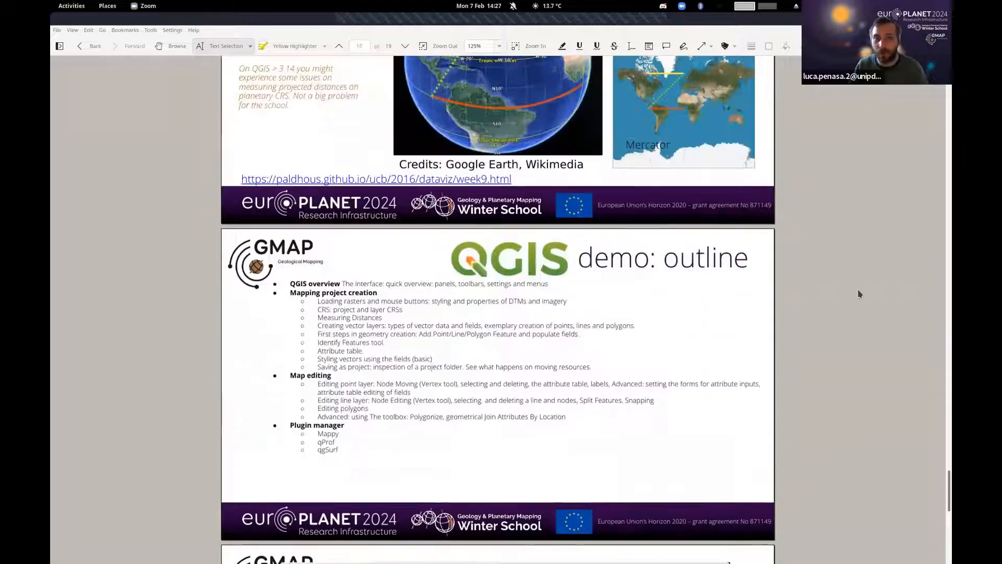
- Look through the QGIS demo slides down to the useful links slide
{"action": "scroll", "coordinate": [859, 295], "scroll_direction": "down", "scroll_amount": 10}
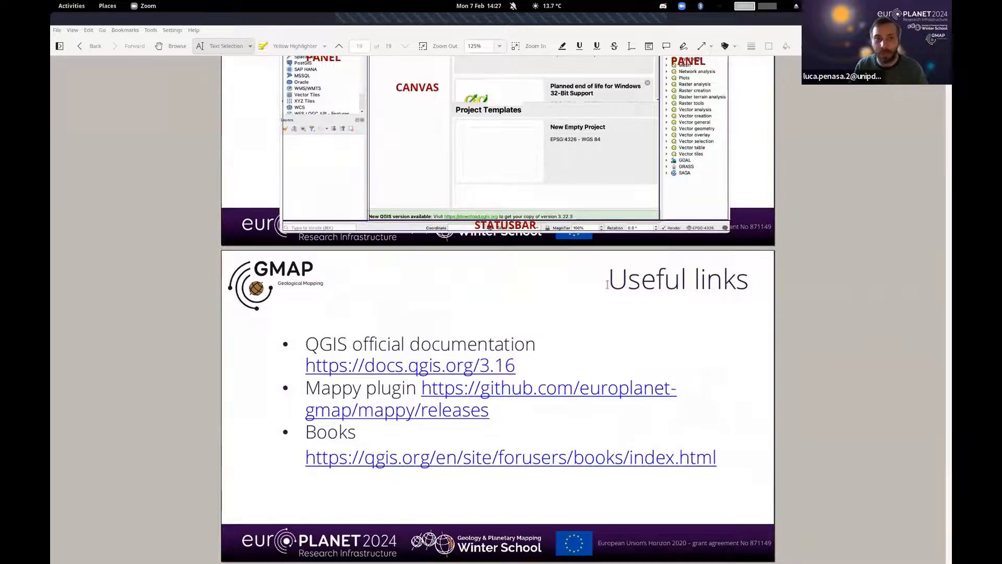
{"action": "scroll", "coordinate": [607, 285], "scroll_direction": "up", "scroll_amount": 3}
{"action": "scroll", "coordinate": [609, 284], "scroll_direction": "down", "scroll_amount": 3}
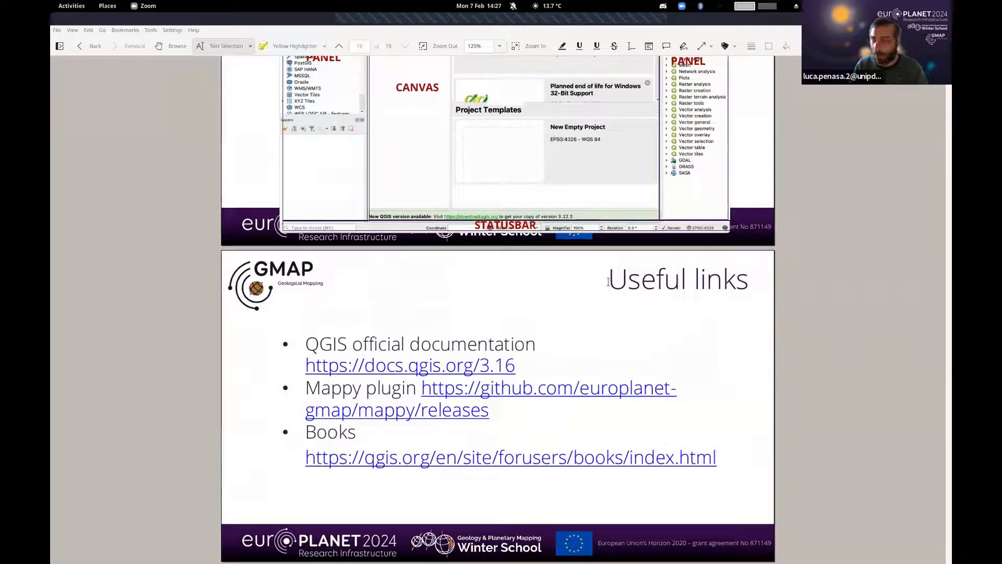
- Switch to Firefox and view the afternoon QGIS sessions in the event timetable
{"action": "mouse_move", "coordinate": [405, 555]}
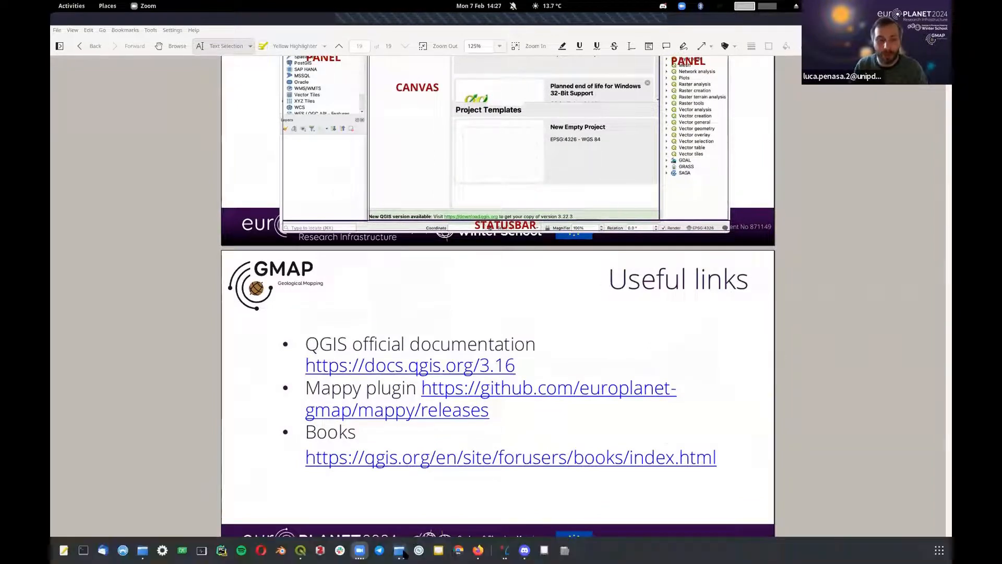
{"action": "left_click", "coordinate": [478, 550]}
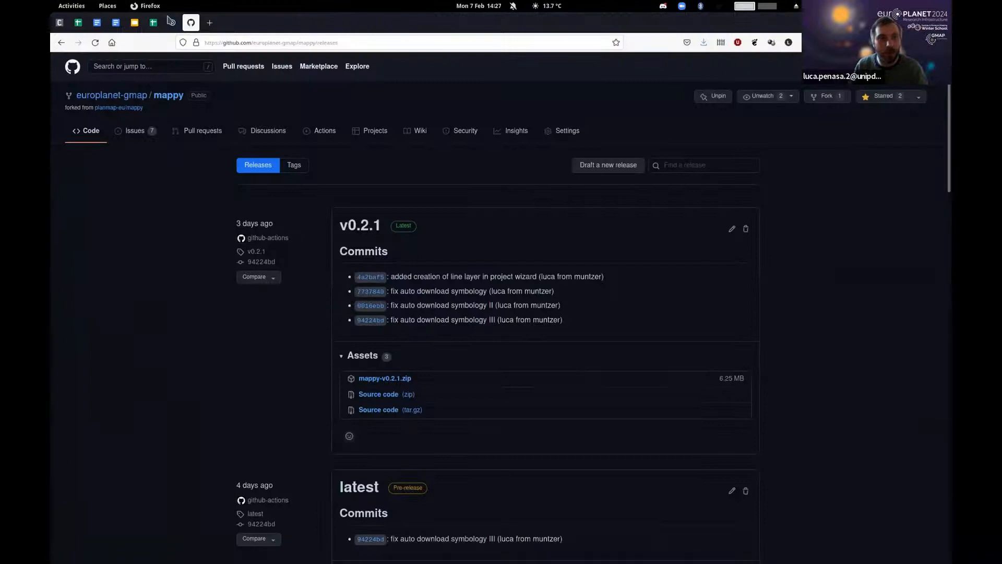
{"action": "left_click", "coordinate": [172, 23]}
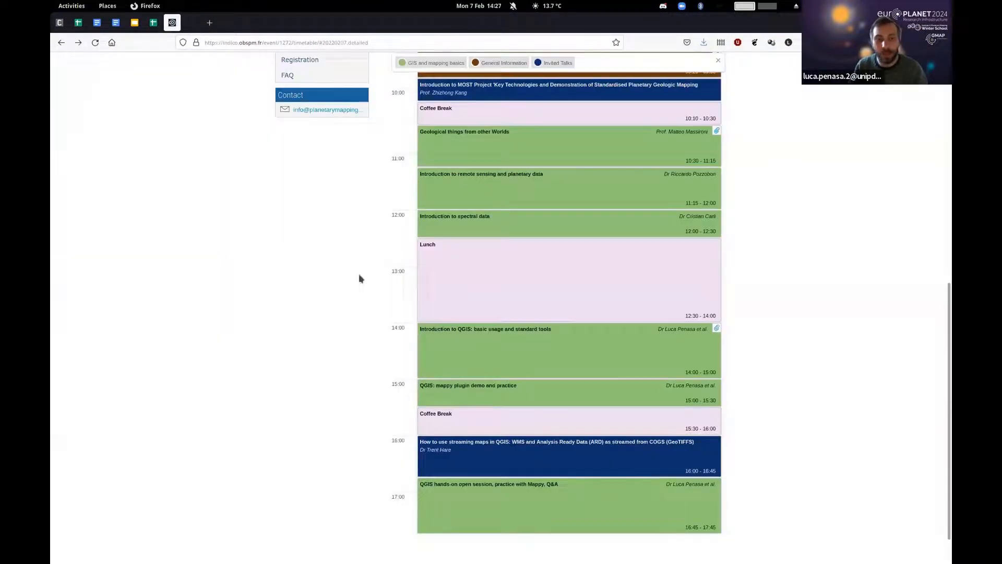
{"action": "scroll", "coordinate": [359, 274], "scroll_direction": "down", "scroll_amount": 2}
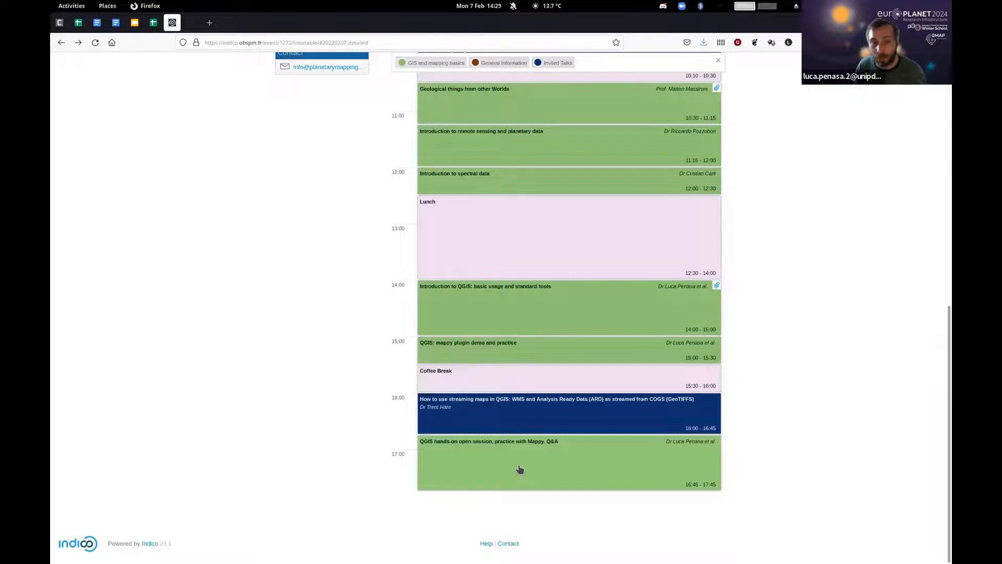
- Switch to topics.pdf in Okular and highlight the QGIS overview entry in the demo outline
{"action": "mouse_move", "coordinate": [508, 554]}
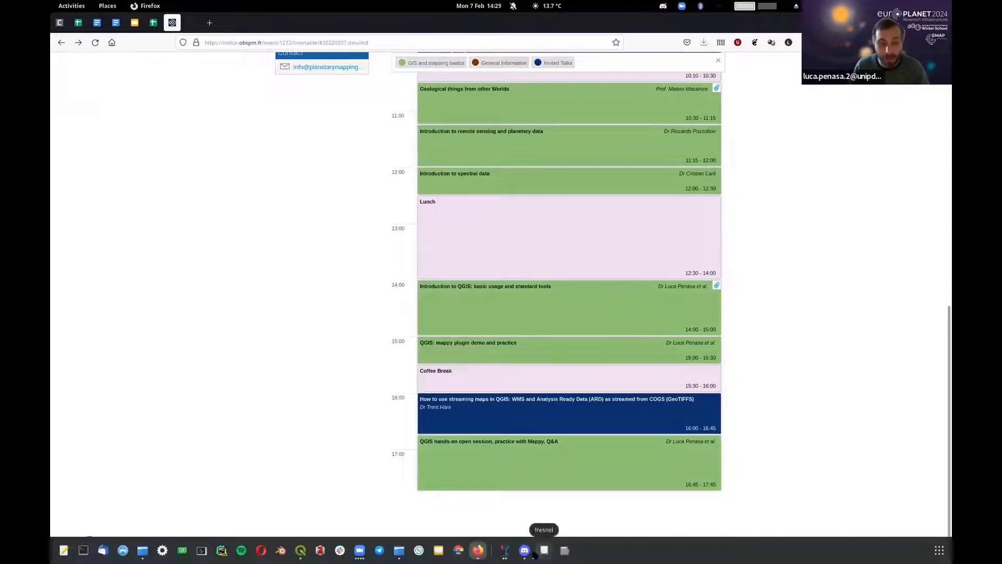
{"action": "left_click", "coordinate": [505, 550]}
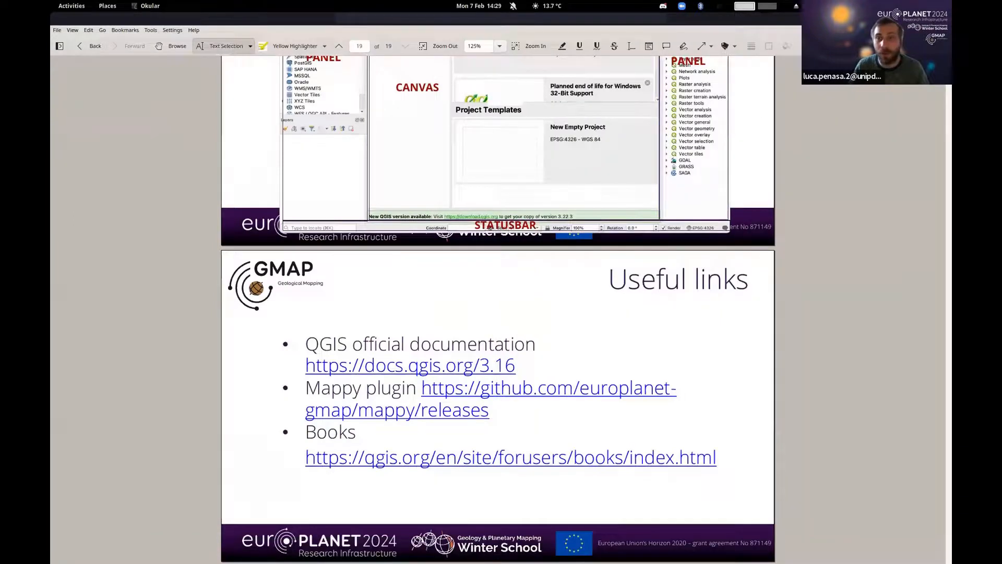
{"action": "left_click", "coordinate": [944, 19]}
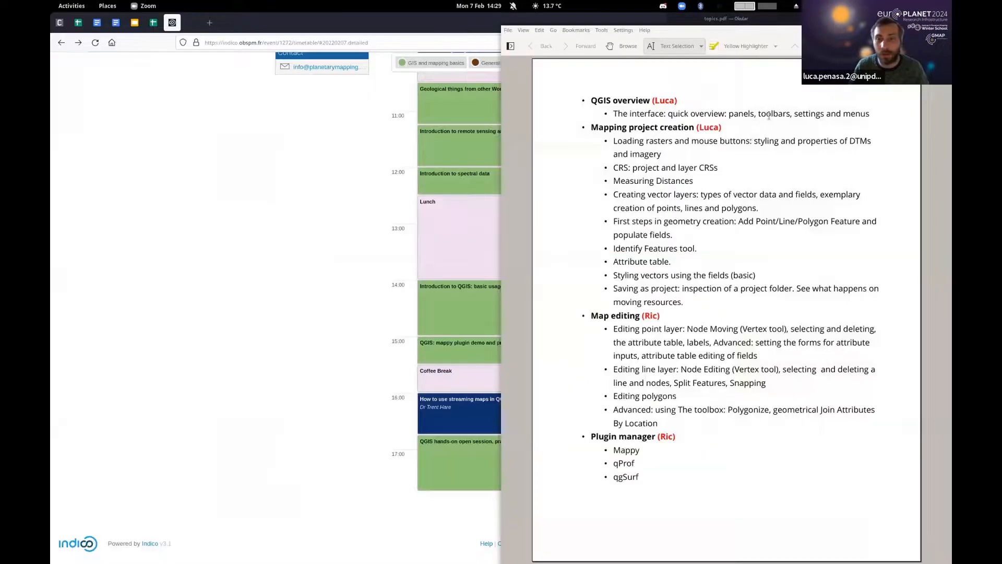
{"action": "left_click_drag", "start_coordinate": [581, 97], "coordinate": [807, 473]}
{"action": "left_click", "coordinate": [735, 454]}
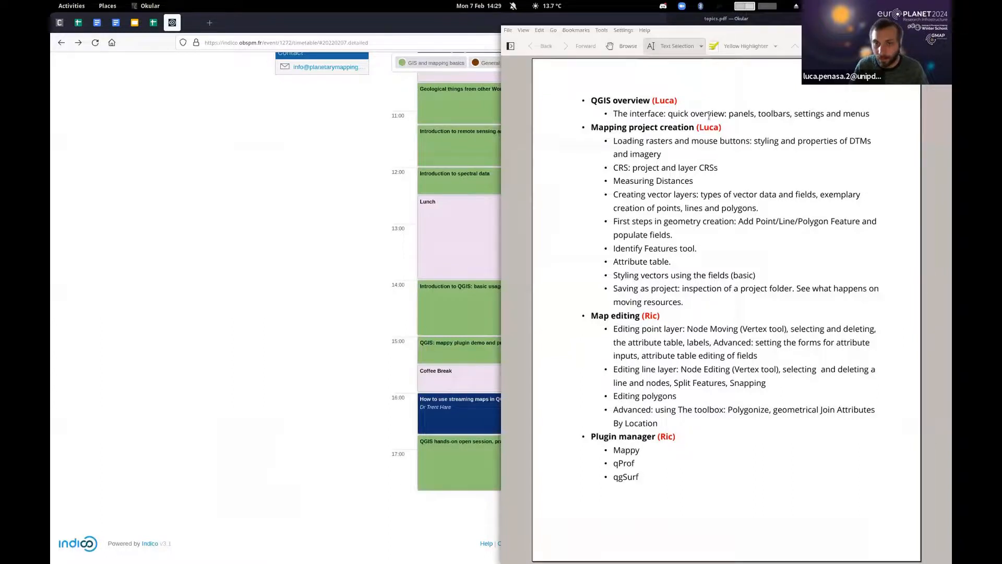
{"action": "scroll", "coordinate": [708, 114], "scroll_direction": "up", "scroll_amount": 1}
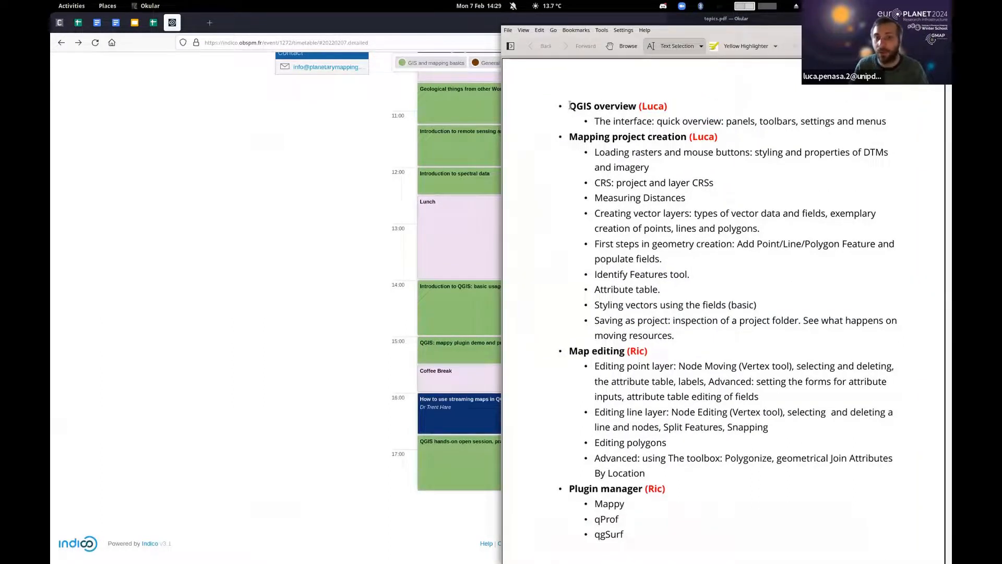
{"action": "left_click_drag", "start_coordinate": [568, 106], "coordinate": [893, 129]}
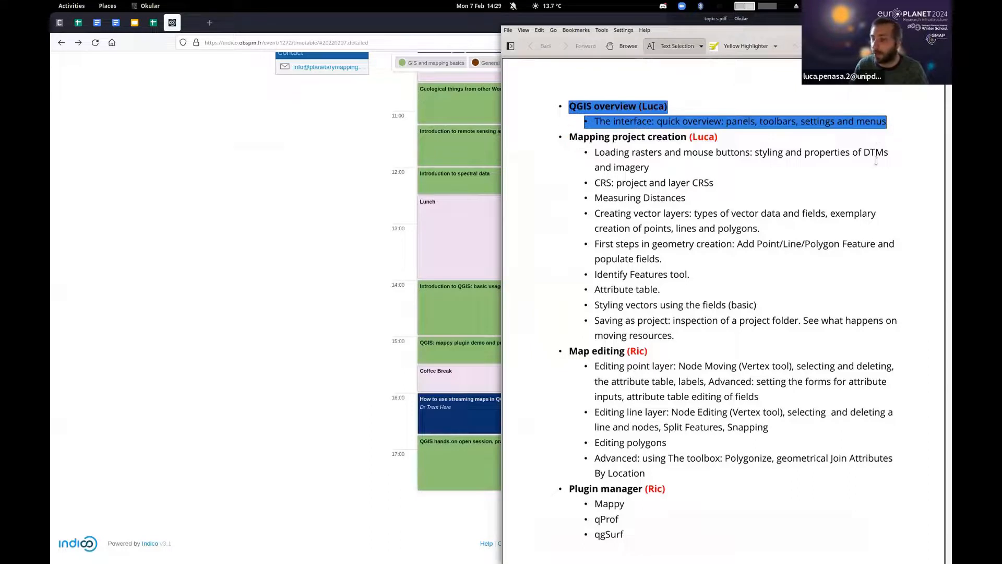
{"action": "left_click", "coordinate": [767, 141]}
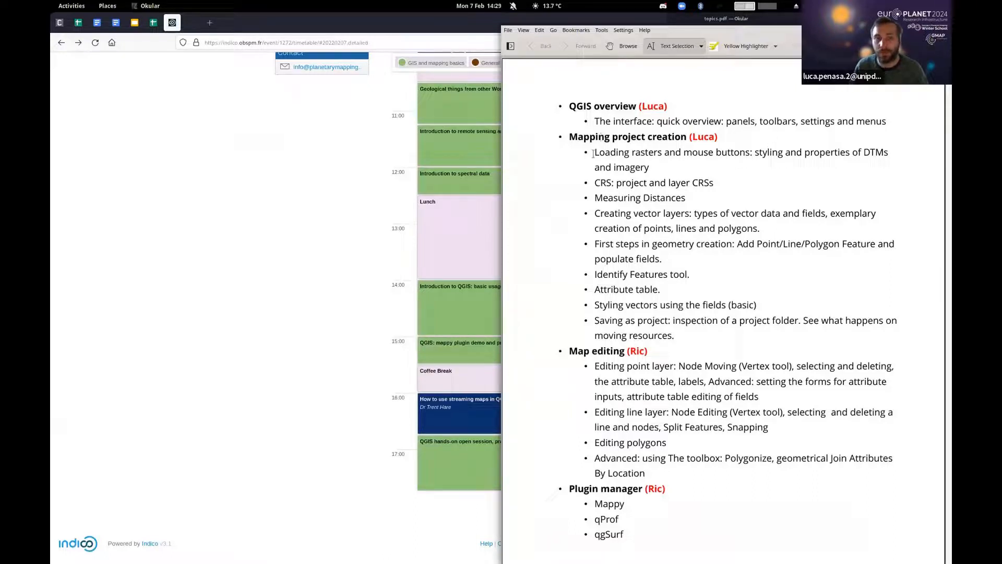
{"action": "left_click_drag", "start_coordinate": [570, 106], "coordinate": [887, 122]}
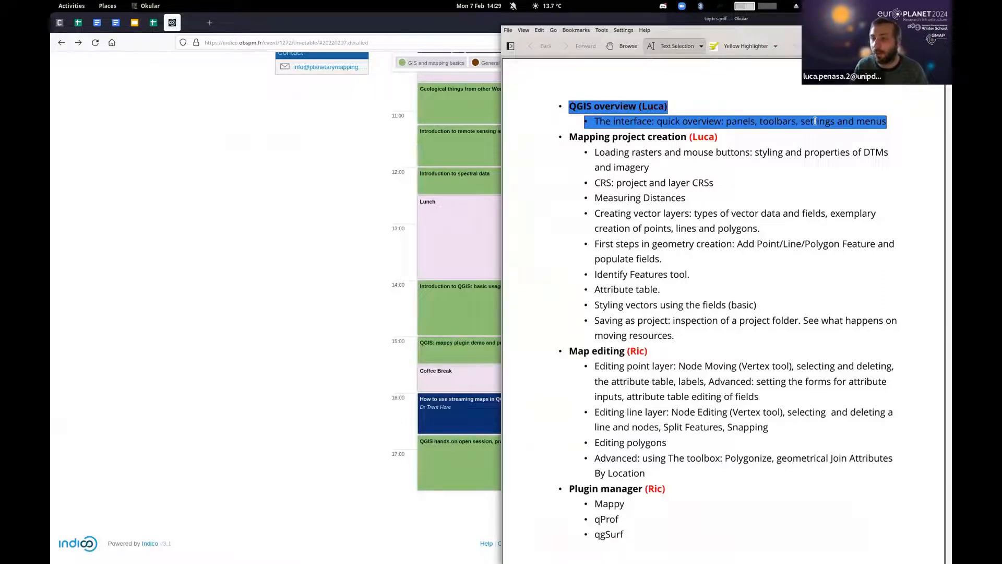
- Switch to QGIS and maximize its window
{"action": "left_click", "coordinate": [315, 312]}
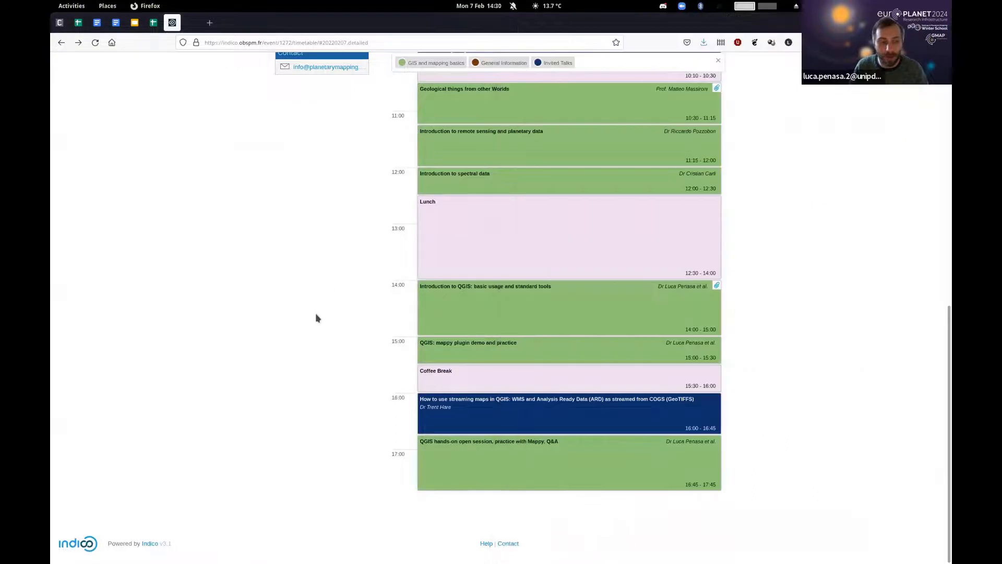
{"action": "mouse_move", "coordinate": [211, 554]}
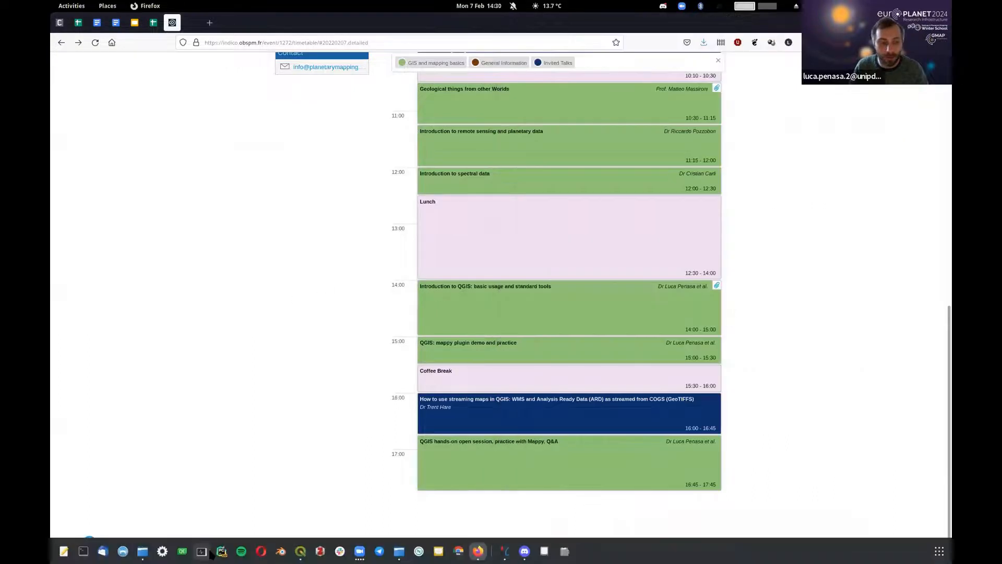
{"action": "left_click", "coordinate": [301, 551]}
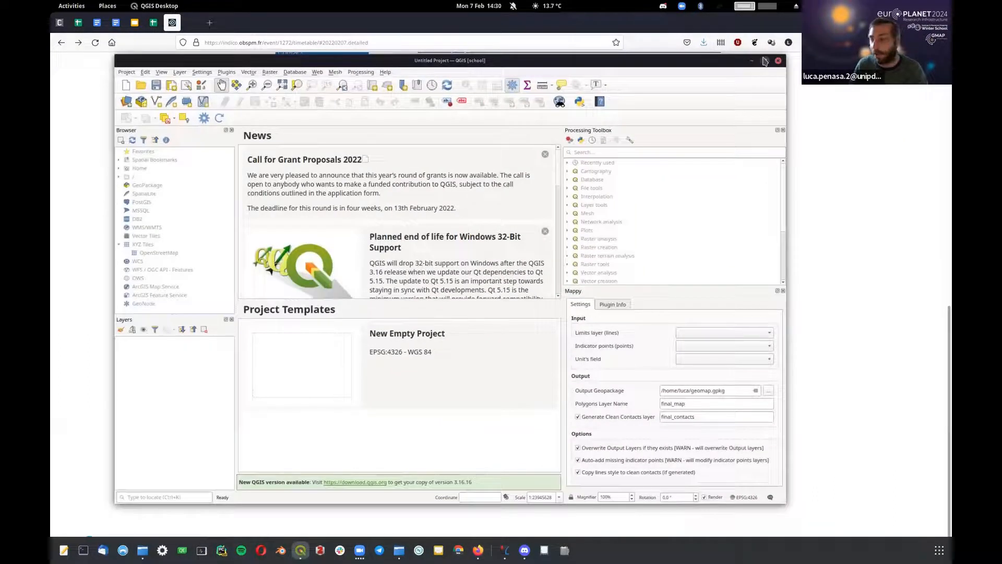
{"action": "double_click", "coordinate": [727, 61]}
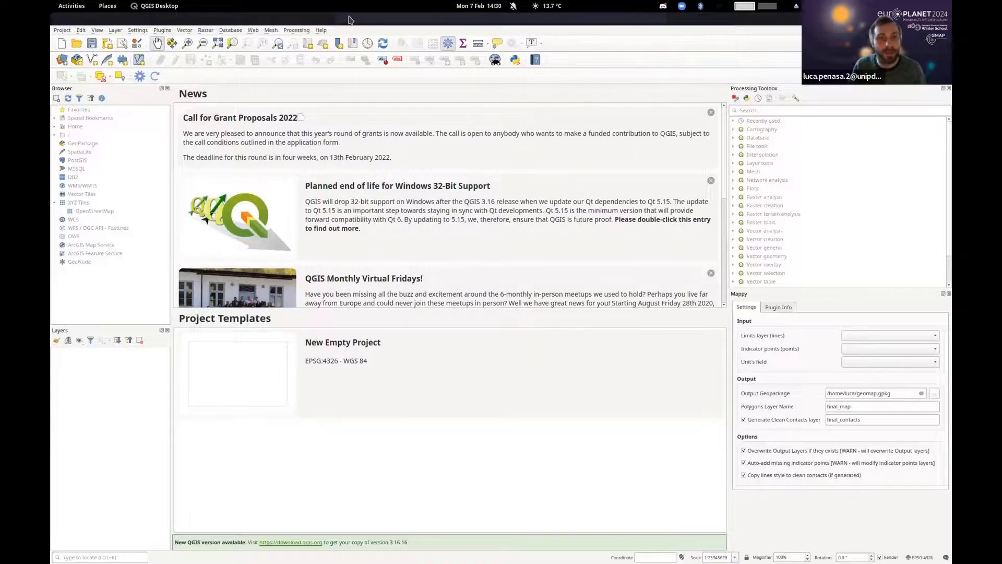
{"action": "left_click", "coordinate": [70, 32]}
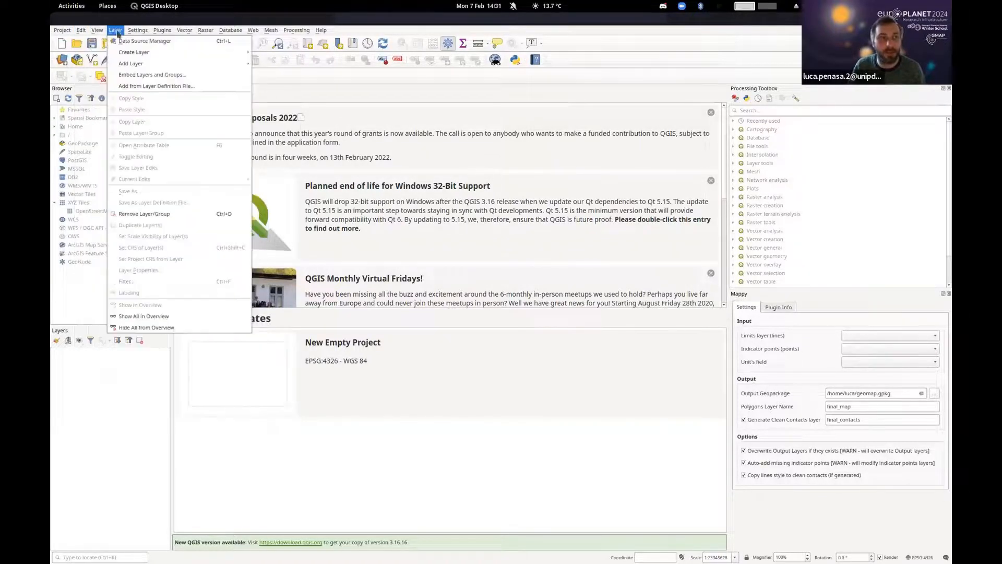
{"action": "mouse_move", "coordinate": [163, 30]}
{"action": "left_click", "coordinate": [244, 21]}
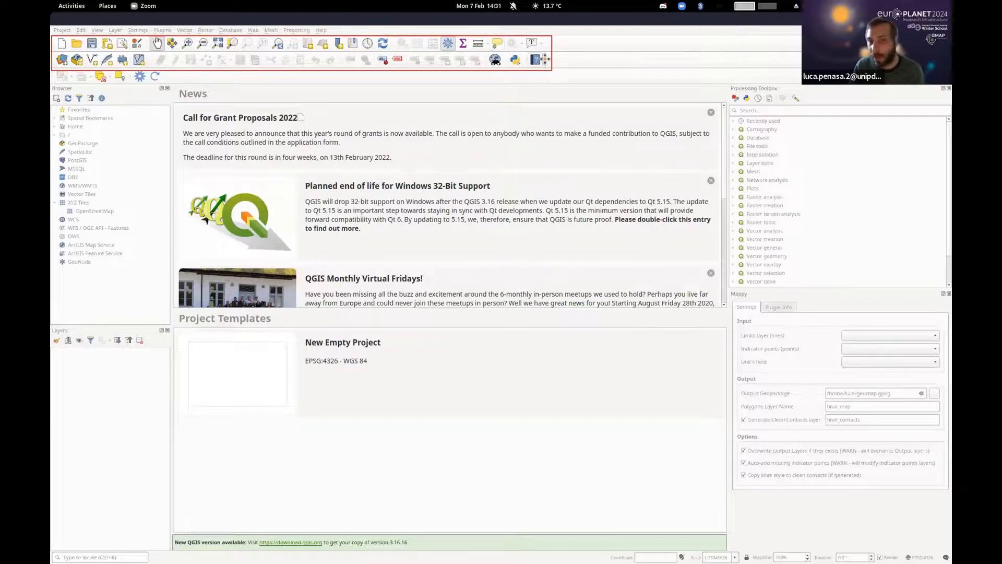
- Rearrange the toolbars by docking map navigation vertically and back in its row, and moving the attributes toolbar farther along its row
{"action": "left_click_drag", "start_coordinate": [544, 59], "coordinate": [664, 59]}
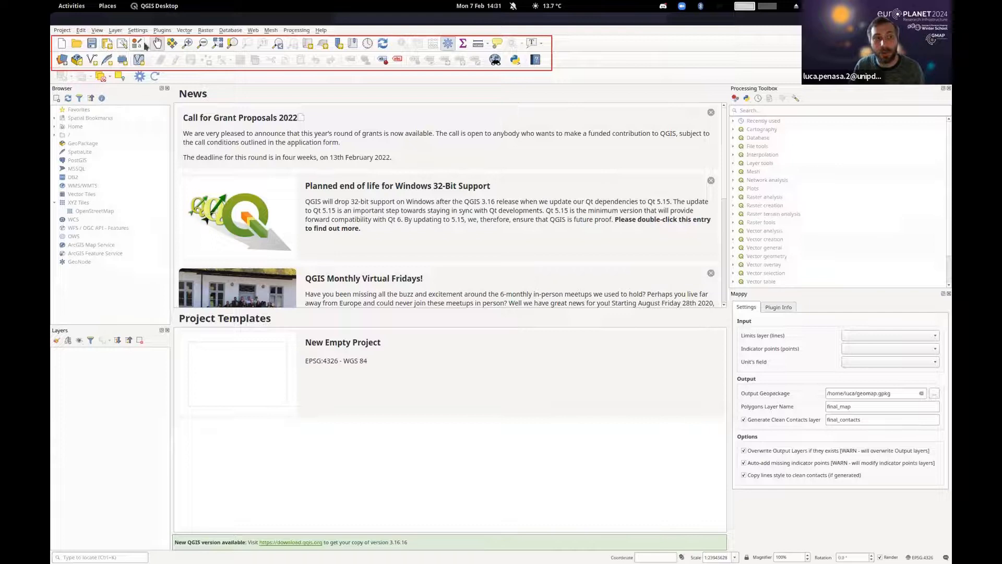
{"action": "left_click_drag", "start_coordinate": [148, 44], "coordinate": [54, 97]}
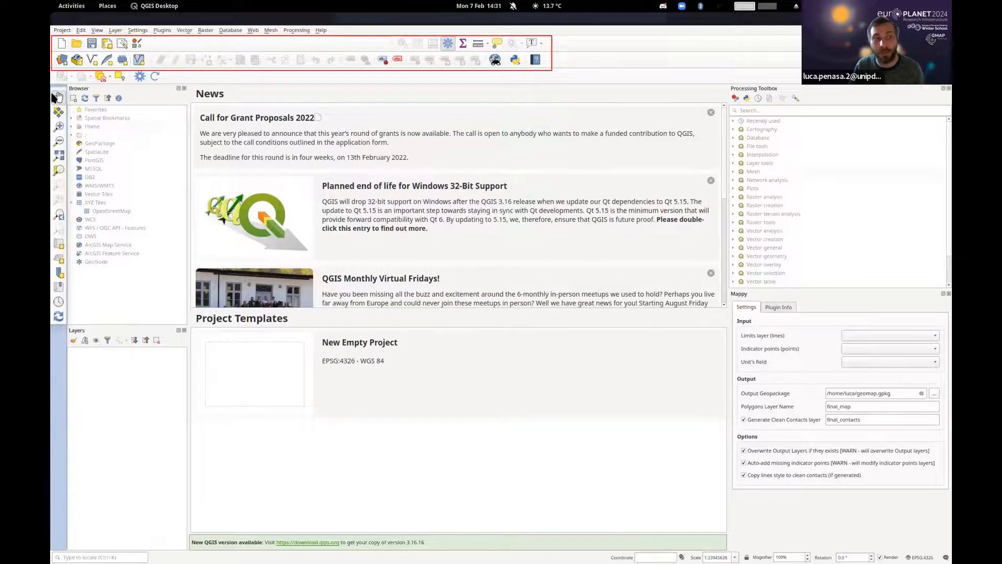
{"action": "left_click_drag", "start_coordinate": [141, 111], "coordinate": [147, 47]}
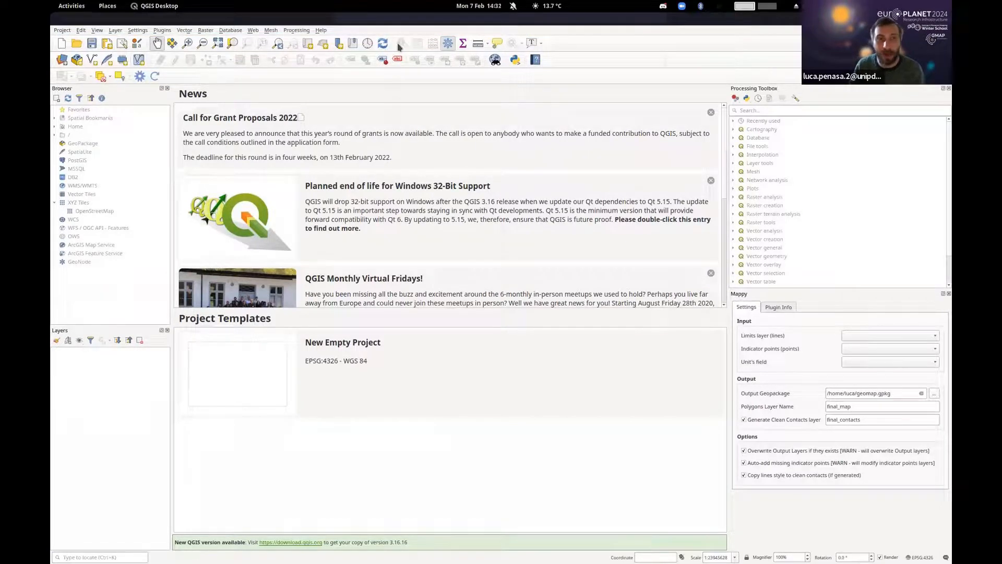
{"action": "left_click_drag", "start_coordinate": [393, 43], "coordinate": [597, 42]}
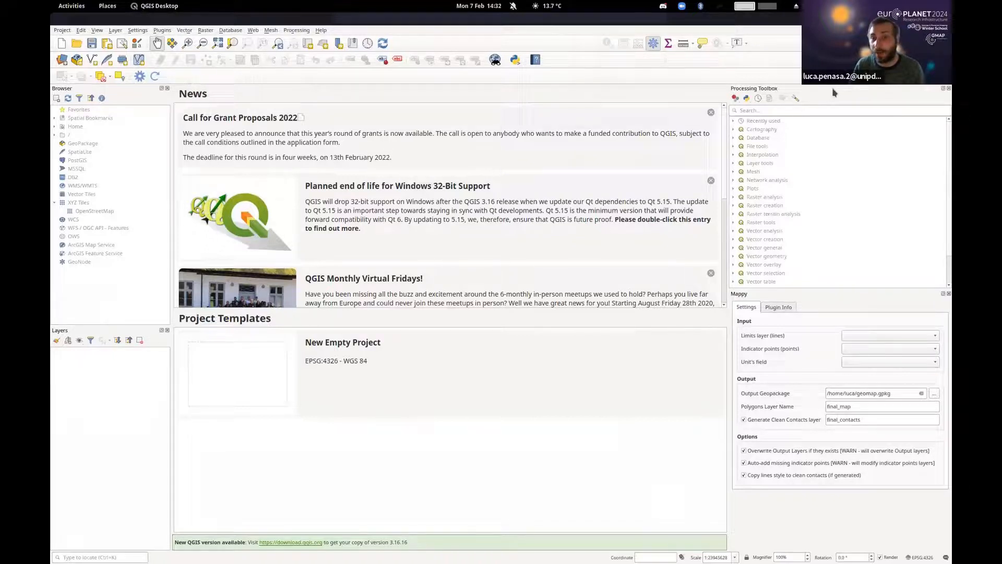
- Stack the Browser panel with the Layers panel as tabs and switch back and forth between the two
{"action": "mouse_move", "coordinate": [86, 90]}
{"action": "left_mouse_down"}
{"action": "mouse_move", "coordinate": [95, 116]}
{"action": "mouse_move", "coordinate": [183, 131]}
{"action": "mouse_move", "coordinate": [511, 137]}
{"action": "mouse_move", "coordinate": [376, 118]}
{"action": "mouse_move", "coordinate": [373, 150]}
{"action": "mouse_move", "coordinate": [564, 156]}
{"action": "mouse_move", "coordinate": [799, 95]}
{"action": "mouse_move", "coordinate": [422, 142]}
{"action": "mouse_move", "coordinate": [406, 169]}
{"action": "mouse_move", "coordinate": [395, 165]}
{"action": "mouse_move", "coordinate": [485, 212]}
{"action": "mouse_move", "coordinate": [496, 212]}
{"action": "mouse_move", "coordinate": [349, 195]}
{"action": "mouse_move", "coordinate": [65, 112]}
{"action": "mouse_move", "coordinate": [68, 202]}
{"action": "left_mouse_up"}
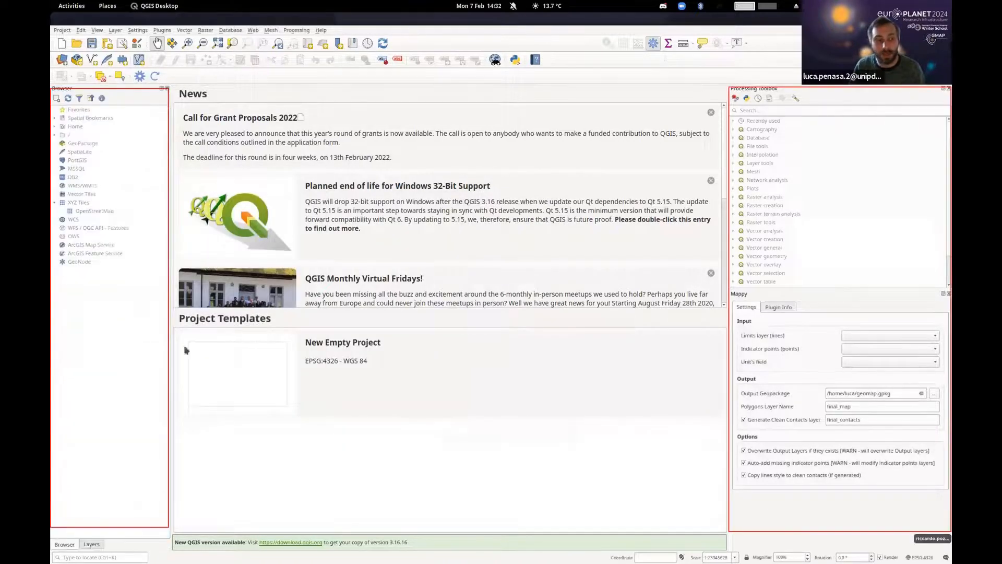
{"action": "left_click", "coordinate": [92, 545]}
{"action": "left_click", "coordinate": [66, 546]}
{"action": "left_click", "coordinate": [89, 547]}
{"action": "left_click", "coordinate": [66, 545]}
{"action": "left_click", "coordinate": [81, 546]}
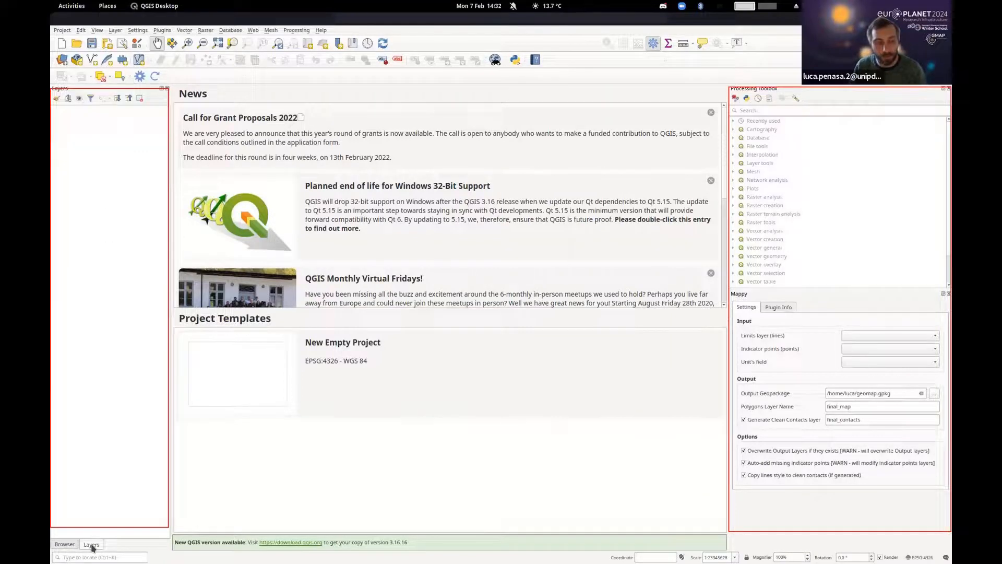
{"action": "left_click", "coordinate": [65, 545]}
{"action": "left_click", "coordinate": [88, 545]}
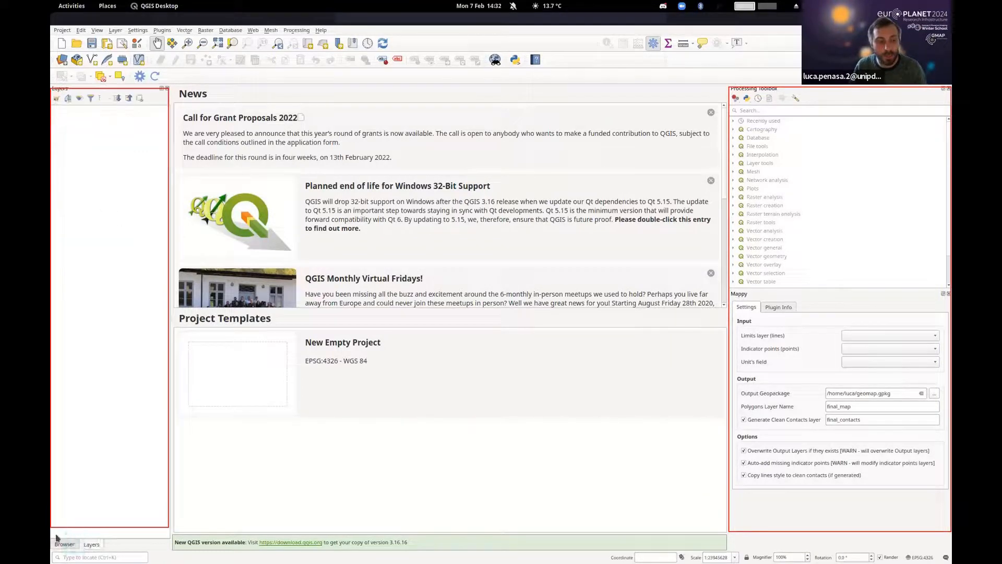
{"action": "left_click", "coordinate": [66, 546]}
{"action": "left_click", "coordinate": [87, 546]}
{"action": "left_click", "coordinate": [69, 546]}
{"action": "left_click", "coordinate": [83, 547]}
{"action": "left_click", "coordinate": [65, 547]}
{"action": "left_click", "coordinate": [88, 547]}
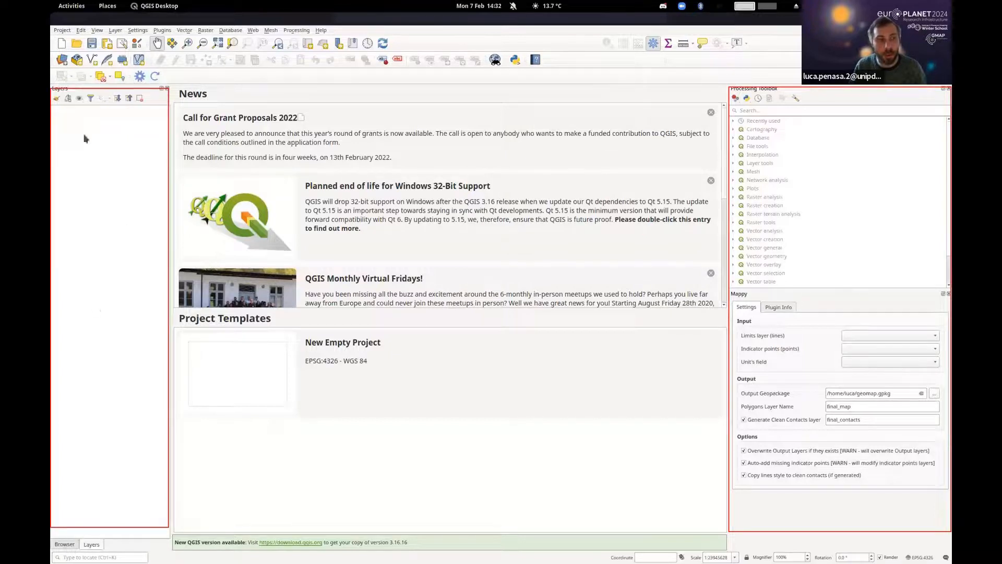
- Separate the tabbed Browser and Layers panels and dock Browser above Layers
{"action": "left_click_drag", "start_coordinate": [96, 90], "coordinate": [81, 187]}
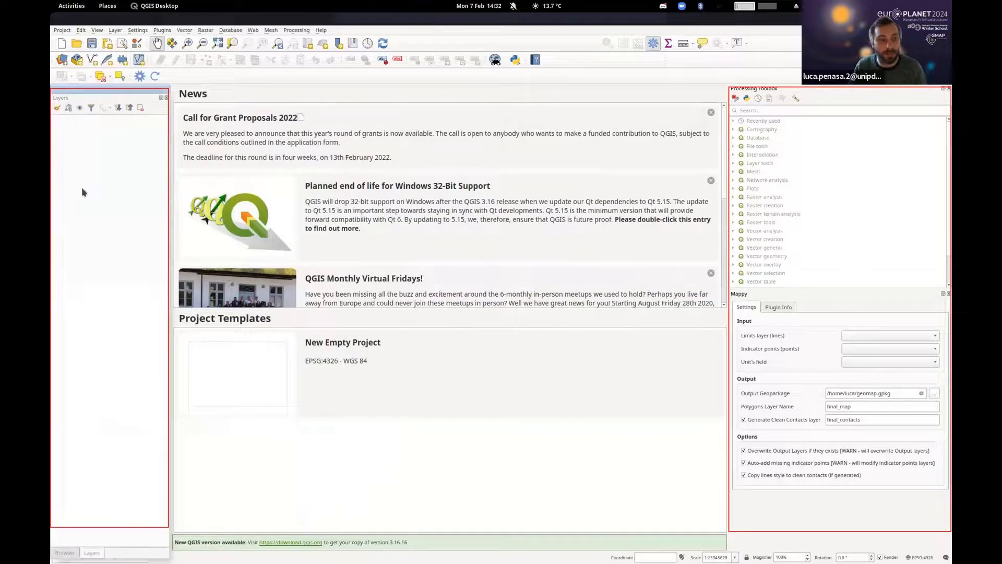
{"action": "left_click_drag", "start_coordinate": [84, 548], "coordinate": [103, 99]}
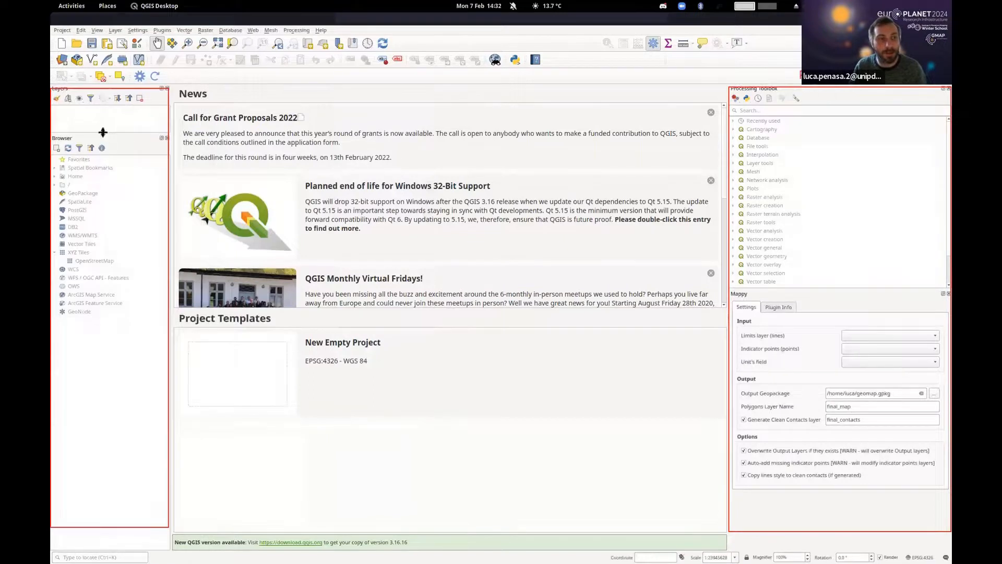
{"action": "left_click_drag", "start_coordinate": [103, 93], "coordinate": [118, 287]}
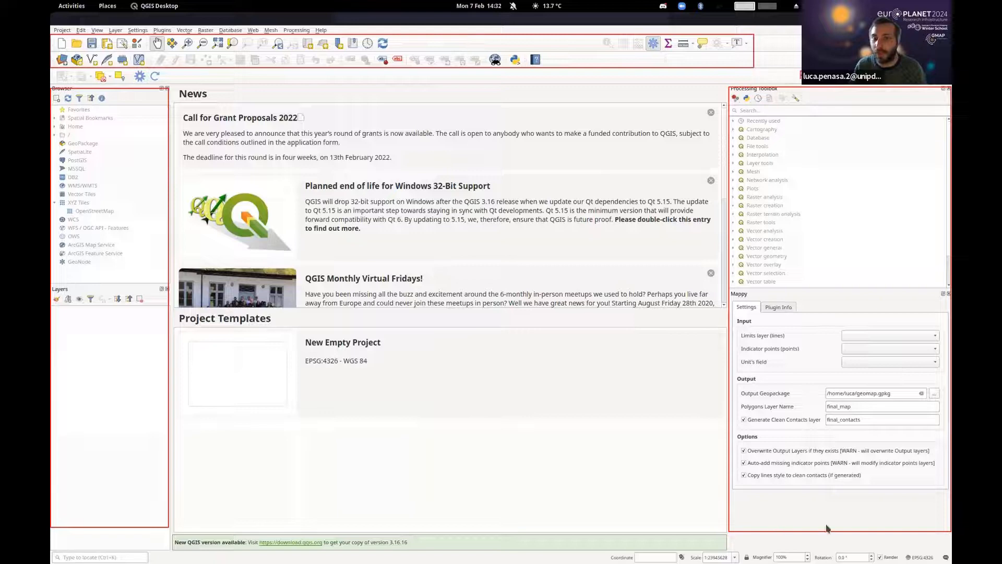
{"action": "mouse_move", "coordinate": [856, 99]}
{"action": "left_mouse_down"}
{"action": "mouse_move", "coordinate": [582, 82]}
{"action": "mouse_move", "coordinate": [927, 118]}
{"action": "mouse_move", "coordinate": [878, 104]}
{"action": "left_mouse_up"}
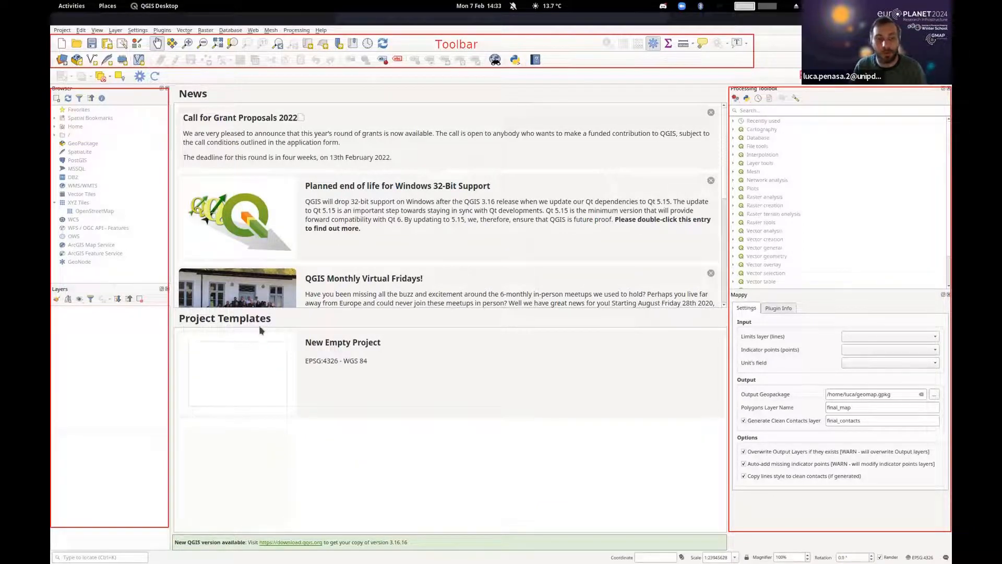
- Create a new empty project from the EPSG:4326 - WGS 84 template
{"action": "left_click", "coordinate": [276, 374]}
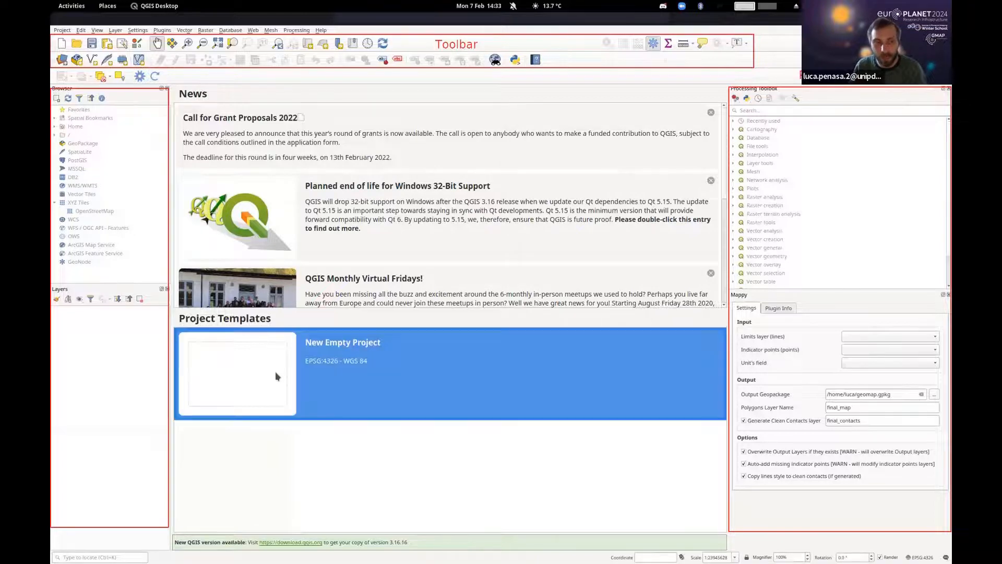
{"action": "double_click", "coordinate": [276, 376]}
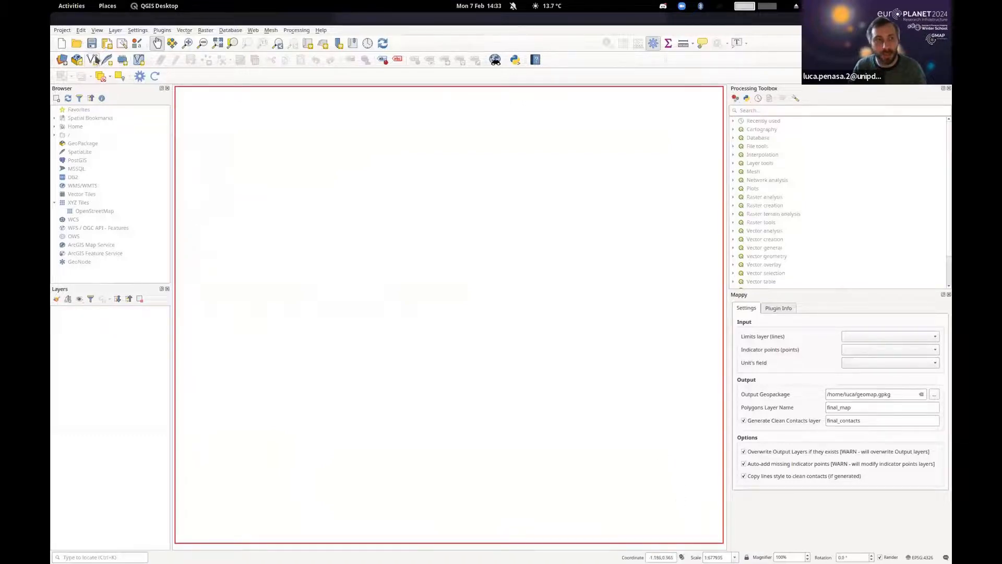
- Look over the project commands and move the attributes toolbar back beside the map navigation toolbar on its row
{"action": "left_click", "coordinate": [63, 31]}
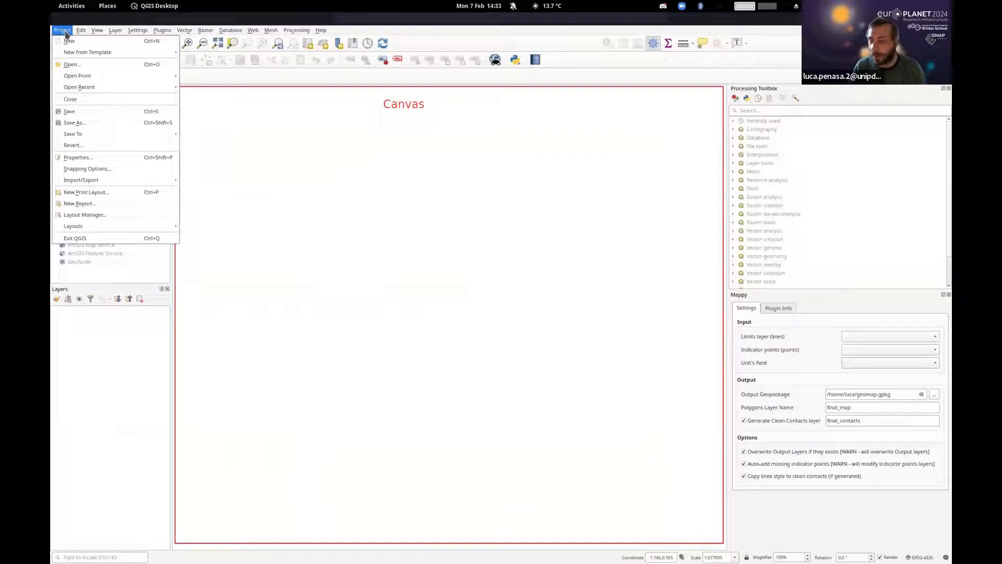
{"action": "left_click", "coordinate": [119, 23]}
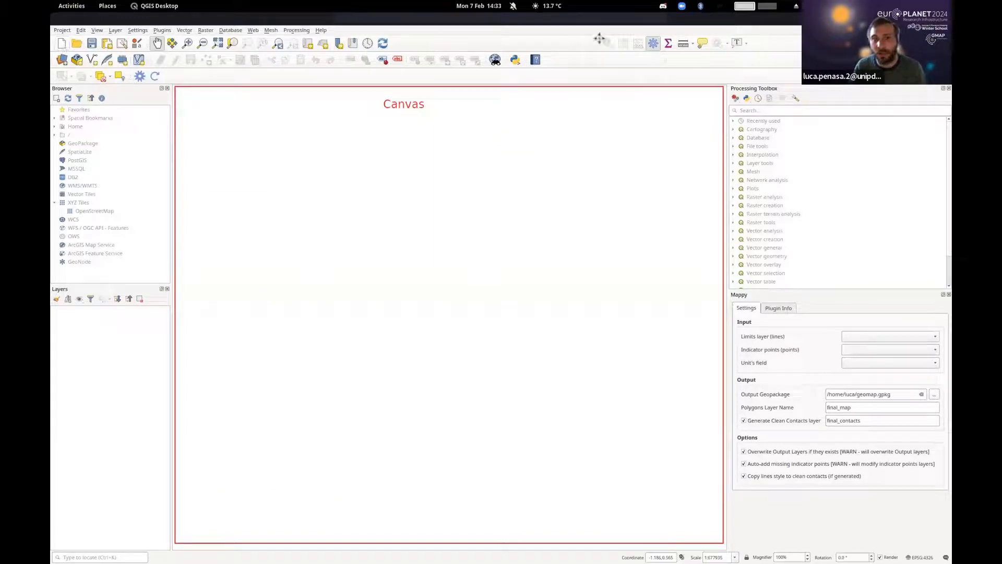
{"action": "left_click_drag", "start_coordinate": [598, 43], "coordinate": [401, 43]}
- Review the available commands for editing, layers, program settings, the project and the map view
{"action": "left_click", "coordinate": [82, 32]}
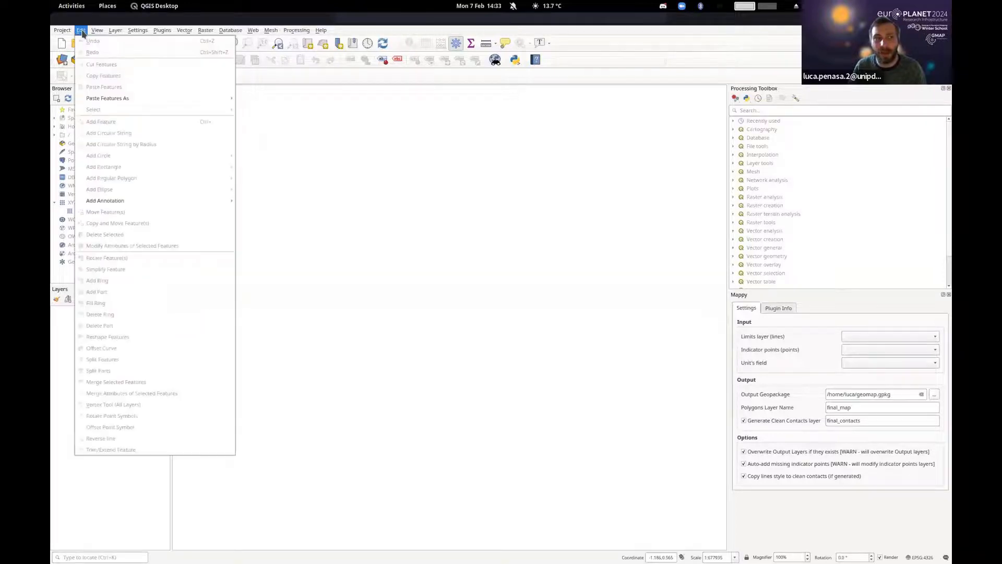
{"action": "left_click", "coordinate": [112, 32]}
{"action": "left_click", "coordinate": [114, 31]}
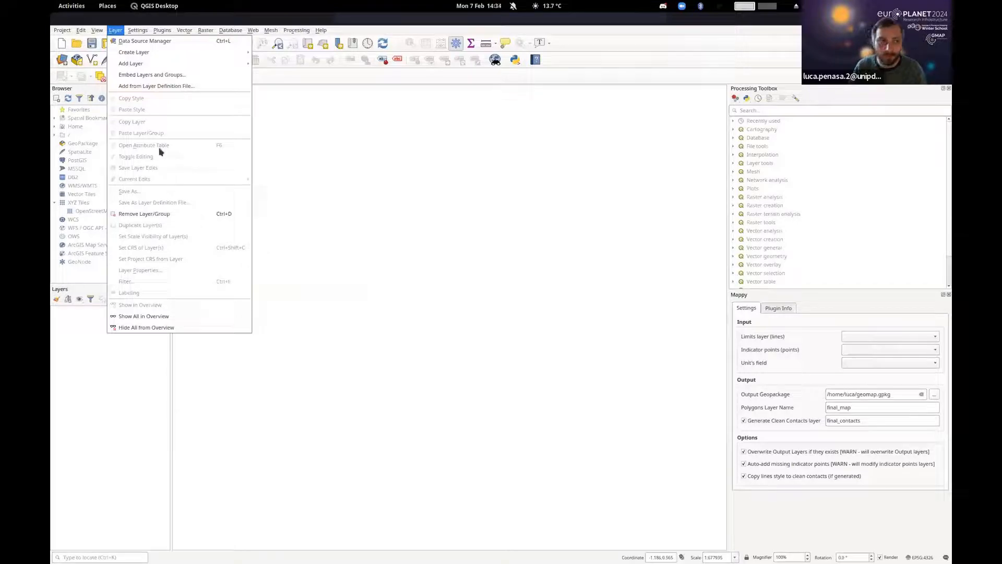
{"action": "key", "text": "Escape"}
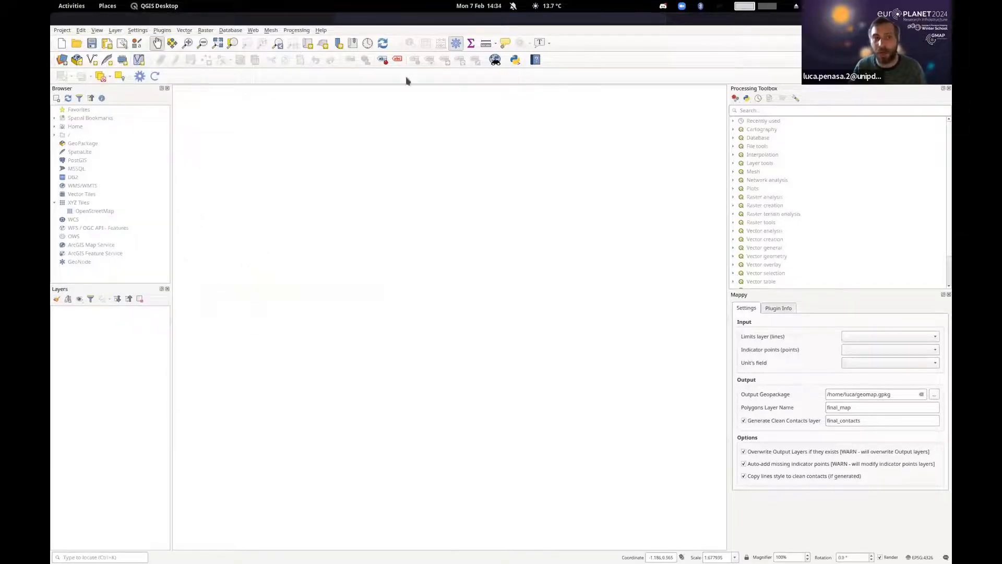
{"action": "left_click", "coordinate": [149, 31]}
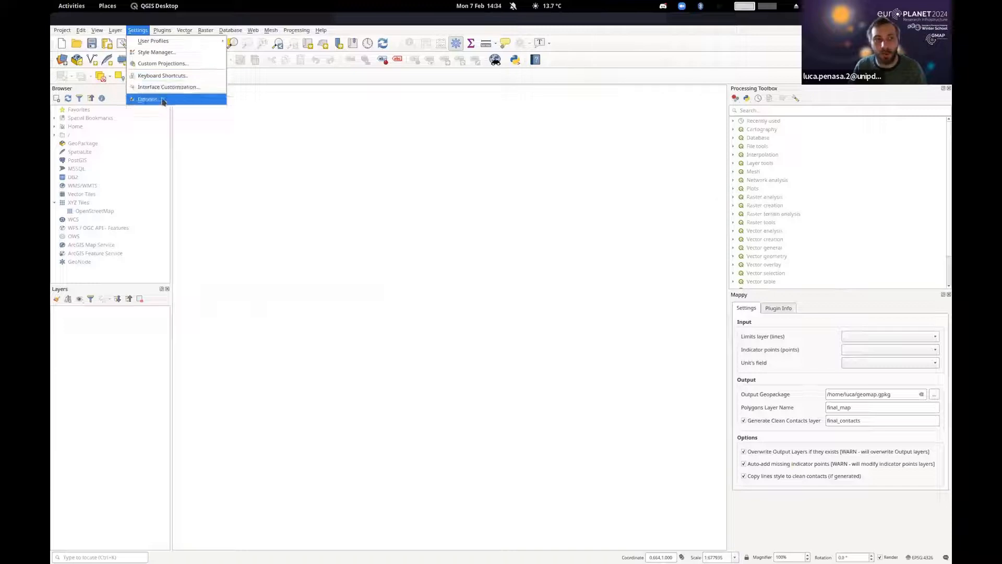
{"action": "left_click", "coordinate": [173, 20]}
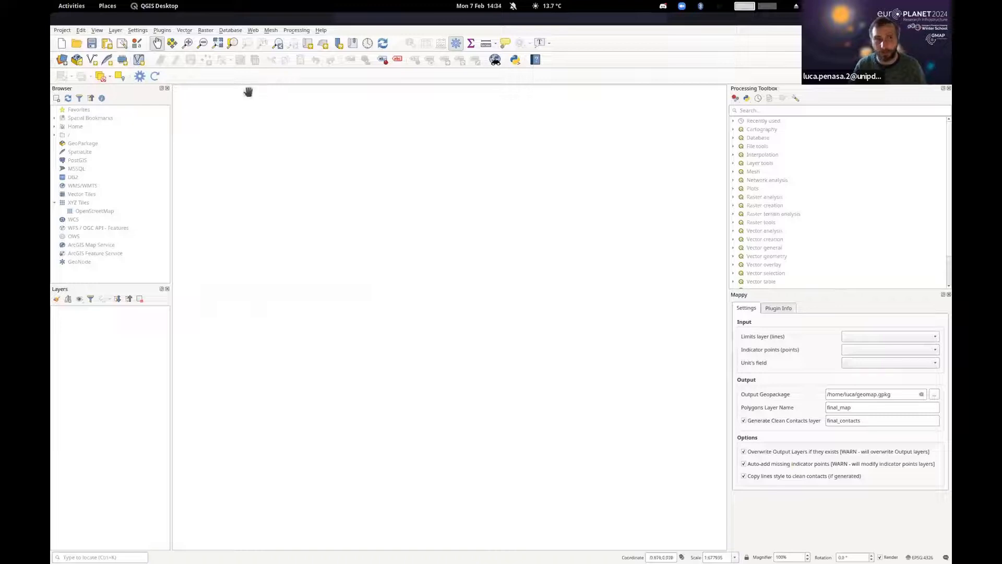
{"action": "left_click", "coordinate": [81, 30]}
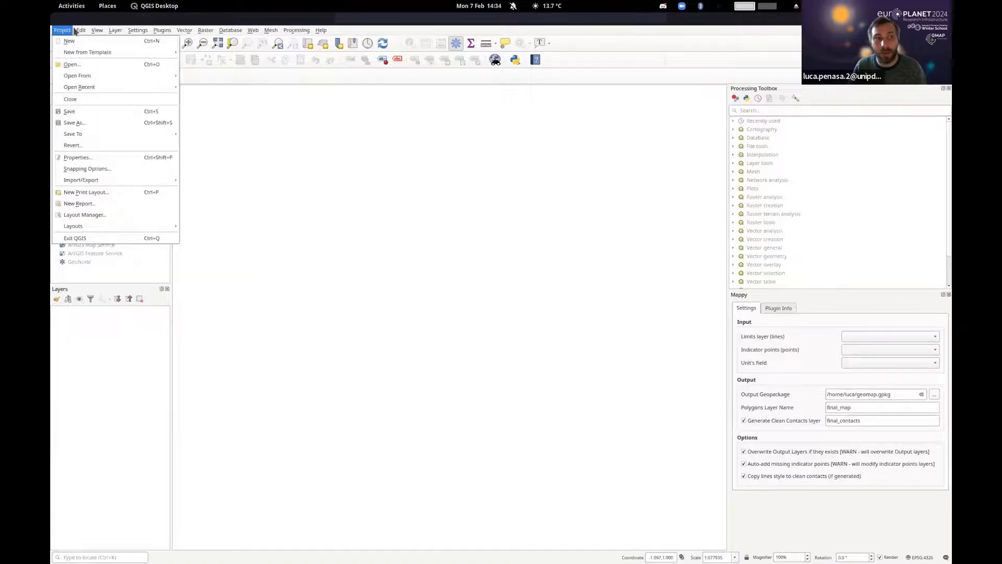
{"action": "mouse_move", "coordinate": [96, 30]}
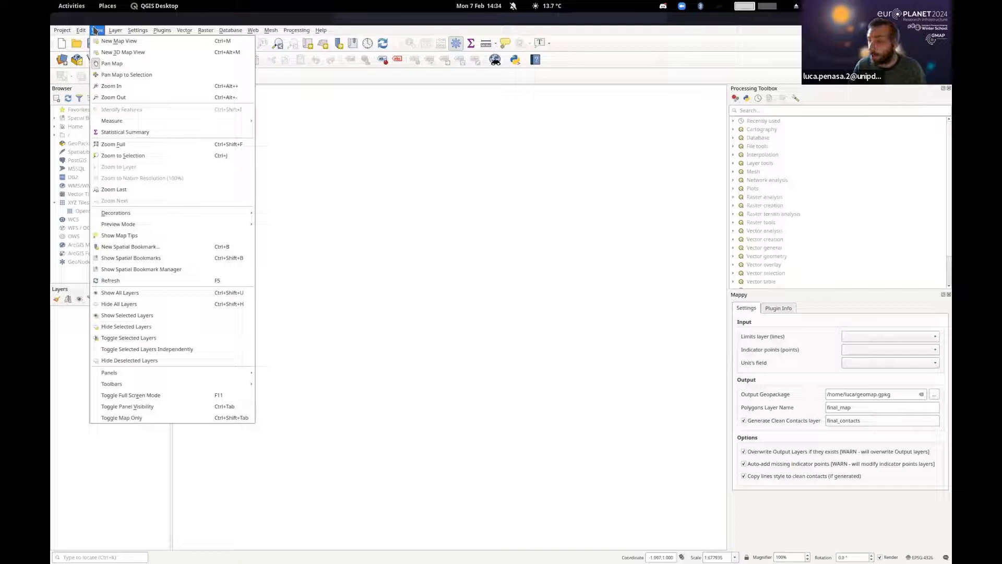
{"action": "left_click", "coordinate": [96, 31]}
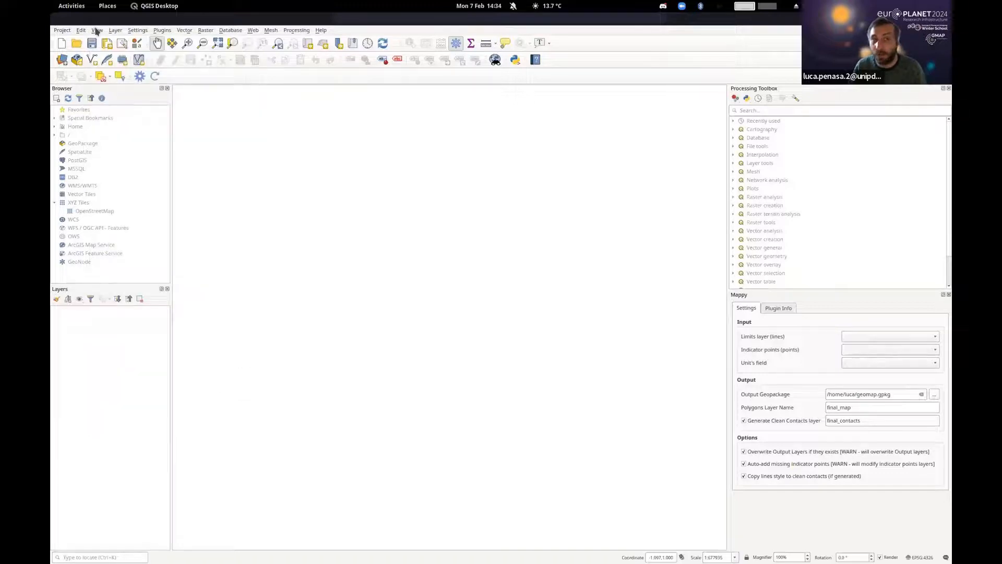
{"action": "left_click", "coordinate": [98, 31]}
{"action": "left_click", "coordinate": [99, 31]}
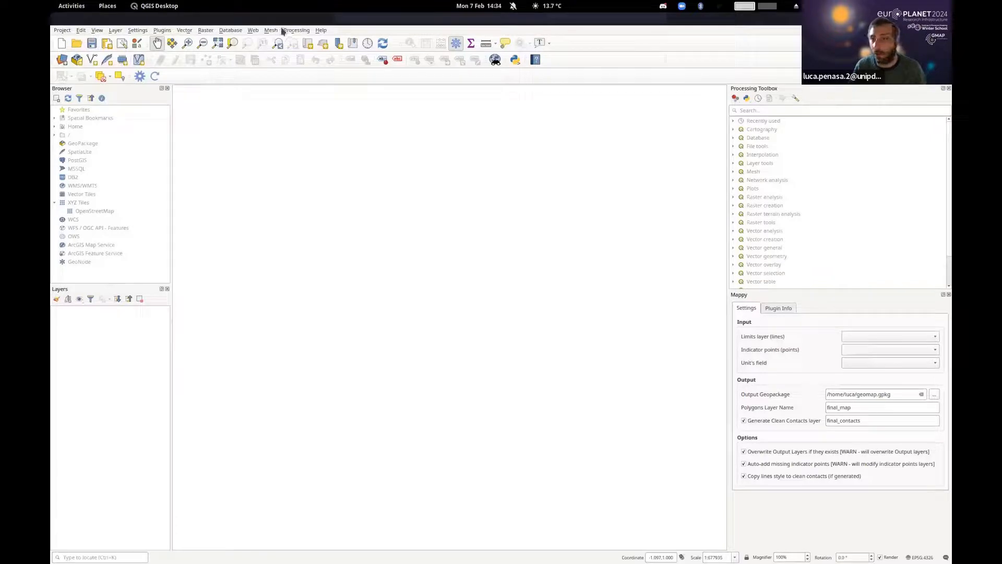
- Examine the options for creating and adding layers, and the settings, plugins, raster, database and processing commands
{"action": "left_click", "coordinate": [115, 31]}
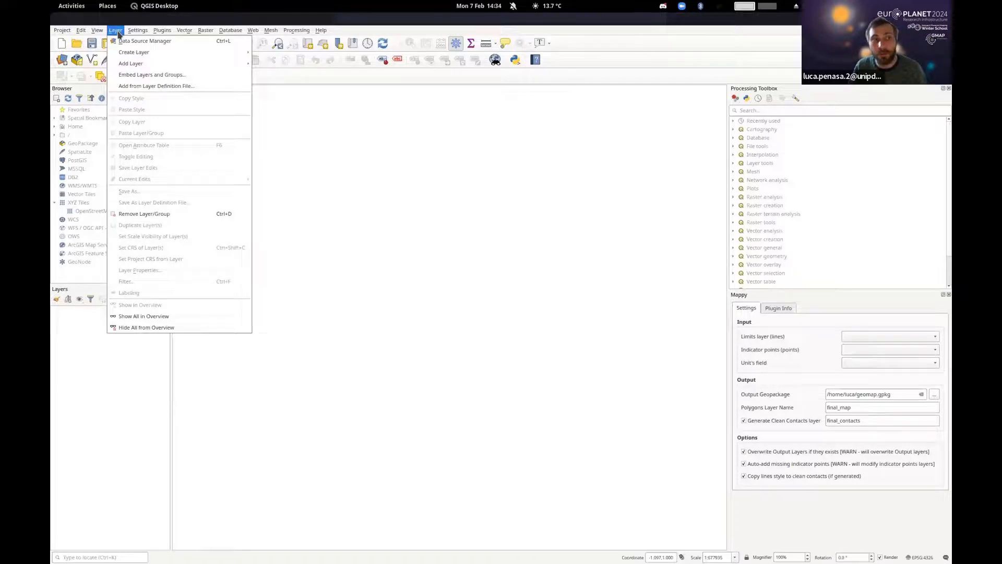
{"action": "mouse_move", "coordinate": [133, 53]}
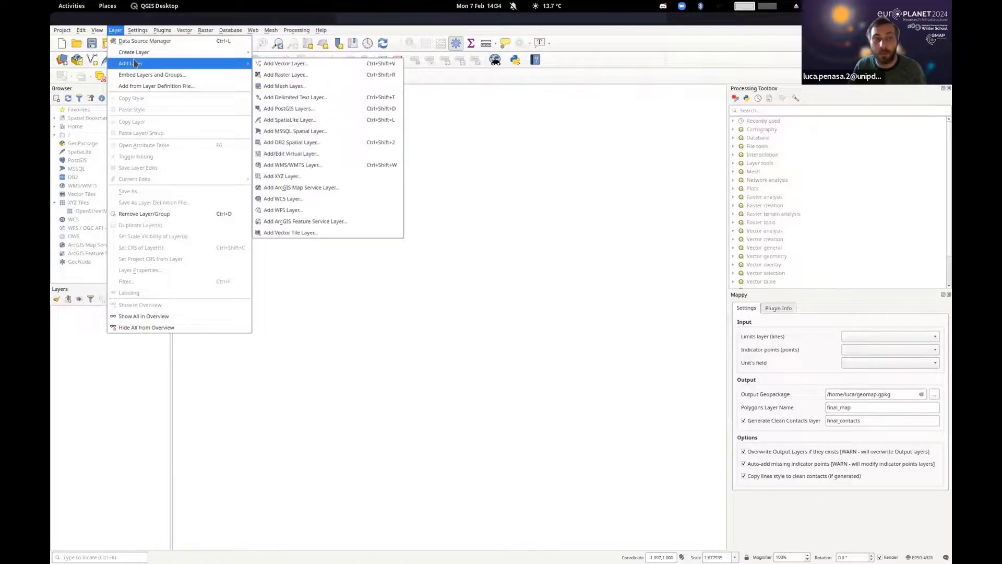
{"action": "left_click", "coordinate": [138, 31]}
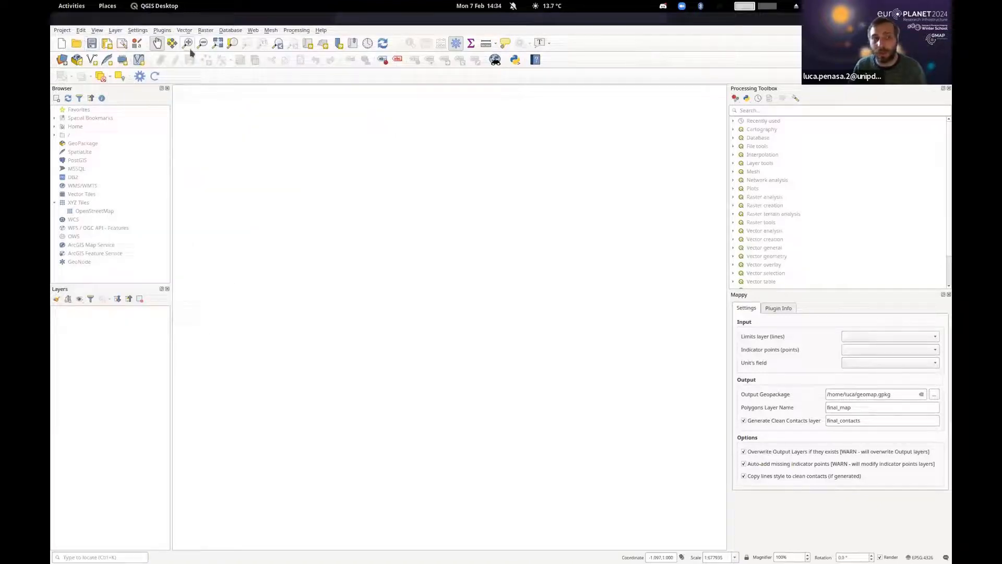
{"action": "left_click", "coordinate": [145, 31]}
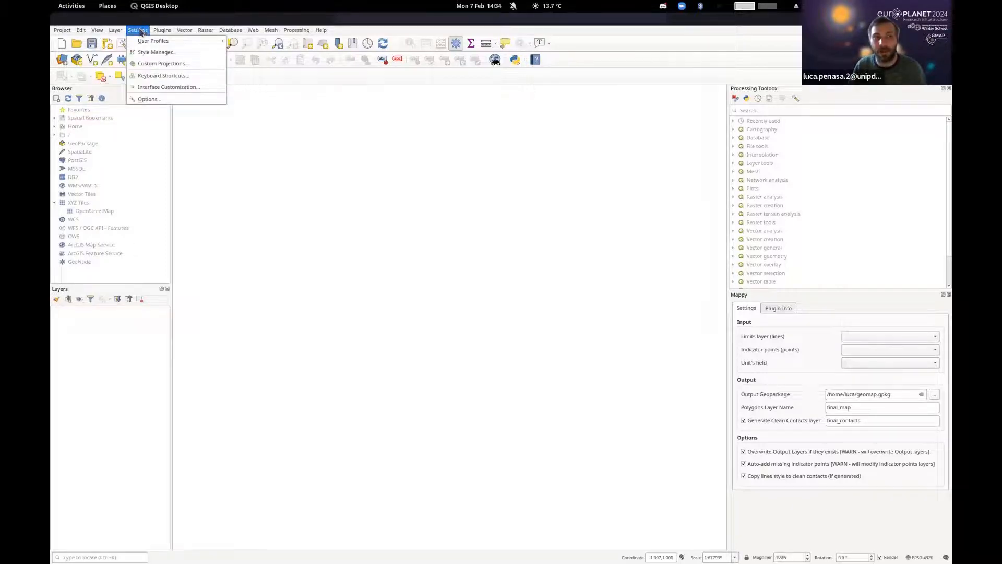
{"action": "mouse_move", "coordinate": [158, 32]}
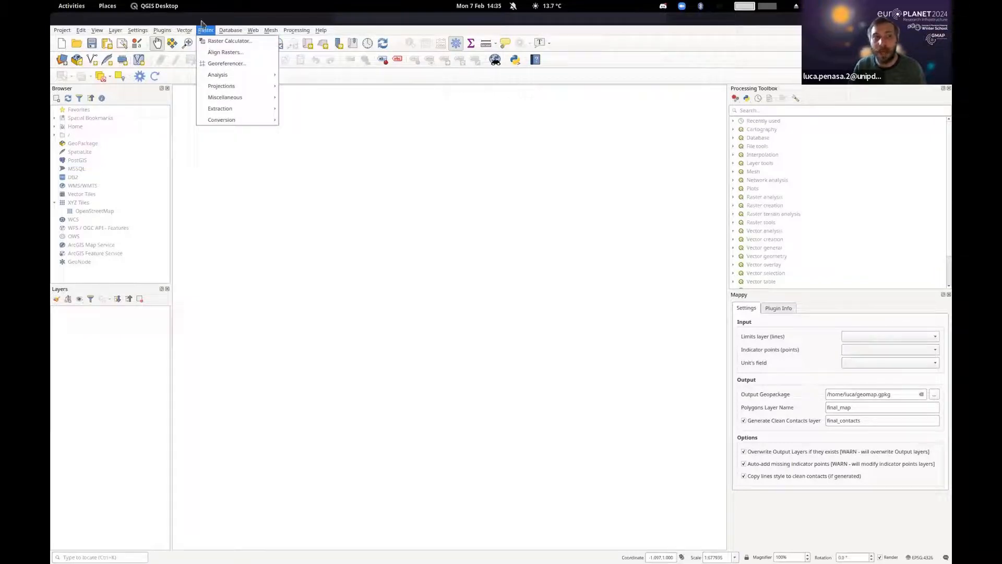
{"action": "left_click", "coordinate": [202, 29]}
{"action": "left_click", "coordinate": [231, 31]}
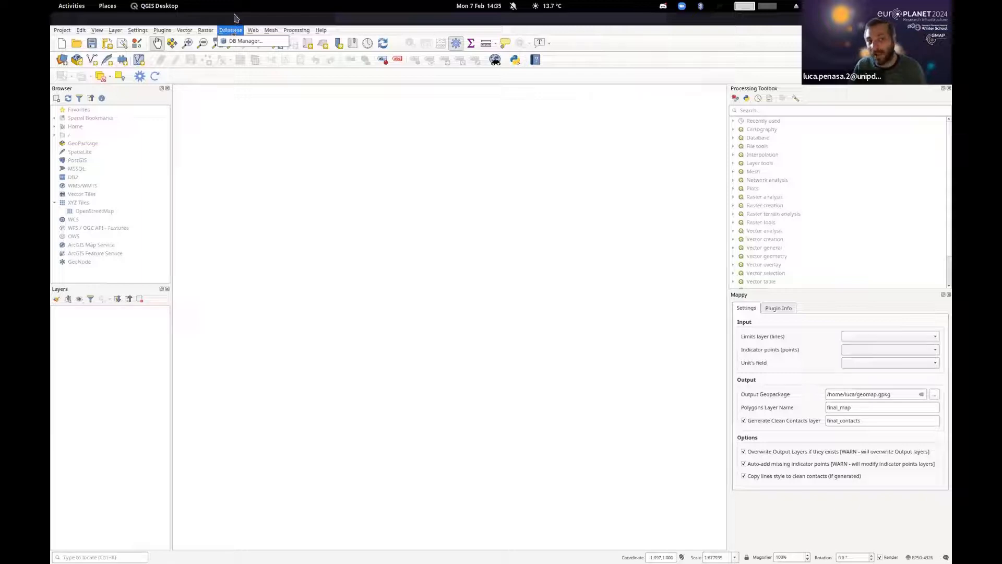
{"action": "left_click", "coordinate": [233, 29]}
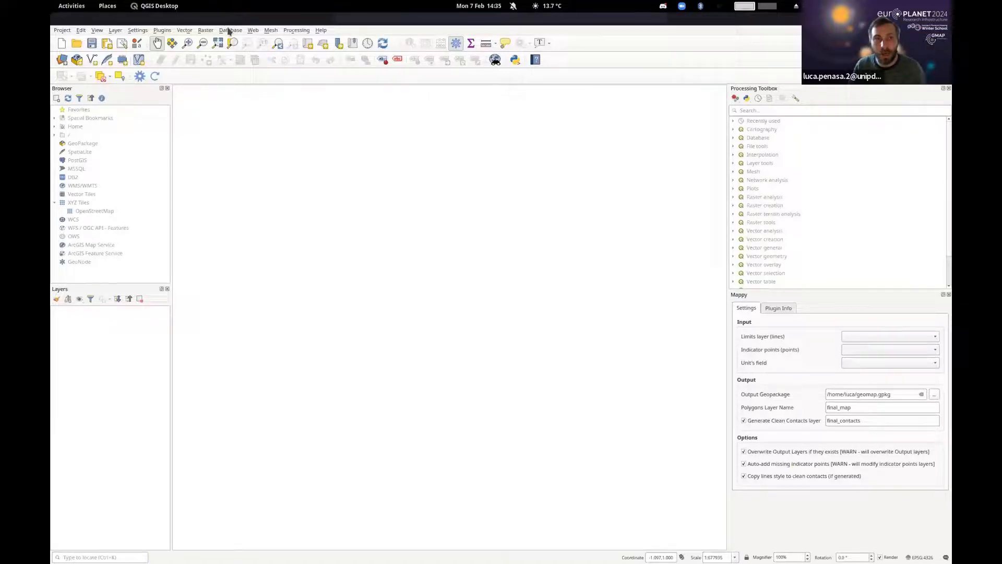
{"action": "left_click", "coordinate": [295, 31]}
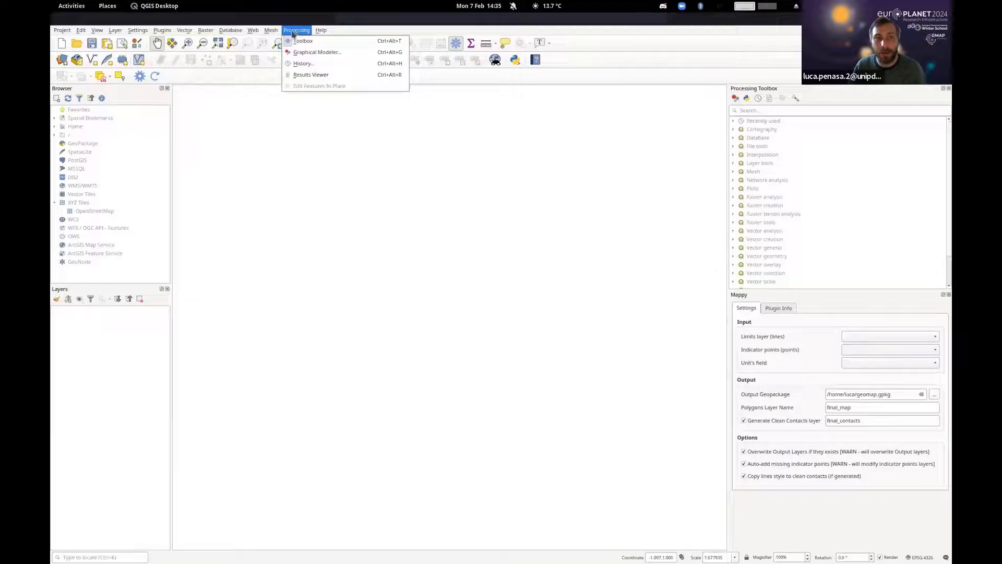
{"action": "left_click", "coordinate": [294, 31]}
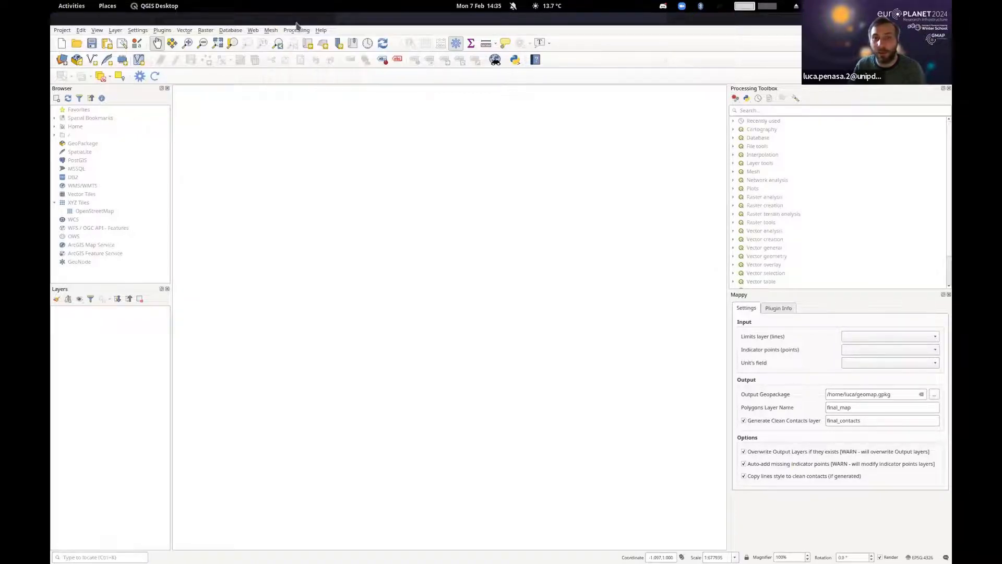
- Hide and show the Processing Toolbox panel three times through the Processing commands, ending with it shown
{"action": "left_click", "coordinate": [297, 33]}
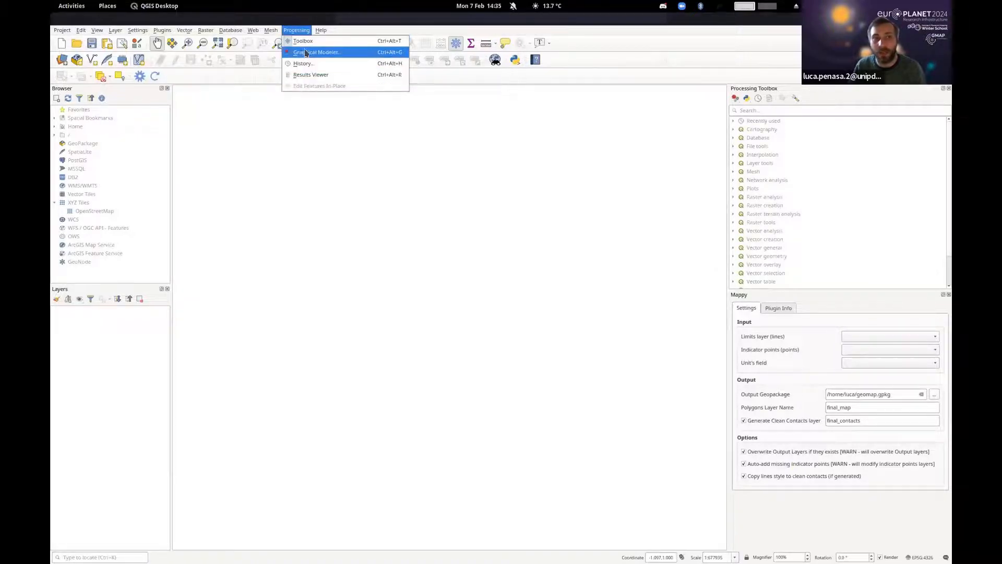
{"action": "left_click", "coordinate": [311, 41]}
{"action": "left_click", "coordinate": [296, 31]}
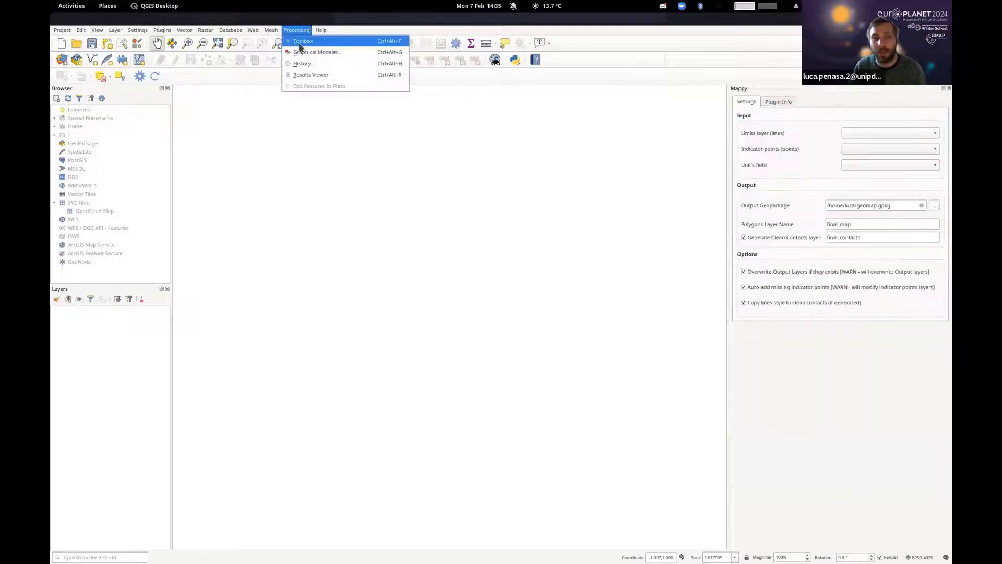
{"action": "left_click", "coordinate": [299, 42]}
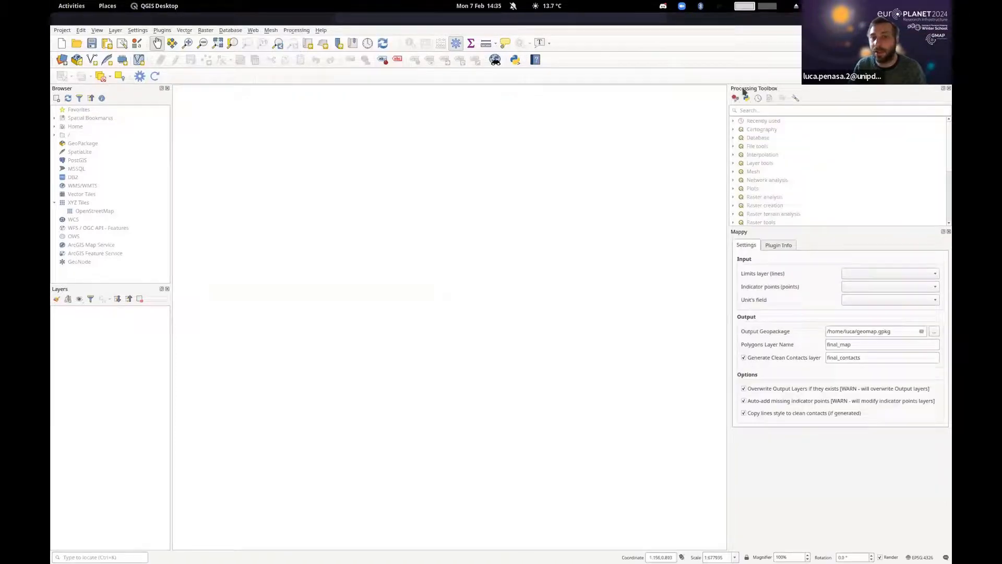
{"action": "left_click", "coordinate": [290, 30]}
{"action": "left_click", "coordinate": [297, 42]}
{"action": "left_click", "coordinate": [297, 30]}
{"action": "left_click", "coordinate": [298, 42]}
{"action": "left_click", "coordinate": [296, 31]}
{"action": "left_click", "coordinate": [300, 41]}
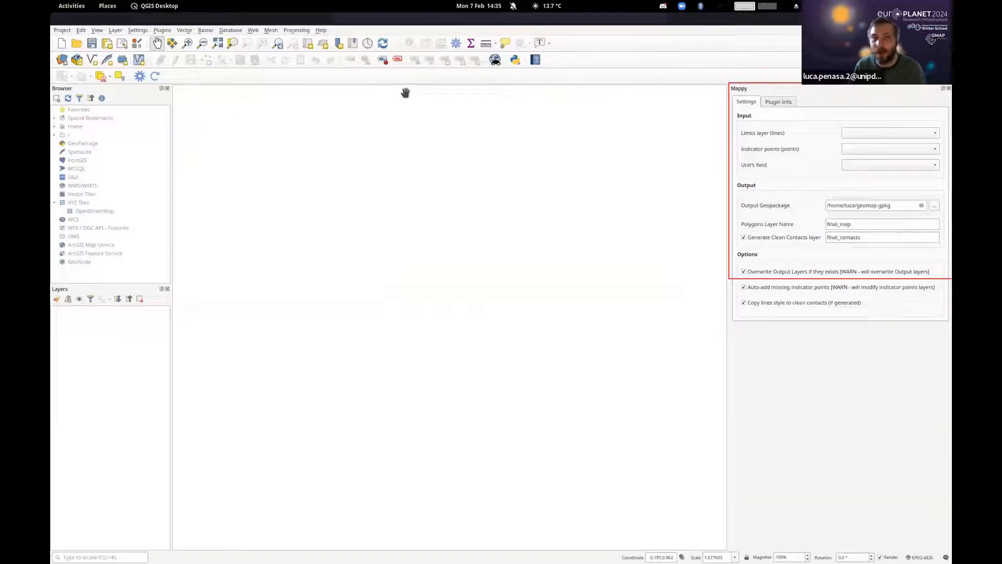
{"action": "left_click", "coordinate": [295, 30]}
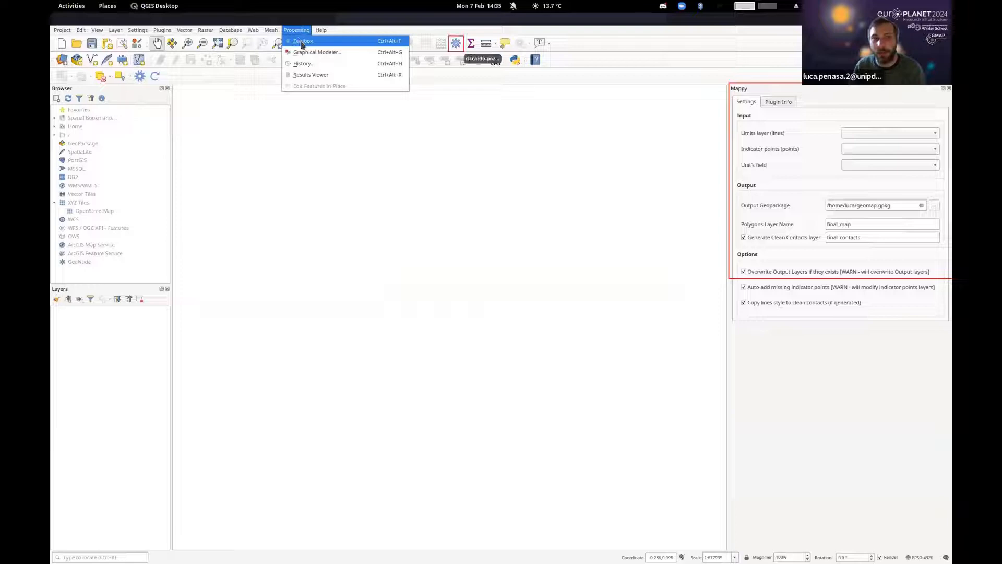
{"action": "left_click", "coordinate": [302, 42]}
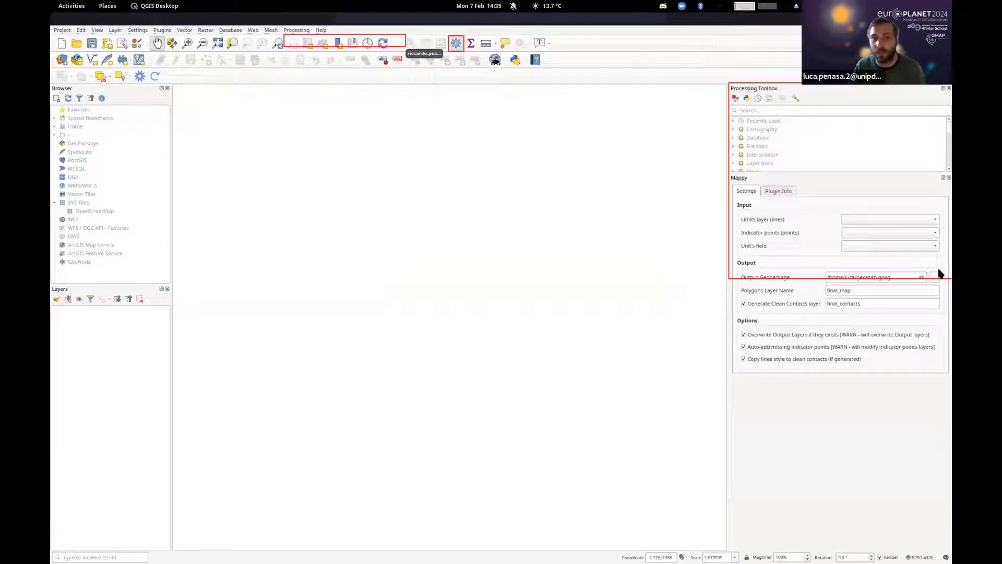
- Switch the Processing Toolbox panel off and on repeatedly with its direct toggle instead of the Processing commands
{"action": "left_click", "coordinate": [456, 46]}
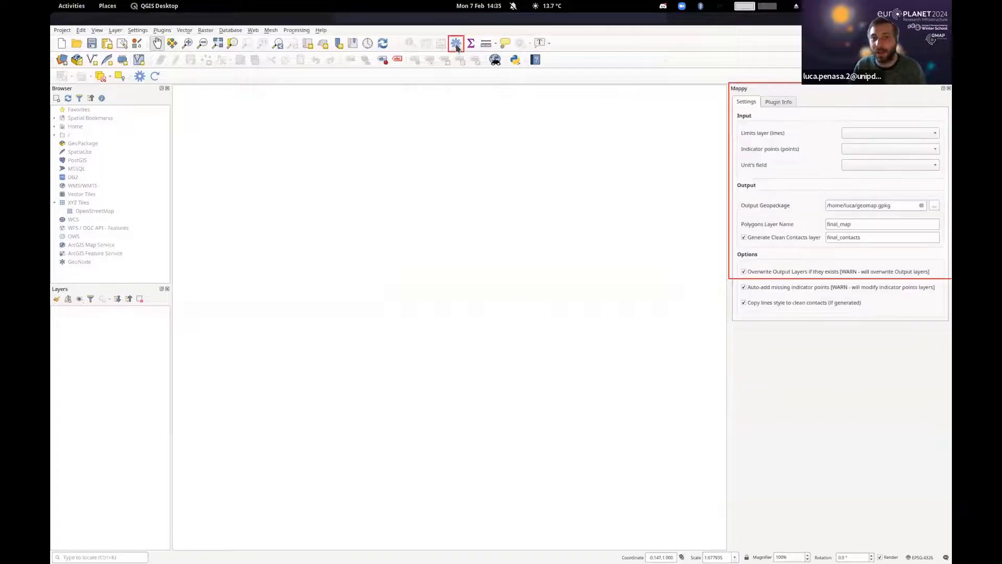
{"action": "left_click", "coordinate": [456, 46]}
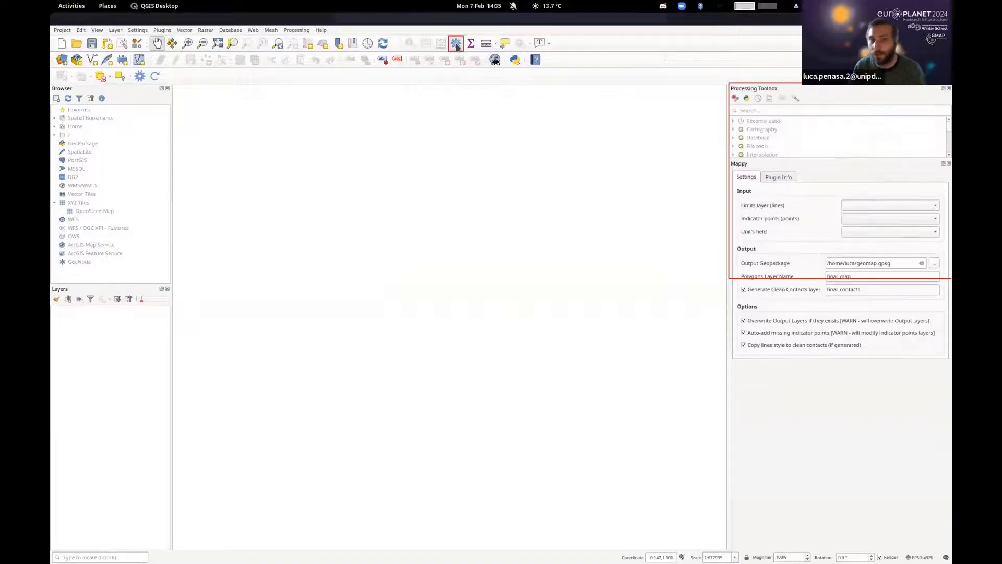
{"action": "left_click", "coordinate": [457, 46]}
{"action": "left_click", "coordinate": [456, 46]}
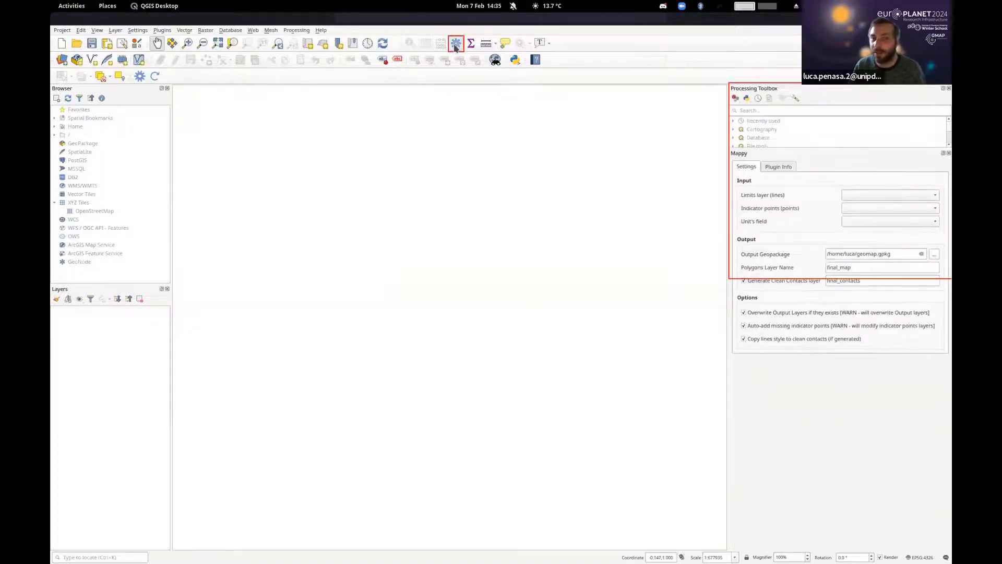
{"action": "left_click", "coordinate": [305, 30]}
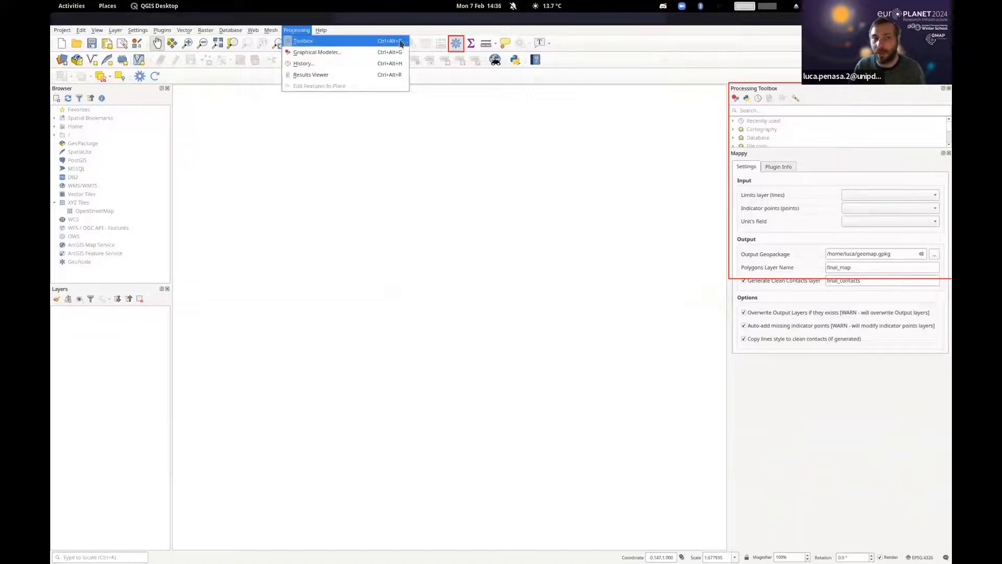
{"action": "left_click", "coordinate": [454, 45]}
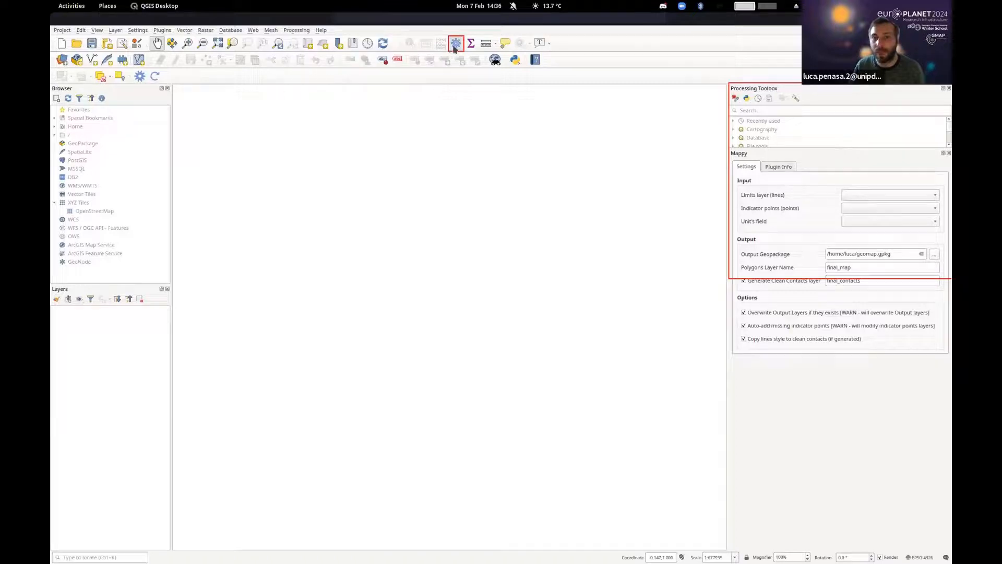
{"action": "left_click", "coordinate": [454, 47]}
{"action": "left_click", "coordinate": [454, 47]}
{"action": "left_click", "coordinate": [454, 47]}
{"action": "left_click", "coordinate": [454, 47]}
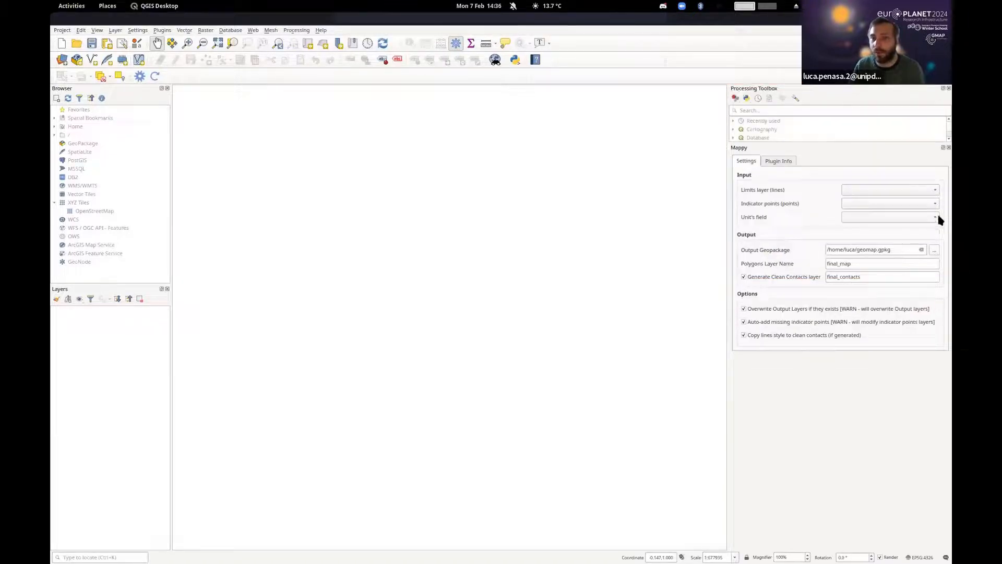
- Bring up the list of available panels and toolbars and turn off the Processing Toolbox Panel
{"action": "right_click", "coordinate": [611, 39]}
{"action": "left_click", "coordinate": [593, 40]}
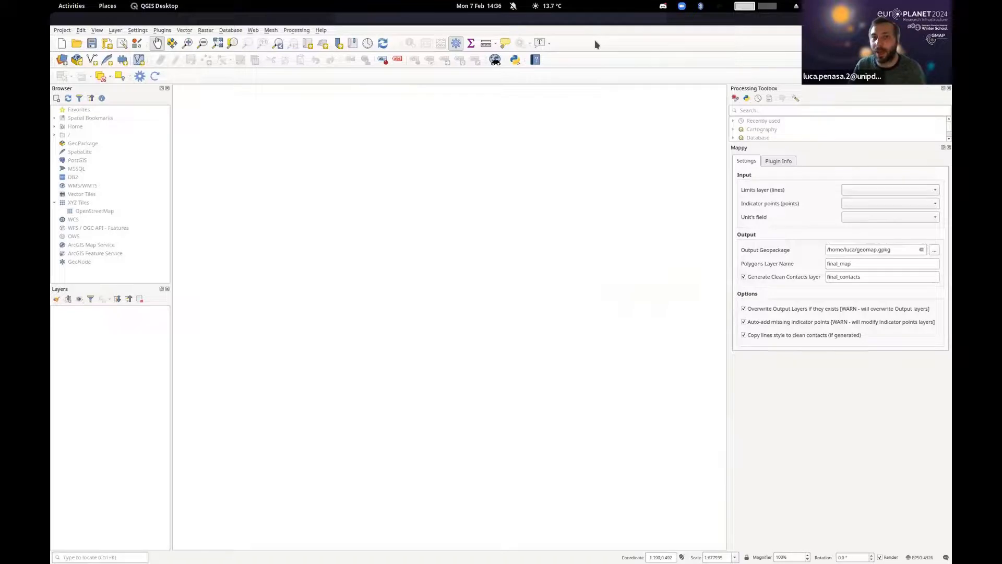
{"action": "right_click", "coordinate": [595, 43]}
{"action": "left_click", "coordinate": [561, 38]}
{"action": "right_click", "coordinate": [622, 44]}
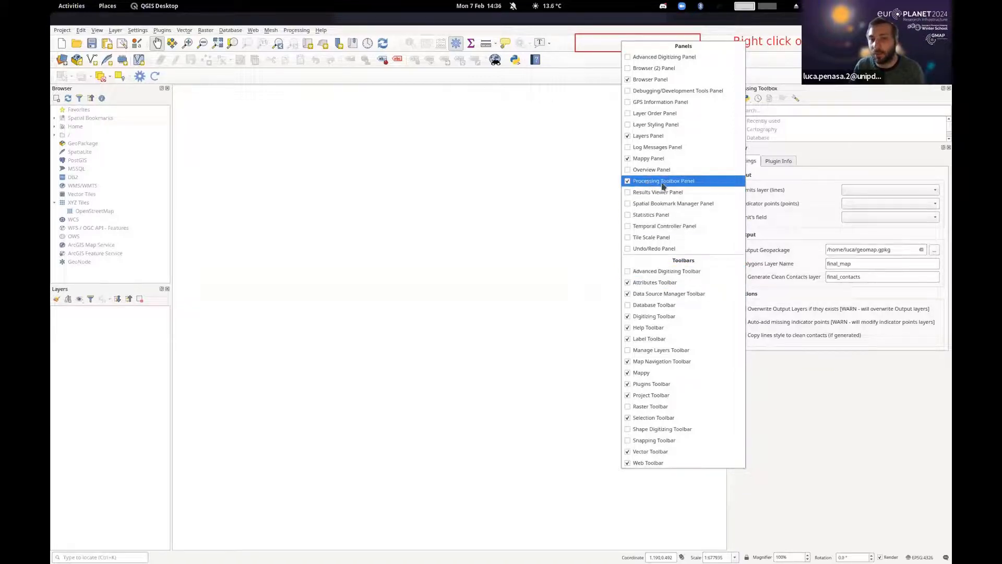
{"action": "left_click", "coordinate": [643, 184]}
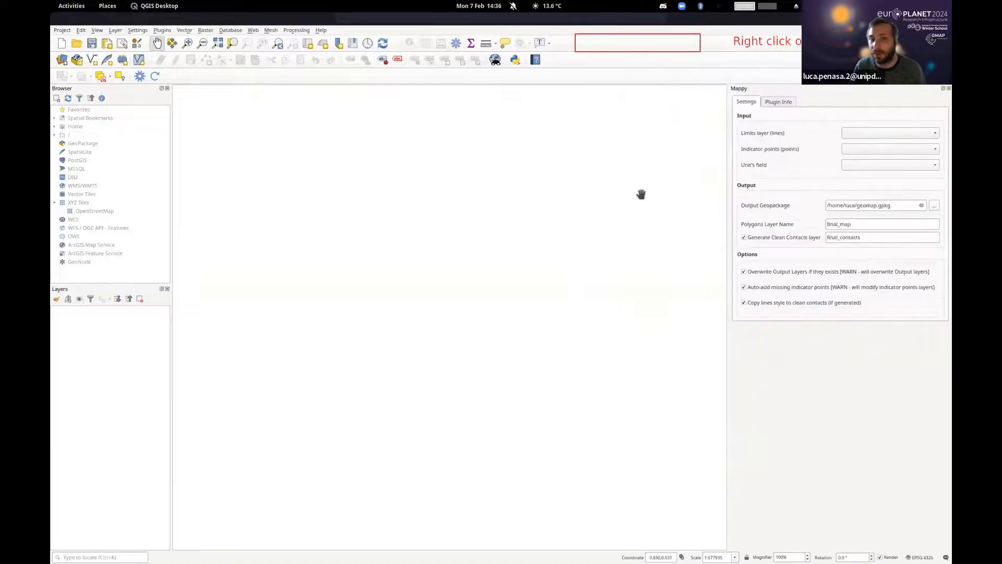
- Show and hide the Processing Toolbox panel, once with its direct toggle and once through the Processing commands
{"action": "left_click", "coordinate": [455, 46]}
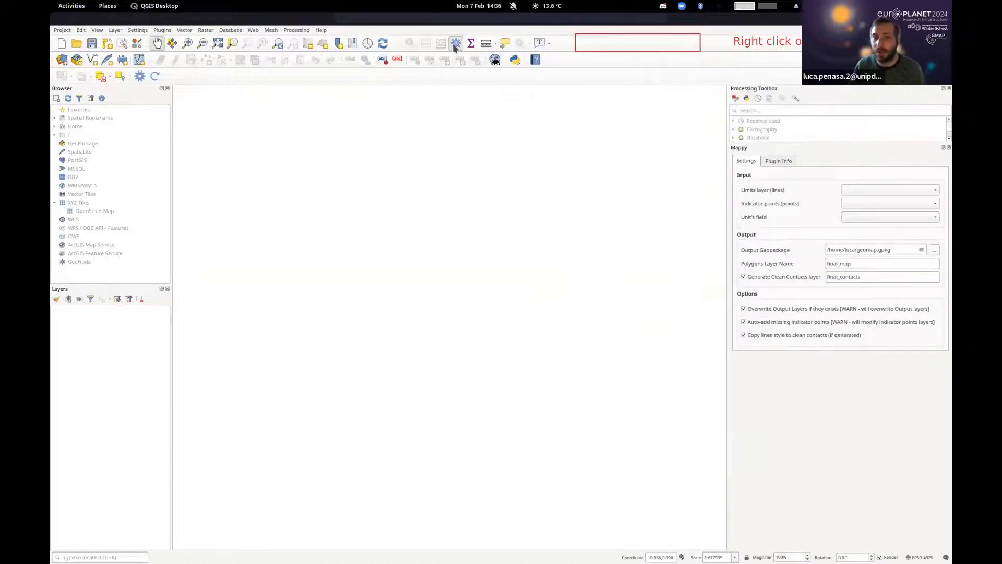
{"action": "left_click", "coordinate": [456, 46]}
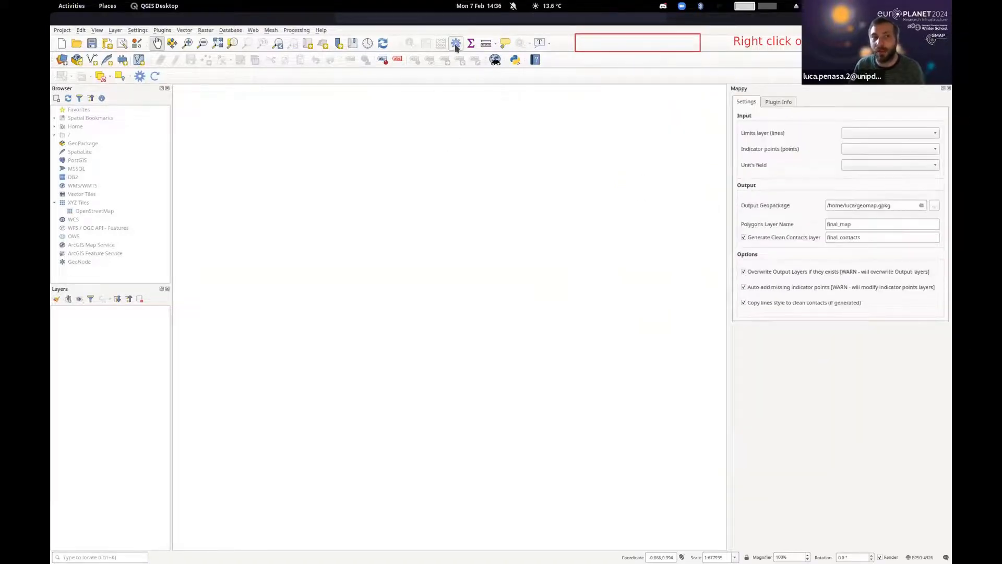
{"action": "left_click", "coordinate": [295, 31]}
{"action": "left_click", "coordinate": [301, 41]}
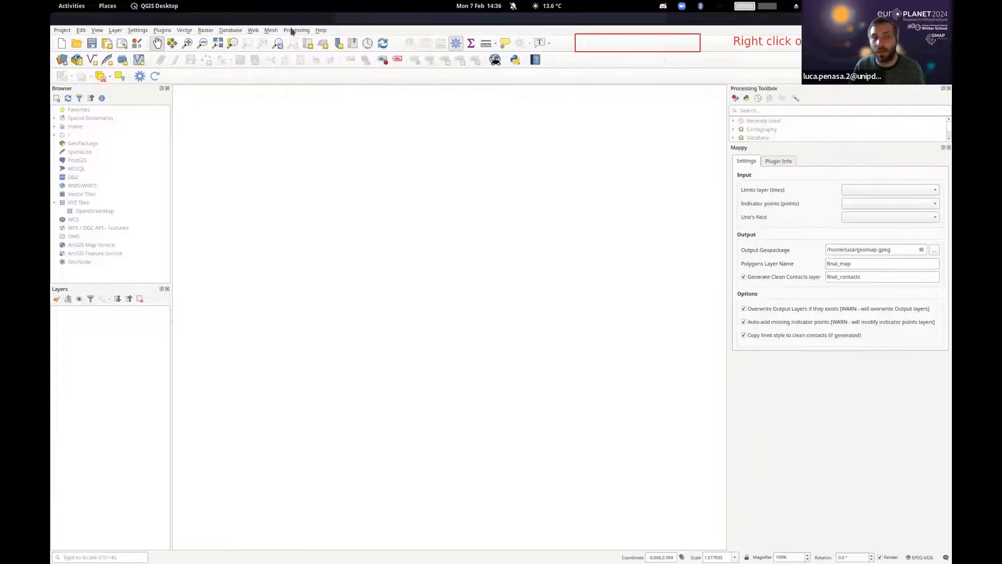
{"action": "left_click", "coordinate": [288, 30]}
{"action": "left_click", "coordinate": [298, 44]}
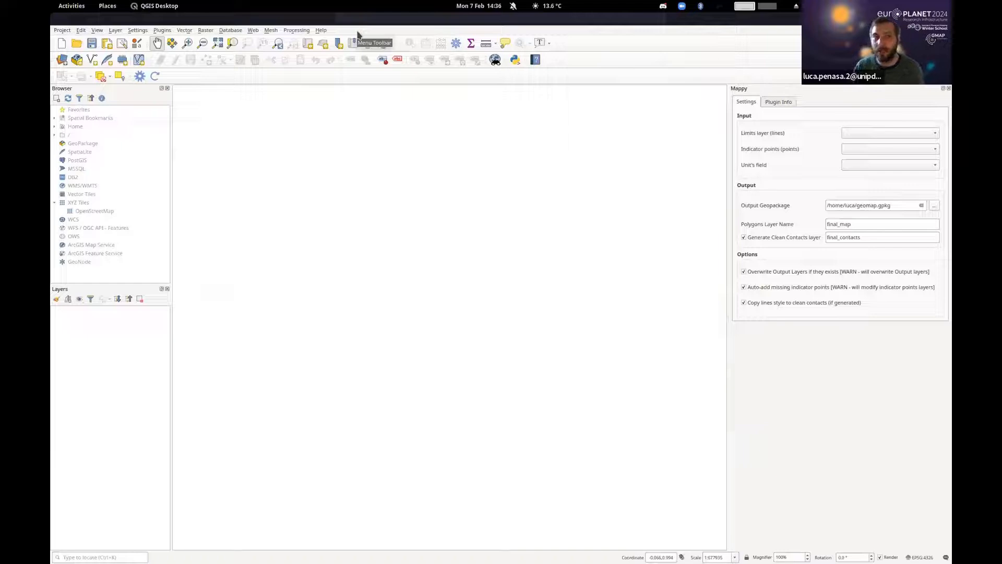
- Examine the Processing commands and the options for creating new layers, including the direct New GeoPackage Layer command
{"action": "left_click", "coordinate": [293, 30]}
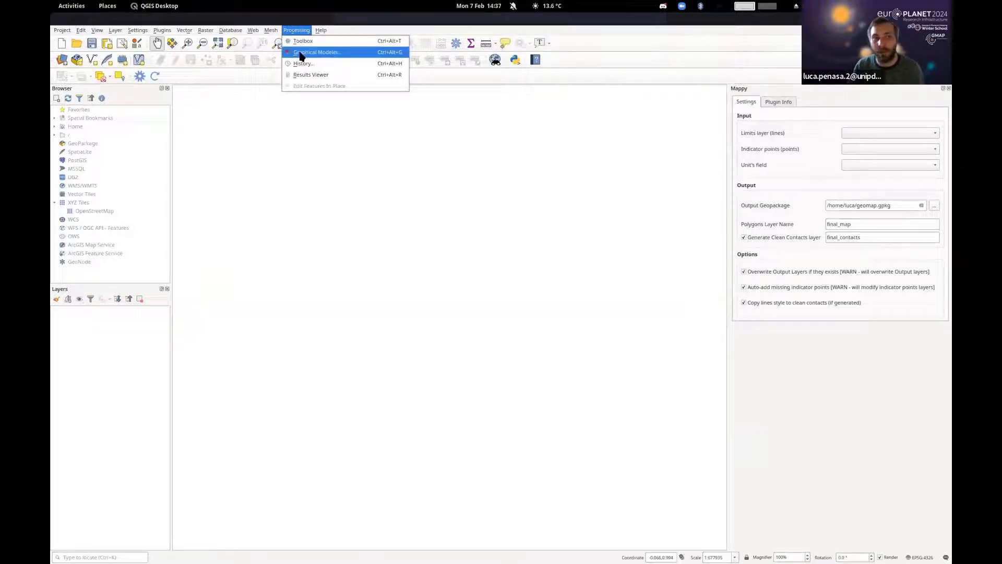
{"action": "left_click", "coordinate": [306, 31]}
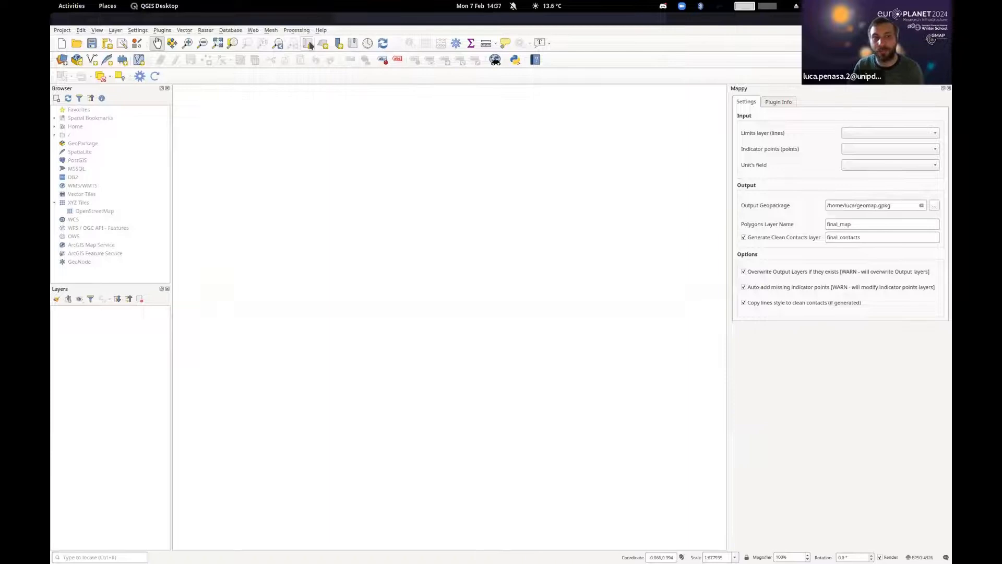
{"action": "left_click", "coordinate": [300, 31]}
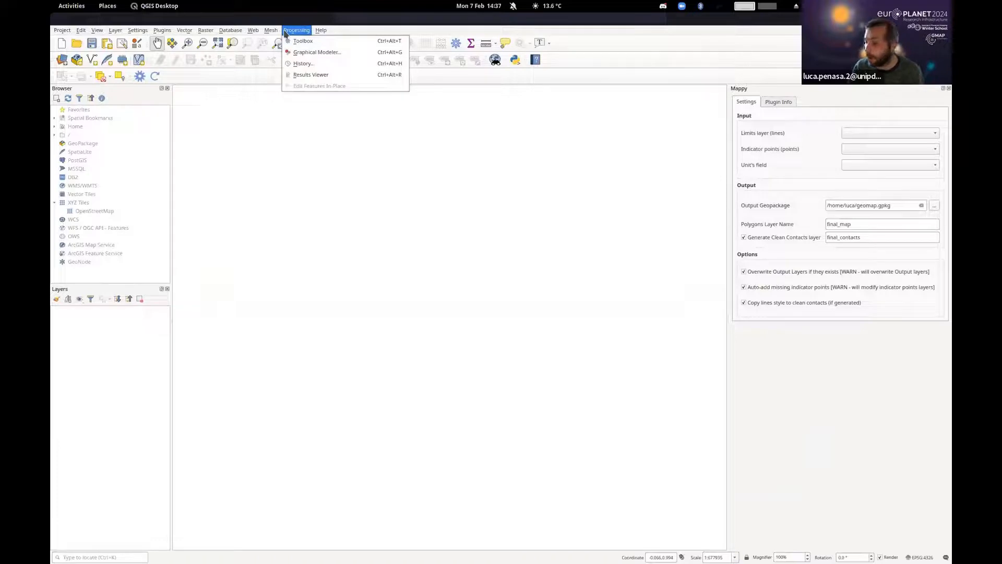
{"action": "left_click", "coordinate": [251, 24]}
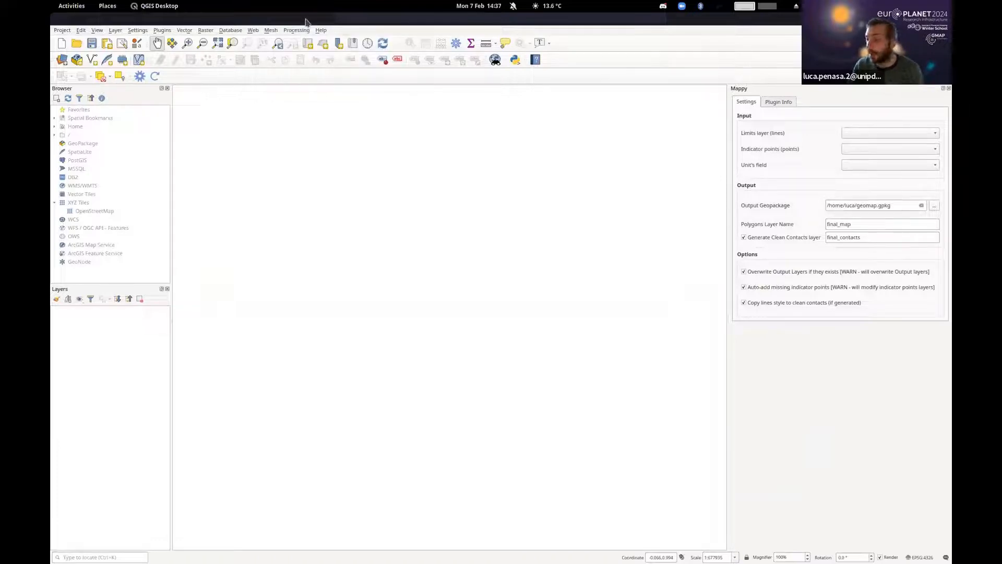
{"action": "left_click", "coordinate": [114, 32]}
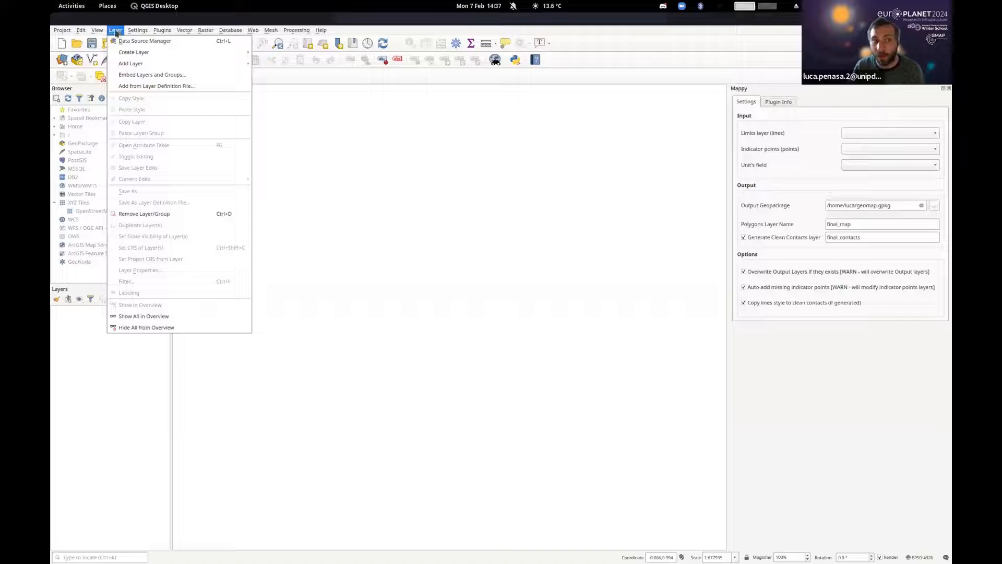
{"action": "mouse_move", "coordinate": [129, 58]}
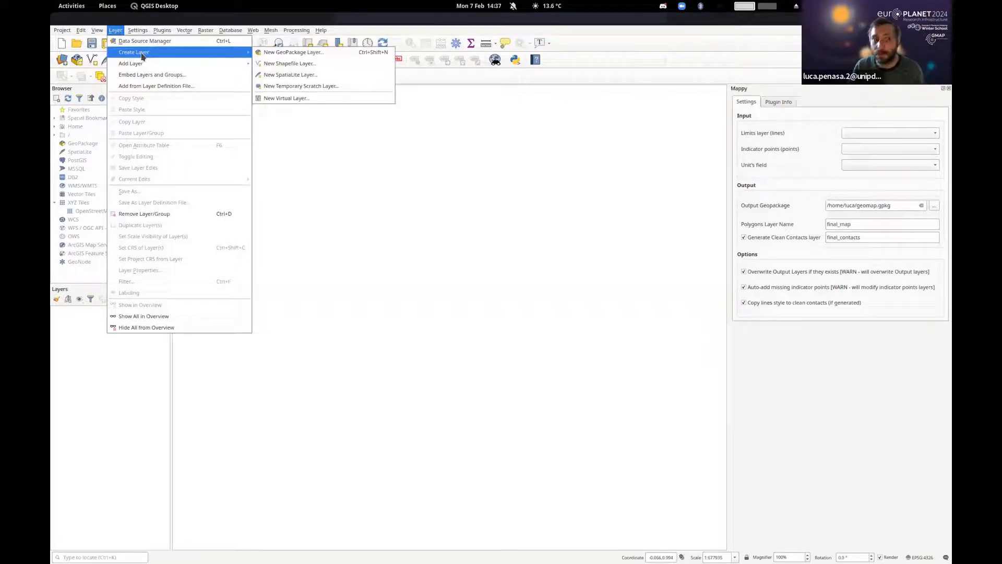
{"action": "left_click", "coordinate": [186, 19]}
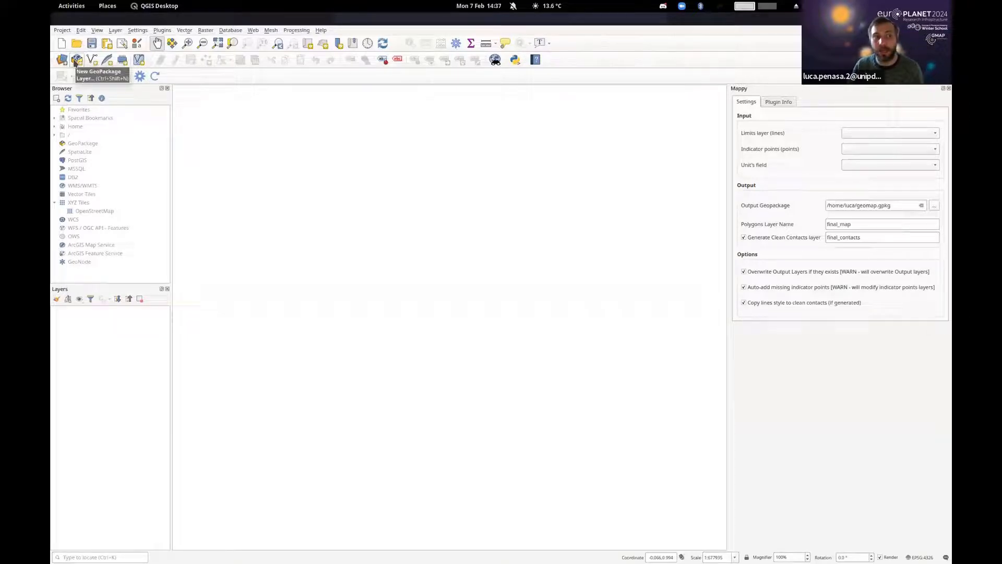
{"action": "left_click", "coordinate": [117, 30]}
{"action": "mouse_move", "coordinate": [126, 52]}
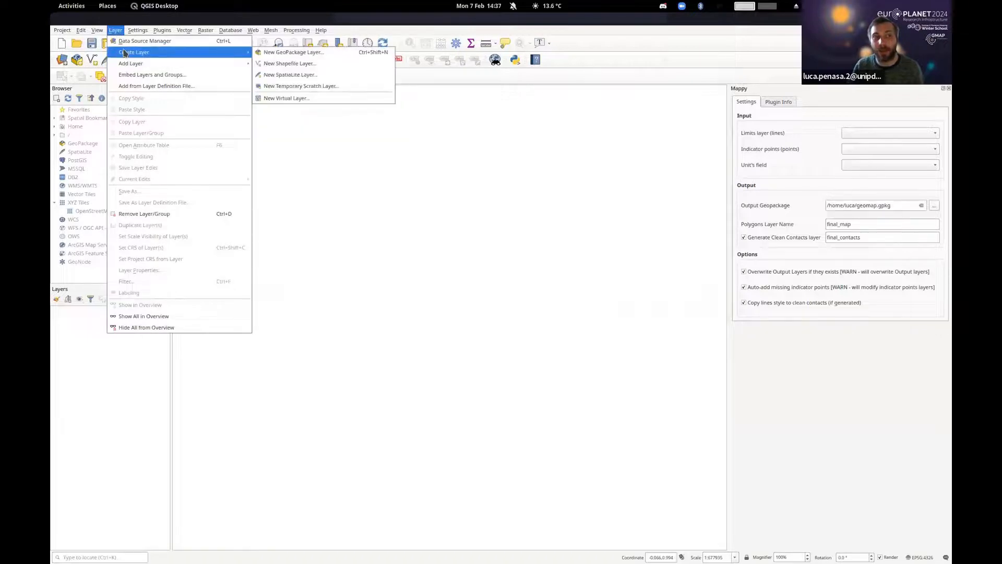
{"action": "left_click", "coordinate": [297, 29]}
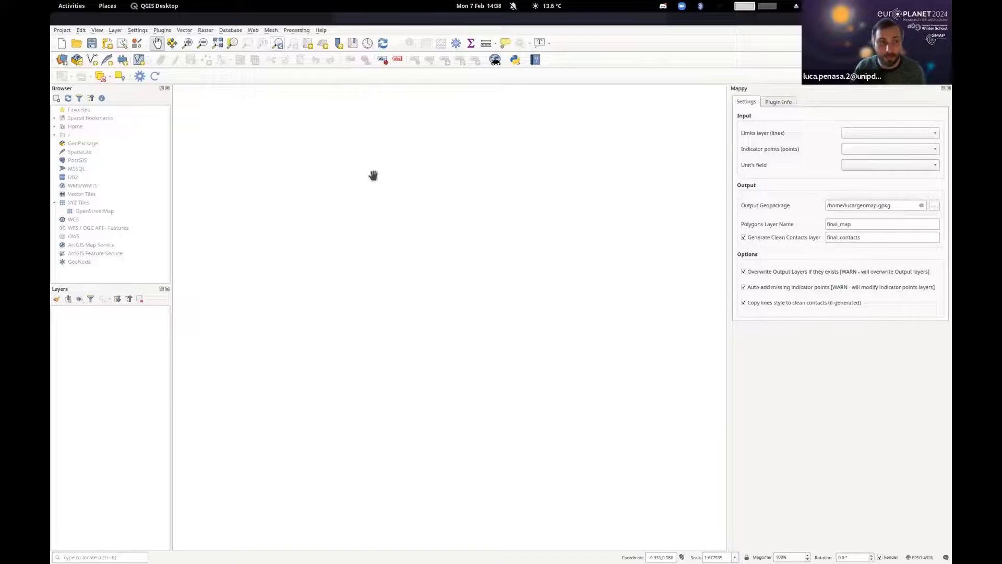
- Switch to the topics.pdf outline in Okular and highlight the "Mapping project creation" heading
{"action": "mouse_move", "coordinate": [539, 553]}
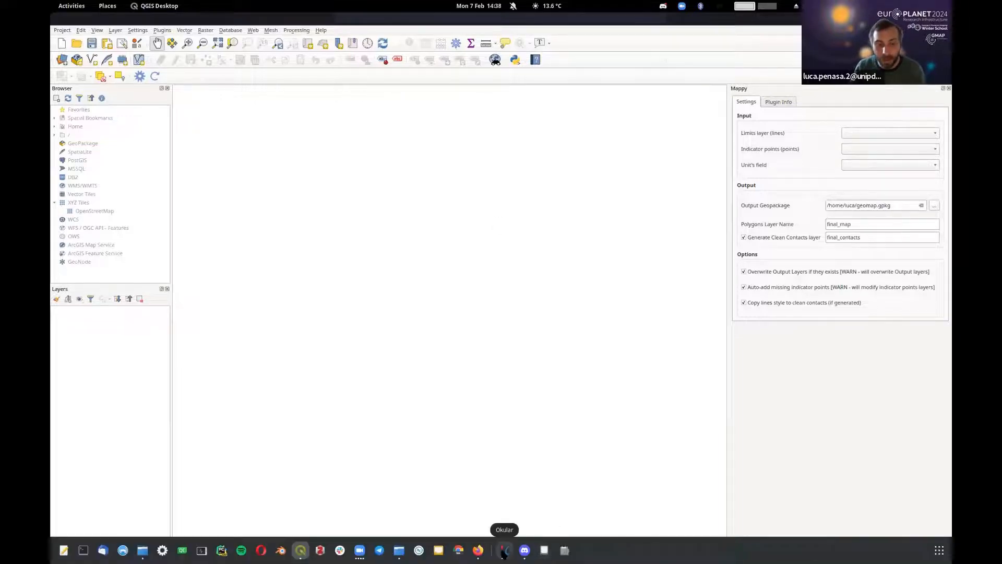
{"action": "left_click", "coordinate": [505, 550]}
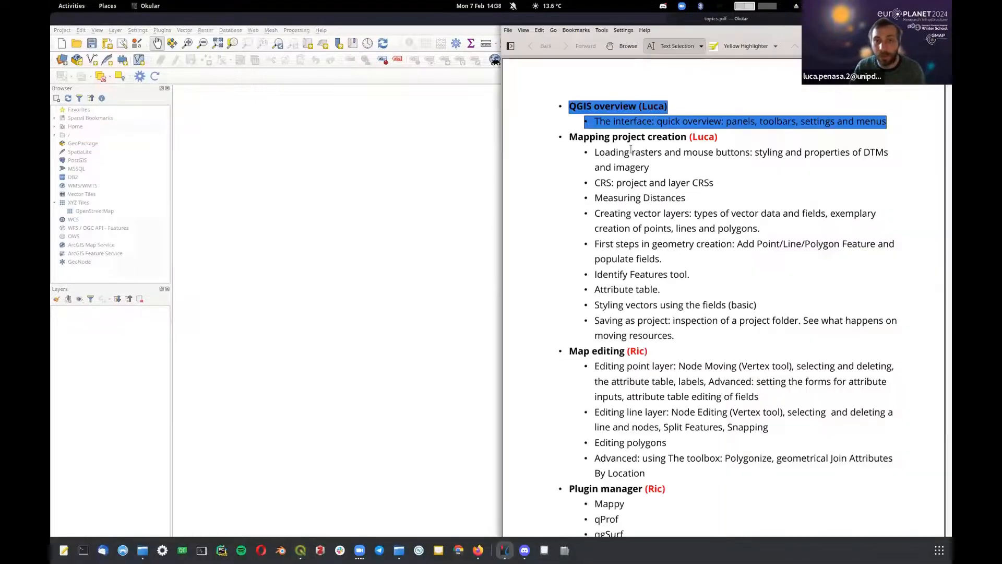
{"action": "left_click", "coordinate": [560, 137]}
{"action": "left_click_drag", "start_coordinate": [571, 136], "coordinate": [732, 134]}
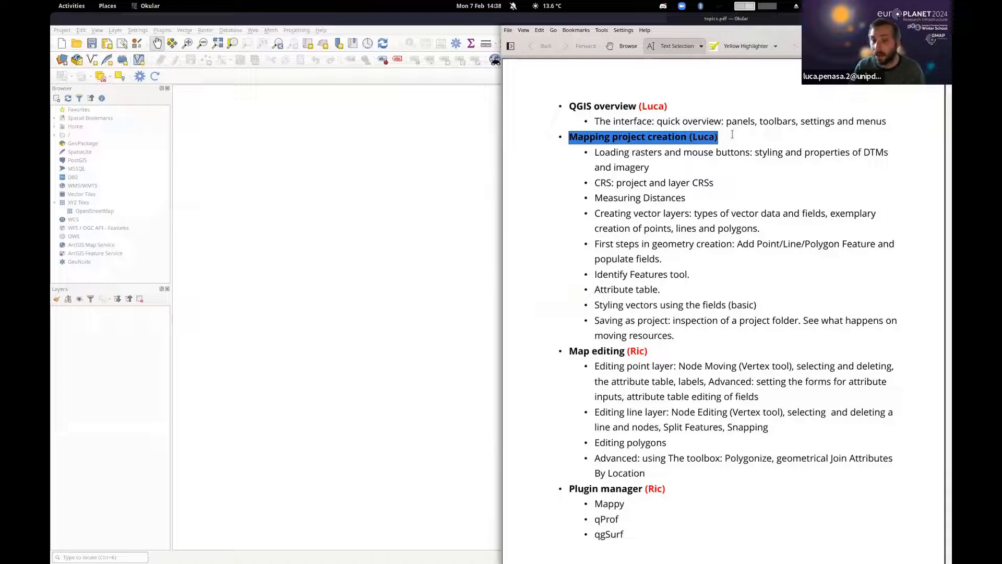
{"action": "left_click", "coordinate": [733, 134]}
- Switch to the Dolphin file manager and open the raster folder inside data/QGIS Demo
{"action": "left_click", "coordinate": [358, 407]}
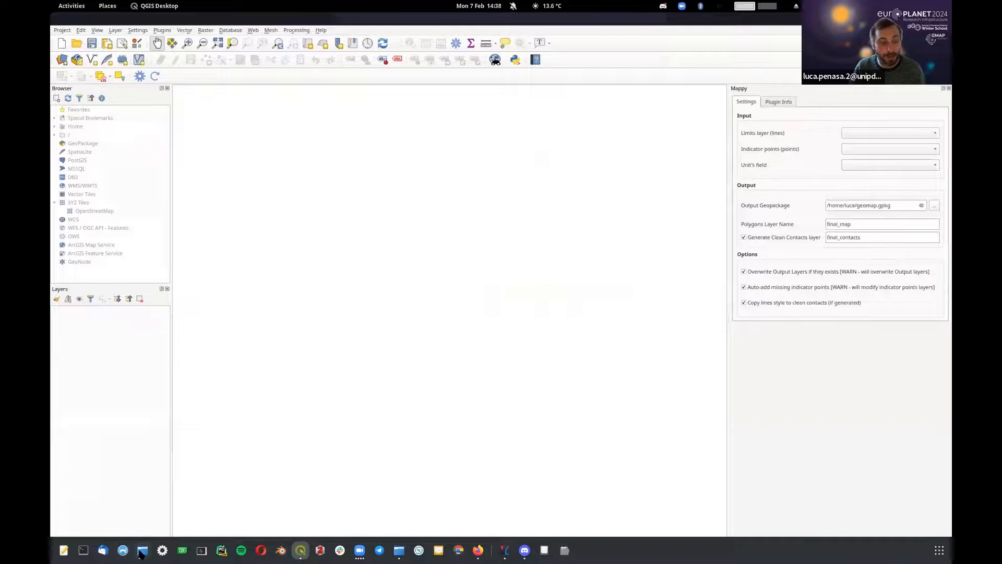
{"action": "left_click", "coordinate": [142, 550]}
{"action": "left_click", "coordinate": [413, 290]}
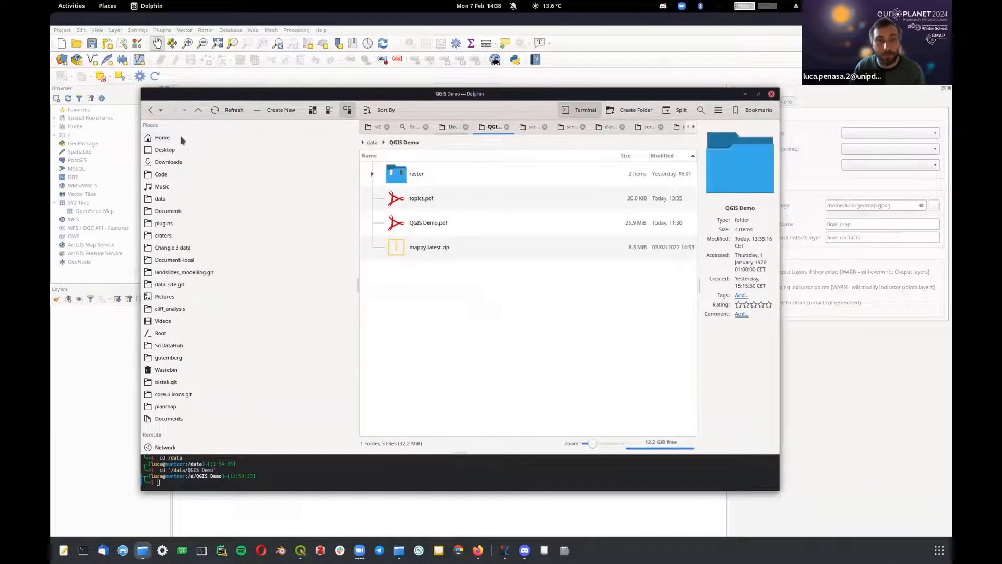
{"action": "left_click", "coordinate": [198, 111]}
{"action": "left_click_drag", "start_coordinate": [411, 96], "coordinate": [530, 79]}
{"action": "scroll", "coordinate": [740, 161], "scroll_direction": "up", "scroll_amount": 2}
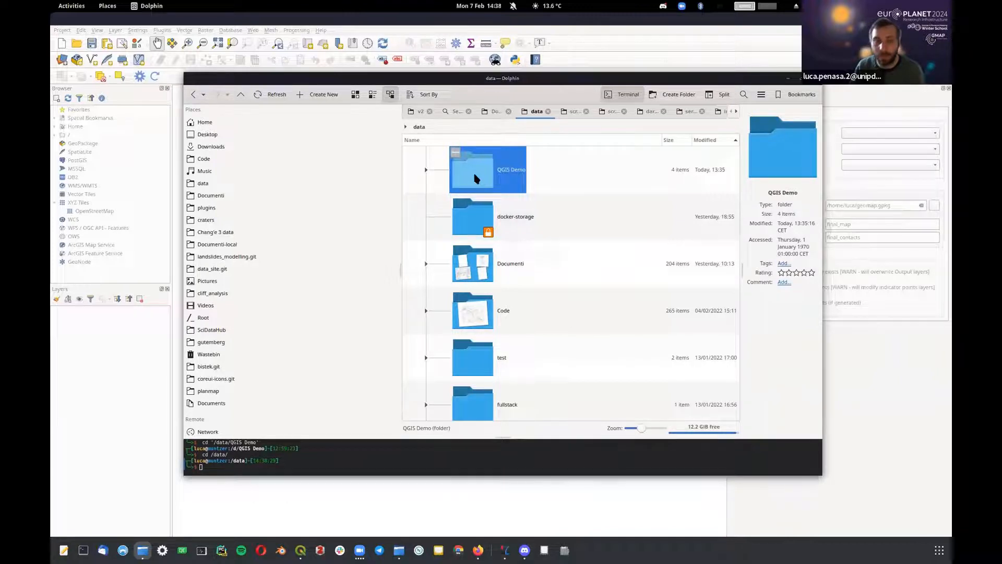
{"action": "double_click", "coordinate": [476, 179]}
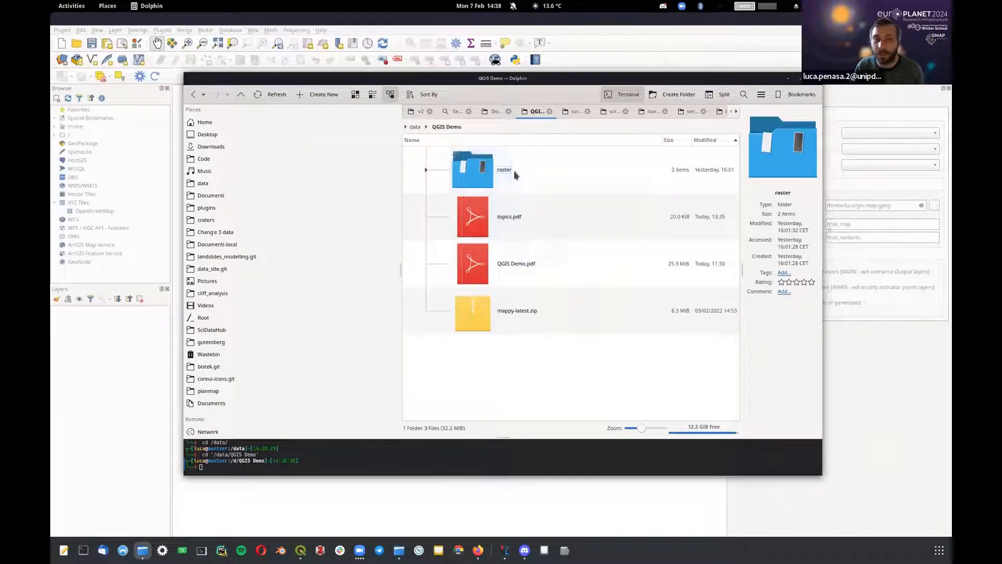
{"action": "left_click", "coordinate": [483, 172]}
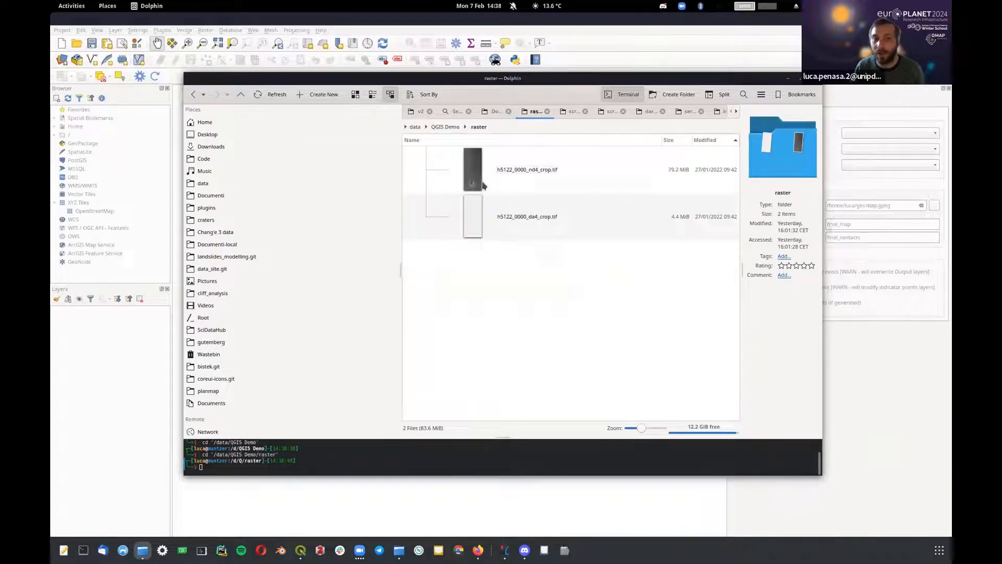
- Inspect the files h5122_0000_nd4_crop.tif and h5122_0000_da4_crop.tif in the raster folder
{"action": "left_click", "coordinate": [473, 213]}
{"action": "left_click", "coordinate": [470, 176]}
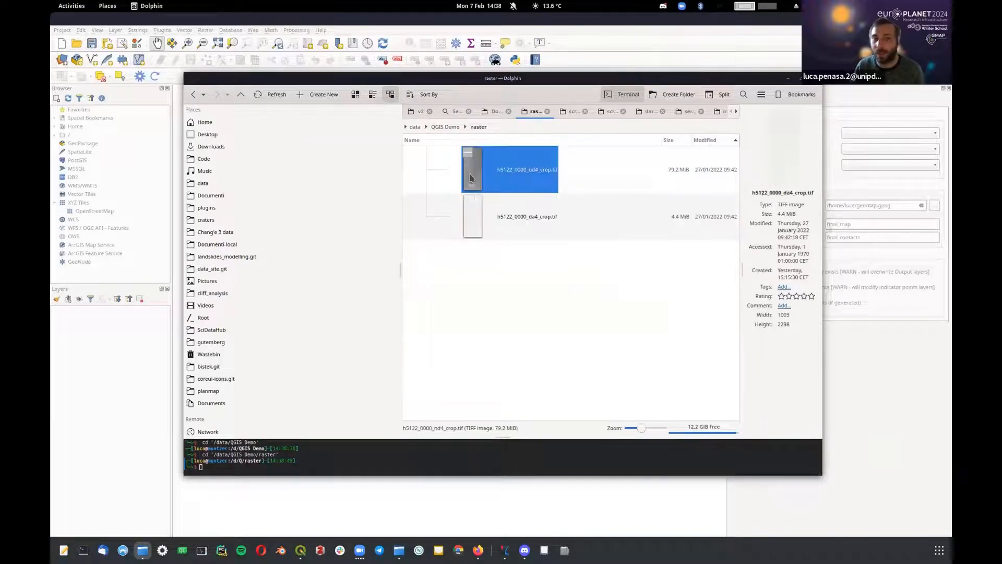
{"action": "left_click", "coordinate": [471, 216]}
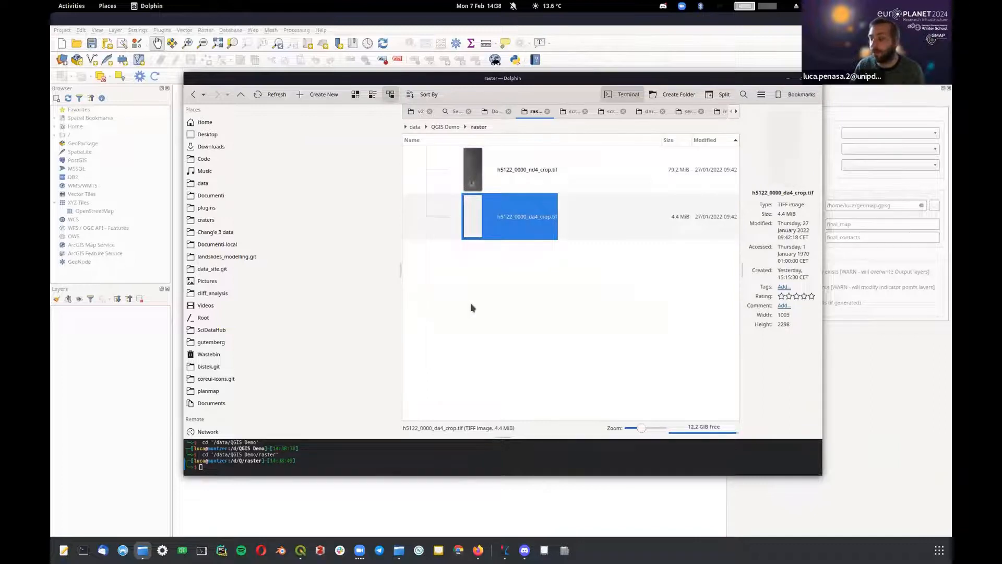
{"action": "left_click", "coordinate": [471, 308]}
{"action": "left_click", "coordinate": [520, 181]}
{"action": "left_click_drag", "start_coordinate": [512, 79], "coordinate": [464, 119]}
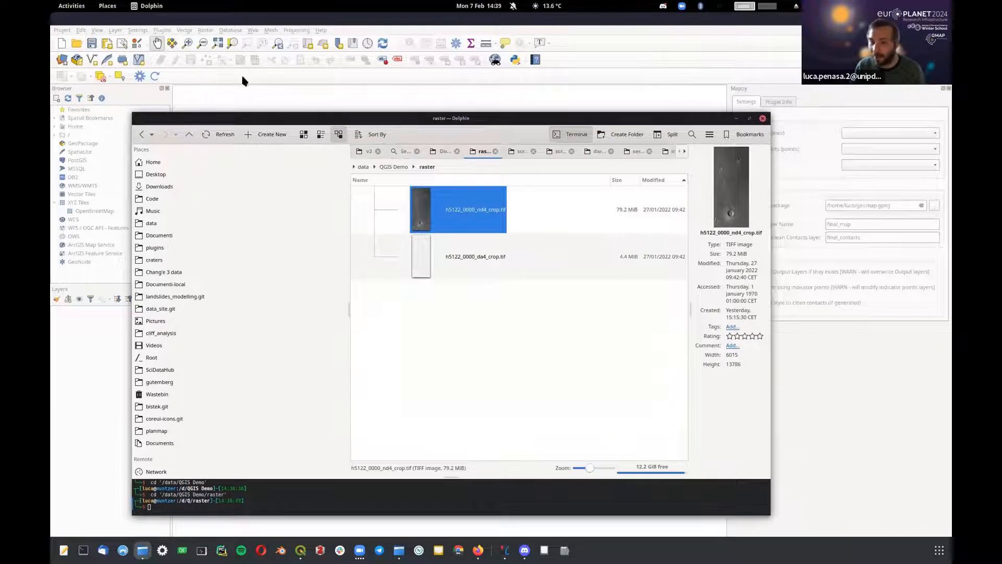
- Return to QGIS and locate the Add Raster Layer command among the options for adding layers
{"action": "left_click", "coordinate": [189, 26]}
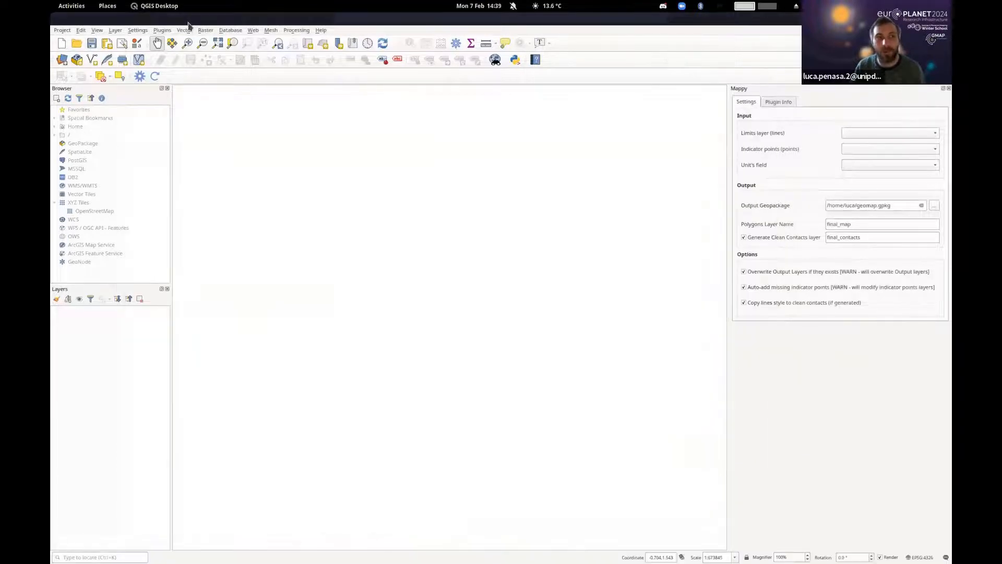
{"action": "left_click", "coordinate": [118, 31]}
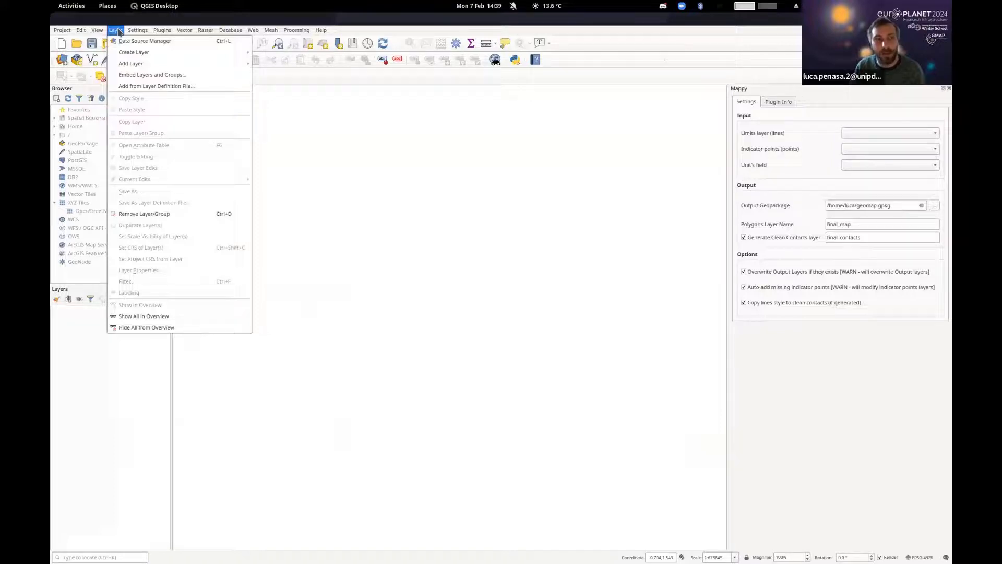
{"action": "mouse_move", "coordinate": [128, 63]}
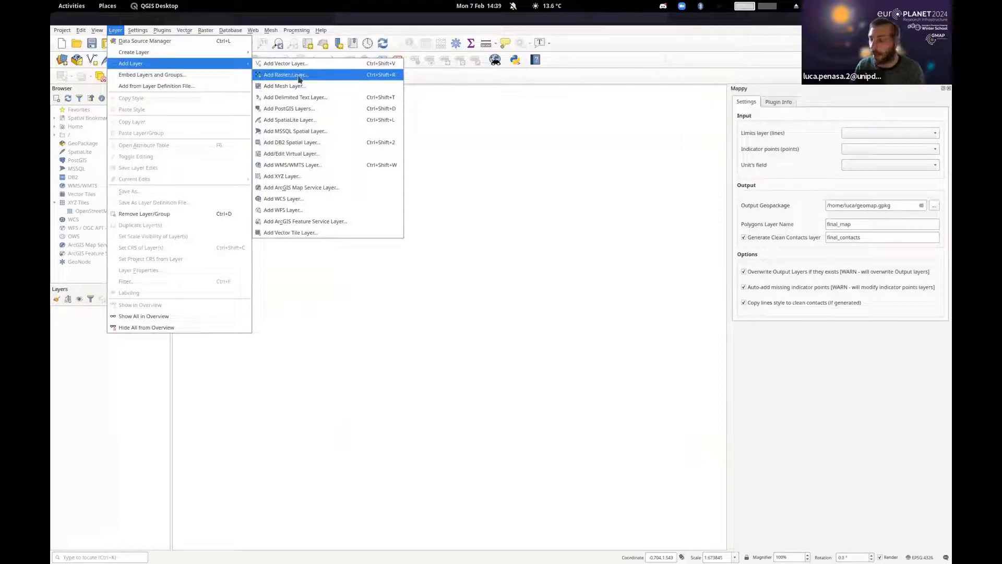
{"action": "left_click", "coordinate": [590, 51]}
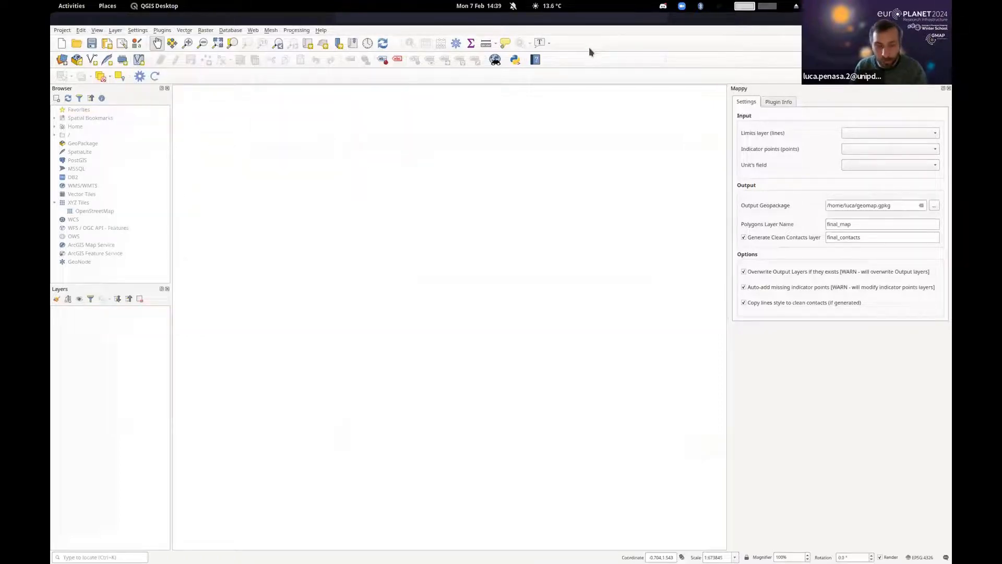
- Add h5122_0000_nd4_crop.tif and h5122_0000_da4_crop.tif from the file manager to the QGIS map canvas and dismiss the message bar
{"action": "key", "text": "alt+Tab"}
{"action": "left_click_drag", "start_coordinate": [413, 119], "coordinate": [766, 104]}
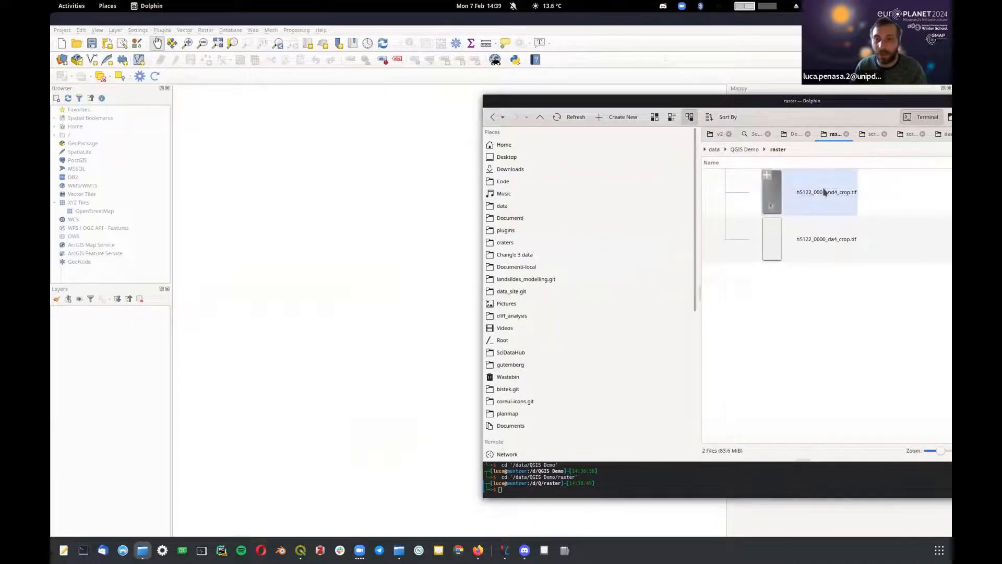
{"action": "left_click_drag", "start_coordinate": [825, 202], "coordinate": [368, 197]}
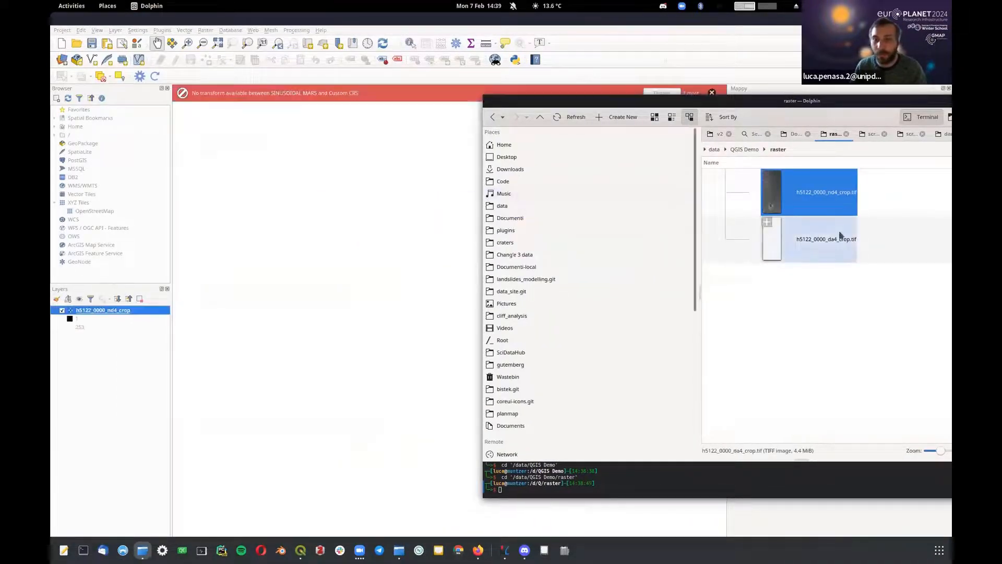
{"action": "left_click_drag", "start_coordinate": [826, 239], "coordinate": [289, 210]}
{"action": "left_click", "coordinate": [288, 211]}
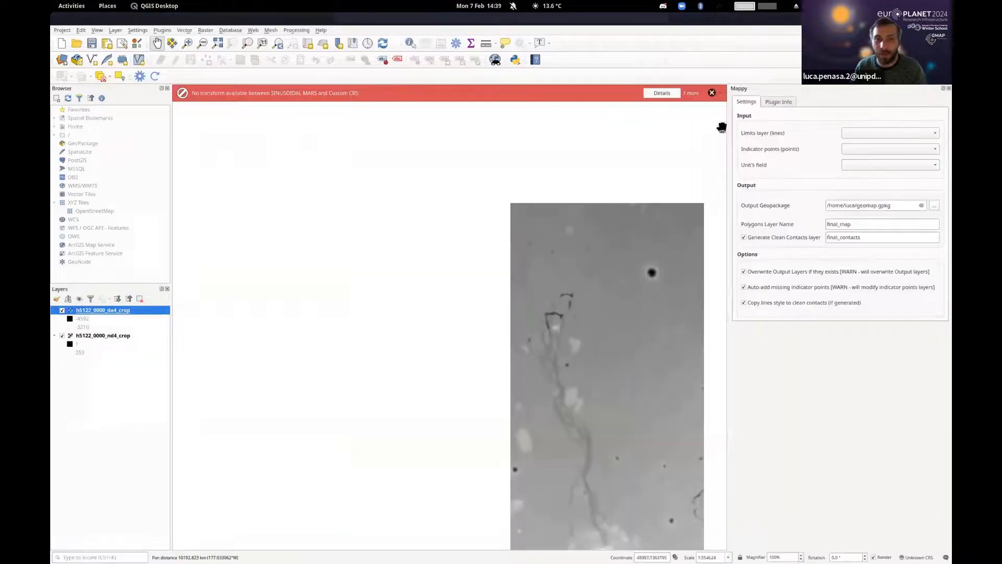
{"action": "left_click", "coordinate": [711, 94]}
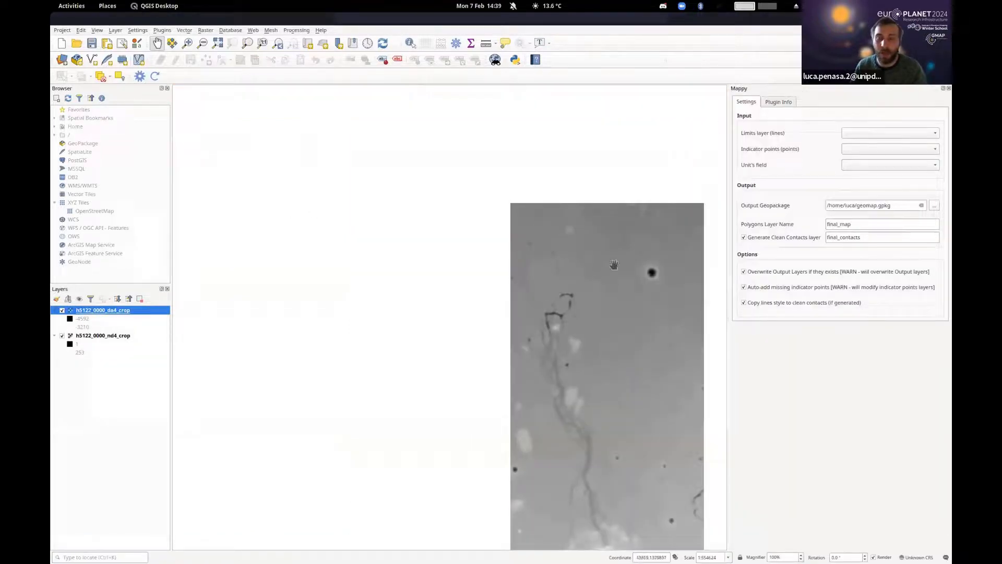
- Hide the h5122_0000_da4_crop layer to reveal the h5122_0000_nd4_crop image beneath it
{"action": "left_click_drag", "start_coordinate": [574, 279], "coordinate": [445, 162]}
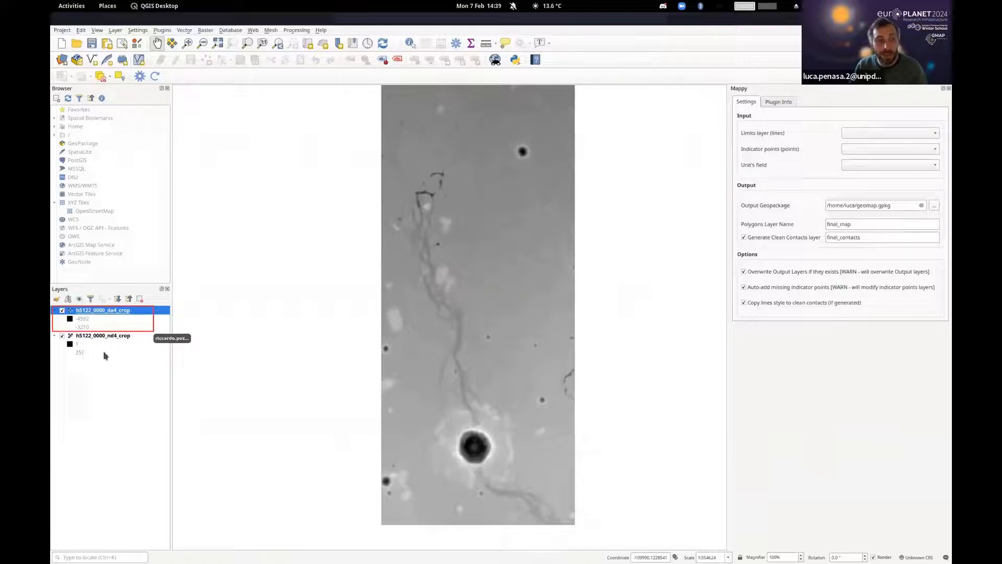
{"action": "left_click_drag", "start_coordinate": [467, 239], "coordinate": [466, 264]}
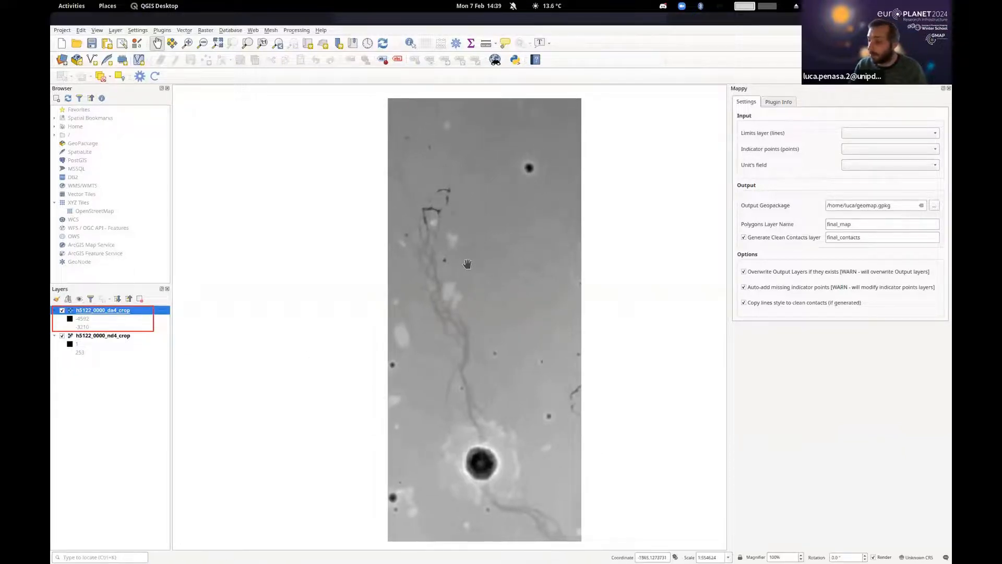
{"action": "left_click", "coordinate": [62, 310]}
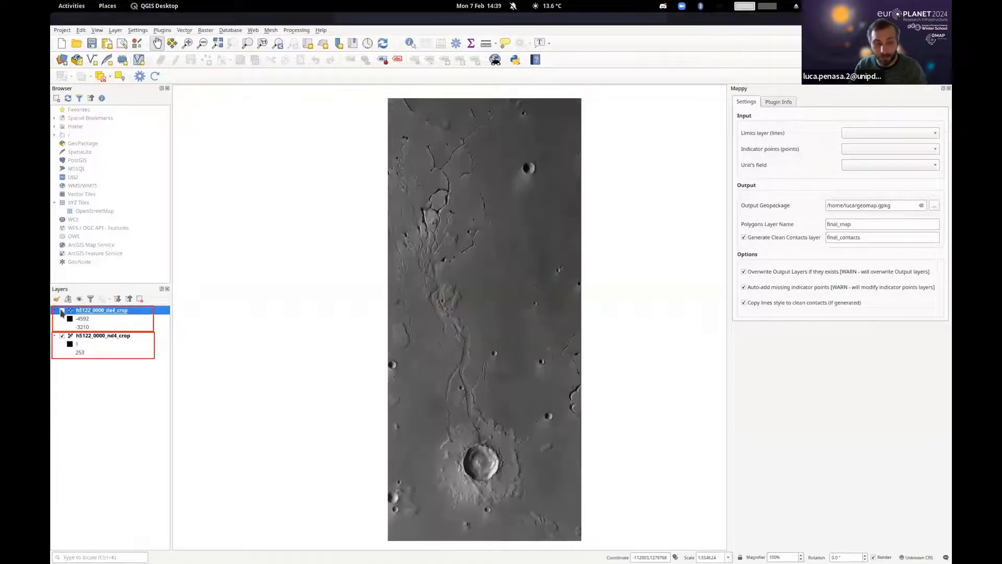
- Show the h5122_0000_da4_crop terrain layer again and hide the h5122_0000_nd4_crop image layer
{"action": "left_click", "coordinate": [62, 310]}
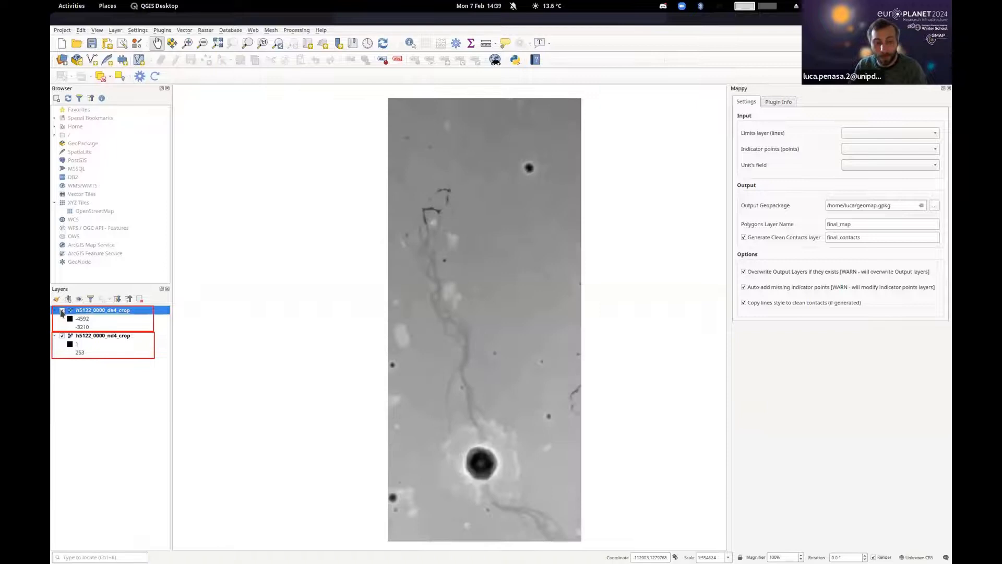
{"action": "left_click", "coordinate": [62, 336]}
{"action": "left_click", "coordinate": [62, 310]}
{"action": "left_click", "coordinate": [63, 310]}
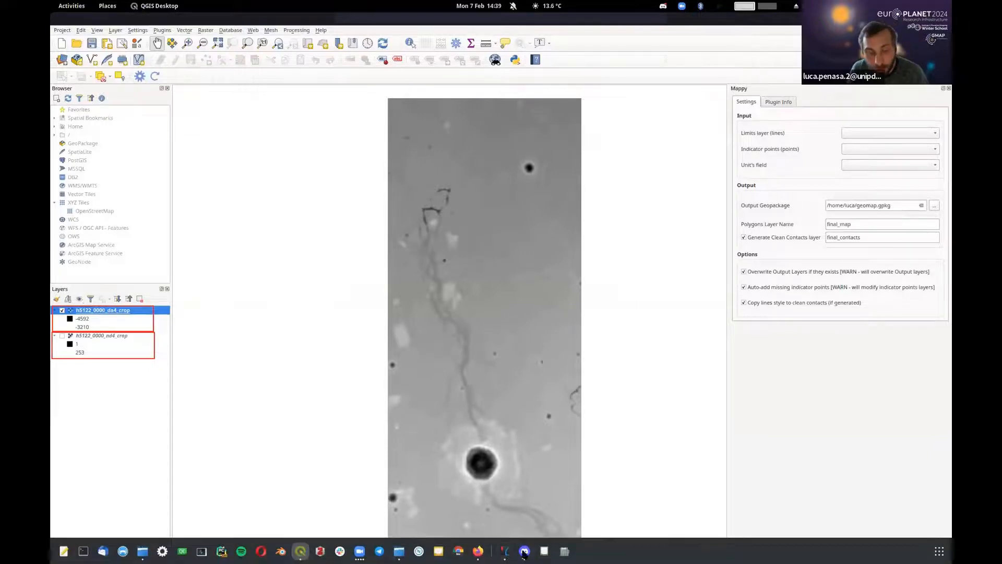
- Switch to topics.pdf in Okular, highlight the topic "Loading rasters and mouse buttons", and return to the QGIS map
{"action": "left_click", "coordinate": [506, 551]}
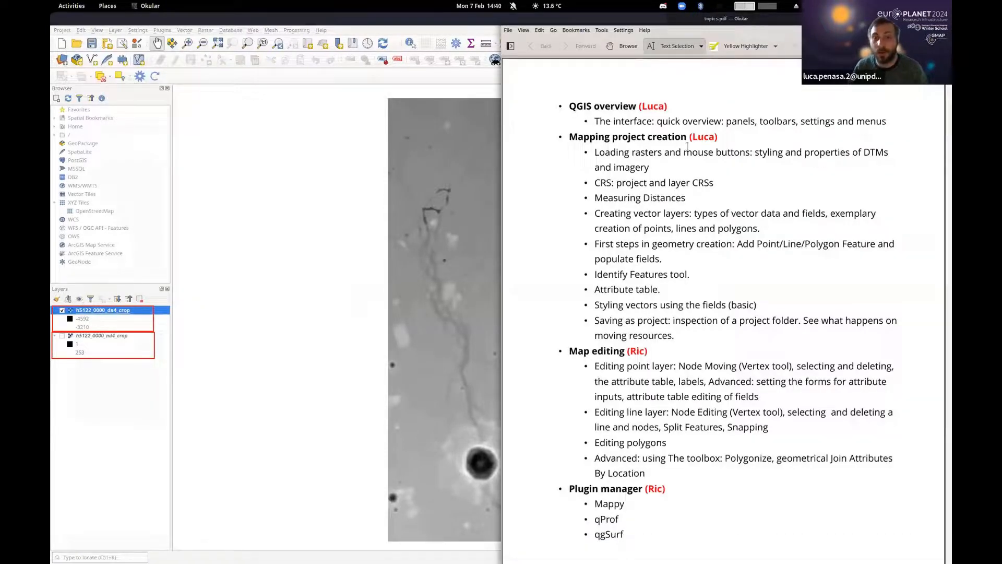
{"action": "left_click_drag", "start_coordinate": [595, 155], "coordinate": [742, 148]}
{"action": "left_click_drag", "start_coordinate": [318, 199], "coordinate": [401, 178]}
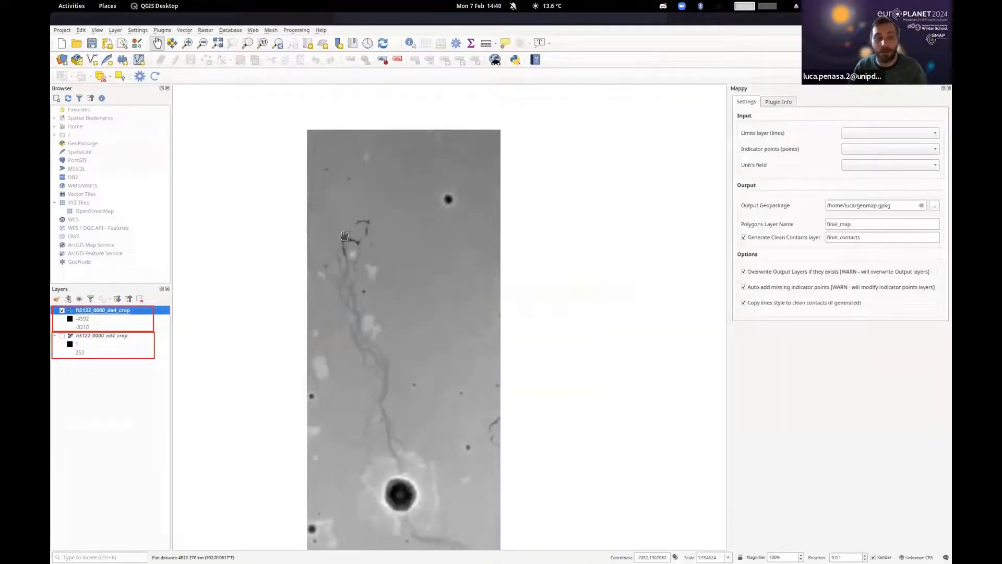
{"action": "left_click_drag", "start_coordinate": [369, 237], "coordinate": [384, 229]}
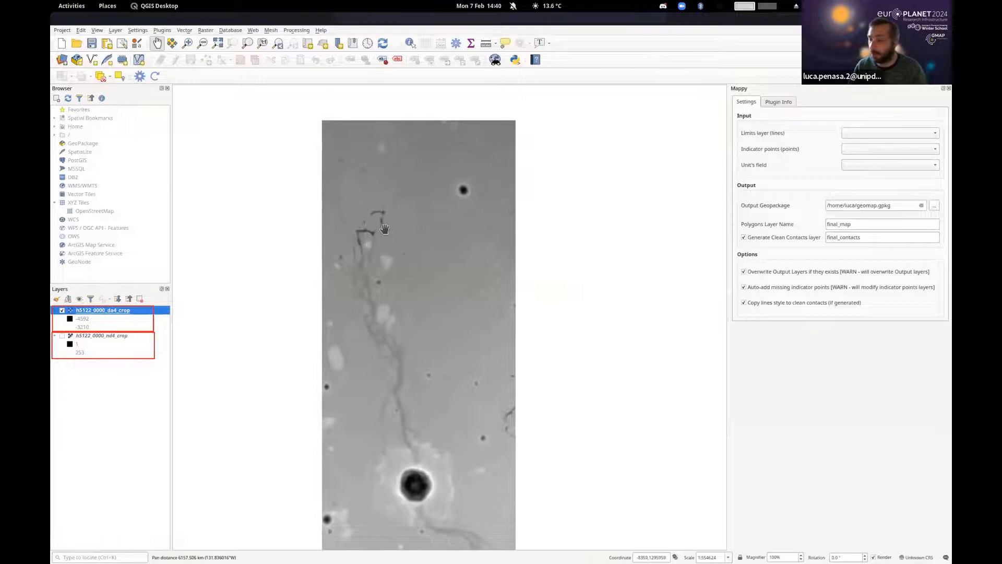
- Hide the h5122_0000_da4_crop layer and make the h5122_0000_nd4_crop image visible
{"action": "left_click", "coordinate": [62, 310]}
{"action": "left_click", "coordinate": [62, 336]}
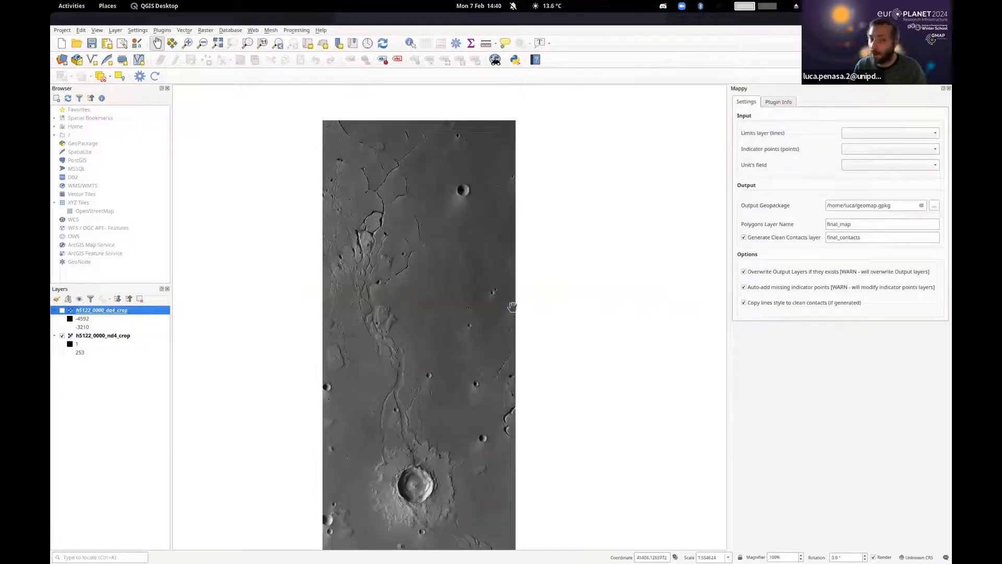
{"action": "left_click_drag", "start_coordinate": [404, 297], "coordinate": [472, 282]}
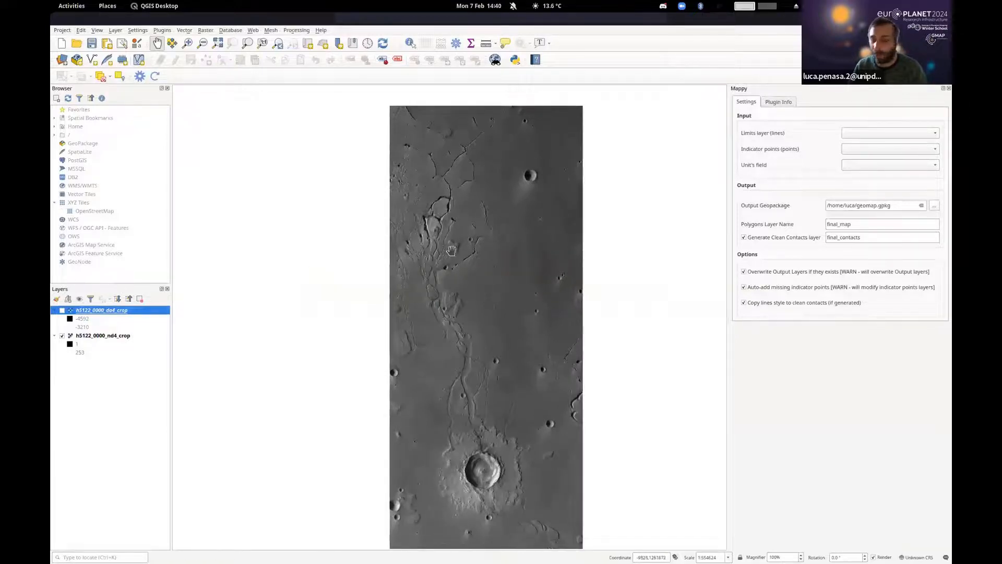
- Examine the channels and craters of the h5122_0000_nd4_crop image by zooming and panning around the map
{"action": "scroll", "coordinate": [463, 259], "scroll_direction": "up", "scroll_amount": 3}
{"action": "scroll", "coordinate": [464, 260], "scroll_direction": "down", "scroll_amount": 3}
{"action": "scroll", "coordinate": [464, 261], "scroll_direction": "up", "scroll_amount": 3}
{"action": "scroll", "coordinate": [463, 261], "scroll_direction": "down", "scroll_amount": 1}
{"action": "left_click_drag", "start_coordinate": [463, 261], "coordinate": [509, 313]}
{"action": "left_click_drag", "start_coordinate": [479, 375], "coordinate": [451, 376]}
{"action": "scroll", "coordinate": [498, 265], "scroll_direction": "down", "scroll_amount": 3}
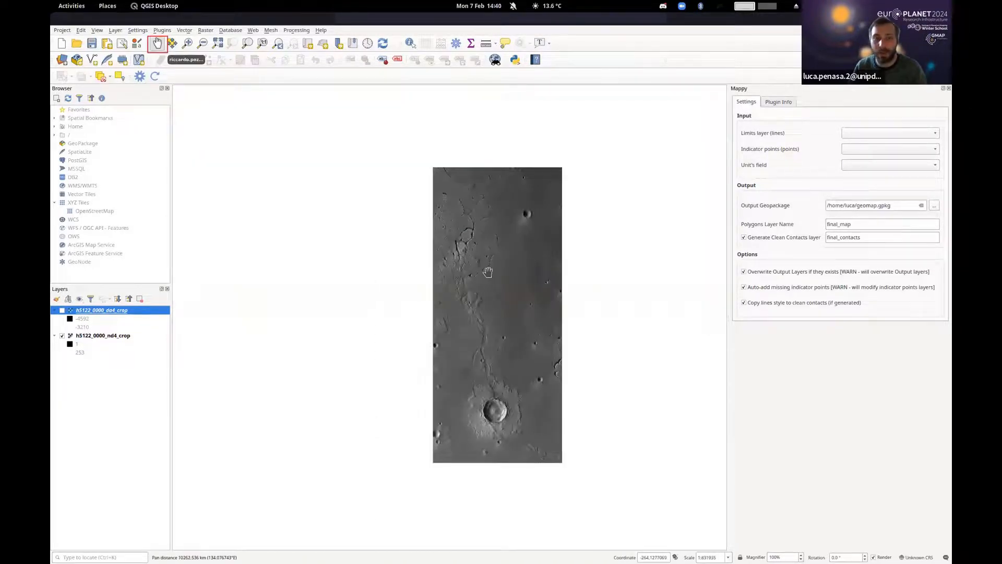
{"action": "left_click_drag", "start_coordinate": [492, 244], "coordinate": [496, 210]}
{"action": "scroll", "coordinate": [396, 233], "scroll_direction": "up", "scroll_amount": 4}
{"action": "scroll", "coordinate": [466, 229], "scroll_direction": "down", "scroll_amount": 1}
{"action": "scroll", "coordinate": [531, 301], "scroll_direction": "down", "scroll_amount": 1}
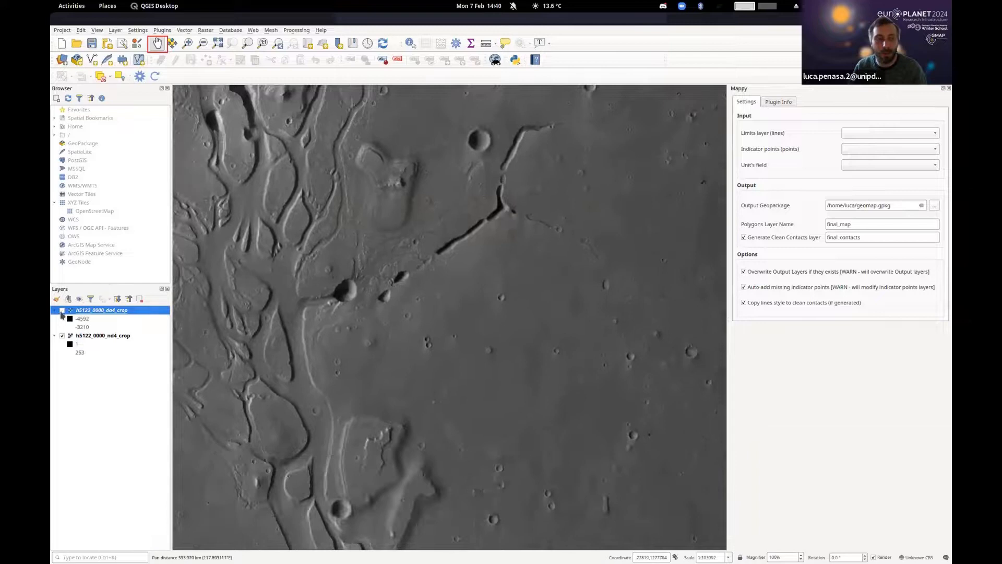
- Turn the h5122_0000_da4_crop layer on and place it below h5122_0000_nd4_crop in the layer order
{"action": "left_click", "coordinate": [62, 310]}
{"action": "scroll", "coordinate": [355, 318], "scroll_direction": "down", "scroll_amount": 3}
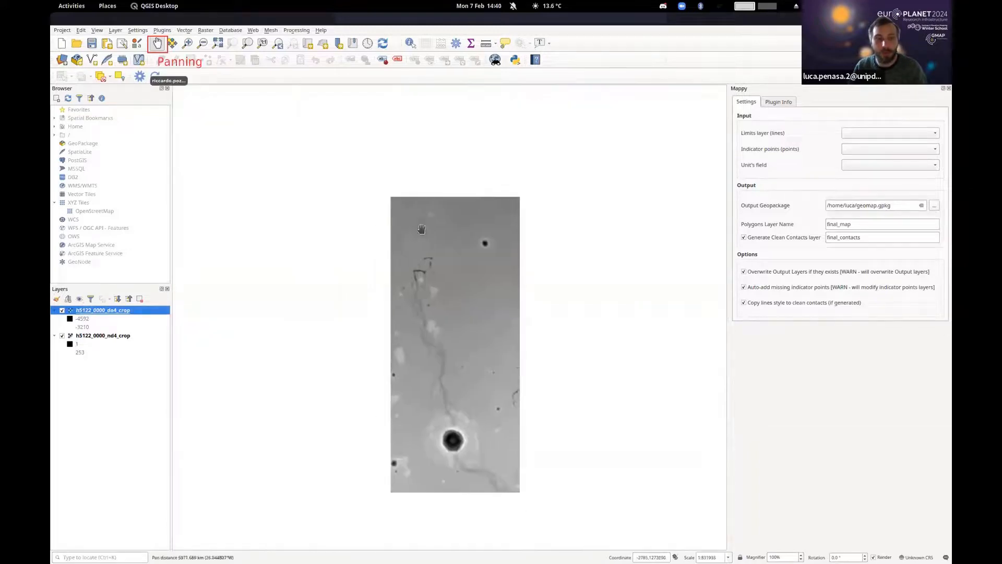
{"action": "left_click_drag", "start_coordinate": [422, 230], "coordinate": [407, 153]}
{"action": "mouse_move", "coordinate": [87, 312]}
{"action": "left_mouse_down"}
{"action": "mouse_move", "coordinate": [78, 326]}
{"action": "mouse_move", "coordinate": [93, 358]}
{"action": "mouse_move", "coordinate": [103, 312]}
{"action": "left_mouse_up"}
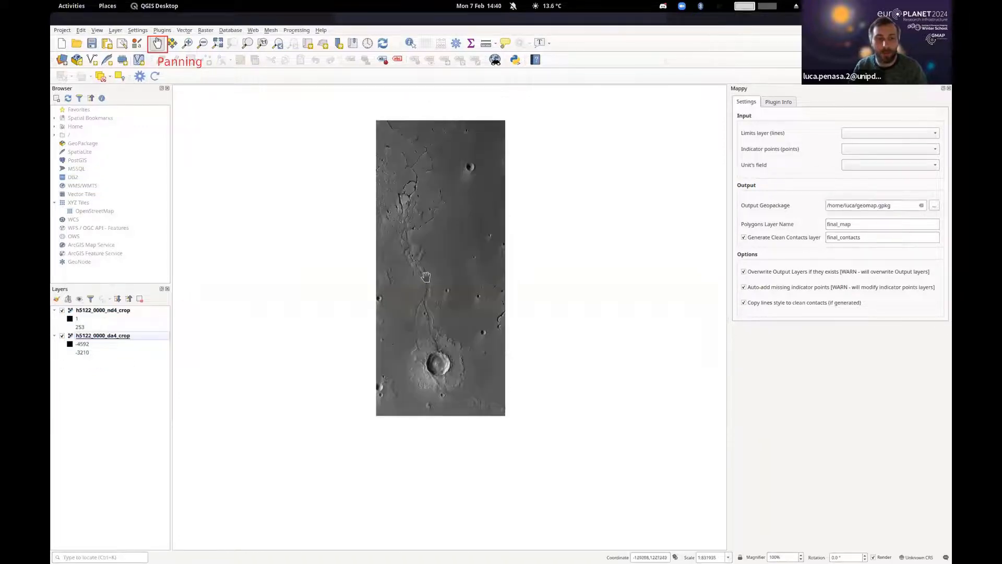
- Switch the h5122_0000_nd4_crop layer off and on to compare the image with the terrain raster beneath it
{"action": "scroll", "coordinate": [422, 276], "scroll_direction": "up", "scroll_amount": 1}
{"action": "left_click_drag", "start_coordinate": [364, 409], "coordinate": [393, 376]}
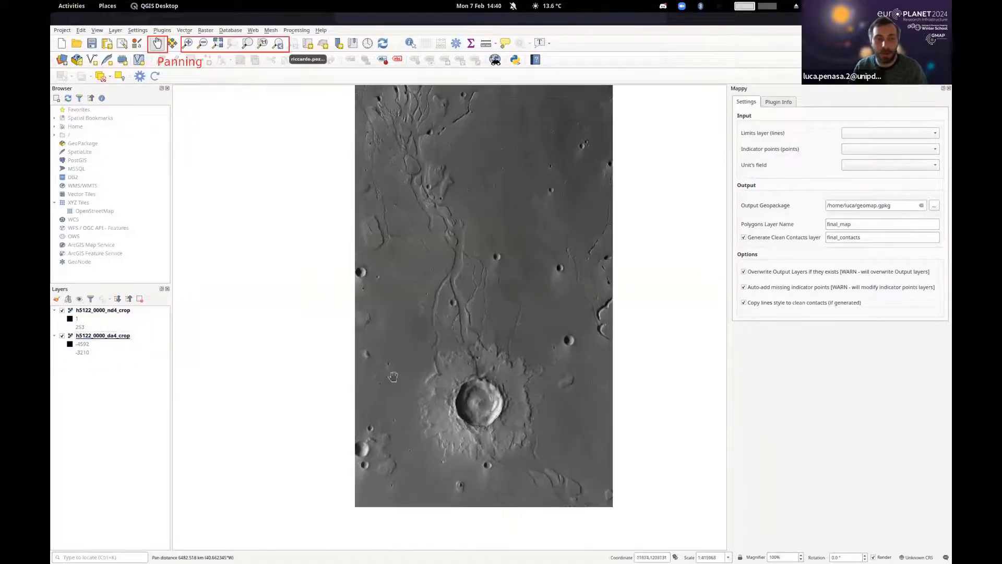
{"action": "left_click", "coordinate": [62, 311]}
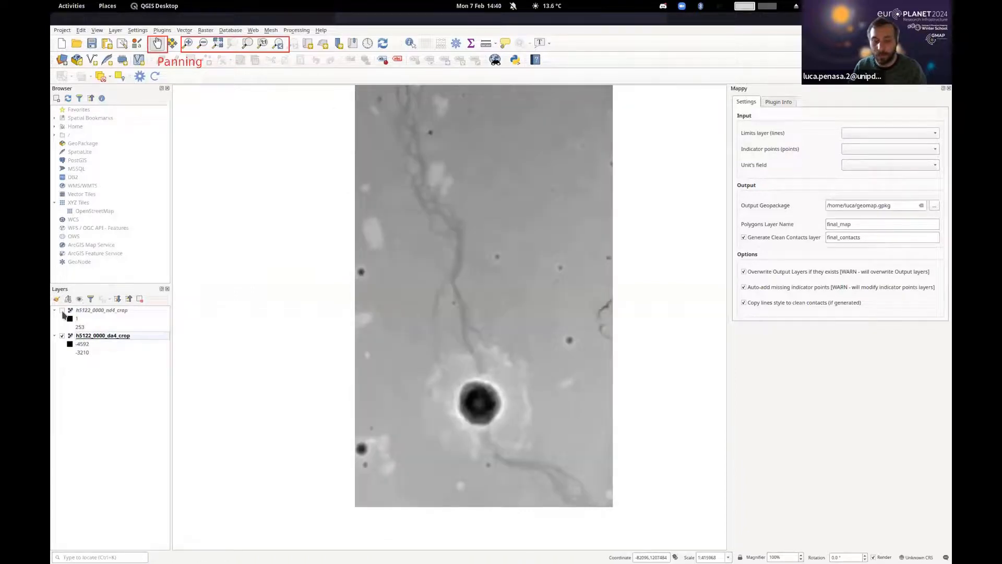
{"action": "left_click", "coordinate": [62, 310]}
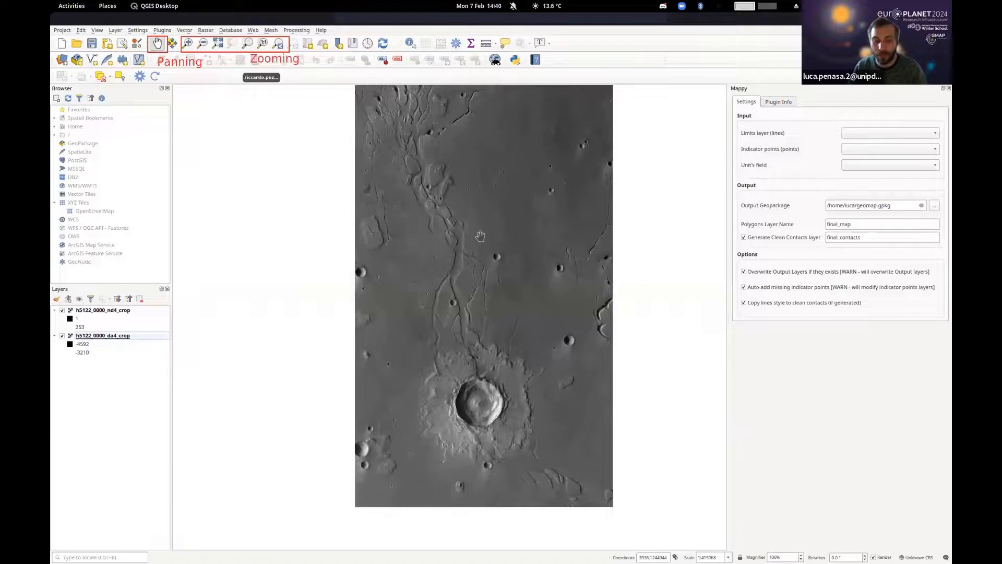
{"action": "left_click_drag", "start_coordinate": [479, 235], "coordinate": [477, 256]}
- Hide both rasters and turn only h5122_0000_nd4_crop back on
{"action": "left_click", "coordinate": [62, 310]}
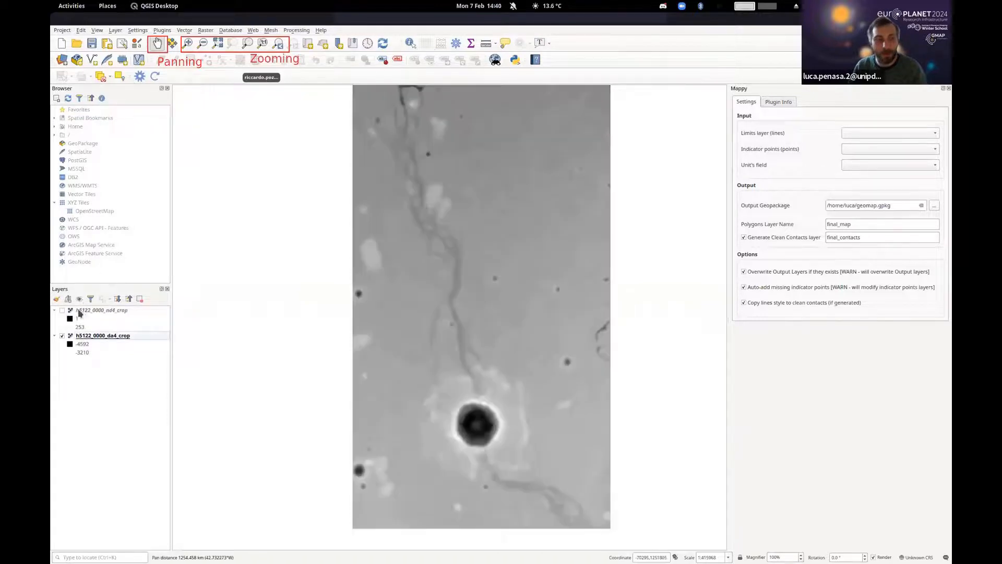
{"action": "left_click", "coordinate": [63, 335]}
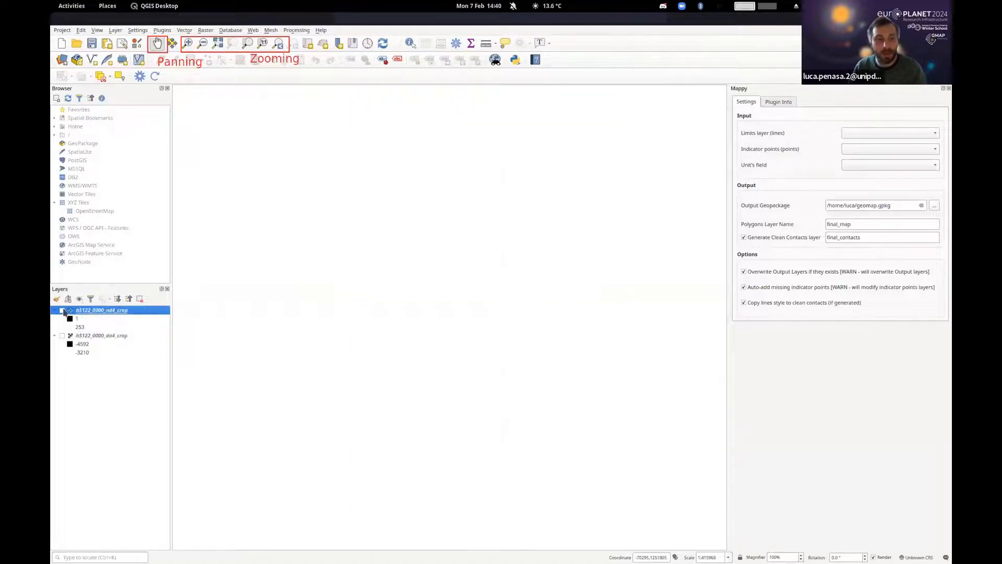
{"action": "left_click", "coordinate": [62, 310]}
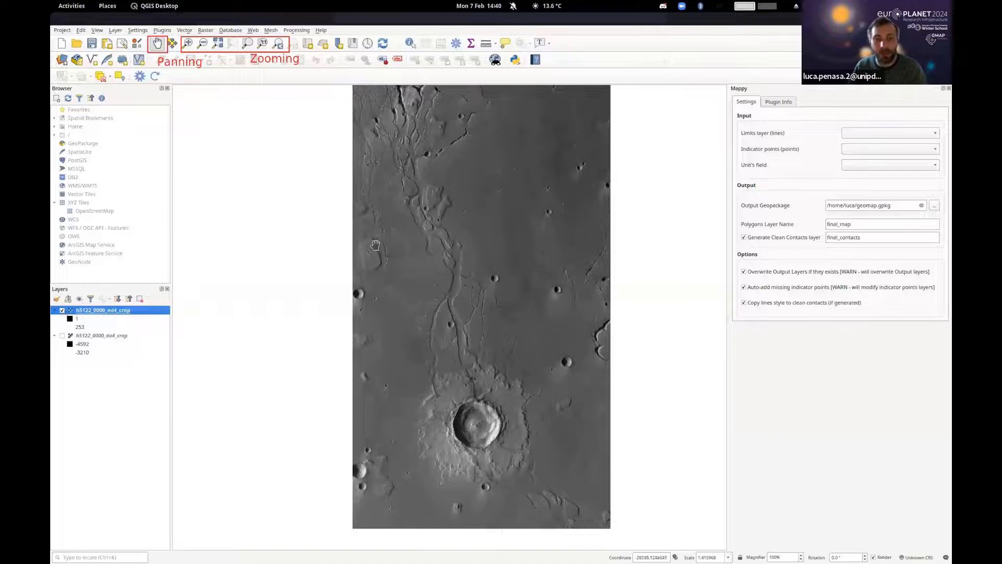
{"action": "left_click_drag", "start_coordinate": [375, 246], "coordinate": [386, 272]}
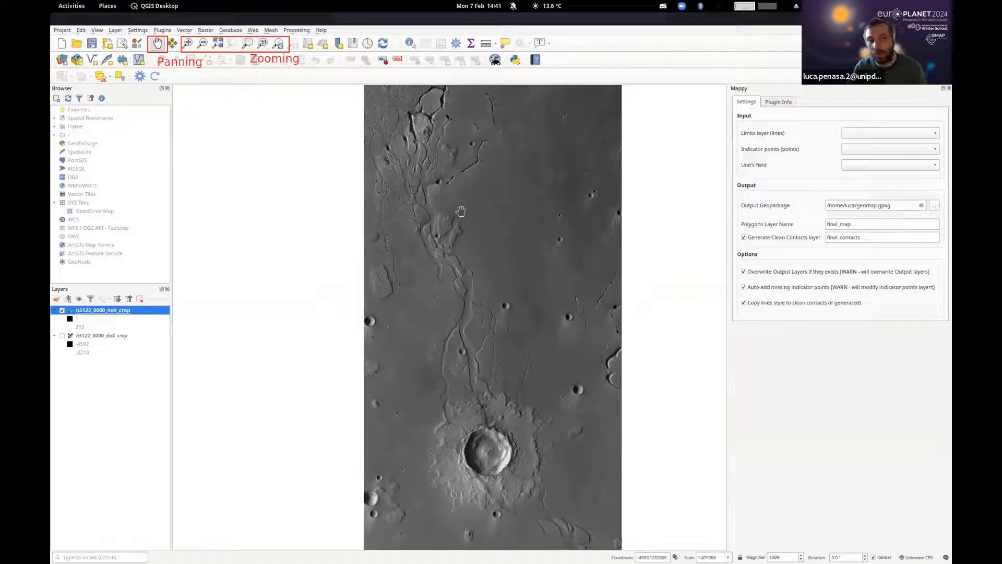
- Move the map view far away from the rasters and bring it back by zooming to the h5122_0000_nd4_crop layer
{"action": "scroll", "coordinate": [484, 317], "scroll_direction": "up", "scroll_amount": 3}
{"action": "scroll", "coordinate": [487, 320], "scroll_direction": "down", "scroll_amount": 11}
{"action": "left_click_drag", "start_coordinate": [431, 331], "coordinate": [631, 313]}
{"action": "scroll", "coordinate": [522, 324], "scroll_direction": "down", "scroll_amount": 4}
{"action": "left_click_drag", "start_coordinate": [389, 341], "coordinate": [699, 269]}
{"action": "left_click_drag", "start_coordinate": [336, 293], "coordinate": [507, 232]}
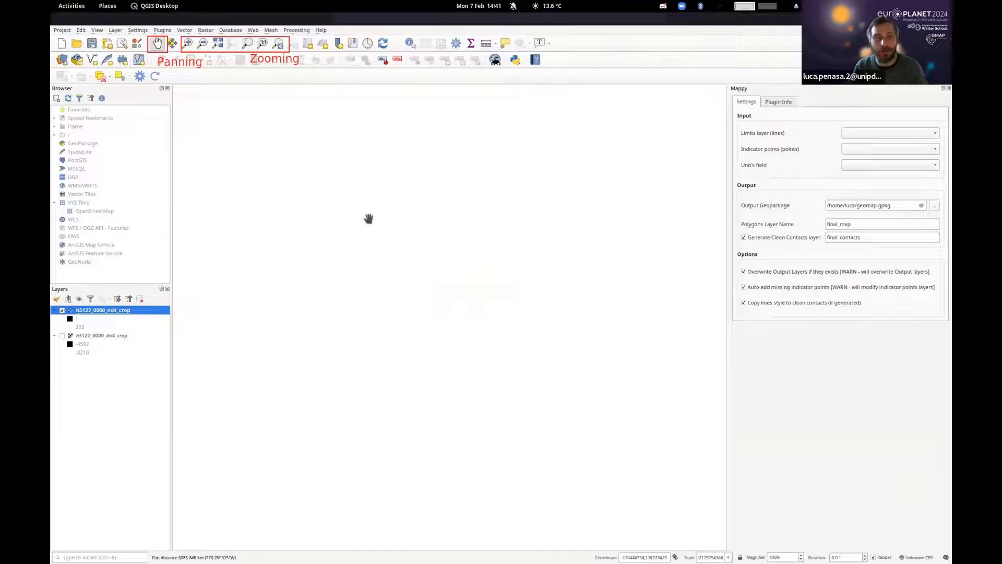
{"action": "right_click", "coordinate": [82, 312]}
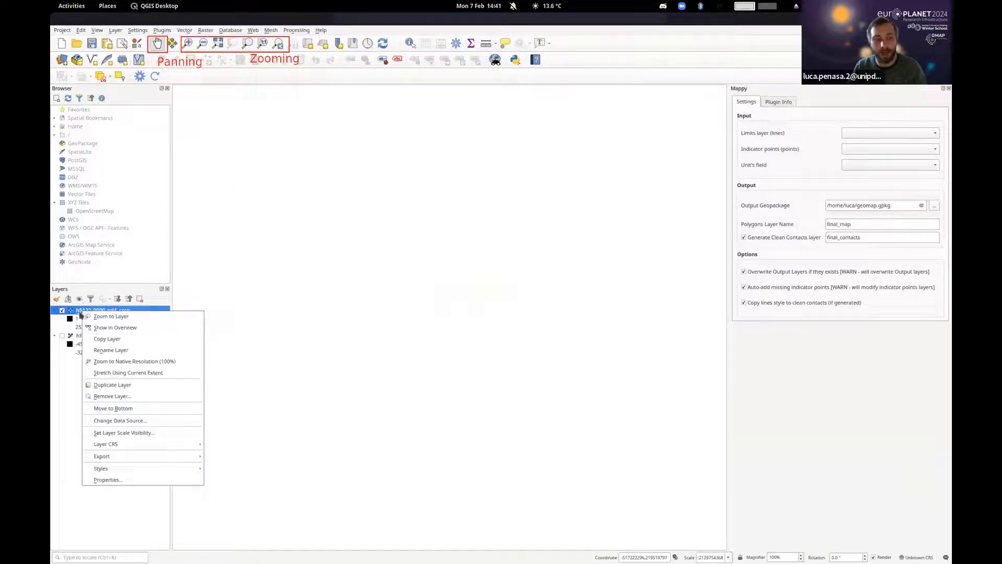
{"action": "left_click", "coordinate": [272, 284]}
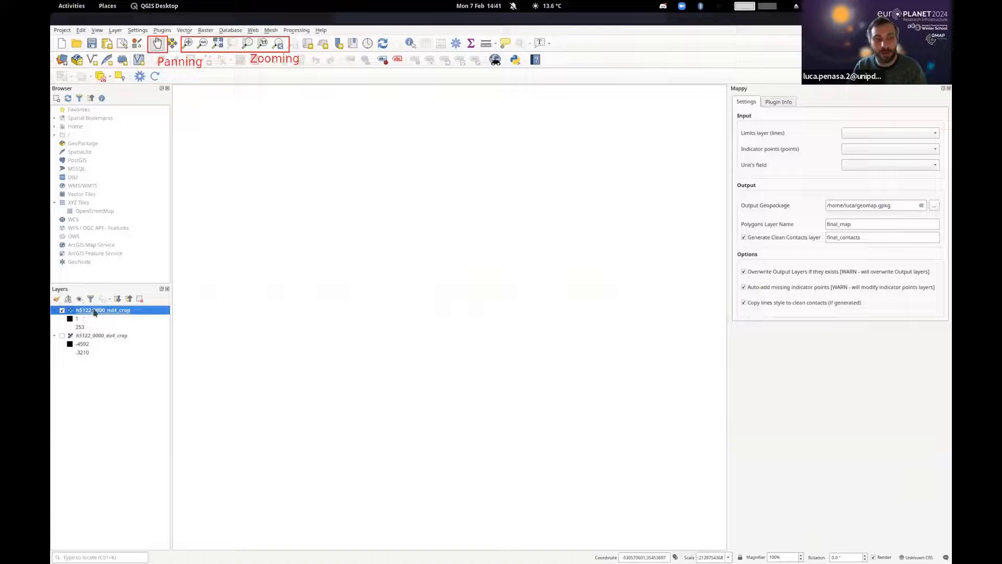
{"action": "right_click", "coordinate": [95, 312]}
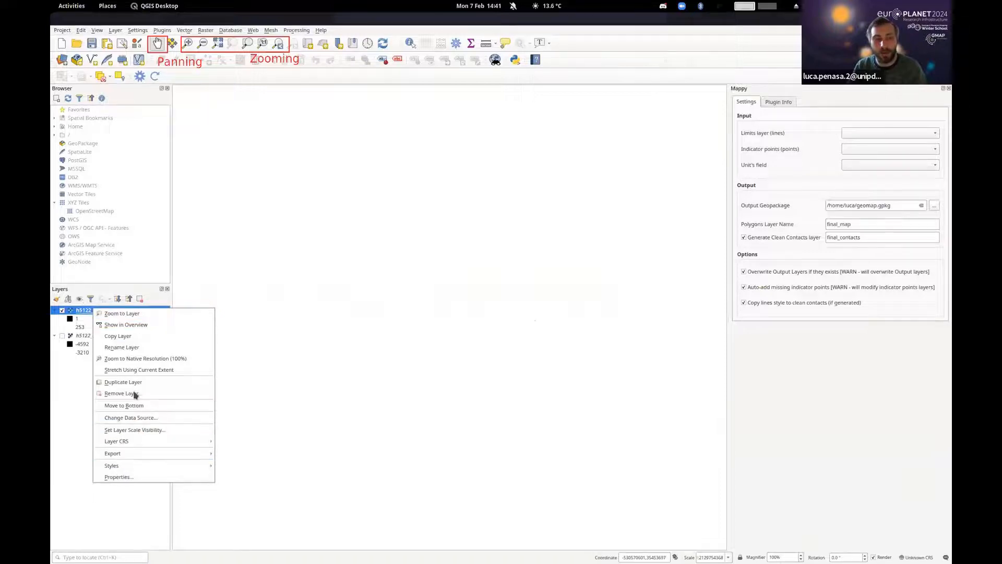
{"action": "left_click", "coordinate": [148, 313]}
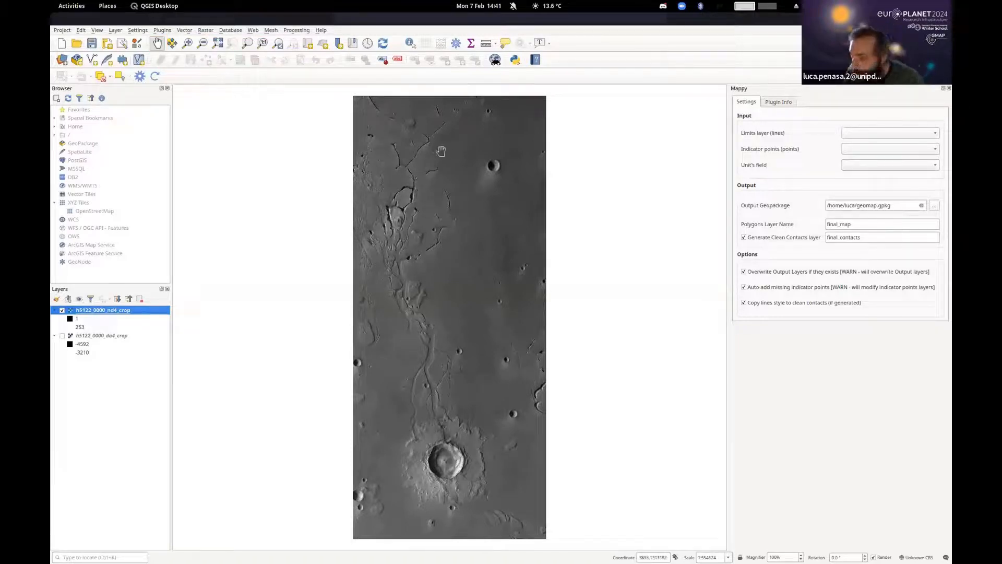
{"action": "left_click_drag", "start_coordinate": [295, 197], "coordinate": [300, 195]}
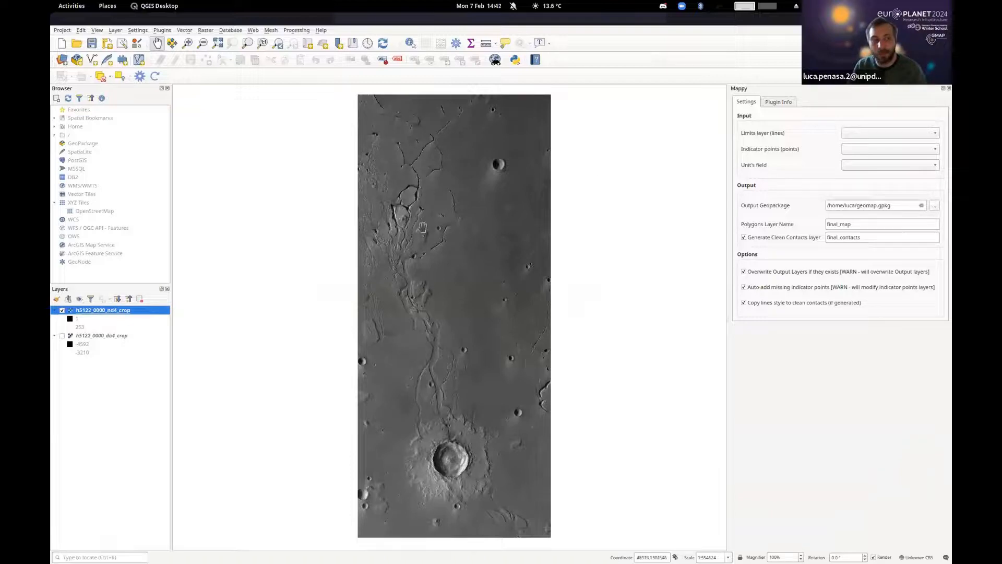
- Remove both the h5122_0000_nd4_crop and h5122_0000_da4_crop layers from the project
{"action": "left_click", "coordinate": [102, 335], "text": "ctrl"}
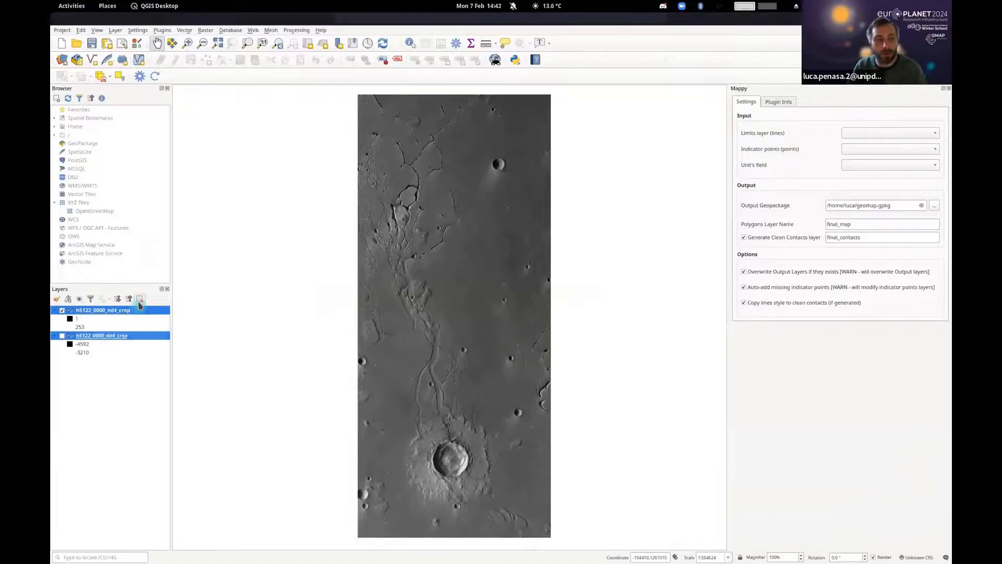
{"action": "left_click", "coordinate": [139, 299]}
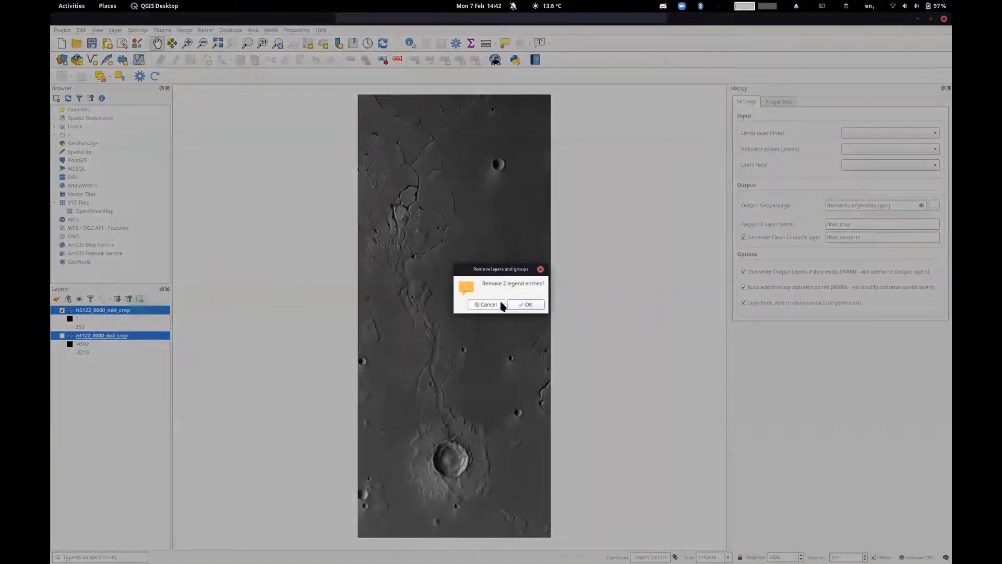
{"action": "left_click", "coordinate": [484, 304]}
{"action": "left_click", "coordinate": [141, 300]}
{"action": "left_click", "coordinate": [528, 305]}
- Close QGIS, discarding the current project, and relaunch it
{"action": "left_click", "coordinate": [61, 43]}
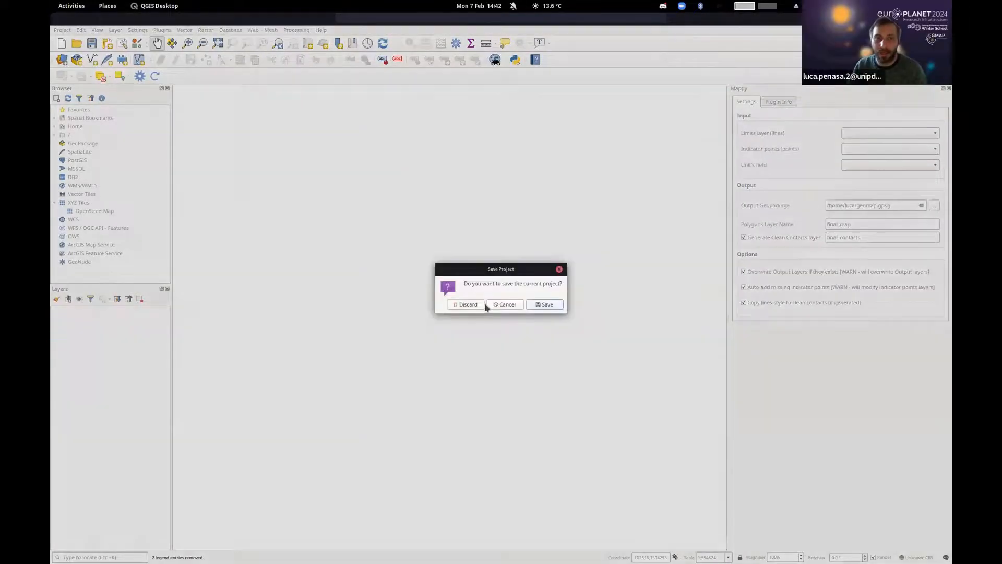
{"action": "left_click", "coordinate": [468, 305]}
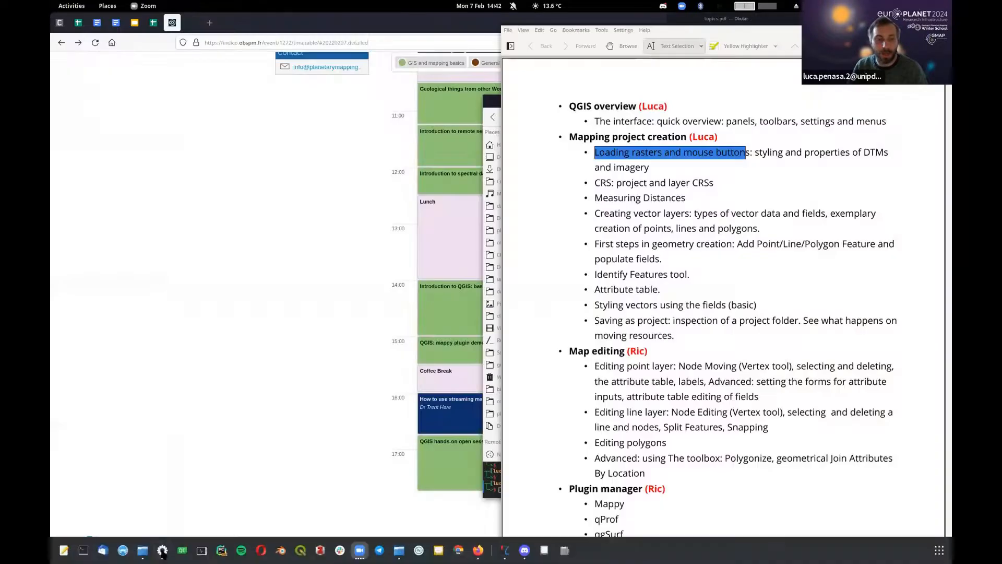
{"action": "left_click", "coordinate": [302, 551]}
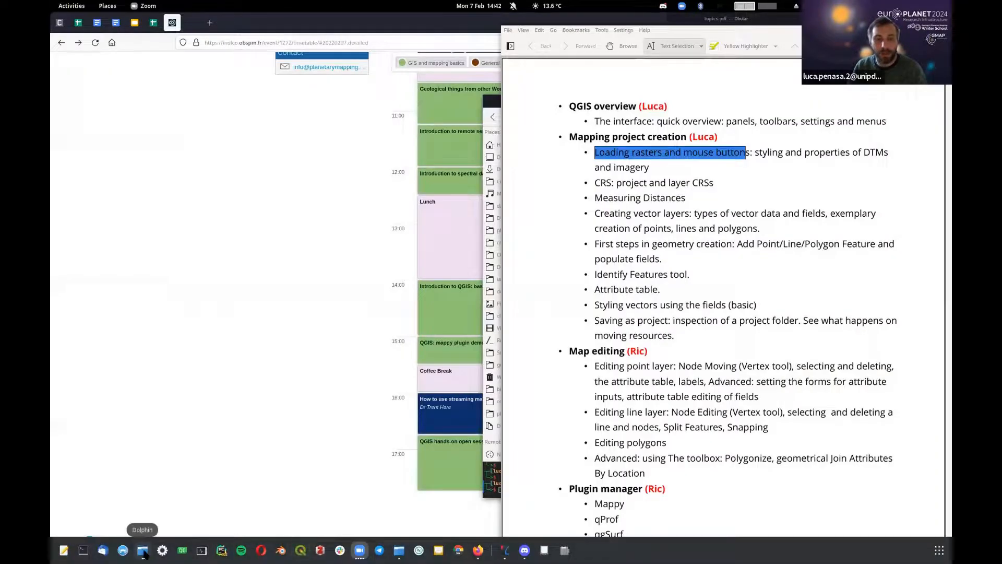
- Add h5122_0000_da4_crop.tif from the raster folder in Dolphin to the empty QGIS project
{"action": "left_click", "coordinate": [142, 550]}
{"action": "left_click_drag", "start_coordinate": [783, 106], "coordinate": [769, 75]}
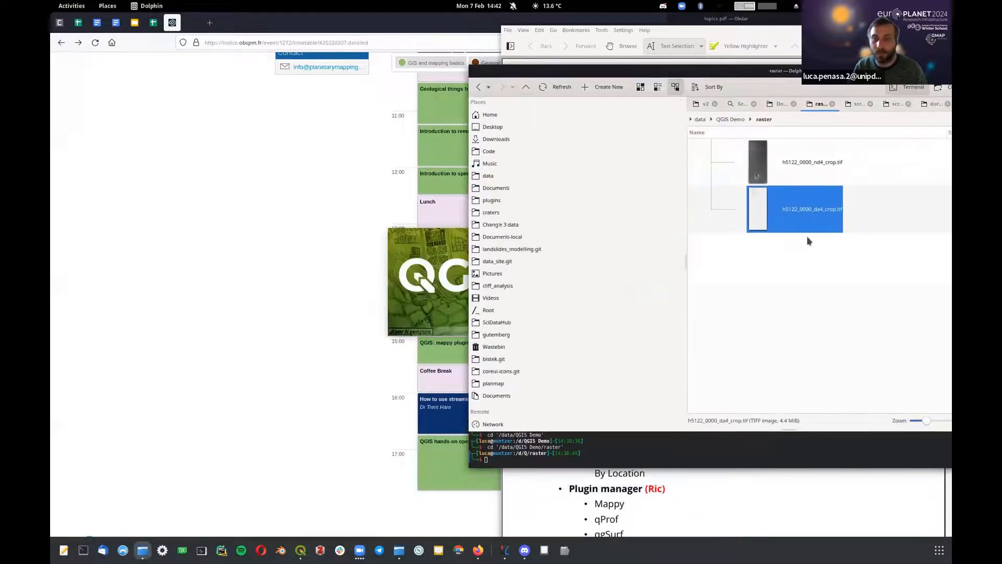
{"action": "left_click", "coordinate": [805, 266]}
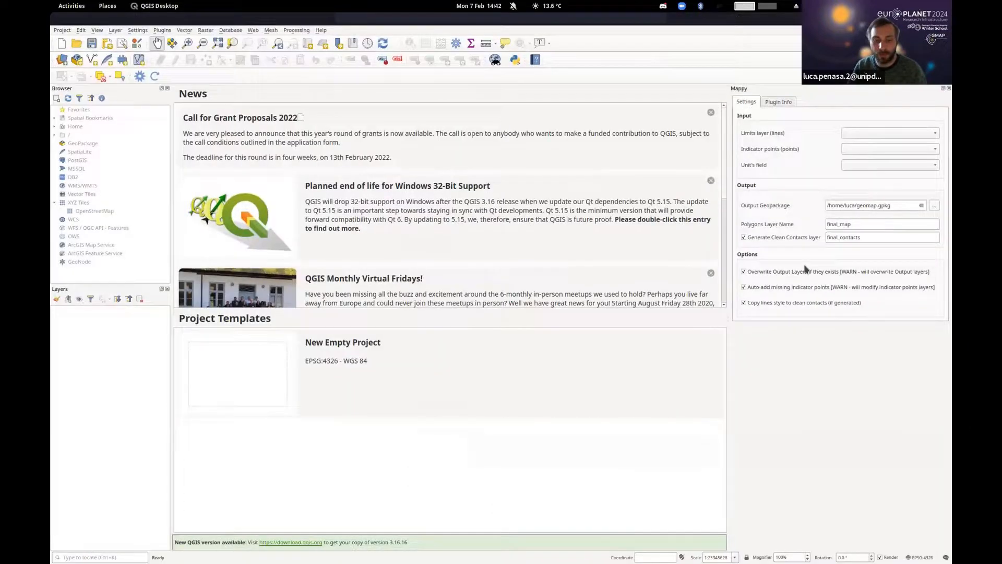
{"action": "key", "text": "alt+Tab"}
{"action": "left_click_drag", "start_coordinate": [799, 222], "coordinate": [365, 222]}
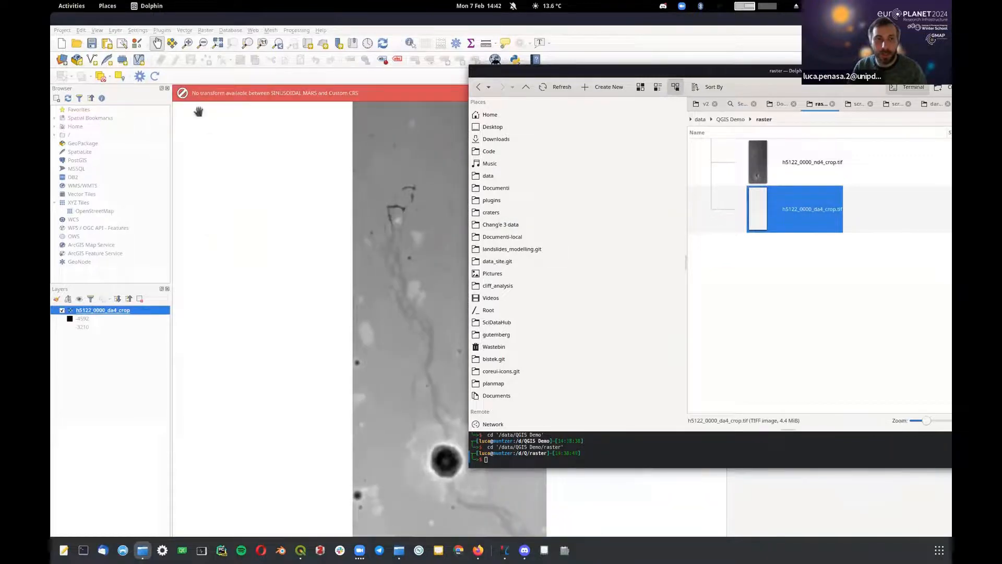
- Move the Dolphin window out of the way and bring QGIS back to the front
{"action": "left_click_drag", "start_coordinate": [547, 70], "coordinate": [563, 294]}
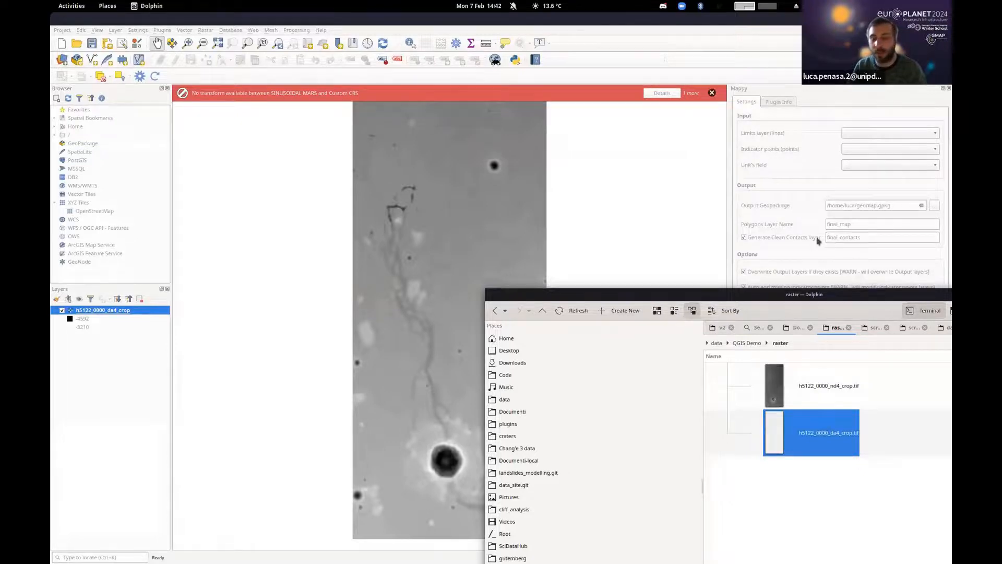
{"action": "left_click_drag", "start_coordinate": [790, 294], "coordinate": [560, 201]}
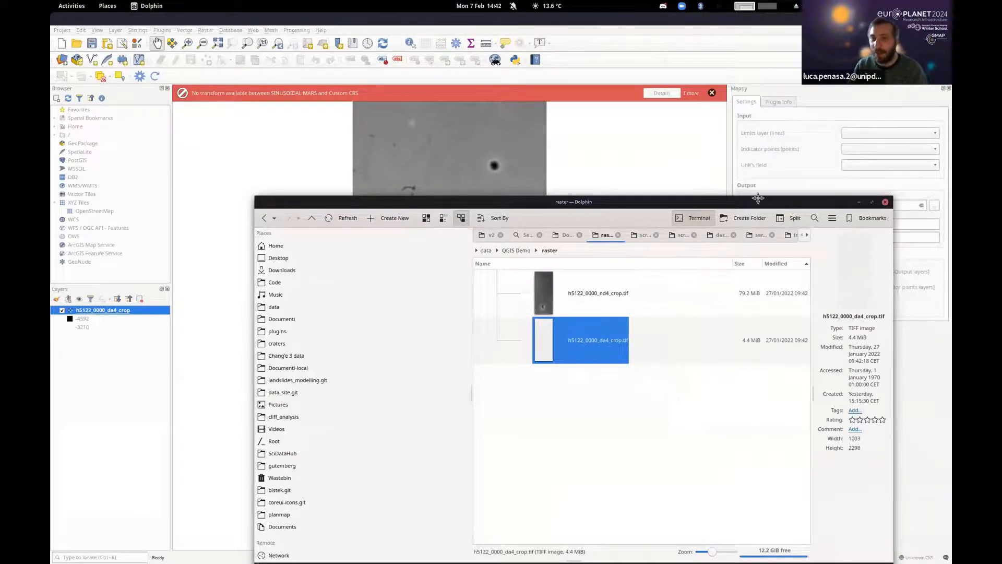
{"action": "left_click_drag", "start_coordinate": [798, 204], "coordinate": [760, 198]}
{"action": "left_click", "coordinate": [751, 59]}
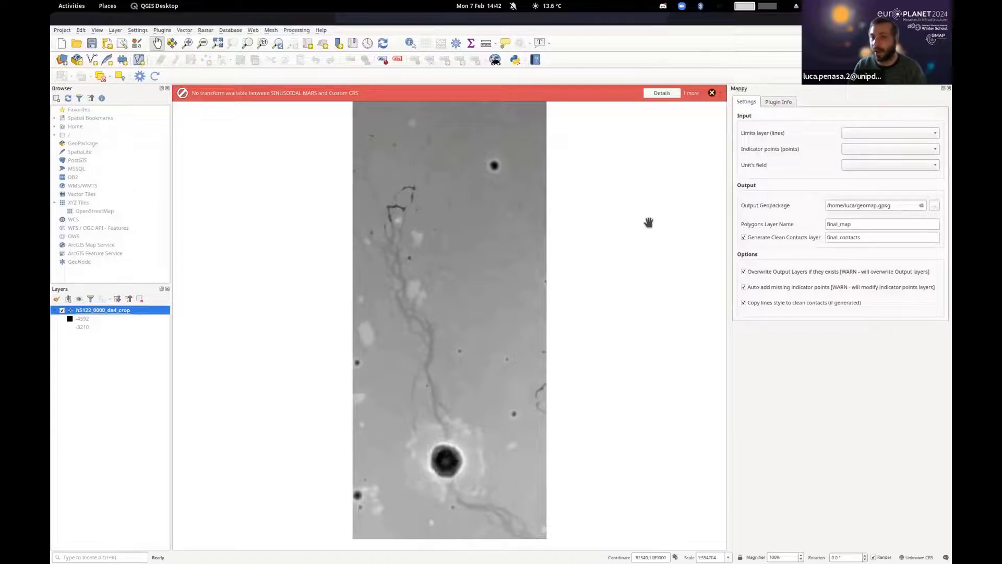
- Close the Mappy panel to give the map canvas more room
{"action": "left_click", "coordinate": [948, 89]}
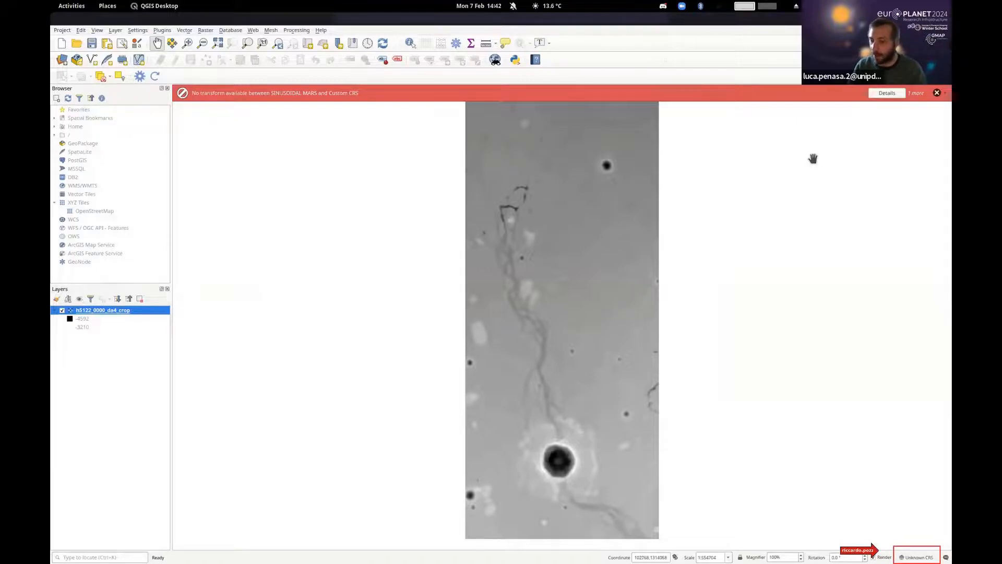
{"action": "left_click_drag", "start_coordinate": [812, 158], "coordinate": [812, 157]}
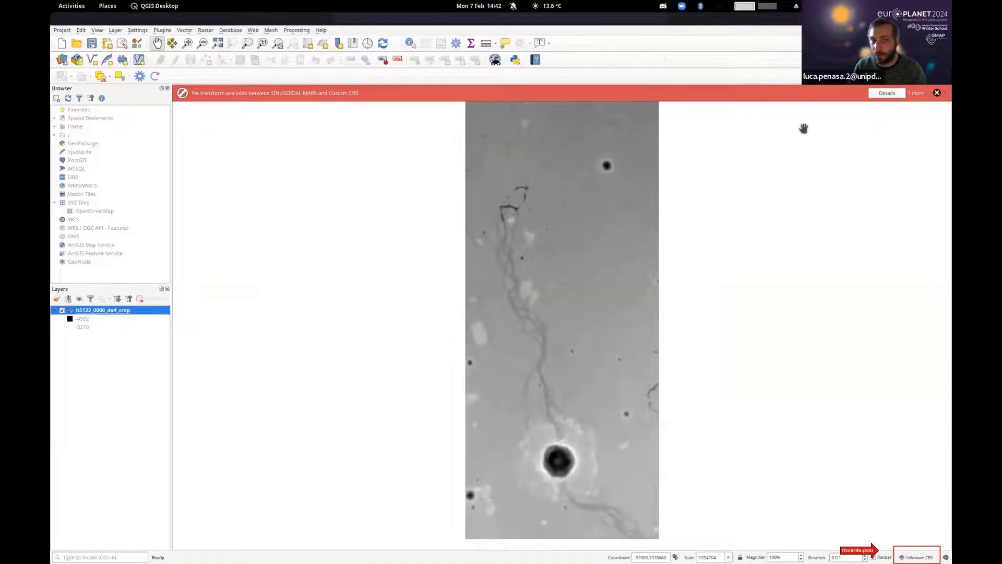
- Read the details of the missing-transform warning in a widened dialog, checking the reference systems and ellipsoid it names, and close it
{"action": "left_click", "coordinate": [887, 93]}
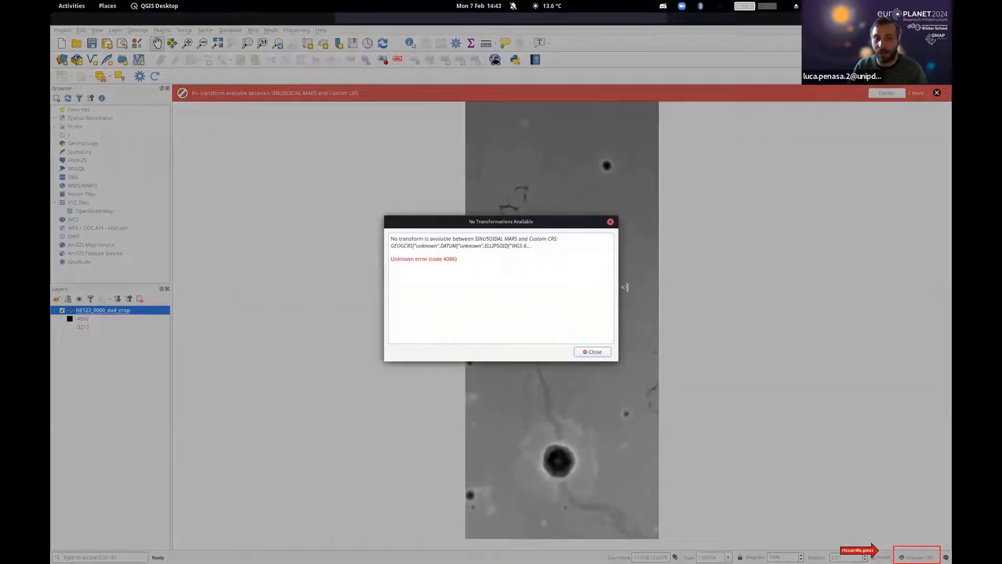
{"action": "left_click_drag", "start_coordinate": [618, 287], "coordinate": [793, 286]}
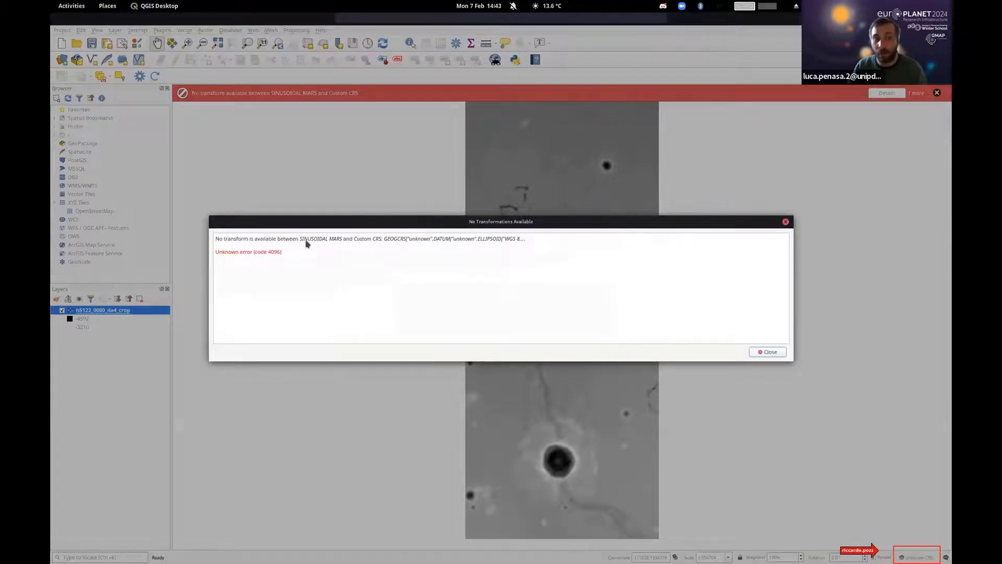
{"action": "left_click_drag", "start_coordinate": [300, 239], "coordinate": [342, 242]}
{"action": "left_click", "coordinate": [368, 248]}
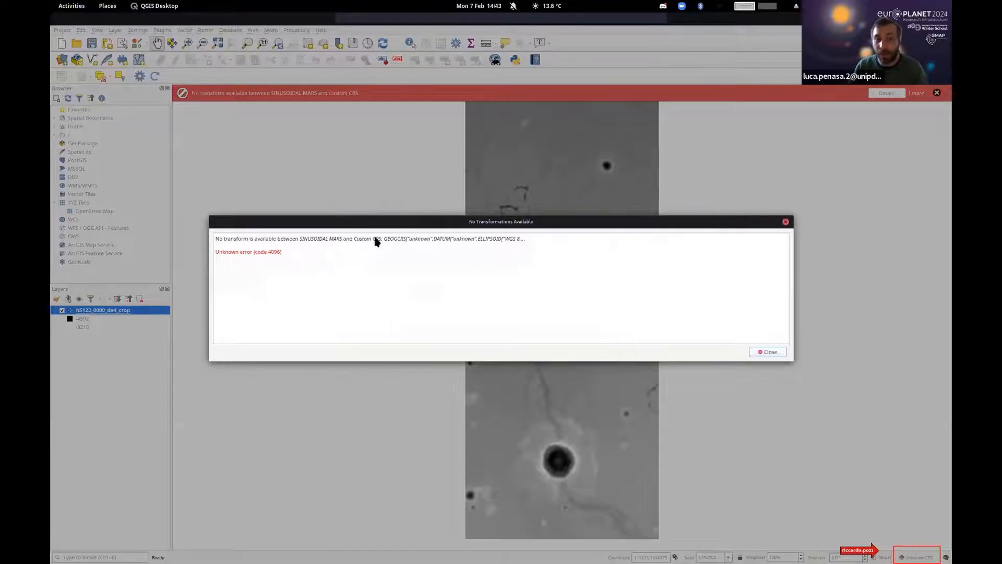
{"action": "left_click_drag", "start_coordinate": [478, 238], "coordinate": [531, 242]}
{"action": "left_click", "coordinate": [530, 241]}
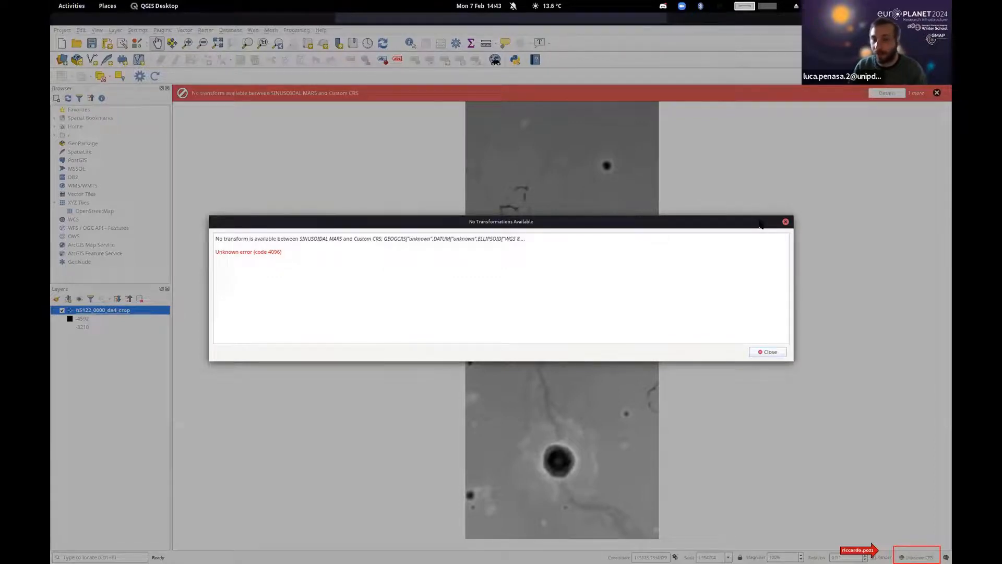
{"action": "left_click", "coordinate": [784, 223]}
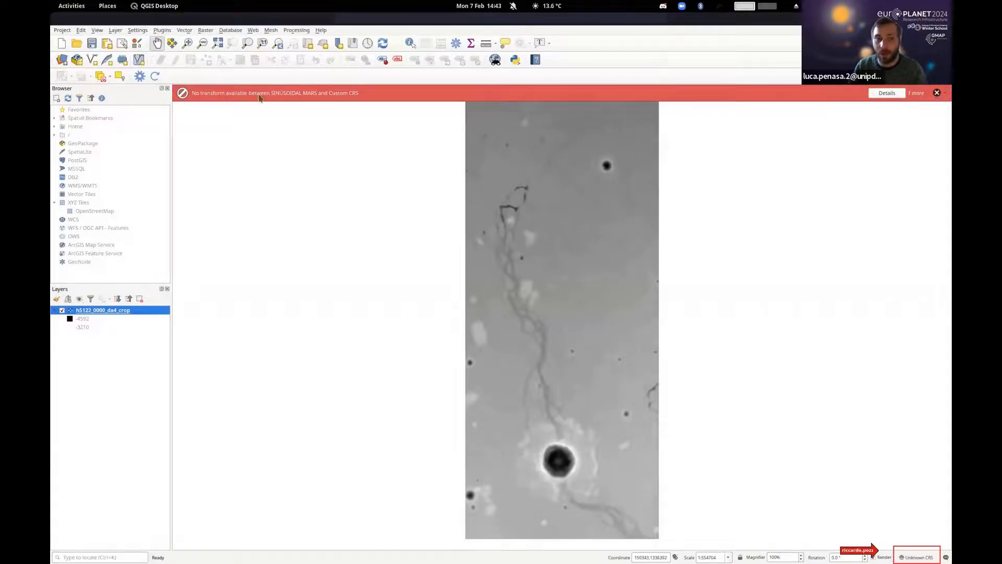
- Dismiss both transform warnings above the map canvas
{"action": "left_click", "coordinate": [937, 94]}
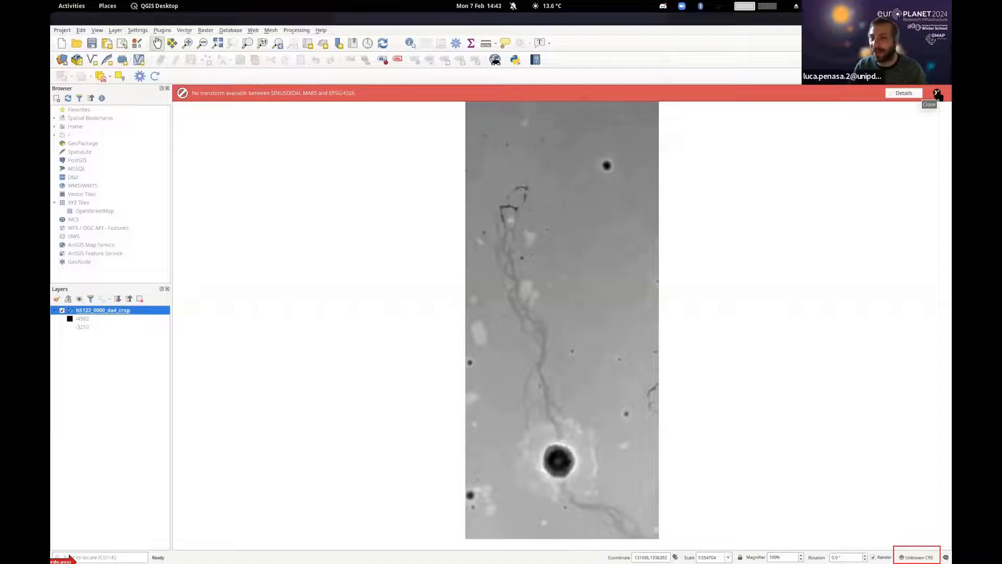
{"action": "left_click", "coordinate": [936, 92]}
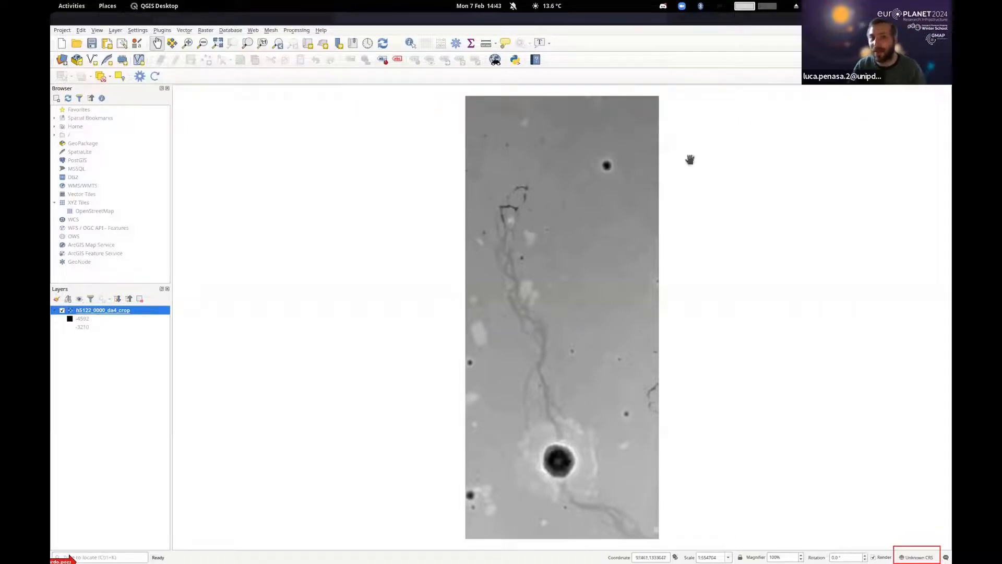
{"action": "left_click_drag", "start_coordinate": [646, 310], "coordinate": [616, 288]}
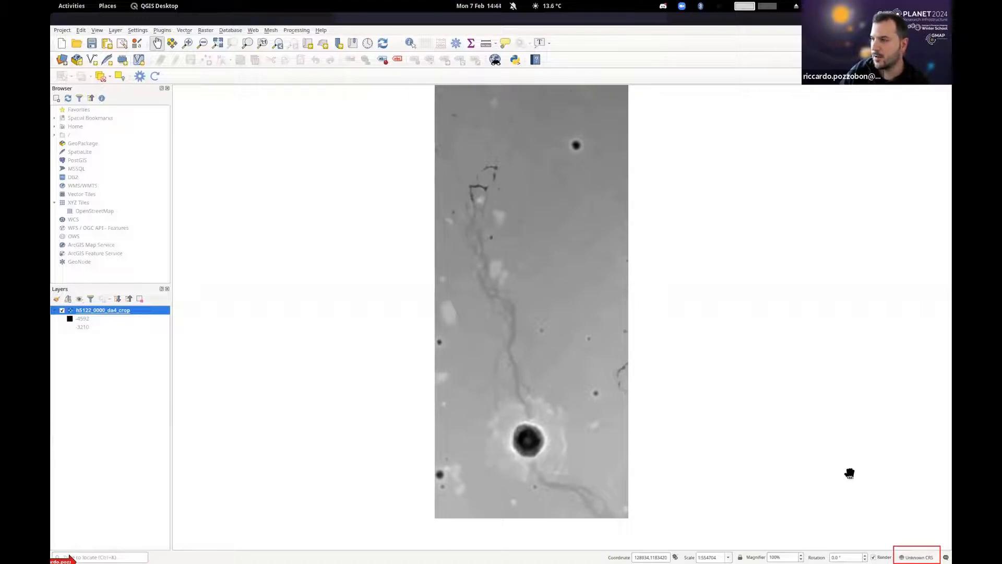
- Inspect the SINUSOIDAL MARS definition in the project's CRS properties, including its WKT and Proj4 text, and close without changes
{"action": "left_click", "coordinate": [918, 556]}
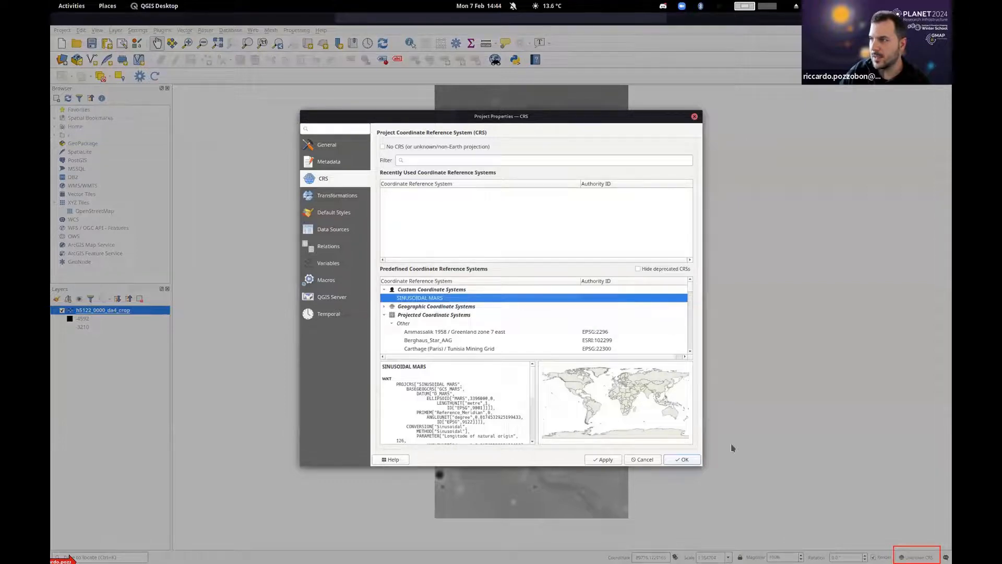
{"action": "left_click_drag", "start_coordinate": [696, 506], "coordinate": [697, 506]}
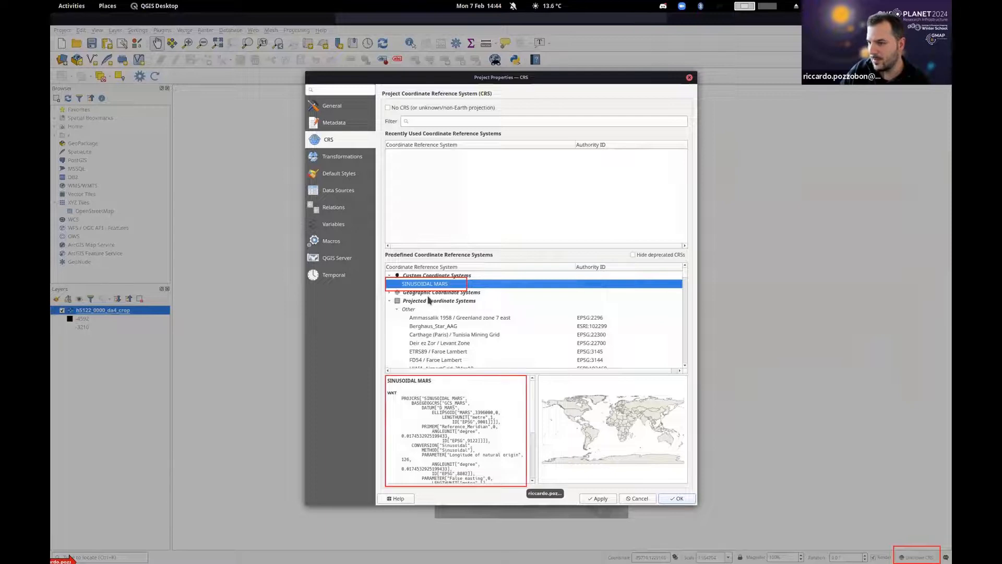
{"action": "scroll", "coordinate": [481, 408], "scroll_direction": "down", "scroll_amount": 5}
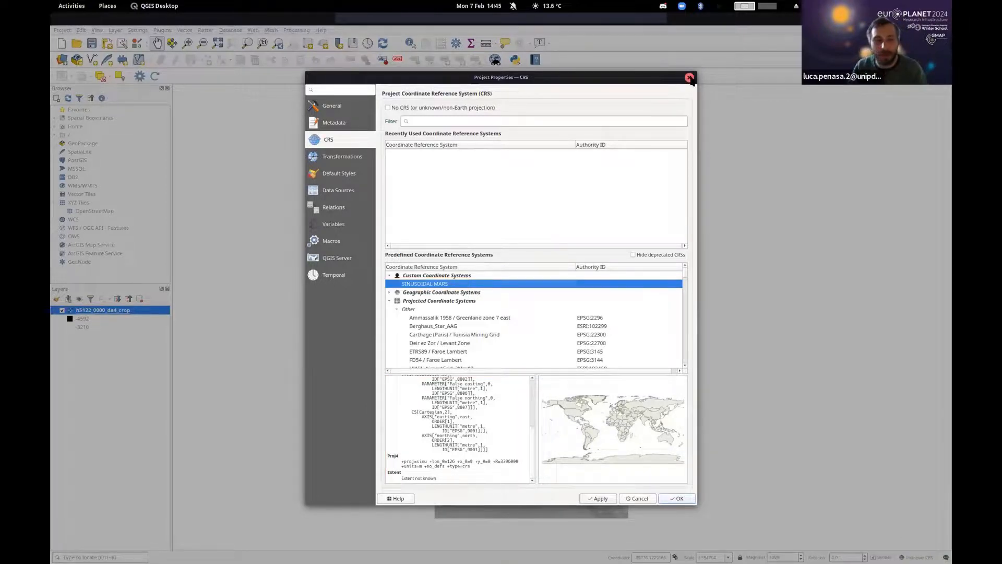
{"action": "left_click", "coordinate": [689, 78]}
- Switch to topics.pdf in Okular, highlight the word "styling" in the raster loading topic, and return to QGIS
{"action": "mouse_move", "coordinate": [513, 196]}
{"action": "left_mouse_down"}
{"action": "mouse_move", "coordinate": [526, 217]}
{"action": "mouse_move", "coordinate": [528, 196]}
{"action": "left_mouse_up"}
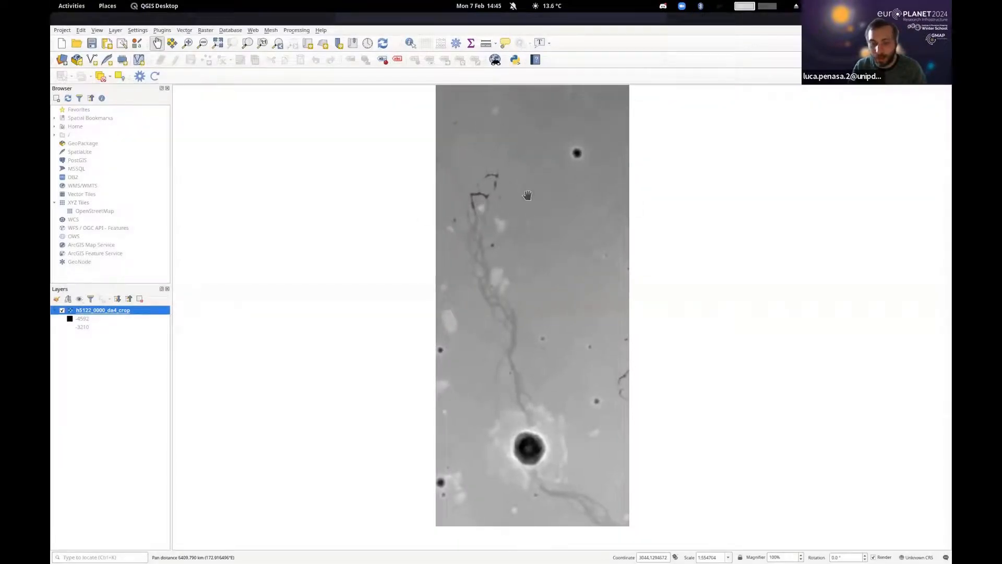
{"action": "left_click", "coordinate": [505, 560]}
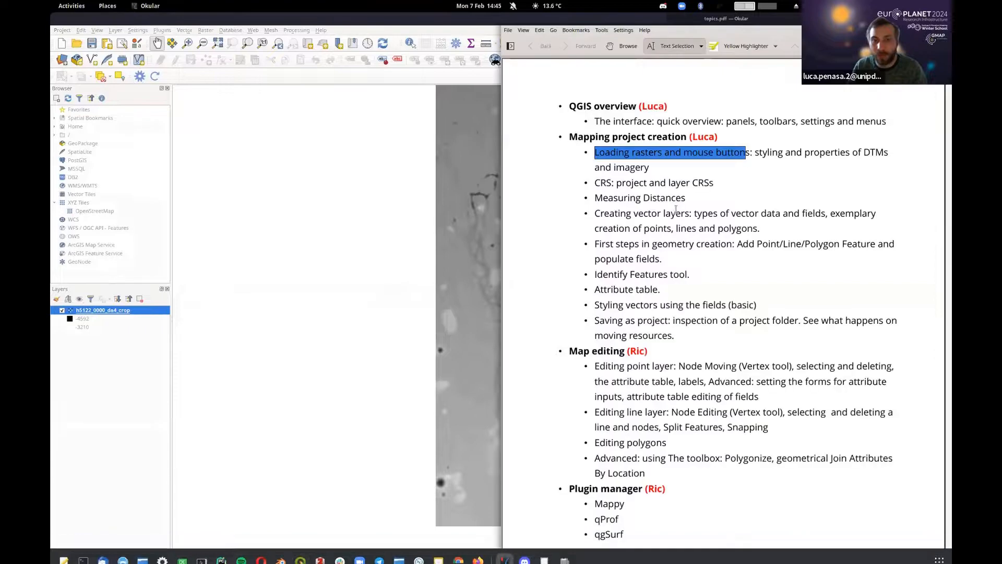
{"action": "left_click", "coordinate": [675, 179]}
{"action": "left_click_drag", "start_coordinate": [754, 151], "coordinate": [782, 146]}
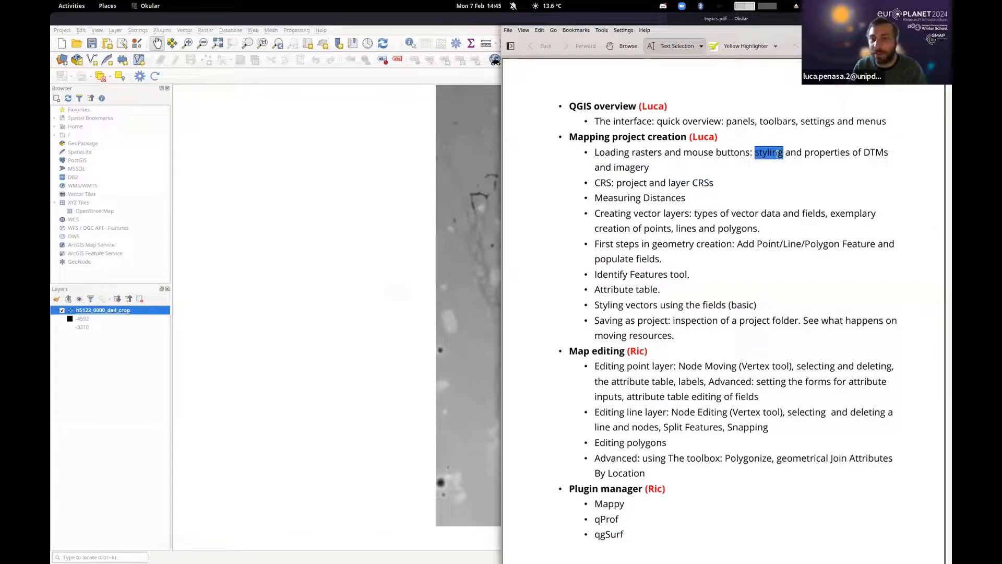
{"action": "left_click", "coordinate": [369, 221]}
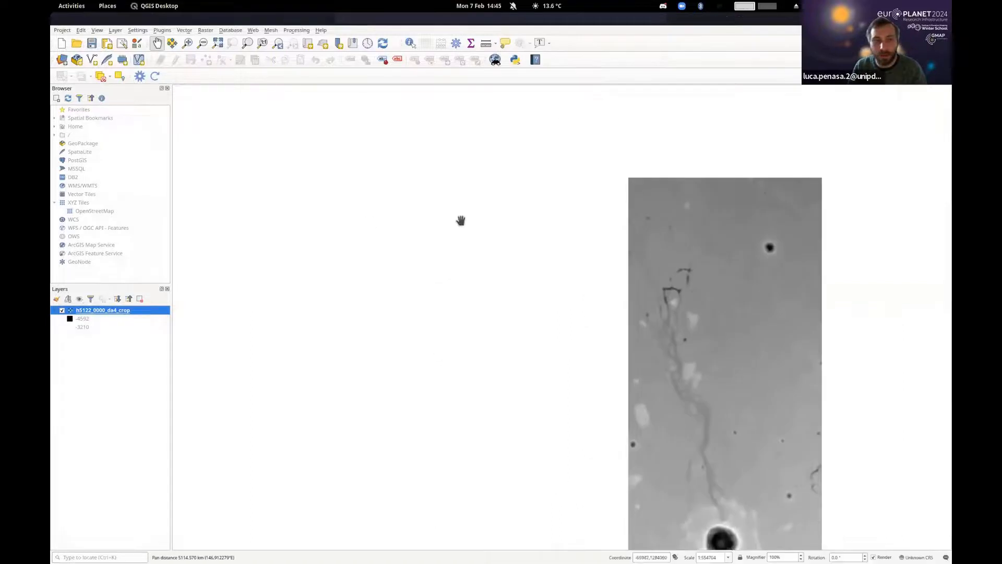
- Examine the h5122_0000_da4_crop terrain raster at pixel scale and at full extent
{"action": "left_click_drag", "start_coordinate": [714, 300], "coordinate": [511, 233]}
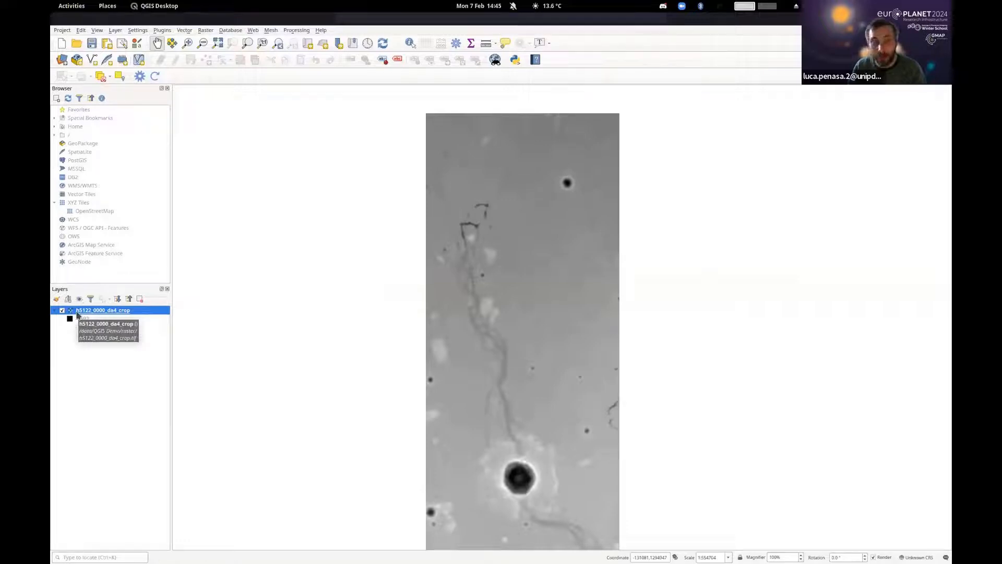
{"action": "left_click_drag", "start_coordinate": [490, 272], "coordinate": [469, 230]}
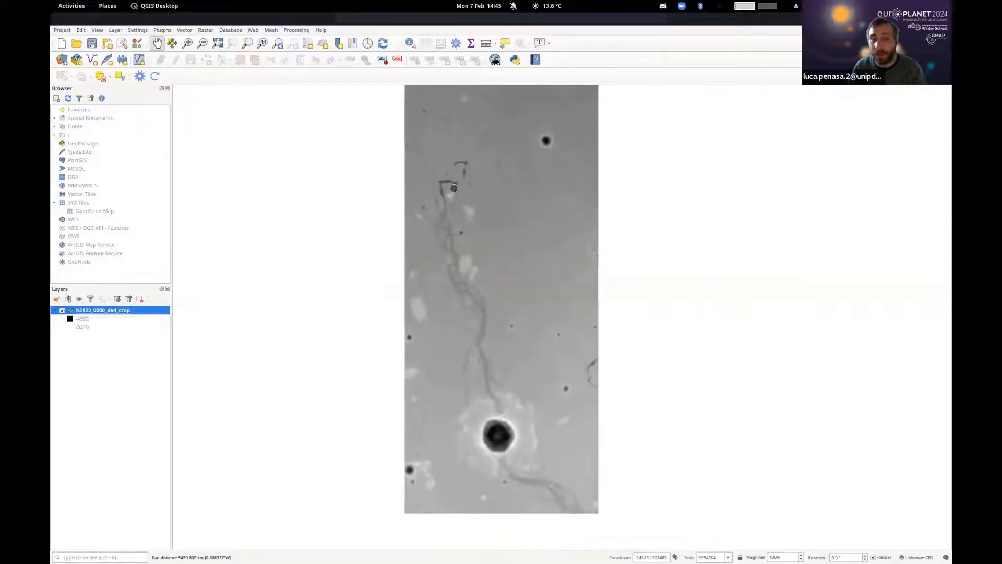
{"action": "left_click_drag", "start_coordinate": [452, 187], "coordinate": [449, 211]}
{"action": "scroll", "coordinate": [432, 170], "scroll_direction": "up", "scroll_amount": 12}
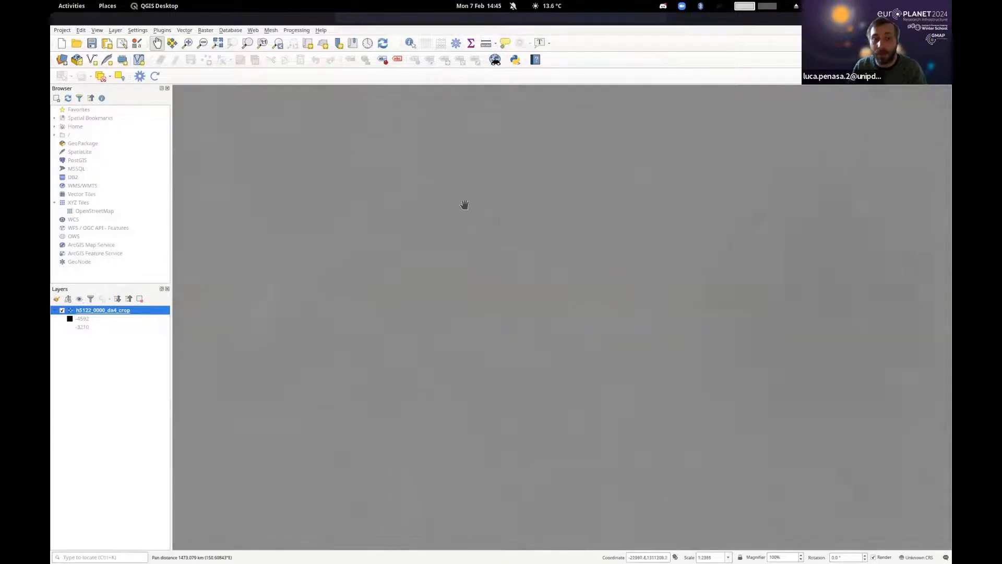
{"action": "scroll", "coordinate": [495, 220], "scroll_direction": "down", "scroll_amount": 12}
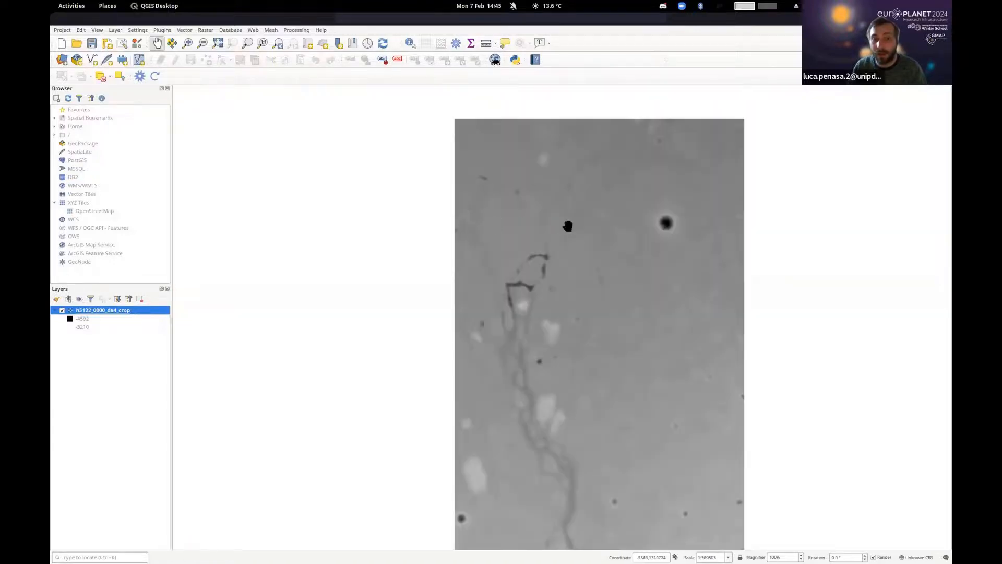
{"action": "left_click_drag", "start_coordinate": [499, 242], "coordinate": [401, 199]}
{"action": "scroll", "coordinate": [488, 237], "scroll_direction": "down", "scroll_amount": 1}
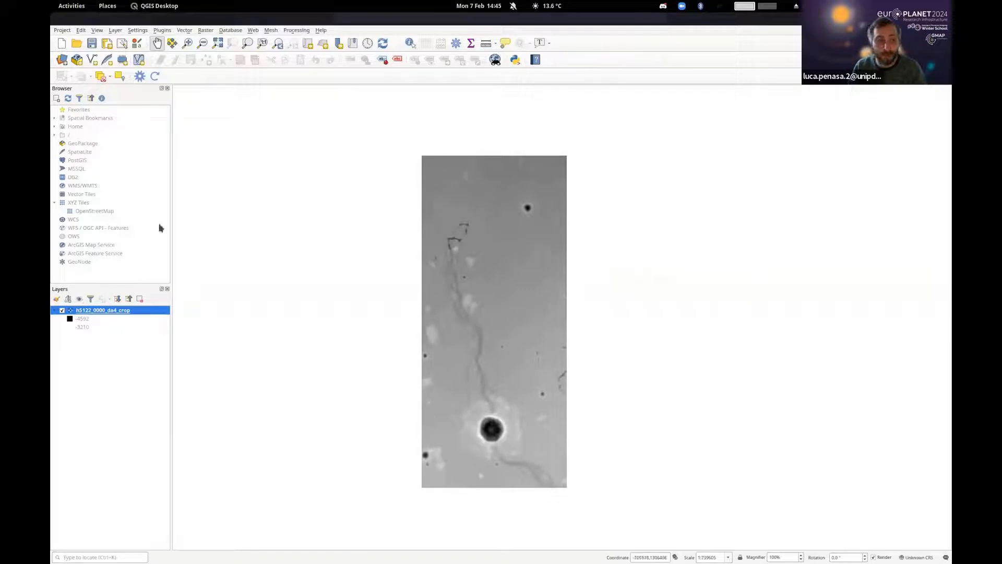
- Compare the terrain layer's minimum and maximum legend values with the dark and bright areas of the raster
{"action": "left_click", "coordinate": [86, 323]}
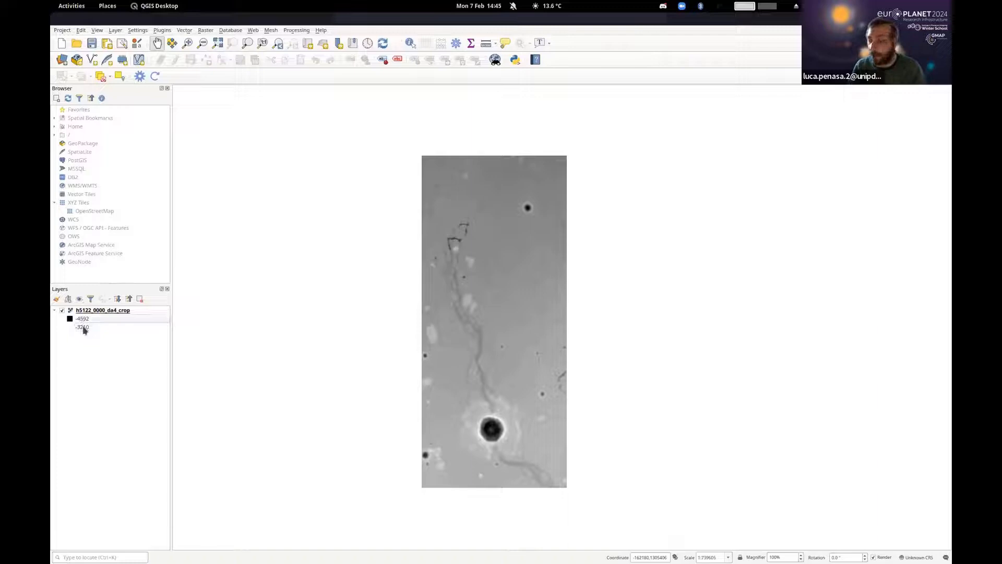
{"action": "left_click_drag", "start_coordinate": [508, 294], "coordinate": [543, 227]}
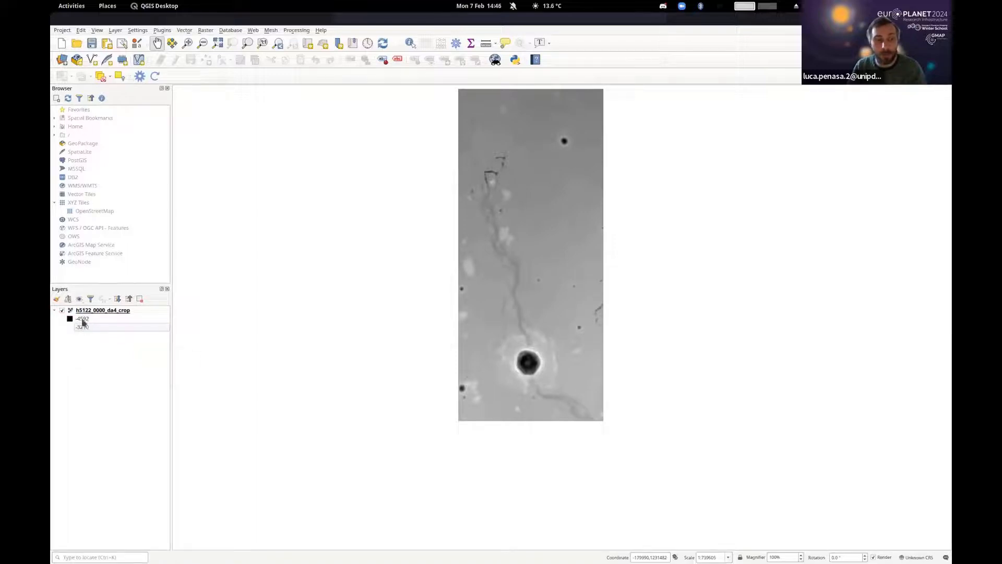
{"action": "left_click_drag", "start_coordinate": [591, 233], "coordinate": [559, 263]}
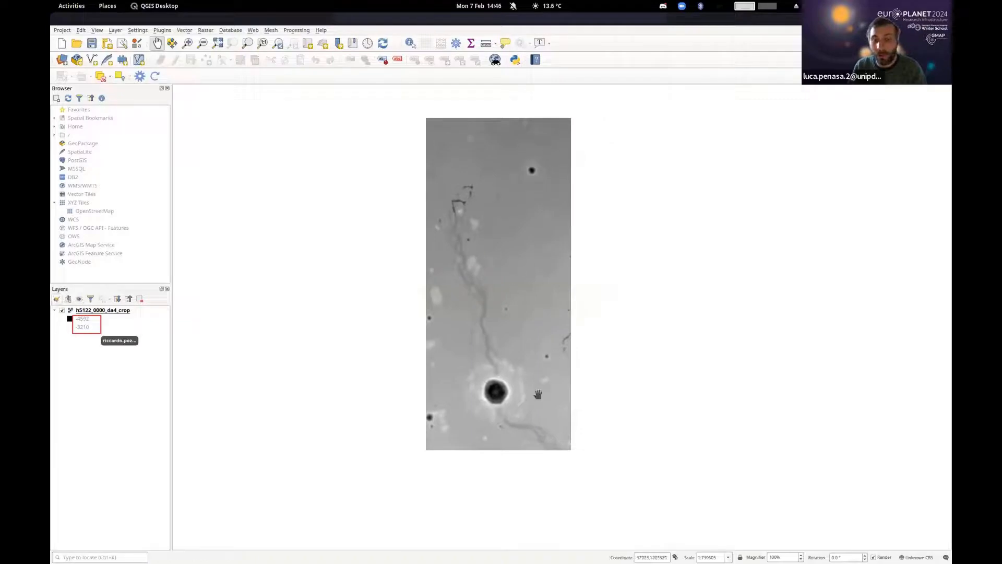
{"action": "left_click_drag", "start_coordinate": [504, 366], "coordinate": [501, 382]}
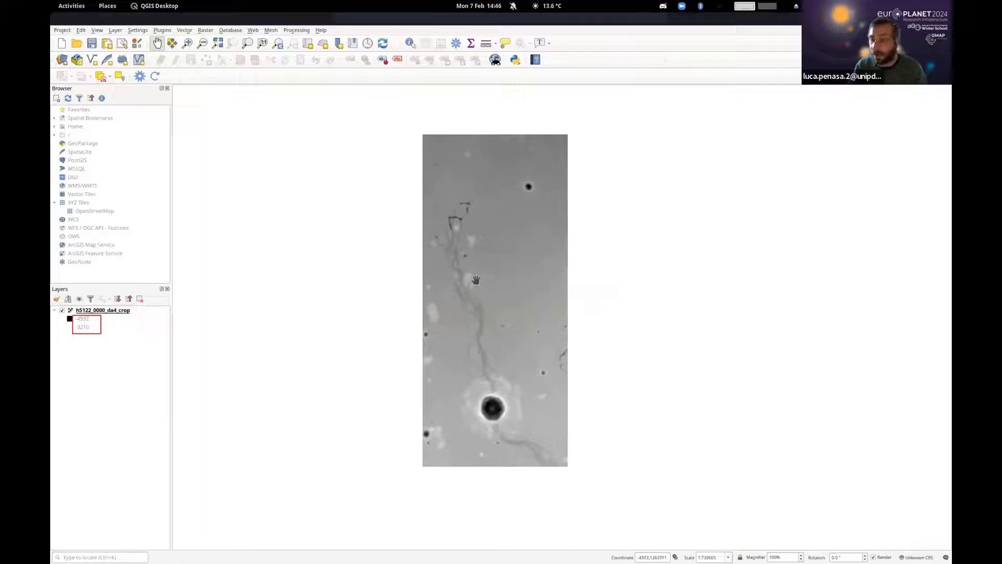
{"action": "left_click_drag", "start_coordinate": [463, 279], "coordinate": [463, 279]}
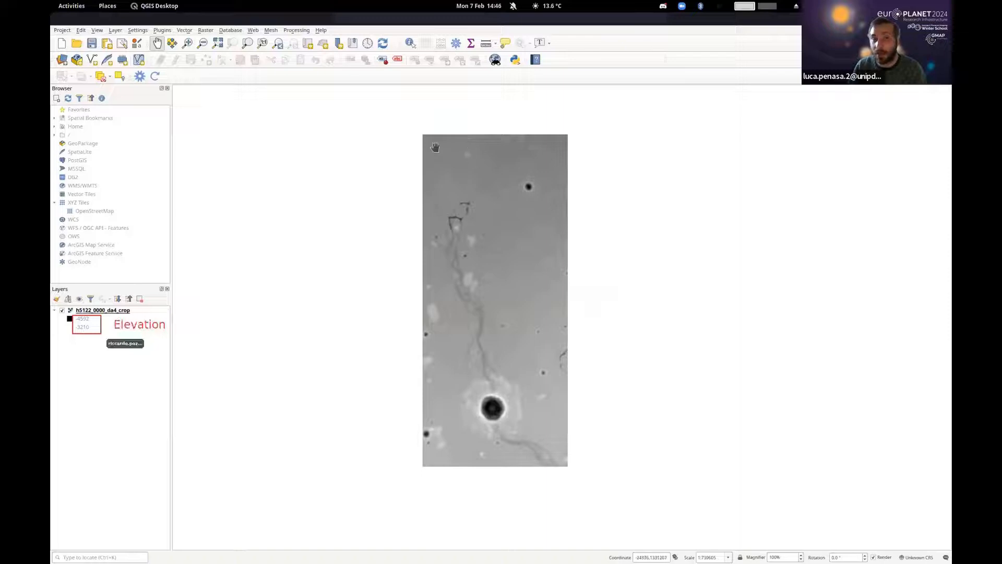
- Open the properties of the h5122_0000_da4_crop layer and check its CRS in the provider information
{"action": "right_click", "coordinate": [122, 312]}
{"action": "right_click", "coordinate": [95, 313]}
{"action": "right_click", "coordinate": [95, 313]}
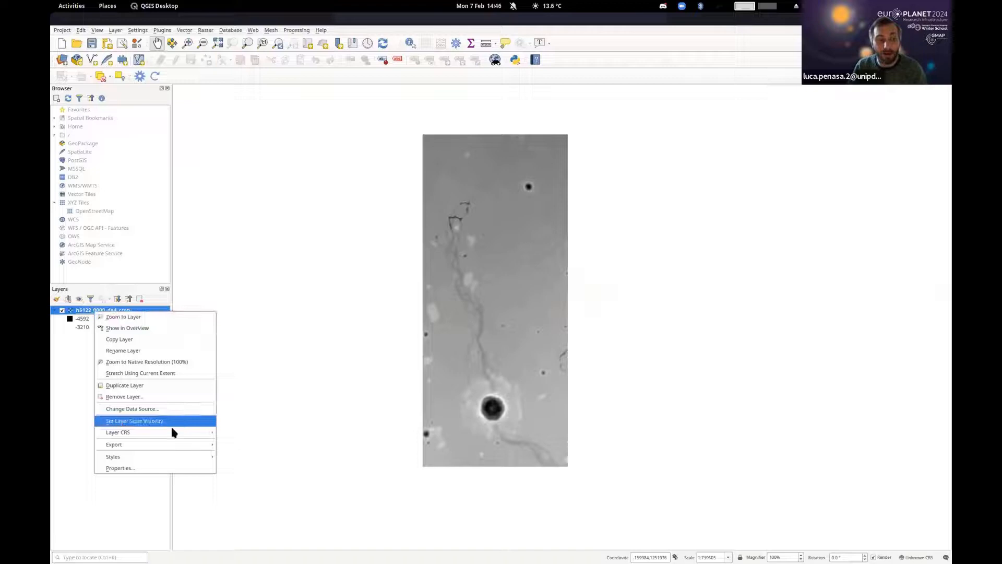
{"action": "left_click", "coordinate": [168, 472]}
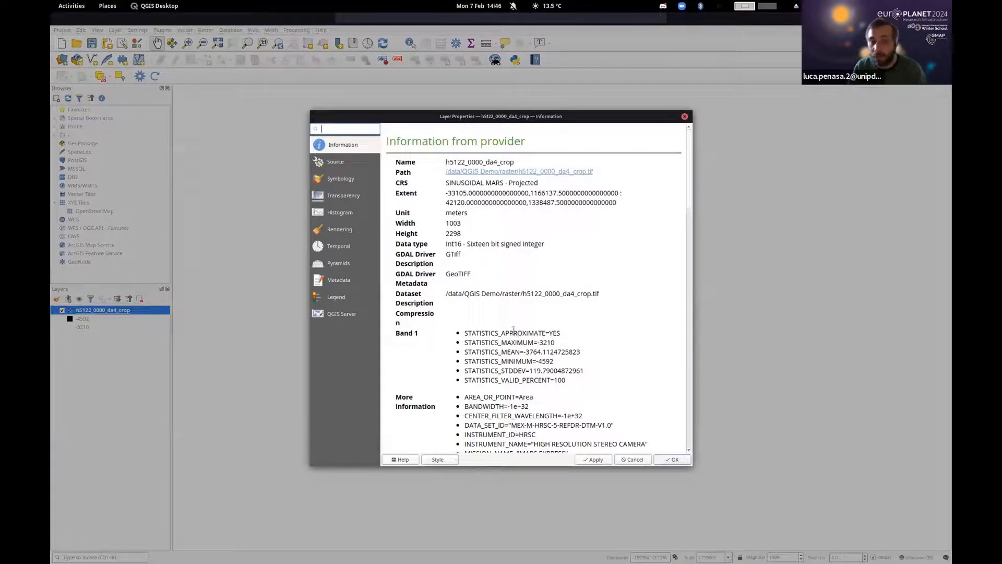
{"action": "left_click_drag", "start_coordinate": [396, 182], "coordinate": [540, 183]}
{"action": "left_click", "coordinate": [445, 183]}
{"action": "left_click_drag", "start_coordinate": [446, 184], "coordinate": [528, 183]}
{"action": "left_click", "coordinate": [460, 193]}
- Review the layer's band statistics, instrument and mission metadata, dimensions and pixel size
{"action": "scroll", "coordinate": [515, 221], "scroll_direction": "down", "scroll_amount": 6}
{"action": "scroll", "coordinate": [515, 217], "scroll_direction": "down", "scroll_amount": 1}
{"action": "scroll", "coordinate": [594, 205], "scroll_direction": "up", "scroll_amount": 3}
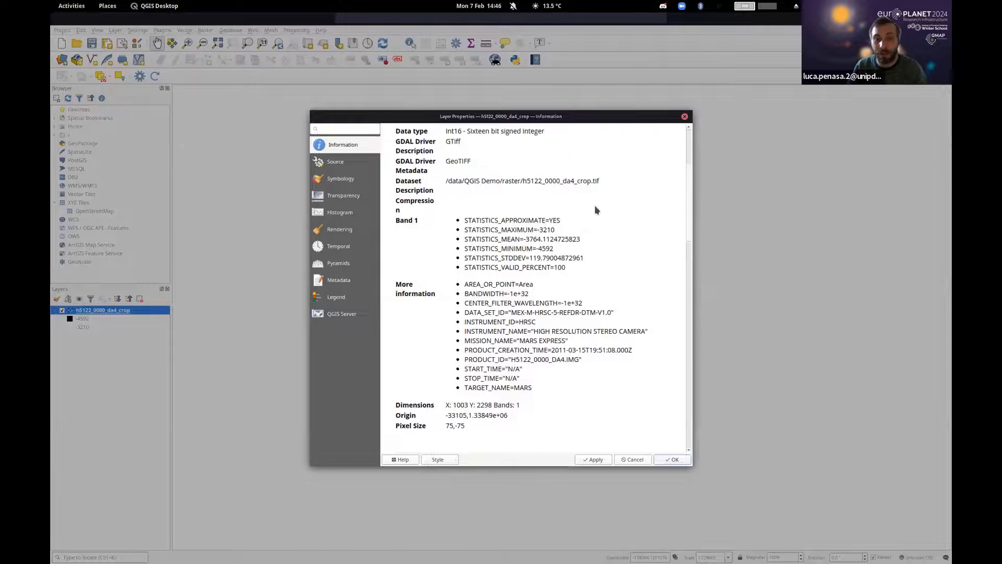
{"action": "scroll", "coordinate": [554, 213], "scroll_direction": "down", "scroll_amount": 2}
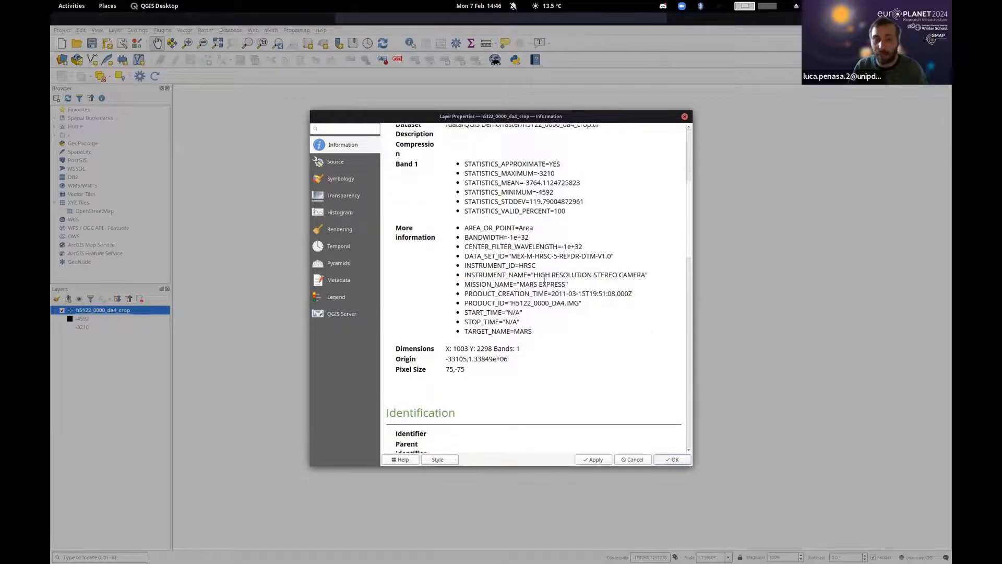
{"action": "scroll", "coordinate": [566, 349], "scroll_direction": "down", "scroll_amount": 2}
{"action": "scroll", "coordinate": [533, 316], "scroll_direction": "up", "scroll_amount": 8}
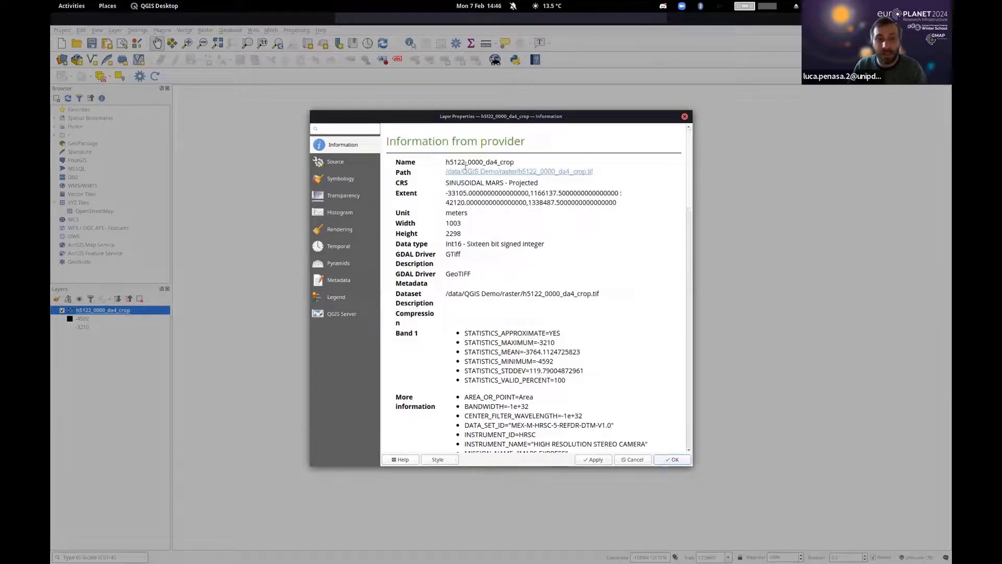
- Show the layer's symbology settings with Band Rendering collapsed and Color Rendering and Resampling expanded
{"action": "left_click", "coordinate": [335, 182]}
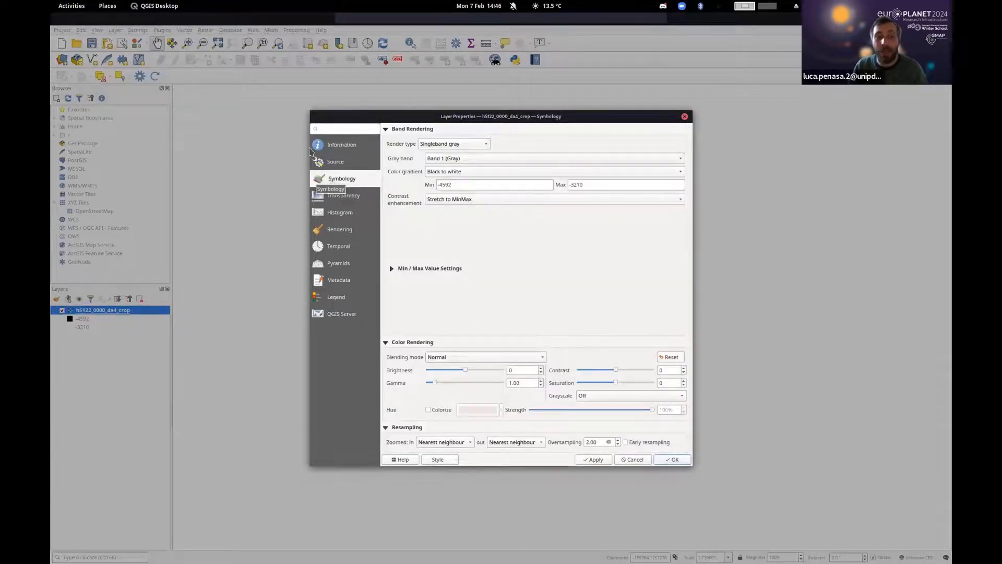
{"action": "left_click", "coordinate": [386, 129]}
{"action": "left_click", "coordinate": [386, 141]}
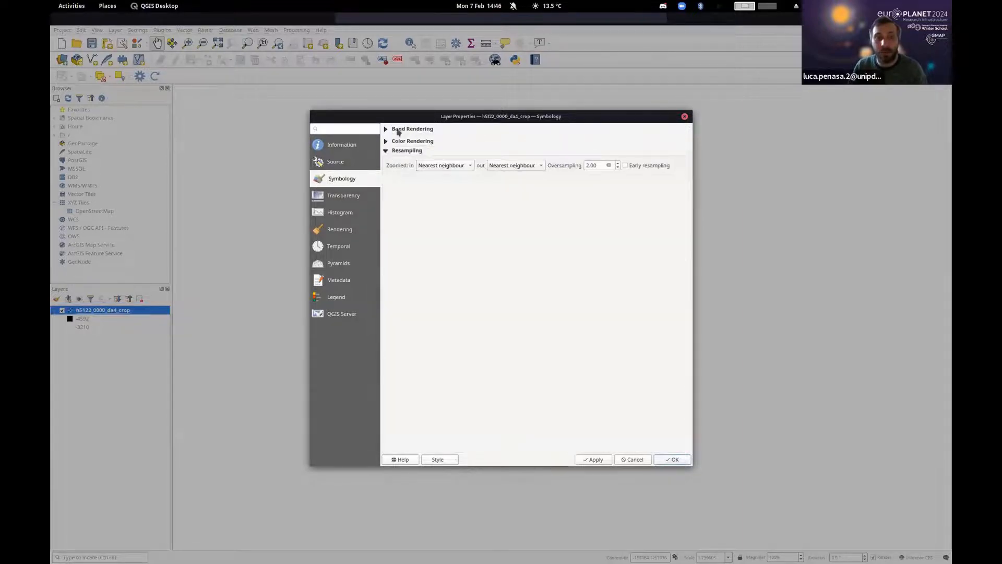
{"action": "left_click", "coordinate": [386, 151]}
{"action": "left_click", "coordinate": [386, 151]}
{"action": "left_click", "coordinate": [386, 142]}
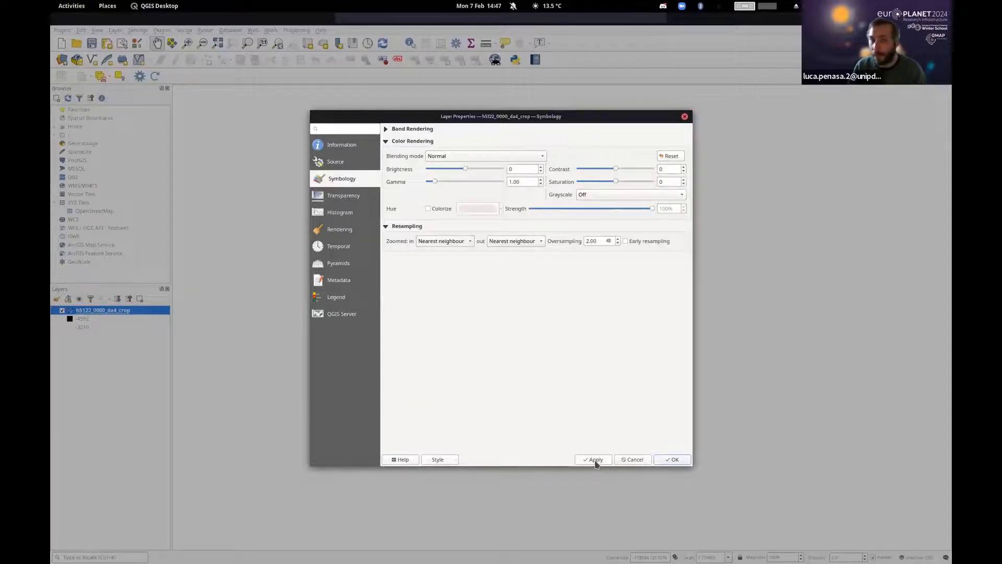
- Render the h5122_0000_da4_crop layer as Singleband pseudocolor with linear interpolation and the red-to-blue color ramp
{"action": "left_click", "coordinate": [386, 130]}
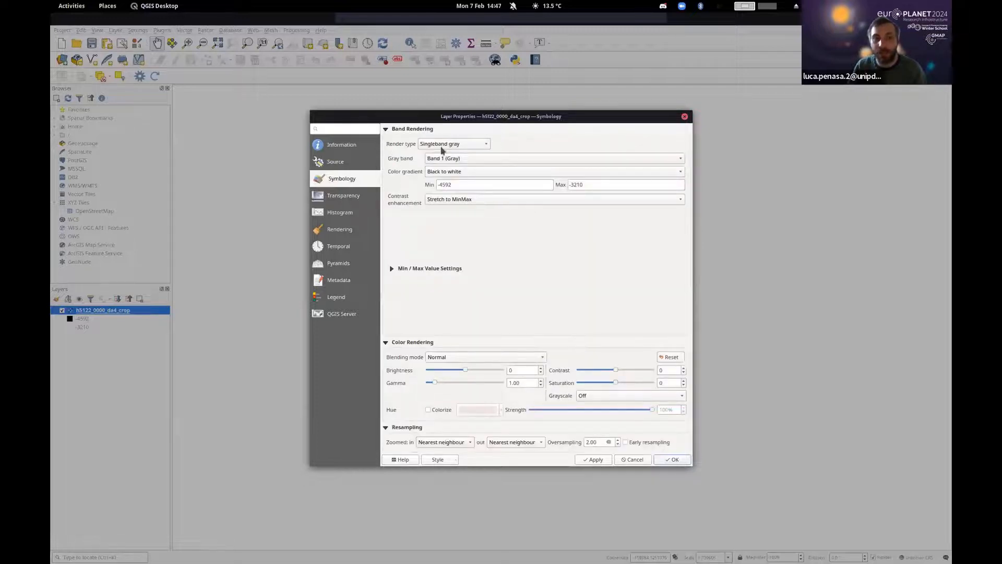
{"action": "left_click", "coordinate": [451, 146]}
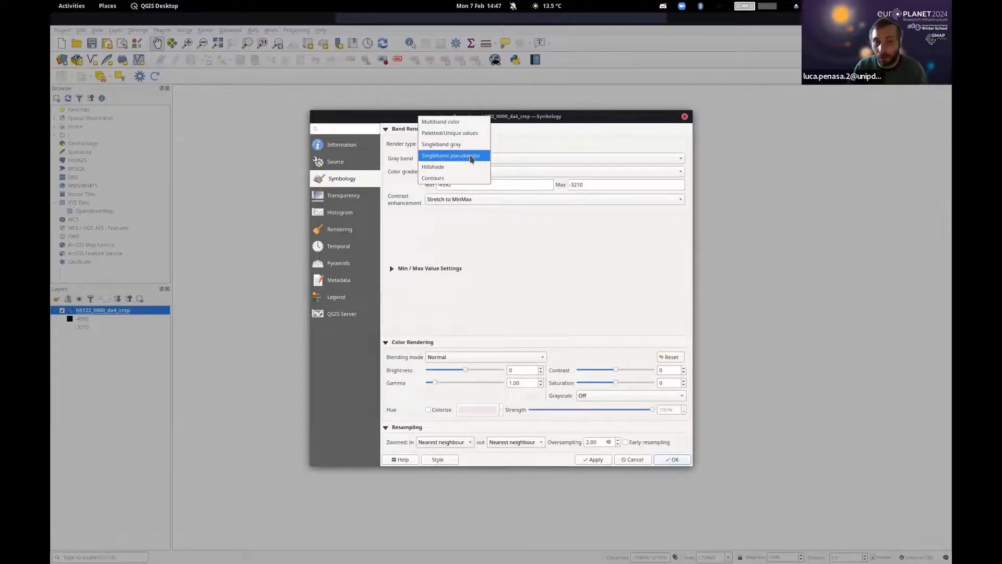
{"action": "left_click", "coordinate": [471, 159]}
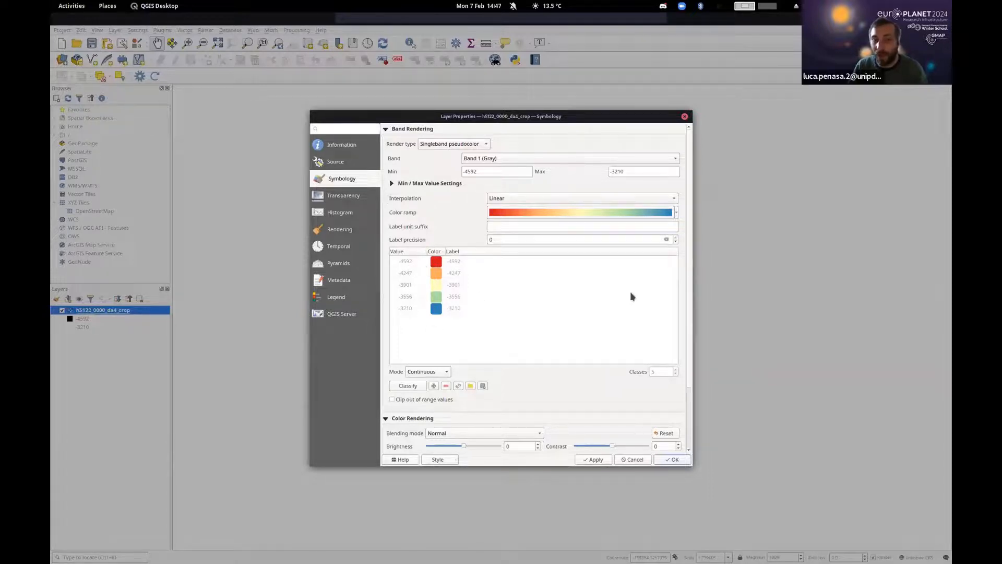
{"action": "left_click", "coordinate": [676, 214]}
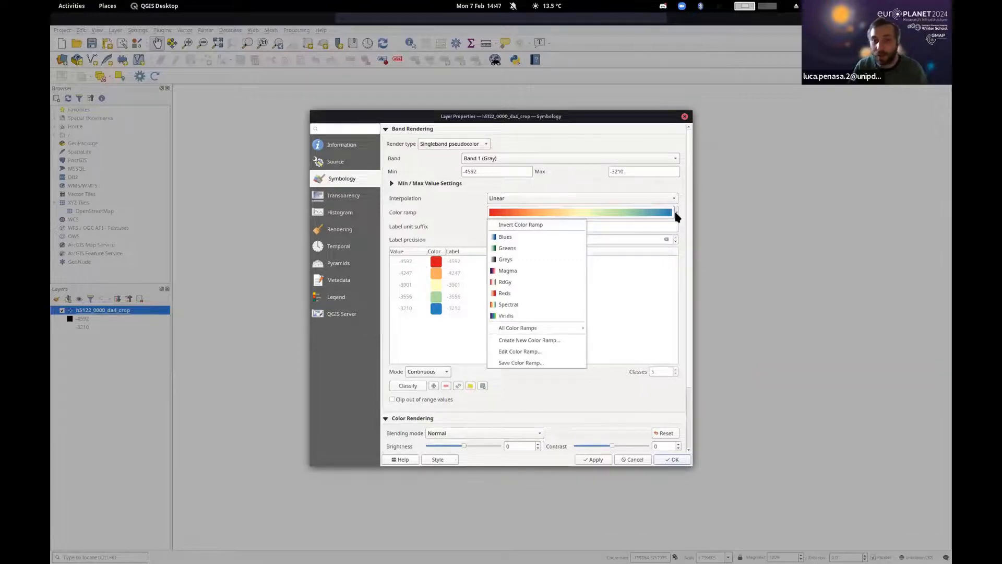
{"action": "left_click", "coordinate": [448, 210]}
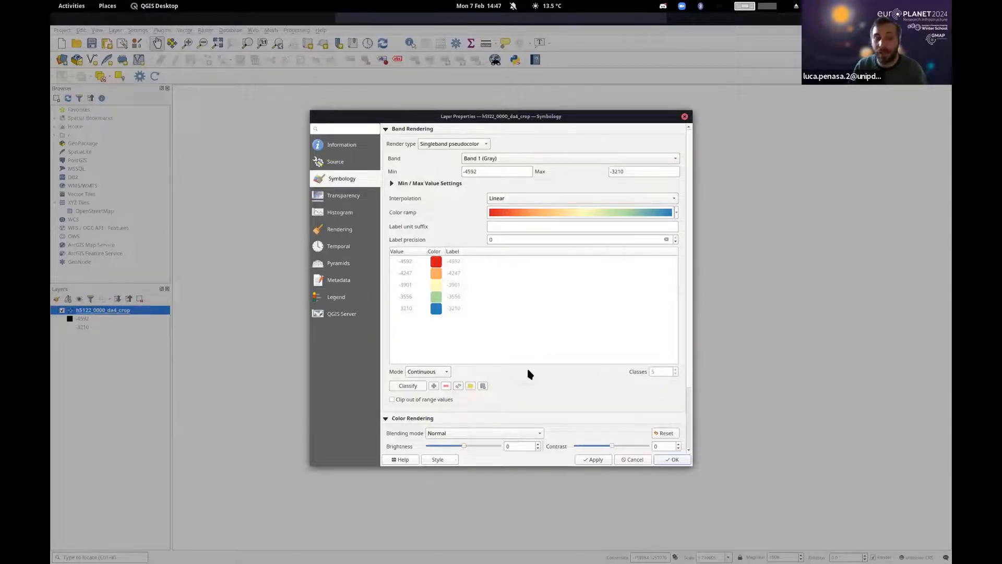
{"action": "scroll", "coordinate": [528, 373], "scroll_direction": "down", "scroll_amount": 1}
{"action": "scroll", "coordinate": [540, 350], "scroll_direction": "down", "scroll_amount": 2}
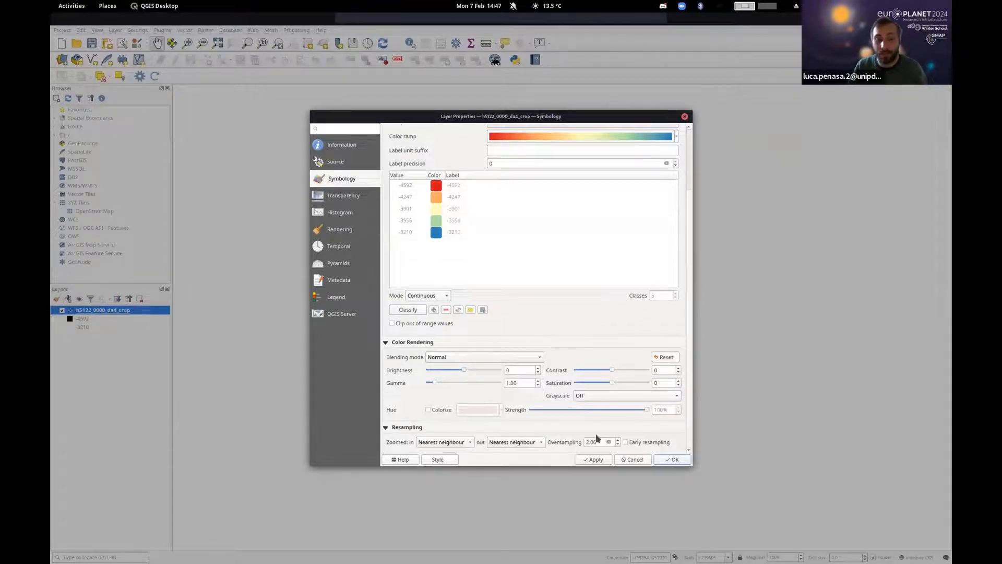
{"action": "left_click", "coordinate": [681, 461]}
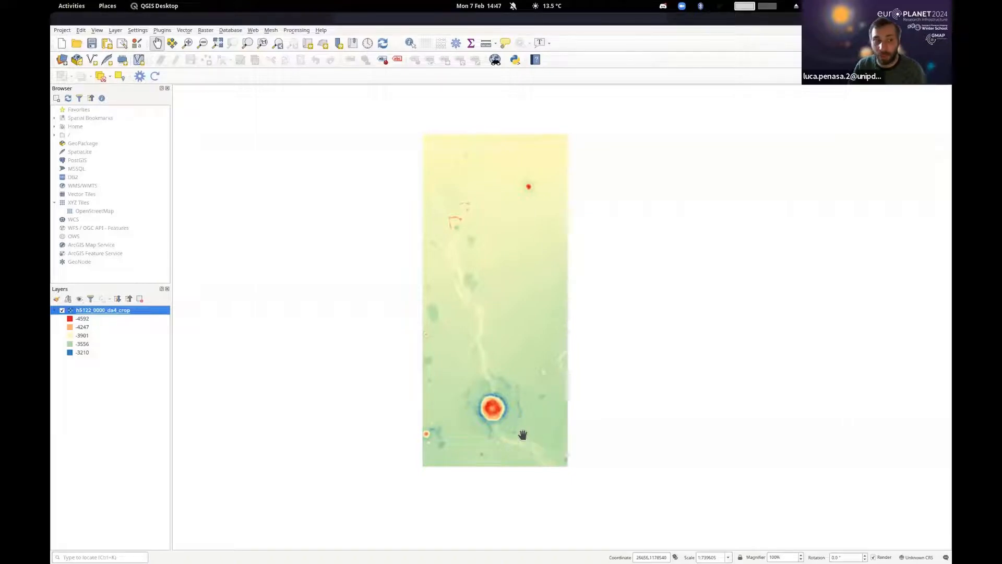
- Compare the pseudocolor legend values with the colors of the large crater's floor, its rim and the surrounding terrain
{"action": "left_click_drag", "start_coordinate": [501, 302], "coordinate": [491, 271]}
{"action": "left_click", "coordinate": [77, 355]}
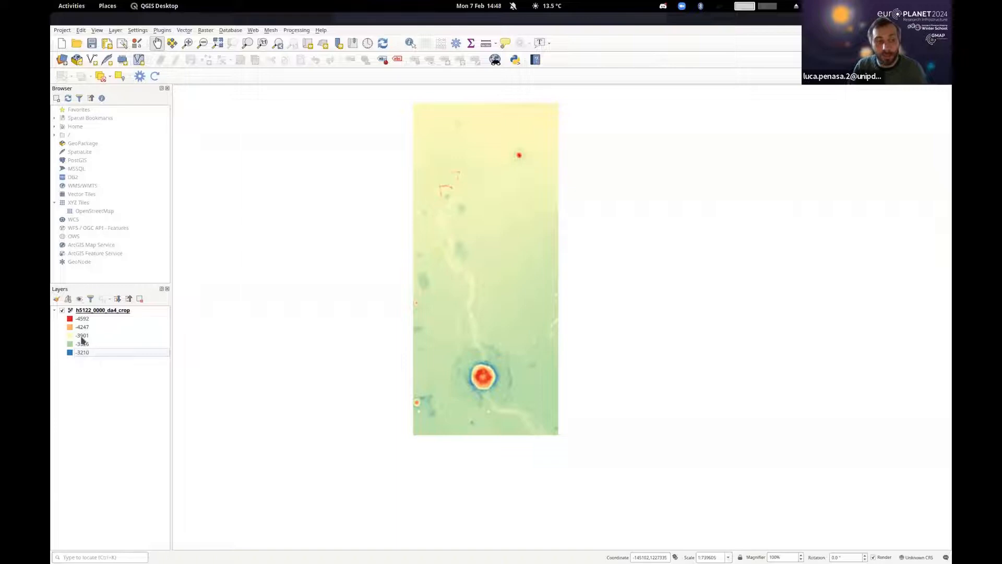
{"action": "scroll", "coordinate": [484, 377], "scroll_direction": "up", "scroll_amount": 3}
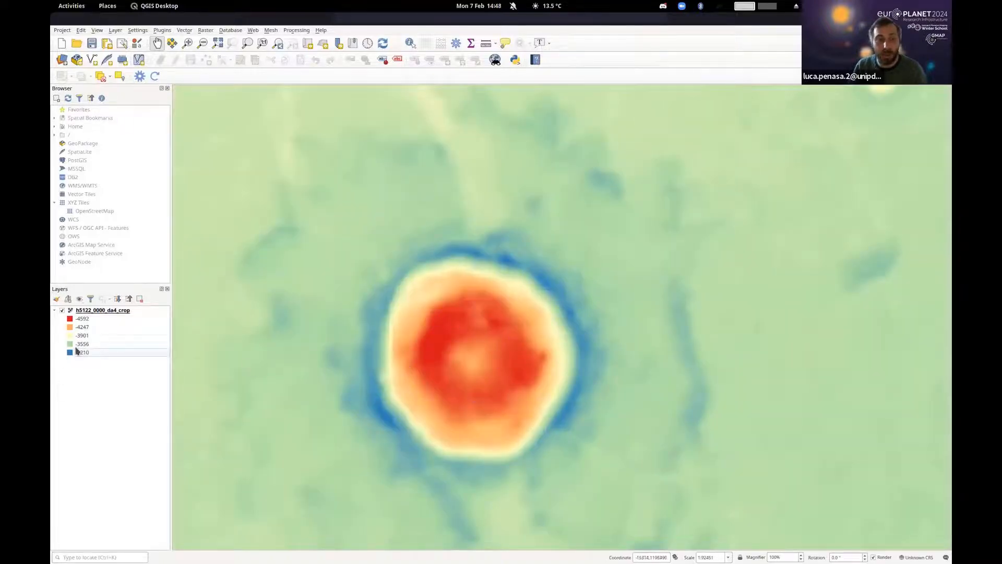
{"action": "left_click", "coordinate": [81, 322]}
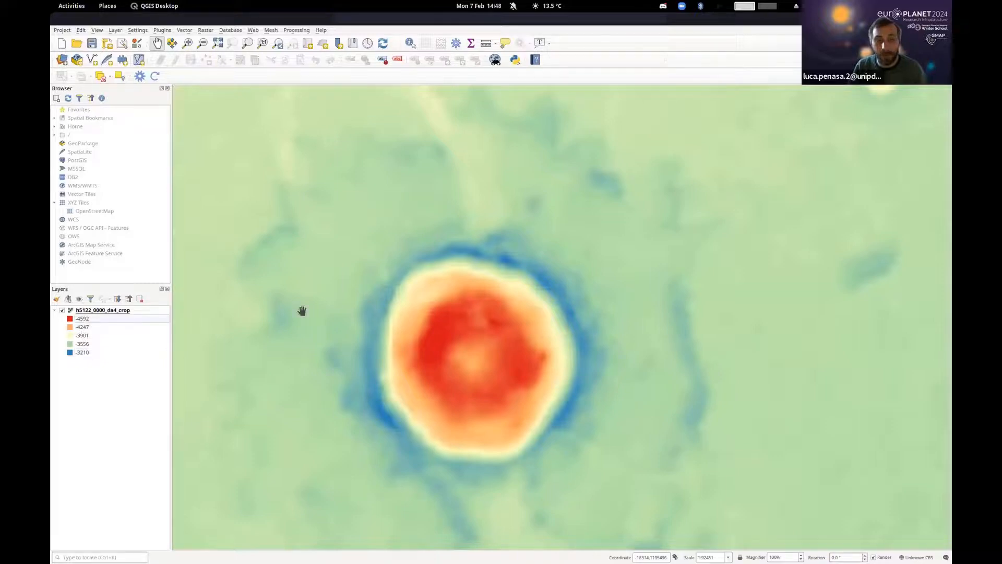
{"action": "scroll", "coordinate": [478, 311], "scroll_direction": "down", "scroll_amount": 1}
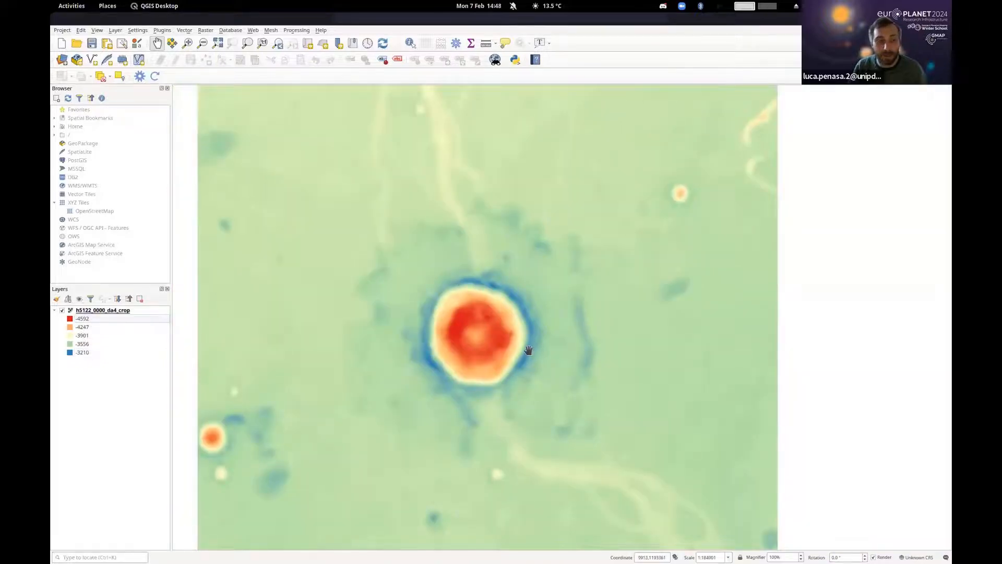
{"action": "left_click", "coordinate": [72, 353]}
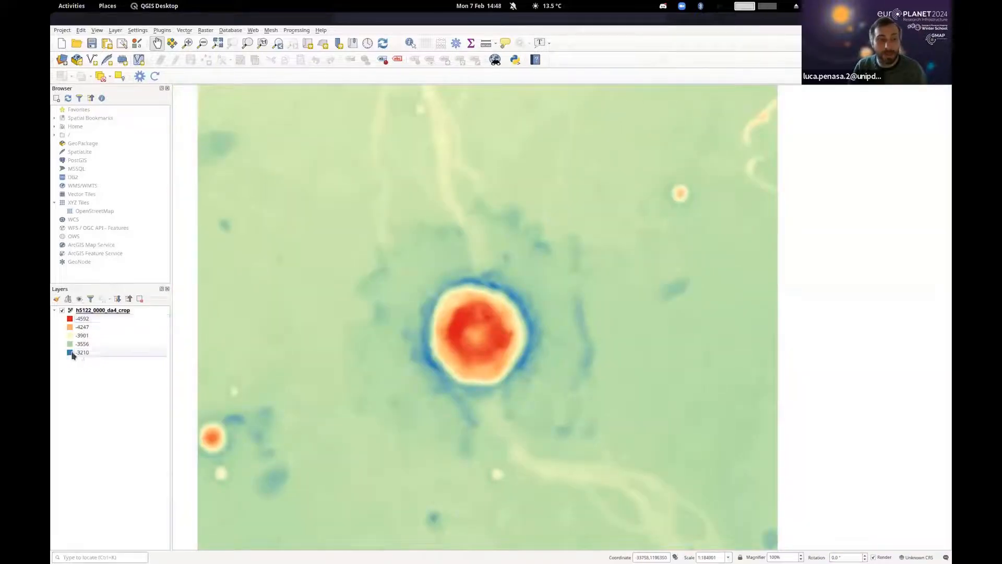
{"action": "scroll", "coordinate": [415, 311], "scroll_direction": "down", "scroll_amount": 2}
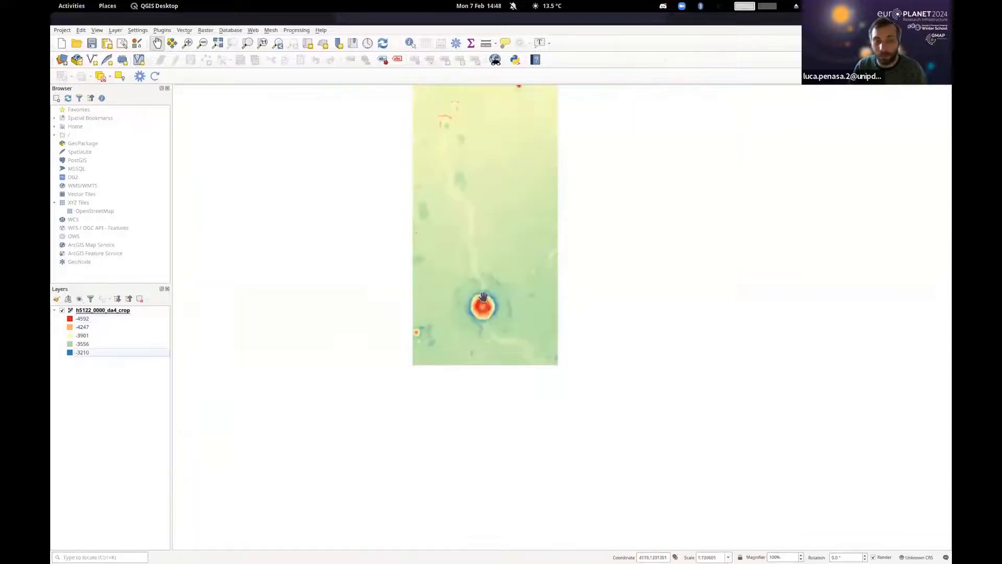
- Review the terrain layer's symbology, from band rendering down to color rendering and resampling, and close its properties
{"action": "left_click", "coordinate": [94, 310]}
{"action": "right_click", "coordinate": [87, 311]}
{"action": "left_click", "coordinate": [120, 468]}
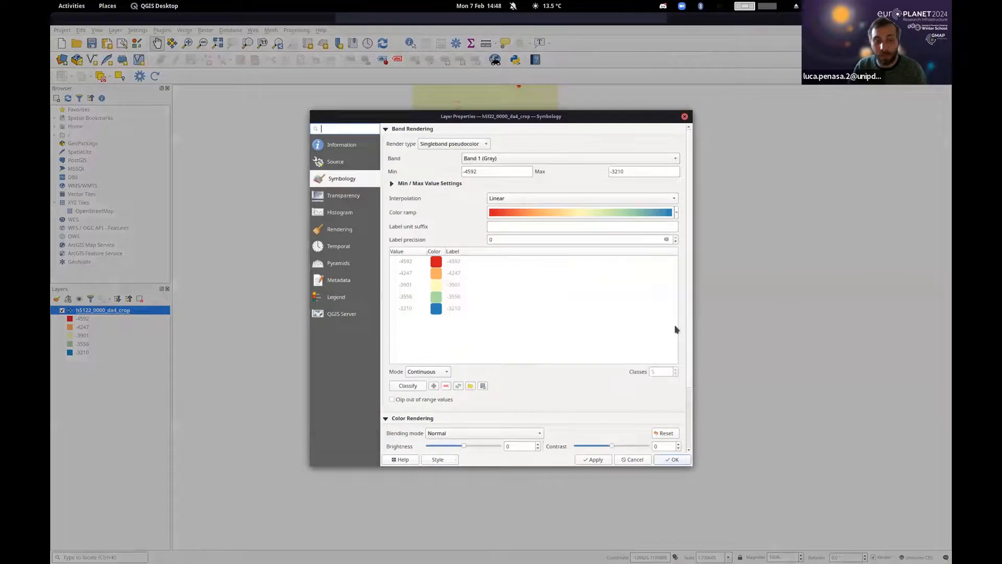
{"action": "scroll", "coordinate": [682, 312], "scroll_direction": "down", "scroll_amount": 3}
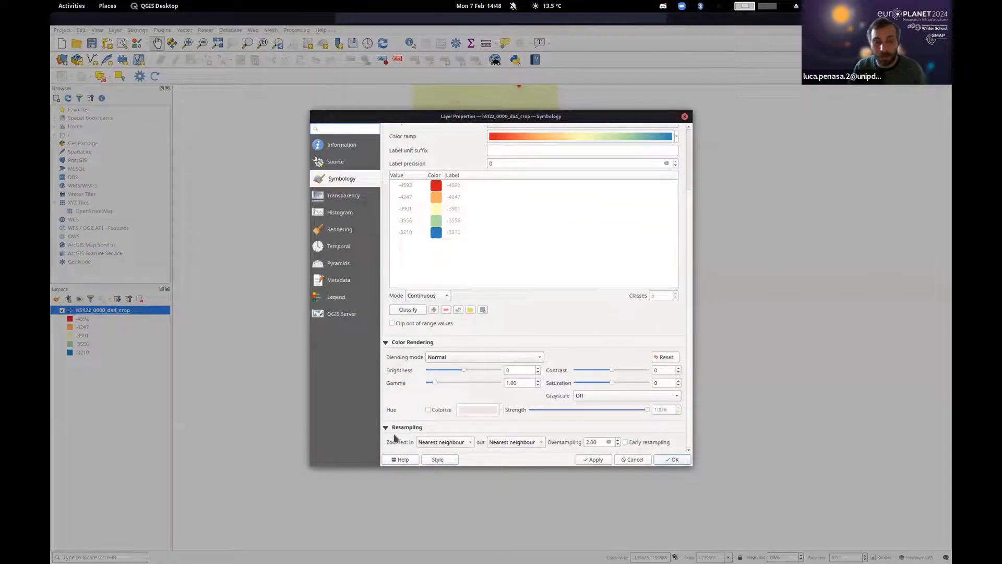
{"action": "scroll", "coordinate": [403, 408], "scroll_direction": "up", "scroll_amount": 3}
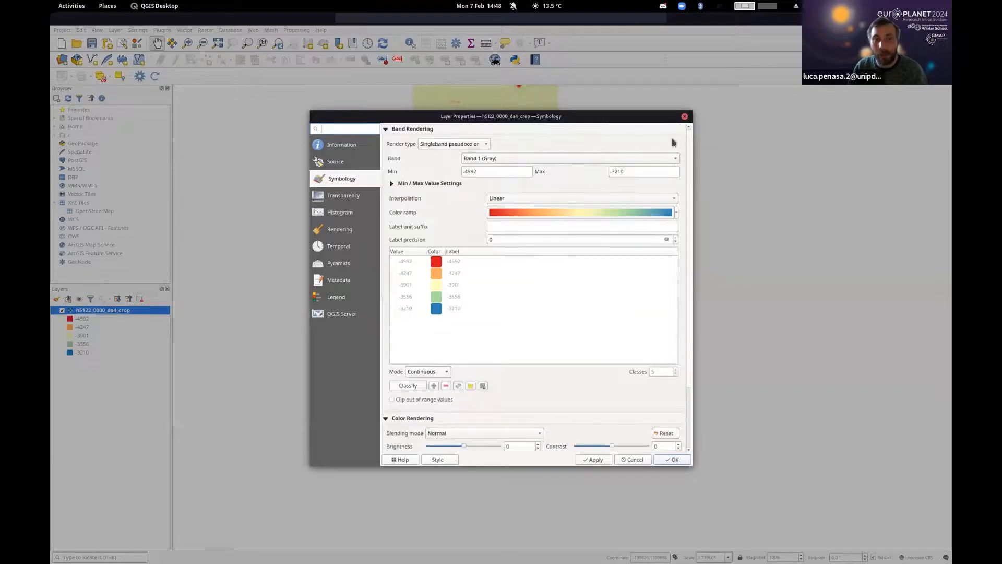
{"action": "left_click", "coordinate": [684, 117]}
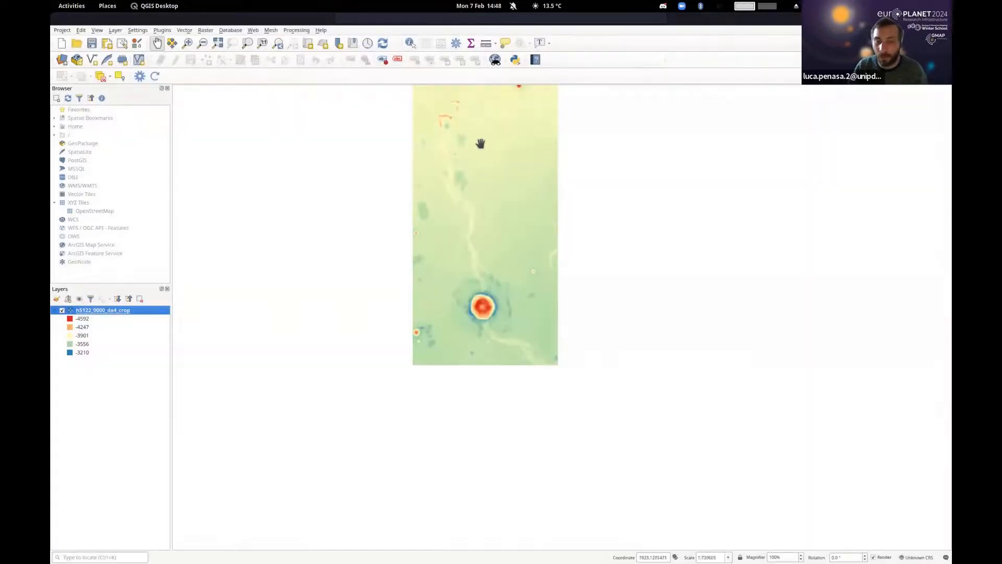
- Add the h5122_0000_nd4_crop raster from the file manager and place the h5122_0000_da4_crop layer above it
{"action": "left_click_drag", "start_coordinate": [481, 146], "coordinate": [487, 270]}
{"action": "mouse_move", "coordinate": [405, 554]}
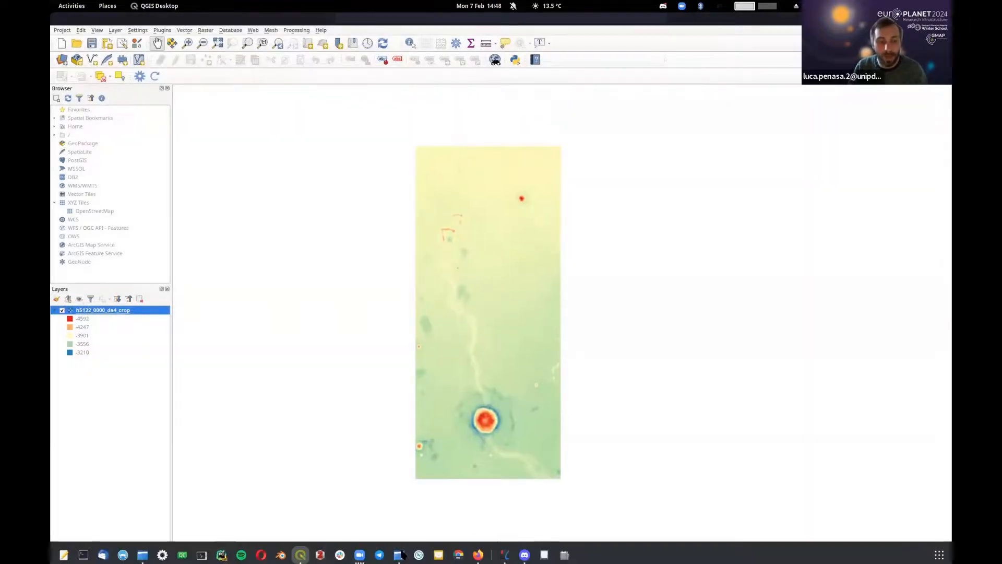
{"action": "left_click", "coordinate": [141, 552]}
{"action": "left_click_drag", "start_coordinate": [529, 283], "coordinate": [386, 128]}
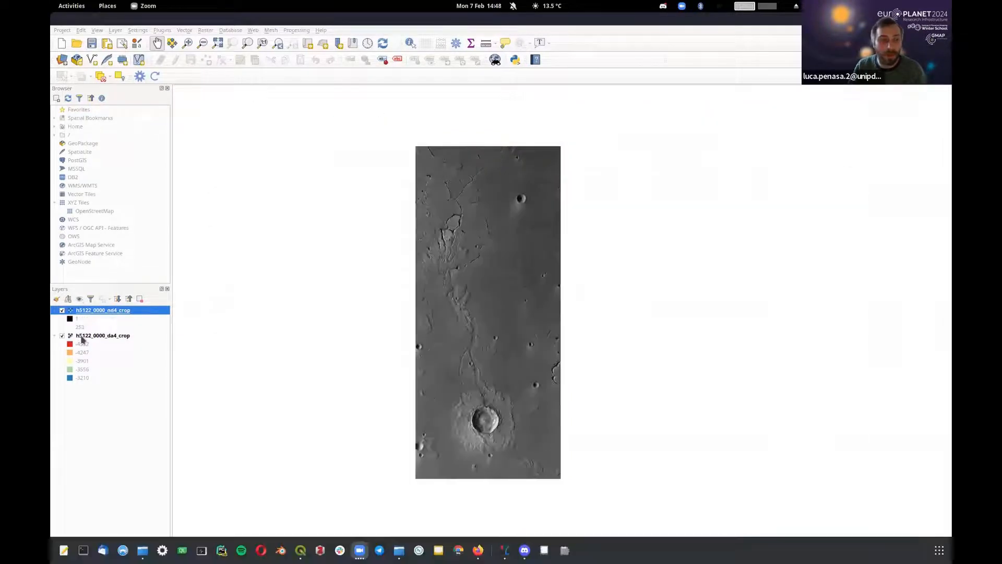
{"action": "left_click_drag", "start_coordinate": [84, 336], "coordinate": [95, 311]}
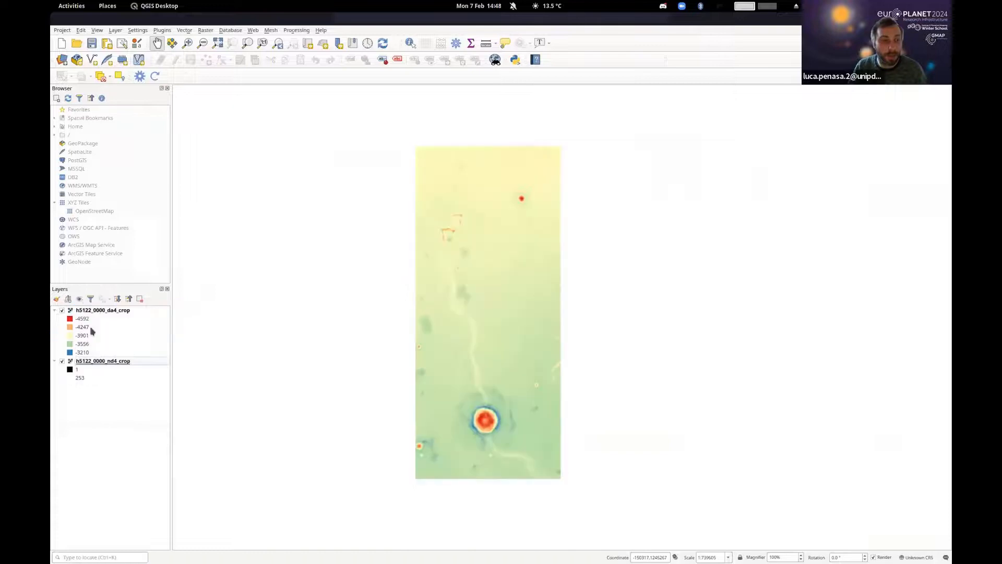
- Set the h5122_0000_da4_crop layer's global opacity to 46% and inspect the channels in the blended terrain and image
{"action": "right_click", "coordinate": [95, 312]}
{"action": "left_click", "coordinate": [129, 477]}
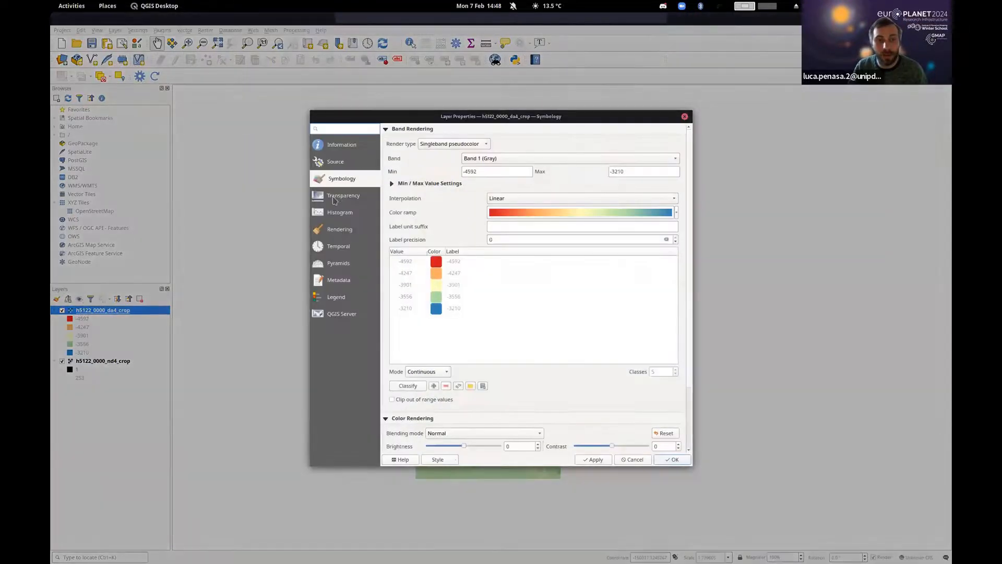
{"action": "left_click", "coordinate": [332, 196]}
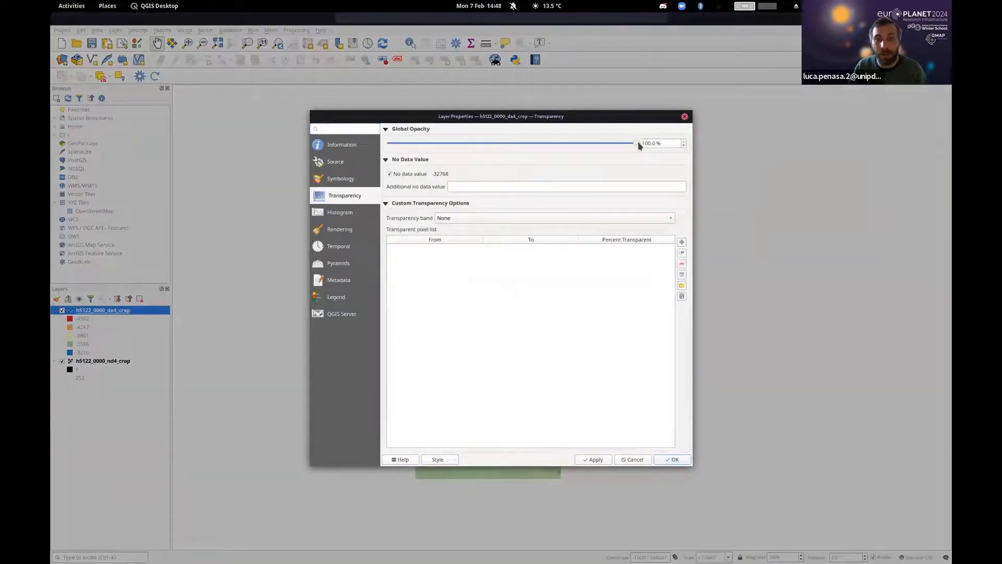
{"action": "left_click_drag", "start_coordinate": [637, 143], "coordinate": [502, 143]}
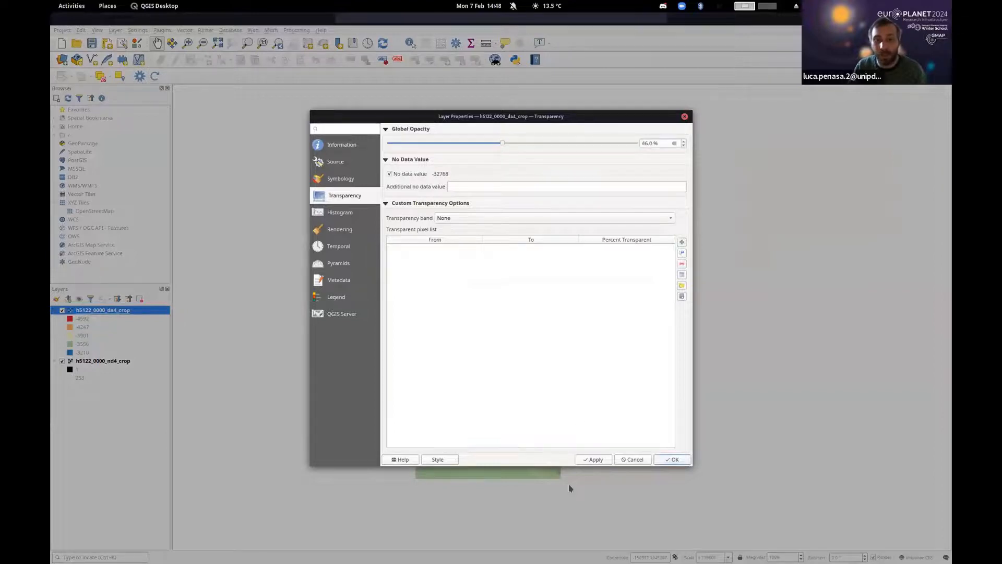
{"action": "left_click", "coordinate": [593, 459]}
{"action": "left_click", "coordinate": [637, 458]}
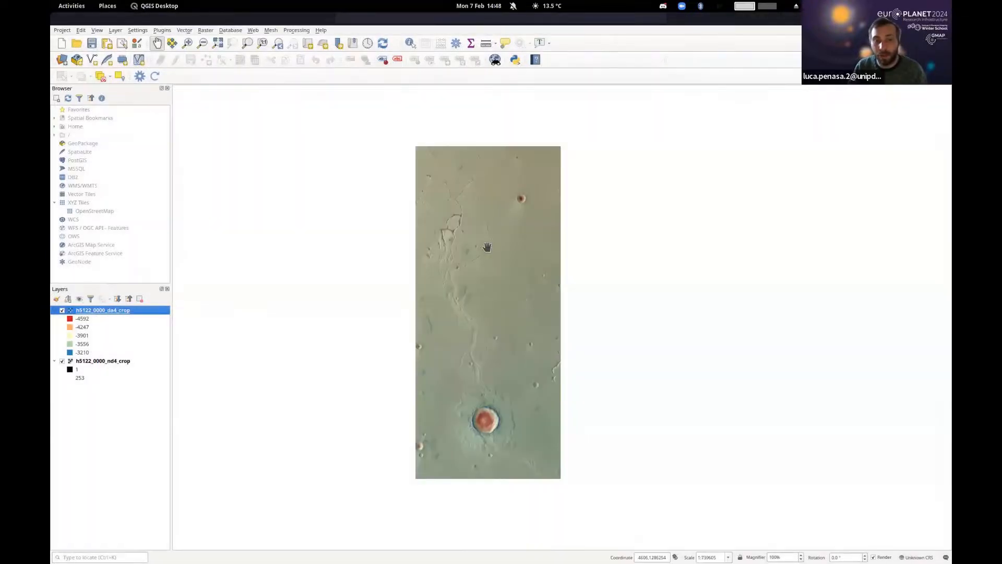
{"action": "scroll", "coordinate": [487, 246], "scroll_direction": "up", "scroll_amount": 2}
{"action": "left_click_drag", "start_coordinate": [361, 273], "coordinate": [488, 274]}
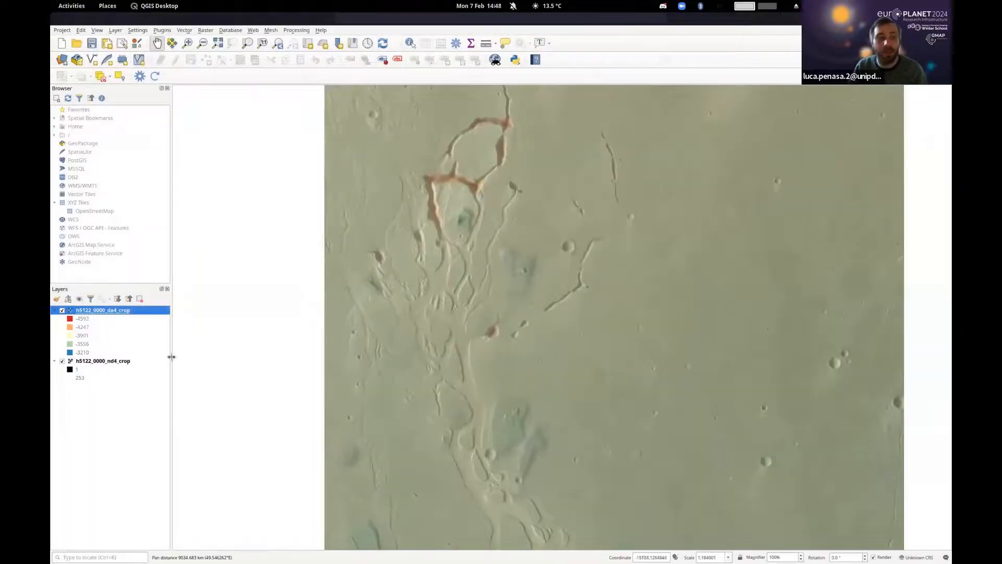
- View the semi-transparent terrain layer's symbology down to its Color Rendering options, leaving the settings as they are
{"action": "right_click", "coordinate": [95, 316]}
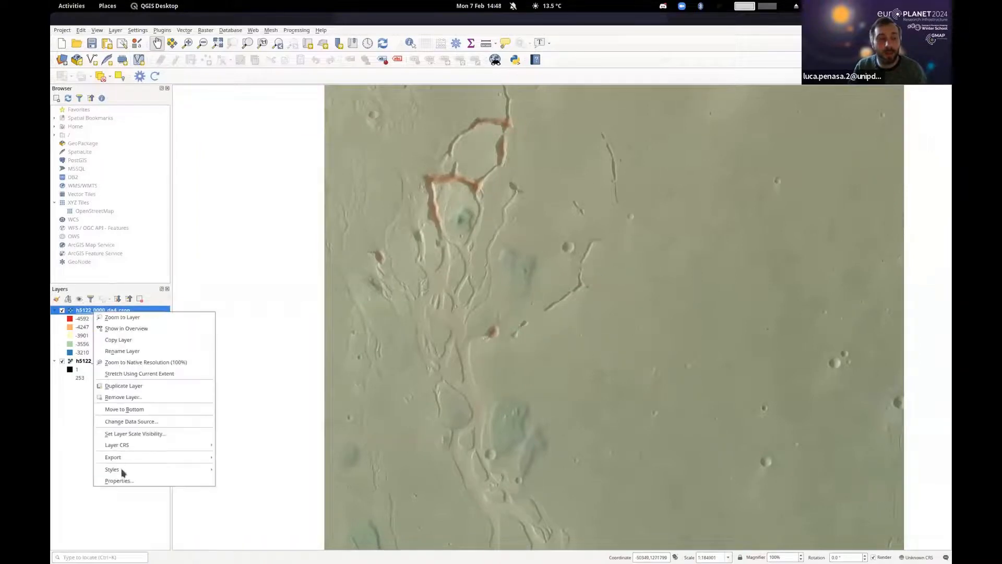
{"action": "left_click", "coordinate": [127, 479]}
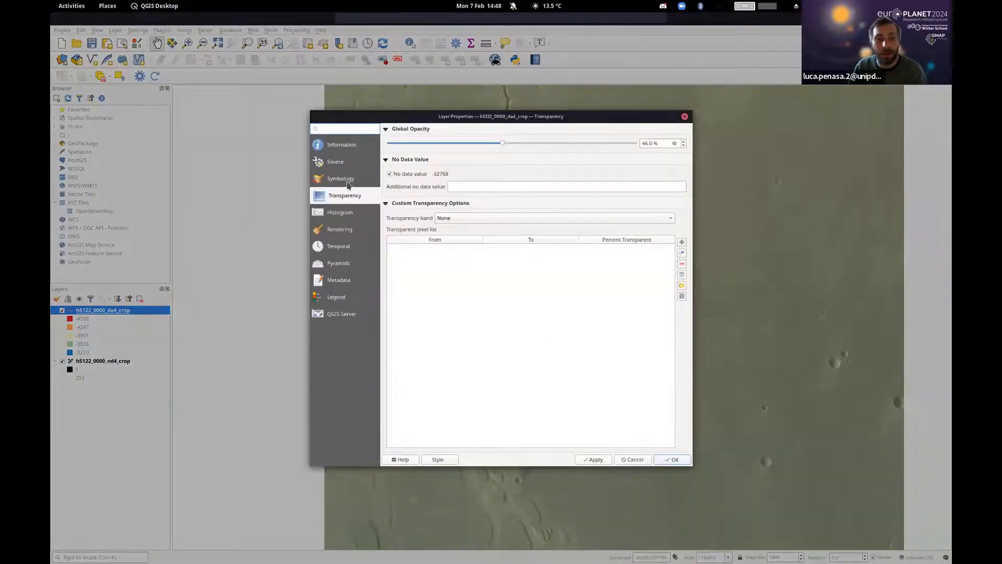
{"action": "left_click", "coordinate": [347, 179]}
{"action": "scroll", "coordinate": [568, 349], "scroll_direction": "down", "scroll_amount": 3}
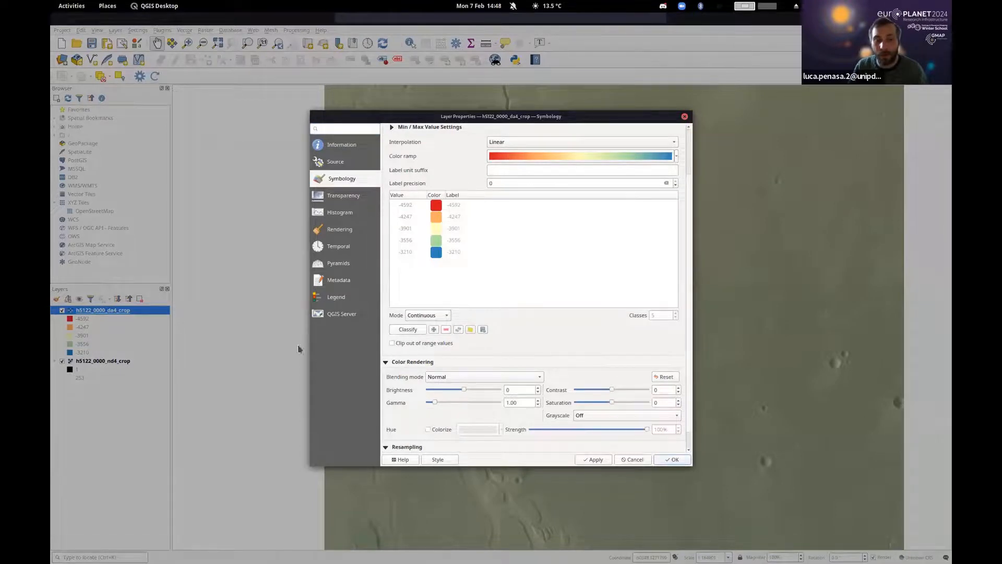
{"action": "left_click", "coordinate": [684, 116]}
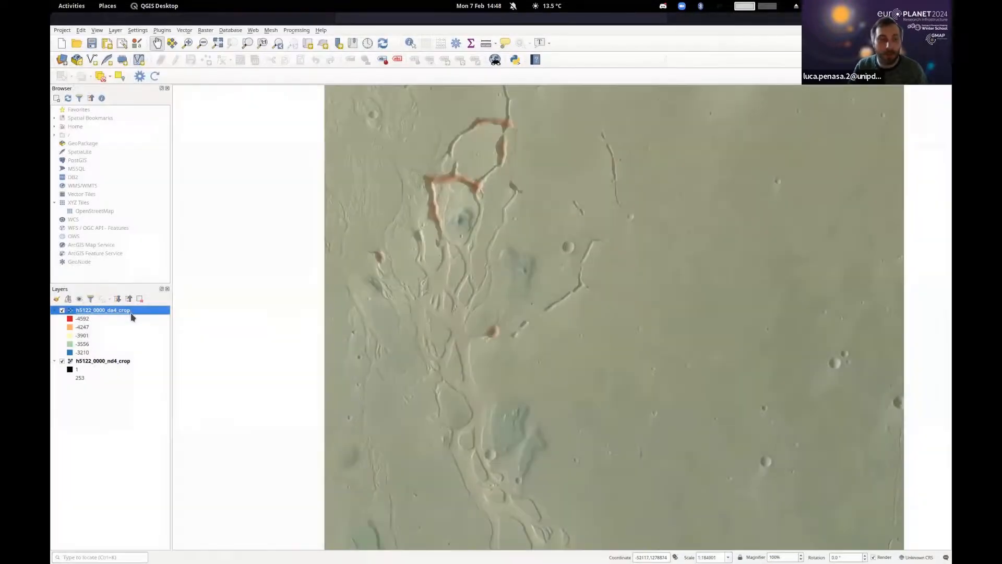
- Set the h5122_0000_da4_crop layer's blending mode to Overlay in its color rendering settings
{"action": "right_click", "coordinate": [129, 314]}
{"action": "left_click", "coordinate": [209, 478]}
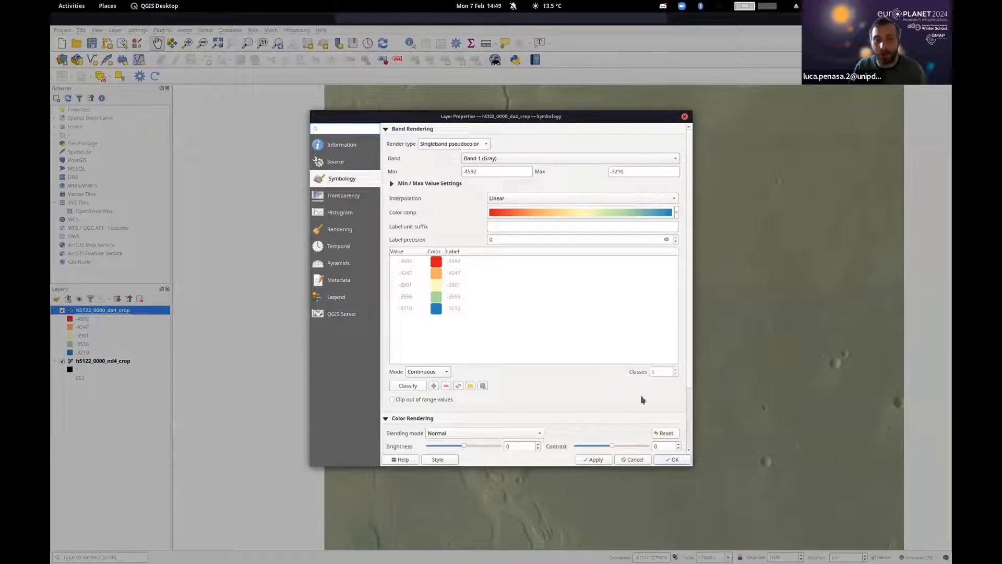
{"action": "scroll", "coordinate": [690, 356], "scroll_direction": "down", "scroll_amount": 3}
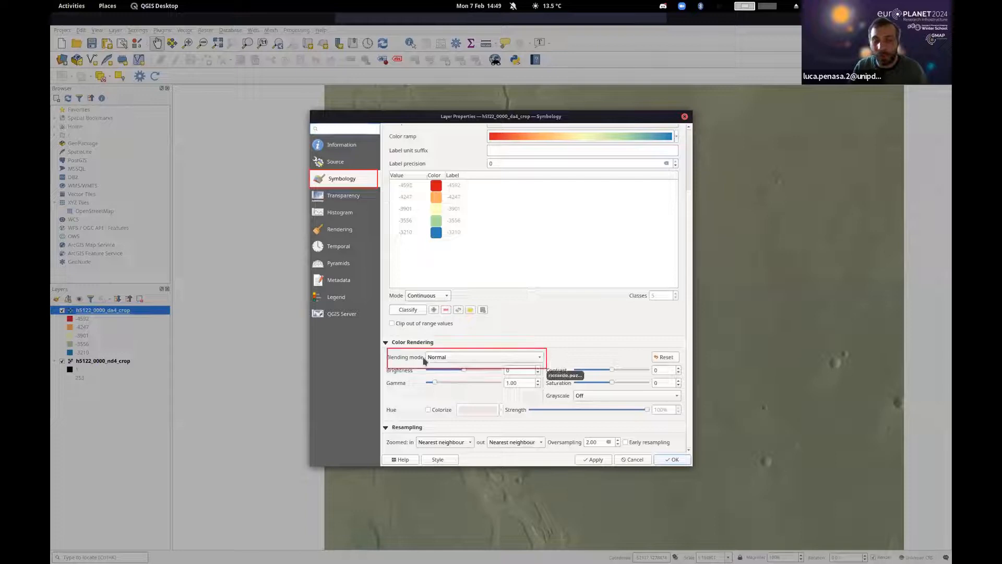
{"action": "left_click", "coordinate": [472, 358]}
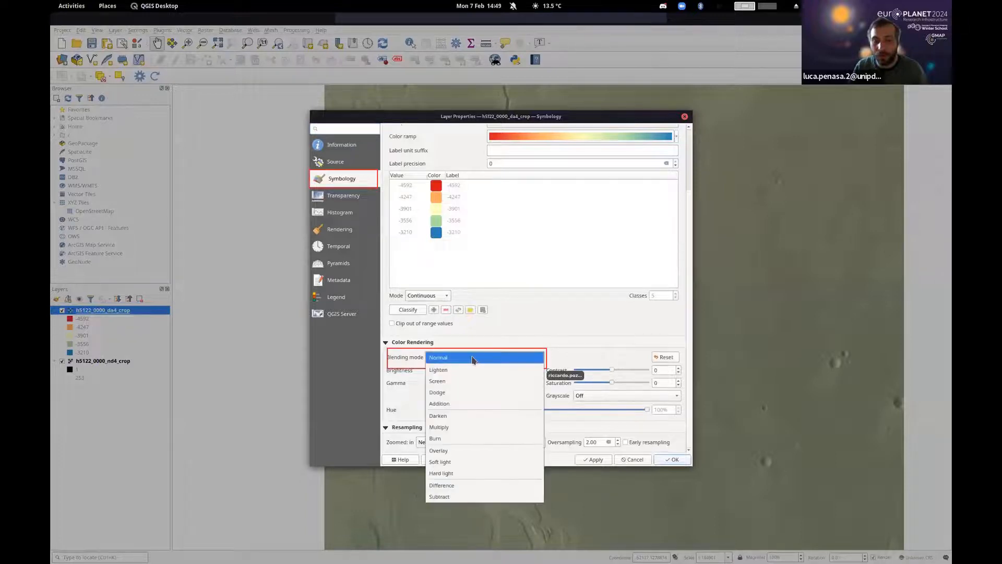
{"action": "left_click", "coordinate": [456, 452]}
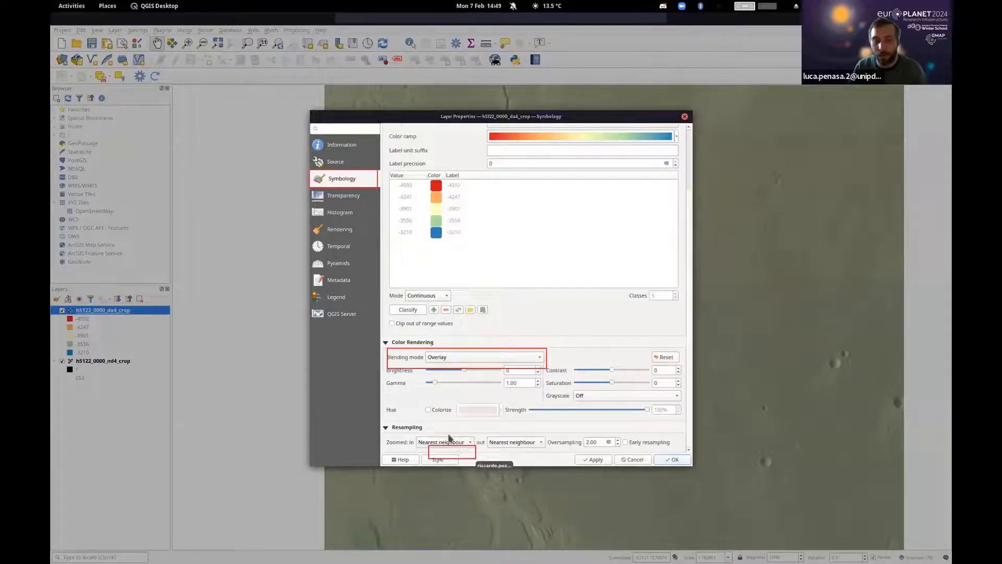
- Set the terrain layer's global opacity to 100%, apply the new rendering settings and close its properties
{"action": "left_click", "coordinate": [355, 195]}
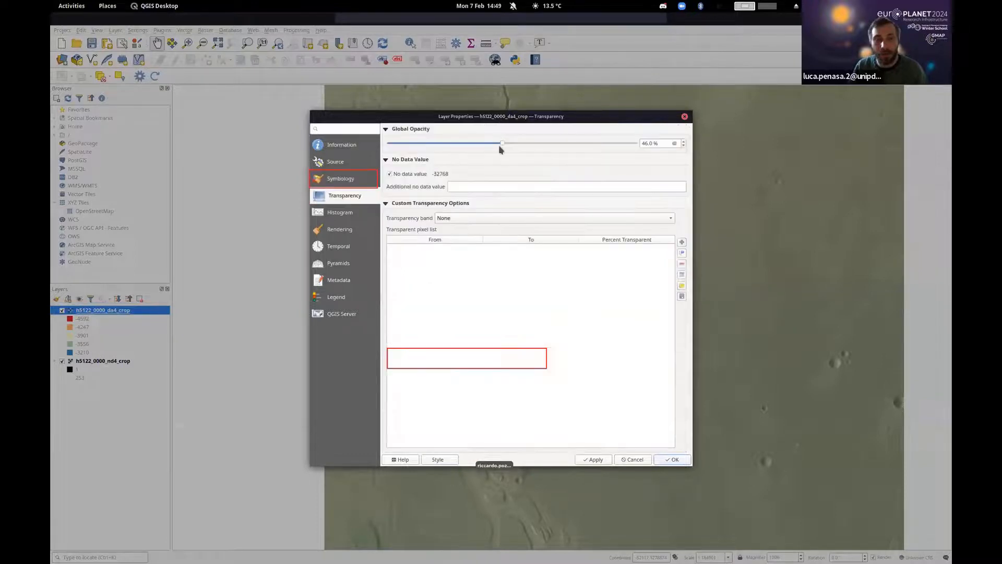
{"action": "left_click_drag", "start_coordinate": [502, 142], "coordinate": [640, 139]}
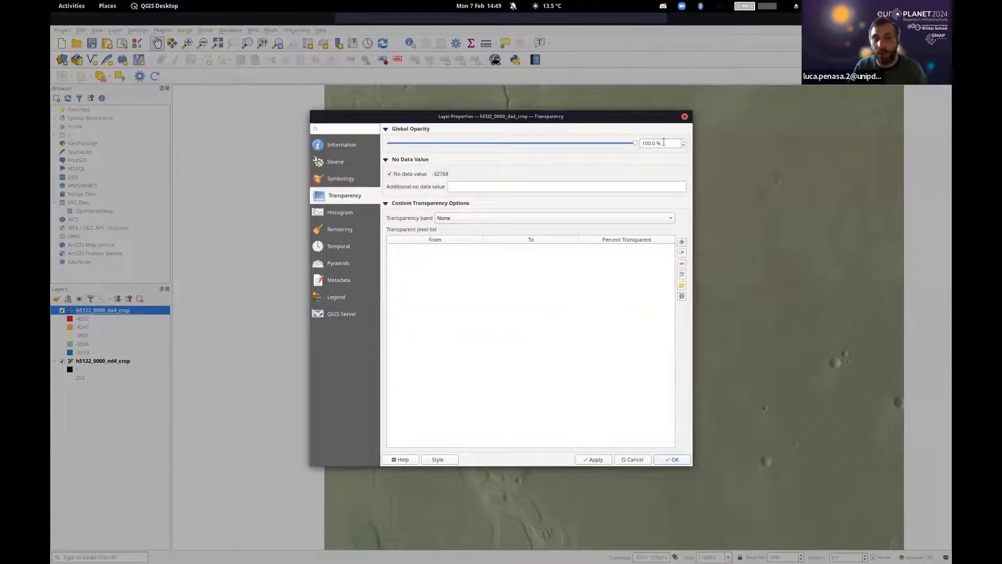
{"action": "left_click", "coordinate": [324, 179]}
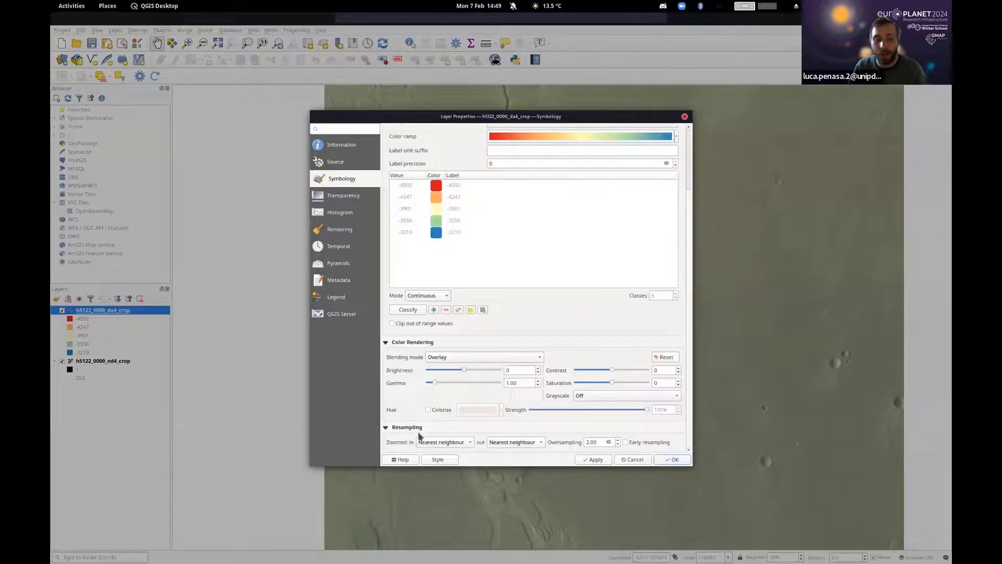
{"action": "left_click", "coordinate": [595, 460]}
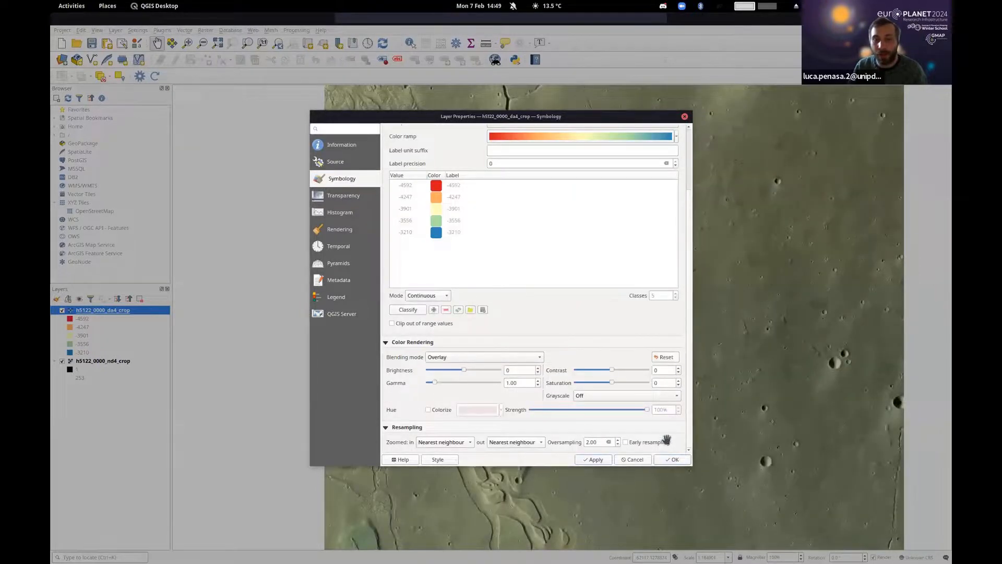
{"action": "left_click", "coordinate": [672, 459]}
- Examine the overlay-blended terrain around the channels and large crater, hiding and reshowing the h5122_0000_da4_crop layer to compare
{"action": "left_click_drag", "start_coordinate": [635, 345], "coordinate": [538, 233]}
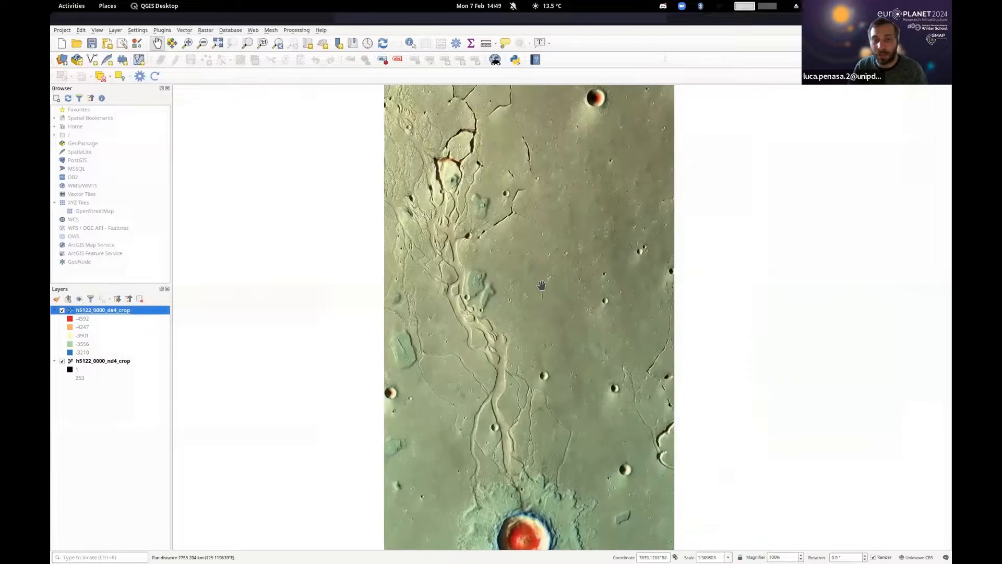
{"action": "scroll", "coordinate": [542, 280], "scroll_direction": "down", "scroll_amount": 1}
{"action": "left_click_drag", "start_coordinate": [532, 358], "coordinate": [493, 286]}
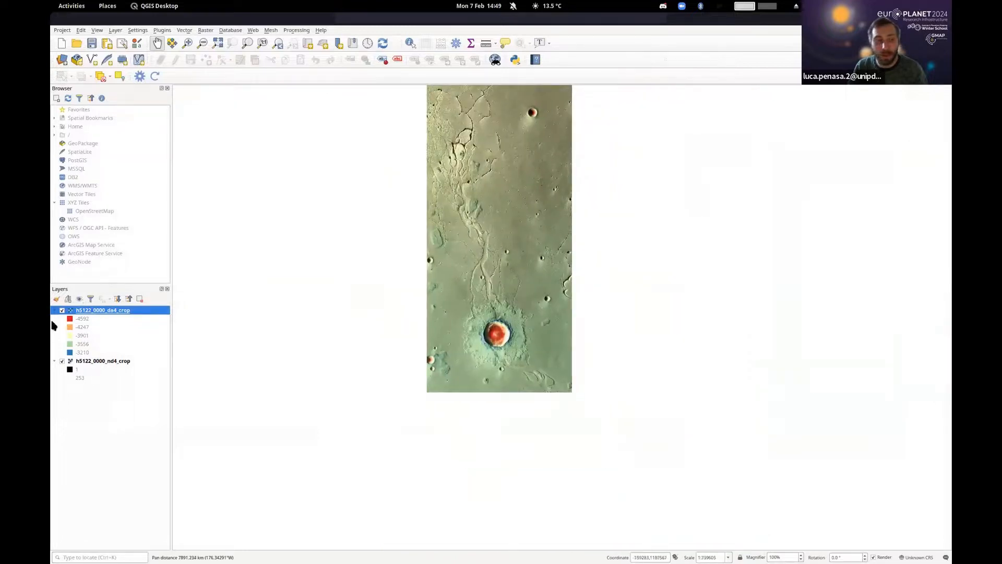
{"action": "left_click", "coordinate": [62, 310]}
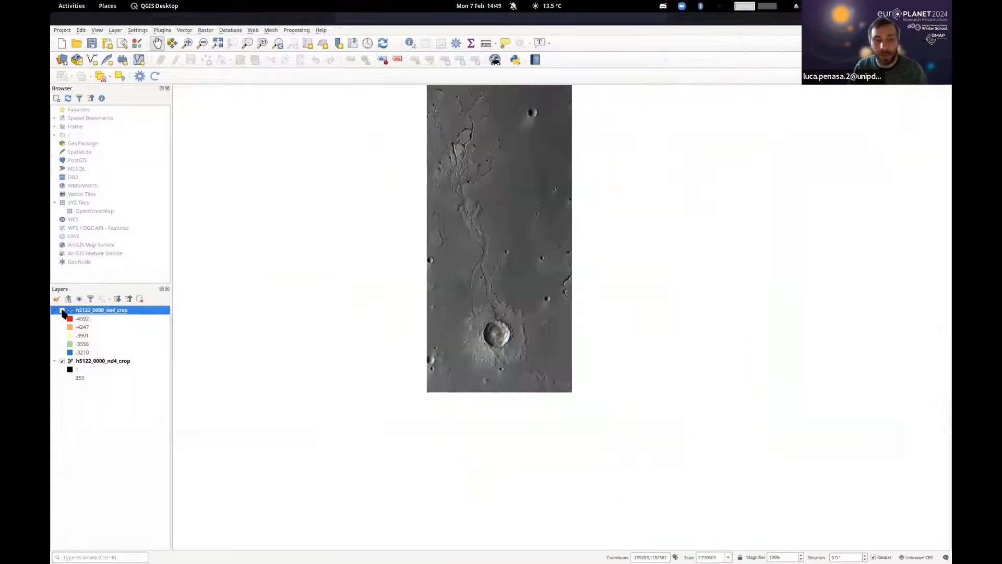
{"action": "left_click", "coordinate": [62, 310]}
{"action": "scroll", "coordinate": [509, 323], "scroll_direction": "up", "scroll_amount": 2}
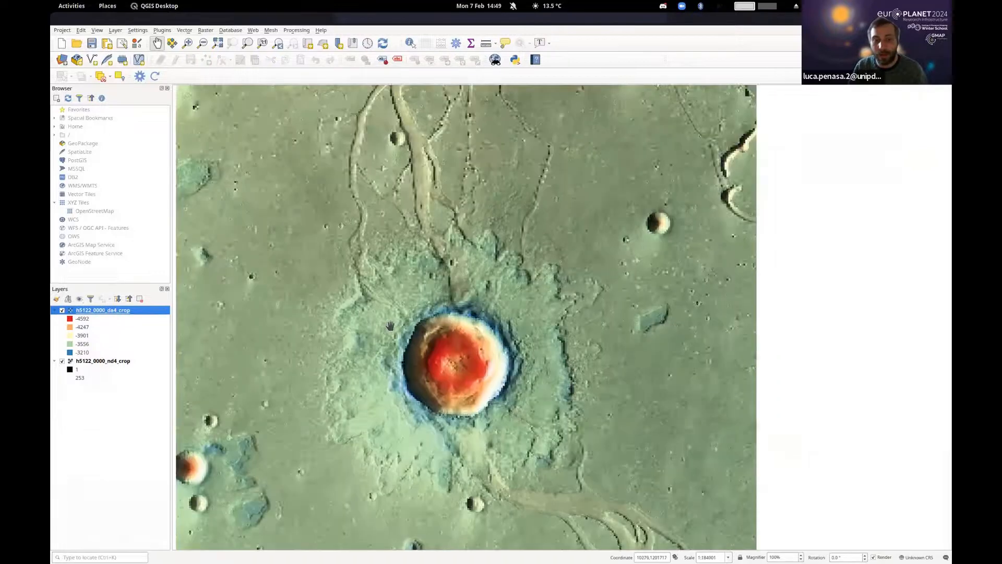
{"action": "scroll", "coordinate": [395, 328], "scroll_direction": "up", "scroll_amount": 2}
{"action": "left_click_drag", "start_coordinate": [512, 404], "coordinate": [467, 337]}
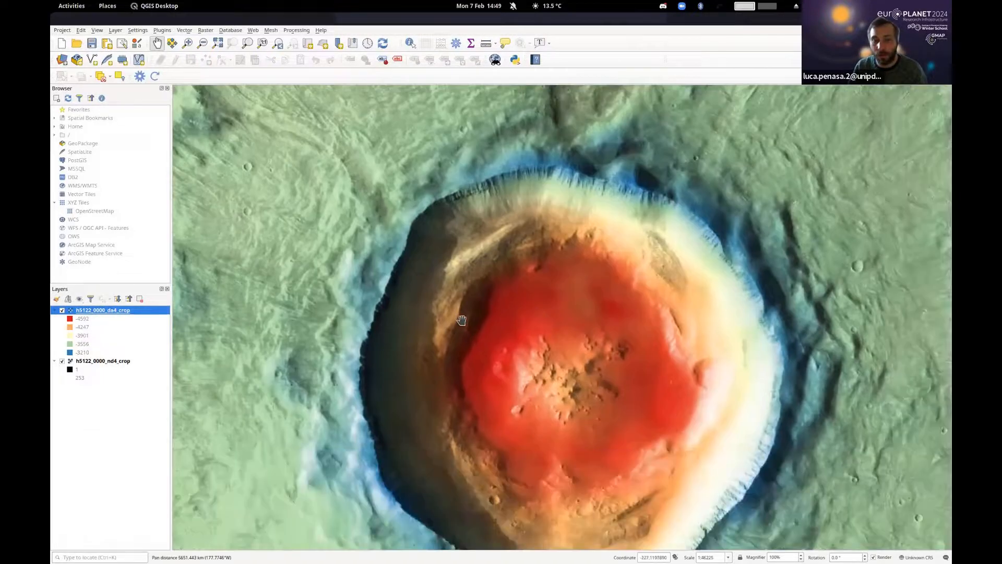
{"action": "scroll", "coordinate": [650, 311], "scroll_direction": "down", "scroll_amount": 2}
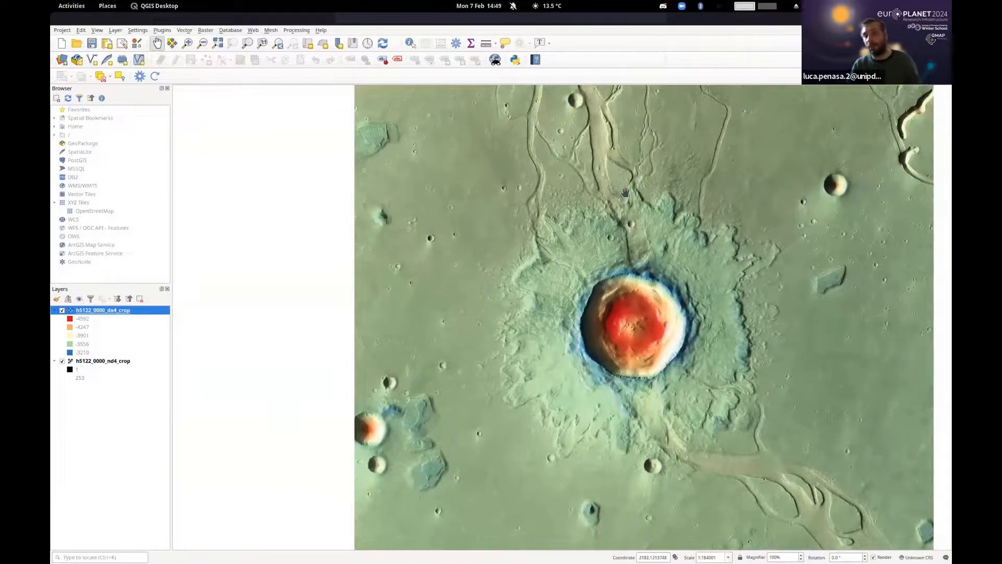
{"action": "scroll", "coordinate": [628, 157], "scroll_direction": "down", "scroll_amount": 1}
{"action": "left_click_drag", "start_coordinate": [630, 147], "coordinate": [478, 304]}
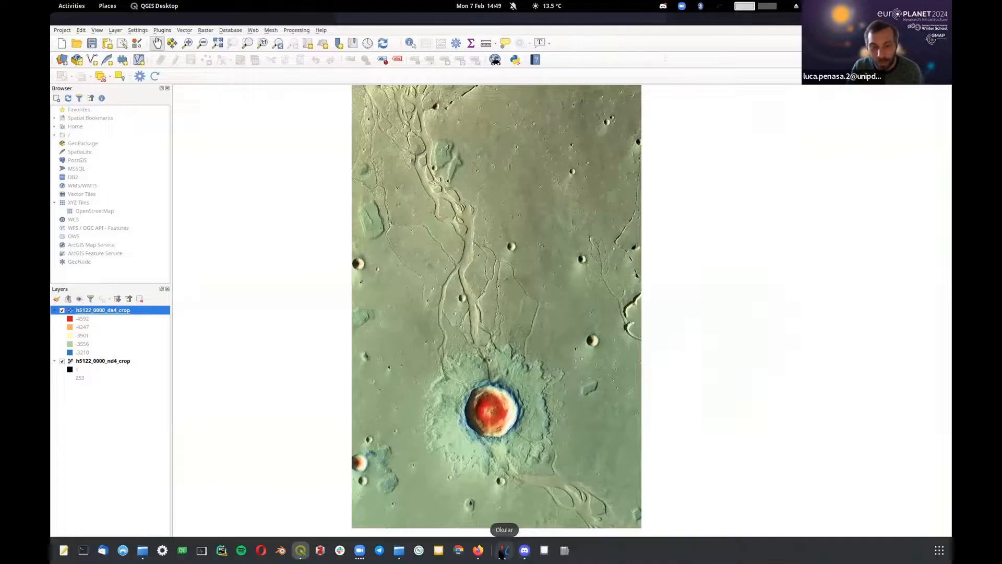
- Switch to Okular's topics.pdf to mark the raster loading and CRS topics, then return to QGIS
{"action": "left_click", "coordinate": [503, 550]}
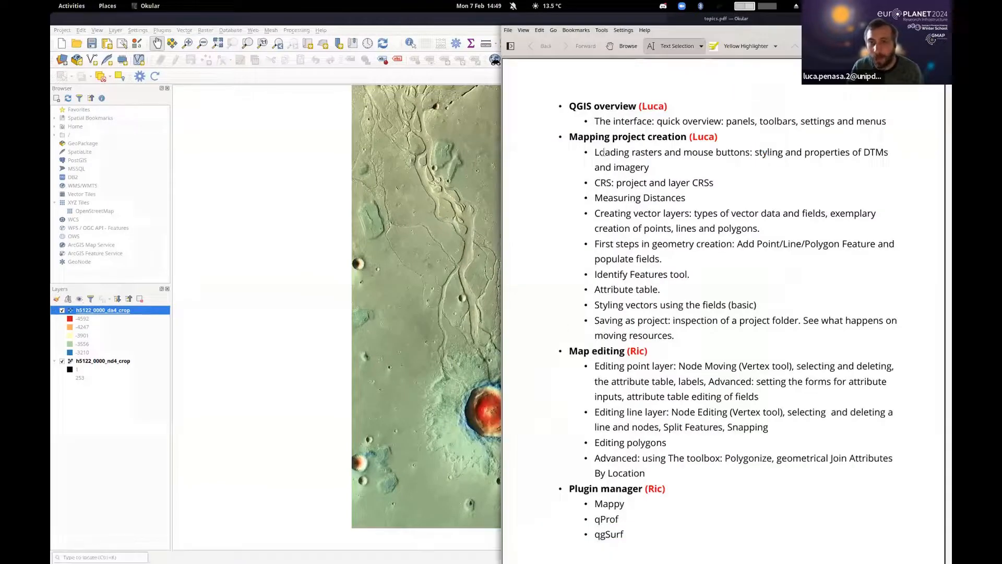
{"action": "left_click_drag", "start_coordinate": [593, 151], "coordinate": [657, 168]}
{"action": "left_click_drag", "start_coordinate": [589, 182], "coordinate": [717, 180]}
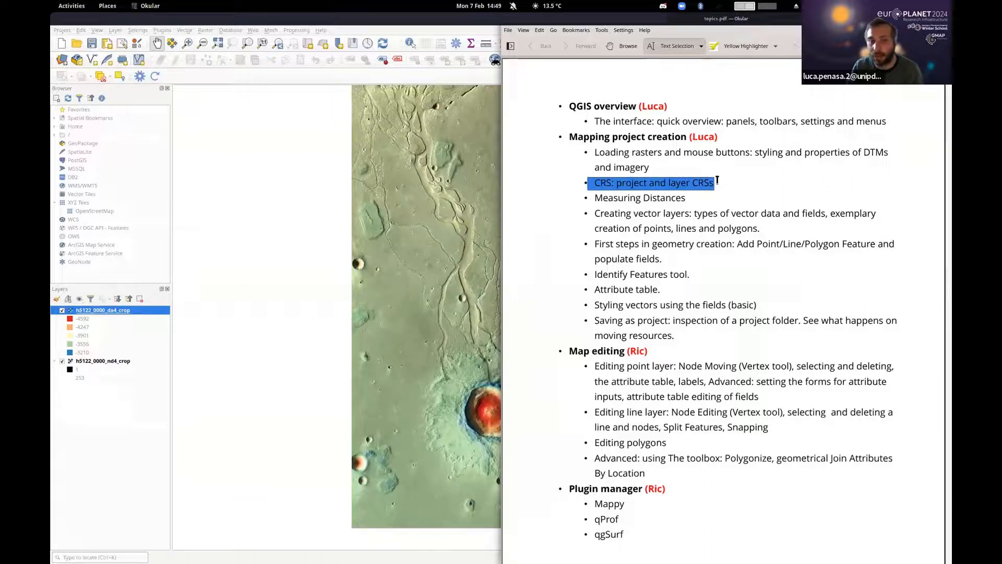
{"action": "left_click", "coordinate": [918, 19]}
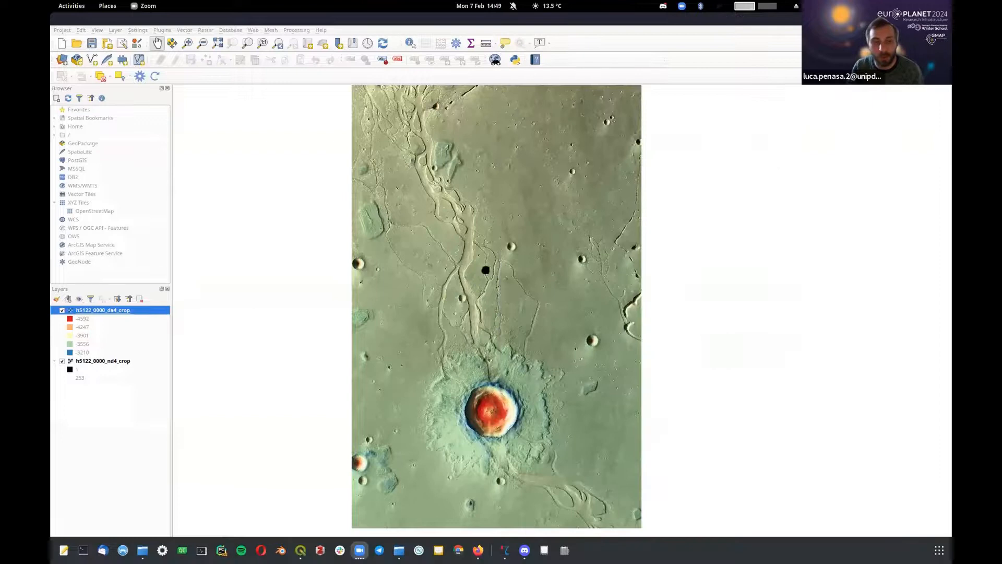
- Check which coordinate reference system is assigned to the h5122_0000_da4_crop layer and close the selector
{"action": "right_click", "coordinate": [123, 311]}
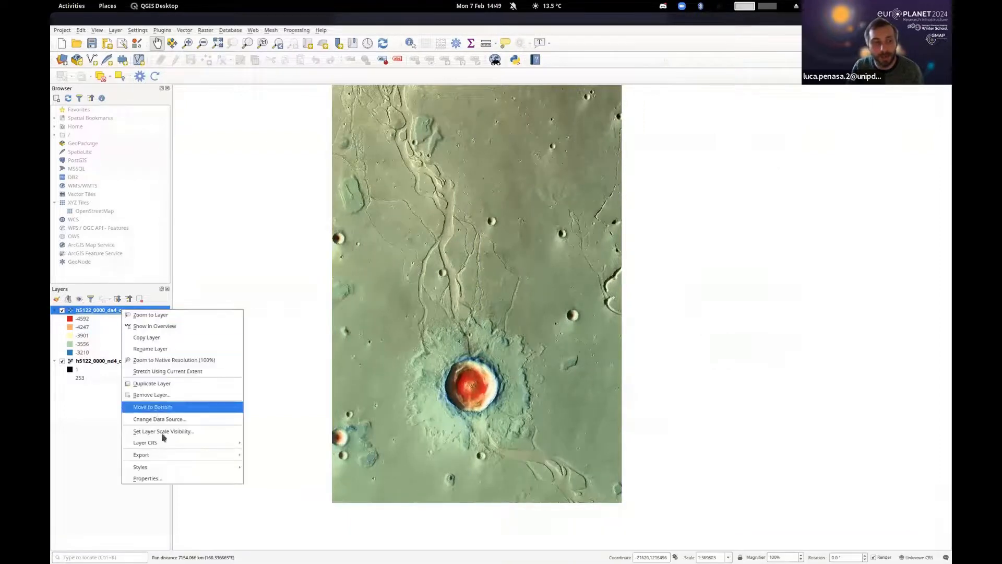
{"action": "mouse_move", "coordinate": [164, 444]}
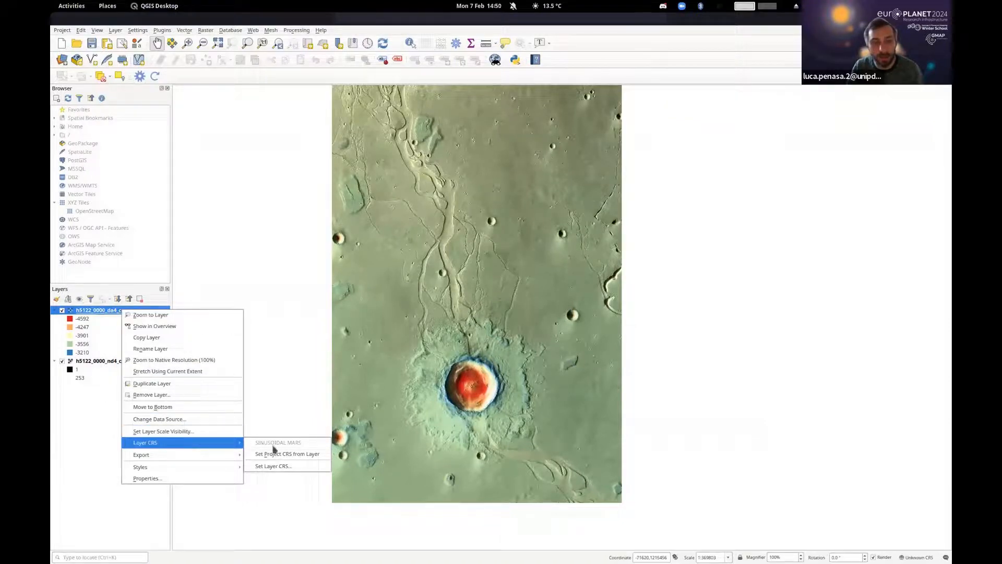
{"action": "left_click", "coordinate": [278, 466]}
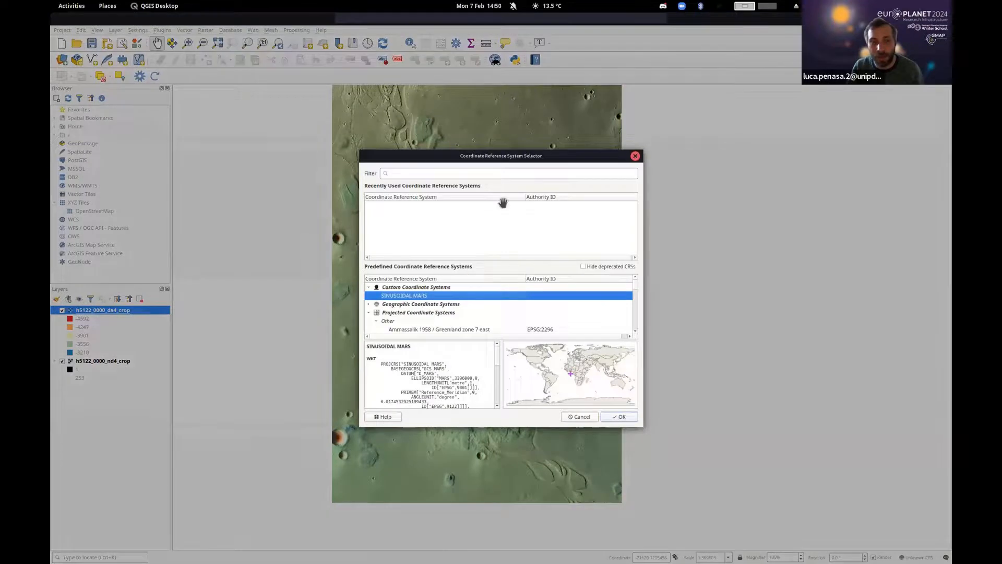
{"action": "key", "text": "Return"}
- Examine the layer's SINUSOIDAL MARS definition in an enlarged CRS selector, from WKT to the Proj4 radius and units, and accept it
{"action": "right_click", "coordinate": [128, 311]}
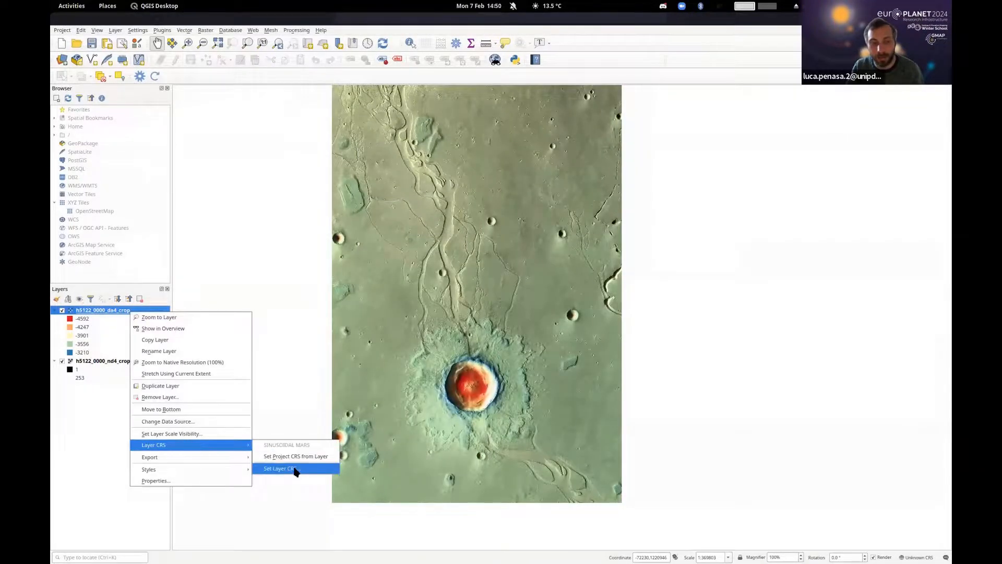
{"action": "left_click", "coordinate": [294, 469]}
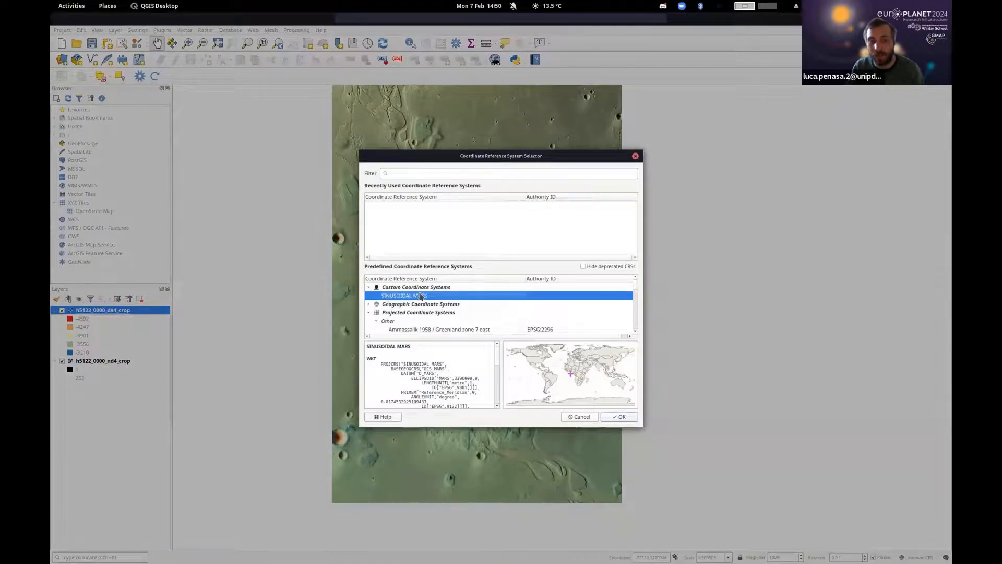
{"action": "left_click_drag", "start_coordinate": [643, 426], "coordinate": [672, 514]}
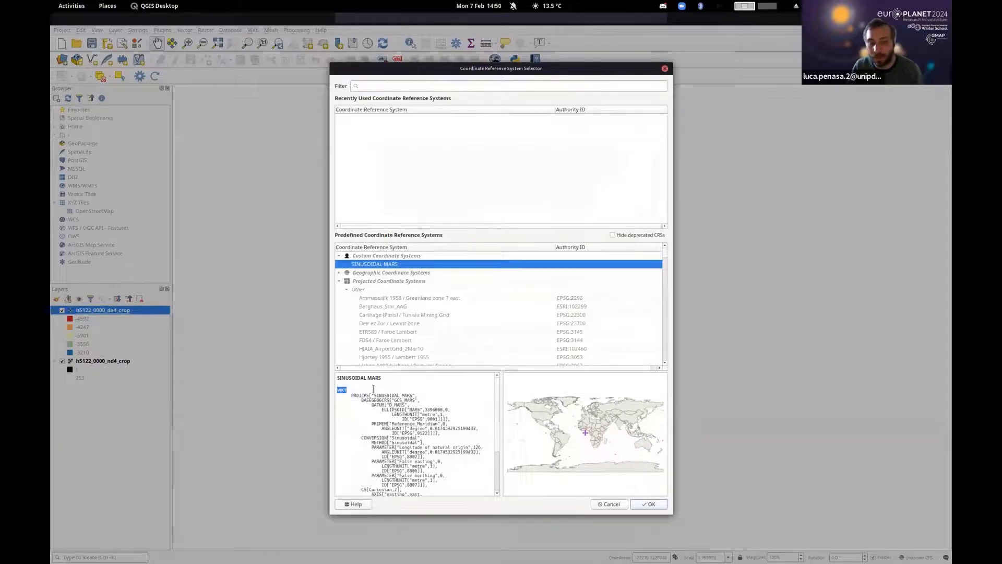
{"action": "scroll", "coordinate": [437, 404], "scroll_direction": "down", "scroll_amount": 5}
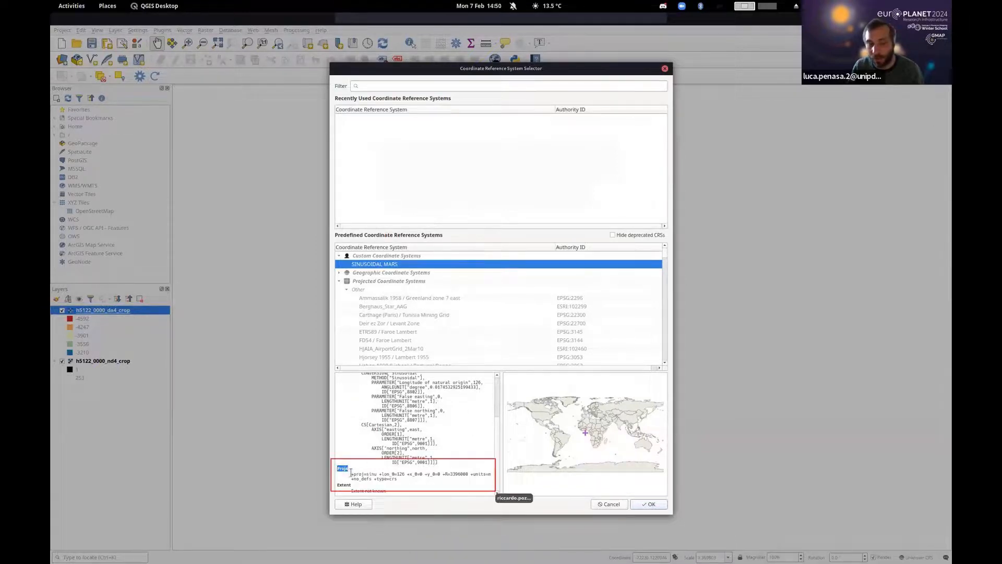
{"action": "left_click_drag", "start_coordinate": [350, 472], "coordinate": [468, 473]}
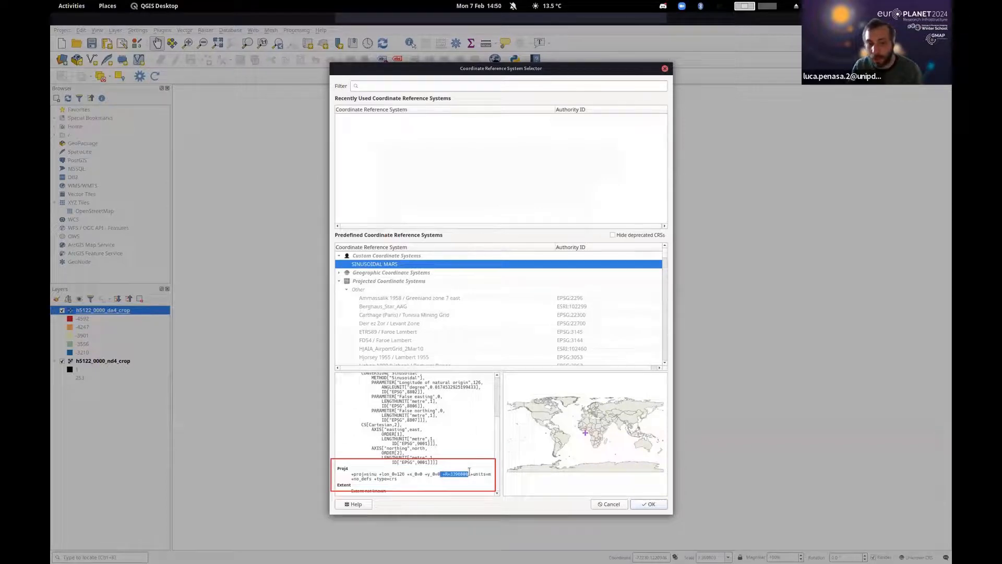
{"action": "left_click", "coordinate": [475, 473]}
{"action": "left_click_drag", "start_coordinate": [471, 474], "coordinate": [490, 473]}
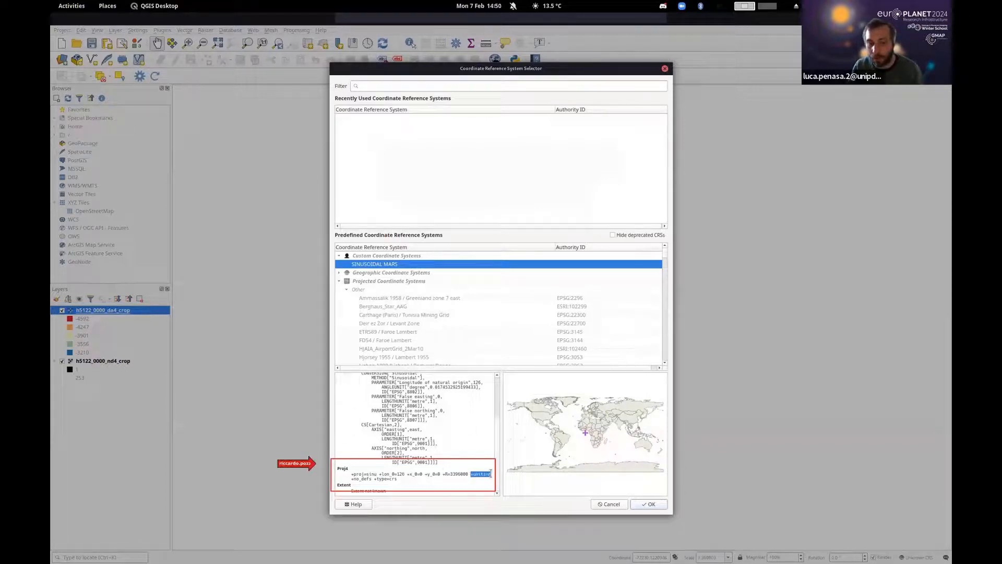
{"action": "left_click", "coordinate": [641, 505]}
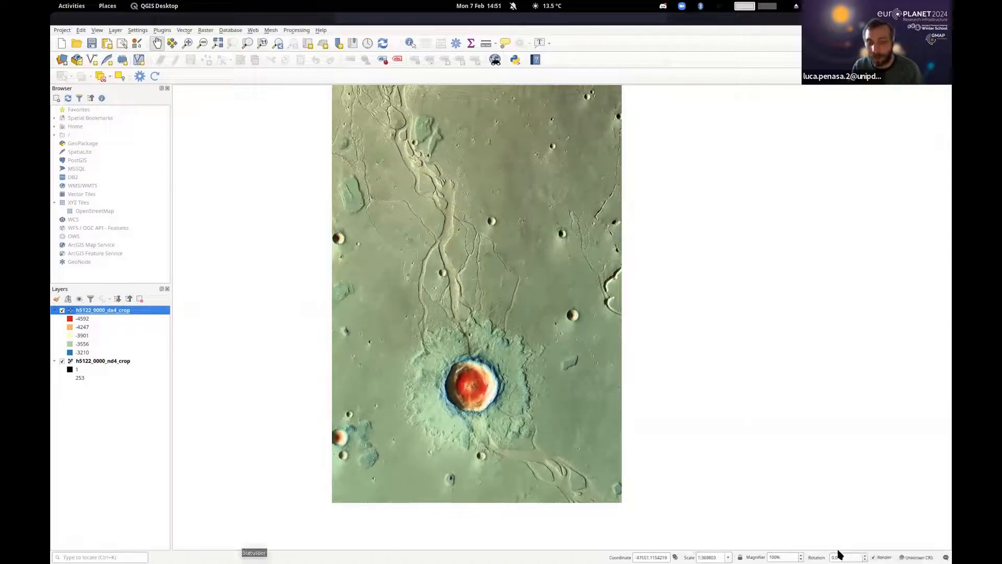
- View the project's coordinate reference system and close the project properties without changing anything
{"action": "left_click", "coordinate": [917, 556]}
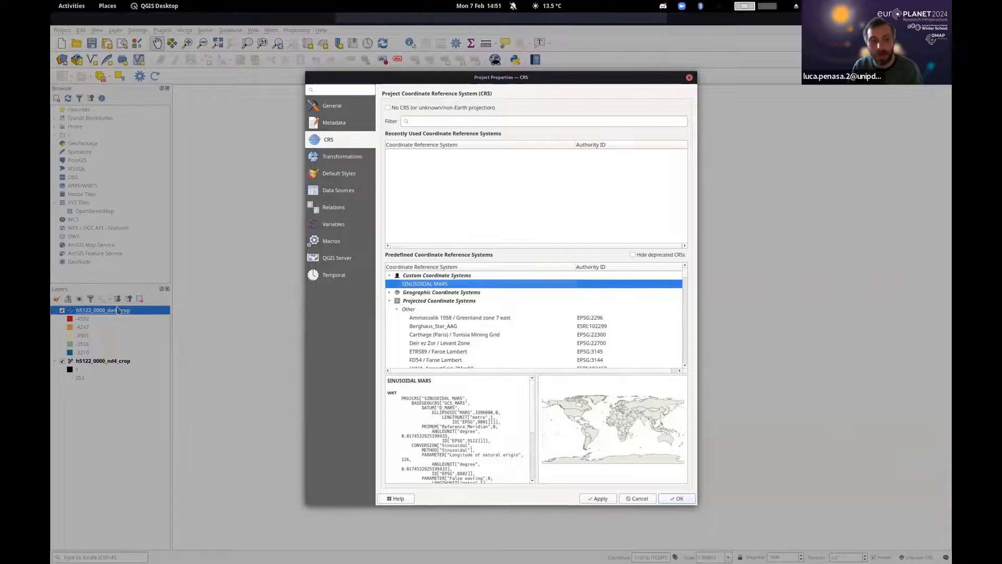
{"action": "left_click", "coordinate": [689, 77]}
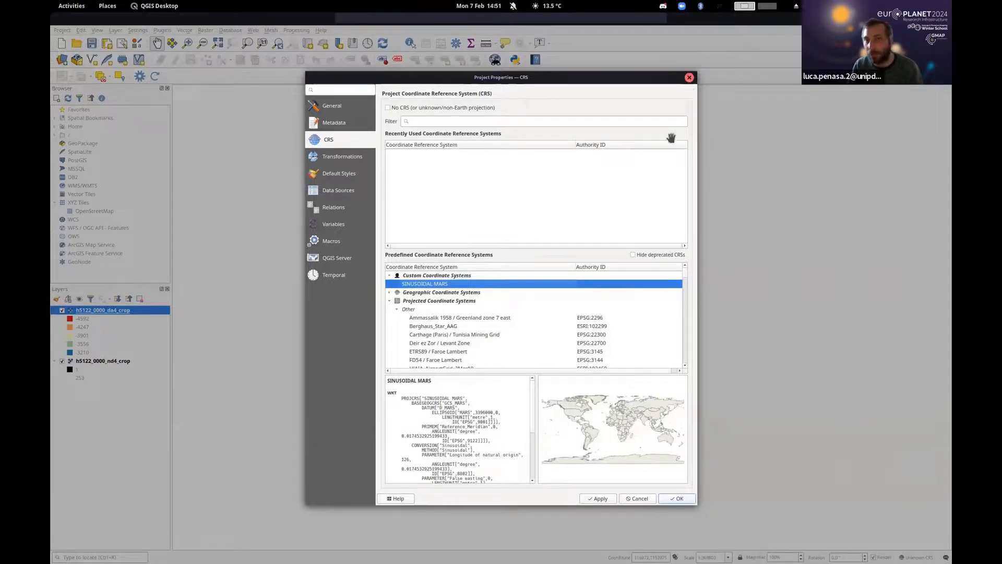
{"action": "left_click_drag", "start_coordinate": [644, 149], "coordinate": [651, 163]}
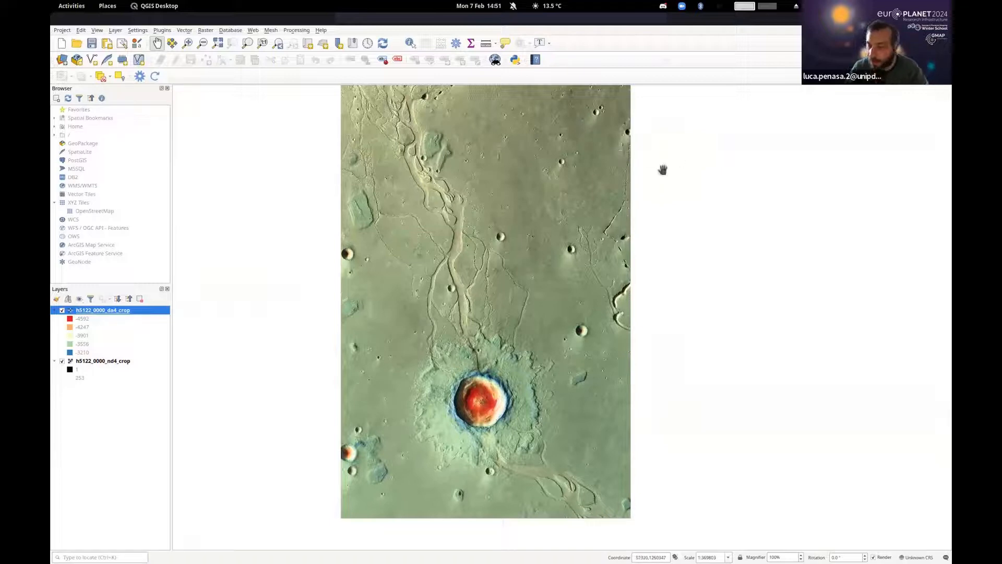
{"action": "left_click_drag", "start_coordinate": [399, 261], "coordinate": [405, 261]}
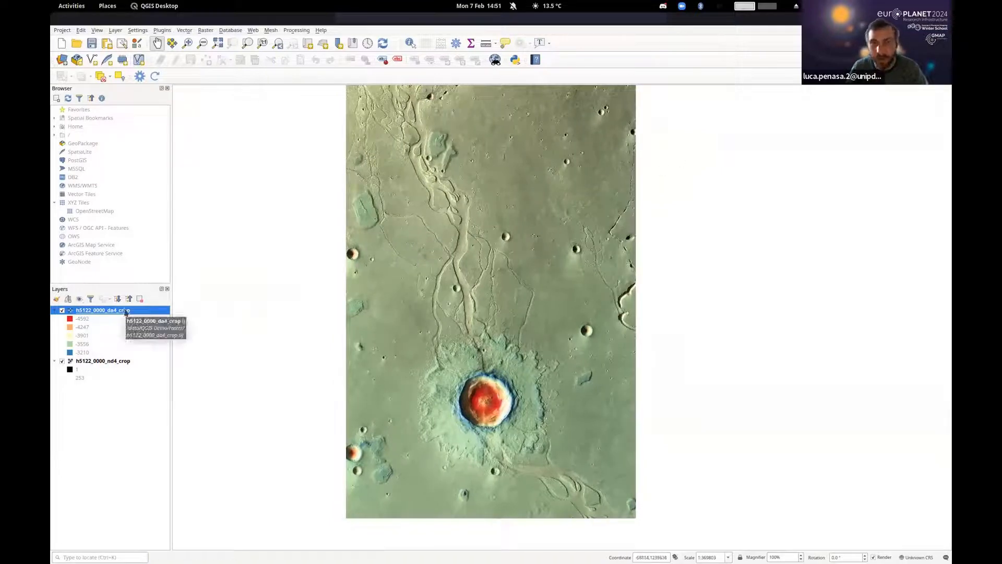
{"action": "left_click_drag", "start_coordinate": [400, 301], "coordinate": [460, 301]}
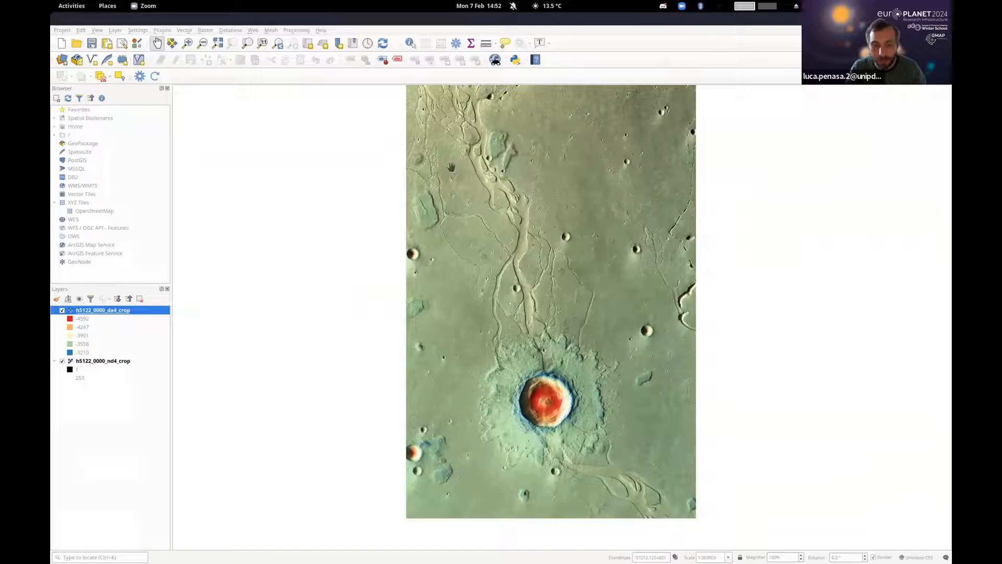
- Switch to Okular's topics.pdf and highlight the Measuring Distances topic
{"action": "left_click", "coordinate": [428, 525]}
{"action": "mouse_move", "coordinate": [469, 553]}
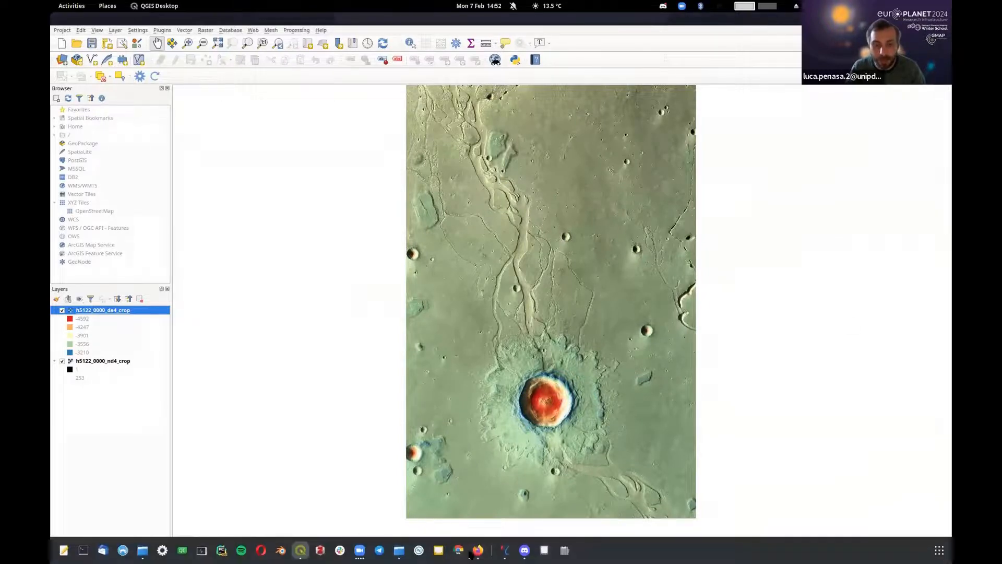
{"action": "left_click", "coordinate": [504, 550]}
{"action": "left_click_drag", "start_coordinate": [594, 200], "coordinate": [685, 201]}
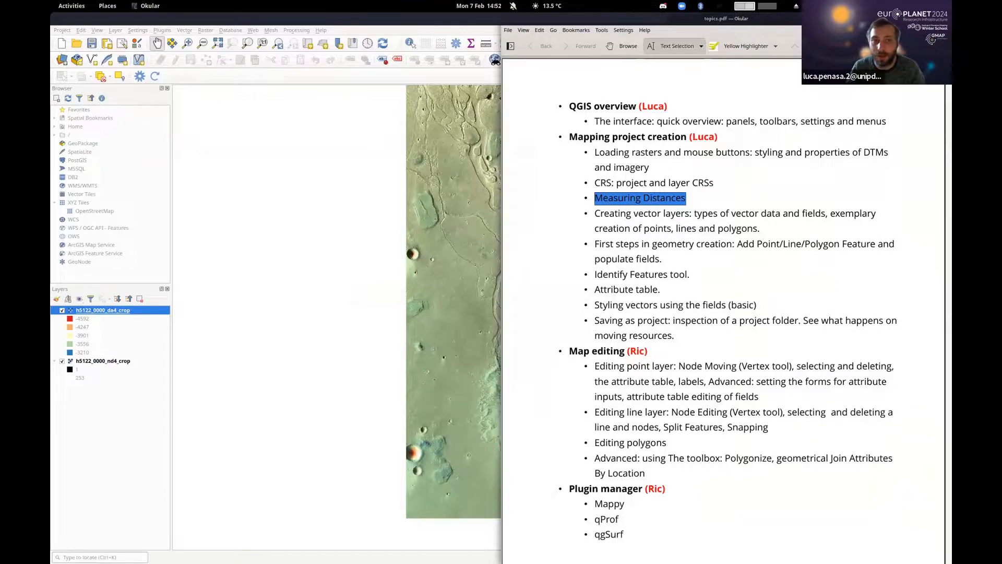
- Return to QGIS, start the line measurement with its window moved off the map, and choose Cartesian calculation
{"action": "left_click", "coordinate": [921, 19]}
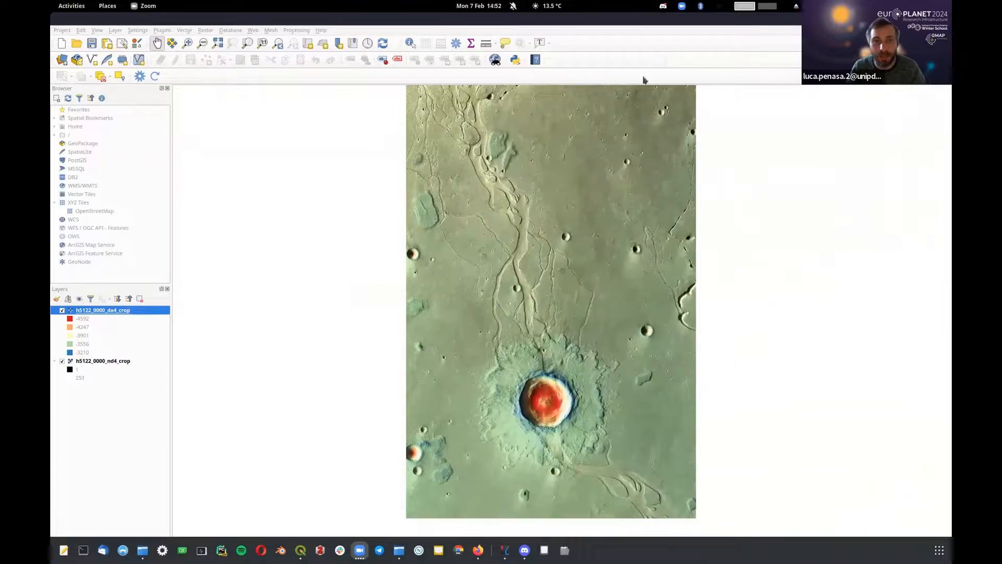
{"action": "left_click", "coordinate": [487, 44]}
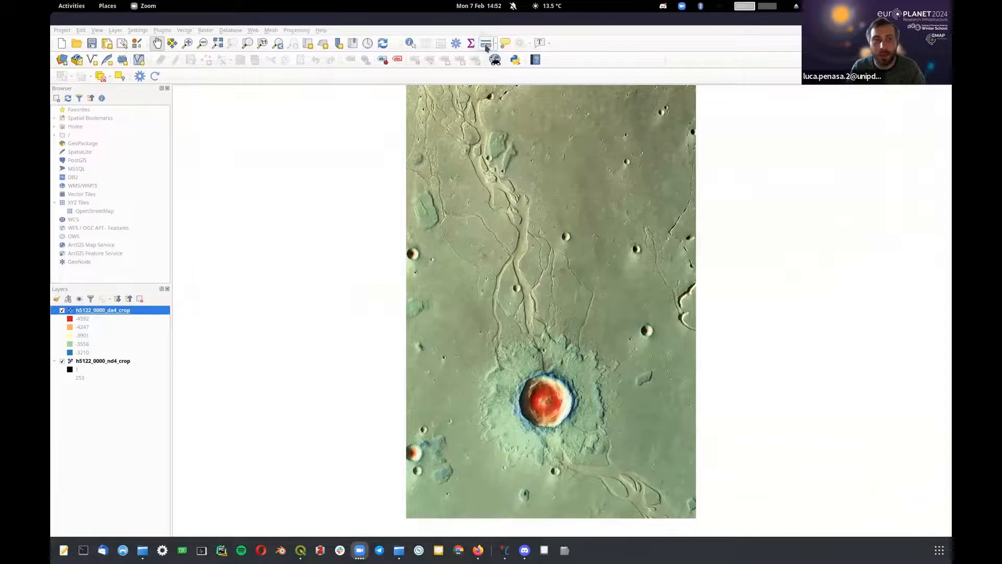
{"action": "left_click_drag", "start_coordinate": [611, 112], "coordinate": [821, 85]}
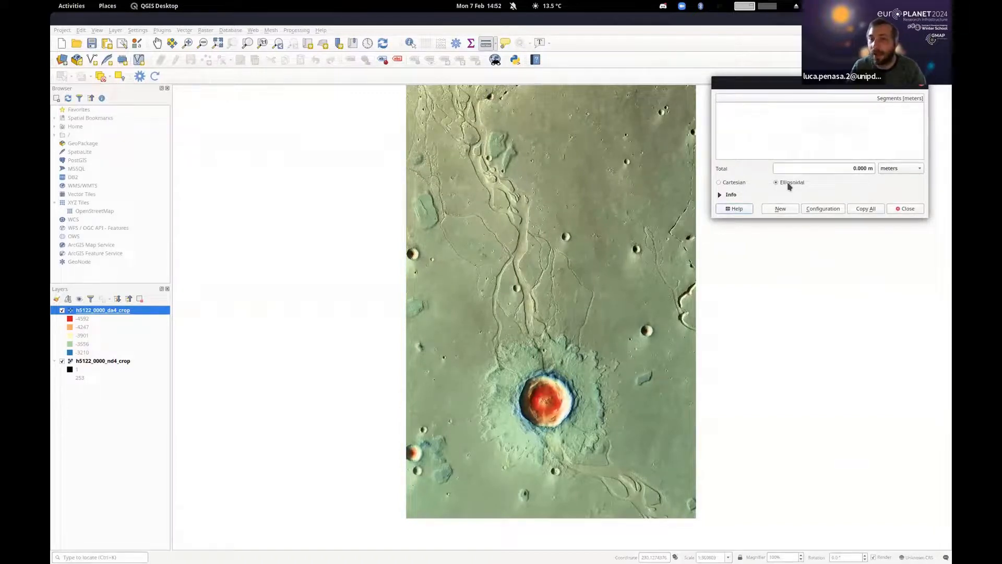
{"action": "left_click", "coordinate": [727, 184]}
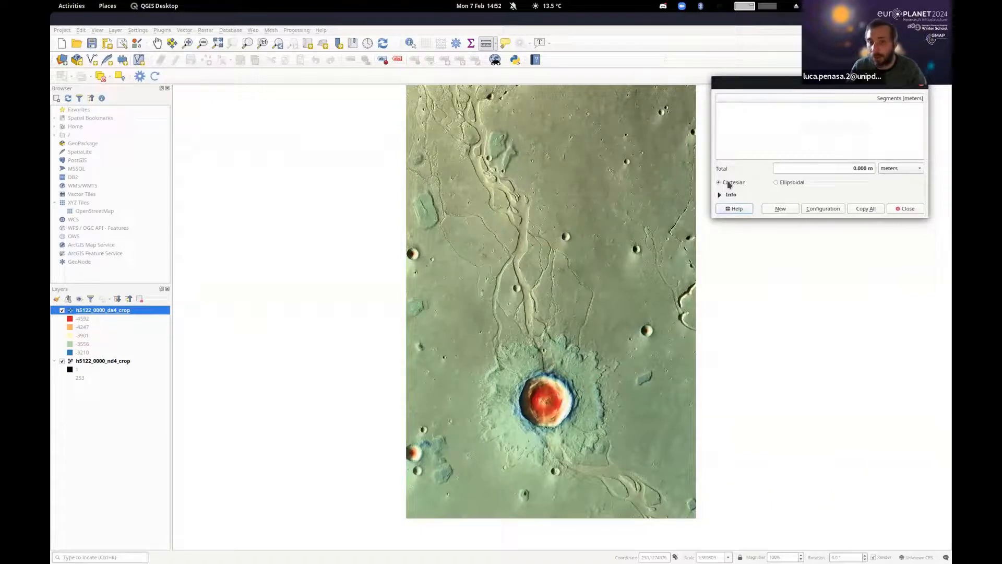
- Measure the large crater's diameter from its southwest rim to its northeast rim and set the units to kilometers
{"action": "scroll", "coordinate": [516, 417], "scroll_direction": "up", "scroll_amount": 2}
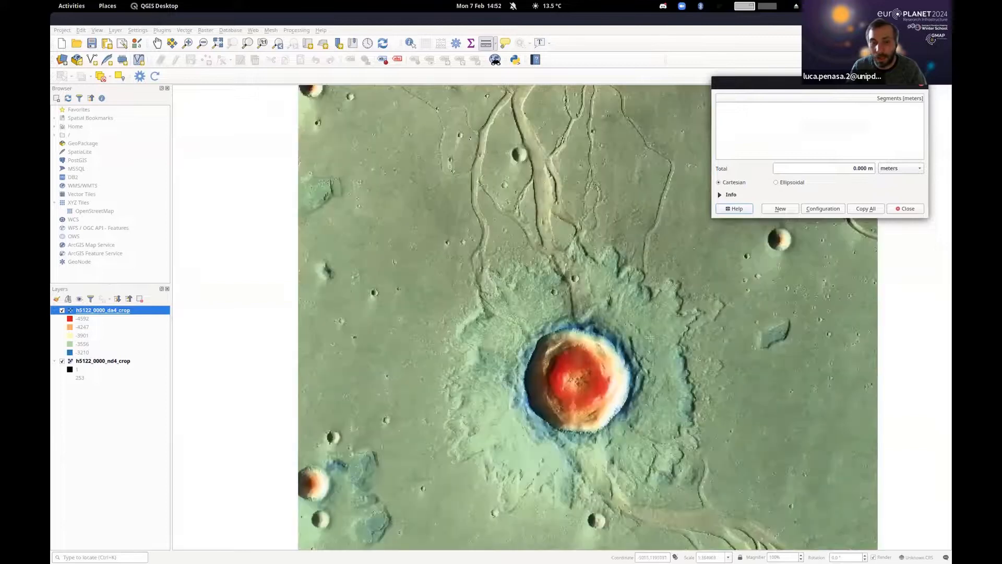
{"action": "left_click_drag", "start_coordinate": [540, 342], "coordinate": [397, 346]}
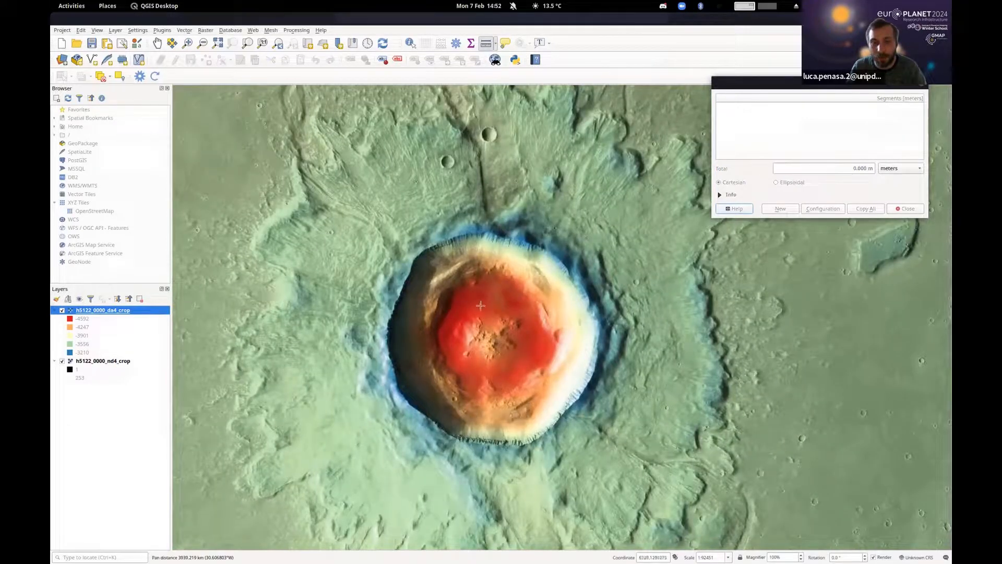
{"action": "left_click", "coordinate": [404, 398]}
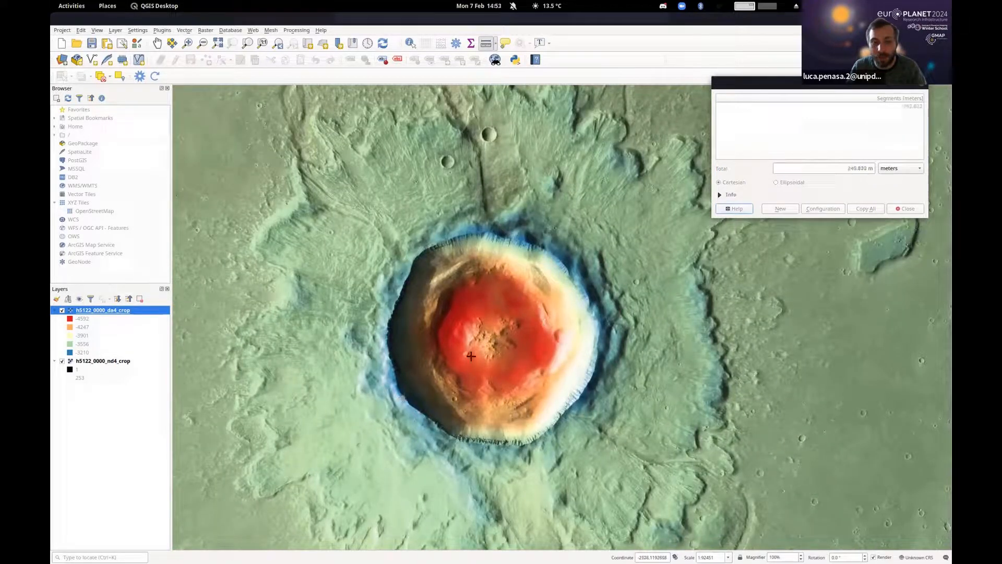
{"action": "left_click", "coordinate": [563, 264]}
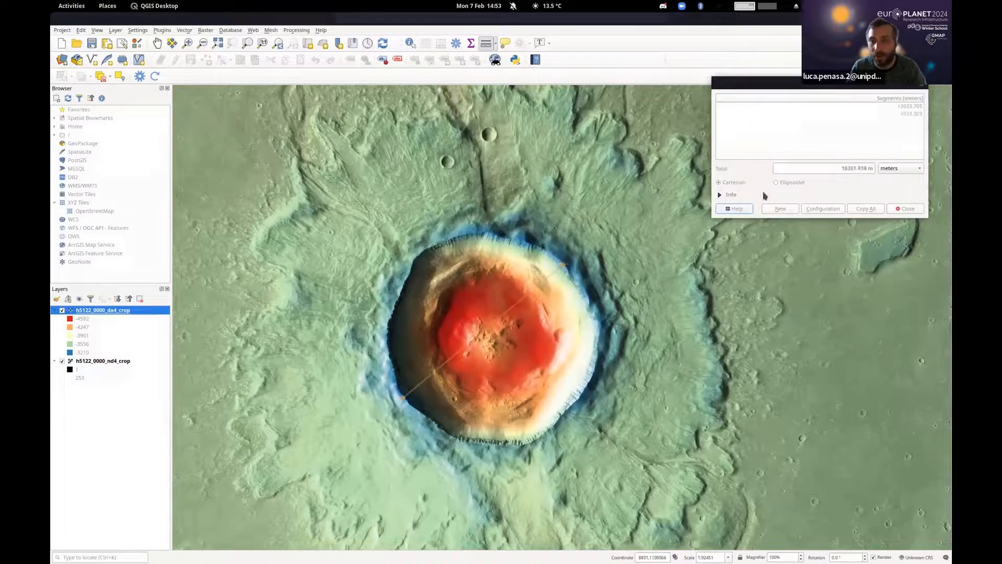
{"action": "left_click", "coordinate": [900, 171]}
{"action": "left_click", "coordinate": [896, 178]}
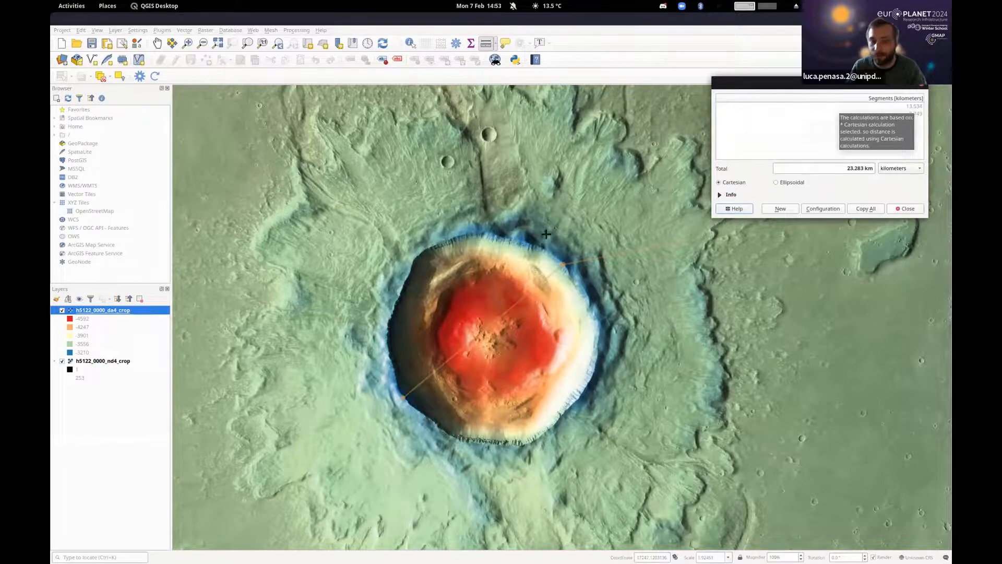
- Start a new measurement across the large crater from its northwest rim to its southeast rim
{"action": "key", "text": "Escape"}
{"action": "left_click", "coordinate": [419, 252]}
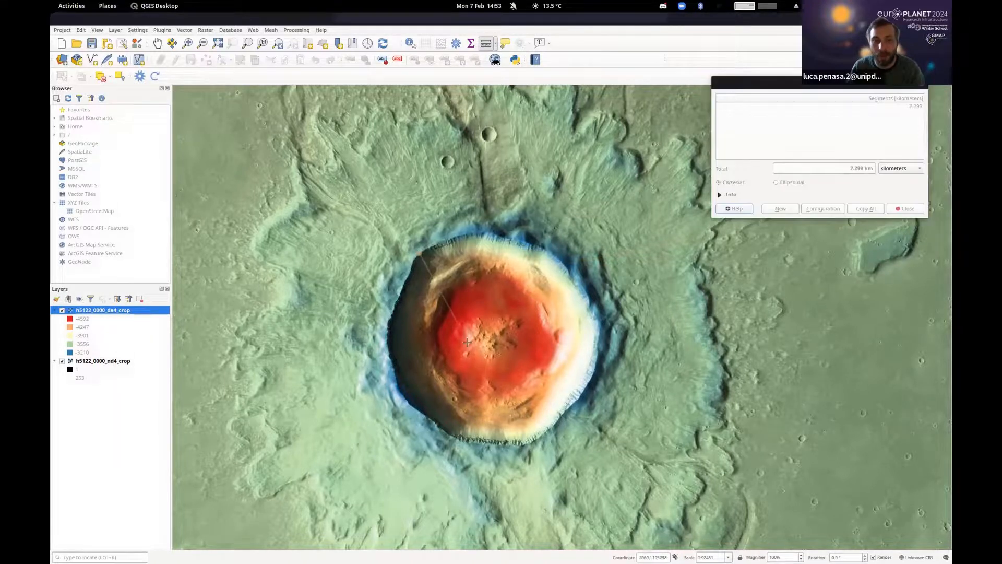
{"action": "left_click", "coordinate": [563, 413]}
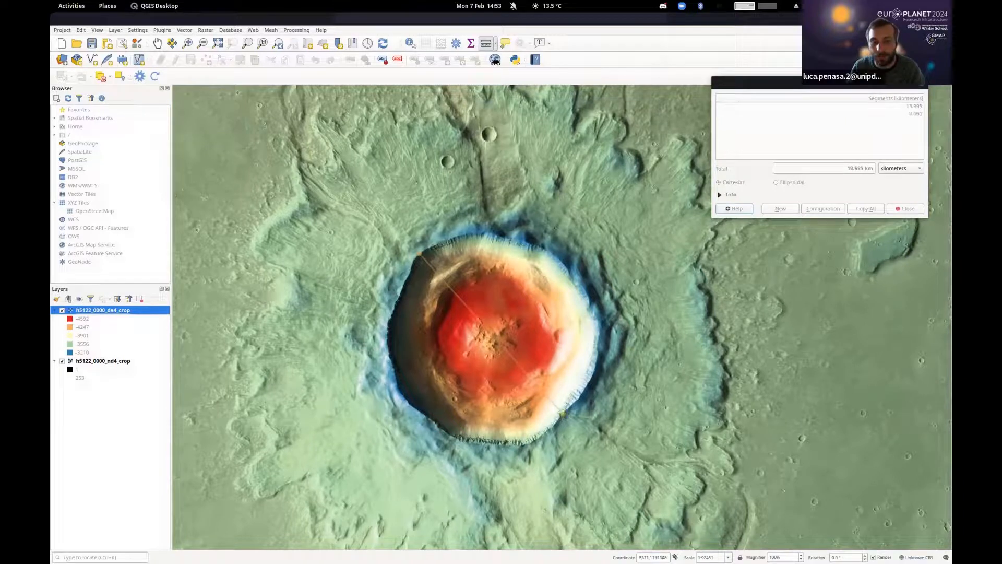
- Measure the channel's length as a multi-segment path from the north of the image down to the large crater's rim
{"action": "scroll", "coordinate": [615, 408], "scroll_direction": "down", "scroll_amount": 2}
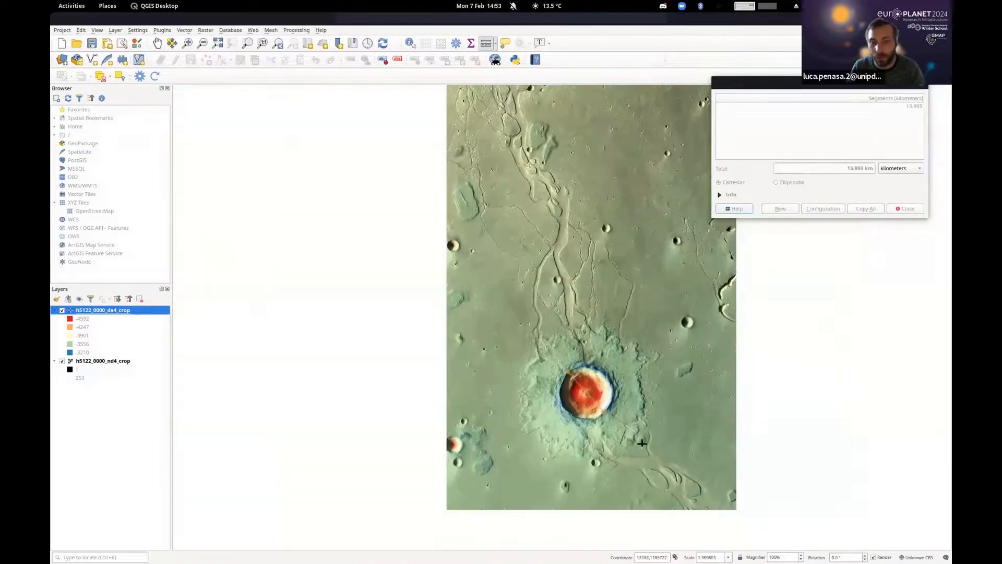
{"action": "scroll", "coordinate": [638, 396], "scroll_direction": "down", "scroll_amount": 1}
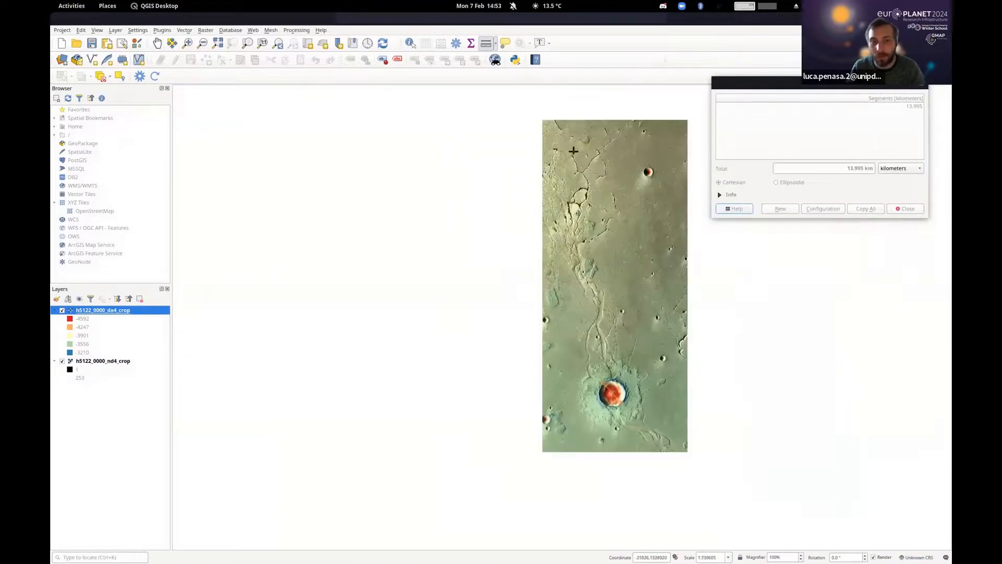
{"action": "left_click", "coordinate": [574, 232]}
{"action": "left_click", "coordinate": [593, 300]}
{"action": "left_click", "coordinate": [601, 340]}
{"action": "left_click", "coordinate": [605, 351]}
{"action": "left_click", "coordinate": [613, 371]}
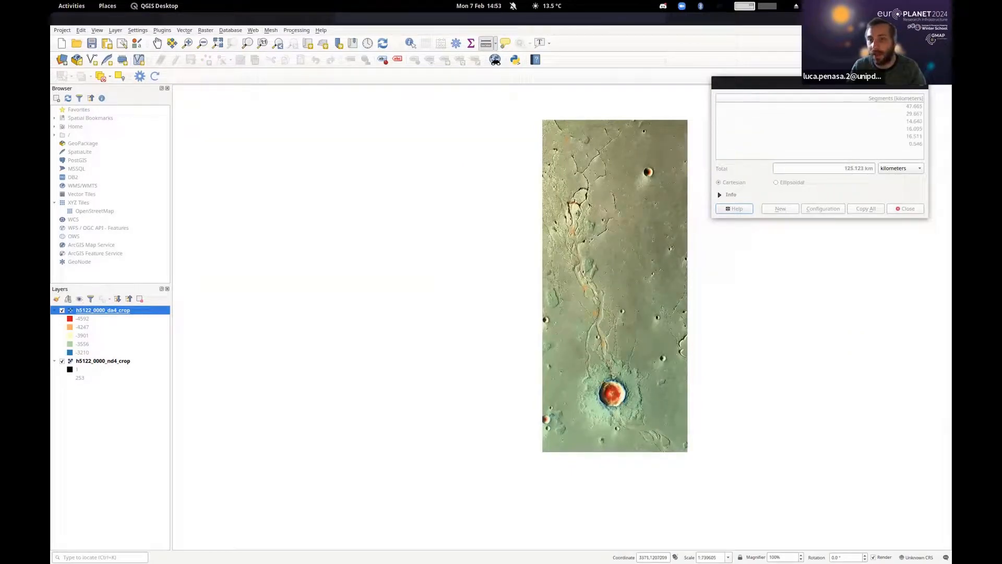
{"action": "right_click", "coordinate": [612, 371]}
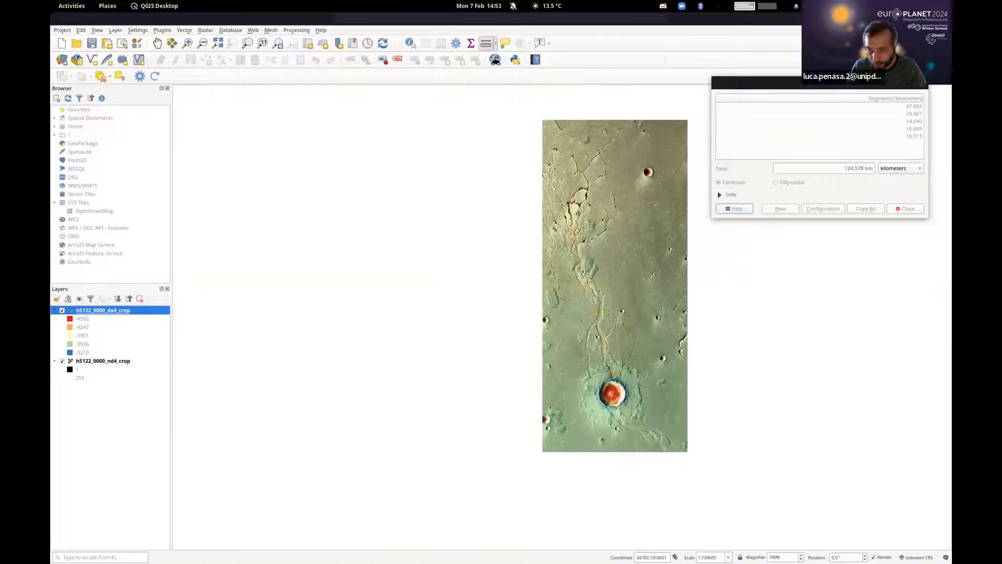
- Compare the channel's Ellipsoidal length with its Cartesian length, leave Cartesian selected, and close the measurement
{"action": "left_click", "coordinate": [786, 179]}
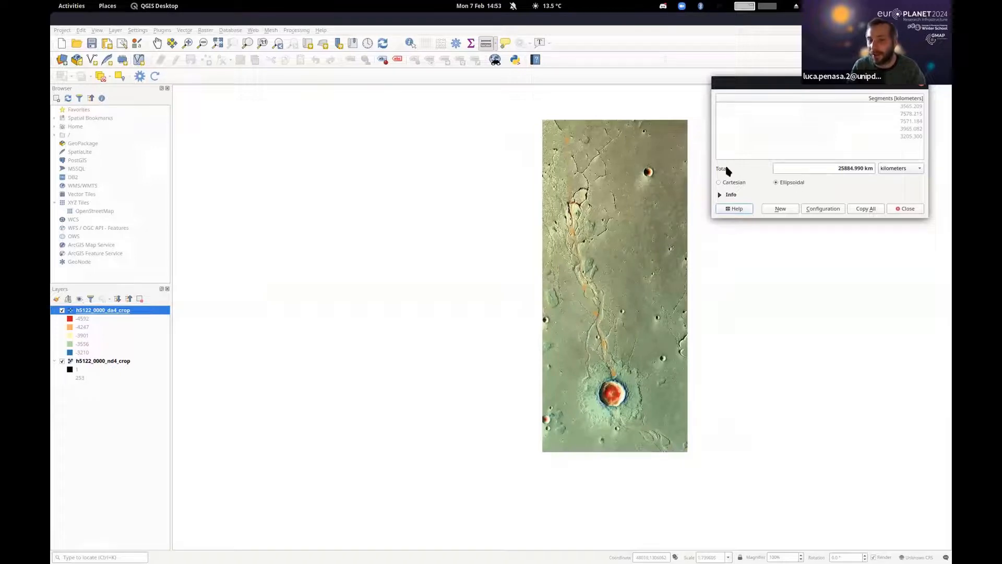
{"action": "left_click", "coordinate": [735, 182]}
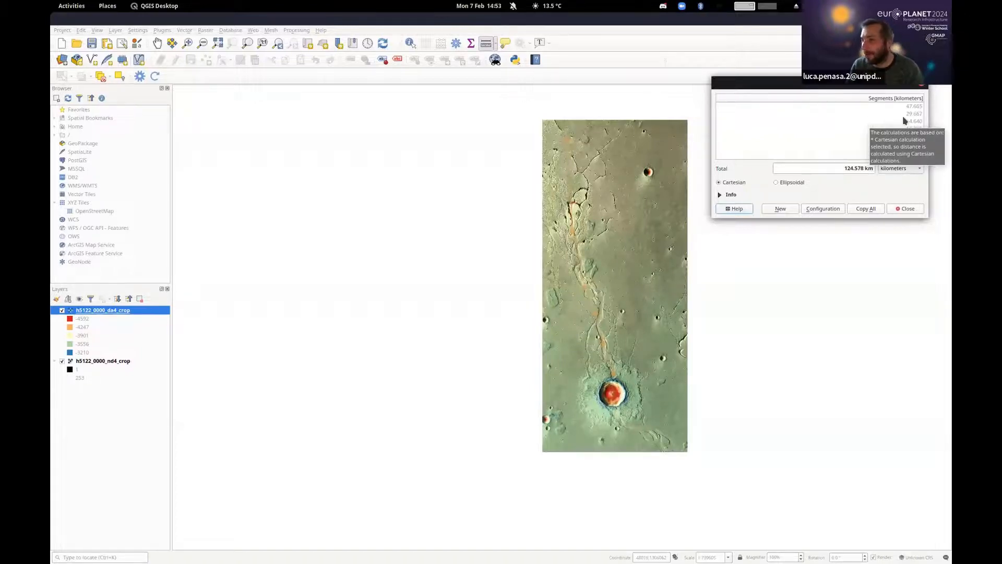
{"action": "left_click", "coordinate": [922, 86]}
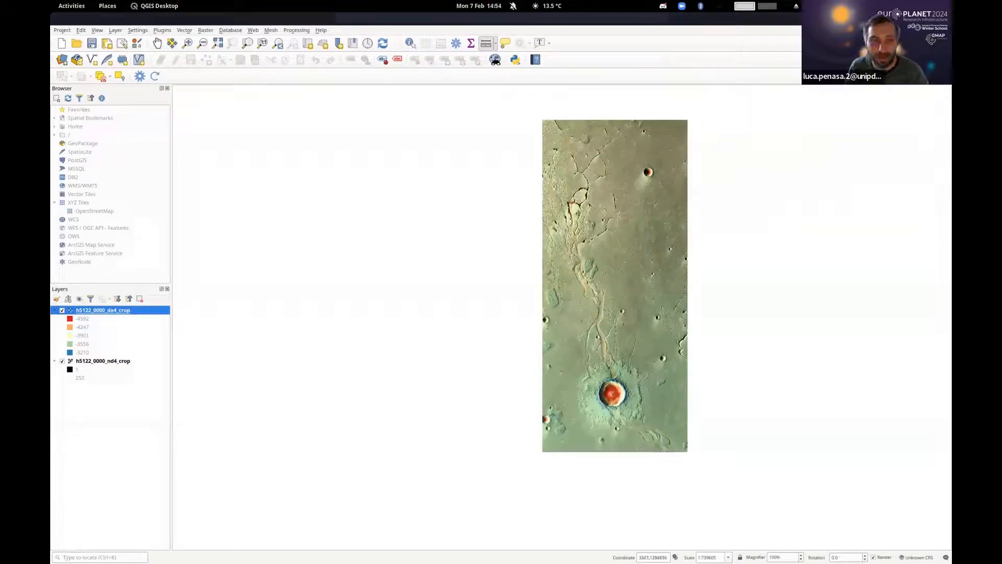
- Switch to Okular's topics.pdf and highlight the words "Creating vector layers:" in the topic list
{"action": "scroll", "coordinate": [621, 219], "scroll_direction": "up", "scroll_amount": 1}
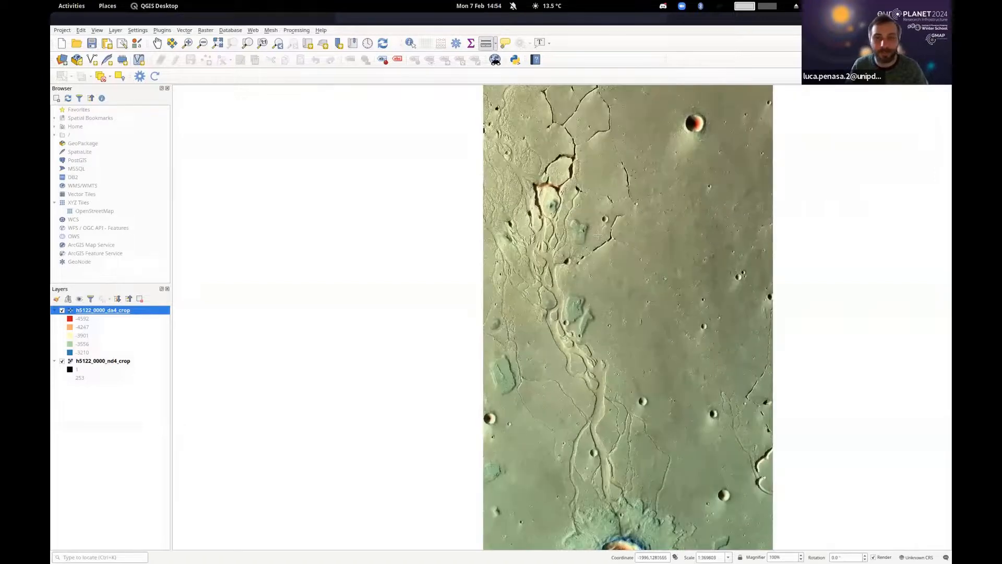
{"action": "left_click_drag", "start_coordinate": [536, 88], "coordinate": [437, 79]}
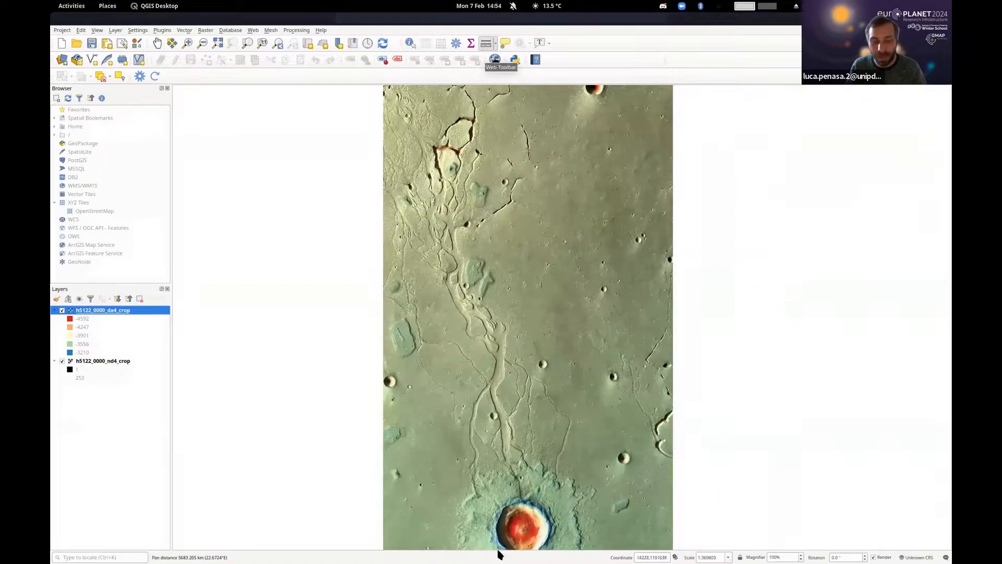
{"action": "mouse_move", "coordinate": [564, 553]}
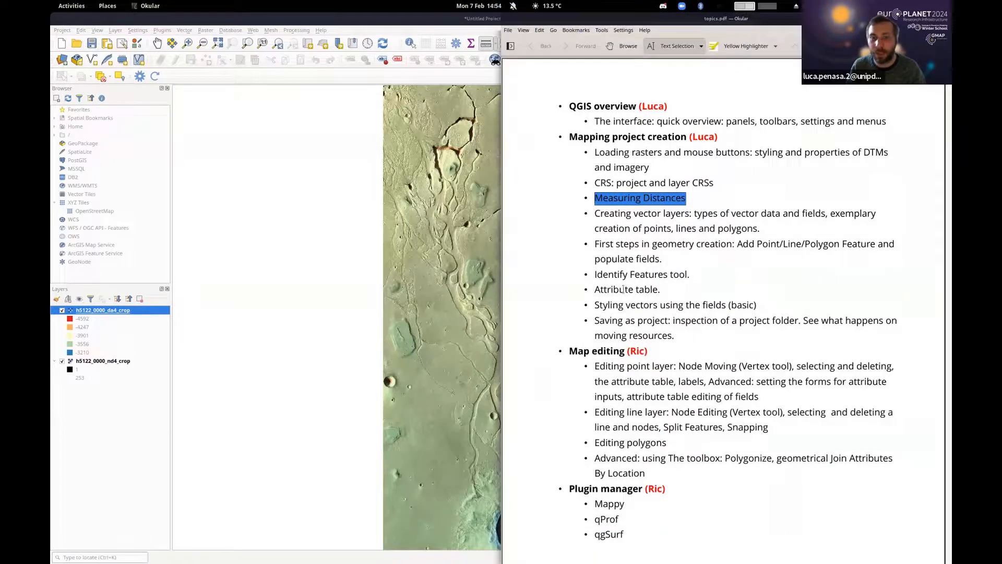
{"action": "left_click_drag", "start_coordinate": [592, 217], "coordinate": [688, 218]}
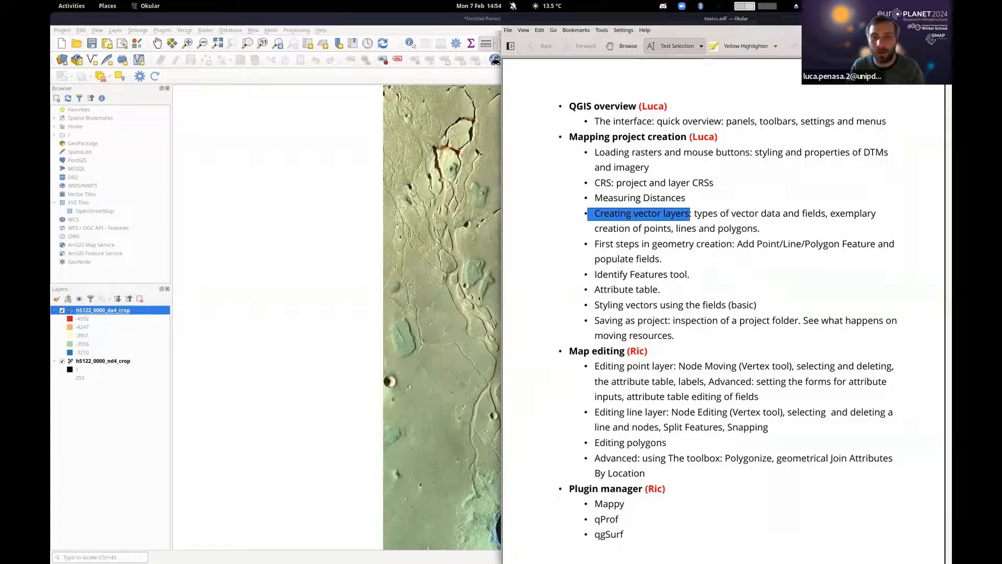
{"action": "left_click", "coordinate": [590, 211]}
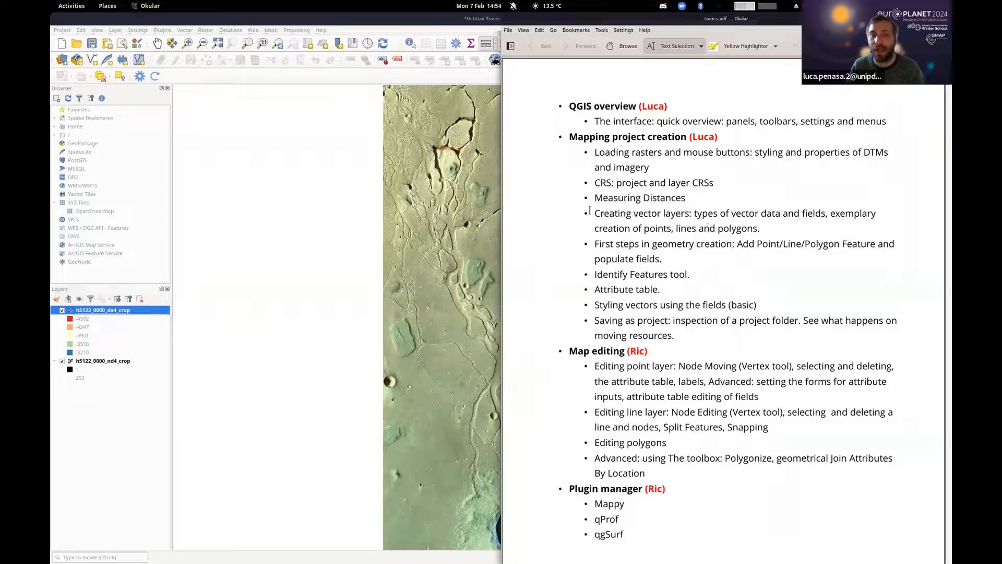
{"action": "left_click_drag", "start_coordinate": [595, 213], "coordinate": [692, 214]}
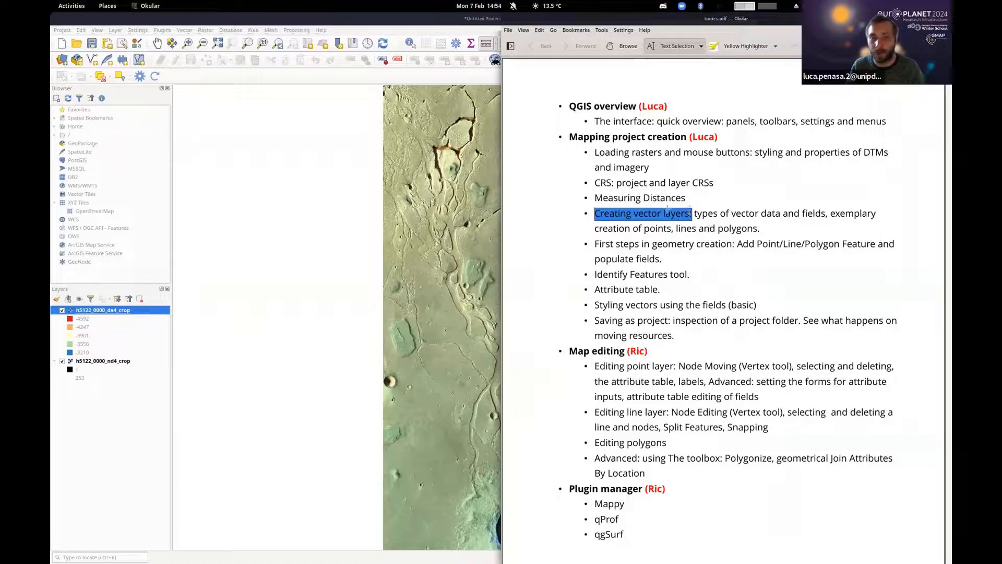
- Return to QGIS and start creating a new GeoPackage layer
{"action": "left_click", "coordinate": [393, 19]}
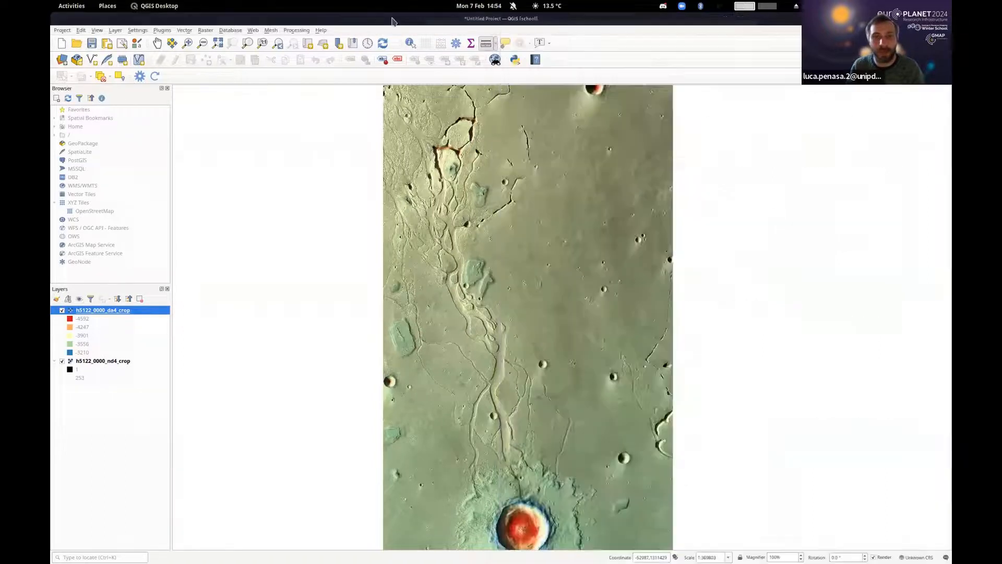
{"action": "left_click", "coordinate": [112, 31]}
{"action": "left_click", "coordinate": [112, 31]}
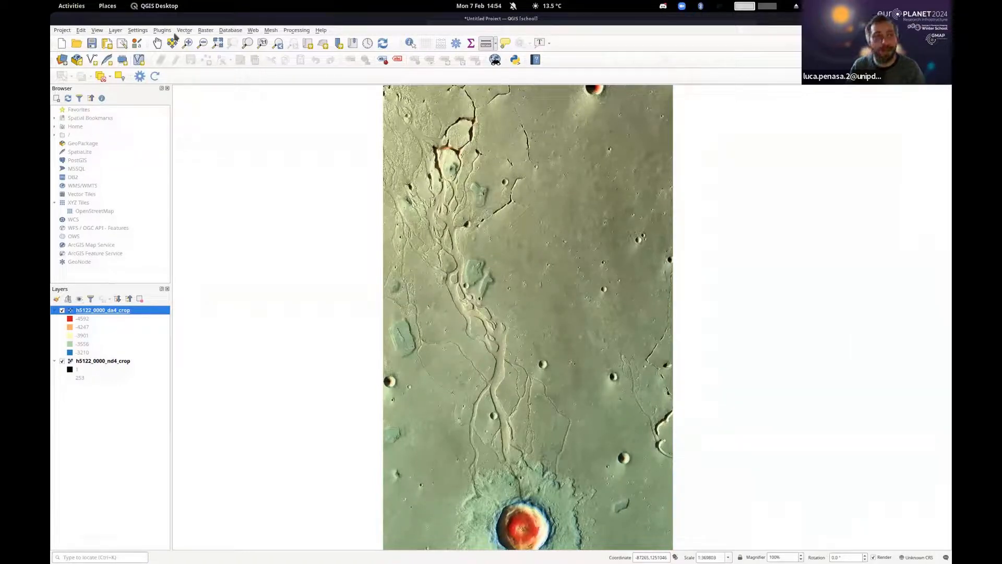
{"action": "left_click", "coordinate": [112, 33]}
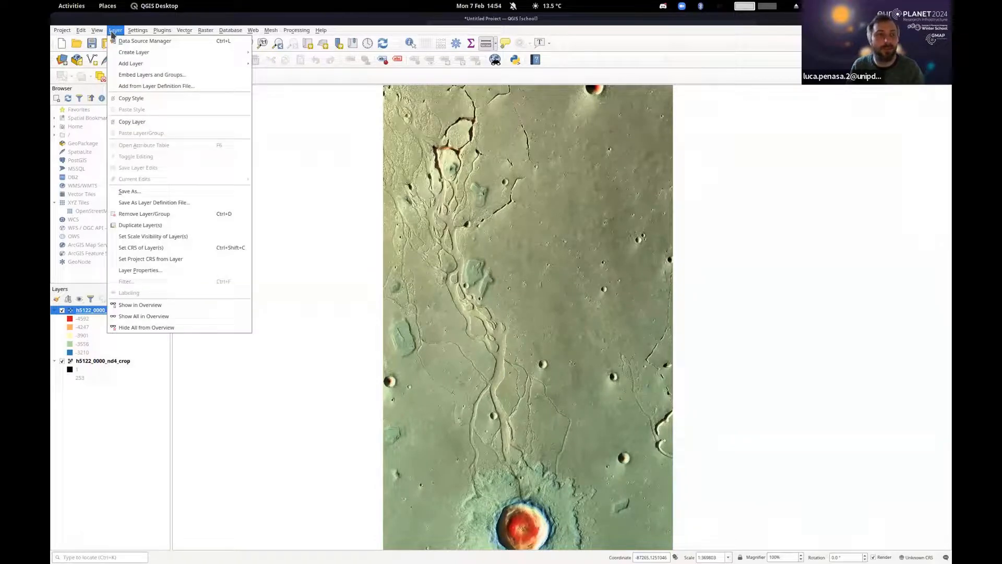
{"action": "mouse_move", "coordinate": [127, 55]}
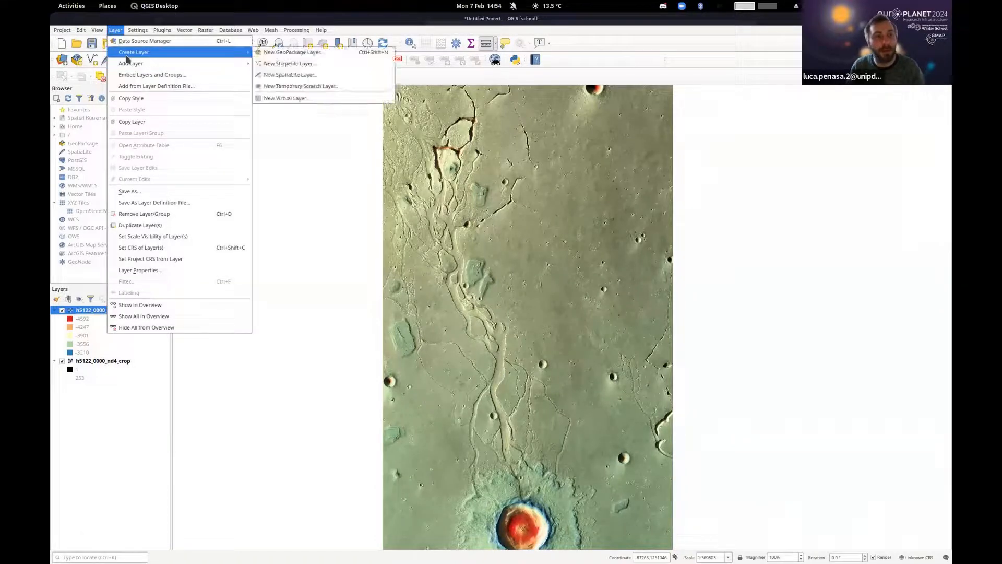
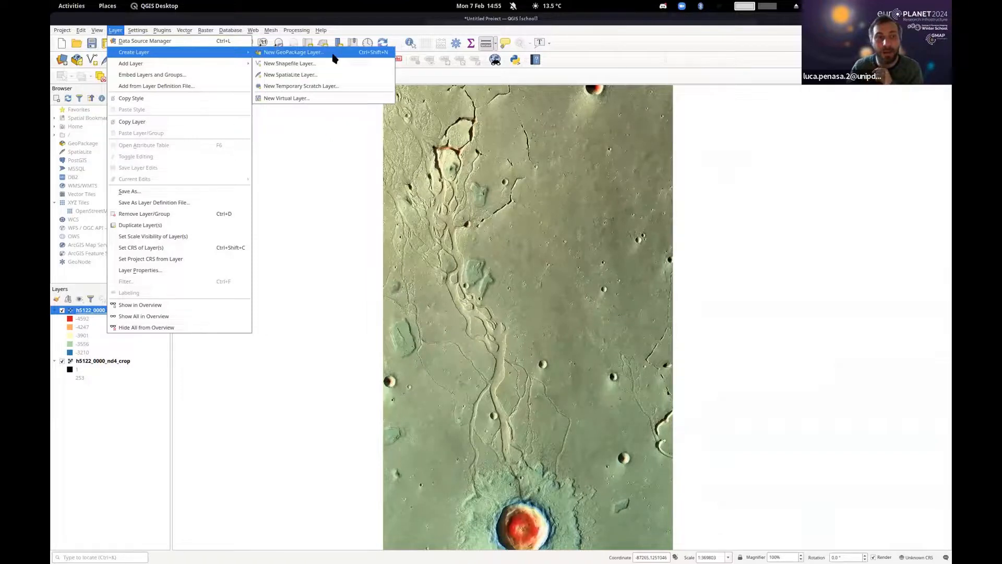
{"action": "left_click", "coordinate": [334, 54]}
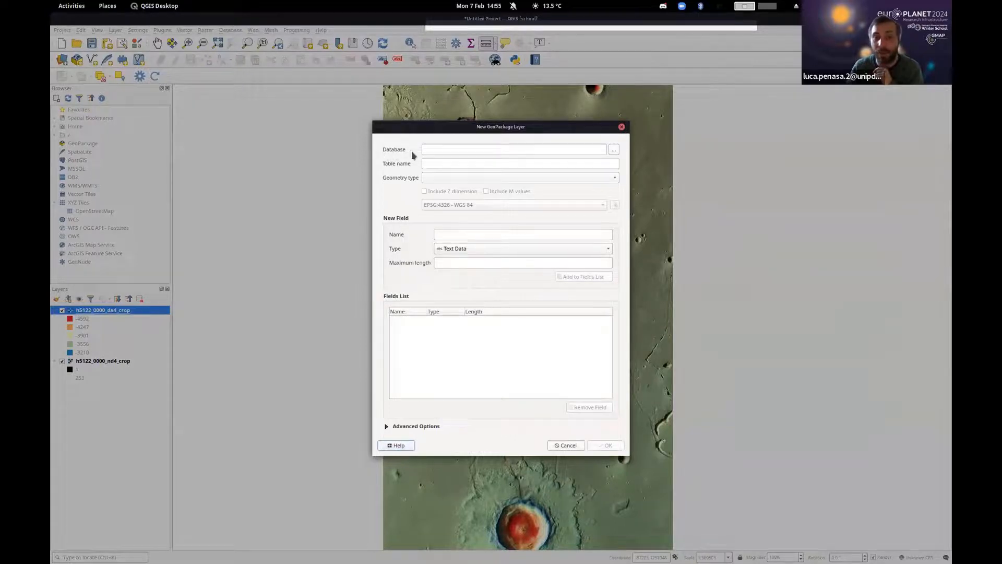
- Browse to the QGIS Demo folder inside the data folder as the location for the GeoPackage database
{"action": "left_click", "coordinate": [614, 149]}
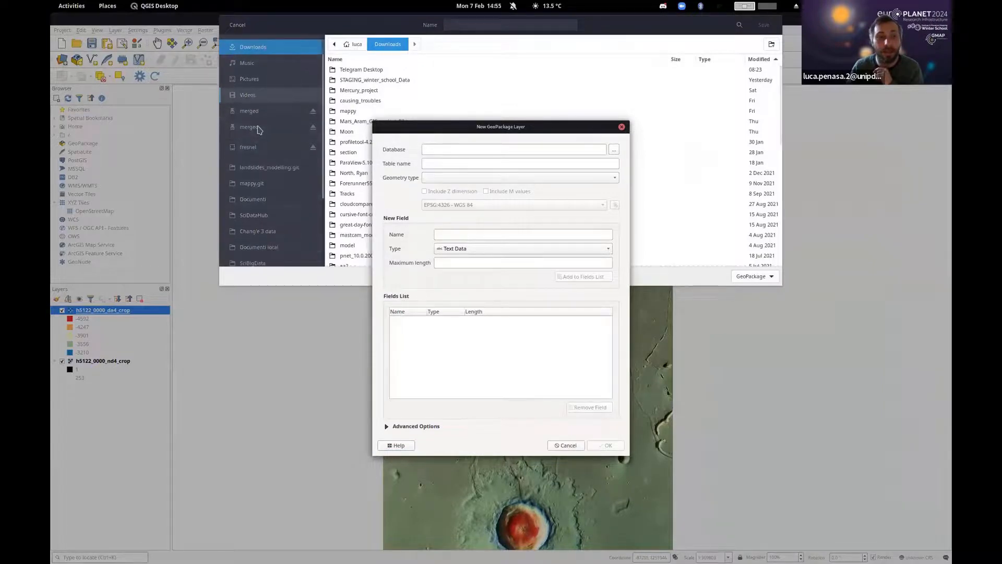
{"action": "scroll", "coordinate": [256, 79], "scroll_direction": "down", "scroll_amount": 5}
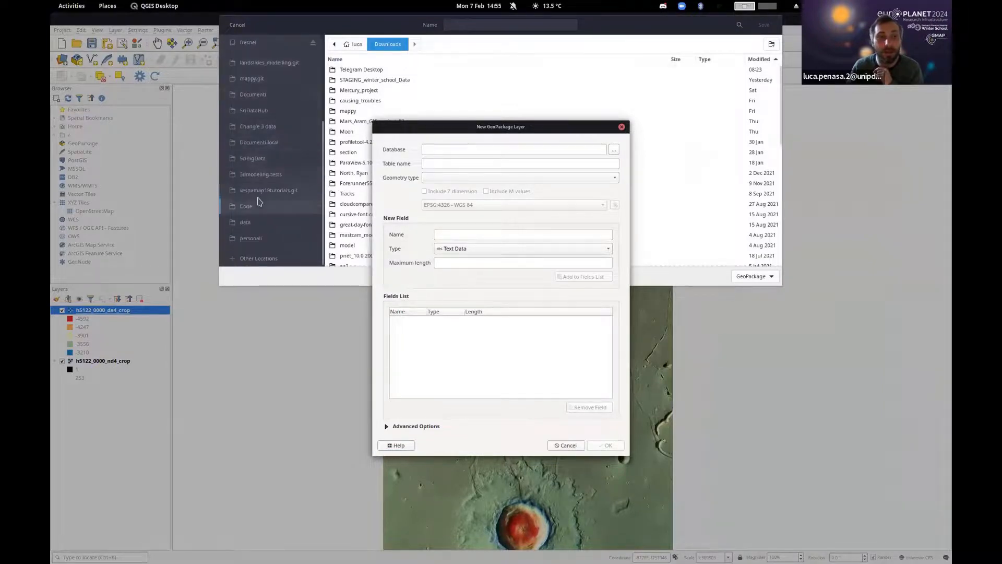
{"action": "left_click", "coordinate": [246, 222]}
{"action": "double_click", "coordinate": [347, 70]}
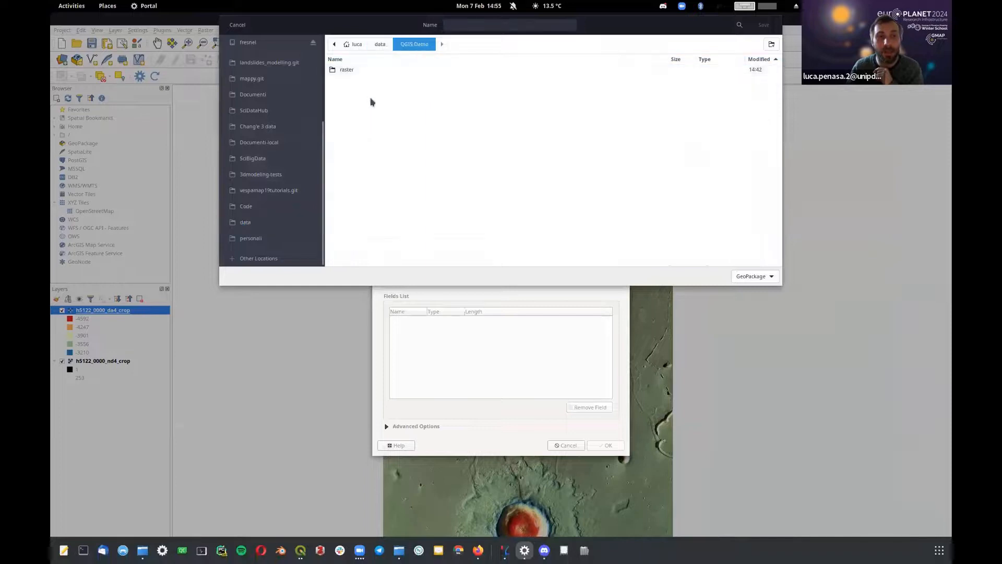
{"action": "left_click", "coordinate": [775, 44]}
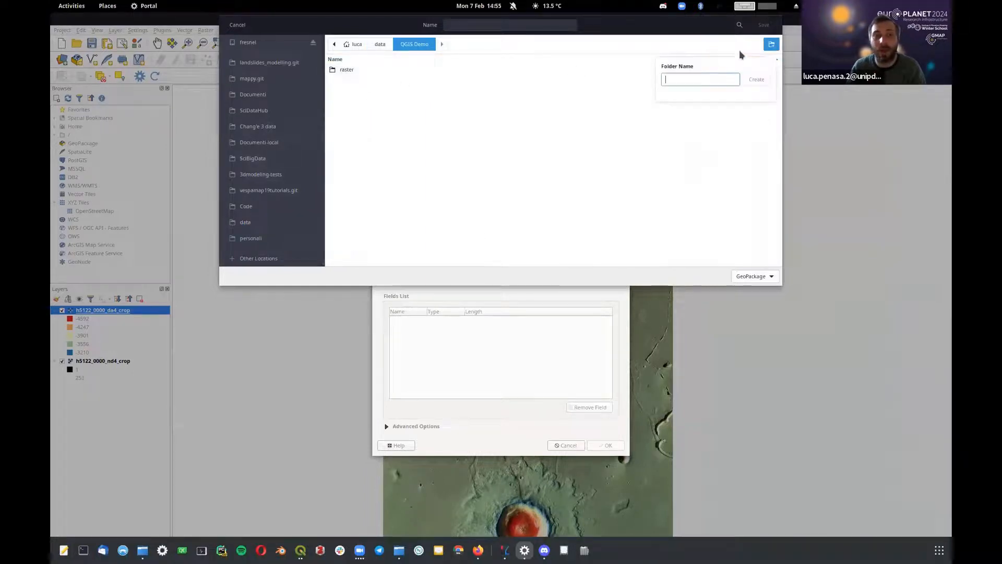
{"action": "left_click", "coordinate": [613, 85]}
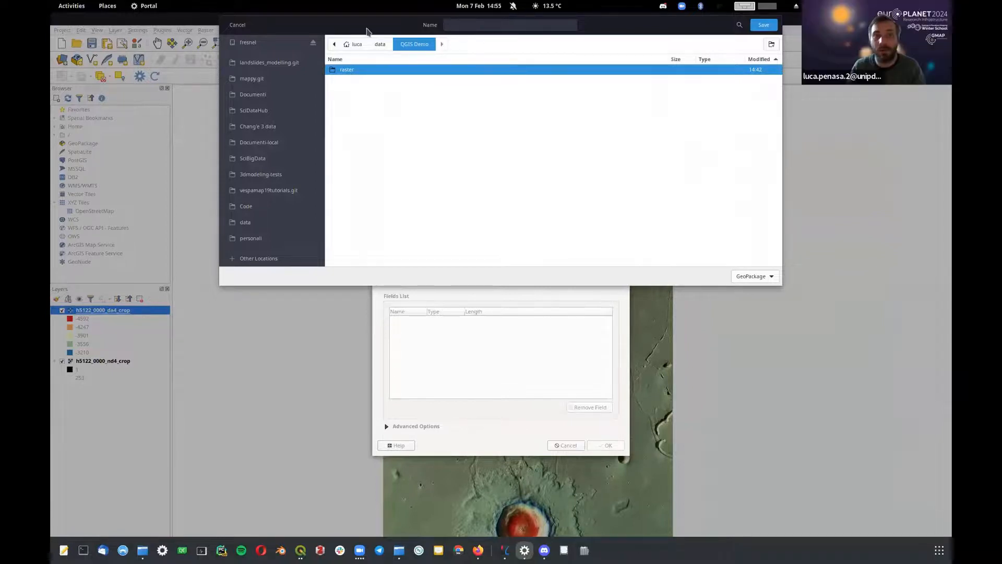
- Name the database file geo_database_mapping and save it in the QGIS Demo folder
{"action": "left_click_drag", "start_coordinate": [370, 27], "coordinate": [384, 185]}
{"action": "left_click", "coordinate": [471, 186]}
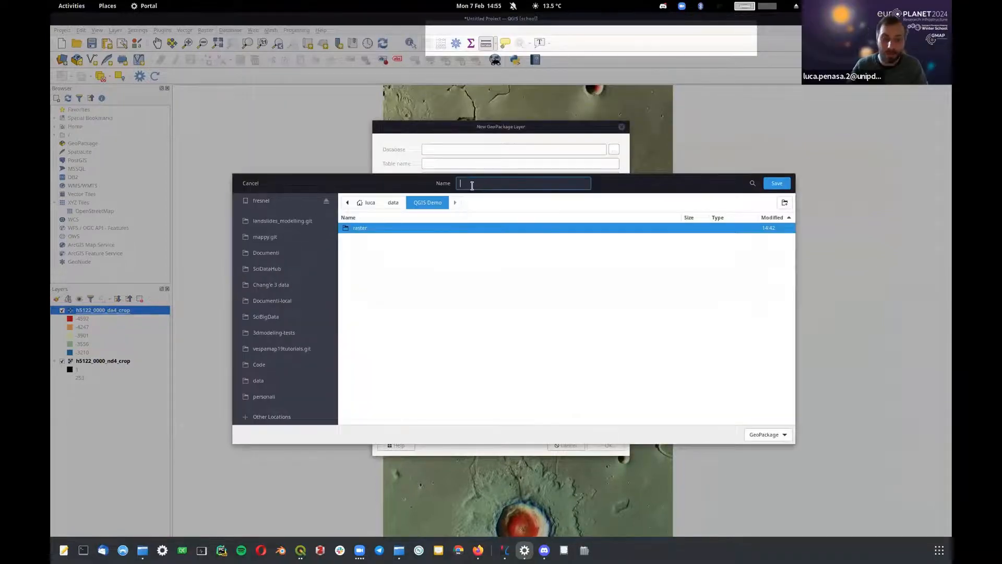
{"action": "type", "text": "geo_Dat"}
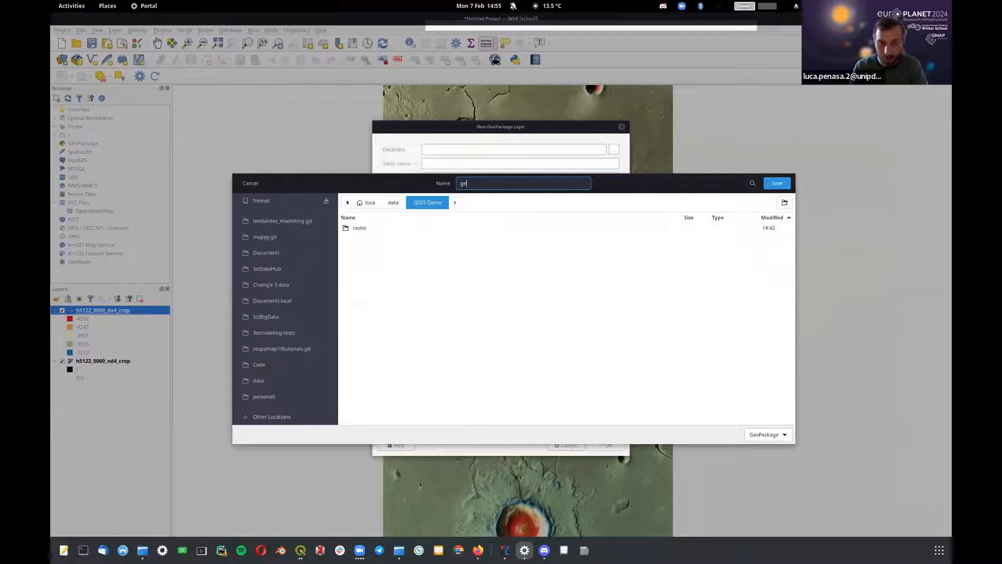
{"action": "key", "text": "BackSpace"}
{"action": "key", "text": "BackSpace"}
{"action": "key", "text": "BackSpace"}
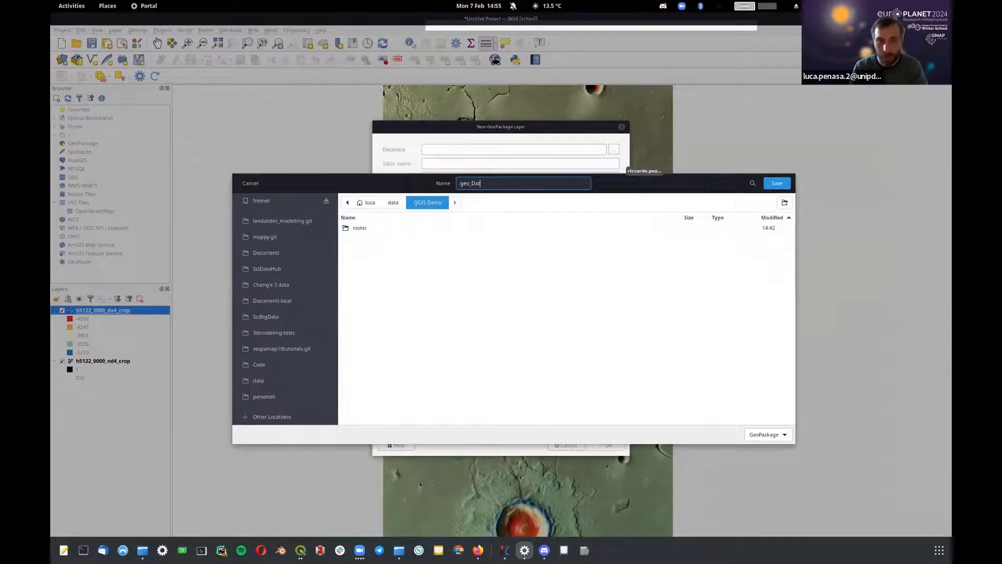
{"action": "type", "text": "database_mapping"}
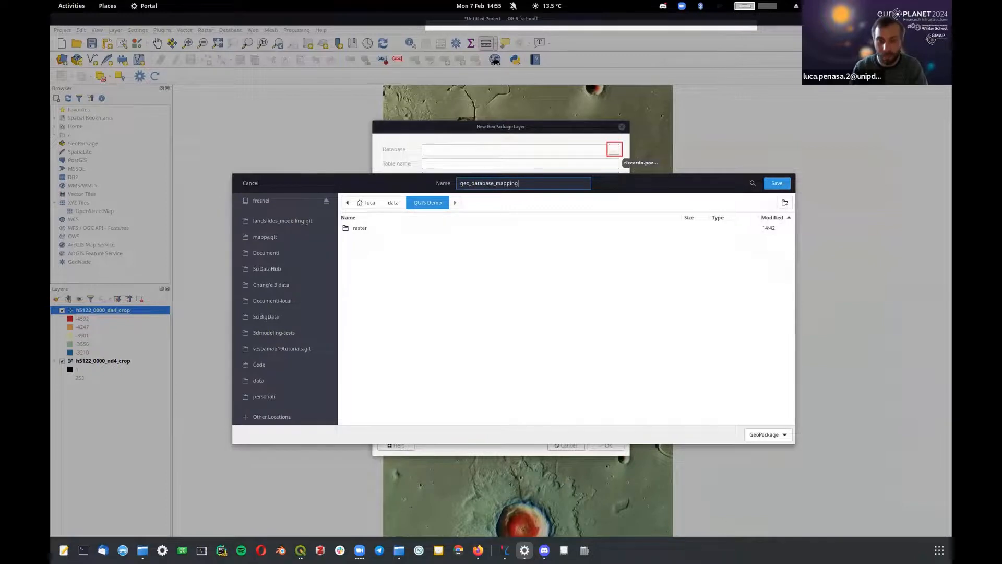
{"action": "left_click", "coordinate": [780, 186]}
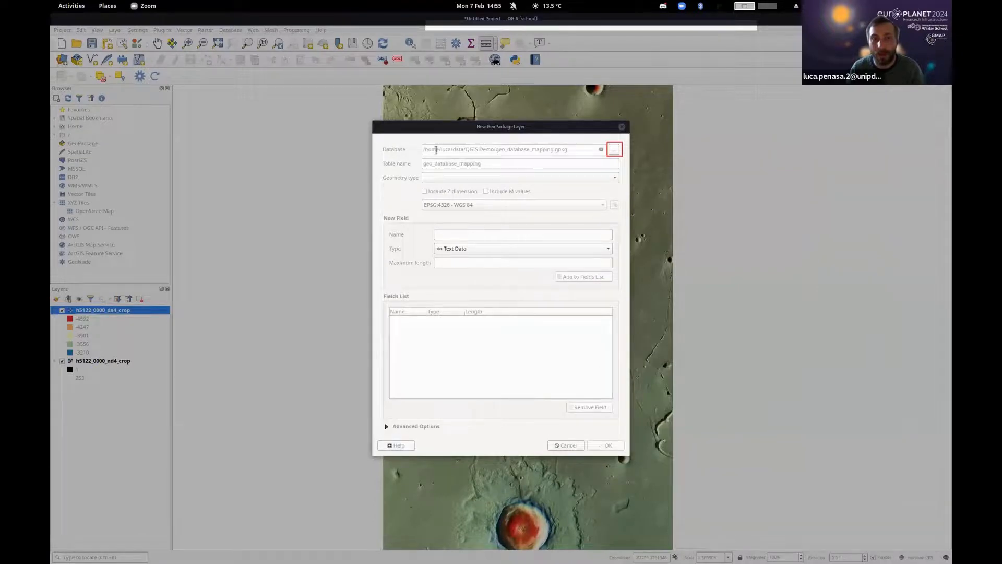
- Highlight the full database path and its gpkg extension to point out the file location and format
{"action": "triple_click", "coordinate": [574, 150]}
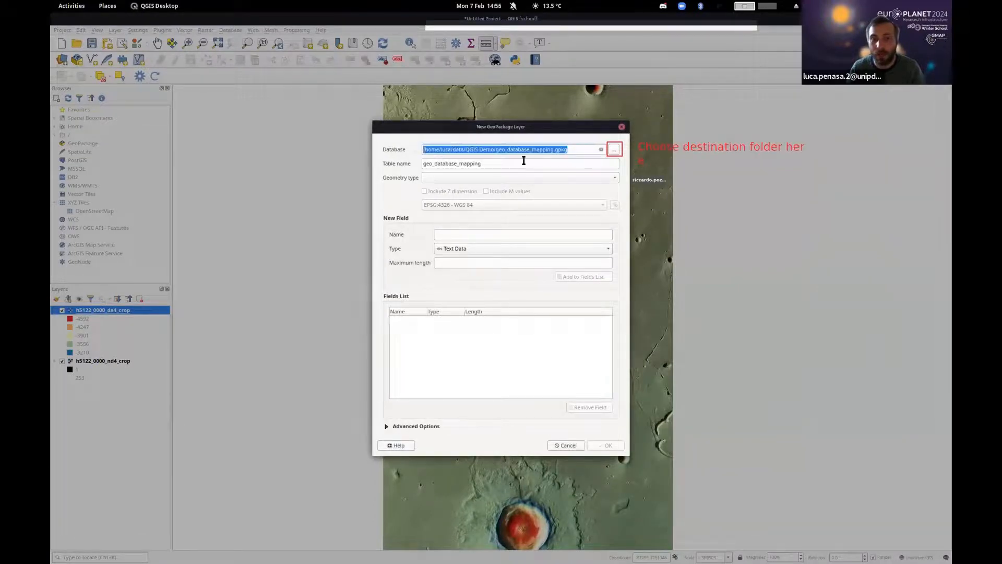
{"action": "left_click", "coordinate": [405, 149]}
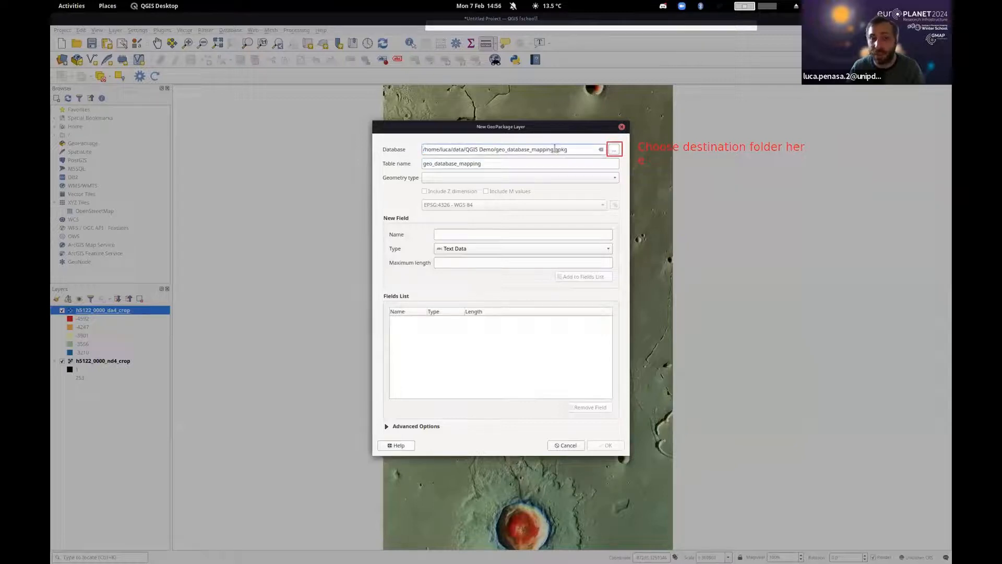
{"action": "left_click_drag", "start_coordinate": [555, 149], "coordinate": [572, 150]}
{"action": "left_click", "coordinate": [570, 151]}
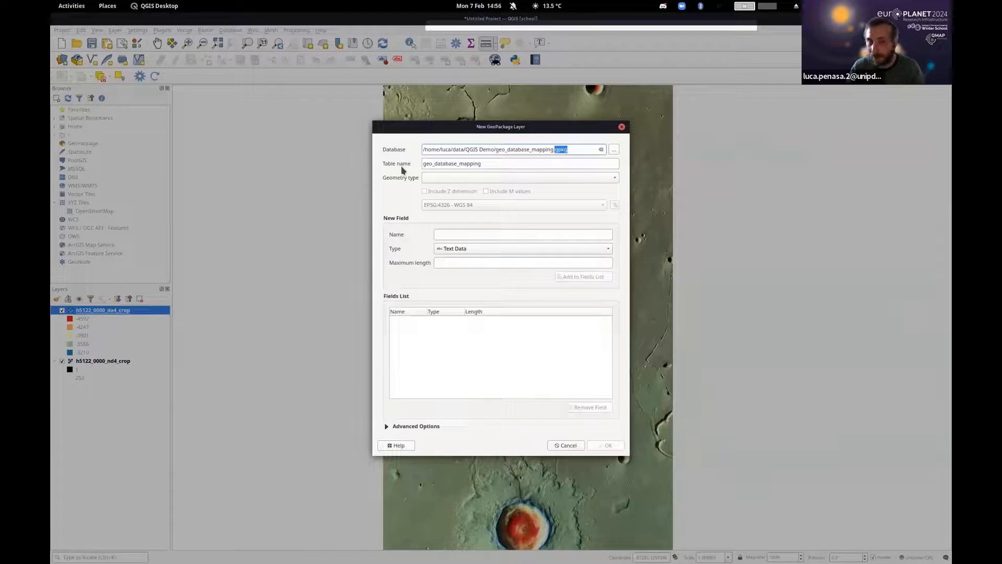
- Set the new layer's table name to points and its geometry type to Point
{"action": "double_click", "coordinate": [527, 163]}
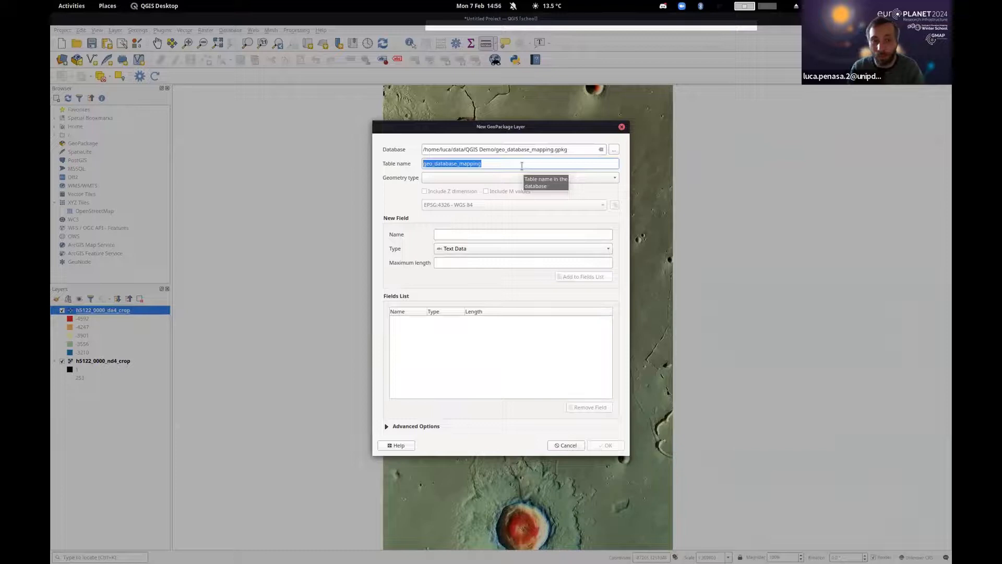
{"action": "type", "text": "points"}
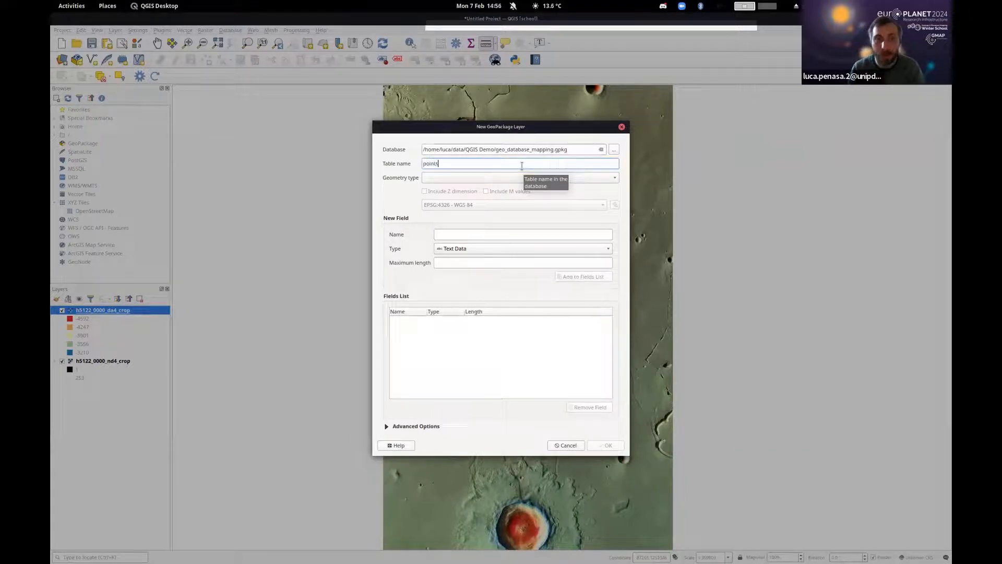
{"action": "left_click", "coordinate": [466, 178]}
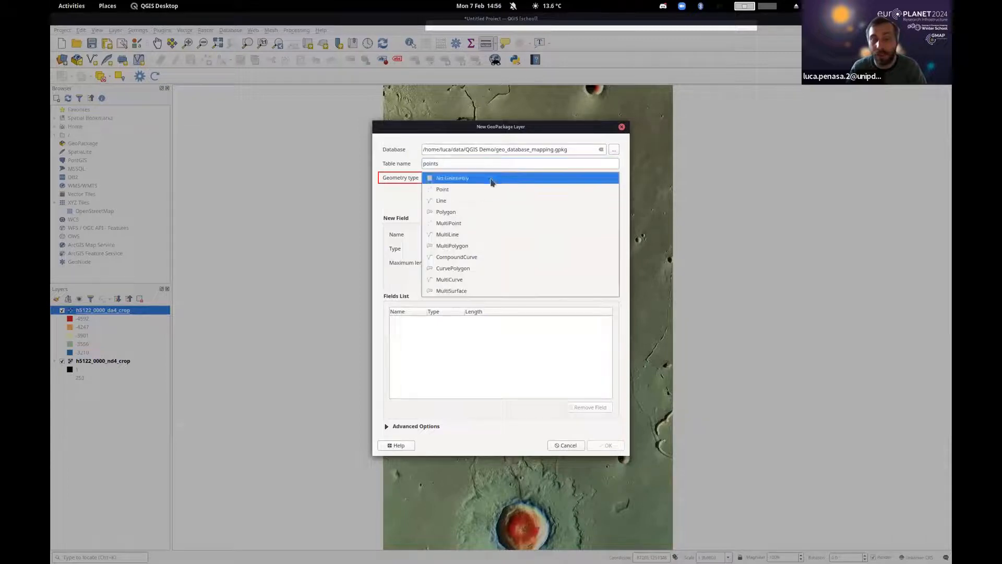
{"action": "left_click", "coordinate": [493, 191]}
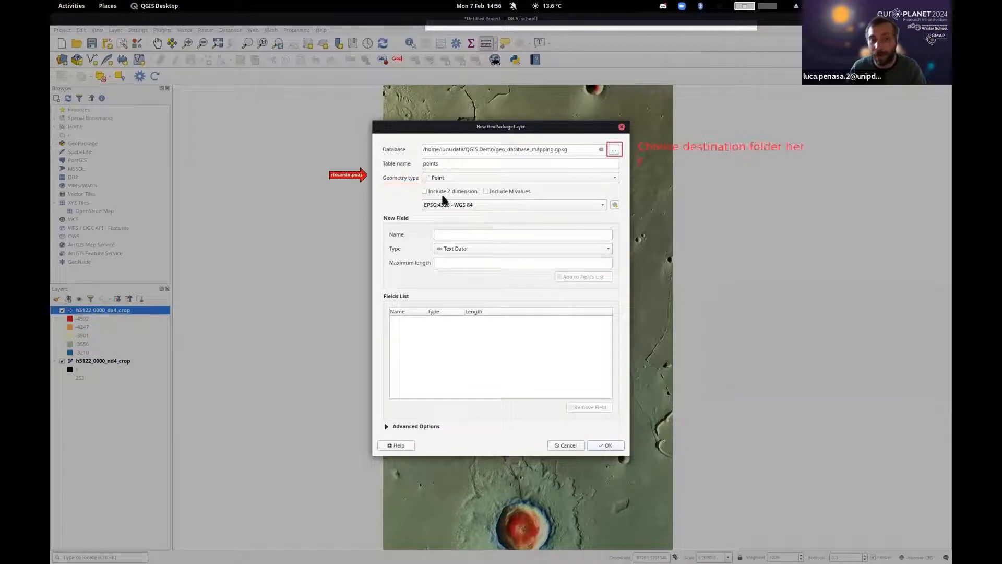
- Set the new layer's coordinate reference system to the project CRS, SINUSOIDAL MARS
{"action": "left_click", "coordinate": [603, 204]}
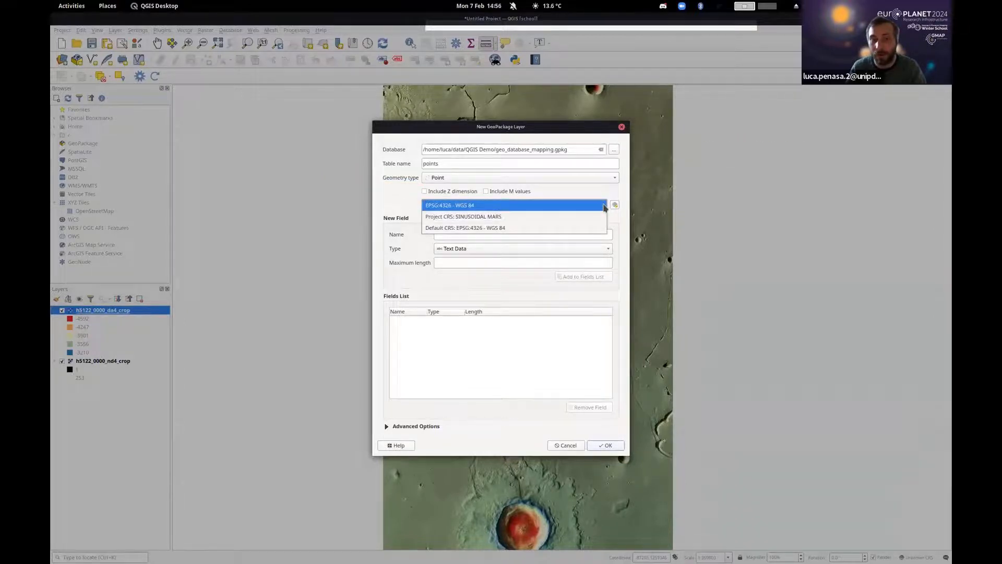
{"action": "left_click", "coordinate": [431, 207]}
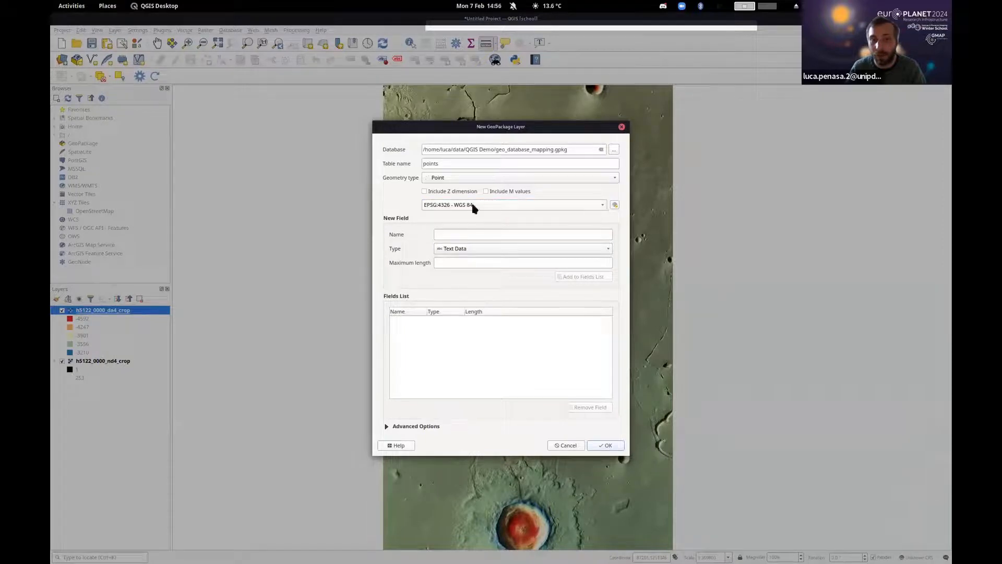
{"action": "left_click", "coordinate": [457, 206]}
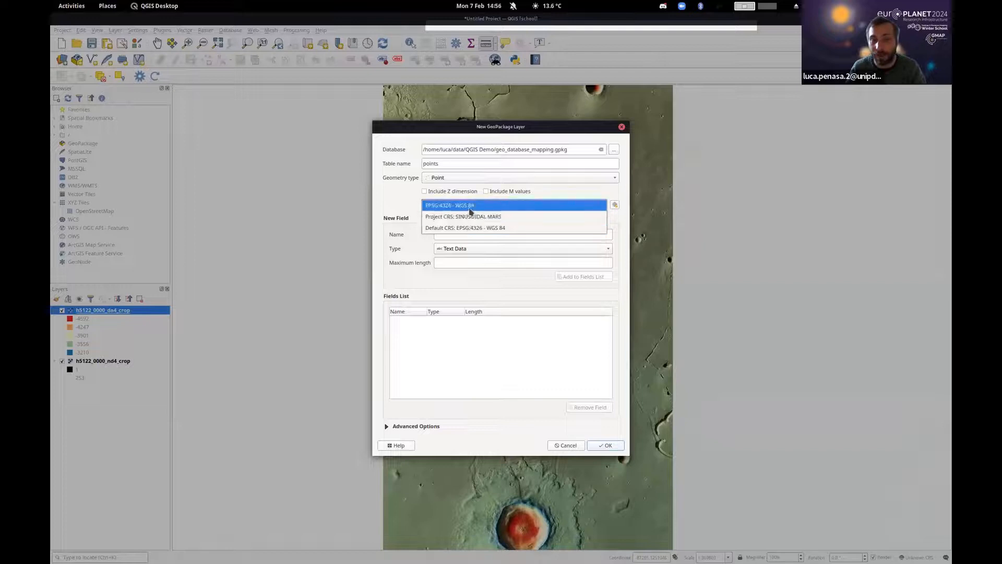
{"action": "left_click", "coordinate": [472, 217]}
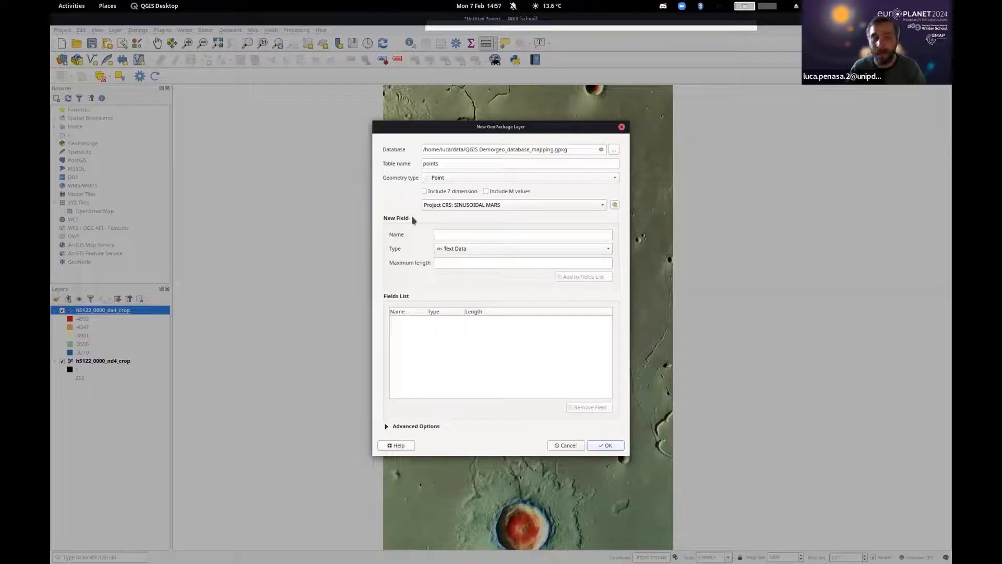
- Add a Text Data field named crater_name to the new layer's fields list
{"action": "left_click", "coordinate": [456, 234]}
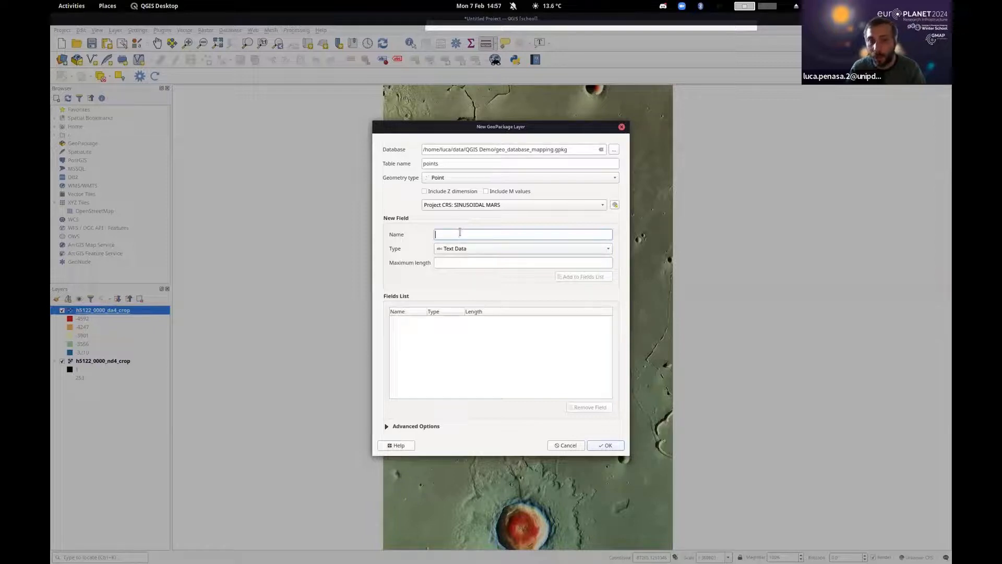
{"action": "type", "text": "crater"}
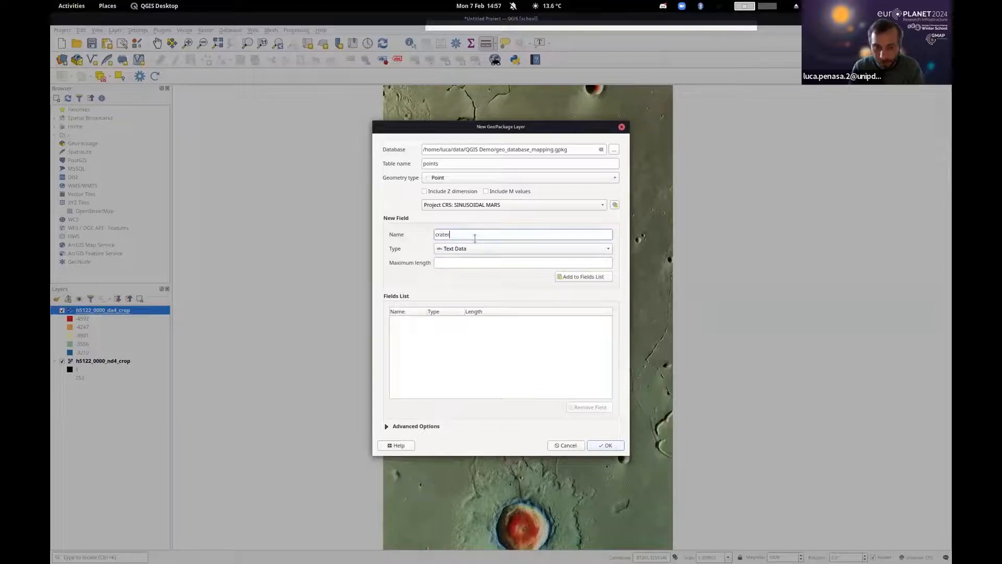
{"action": "type", "text": "name"}
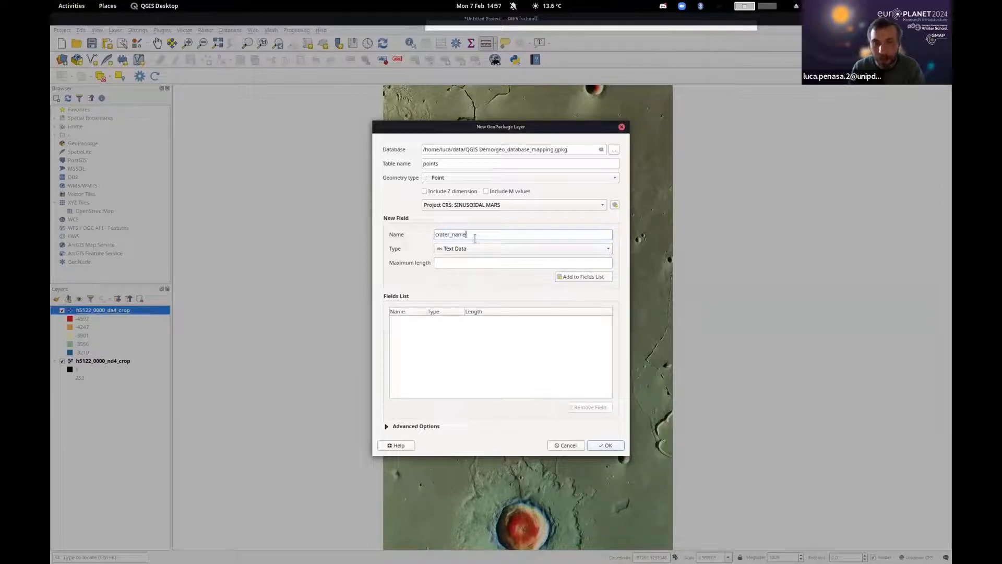
{"action": "left_click", "coordinate": [579, 278]}
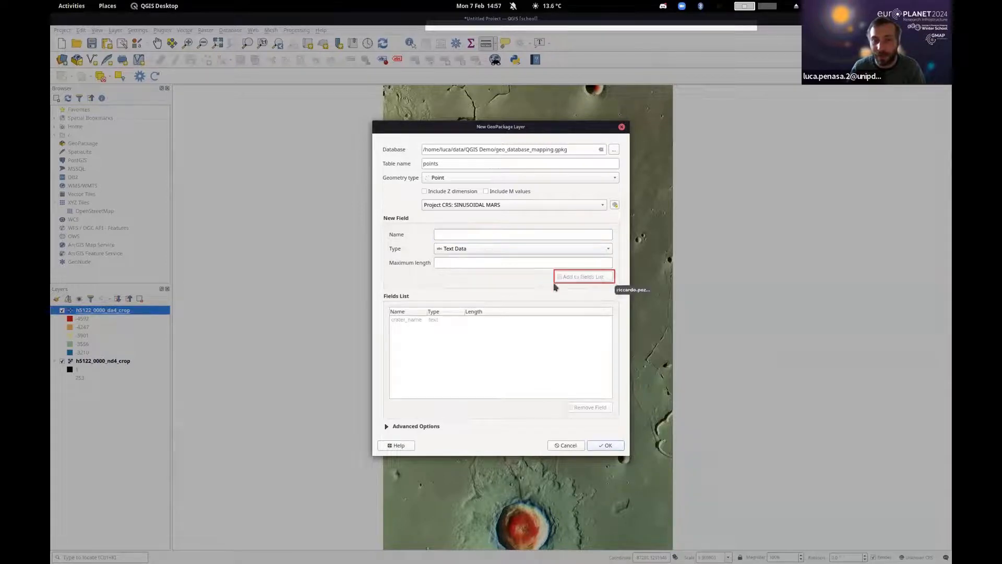
- Add a Decimal Number (real) field named diameter to the new layer's fields list
{"action": "left_click", "coordinate": [477, 250]}
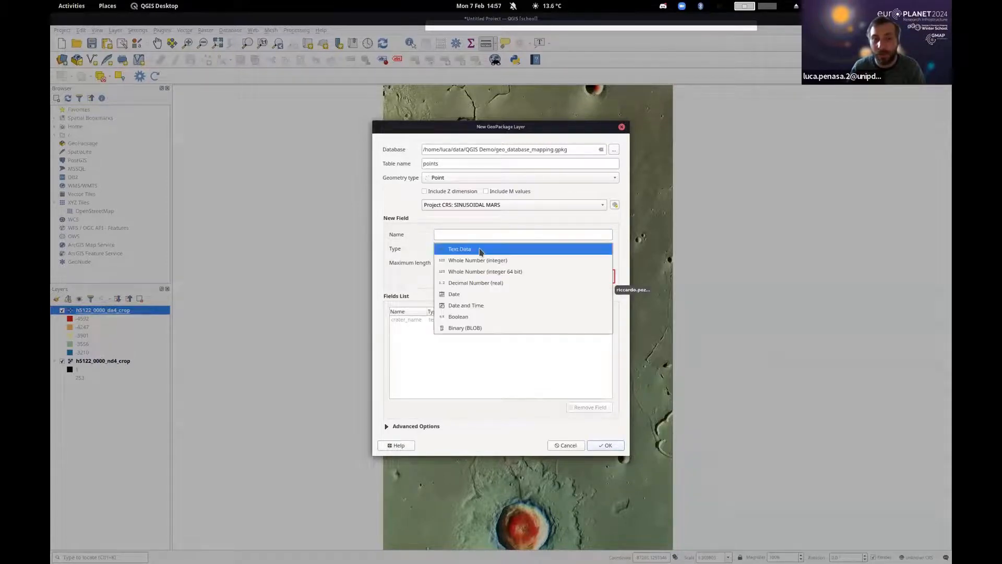
{"action": "left_click", "coordinate": [495, 283]}
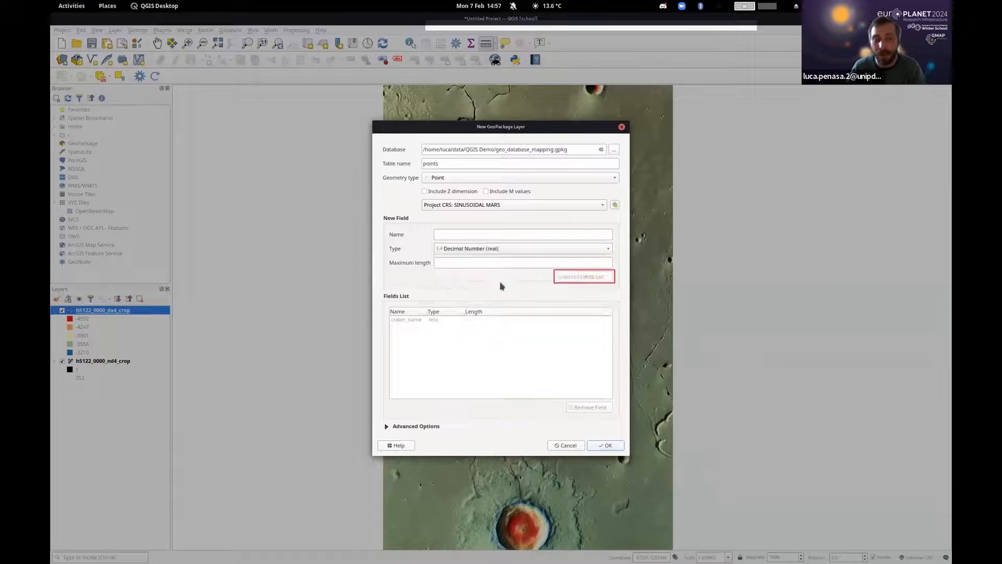
{"action": "left_click", "coordinate": [474, 234]}
{"action": "type", "text": "diameter"}
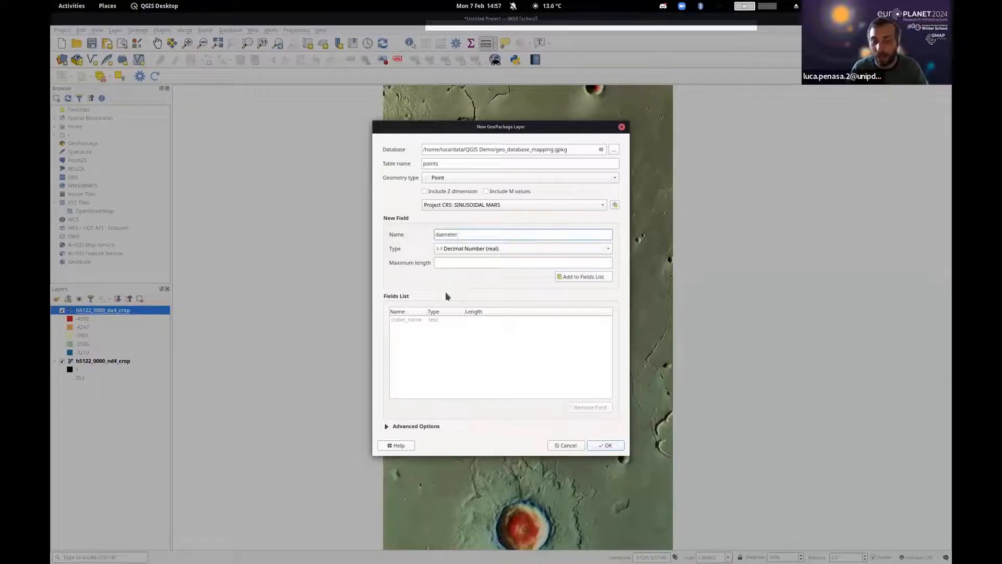
{"action": "left_click", "coordinate": [580, 277]}
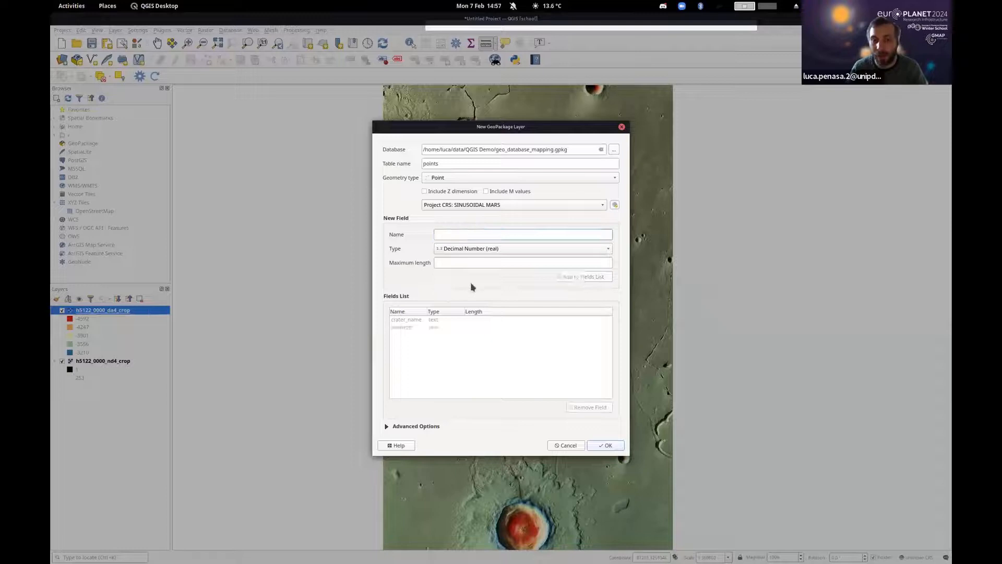
- Add a Whole Number (integer) field named progressive_id to the new layer's fields list
{"action": "left_click", "coordinate": [463, 233]}
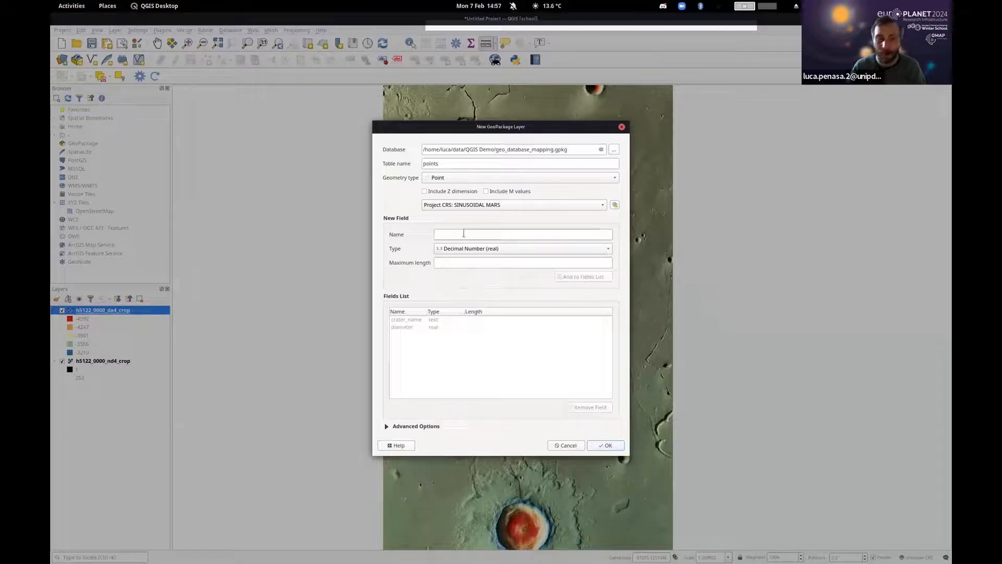
{"action": "type", "text": "progre"}
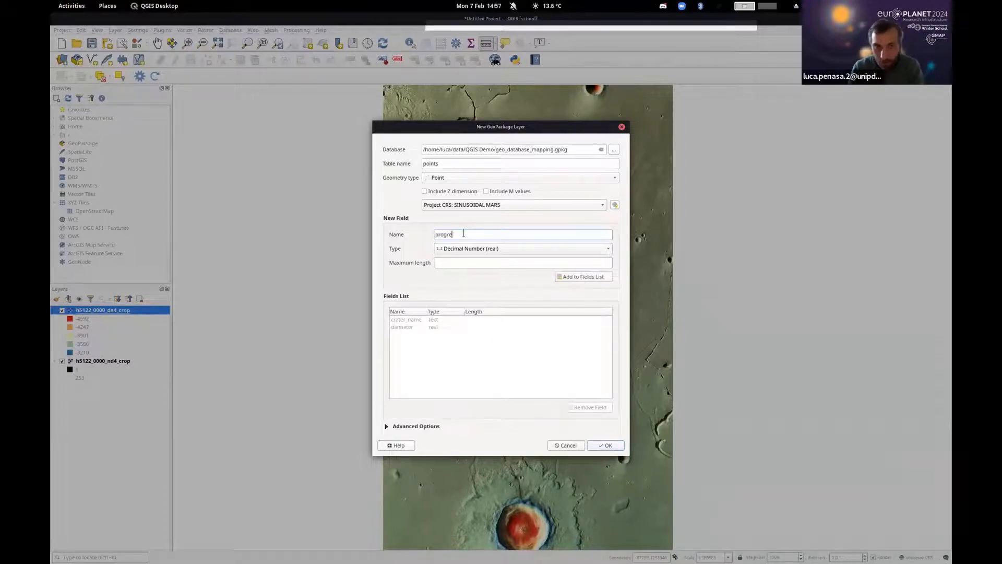
{"action": "type", "text": "ssive_id"}
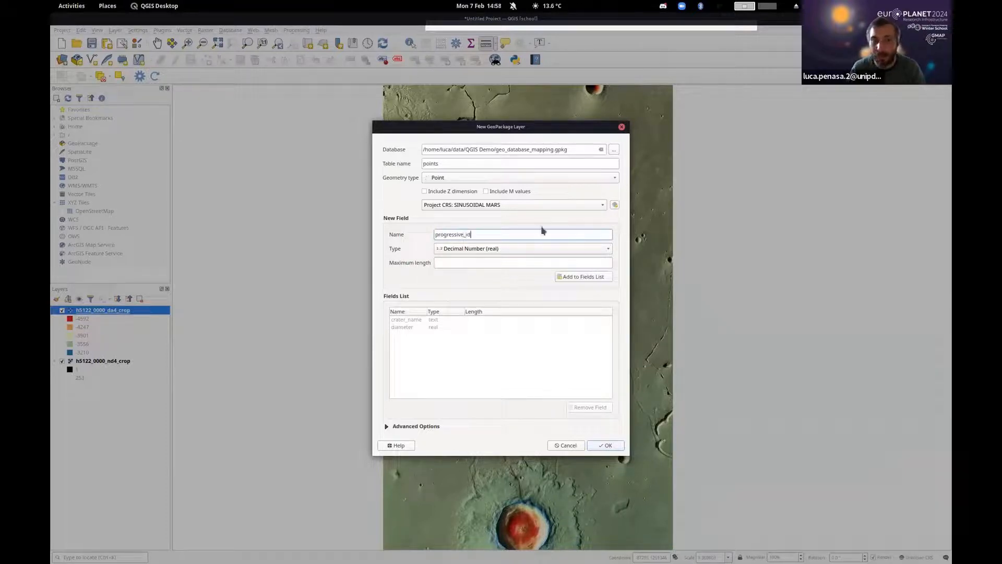
{"action": "left_click", "coordinate": [517, 251]}
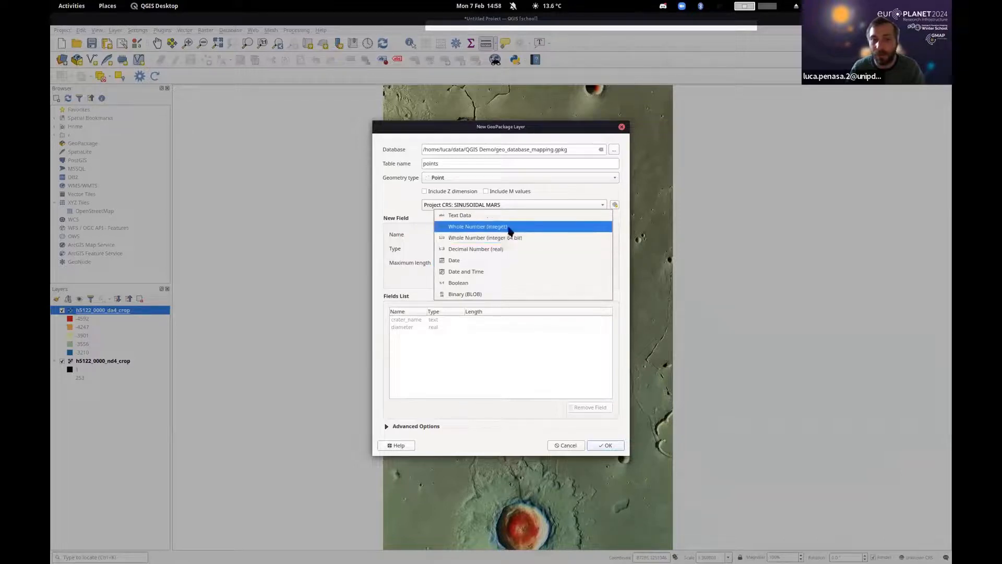
{"action": "left_click", "coordinate": [508, 228]}
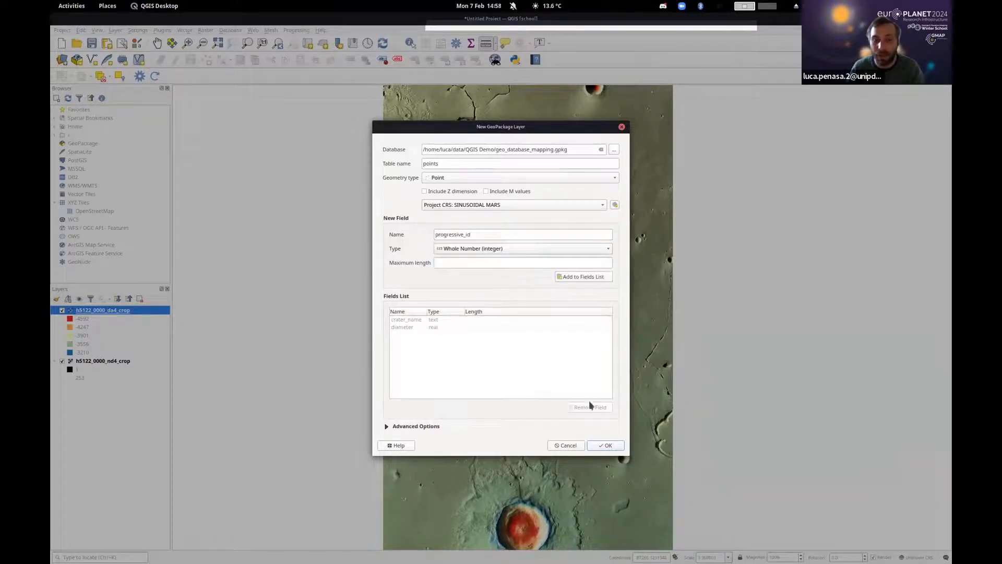
{"action": "left_click", "coordinate": [593, 280]}
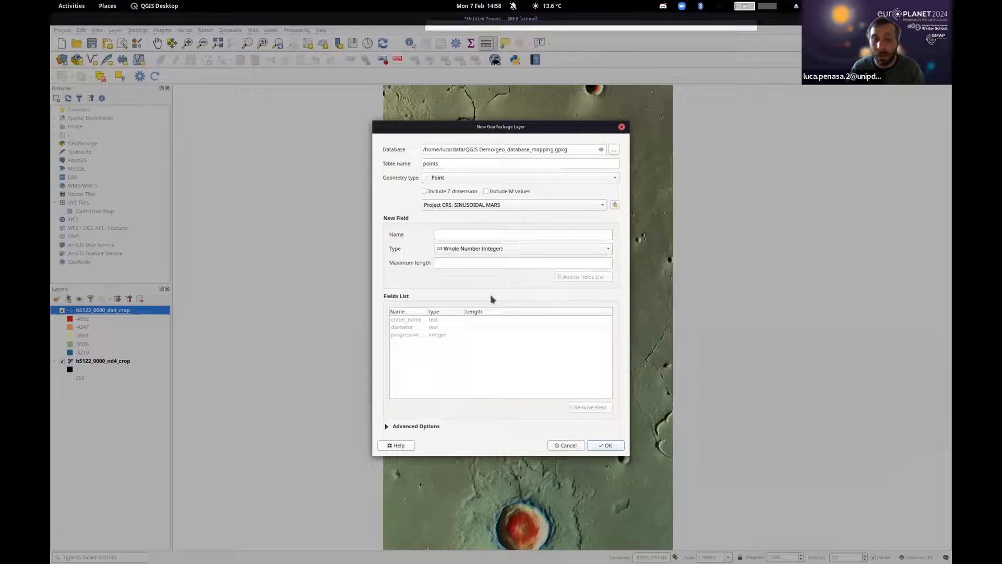
- Create the GeoPackage points layer with the defined fields
{"action": "left_click", "coordinate": [604, 445]}
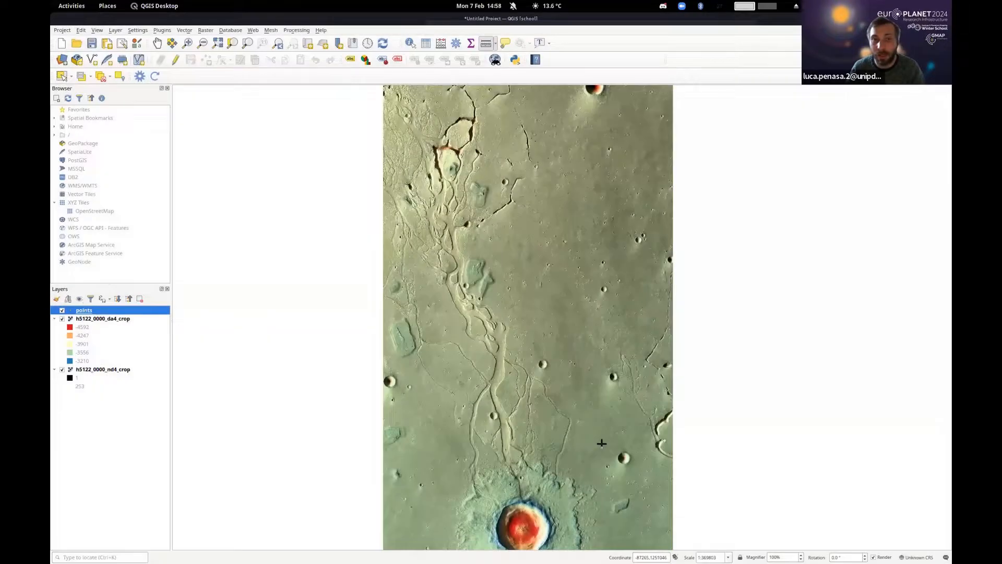
- Switch to Dolphin to check the geo_database_mapping.gpkg file in the QGIS Demo folder, then return to QGIS and dismiss the accidental measurement
{"action": "mouse_move", "coordinate": [239, 554]}
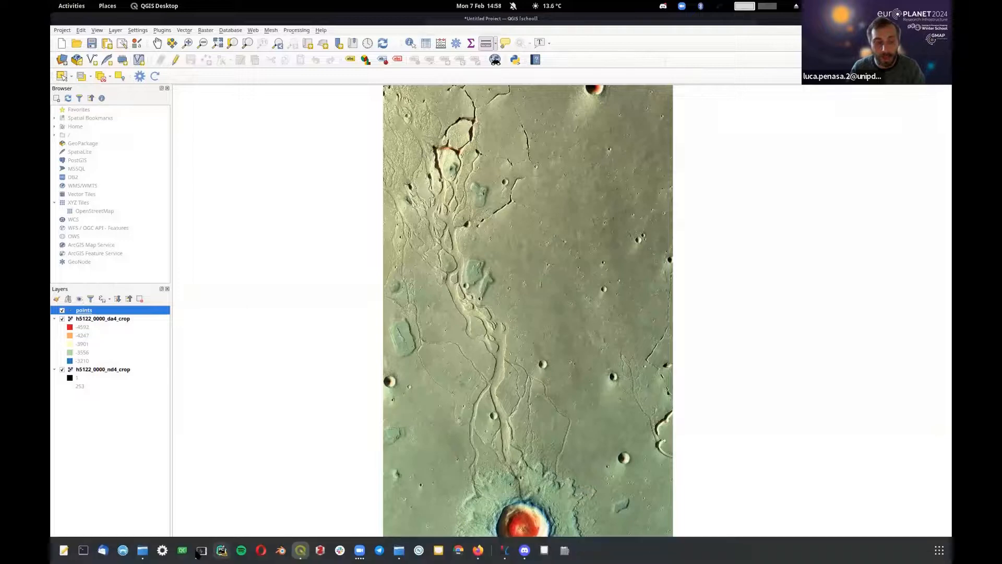
{"action": "left_click", "coordinate": [144, 551]}
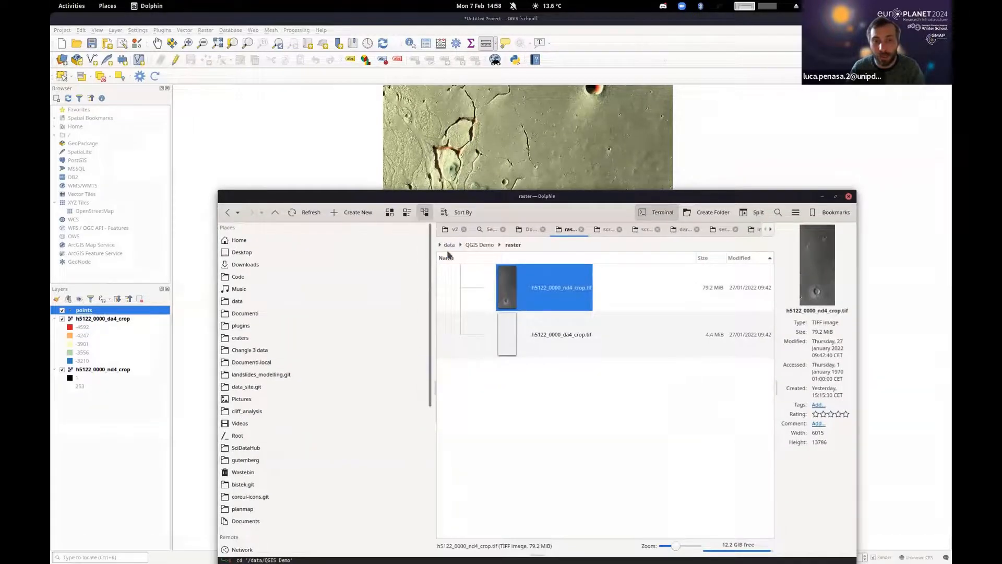
{"action": "left_click", "coordinate": [476, 244]}
{"action": "left_click_drag", "start_coordinate": [499, 198], "coordinate": [590, 89]}
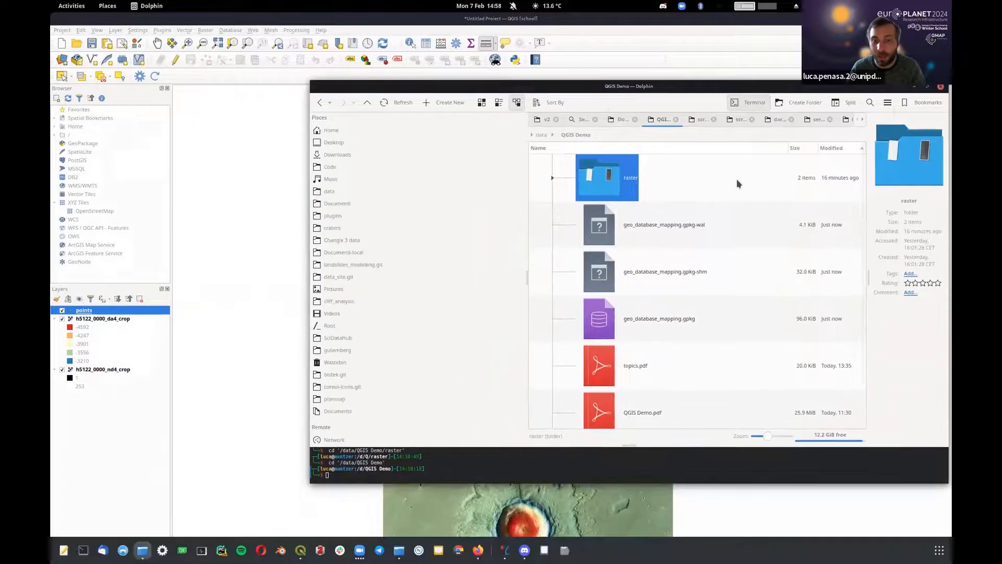
{"action": "scroll", "coordinate": [739, 182], "scroll_direction": "down", "scroll_amount": 2}
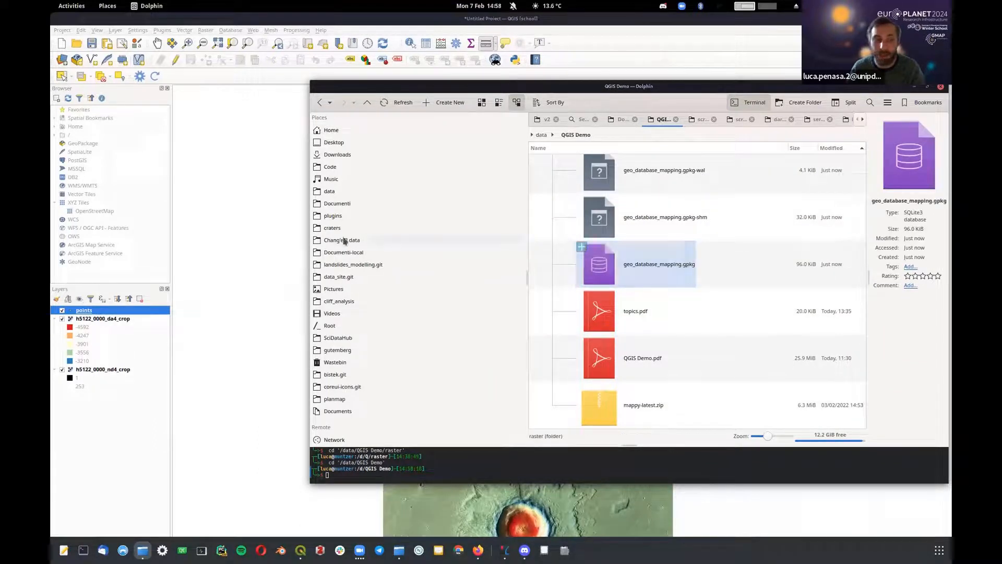
{"action": "left_click", "coordinate": [198, 254]}
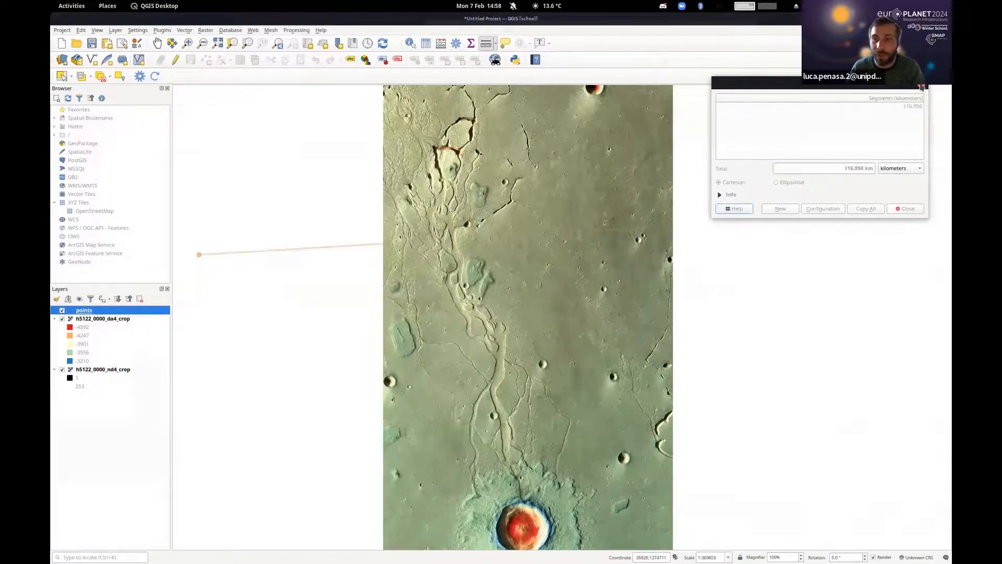
{"action": "left_click", "coordinate": [921, 84]}
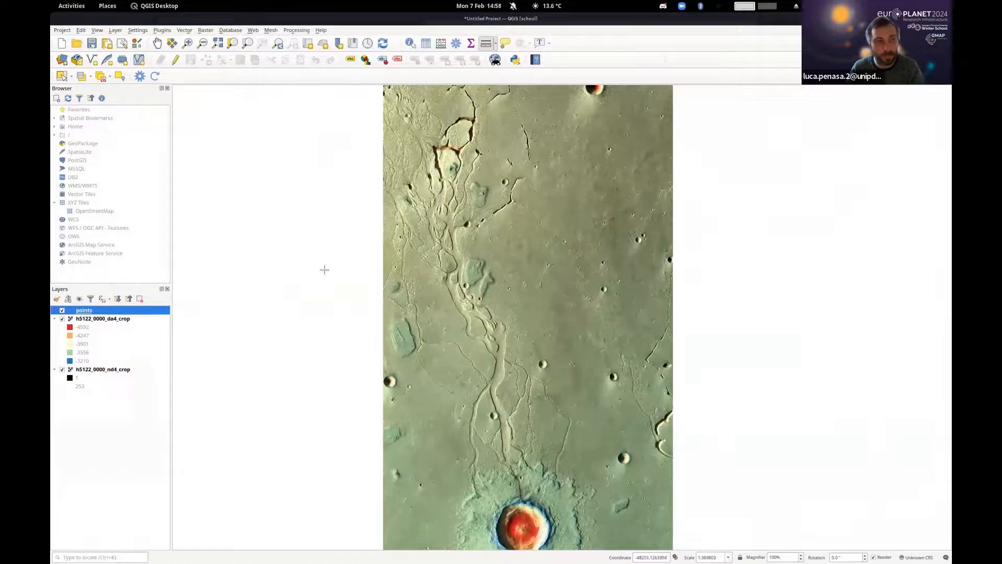
- Turn on editing mode for the points layer
{"action": "scroll", "coordinate": [325, 270], "scroll_direction": "down", "scroll_amount": 1}
{"action": "scroll", "coordinate": [423, 264], "scroll_direction": "up", "scroll_amount": 1}
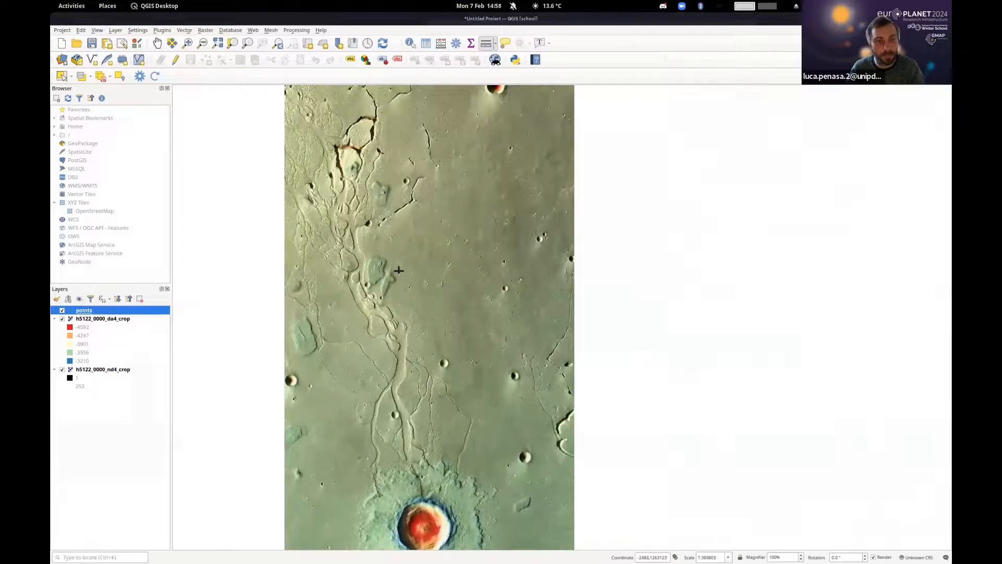
{"action": "left_click_drag", "start_coordinate": [399, 271], "coordinate": [486, 263]}
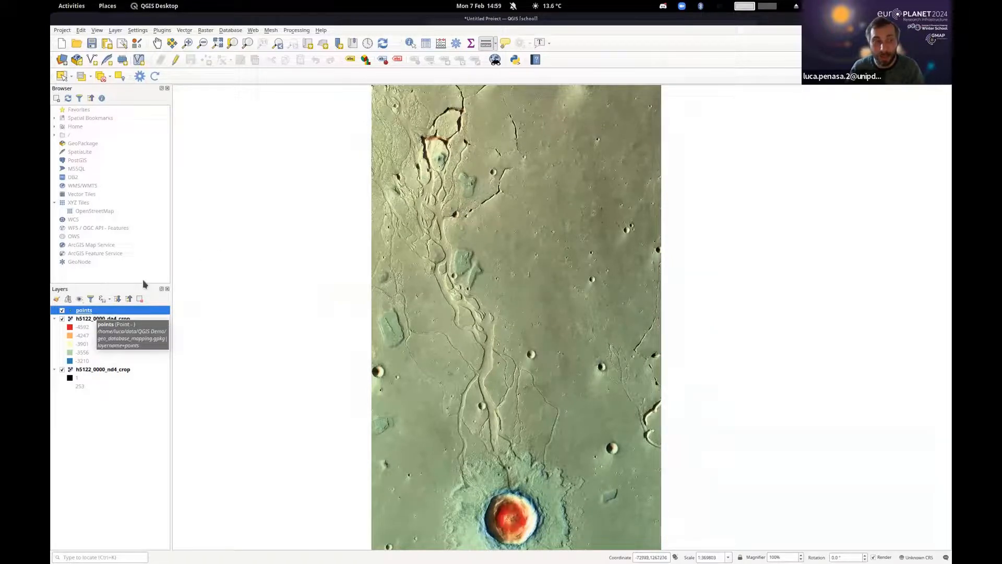
{"action": "right_click", "coordinate": [81, 312]}
{"action": "right_click", "coordinate": [77, 311]}
{"action": "right_click", "coordinate": [83, 310]}
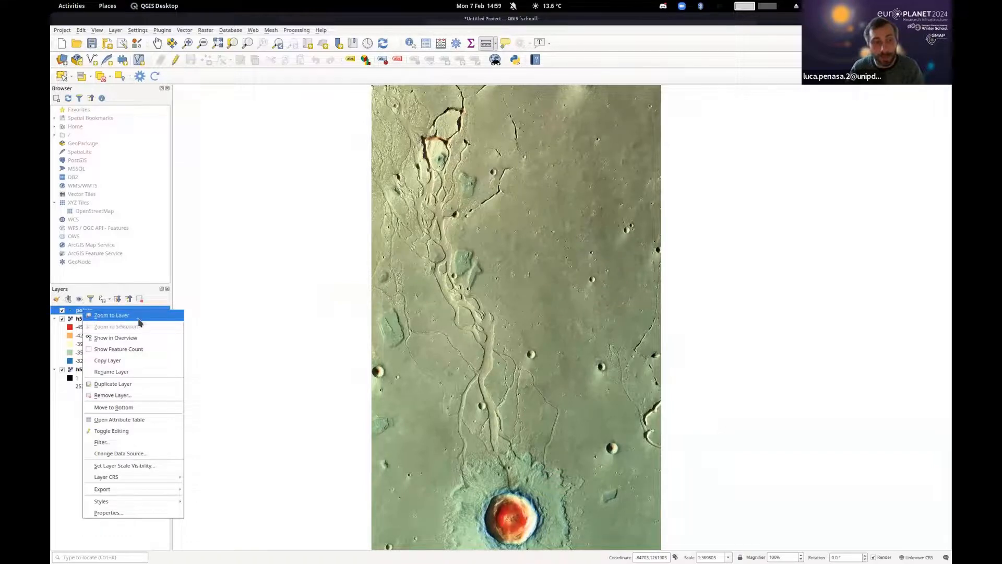
{"action": "left_click", "coordinate": [140, 437]}
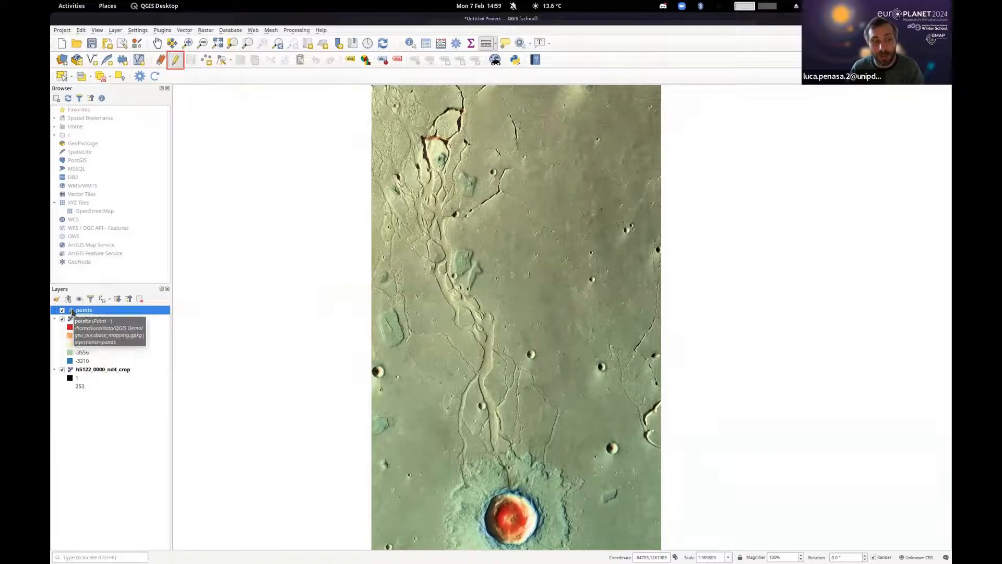
- Toggle the points layer's editing mode off and on repeatedly to demonstrate it, leaving it on
{"action": "left_click", "coordinate": [176, 64]}
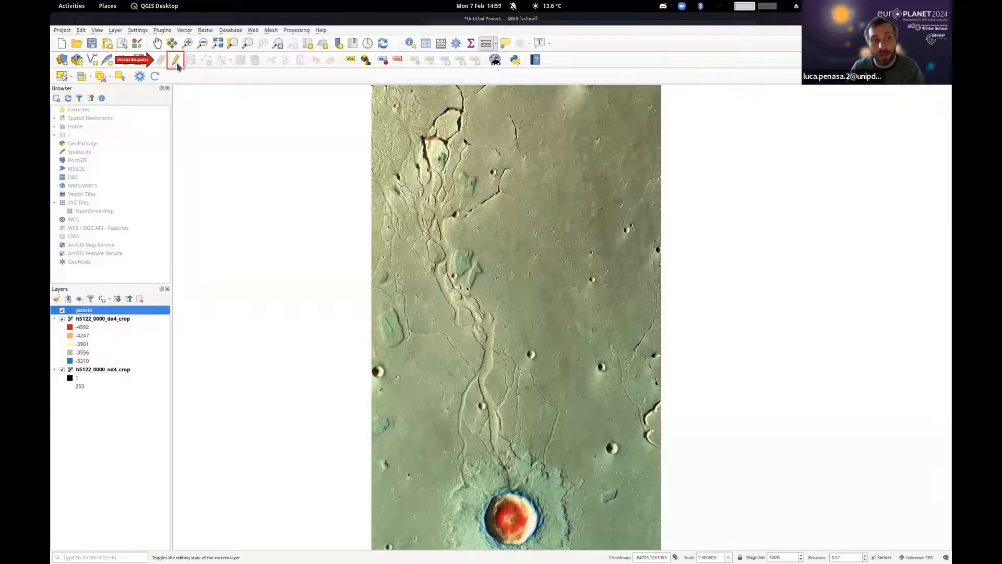
{"action": "left_click", "coordinate": [176, 63]}
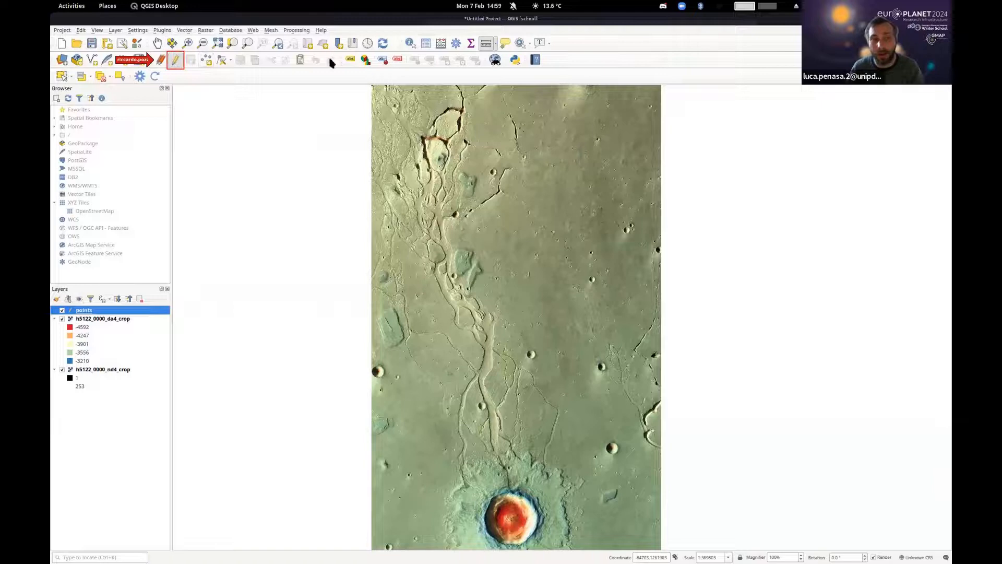
{"action": "left_click", "coordinate": [175, 62]}
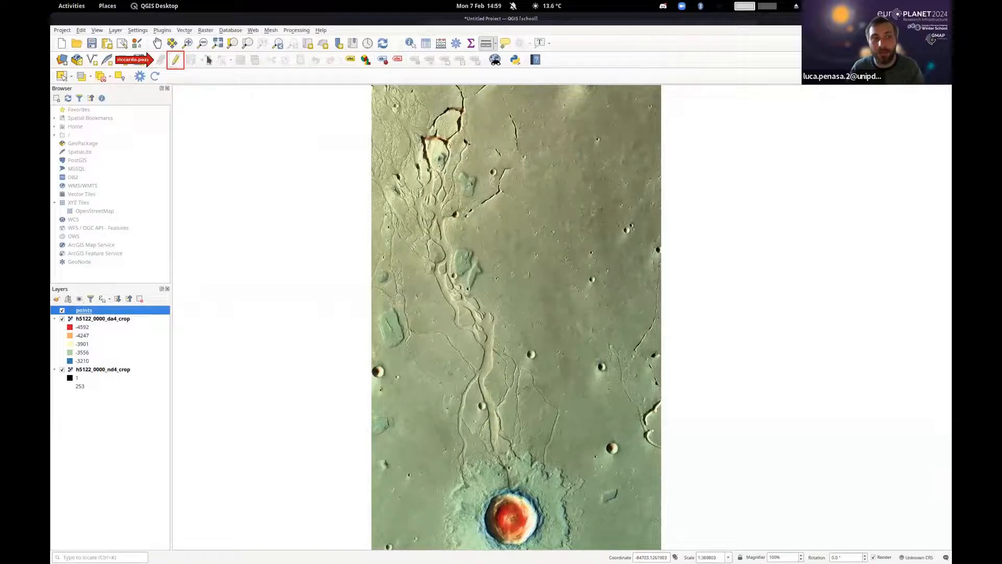
{"action": "left_click", "coordinate": [177, 61]}
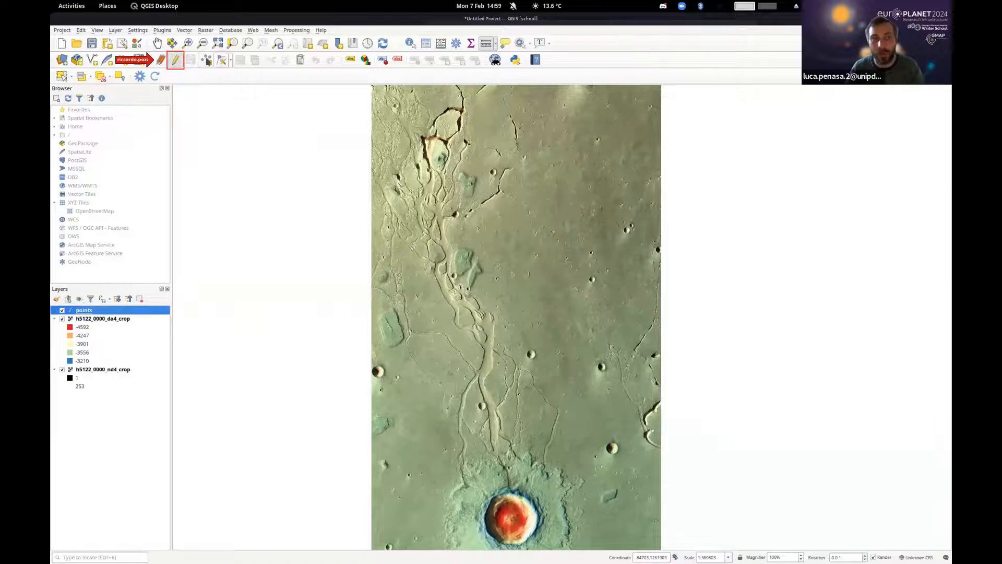
{"action": "left_click", "coordinate": [223, 61]}
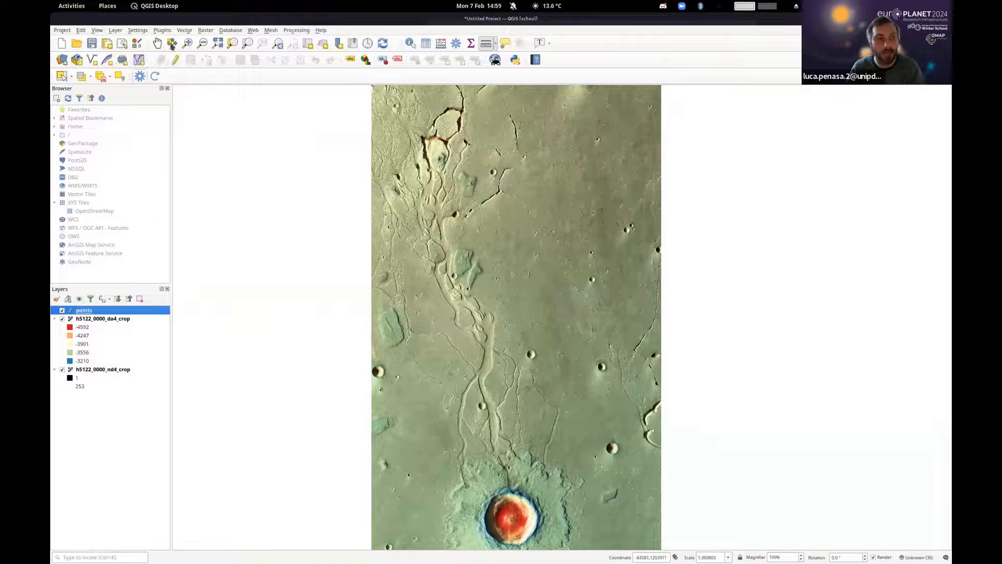
{"action": "left_click", "coordinate": [175, 62]}
{"action": "left_click", "coordinate": [174, 62]}
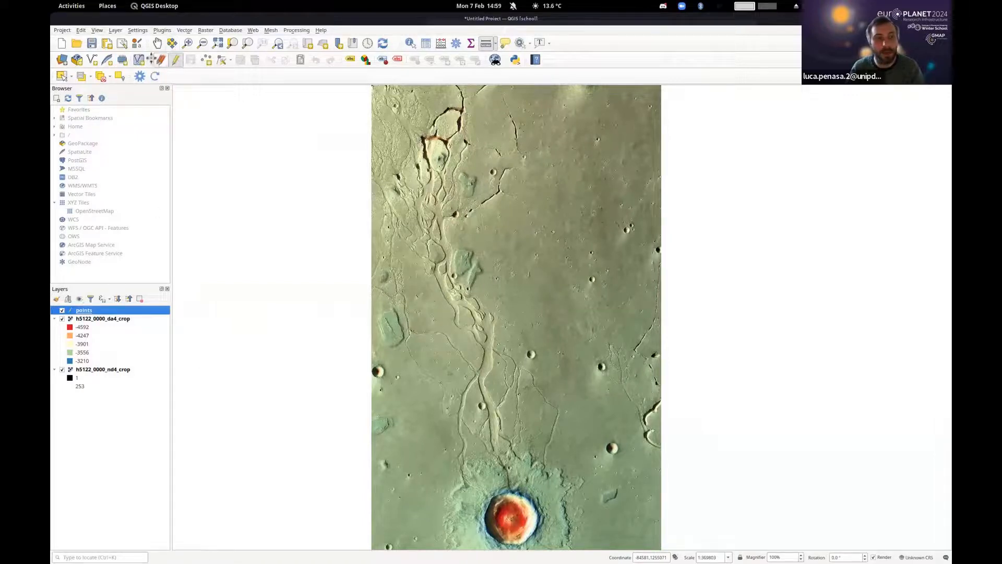
- Place a new point feature on a small crater in the upper part of the map with the Add Point Feature tool
{"action": "left_click", "coordinate": [204, 62]}
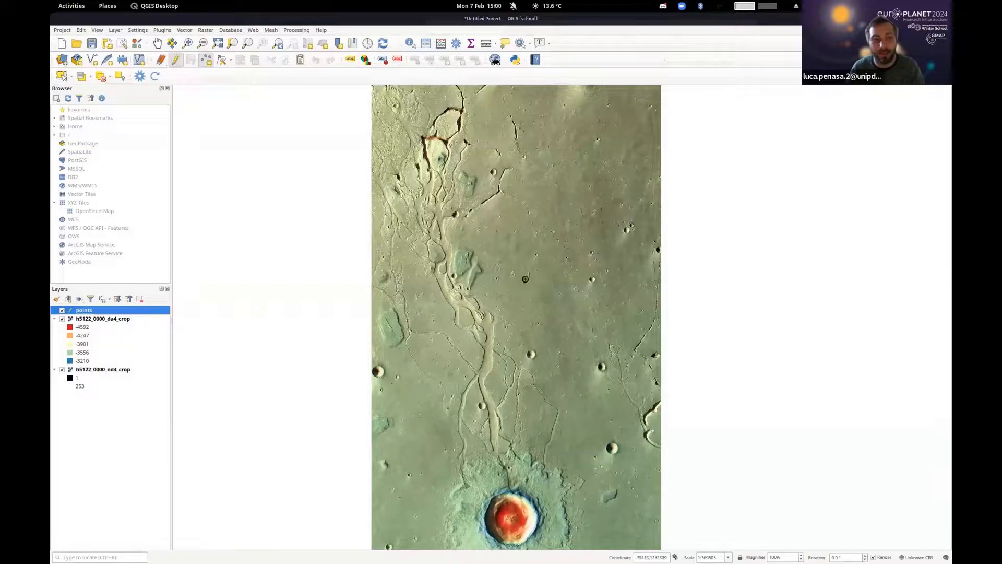
{"action": "scroll", "coordinate": [540, 247], "scroll_direction": "up", "scroll_amount": 3}
{"action": "scroll", "coordinate": [425, 292], "scroll_direction": "up", "scroll_amount": 4}
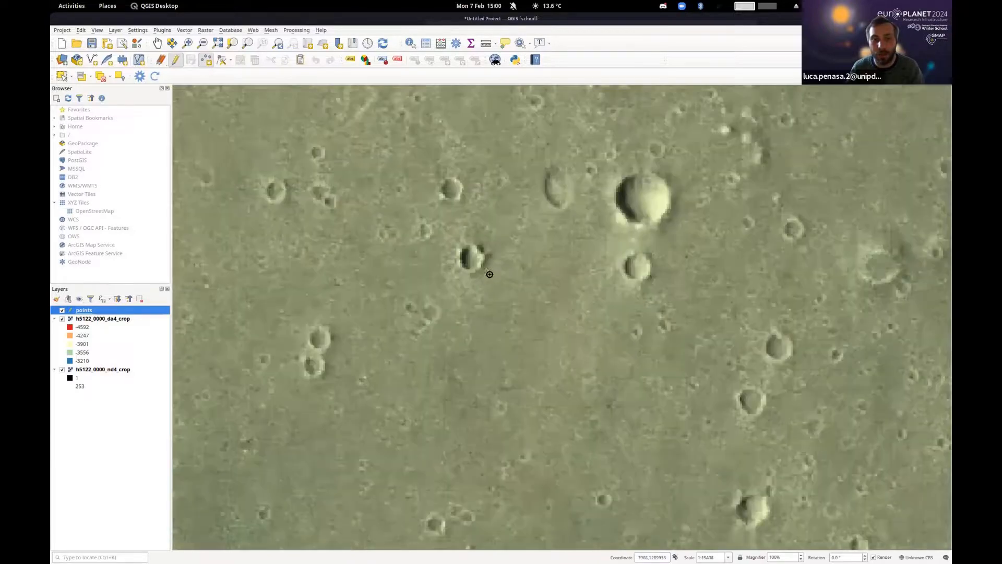
{"action": "left_click_drag", "start_coordinate": [419, 299], "coordinate": [613, 85]}
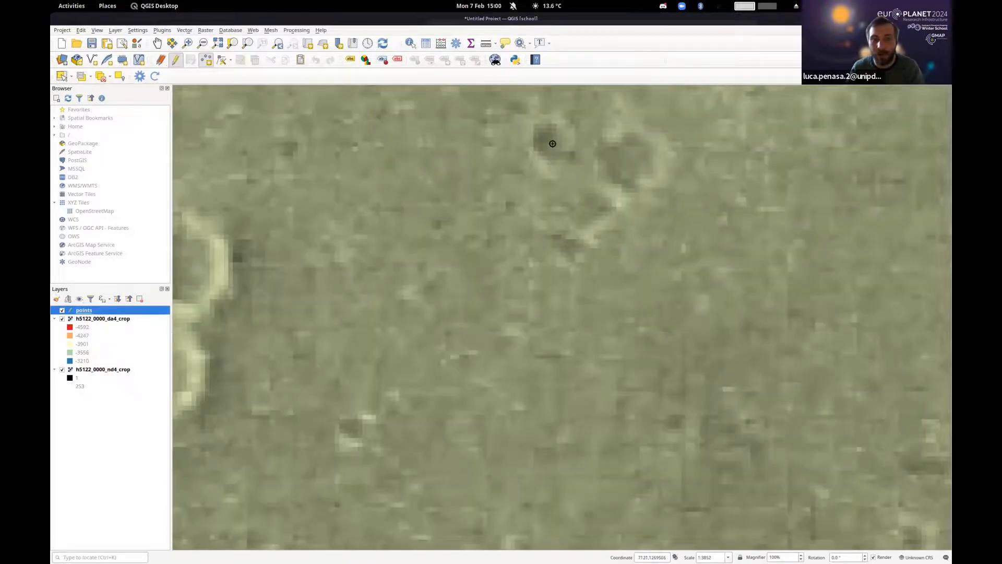
{"action": "left_click", "coordinate": [550, 177]}
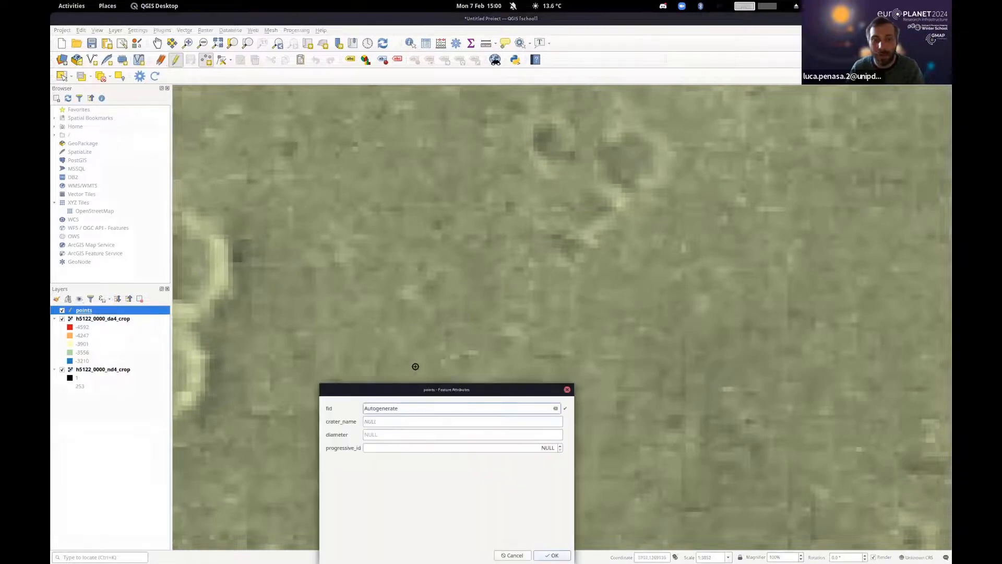
{"action": "left_click_drag", "start_coordinate": [436, 393], "coordinate": [364, 182]}
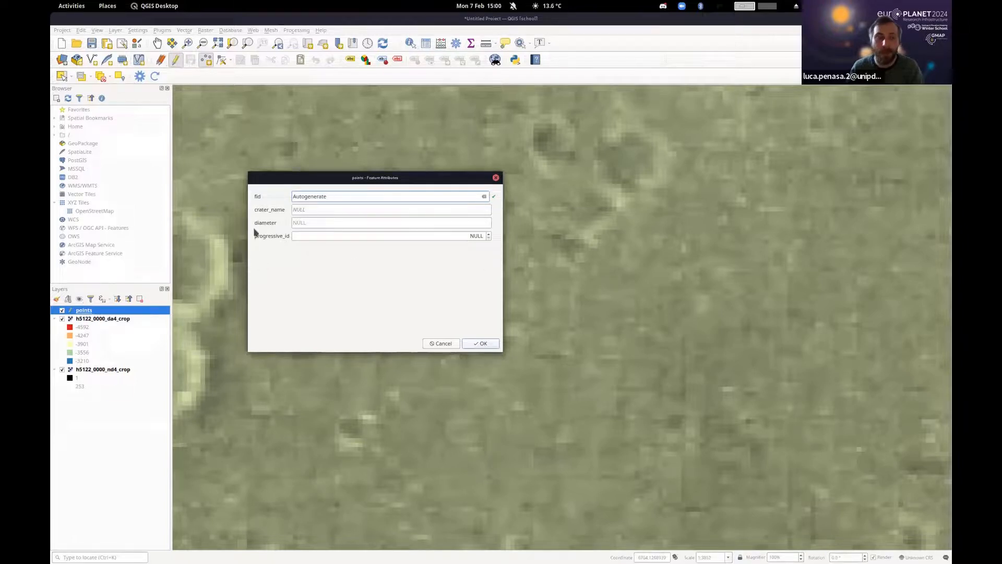
- Fill in the new point's attributes with crater_name crater1, diameter 120 and progressive_id 1, and accept them
{"action": "left_click", "coordinate": [299, 210]}
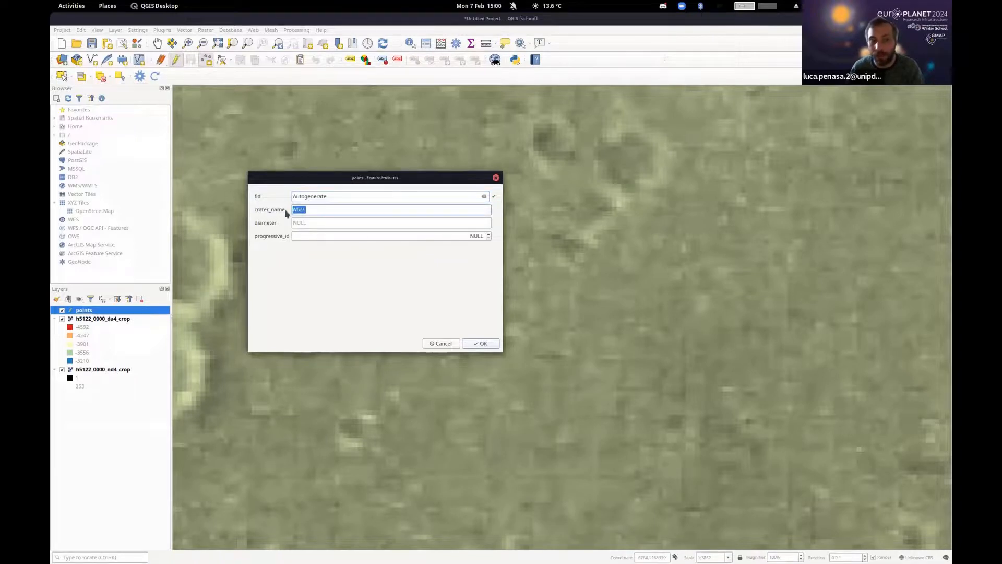
{"action": "type", "text": "crater1"}
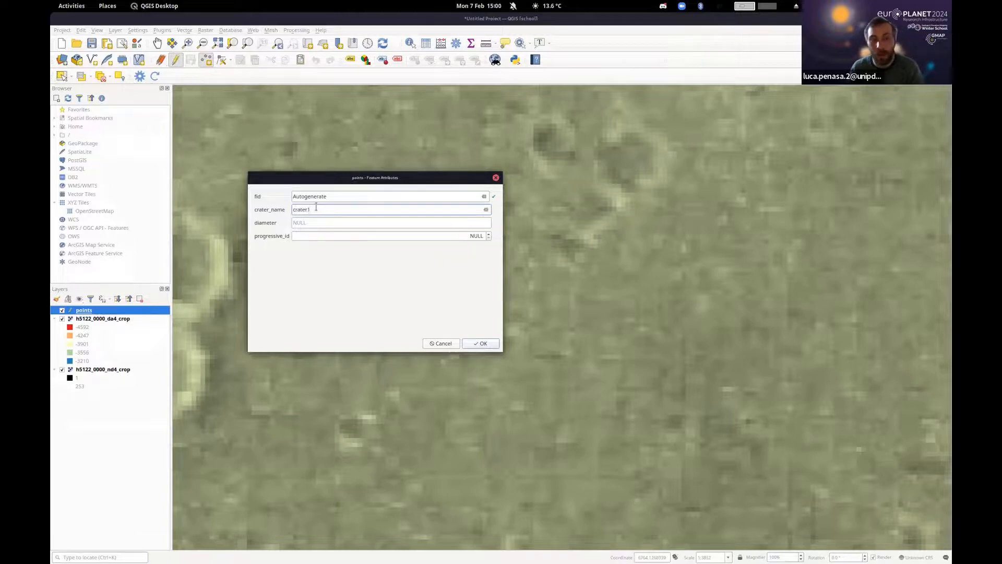
{"action": "left_click", "coordinate": [326, 224]}
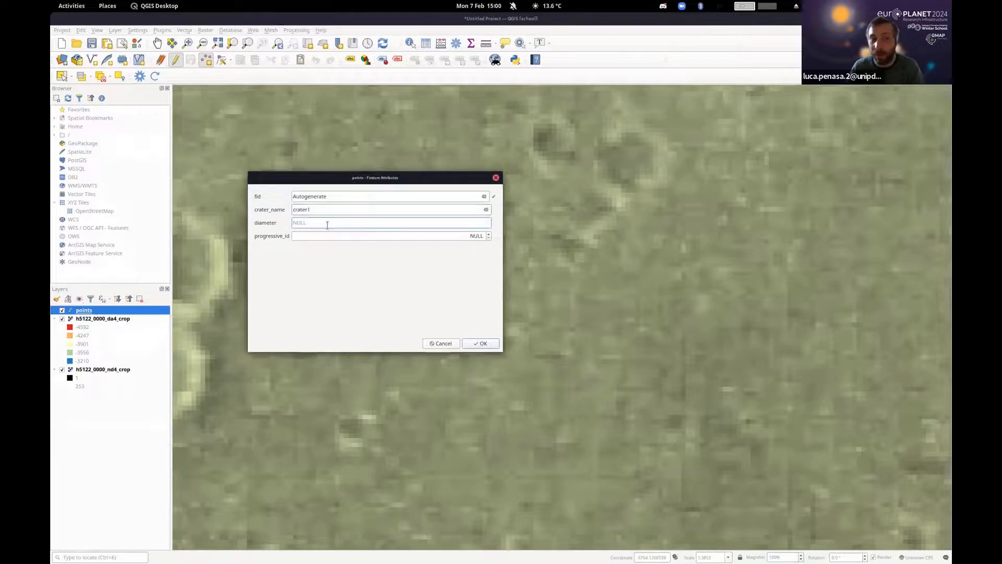
{"action": "type", "text": "120"}
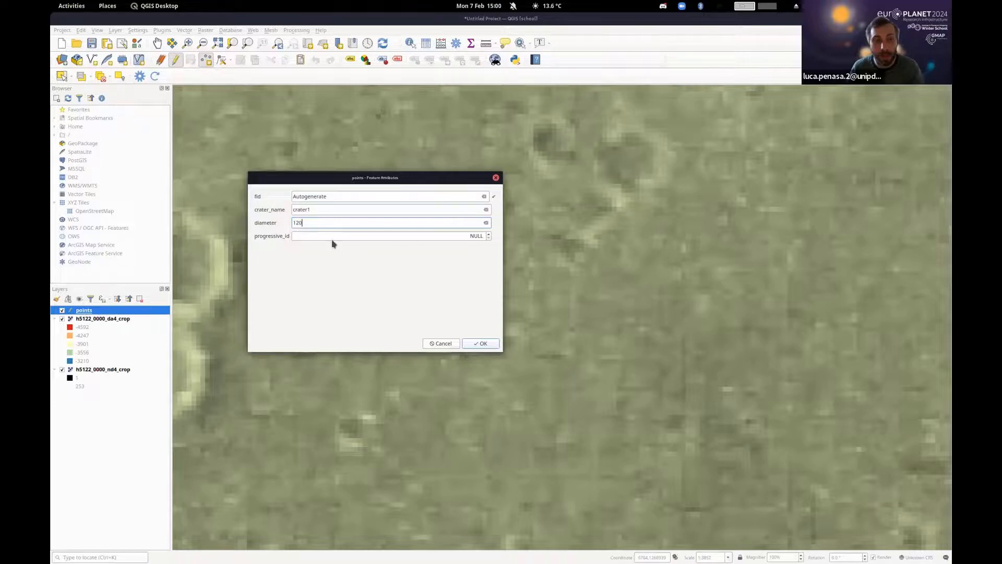
{"action": "left_click", "coordinate": [466, 236]}
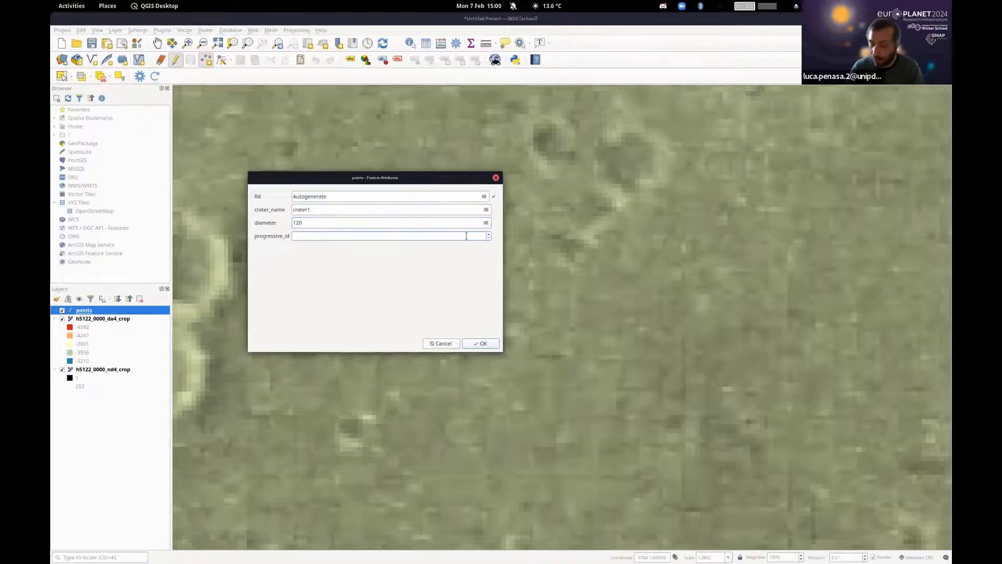
{"action": "type", "text": "1"}
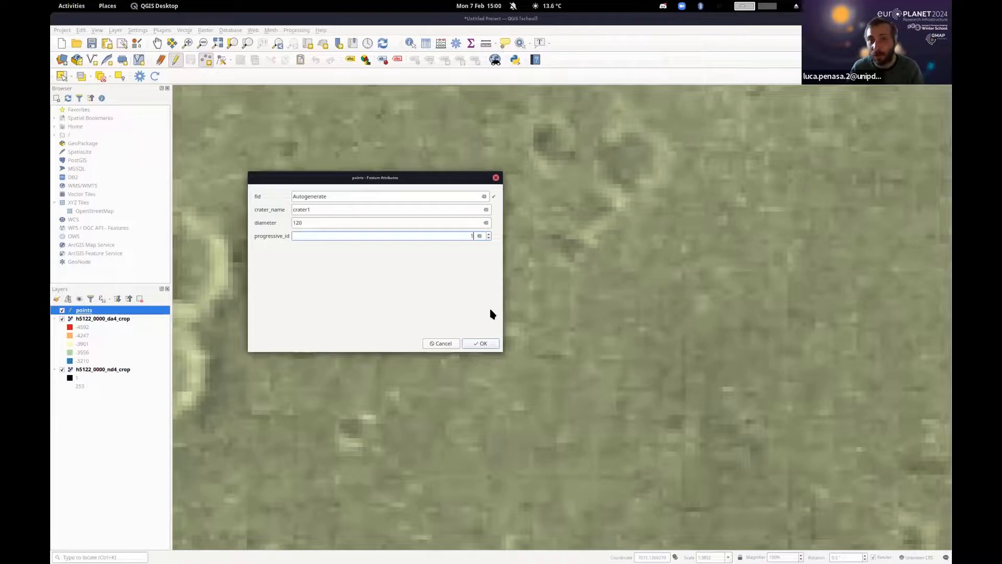
{"action": "left_click", "coordinate": [482, 343]}
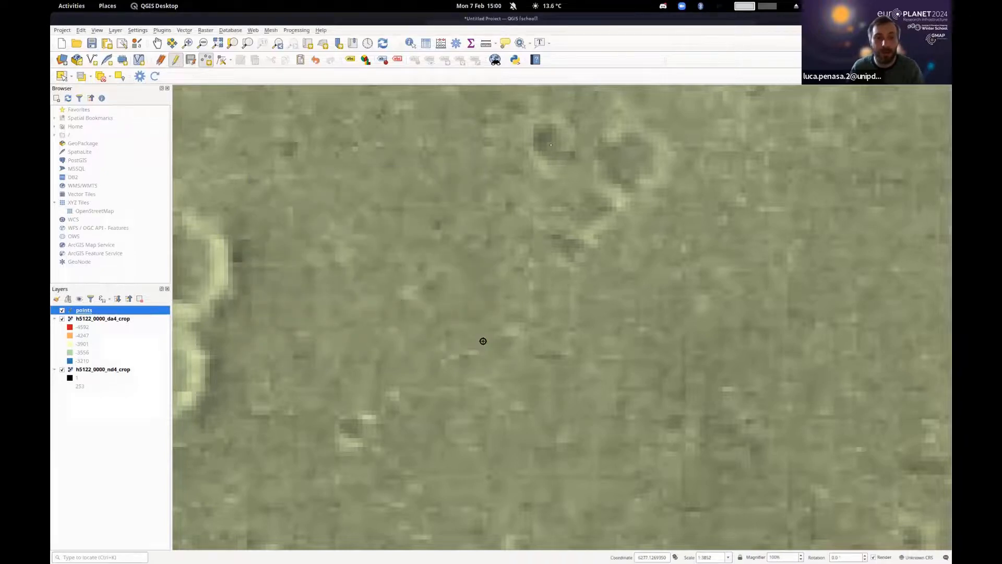
- Place four more point features on features along and beside the channel north of the large crater, accepting each with its attributes left empty
{"action": "scroll", "coordinate": [566, 165], "scroll_direction": "down", "scroll_amount": 2}
{"action": "scroll", "coordinate": [566, 165], "scroll_direction": "down", "scroll_amount": 4}
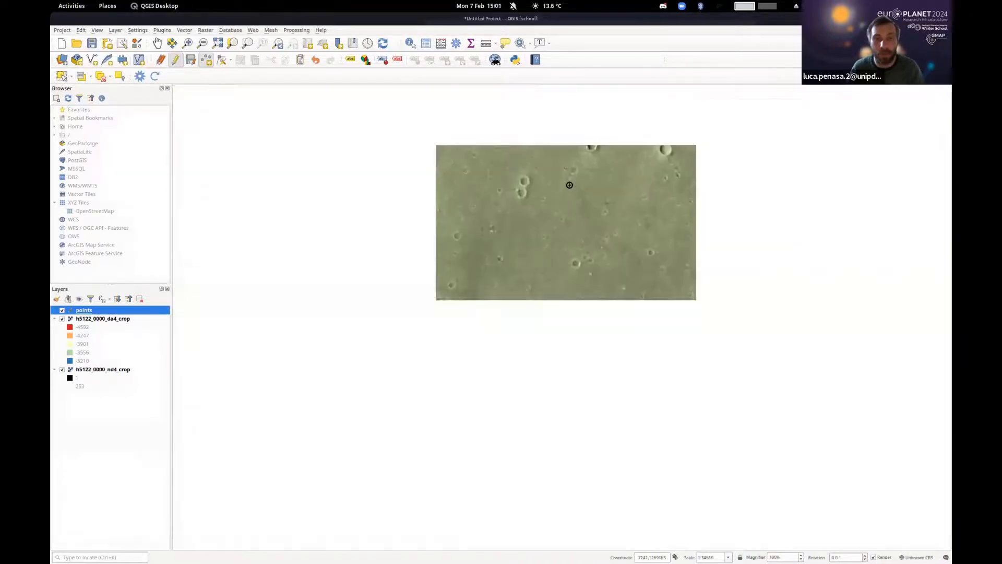
{"action": "scroll", "coordinate": [572, 184], "scroll_direction": "down", "scroll_amount": 2}
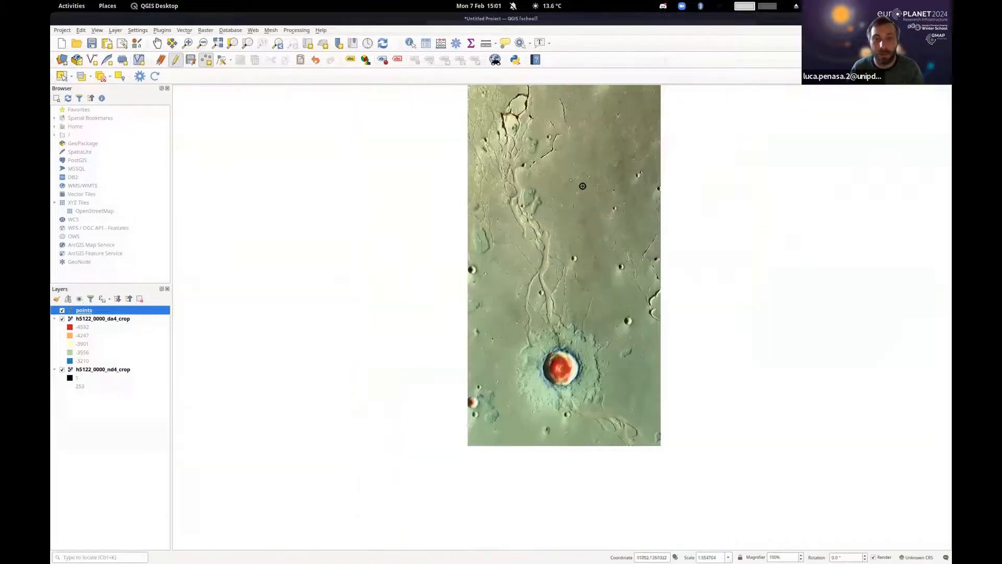
{"action": "left_click_drag", "start_coordinate": [582, 186], "coordinate": [541, 171]}
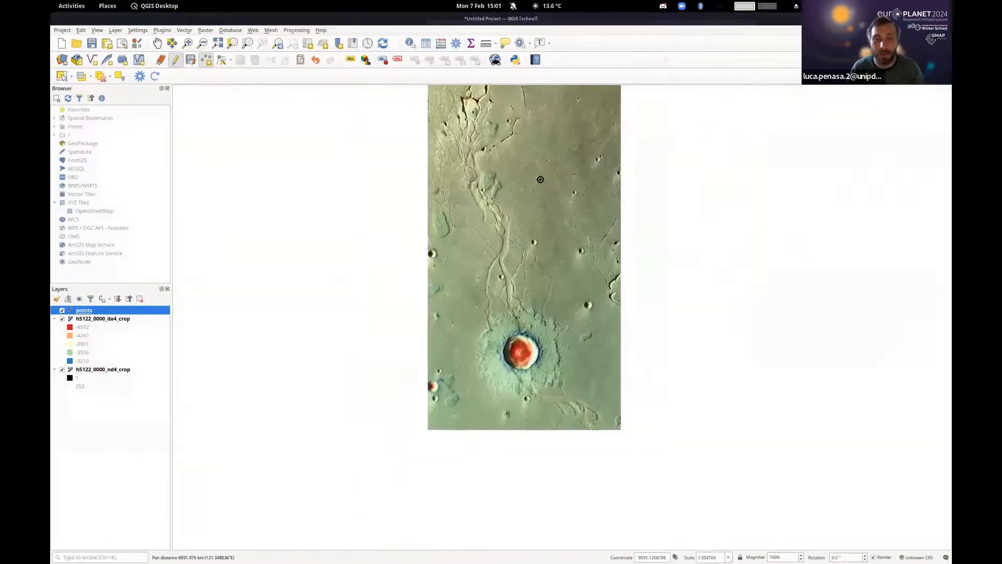
{"action": "left_click", "coordinate": [501, 277]}
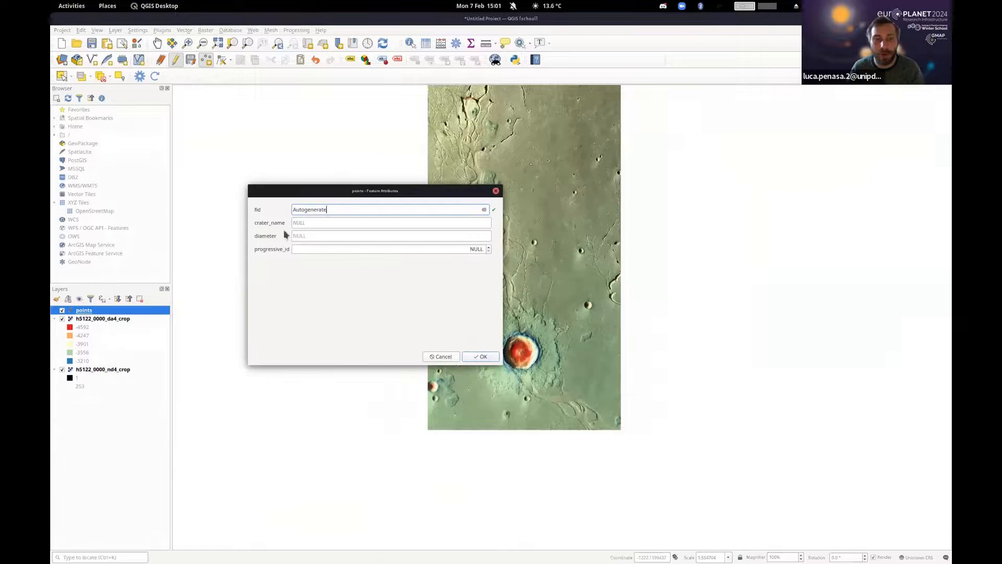
{"action": "left_click", "coordinate": [479, 357]}
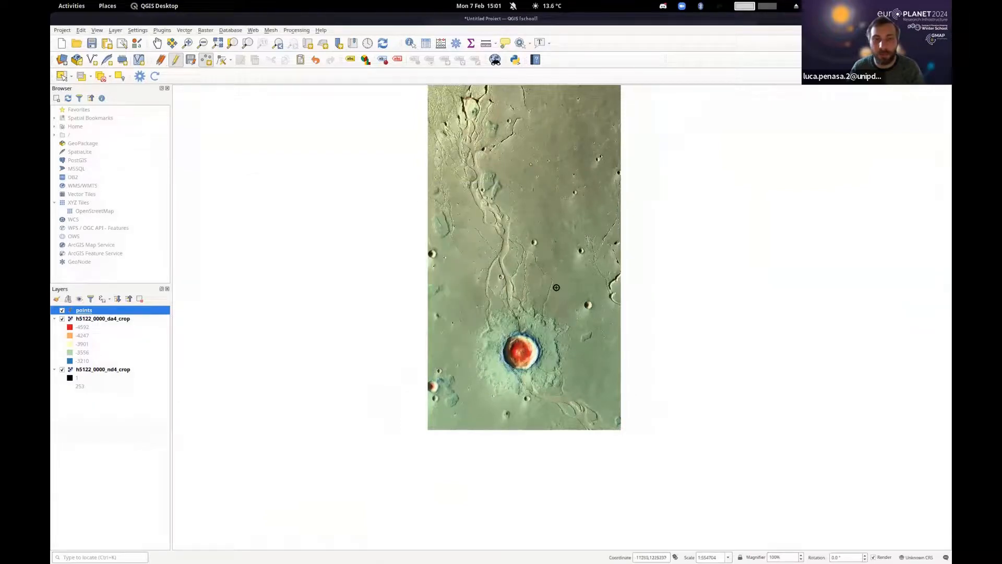
{"action": "left_click", "coordinate": [538, 276]}
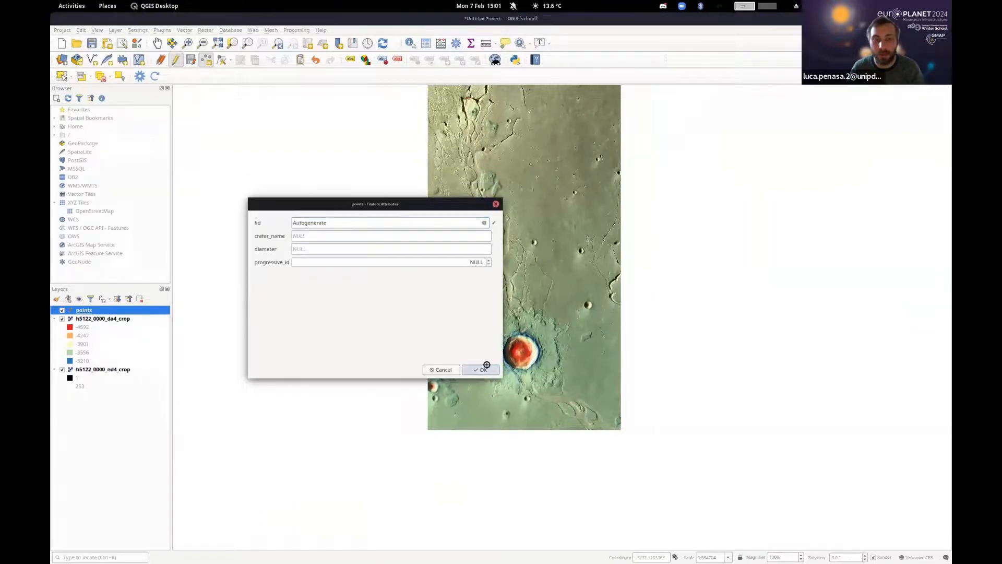
{"action": "left_click", "coordinate": [483, 371]}
{"action": "left_click", "coordinate": [580, 250]}
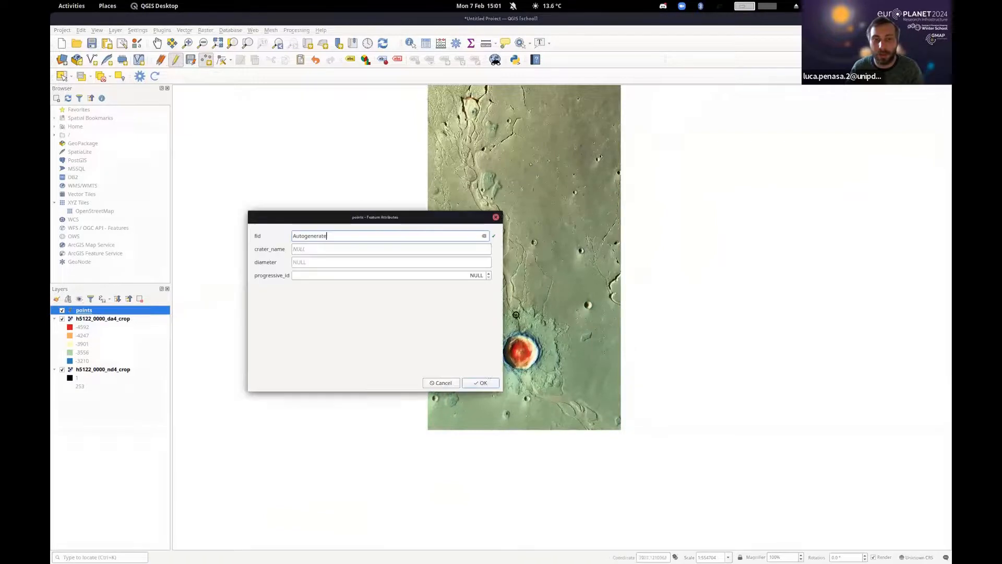
{"action": "left_click", "coordinate": [481, 381]}
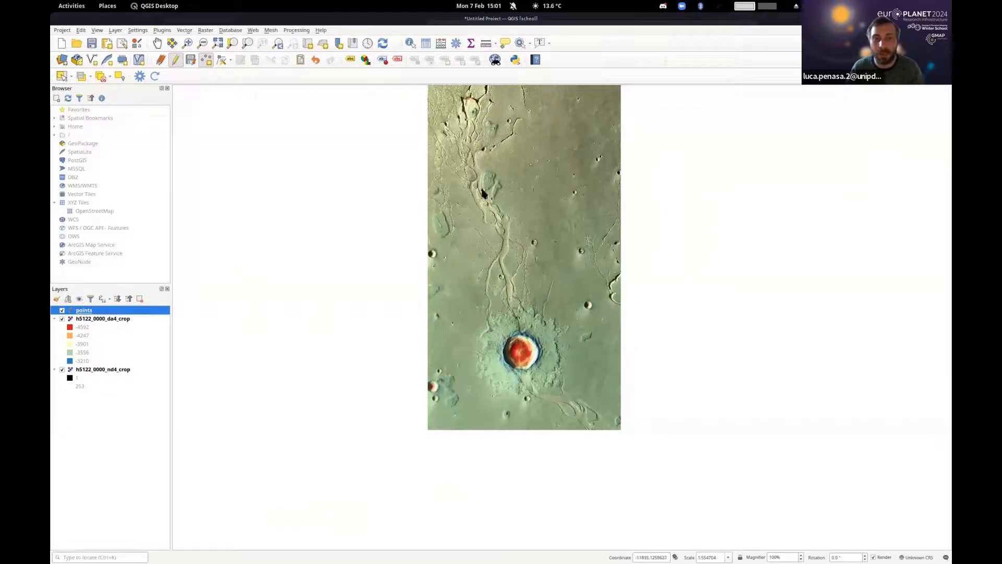
{"action": "left_click", "coordinate": [481, 190]}
{"action": "left_click", "coordinate": [480, 395]}
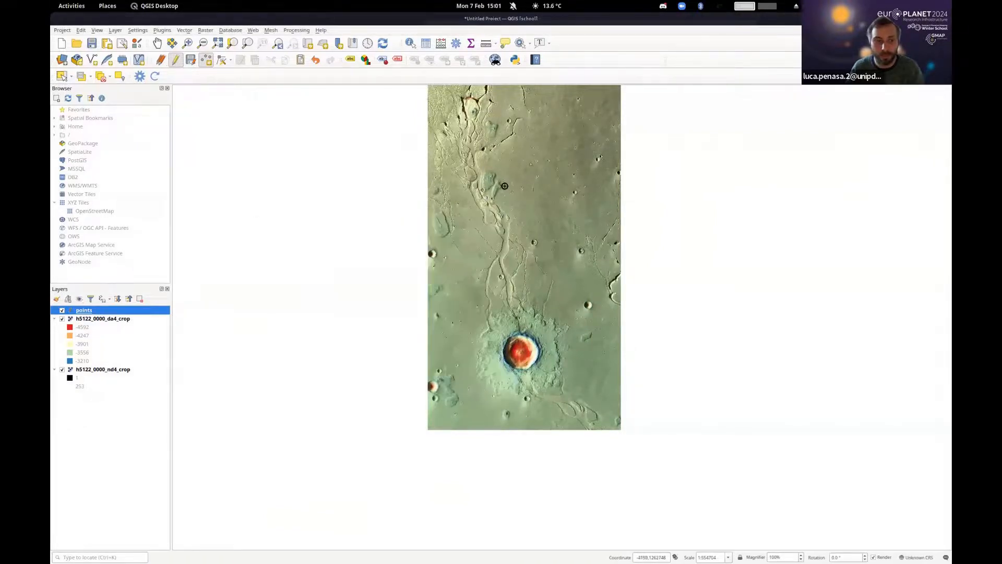
{"action": "scroll", "coordinate": [503, 184], "scroll_direction": "up", "scroll_amount": 2}
{"action": "scroll", "coordinate": [651, 187], "scroll_direction": "down", "scroll_amount": 2}
{"action": "left_click_drag", "start_coordinate": [679, 192], "coordinate": [614, 214]}
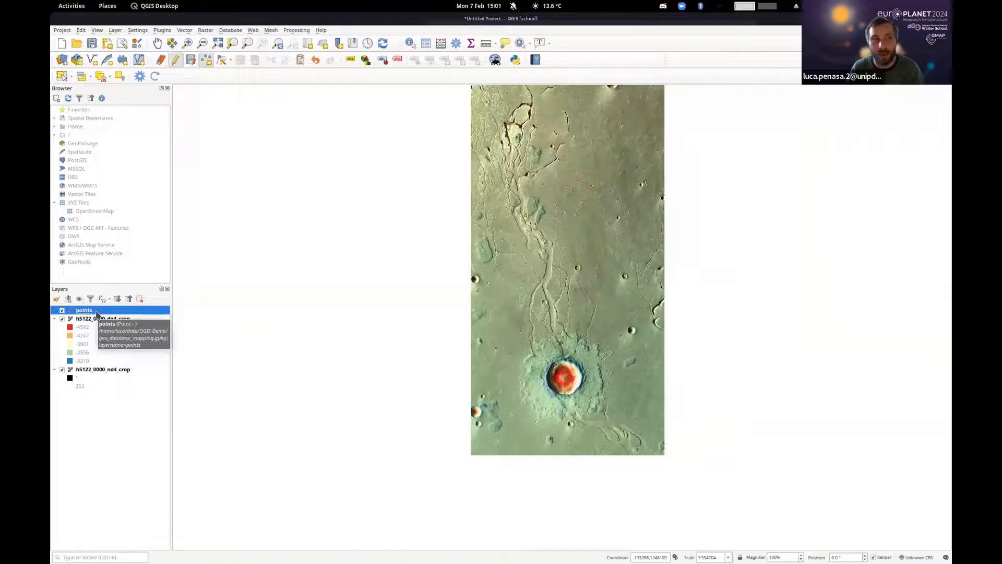
{"action": "left_click", "coordinate": [116, 30]}
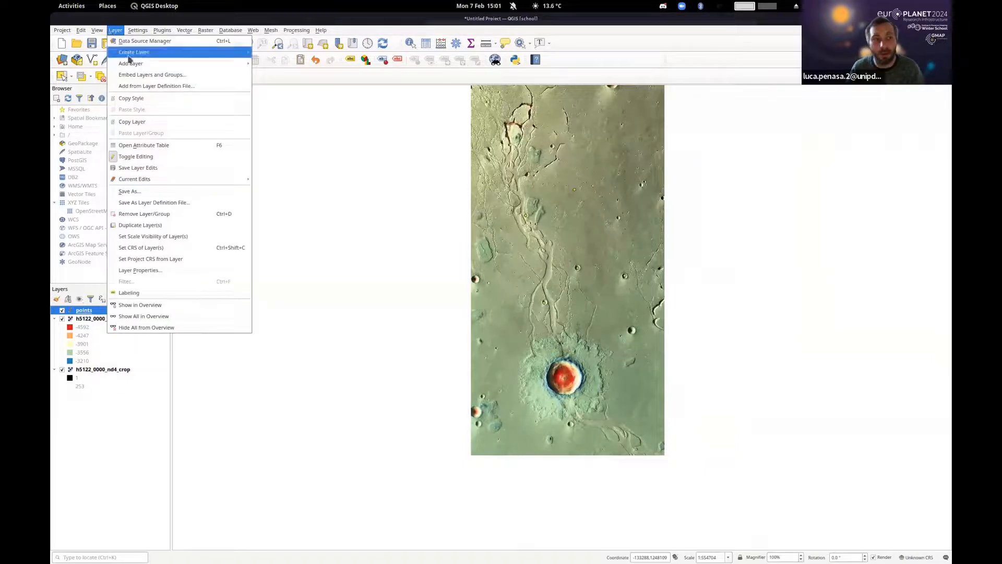
{"action": "mouse_move", "coordinate": [129, 58]}
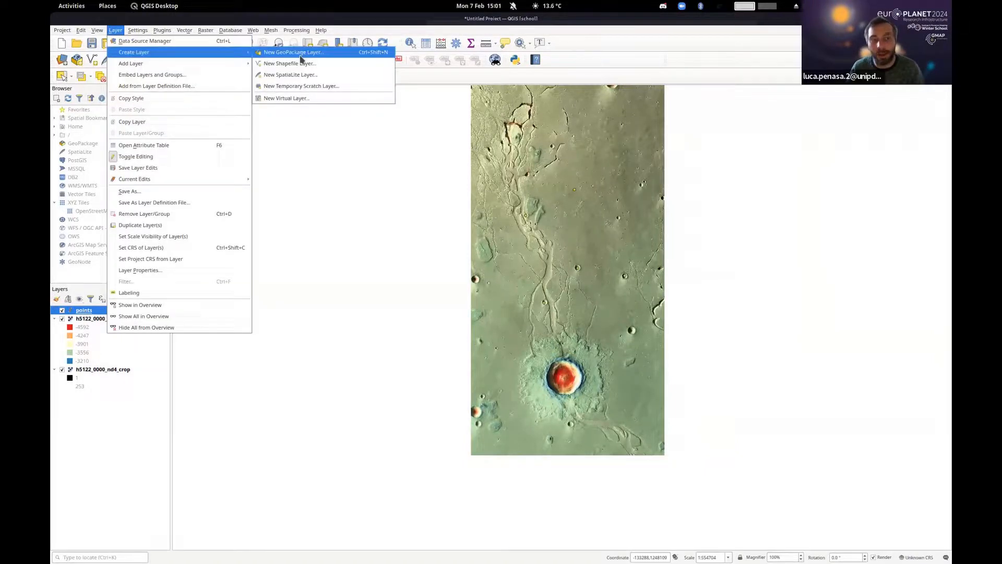
{"action": "left_click", "coordinate": [475, 23]}
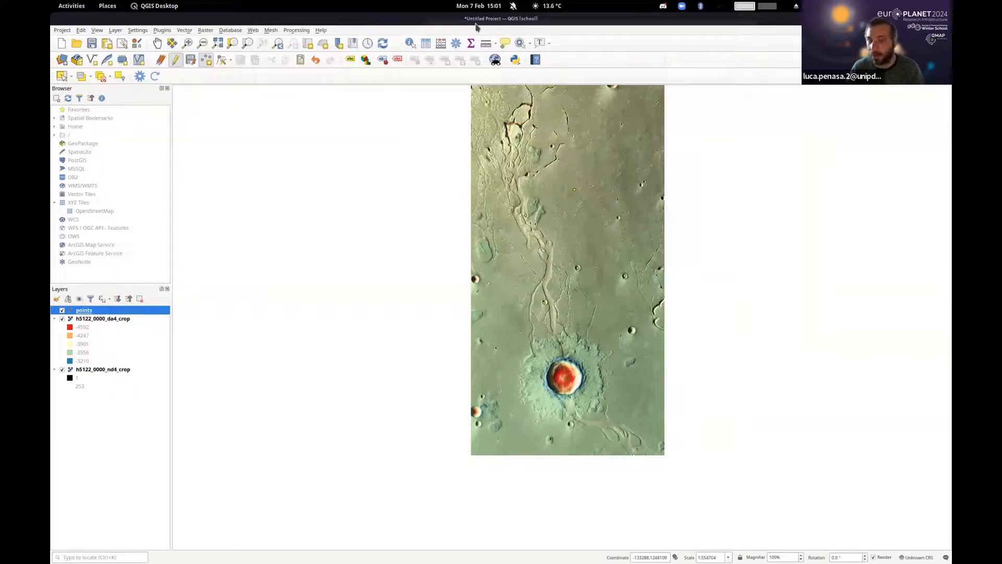
{"action": "left_click_drag", "start_coordinate": [569, 234], "coordinate": [507, 277]}
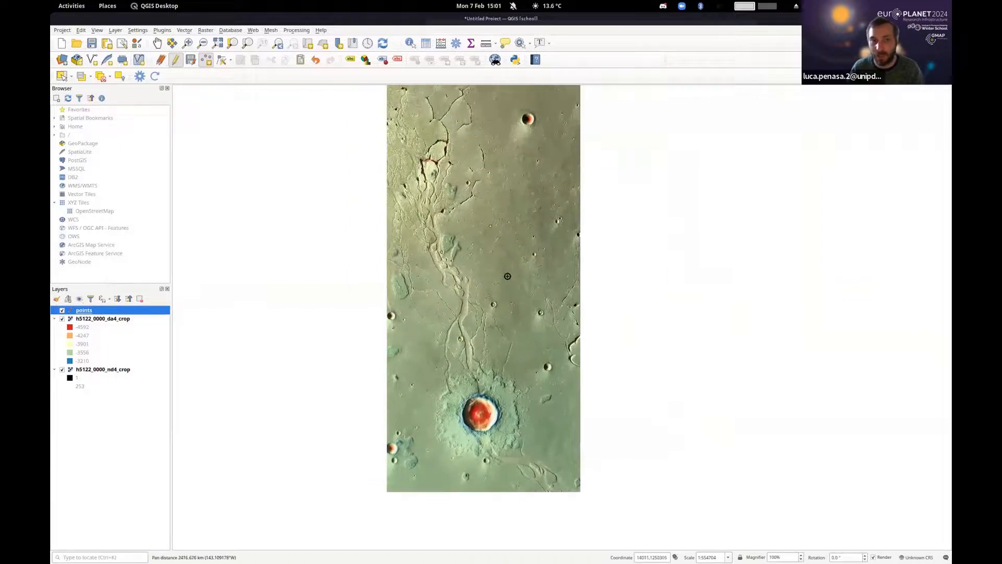
{"action": "left_click_drag", "start_coordinate": [491, 197], "coordinate": [520, 188]}
{"action": "scroll", "coordinate": [500, 185], "scroll_direction": "up", "scroll_amount": 1}
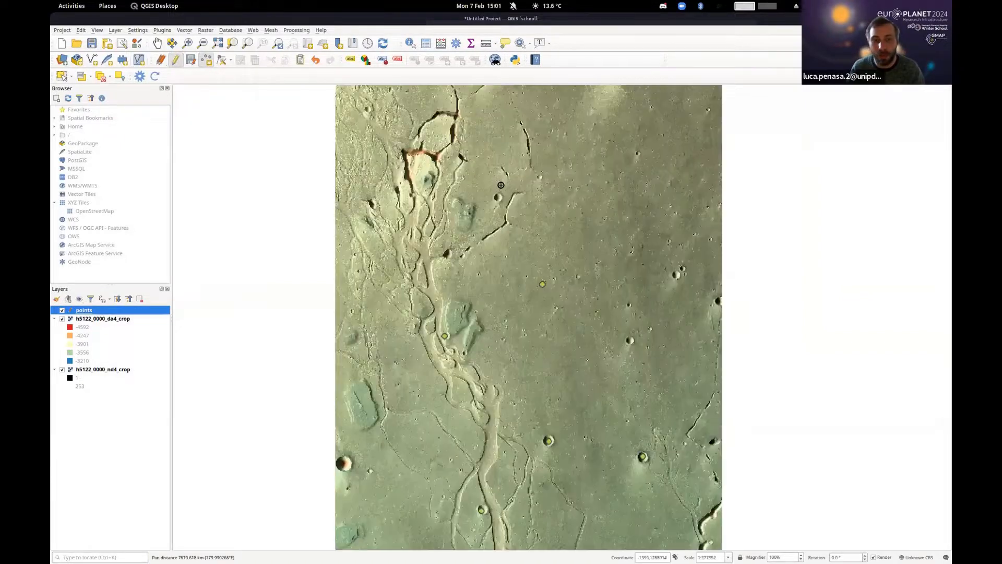
{"action": "scroll", "coordinate": [501, 184], "scroll_direction": "down", "scroll_amount": 1}
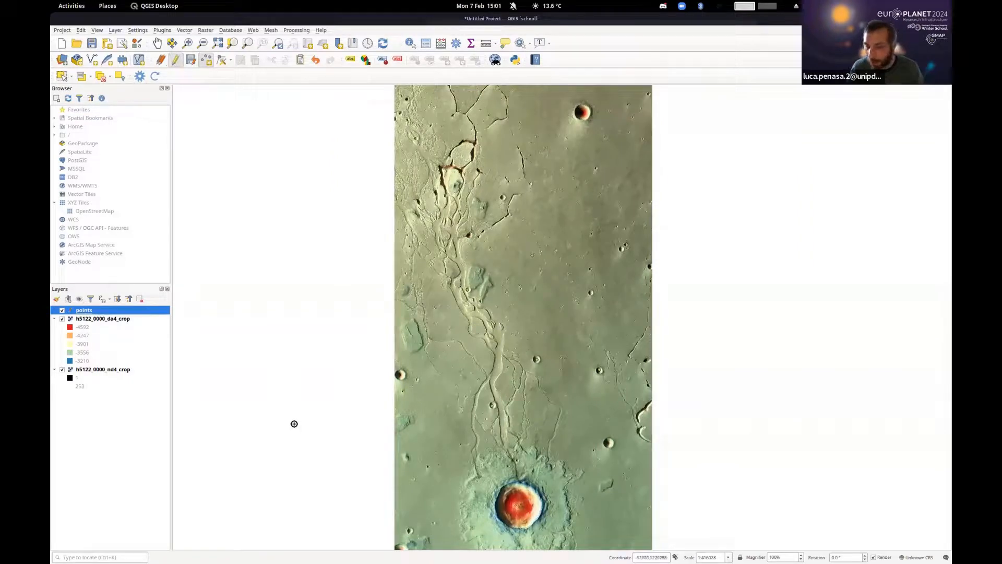
- Turn off editing mode for the points layer and save its changes
{"action": "left_click", "coordinate": [176, 61]}
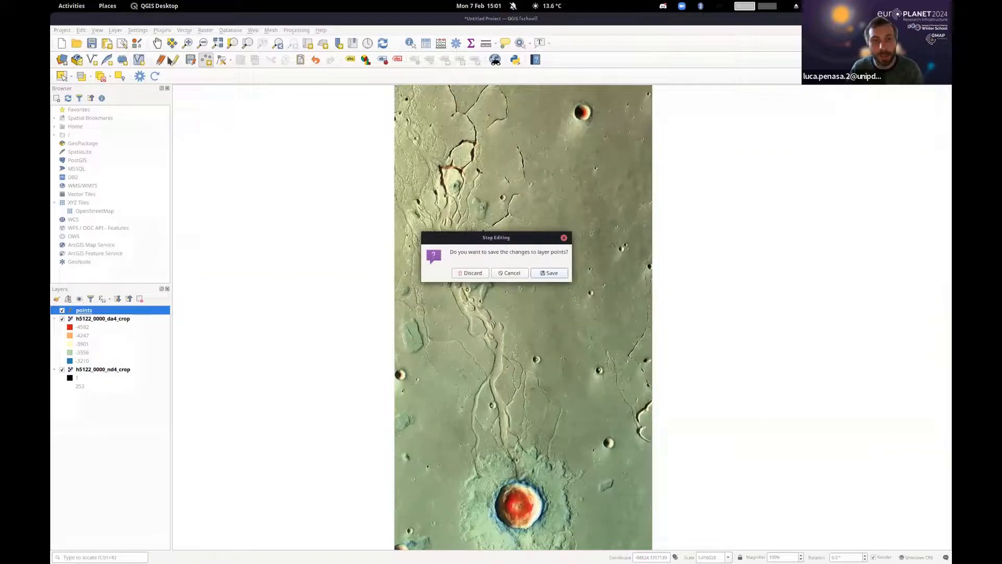
{"action": "left_click", "coordinate": [553, 275]}
{"action": "key", "text": "ctrl+shift+m"}
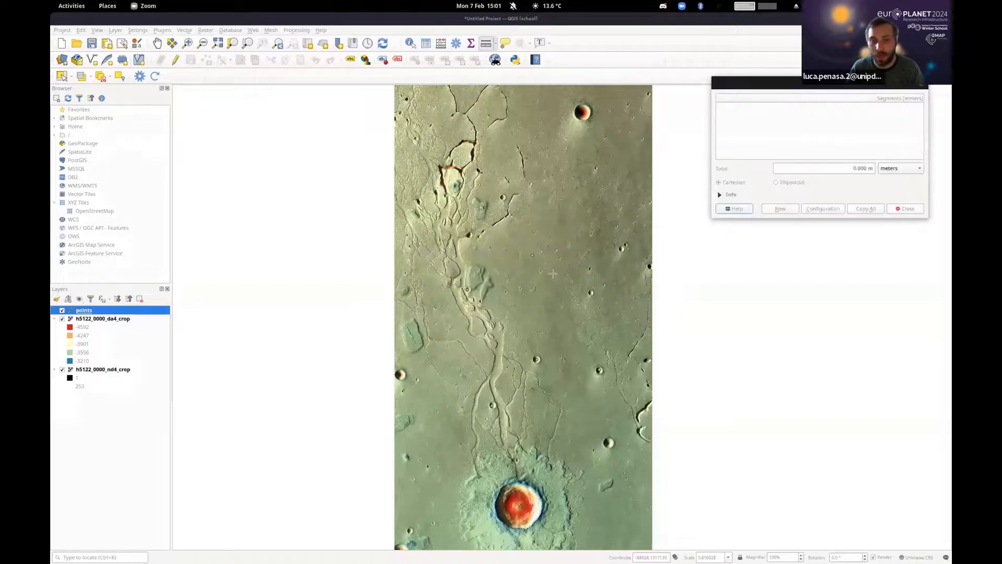
{"action": "left_click", "coordinate": [922, 83]}
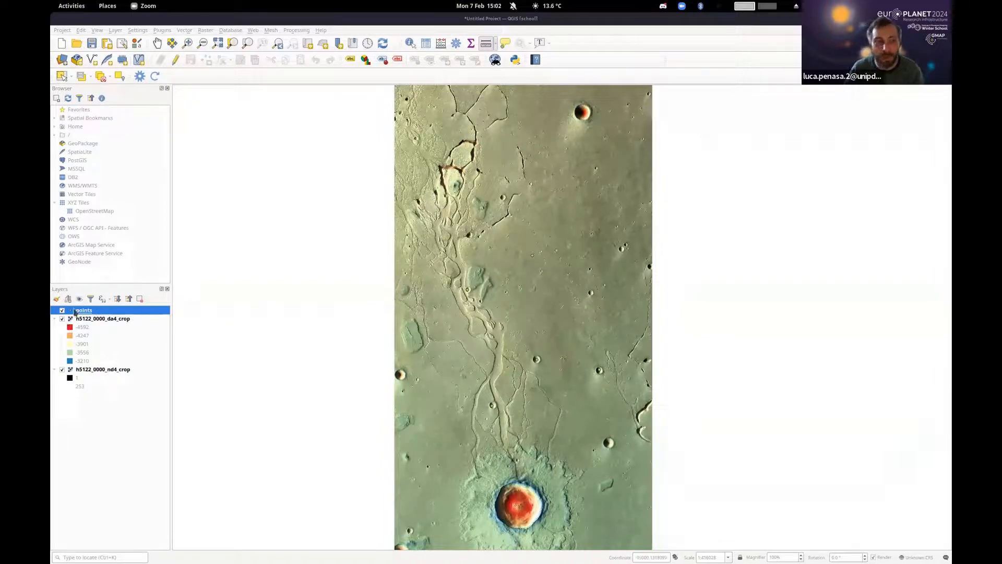
- Start a new GeoPackage layer and choose the existing geo_database_mapping.gpkg in the QGIS Demo folder as its database, accepting the file replacement
{"action": "left_click", "coordinate": [115, 30]}
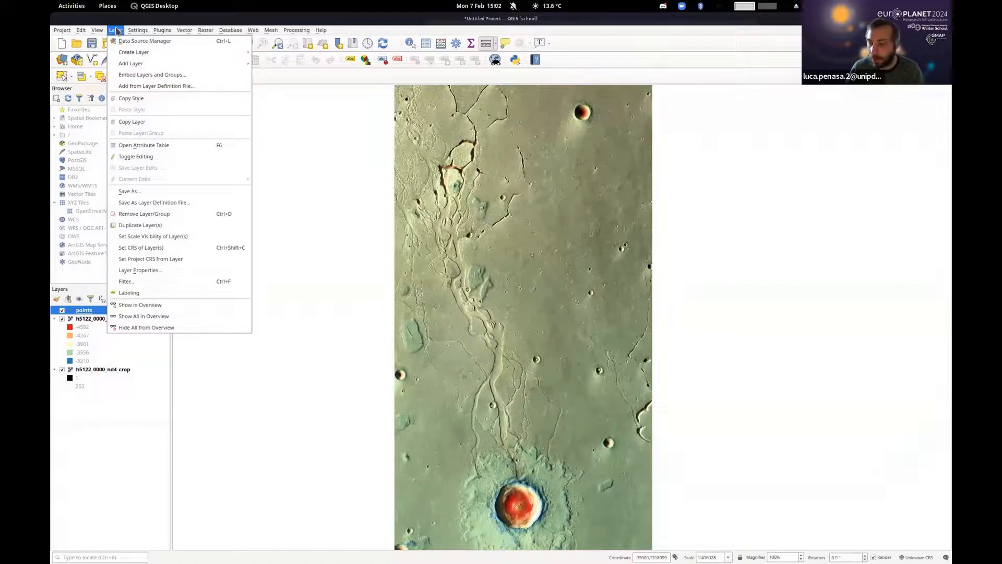
{"action": "left_click", "coordinate": [116, 30]}
{"action": "left_click", "coordinate": [116, 31]}
{"action": "mouse_move", "coordinate": [131, 55]}
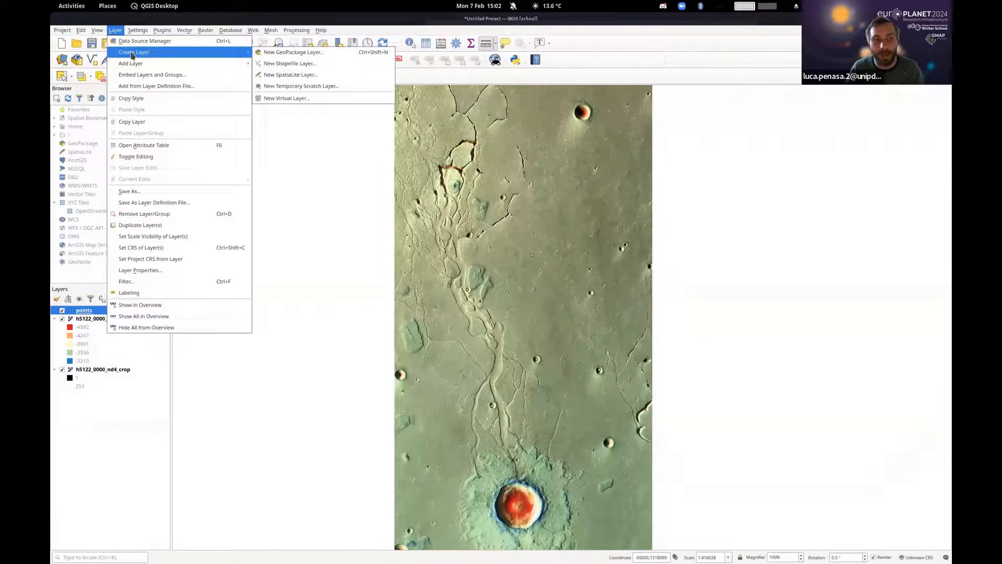
{"action": "left_click", "coordinate": [328, 54]}
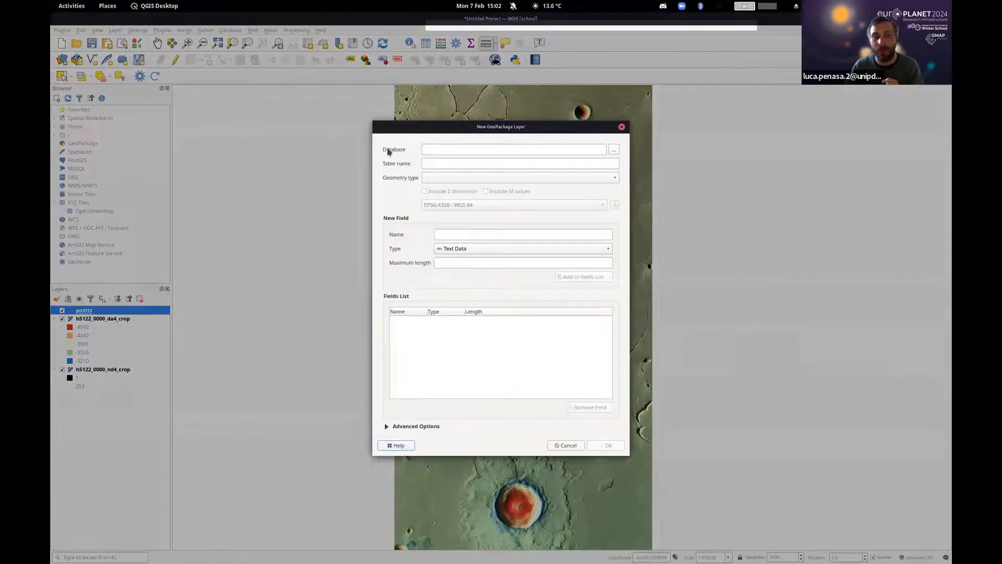
{"action": "left_click", "coordinate": [615, 150]}
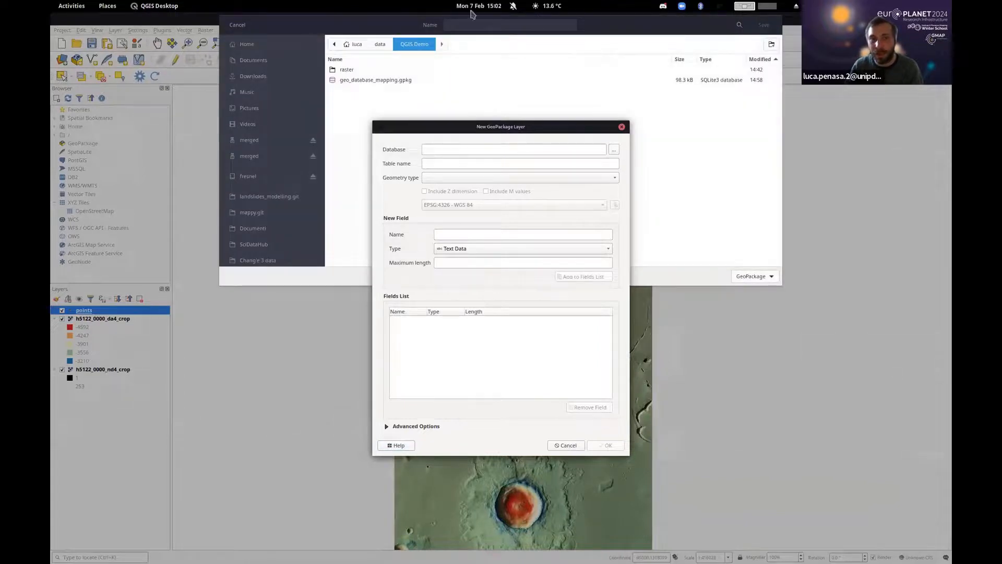
{"action": "left_click", "coordinate": [359, 81]}
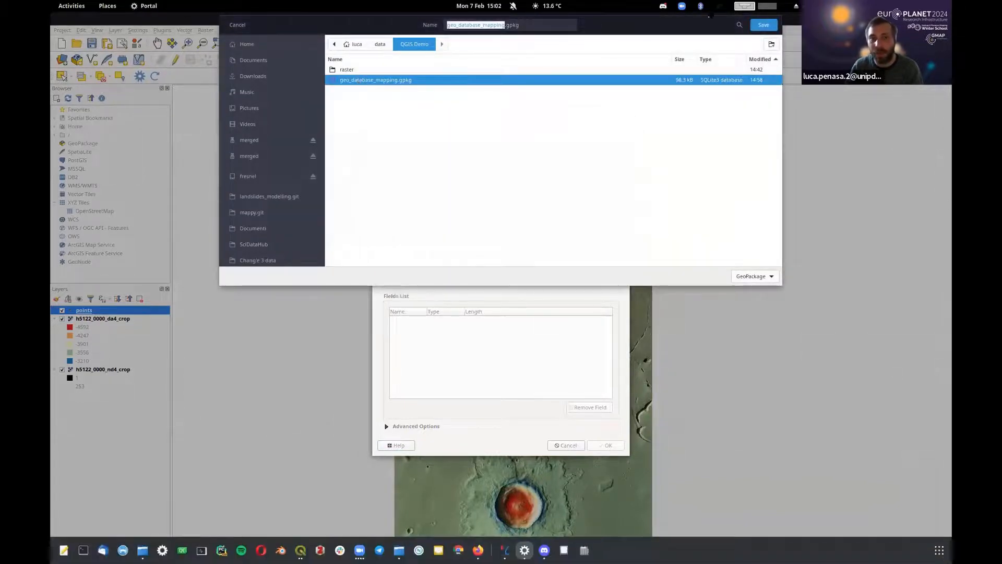
{"action": "left_click", "coordinate": [763, 25]}
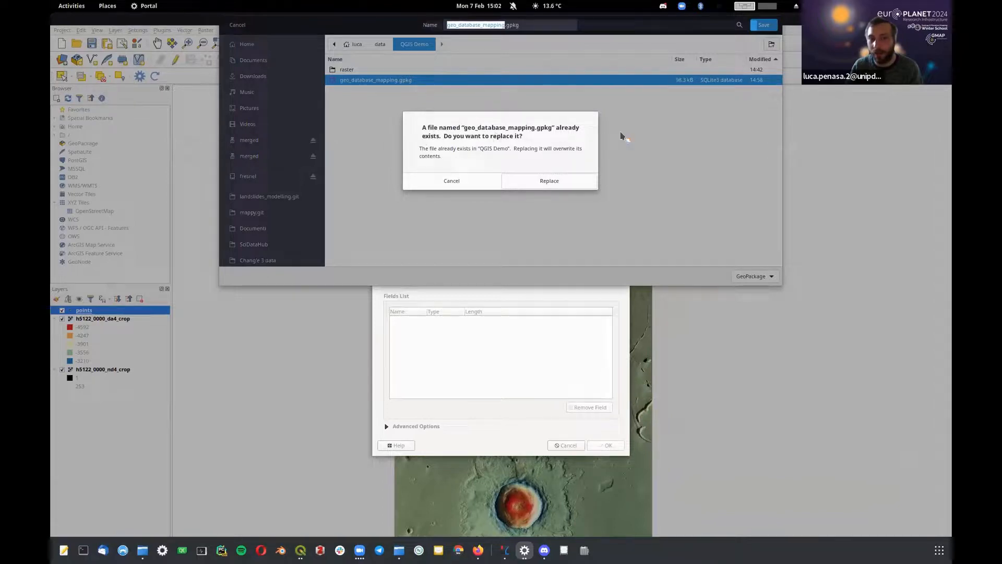
{"action": "left_click", "coordinate": [574, 181]}
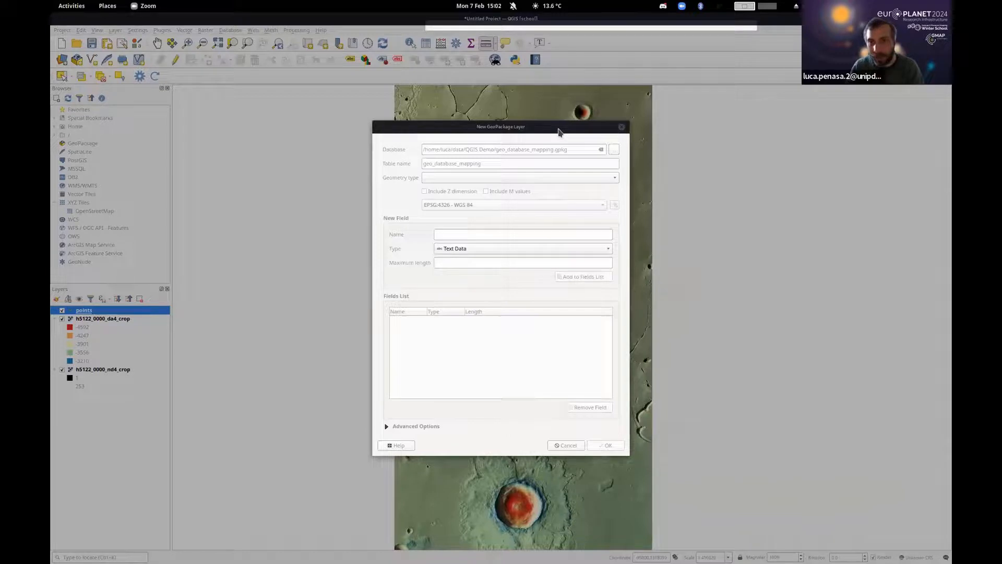
- Set the new layer's geometry type to Line and its coordinate system to Project CRS: SINUSOIDAL MARS
{"action": "left_click", "coordinate": [395, 181]}
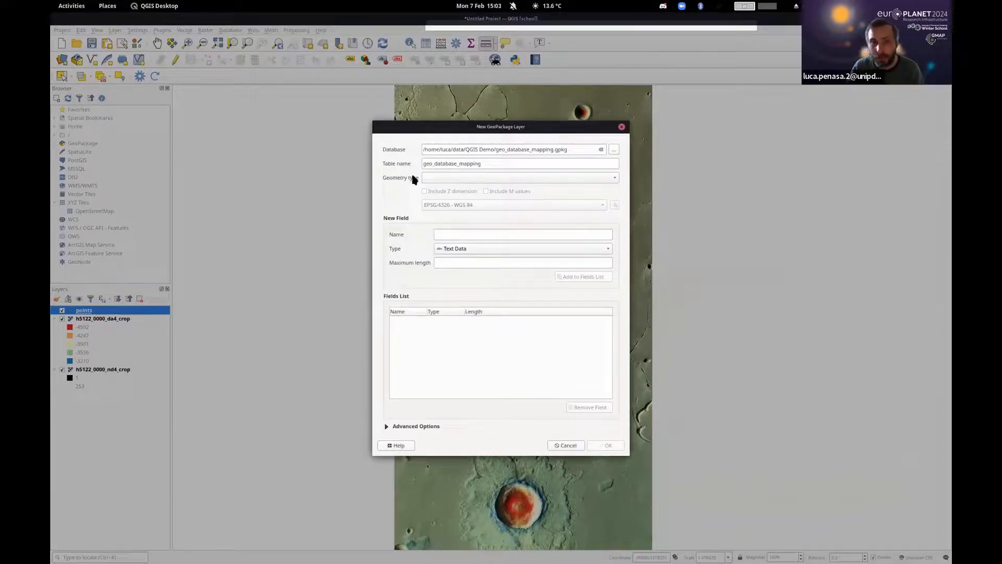
{"action": "left_click", "coordinate": [433, 178]}
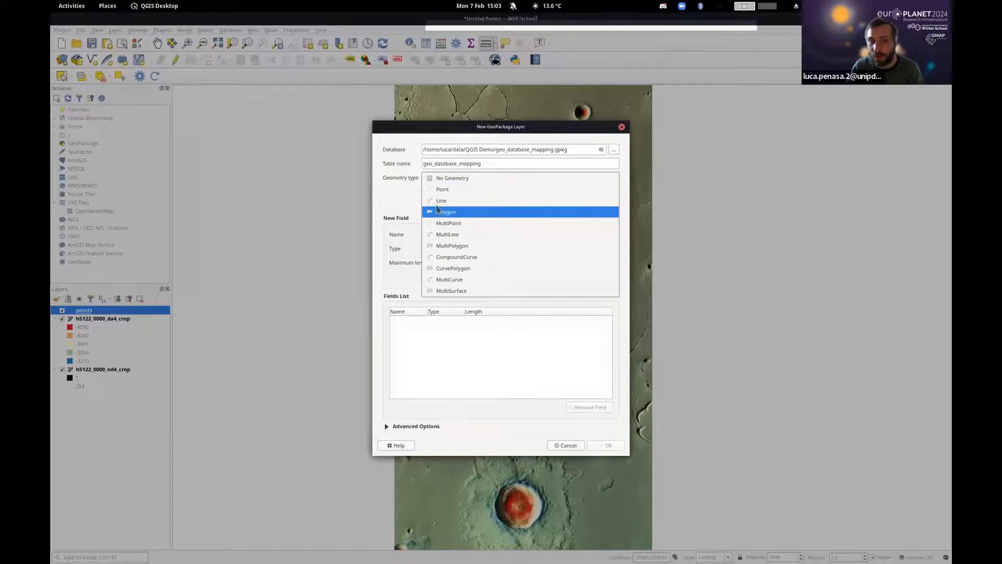
{"action": "left_click", "coordinate": [398, 200]}
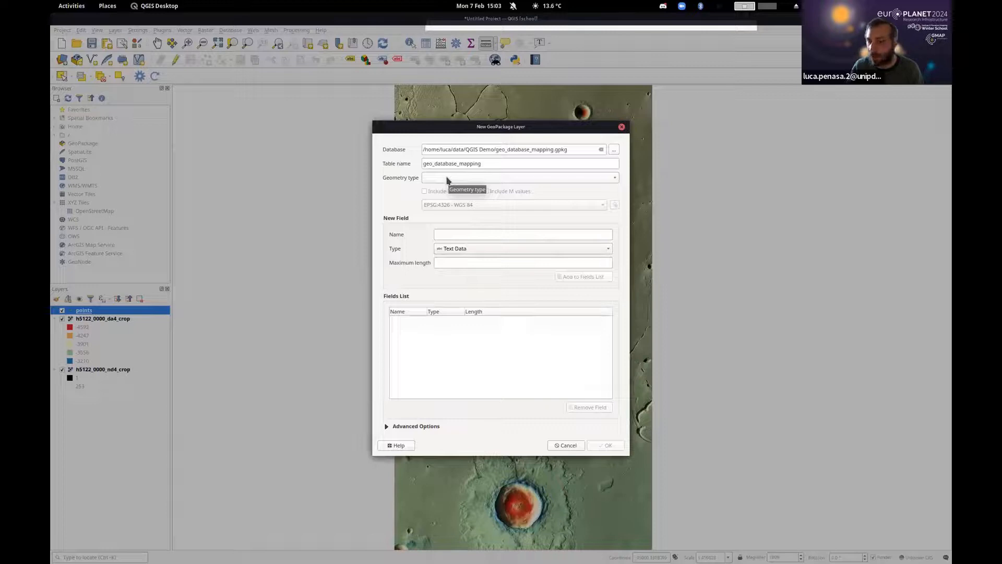
{"action": "left_click", "coordinate": [446, 180]}
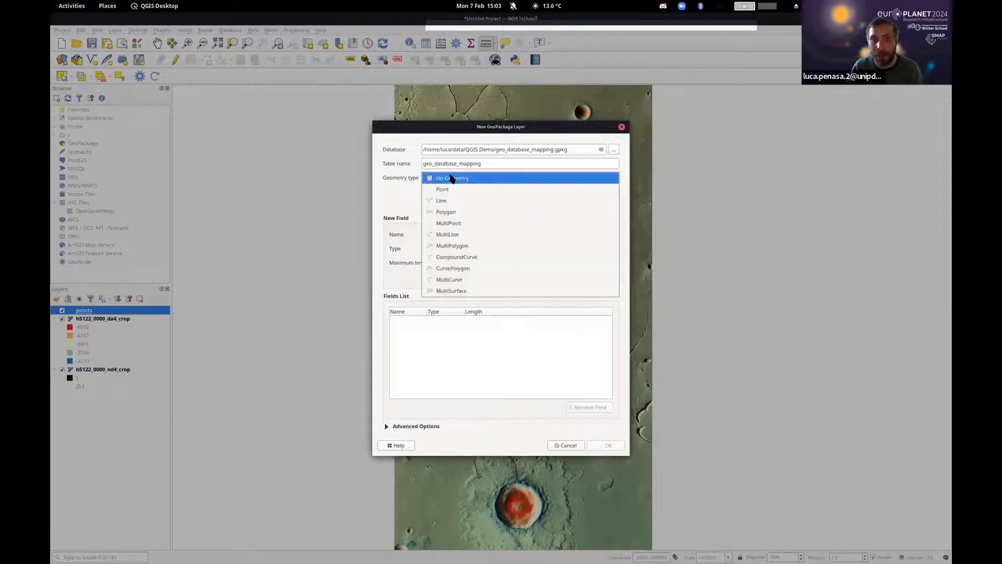
{"action": "left_click", "coordinate": [452, 203]}
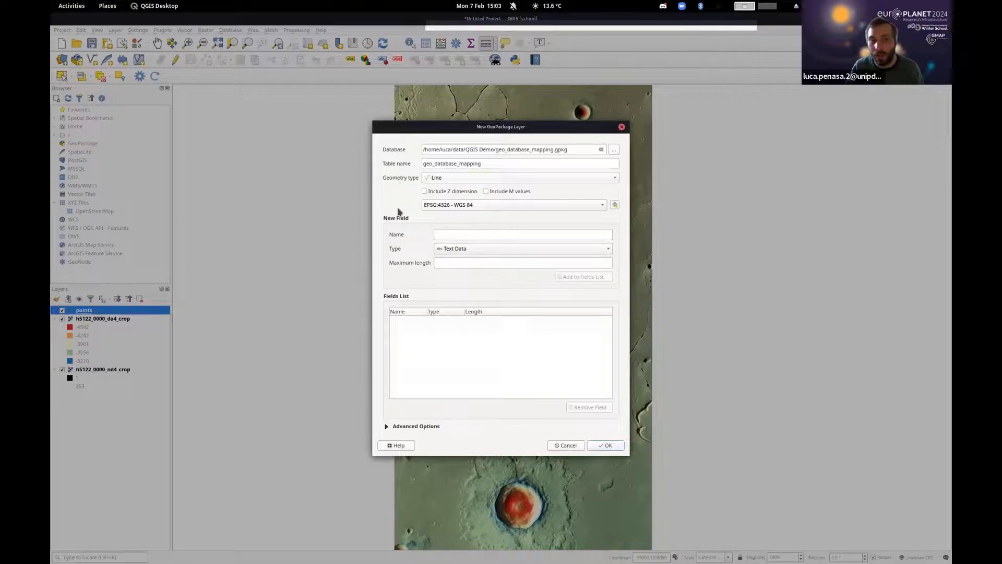
{"action": "left_click", "coordinate": [437, 208]}
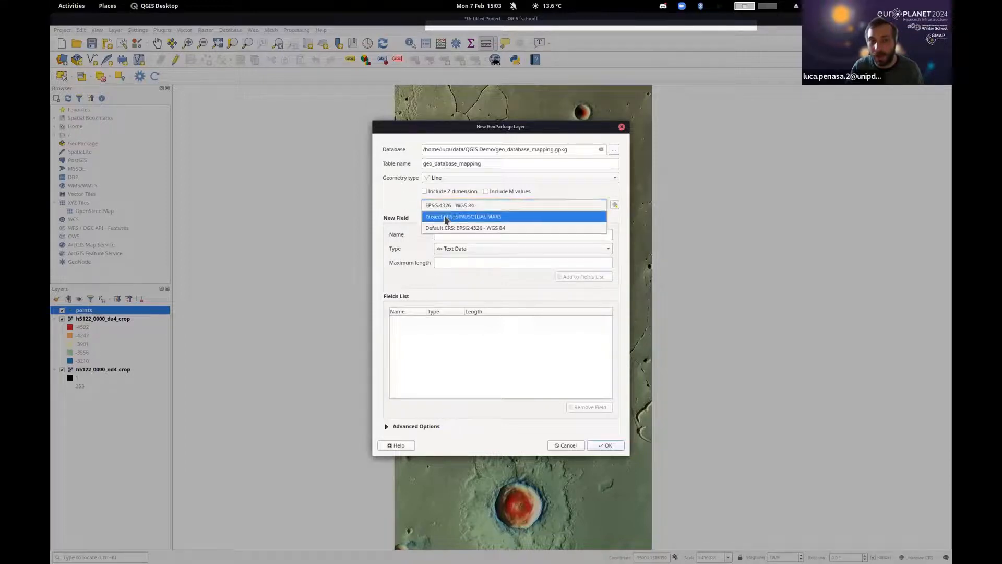
{"action": "left_click", "coordinate": [446, 217]}
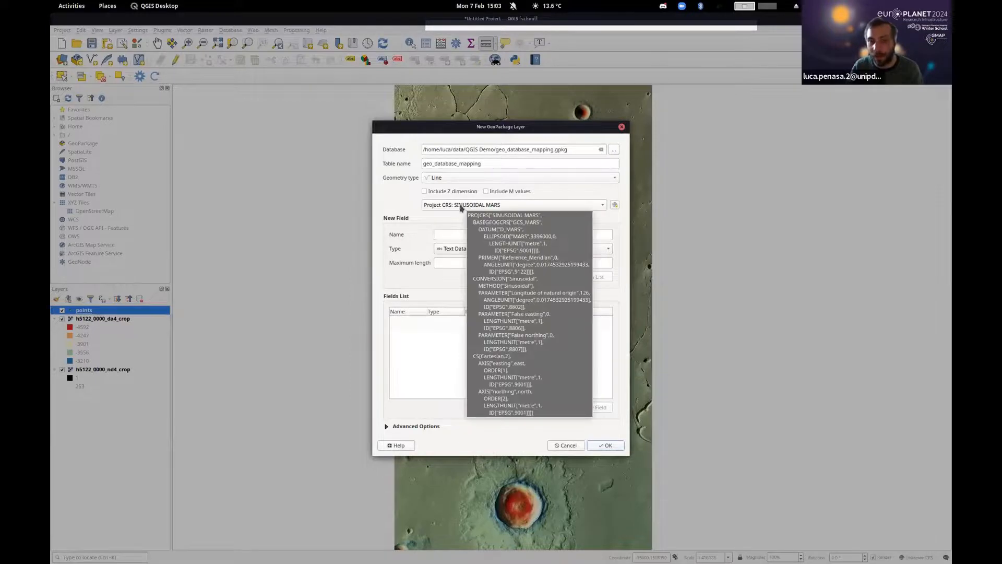
- Set the new layer's table name to lines
{"action": "double_click", "coordinate": [511, 164]}
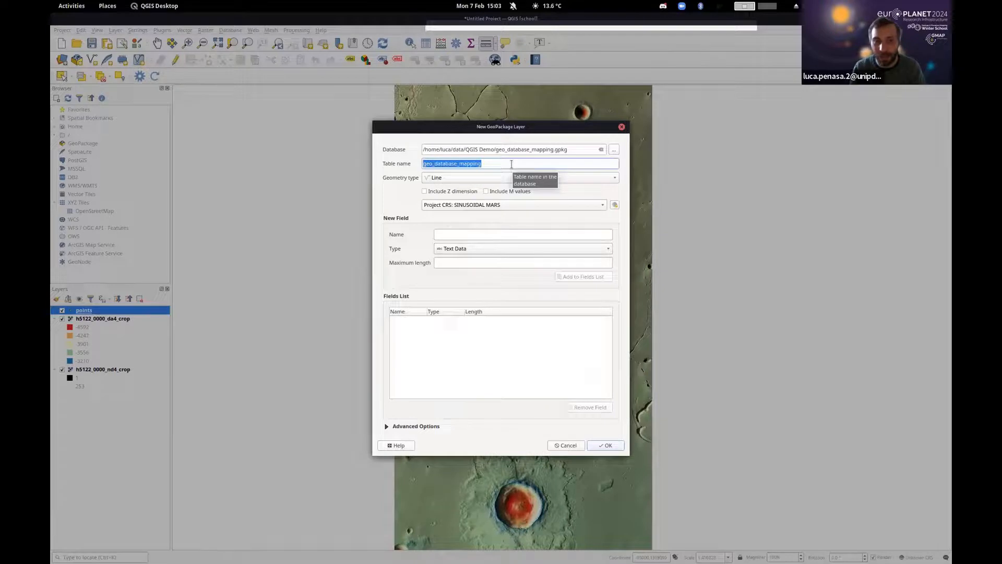
{"action": "left_click", "coordinate": [515, 163]}
{"action": "left_click_drag", "start_coordinate": [423, 164], "coordinate": [452, 163]}
{"action": "left_click", "coordinate": [452, 163]}
{"action": "double_click", "coordinate": [486, 162]}
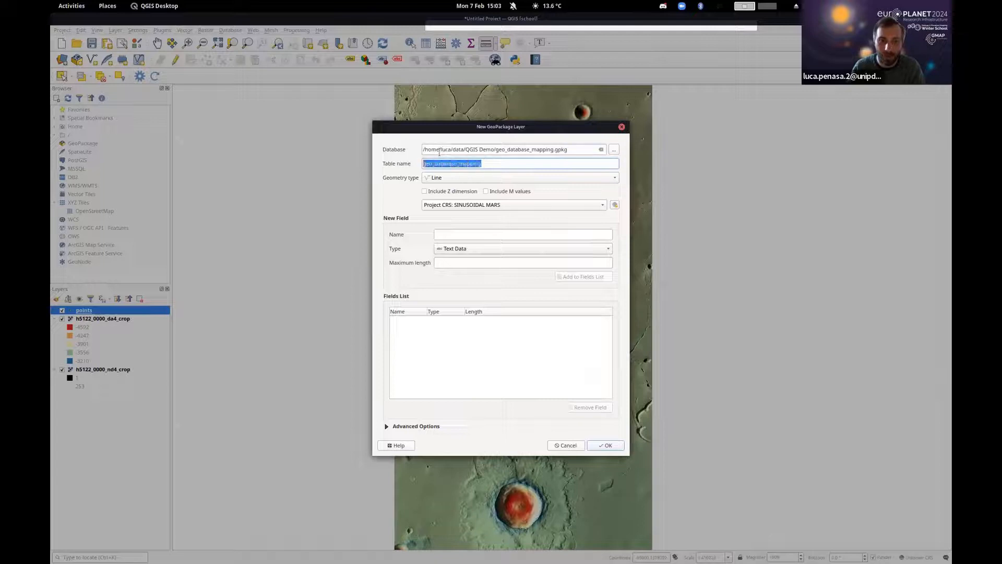
{"action": "type", "text": "lines"}
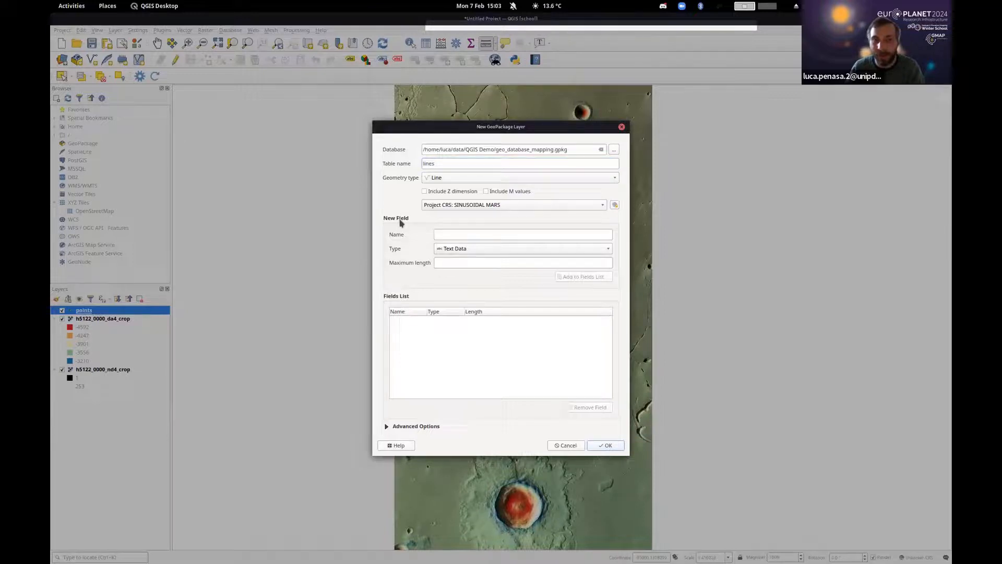
- Add a Text Data field named type to the new layer's fields
{"action": "left_click", "coordinate": [573, 237]}
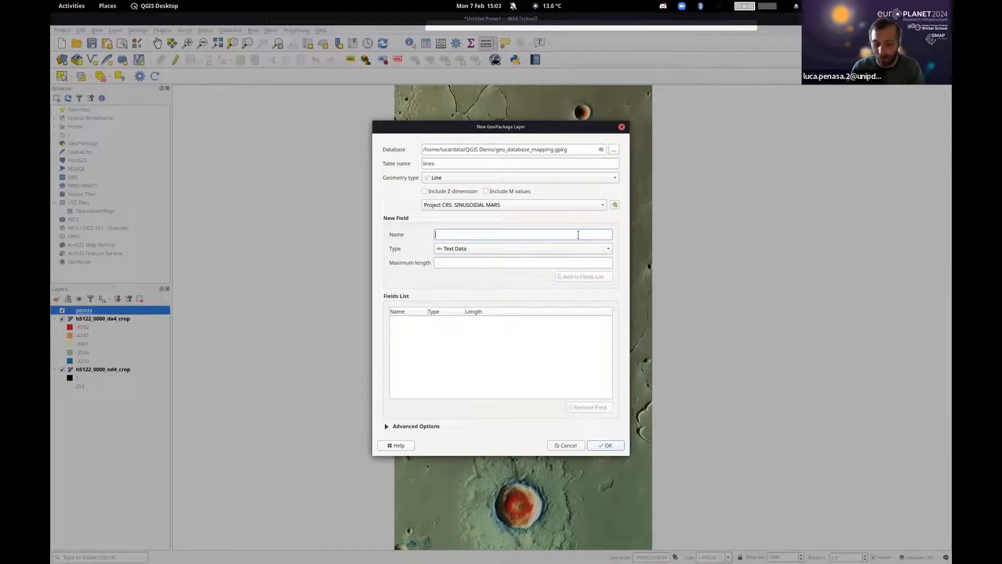
{"action": "type", "text": "type"}
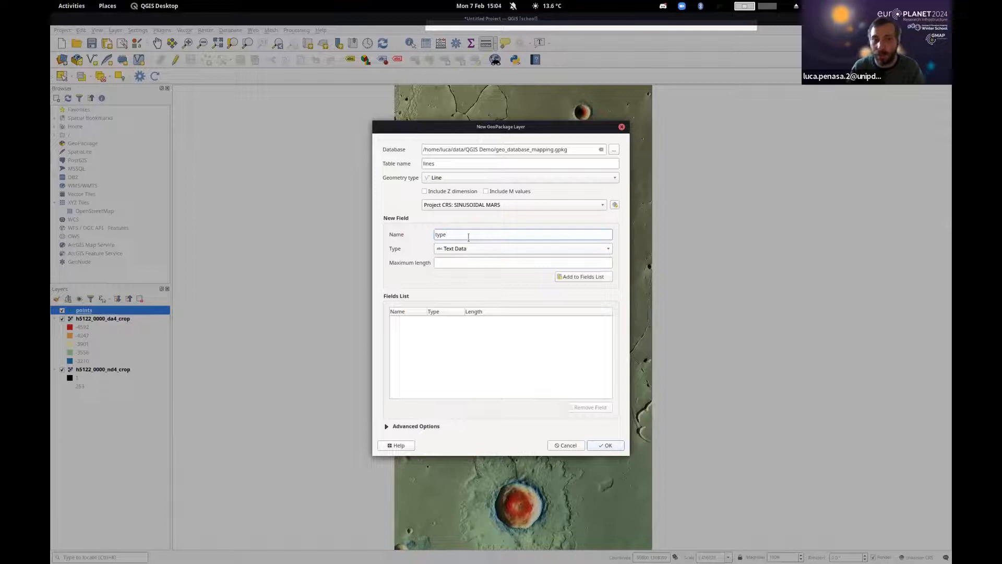
{"action": "left_click", "coordinate": [464, 250]}
{"action": "left_click", "coordinate": [463, 250]}
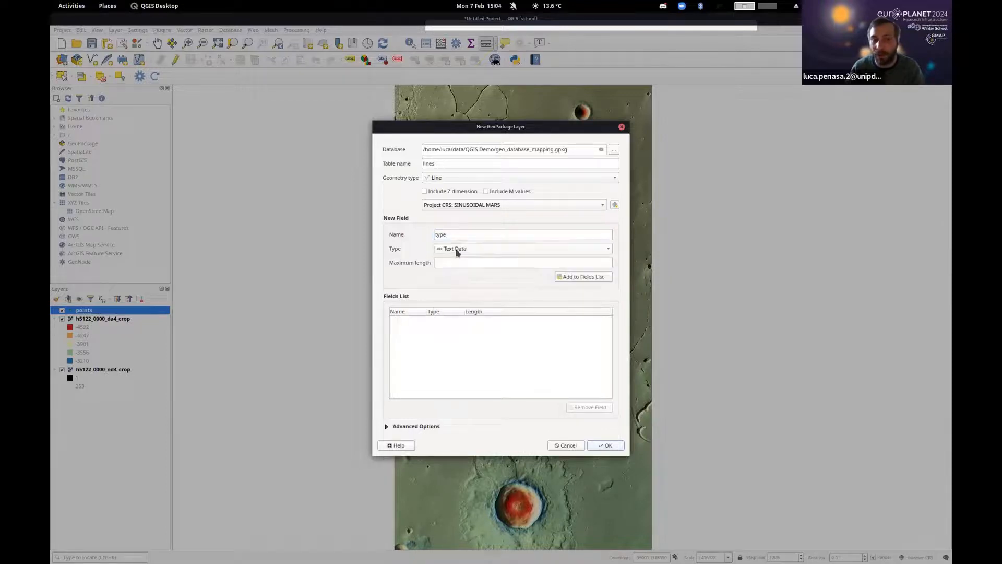
{"action": "left_click", "coordinate": [581, 278]}
- Define a further Text Data field named certainty for the lines layer
{"action": "type", "text": "certain"}
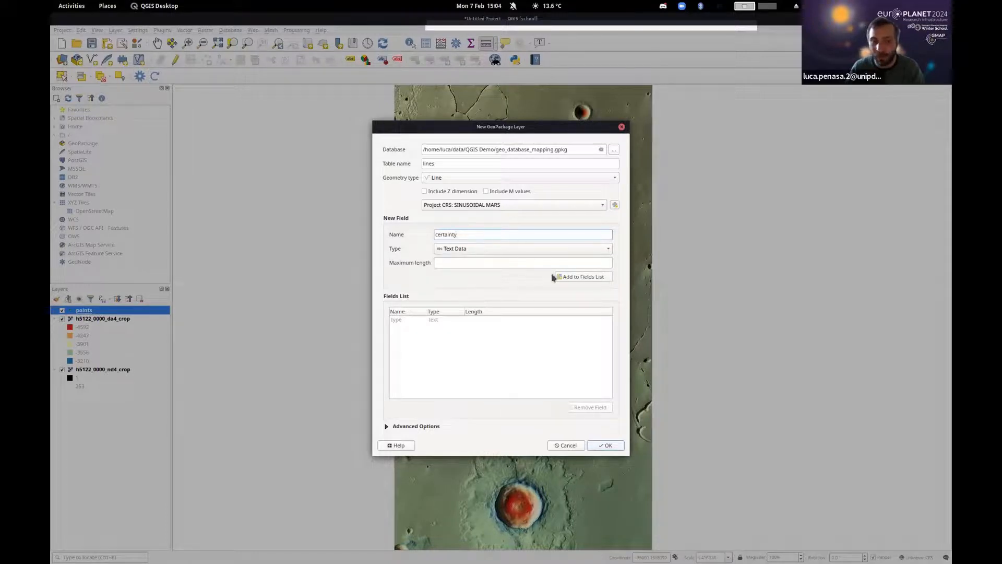
- Add the certainty text field to the lines table and create it as a new layer in the existing geo_database_mapping.gpkg
{"action": "left_click", "coordinate": [574, 278]}
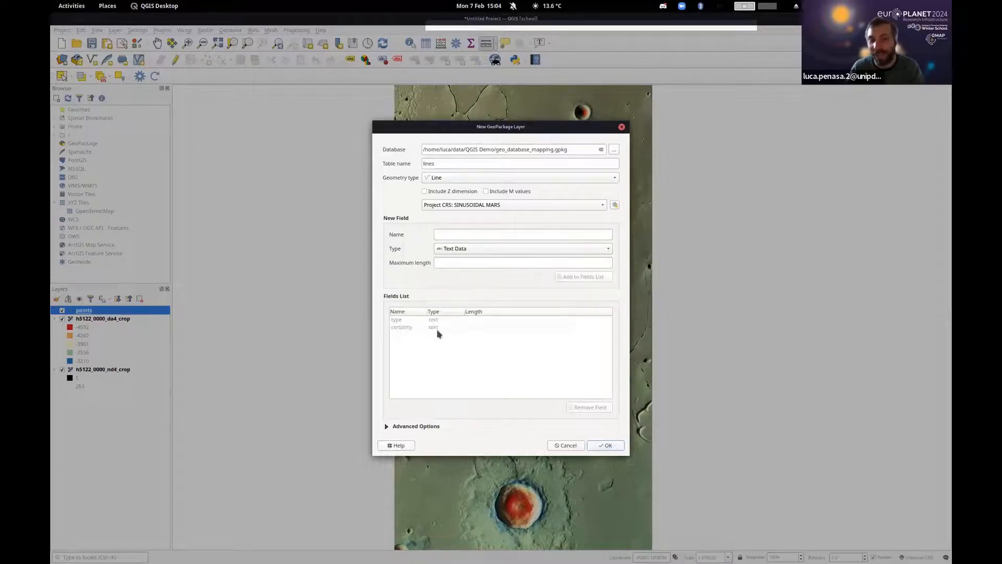
{"action": "left_click", "coordinate": [608, 446]}
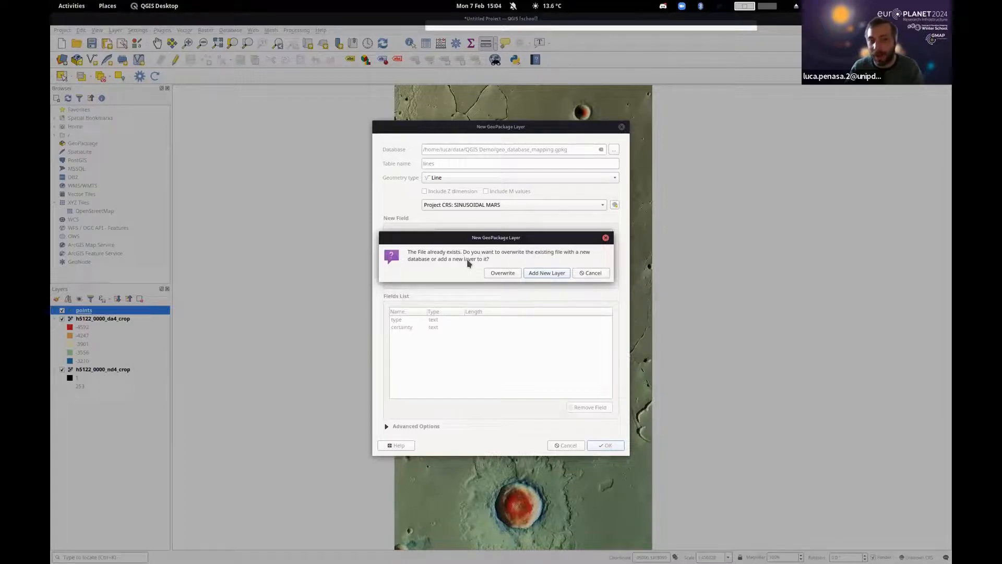
{"action": "left_click", "coordinate": [551, 276]}
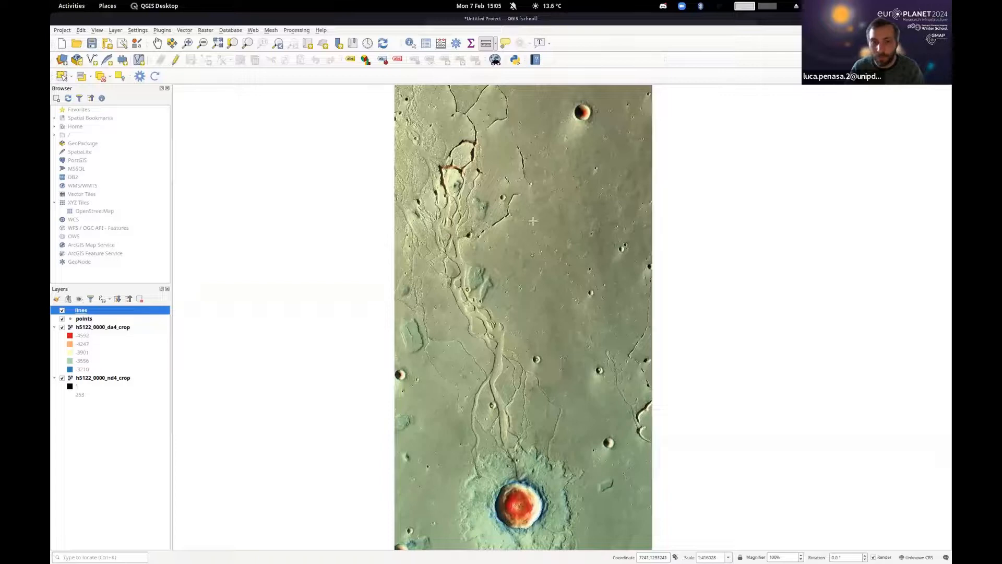
- Make the lines layer editable and trace the main channel's western edge just above the fork as a line feature
{"action": "left_click", "coordinate": [176, 60]}
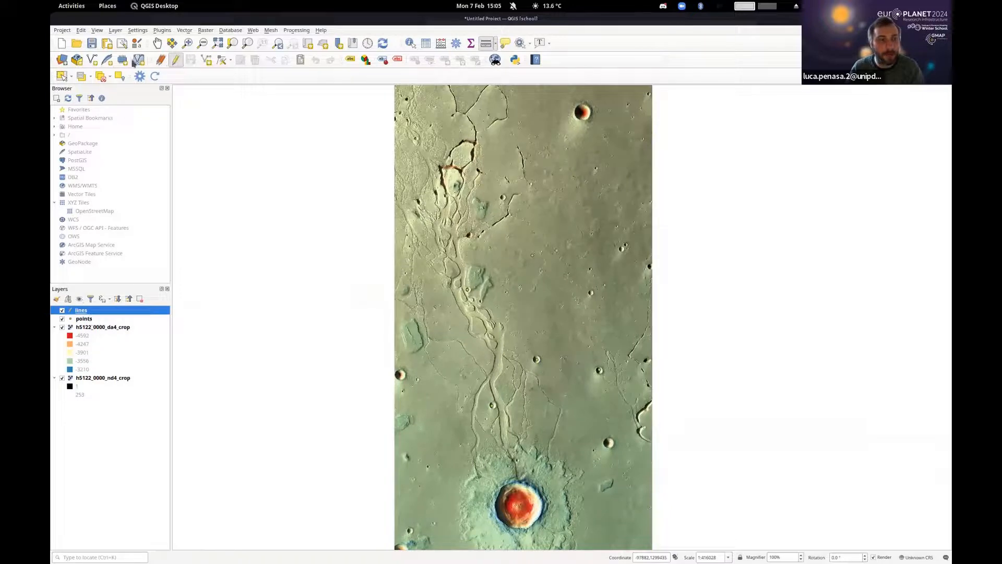
{"action": "left_click", "coordinate": [202, 62]}
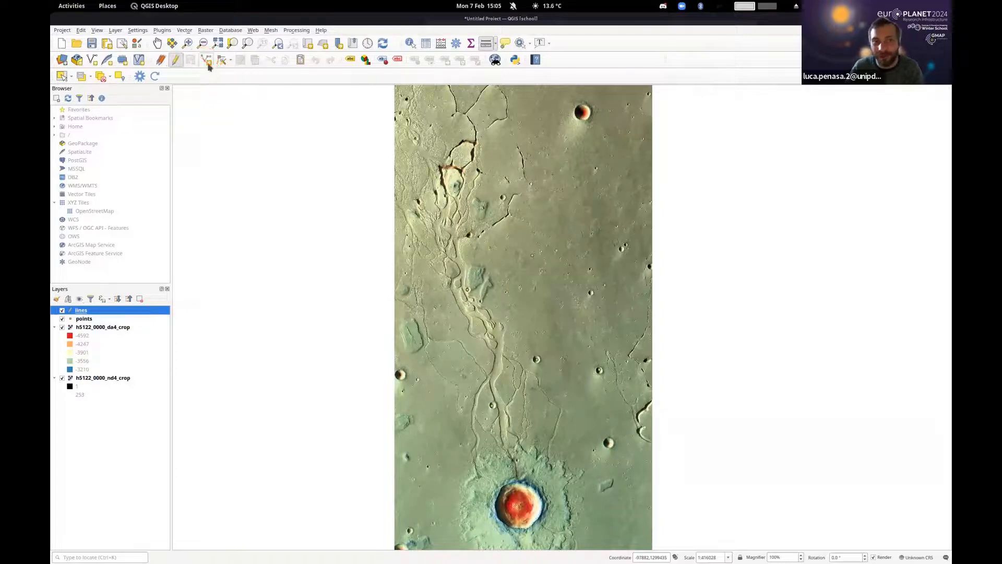
{"action": "left_click", "coordinate": [208, 61]}
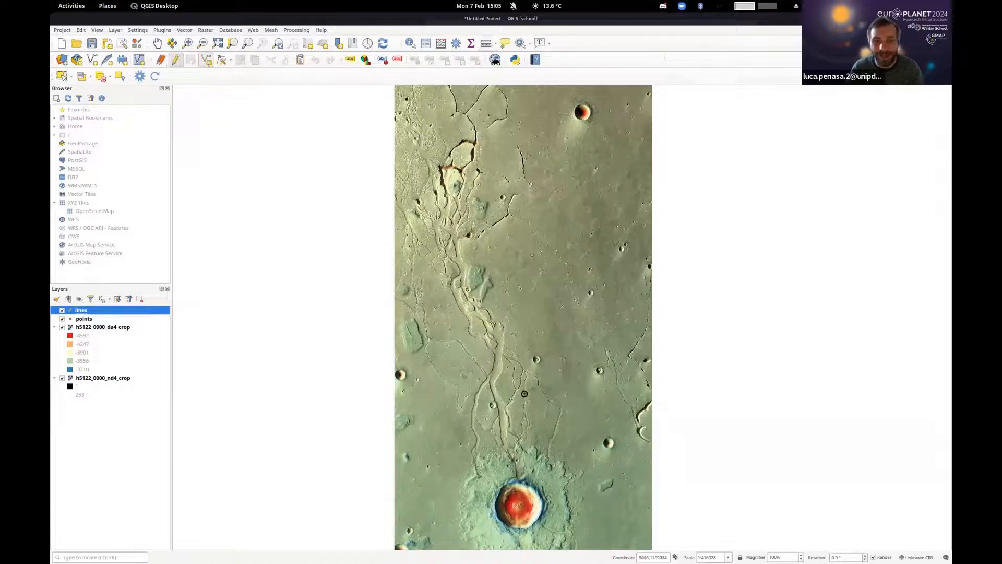
{"action": "scroll", "coordinate": [503, 301], "scroll_direction": "up", "scroll_amount": 3}
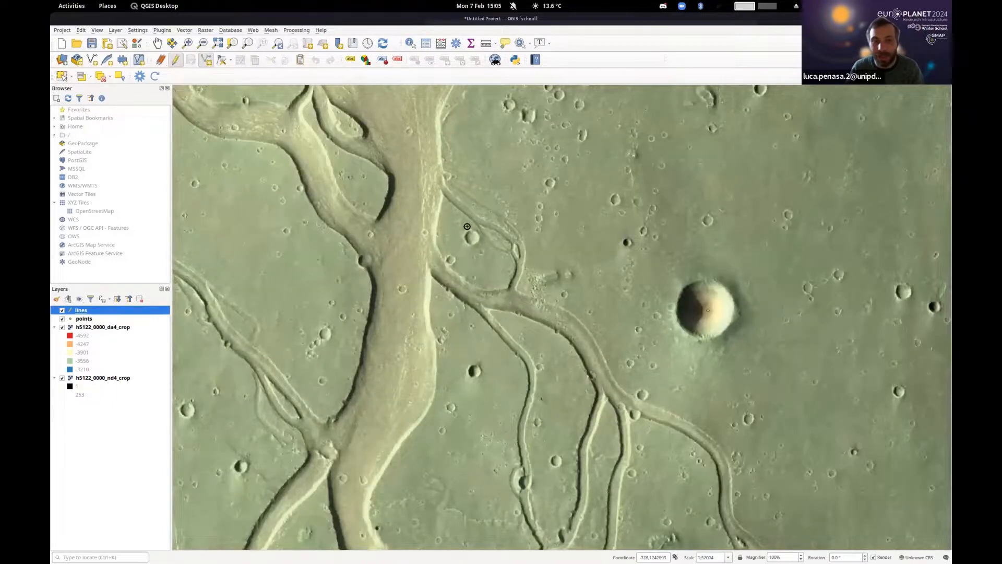
{"action": "scroll", "coordinate": [750, 276], "scroll_direction": "down", "scroll_amount": 2}
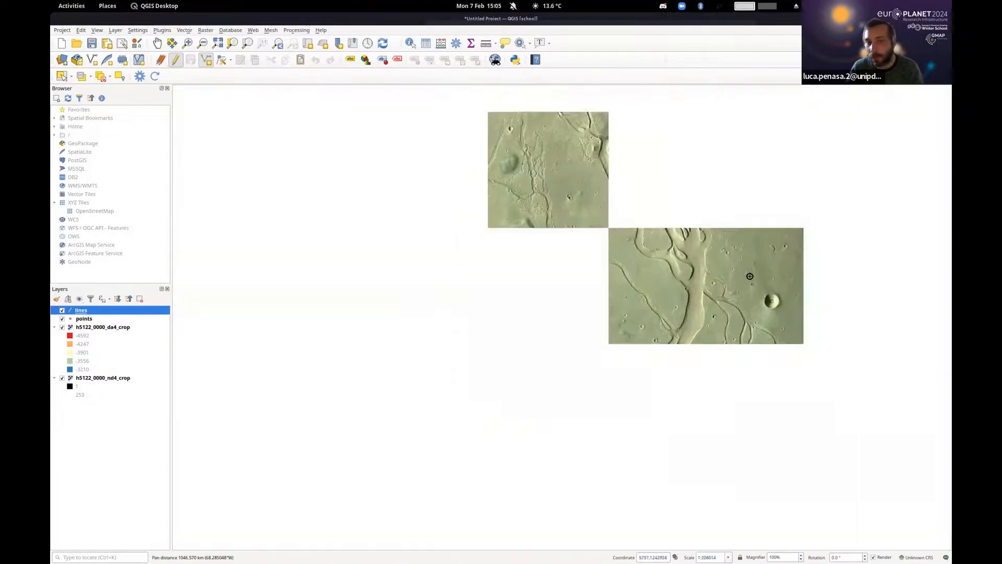
{"action": "left_click_drag", "start_coordinate": [676, 278], "coordinate": [549, 229]}
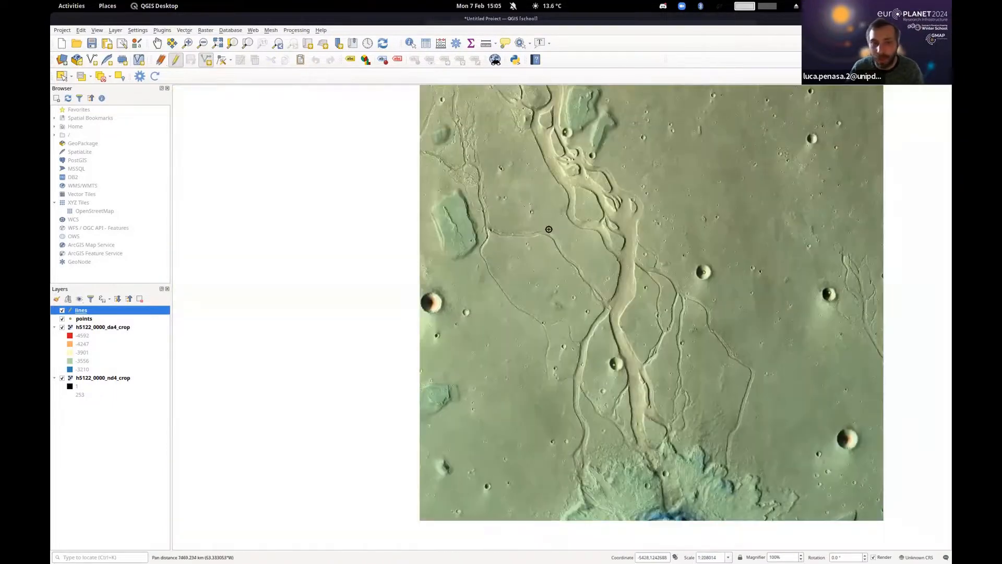
{"action": "scroll", "coordinate": [605, 238], "scroll_direction": "down", "scroll_amount": 1}
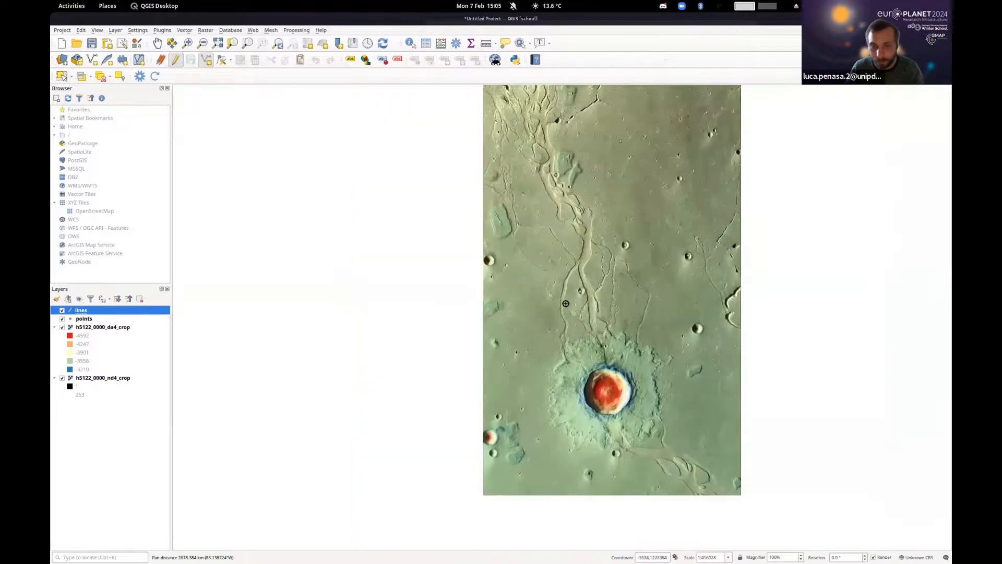
{"action": "scroll", "coordinate": [527, 318], "scroll_direction": "up", "scroll_amount": 3}
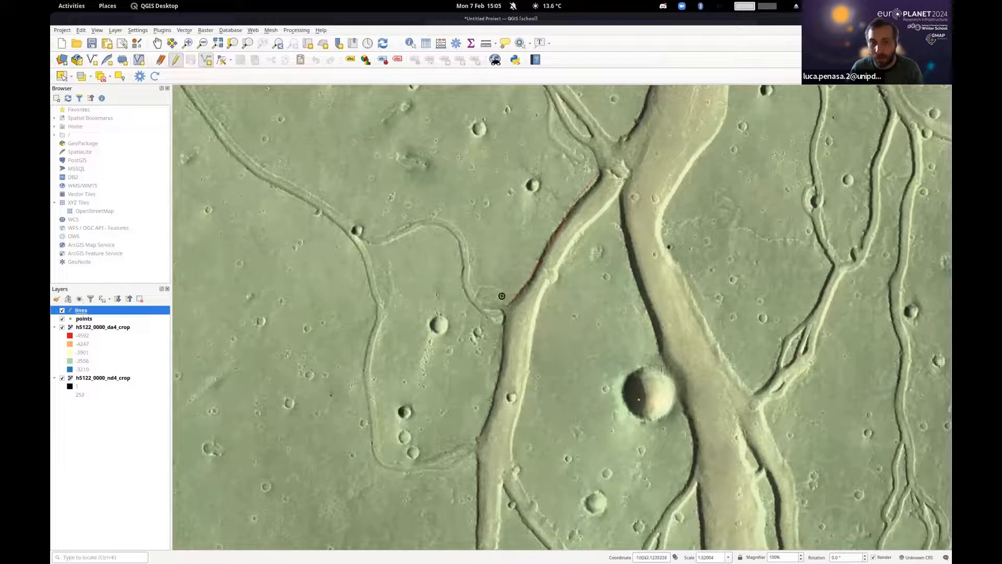
{"action": "scroll", "coordinate": [592, 211], "scroll_direction": "down", "scroll_amount": 1}
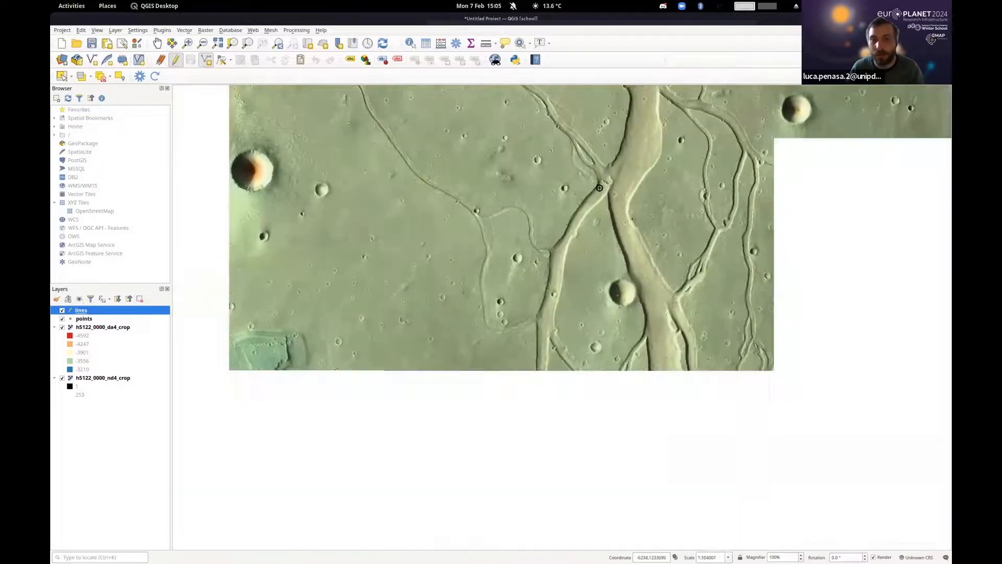
{"action": "left_click_drag", "start_coordinate": [632, 157], "coordinate": [578, 241]}
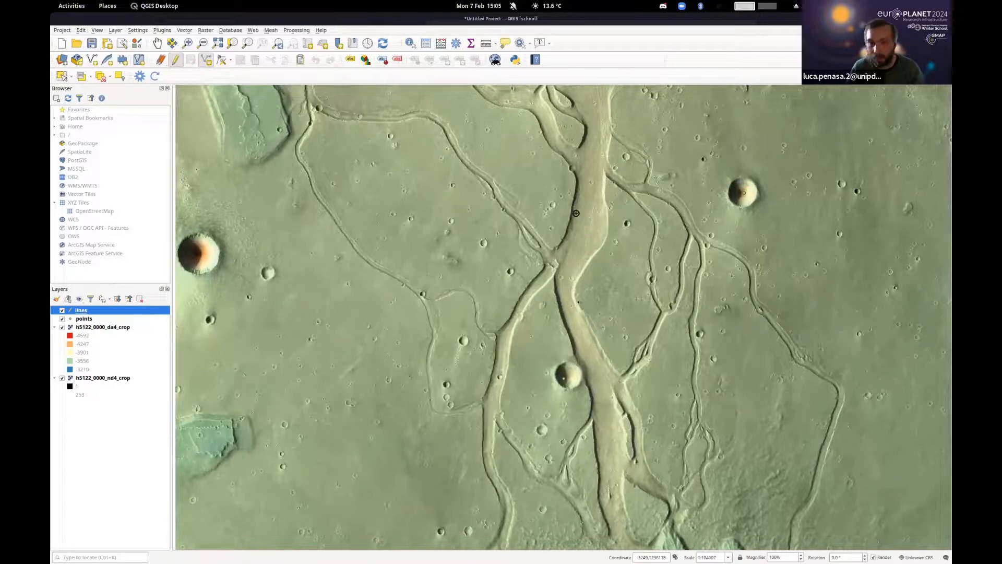
{"action": "left_click_drag", "start_coordinate": [675, 183], "coordinate": [629, 196]}
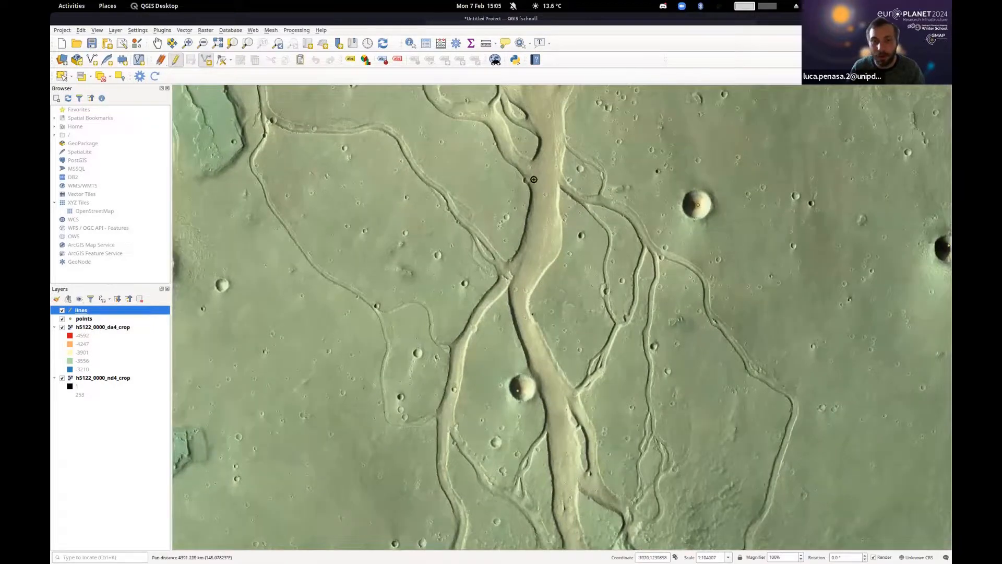
{"action": "scroll", "coordinate": [534, 179], "scroll_direction": "up", "scroll_amount": 1}
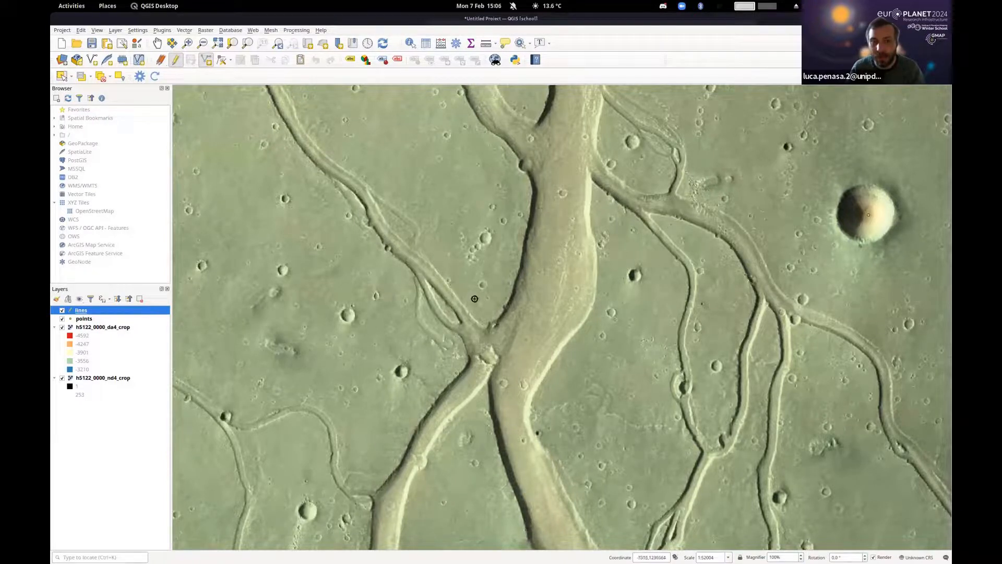
{"action": "left_click", "coordinate": [528, 227]}
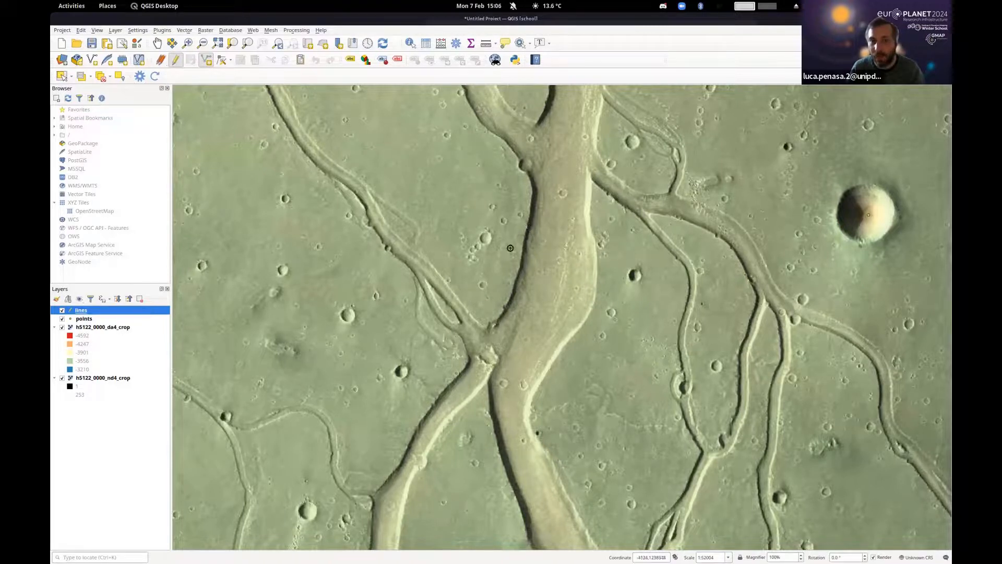
{"action": "left_click", "coordinate": [499, 319]}
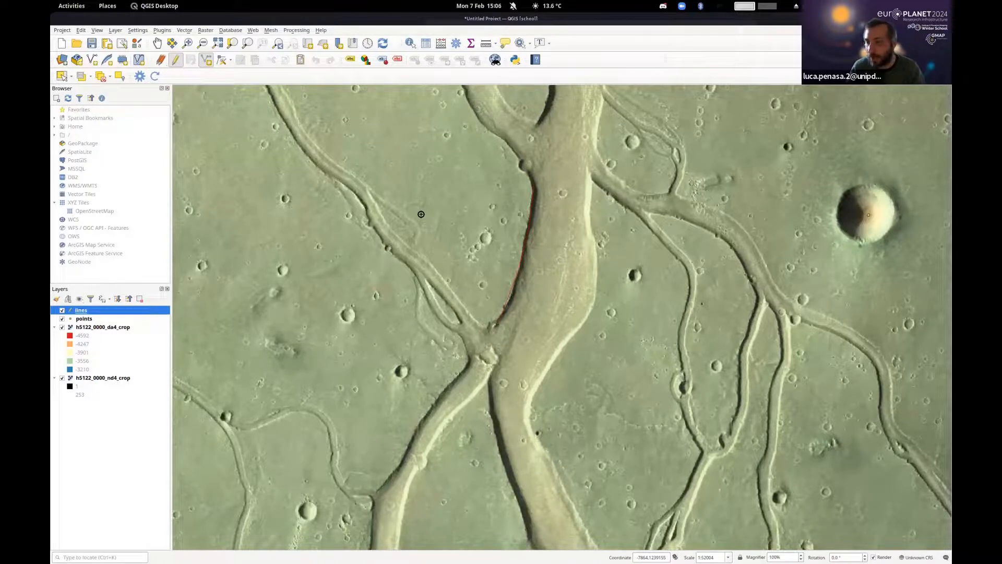
{"action": "right_click", "coordinate": [422, 214]}
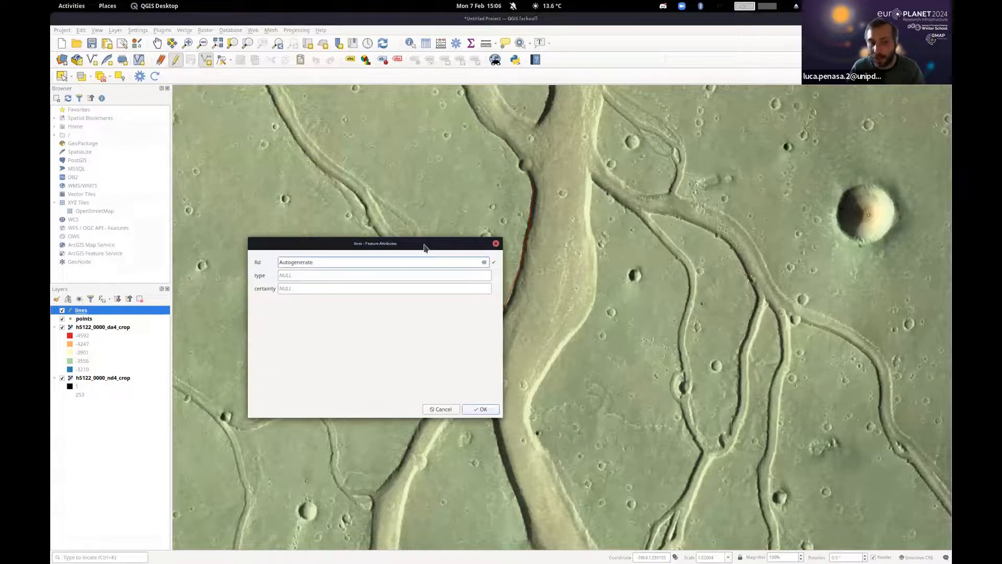
- Save the western edge line with type channel_edge and certainty certain
{"action": "left_click_drag", "start_coordinate": [425, 247], "coordinate": [787, 237]}
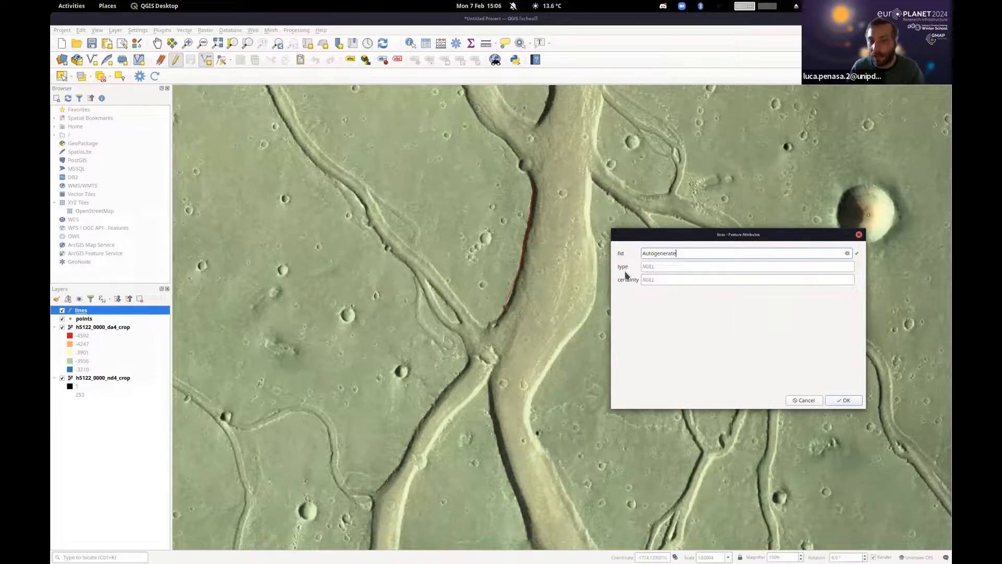
{"action": "left_click", "coordinate": [657, 267]}
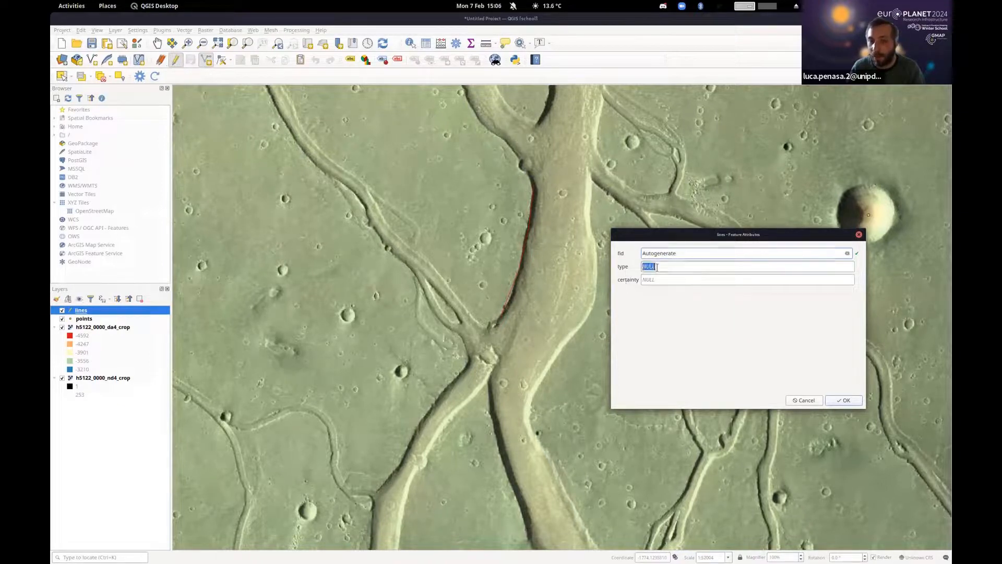
{"action": "type", "text": "chan"}
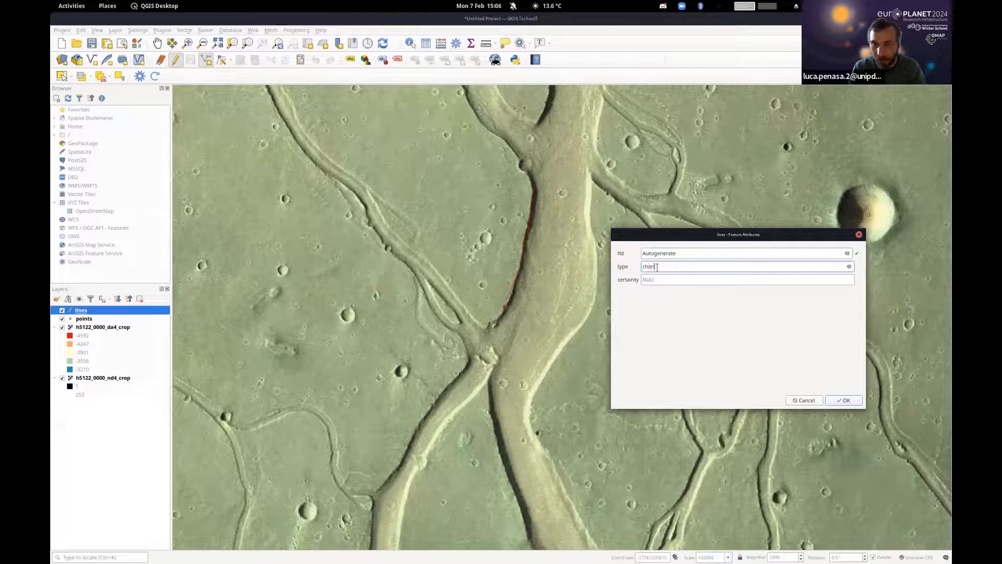
{"action": "type", "text": "nel_edge"}
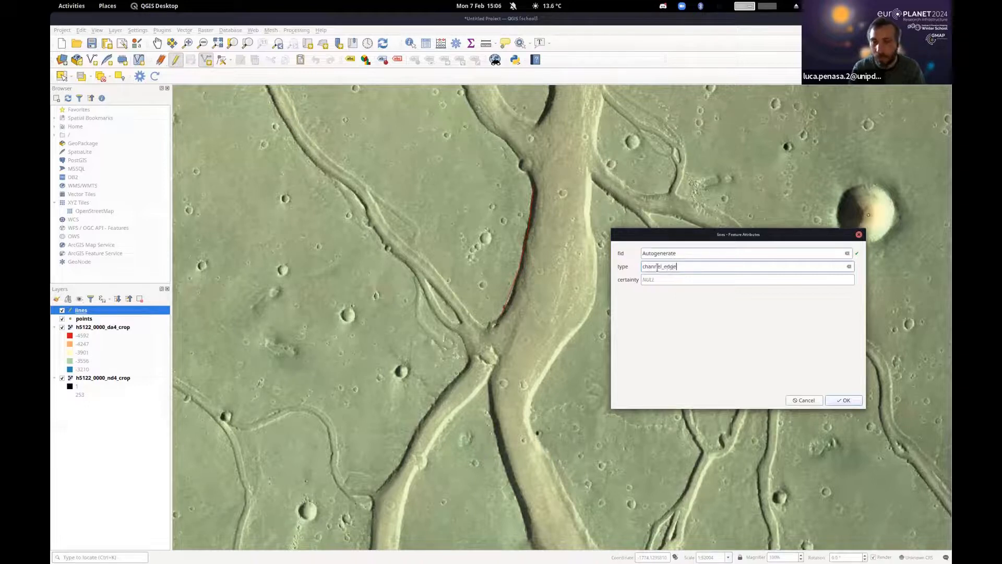
{"action": "left_click", "coordinate": [662, 277]}
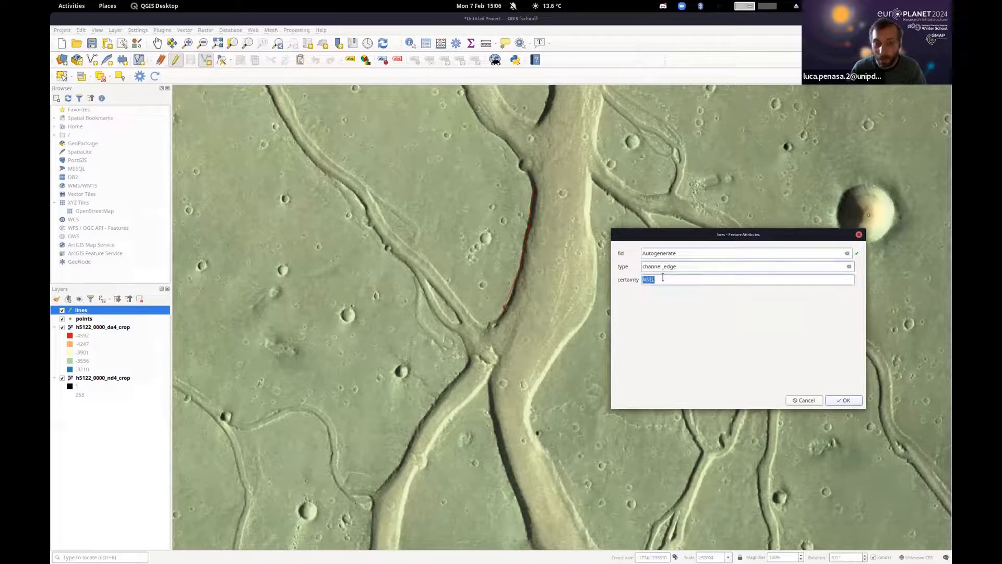
{"action": "type", "text": "c"}
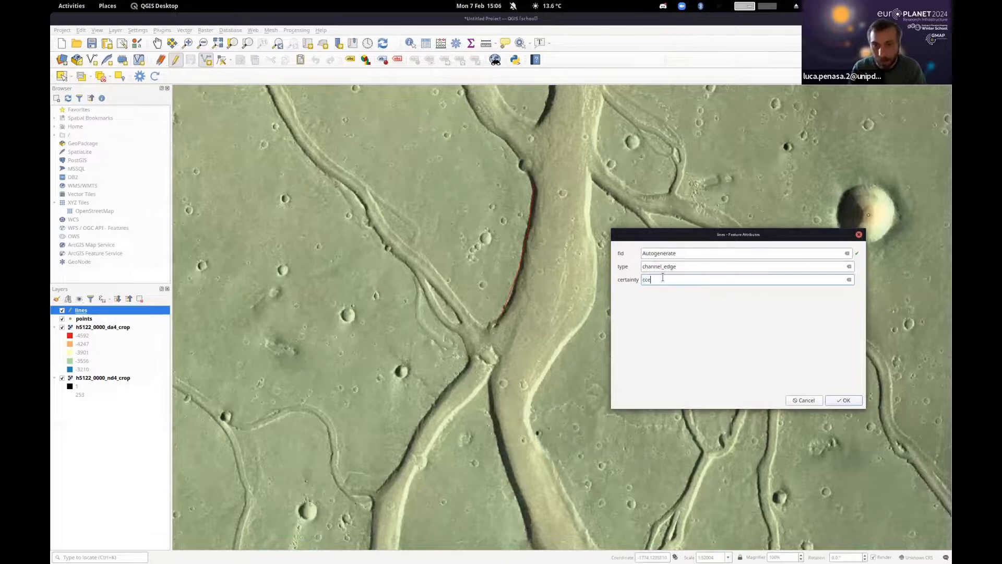
{"action": "type", "text": "ertain"}
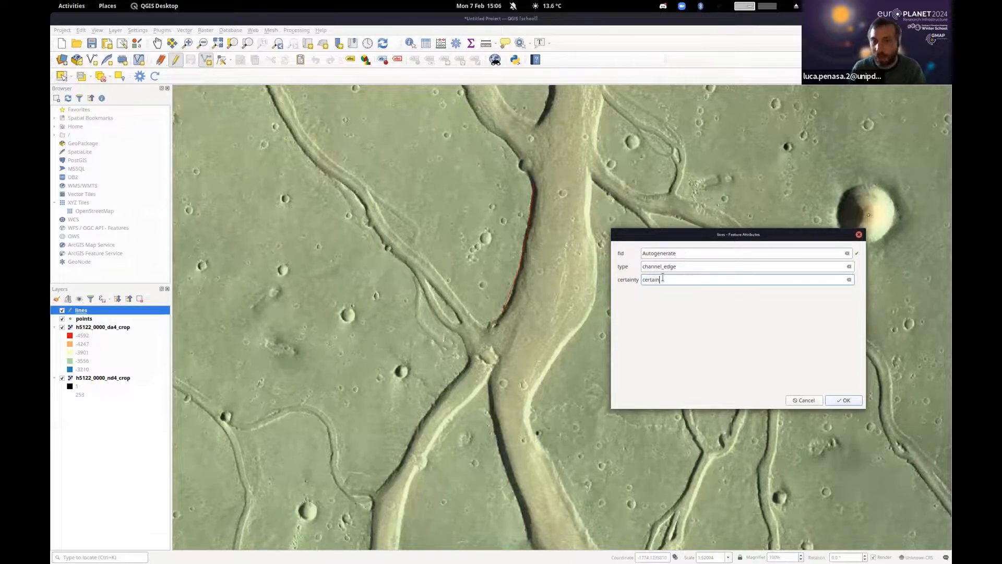
{"action": "left_click", "coordinate": [844, 400]}
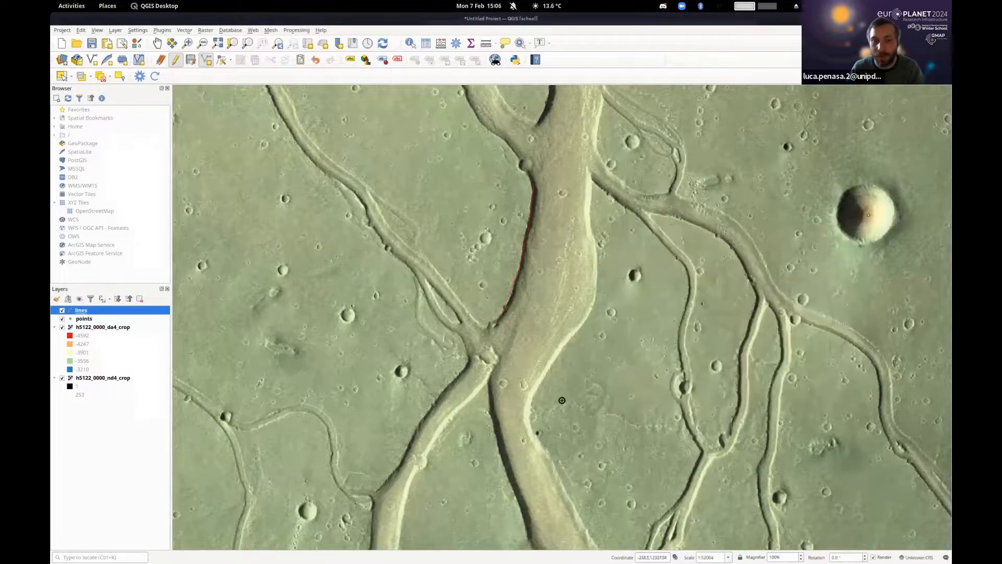
- Trace the main channel's eastern edge opposite the first line, from the side-channel junction down to the bend beside the fork
{"action": "scroll", "coordinate": [538, 214], "scroll_direction": "down", "scroll_amount": 1}
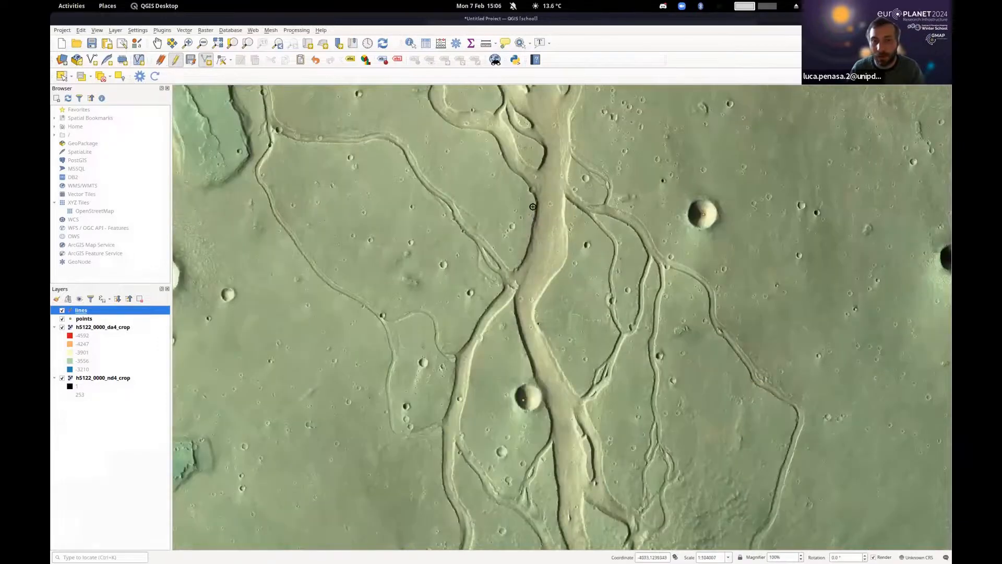
{"action": "left_click_drag", "start_coordinate": [514, 259], "coordinate": [501, 258]}
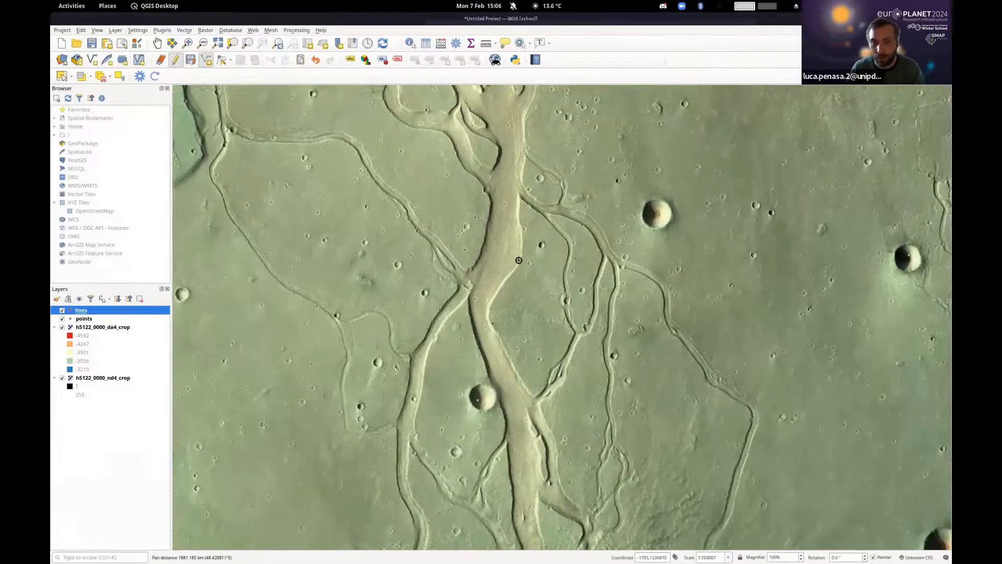
{"action": "scroll", "coordinate": [519, 260], "scroll_direction": "up", "scroll_amount": 1}
{"action": "left_click", "coordinate": [519, 137]}
{"action": "right_click", "coordinate": [524, 241]}
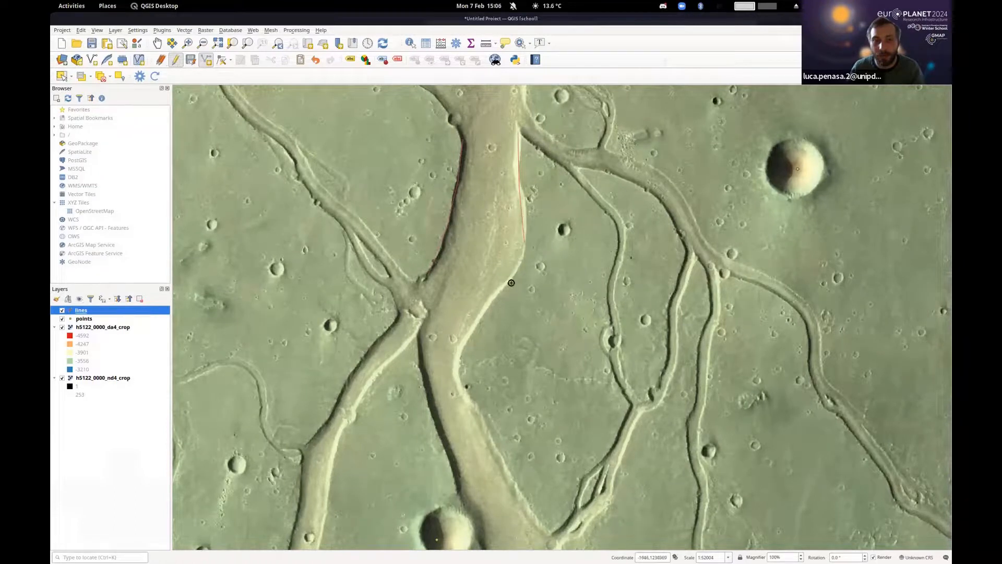
{"action": "right_click", "coordinate": [464, 354]}
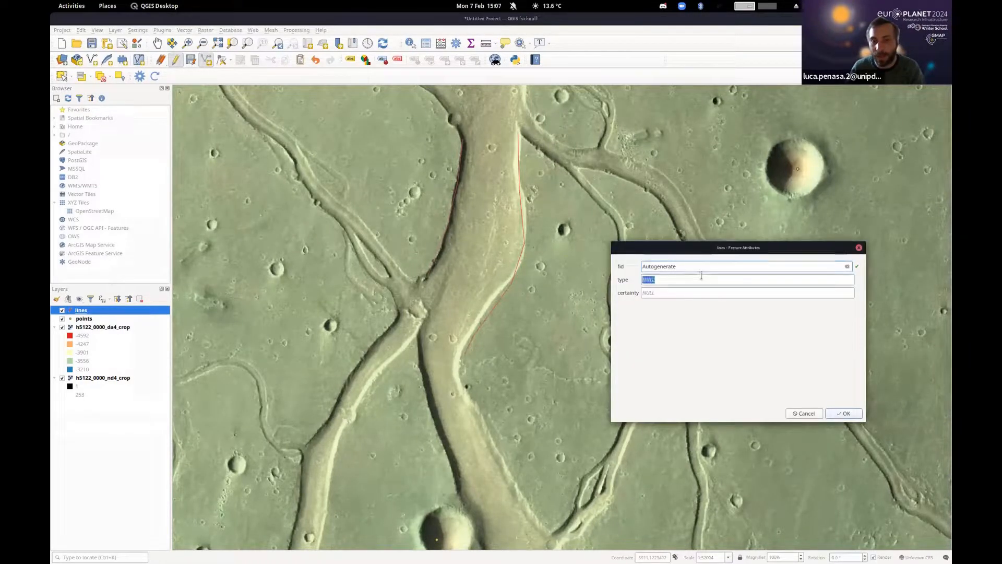
- Save the eastern edge line with type channel_edge and certainty certain
{"action": "type", "text": "channel_edge"}
{"action": "key", "text": "Tab"}
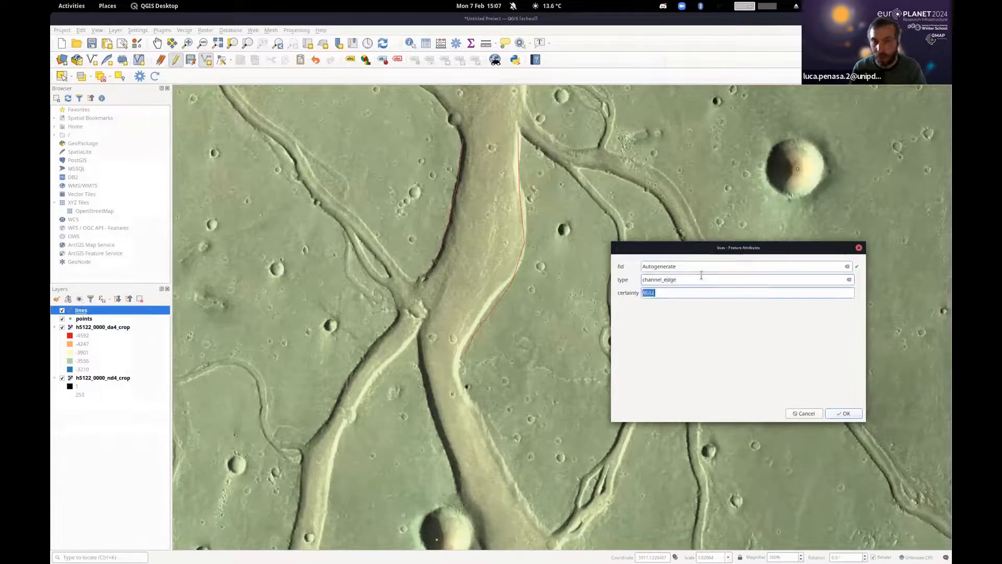
{"action": "type", "text": "certain"}
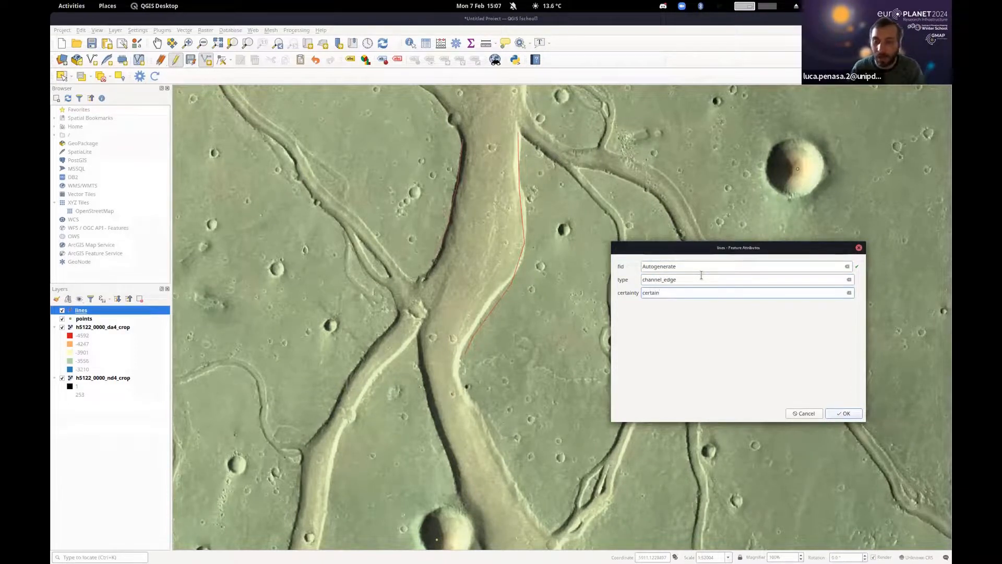
{"action": "left_click", "coordinate": [849, 413]}
- Trace the eastern margin of the large crater's ejecta blanket as a line feature, from its northeastern lobe southward past the crater
{"action": "scroll", "coordinate": [615, 328], "scroll_direction": "down", "scroll_amount": 2}
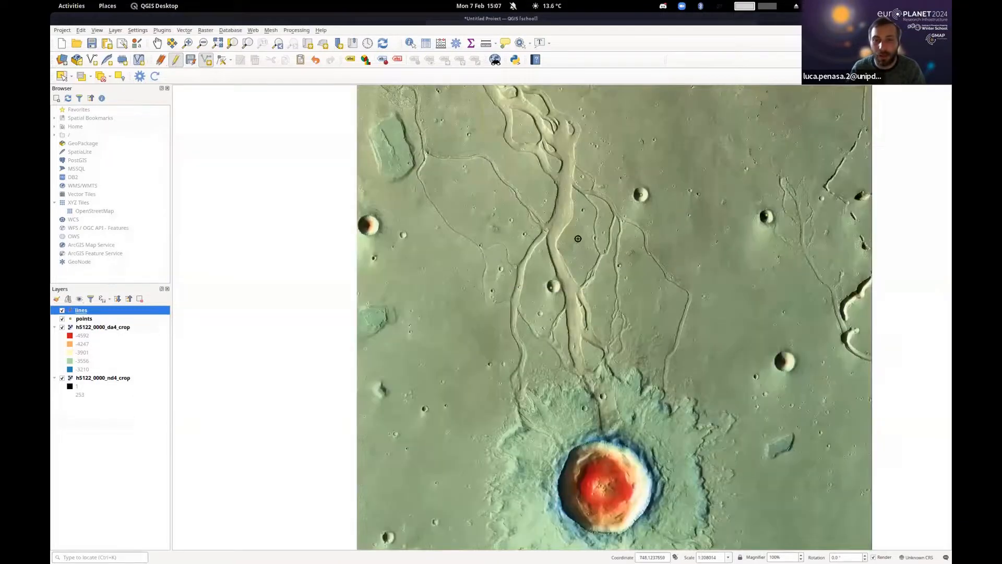
{"action": "left_click_drag", "start_coordinate": [615, 327], "coordinate": [532, 144]}
{"action": "scroll", "coordinate": [590, 186], "scroll_direction": "up", "scroll_amount": 2}
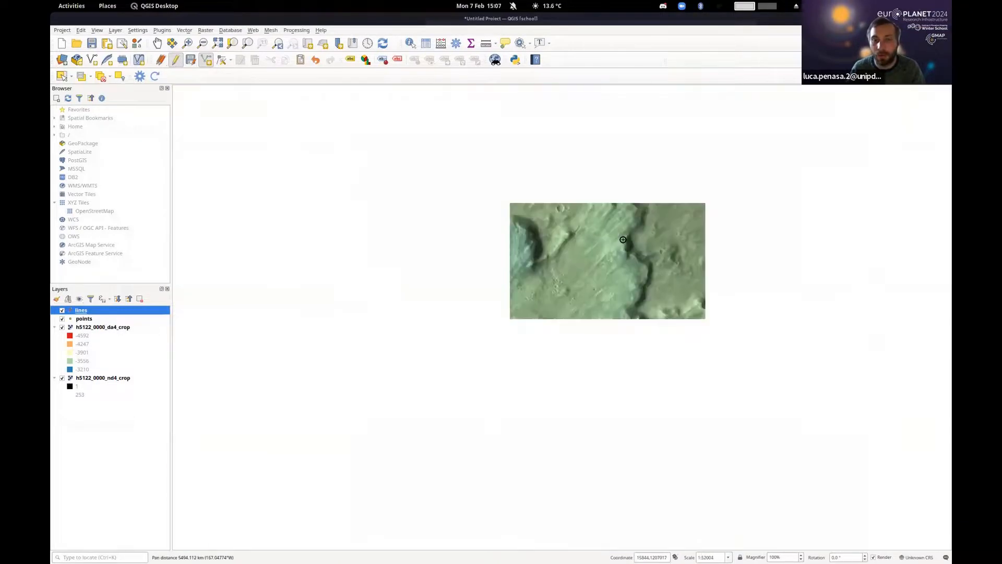
{"action": "left_click", "coordinate": [595, 196]}
{"action": "left_click", "coordinate": [638, 206]}
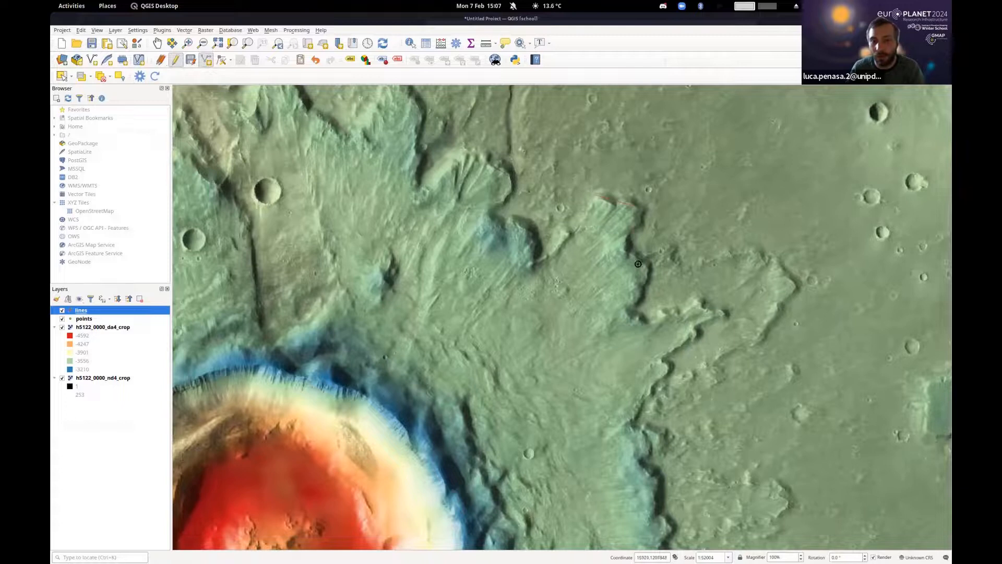
{"action": "left_click", "coordinate": [648, 273]}
{"action": "left_click", "coordinate": [633, 306]}
{"action": "left_click", "coordinate": [713, 304]}
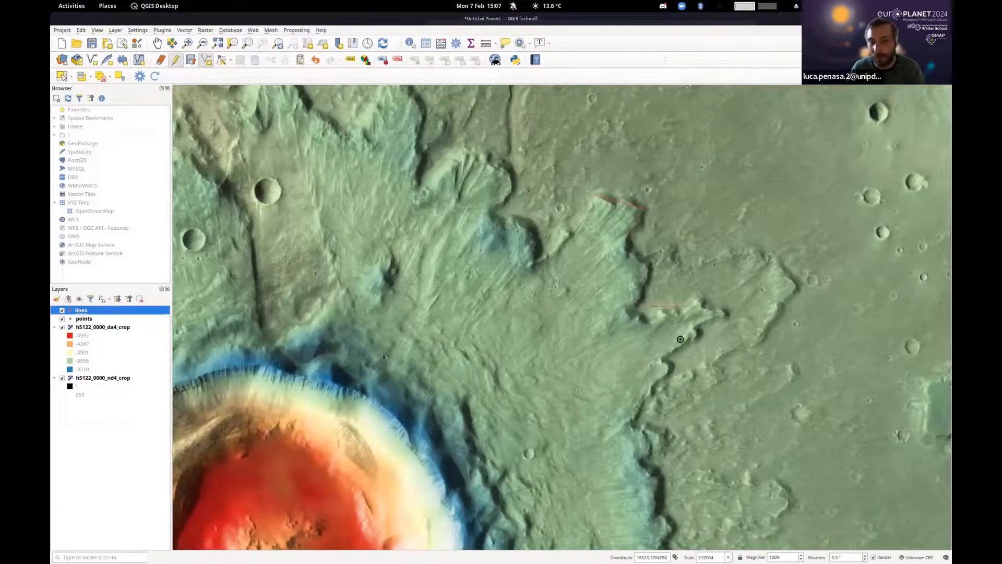
{"action": "left_click_drag", "start_coordinate": [664, 496], "coordinate": [545, 210]}
{"action": "left_click", "coordinate": [545, 209]}
{"action": "left_click", "coordinate": [546, 323]}
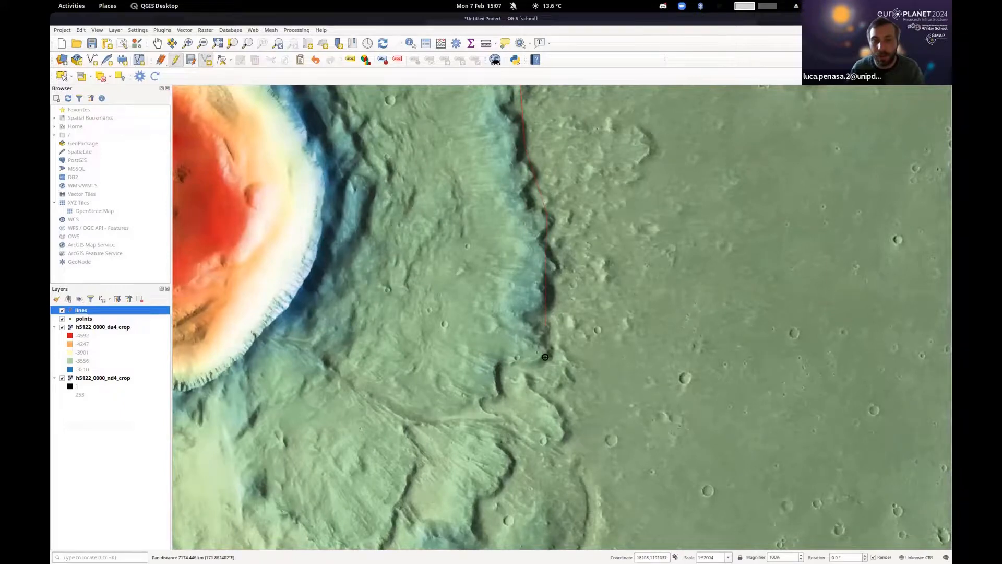
{"action": "left_click", "coordinate": [559, 424]}
{"action": "right_click", "coordinate": [602, 443]}
- Save the ejecta margin line with type contact and an approximate certainty
{"action": "left_click", "coordinate": [662, 294]}
{"action": "type", "text": "c"}
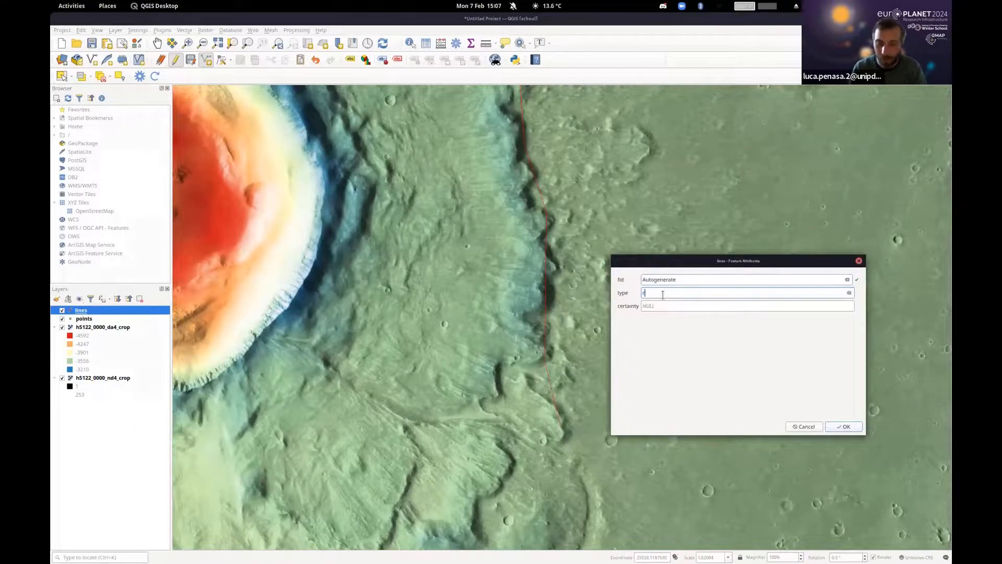
{"action": "type", "text": "ontact"}
{"action": "left_click", "coordinate": [665, 307]}
{"action": "type", "text": "certain"}
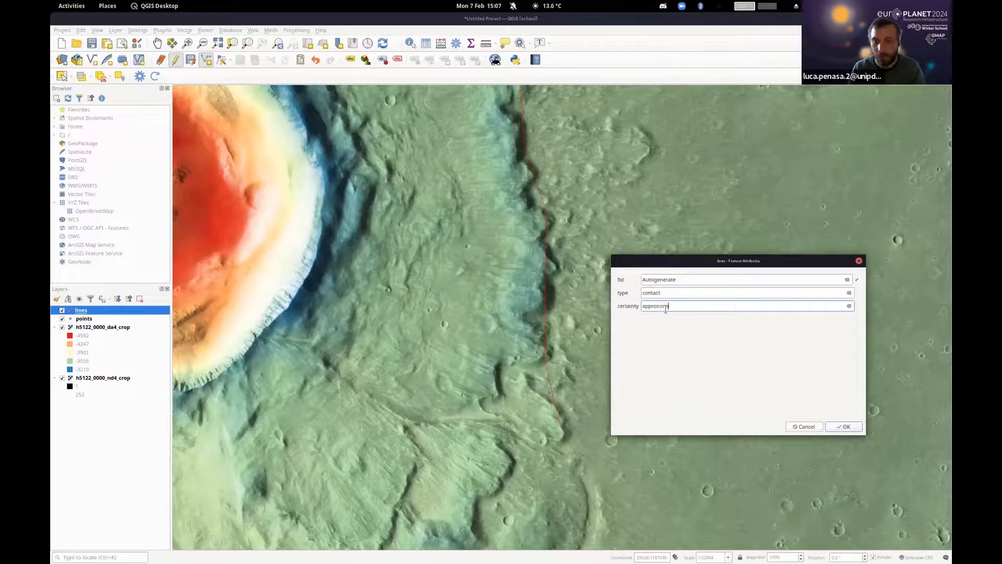
{"action": "left_click", "coordinate": [845, 426]}
- End editing of the lines layer and close the measuring window
{"action": "scroll", "coordinate": [477, 253], "scroll_direction": "down", "scroll_amount": 2}
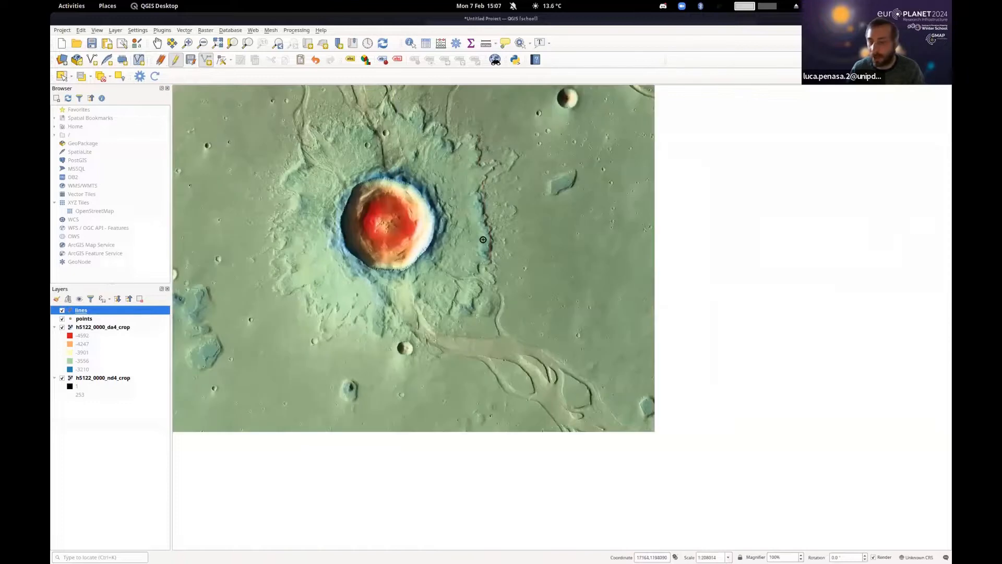
{"action": "left_click_drag", "start_coordinate": [479, 230], "coordinate": [556, 297]}
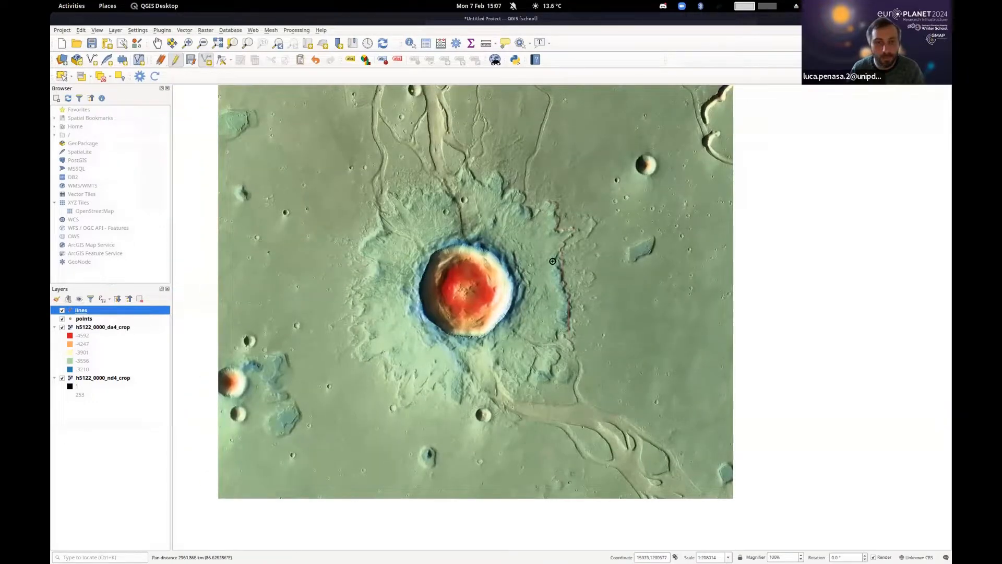
{"action": "scroll", "coordinate": [555, 261], "scroll_direction": "down", "scroll_amount": 1}
{"action": "left_click_drag", "start_coordinate": [519, 226], "coordinate": [534, 274]}
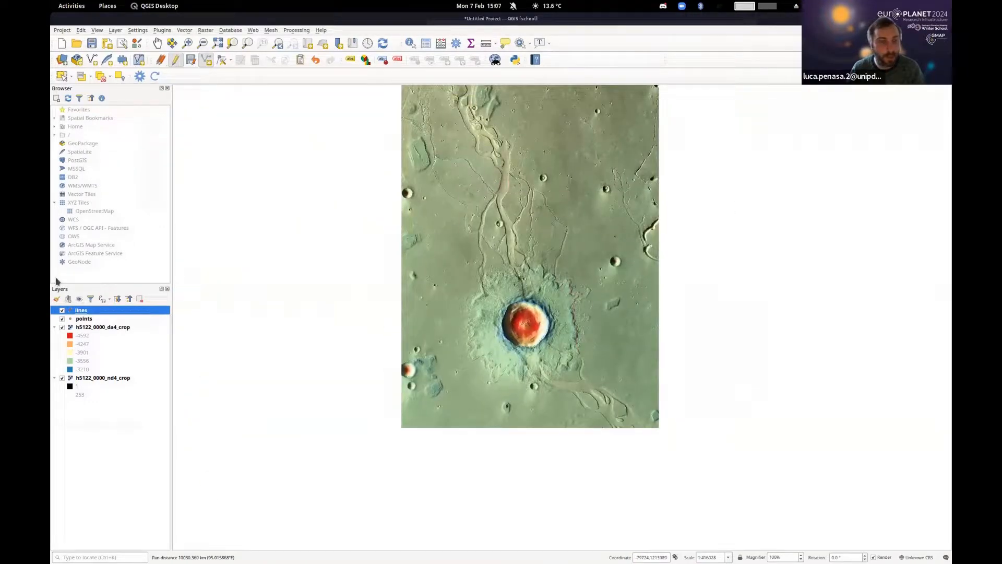
{"action": "left_click", "coordinate": [175, 59]}
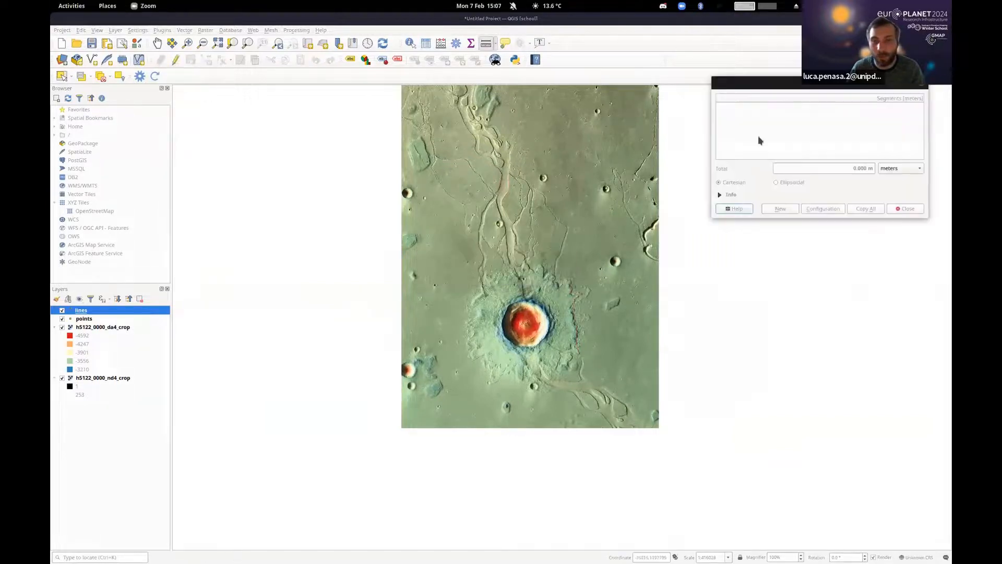
{"action": "left_click", "coordinate": [921, 85]}
{"action": "left_click_drag", "start_coordinate": [544, 249], "coordinate": [530, 307]}
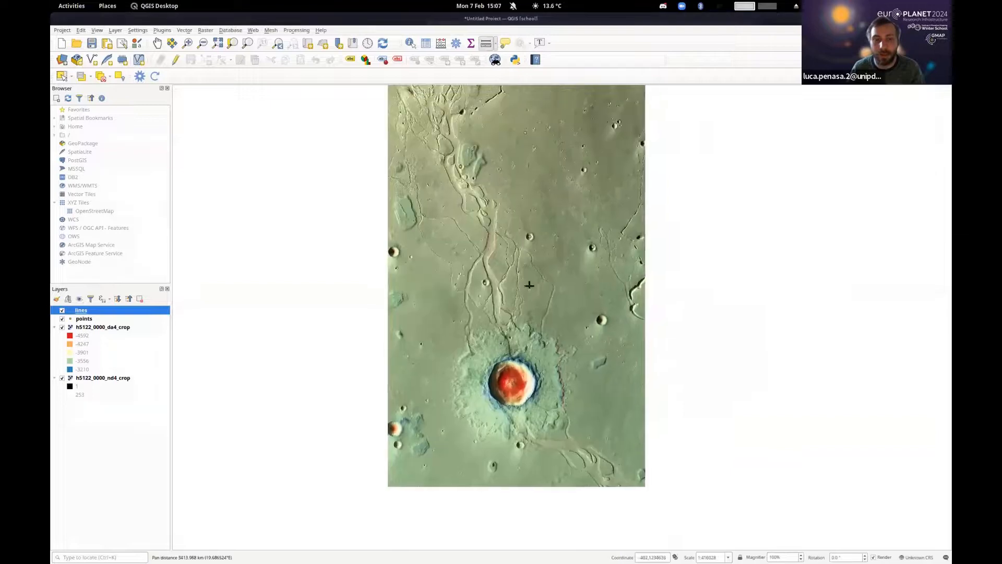
{"action": "scroll", "coordinate": [530, 307], "scroll_direction": "up", "scroll_amount": 1}
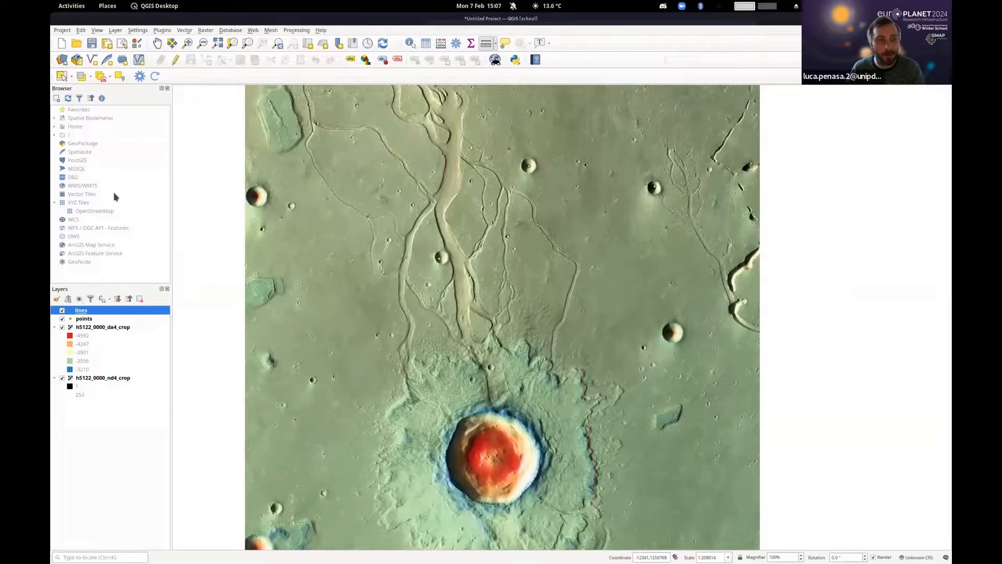
- Start a new GeoPackage layer with the existing geo_database_mapping.gpkg in the QGIS Demo folder as its database
{"action": "left_click", "coordinate": [115, 29]}
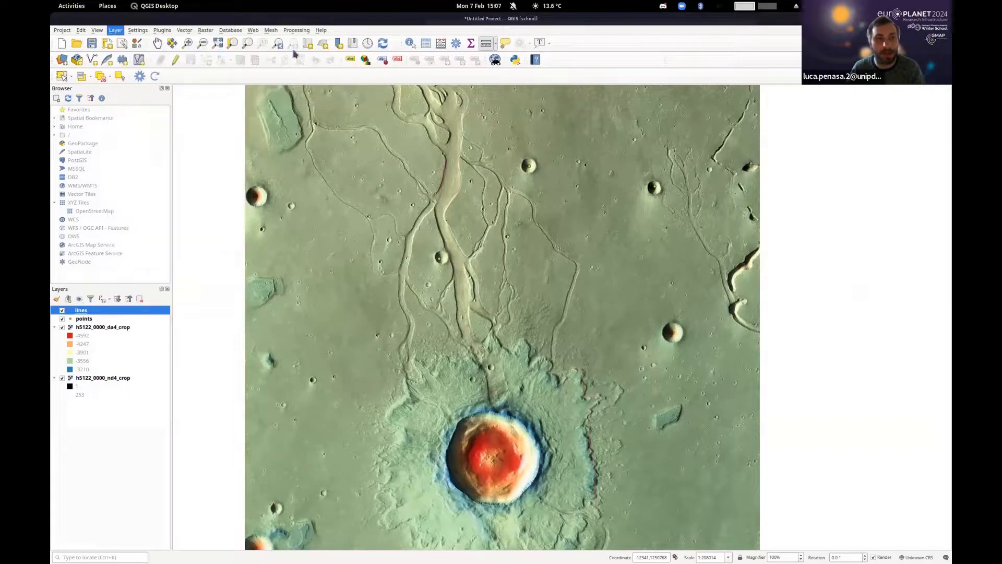
{"action": "left_click", "coordinate": [292, 53]}
{"action": "left_click", "coordinate": [613, 150]}
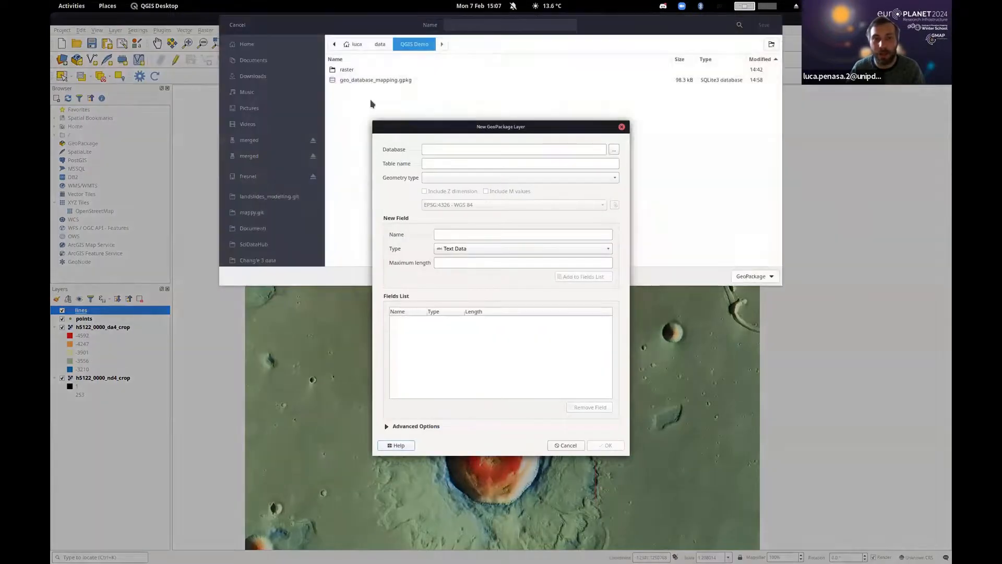
{"action": "left_click", "coordinate": [365, 80]}
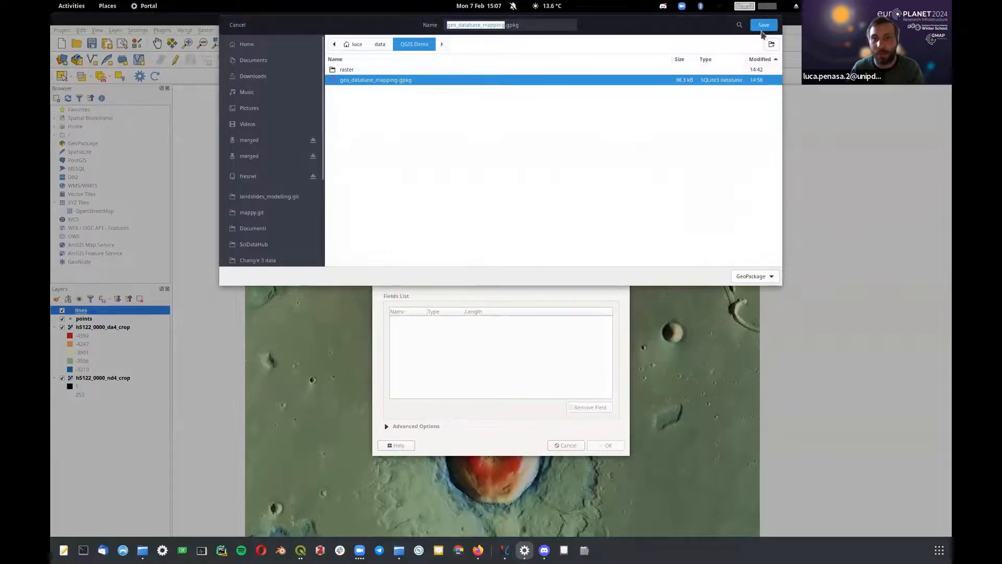
{"action": "left_click", "coordinate": [765, 26]}
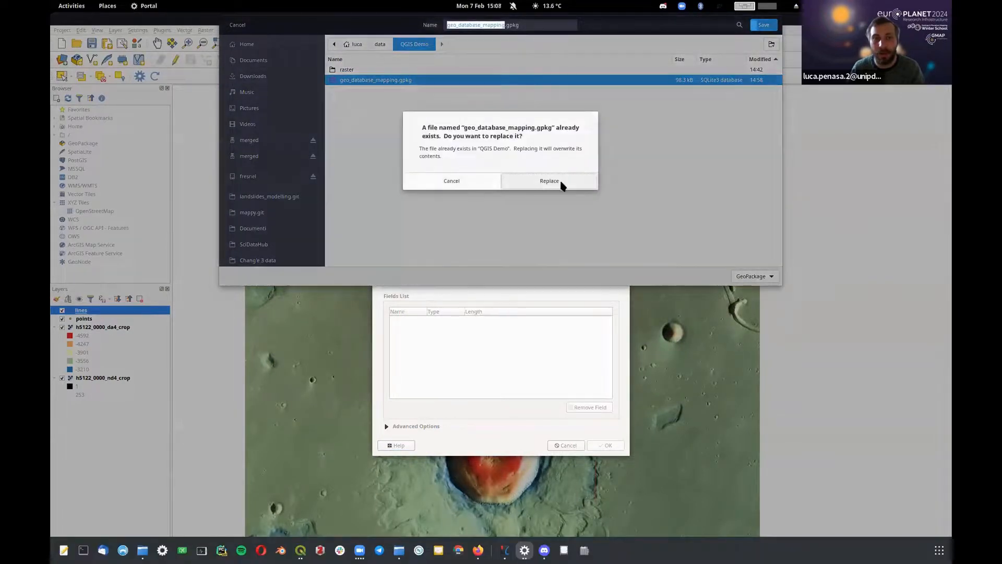
{"action": "left_click", "coordinate": [562, 183]}
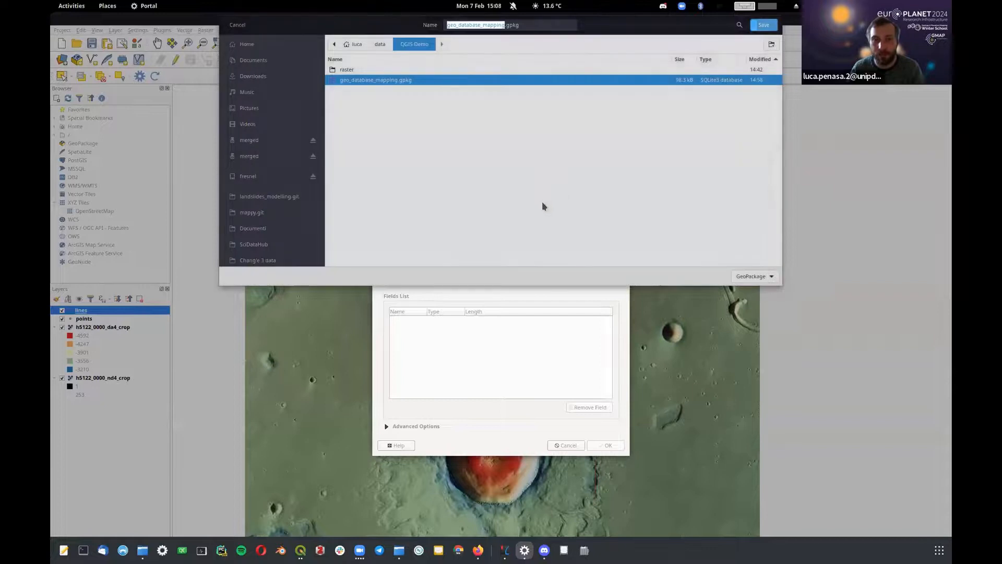
{"action": "left_click", "coordinate": [390, 156]}
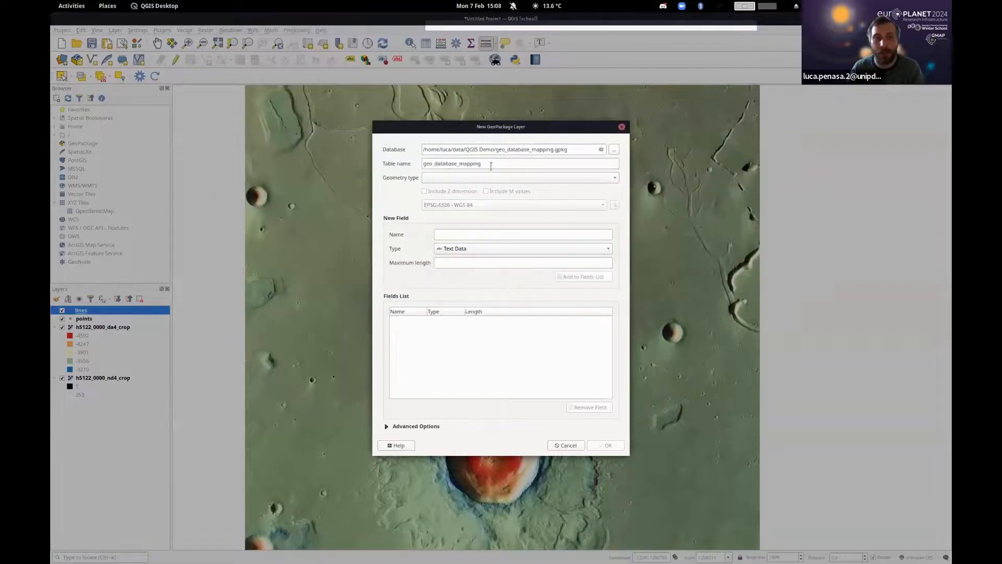
- Name the new table polygons, with Polygon geometry and the project CRS SINUSOIDAL MARS
{"action": "double_click", "coordinate": [532, 166]}
{"action": "type", "text": "po"}
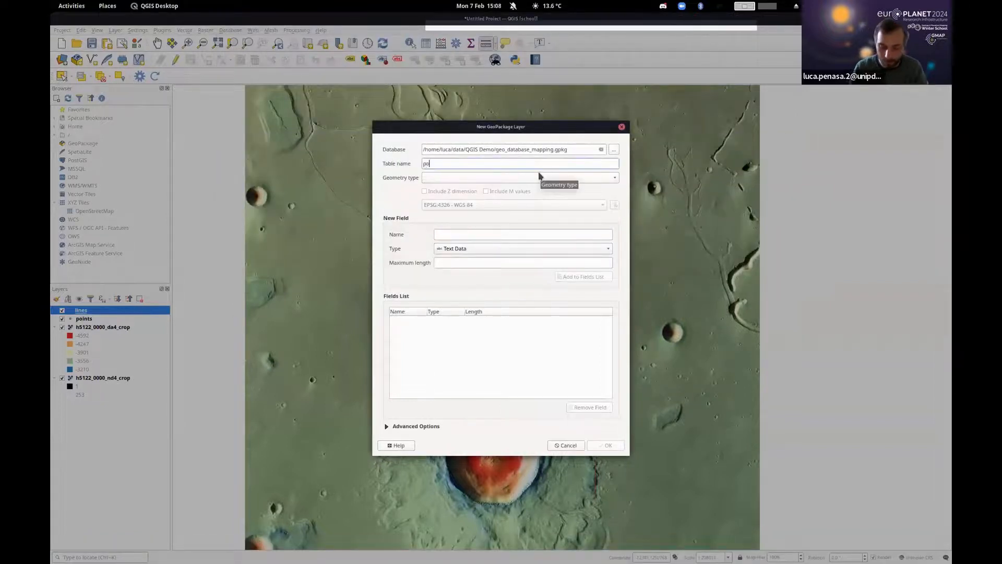
{"action": "type", "text": "lygons"}
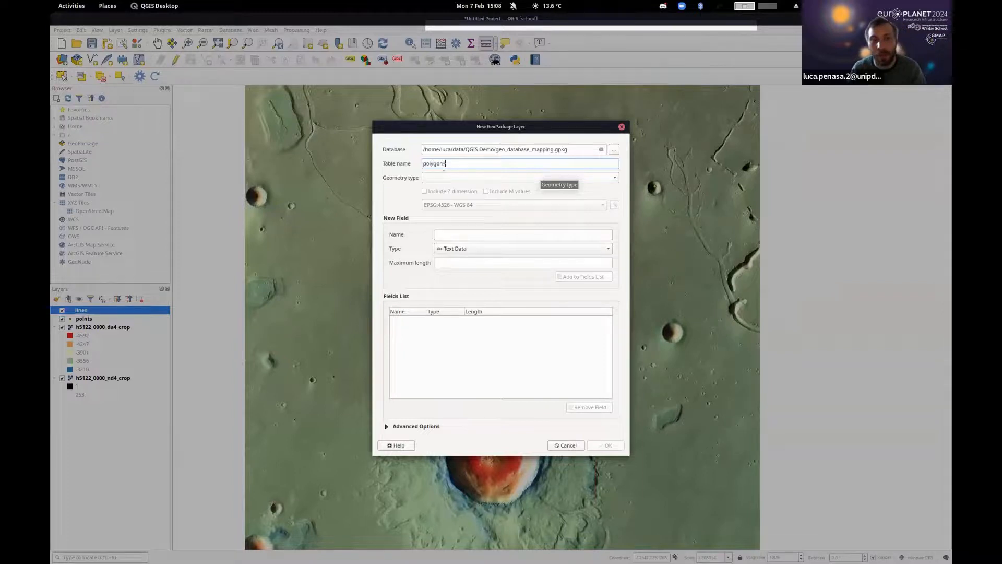
{"action": "left_click", "coordinate": [452, 180]}
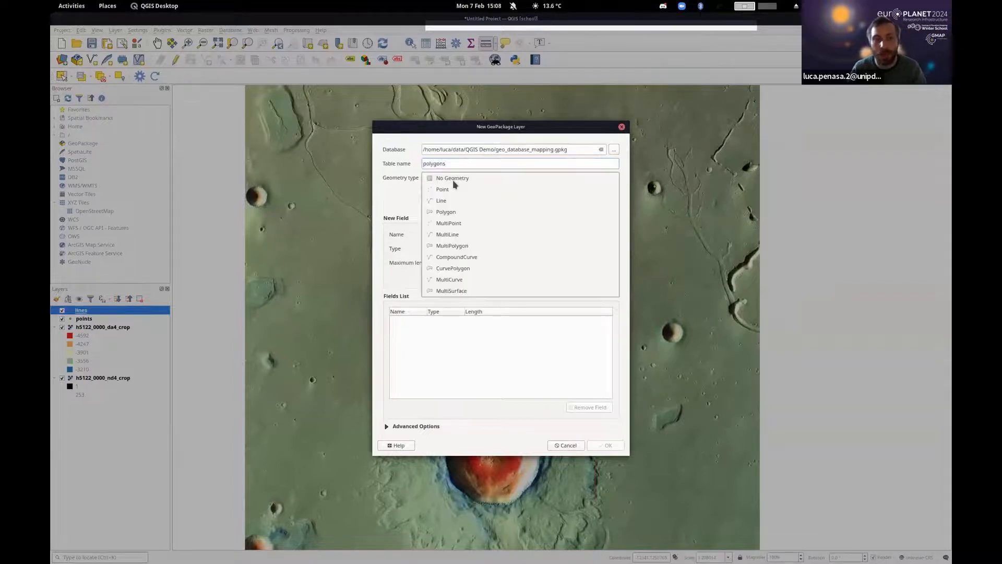
{"action": "left_click", "coordinate": [467, 212]}
{"action": "left_click", "coordinate": [433, 205]}
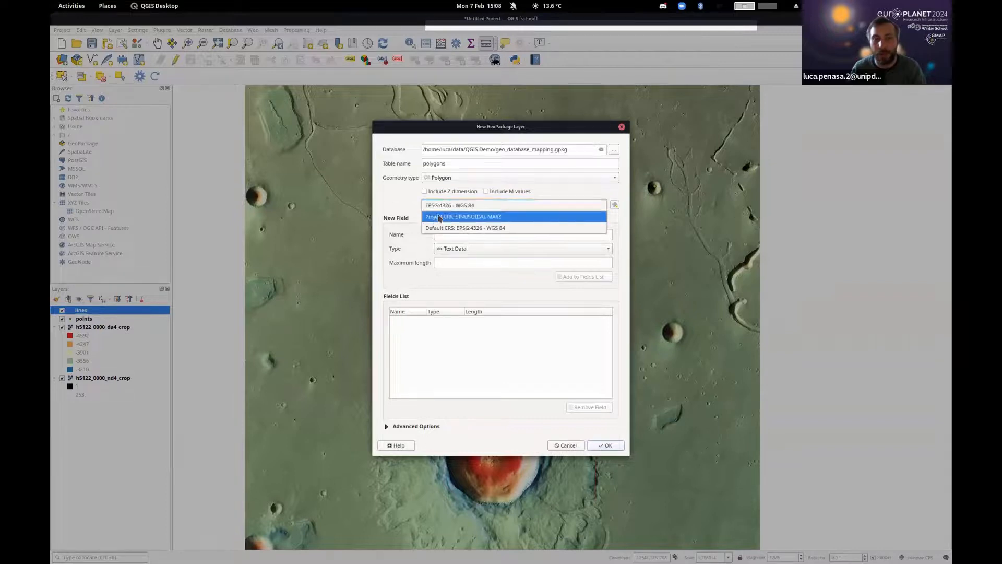
{"action": "left_click", "coordinate": [434, 216]}
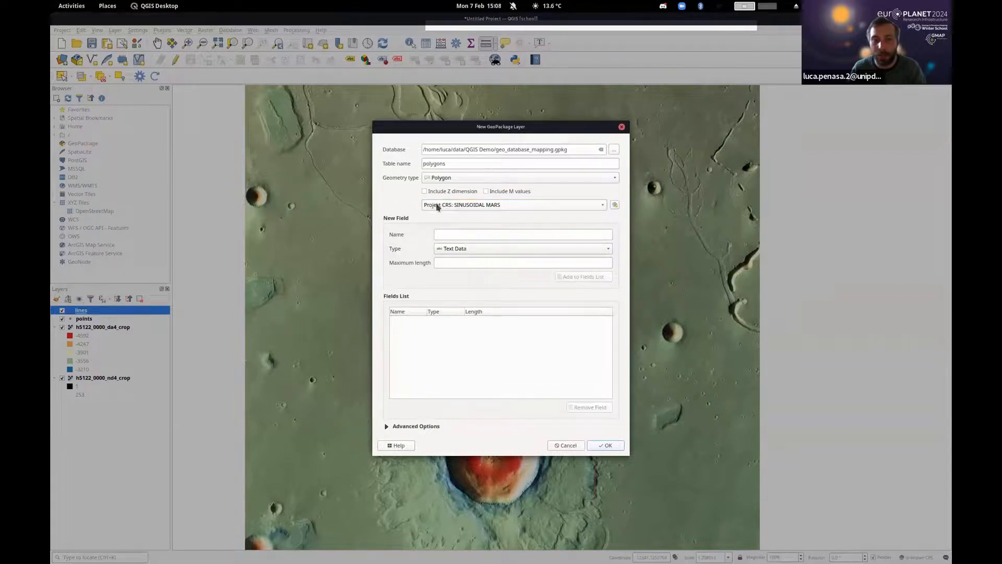
- Add the text fields area_name and type, and create the table as a new layer in the existing database without overwriting it
{"action": "left_click", "coordinate": [470, 235]}
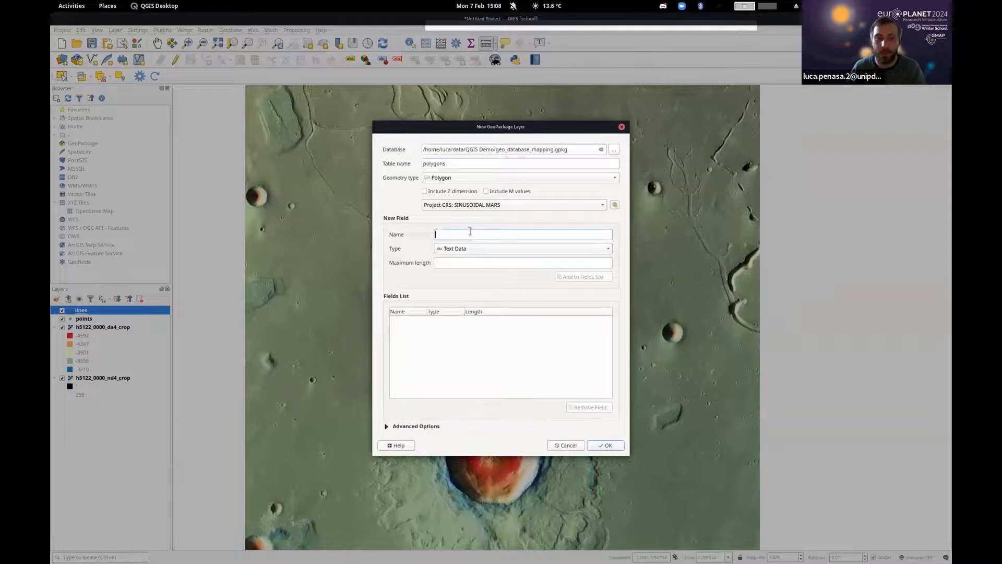
{"action": "type", "text": "area_name"}
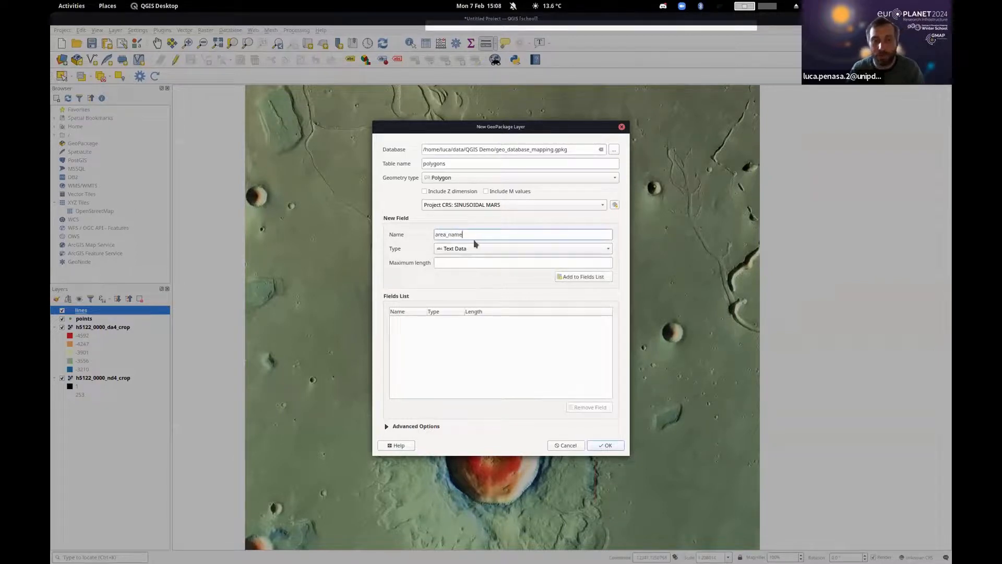
{"action": "left_click", "coordinate": [577, 276]}
{"action": "left_click", "coordinate": [458, 233]}
{"action": "type", "text": "type"}
{"action": "left_click", "coordinate": [580, 277]}
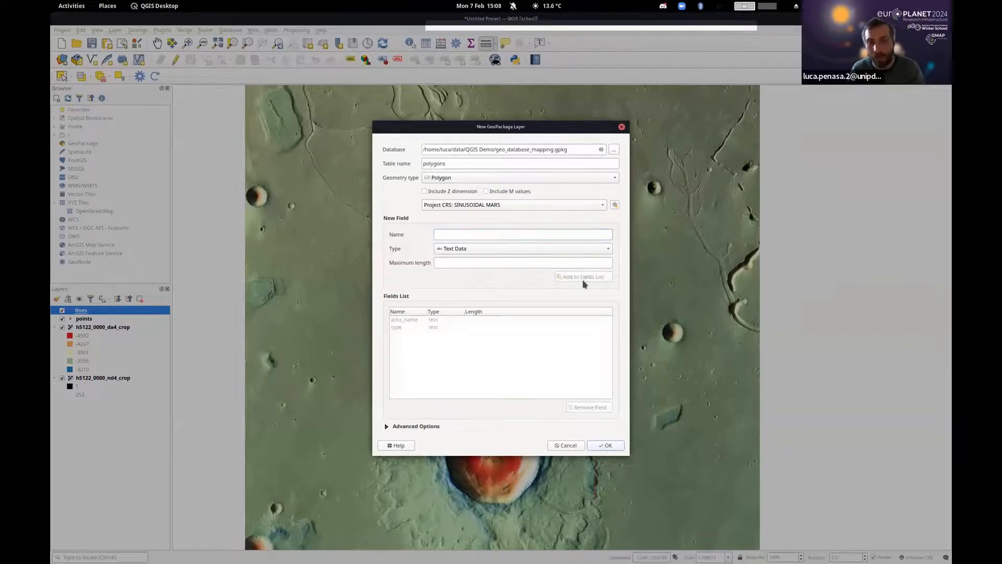
{"action": "left_click", "coordinate": [608, 445]}
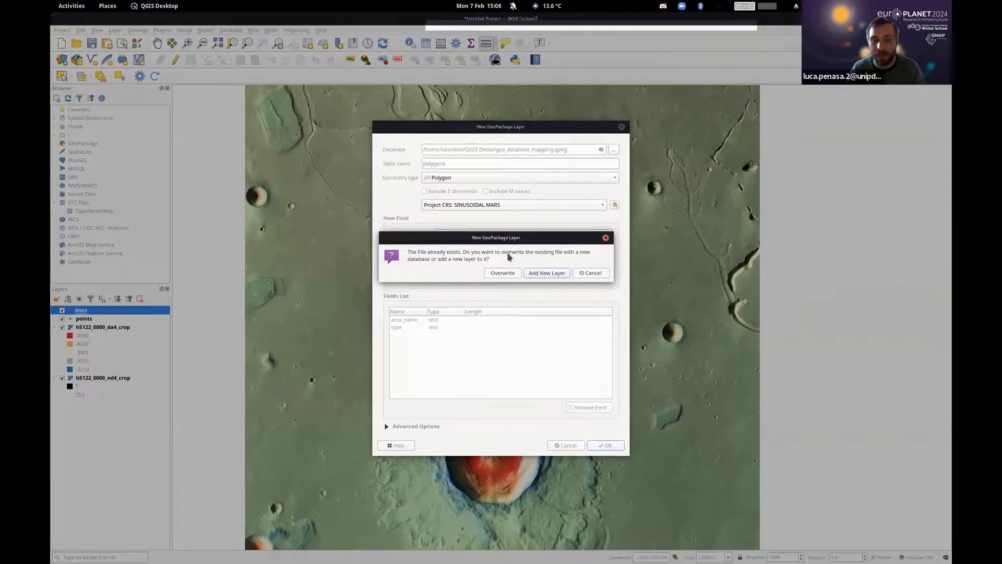
{"action": "left_click", "coordinate": [547, 273]}
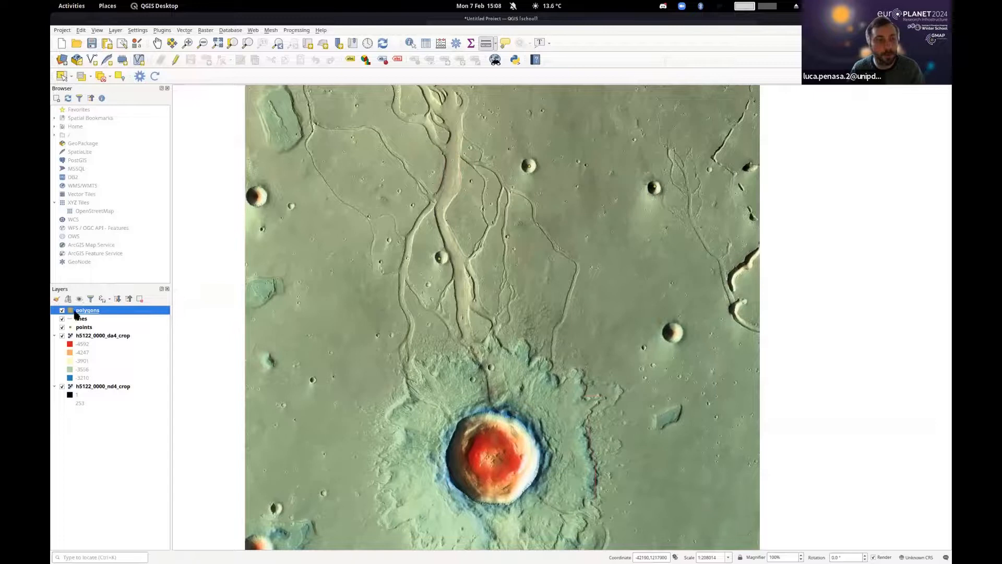
- Make the polygons layer editable and trace the small angular blue-green plateau near the image's western edge as a polygon
{"action": "scroll", "coordinate": [558, 342], "scroll_direction": "down", "scroll_amount": 1}
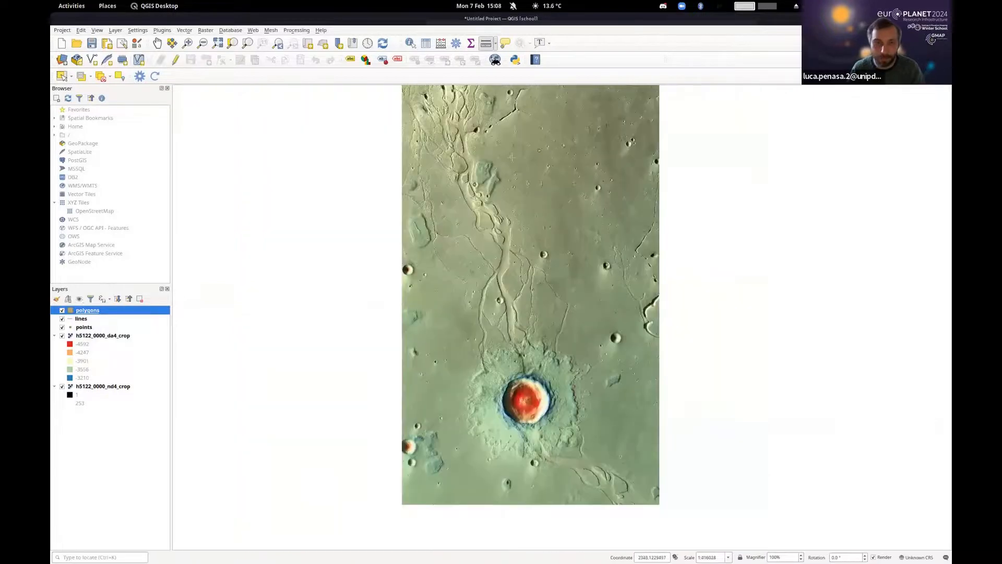
{"action": "left_click_drag", "start_coordinate": [504, 142], "coordinate": [515, 267]}
{"action": "left_click_drag", "start_coordinate": [439, 436], "coordinate": [506, 376]}
{"action": "scroll", "coordinate": [506, 375], "scroll_direction": "up", "scroll_amount": 3}
{"action": "left_click_drag", "start_coordinate": [423, 493], "coordinate": [531, 289]}
{"action": "scroll", "coordinate": [531, 289], "scroll_direction": "up", "scroll_amount": 1}
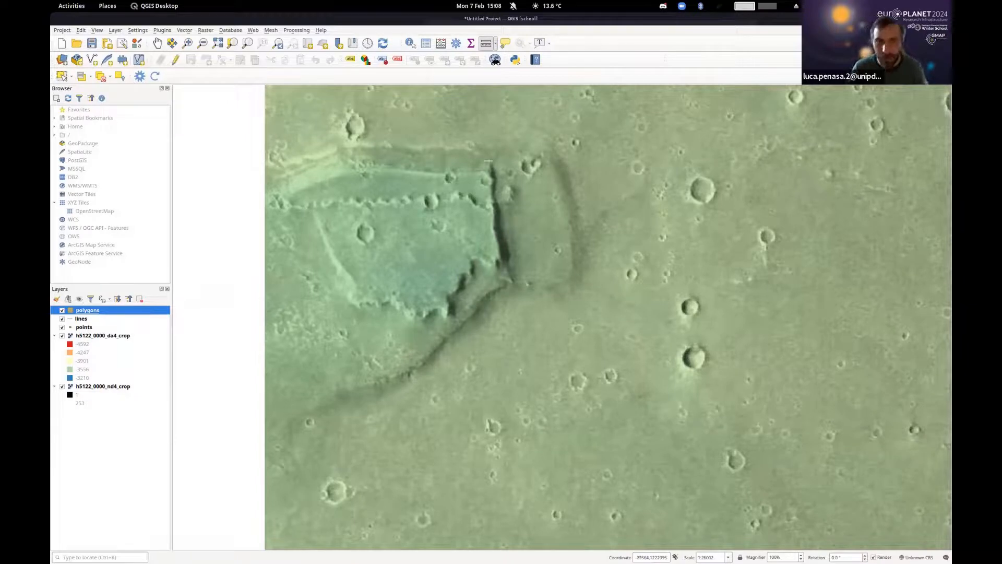
{"action": "left_click", "coordinate": [173, 61]}
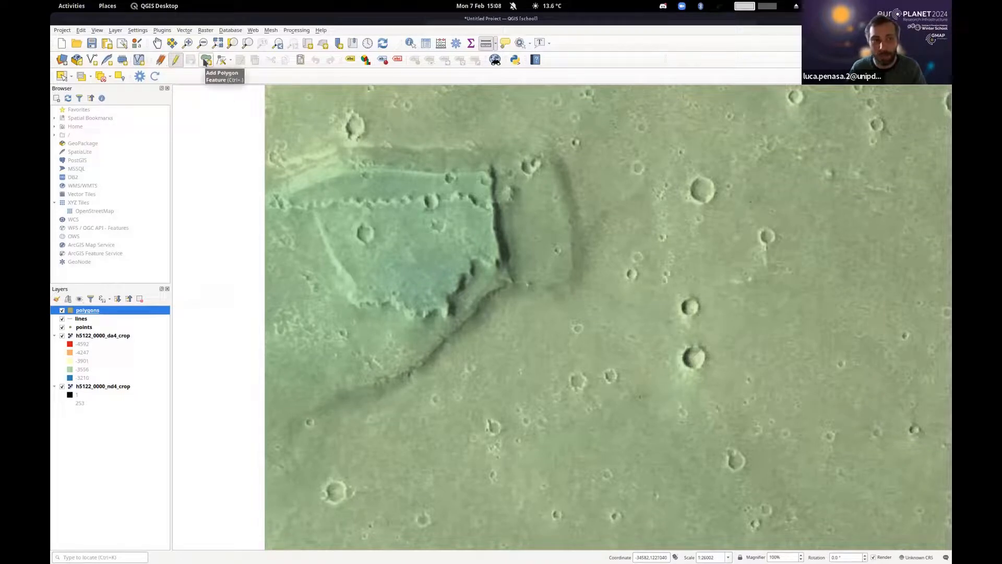
{"action": "left_click", "coordinate": [205, 61]}
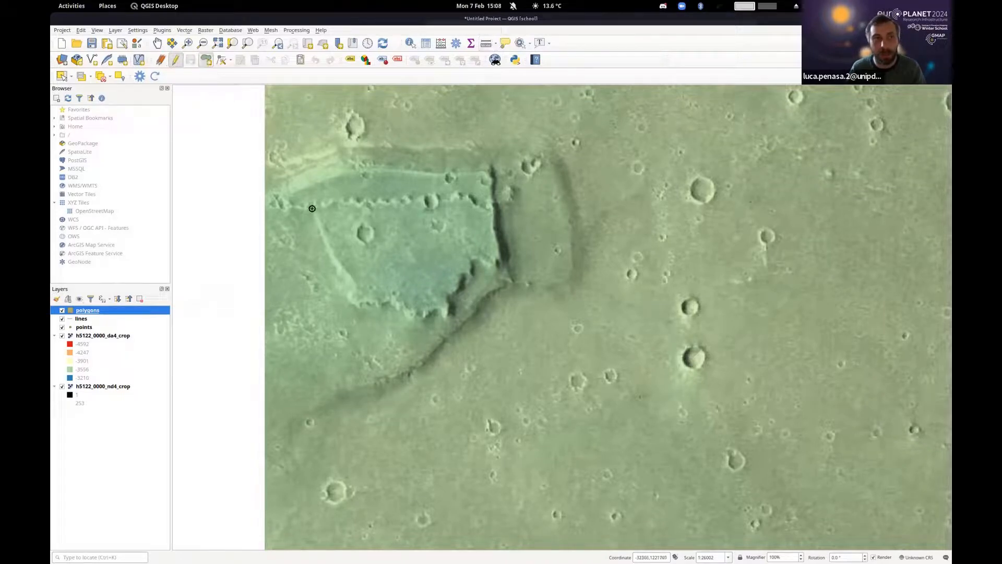
{"action": "left_click", "coordinate": [387, 201]}
{"action": "left_click", "coordinate": [425, 200]}
{"action": "left_click", "coordinate": [491, 206]}
{"action": "left_click", "coordinate": [501, 256]}
{"action": "left_click", "coordinate": [477, 281]}
{"action": "left_click", "coordinate": [428, 309]}
{"action": "left_click", "coordinate": [334, 284]}
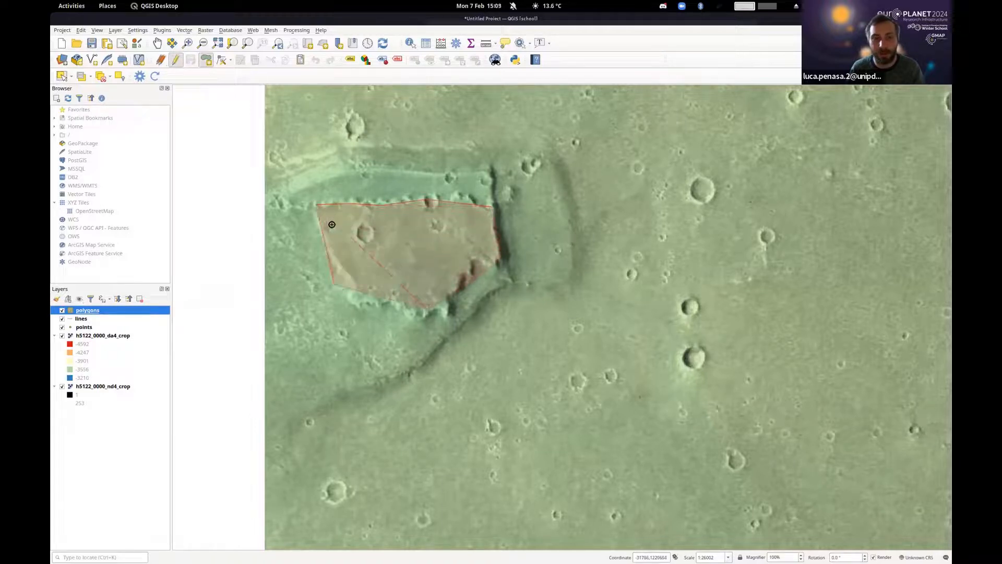
{"action": "right_click", "coordinate": [790, 163]}
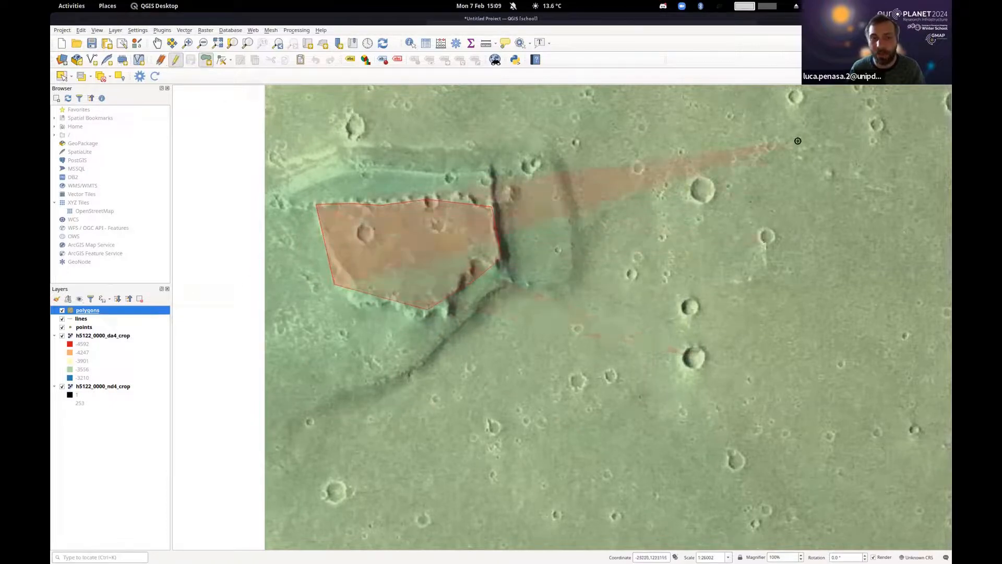
- Finish the small angular plateau's polygon with area_name mesa_n1 and type mesa
{"action": "right_click", "coordinate": [806, 143]}
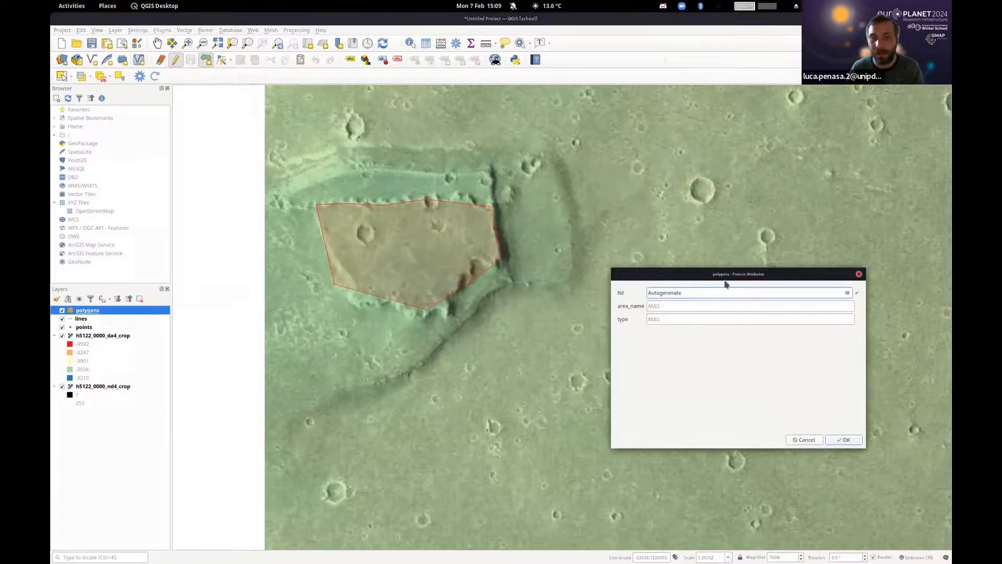
{"action": "left_click", "coordinate": [689, 304]}
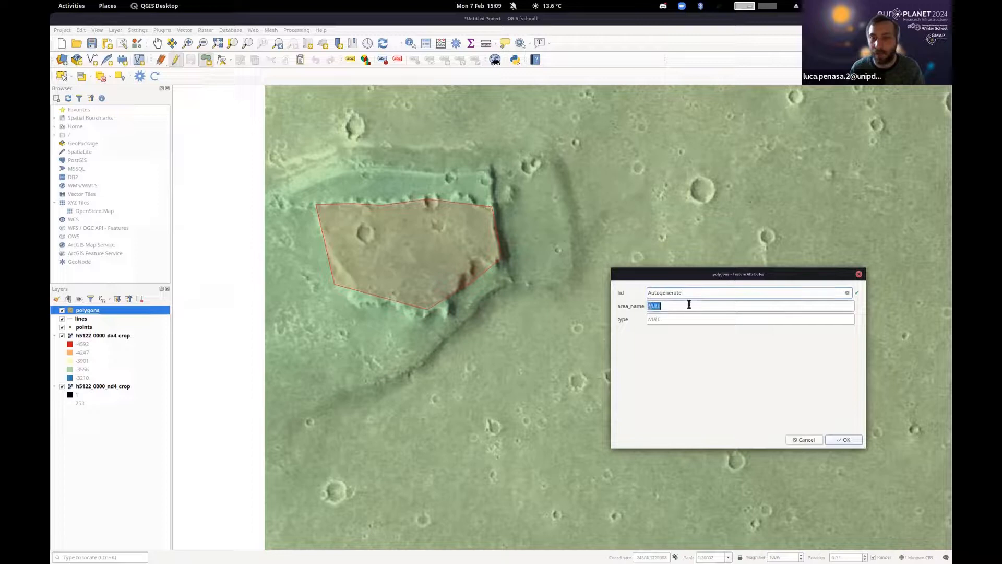
{"action": "key", "text": "Tab"}
{"action": "left_click", "coordinate": [662, 305]}
{"action": "type", "text": "me"}
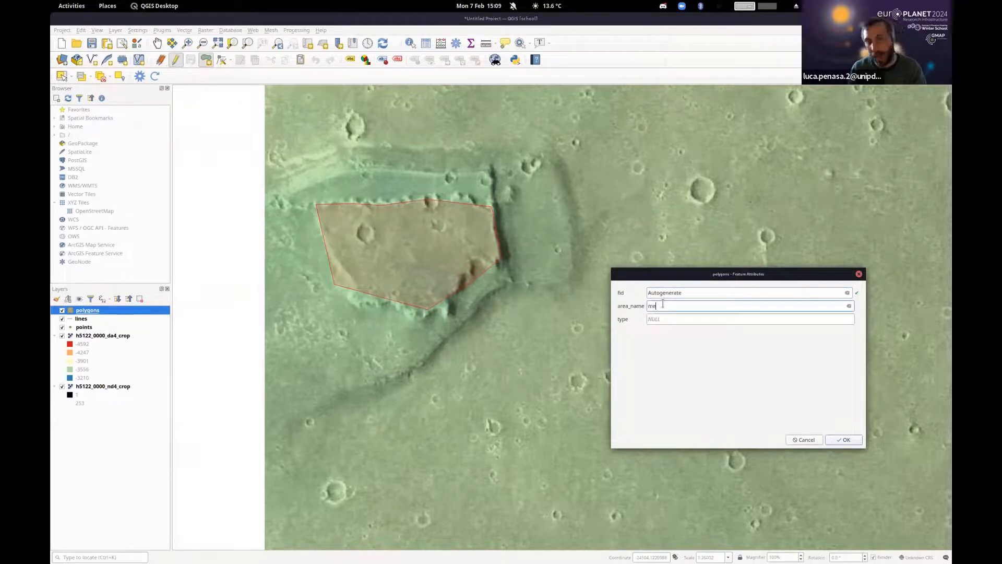
{"action": "type", "text": "sa_n1"}
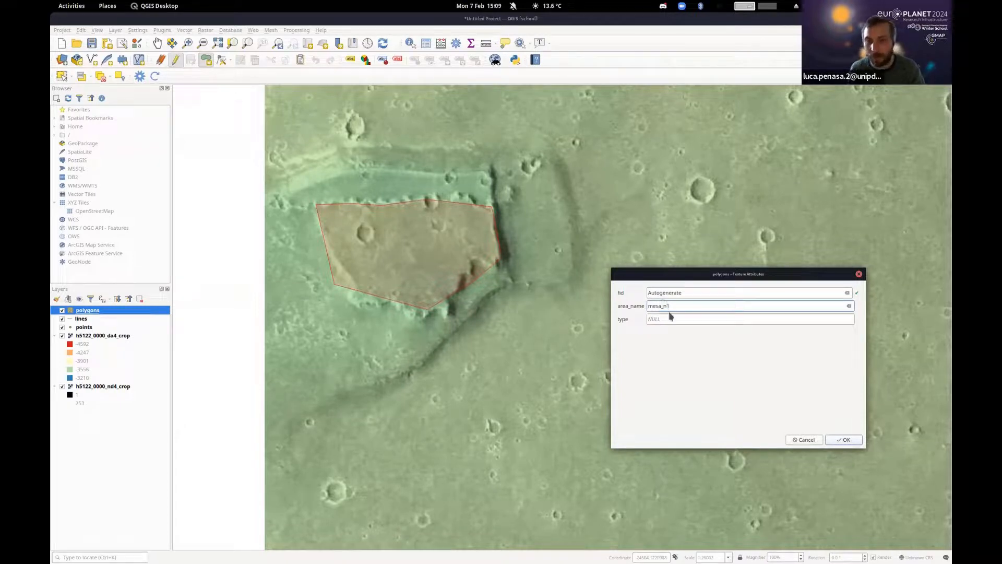
{"action": "left_click", "coordinate": [672, 316]}
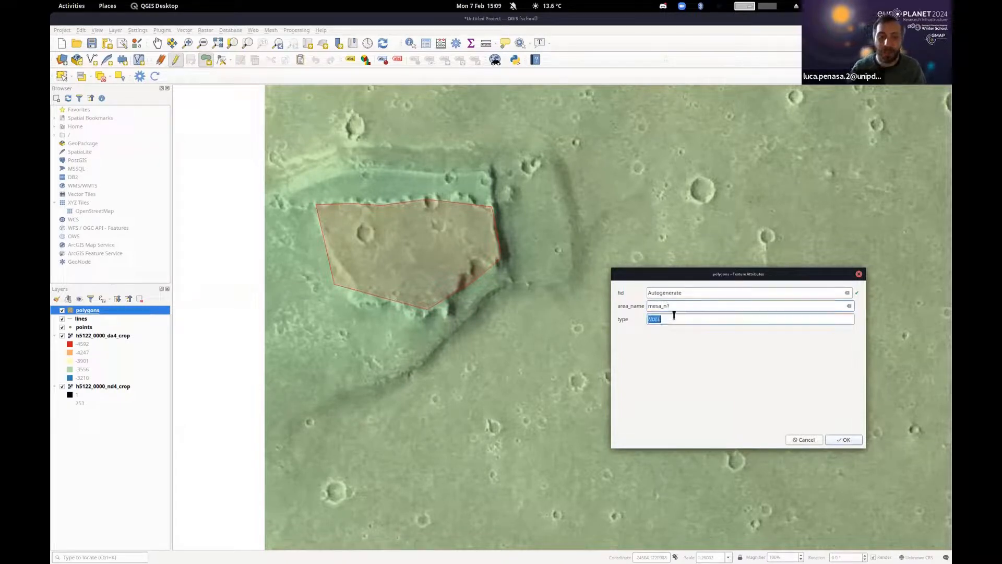
{"action": "type", "text": "mesa"}
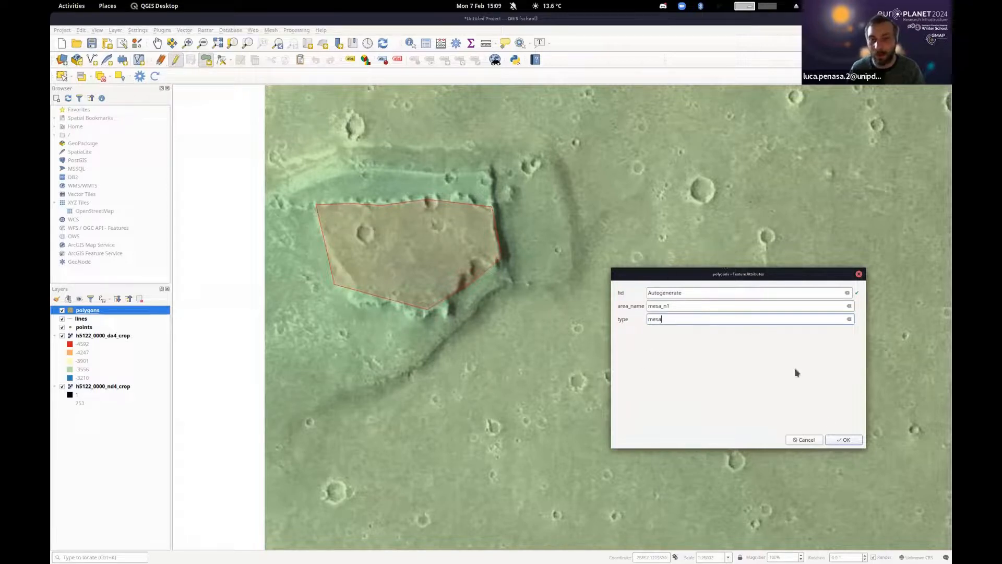
{"action": "left_click", "coordinate": [844, 439]}
- Trace the rim of the large crater north of the first mesa, near the image's western edge, as a polygon
{"action": "scroll", "coordinate": [744, 313], "scroll_direction": "down", "scroll_amount": 2}
{"action": "left_click_drag", "start_coordinate": [703, 278], "coordinate": [590, 386]}
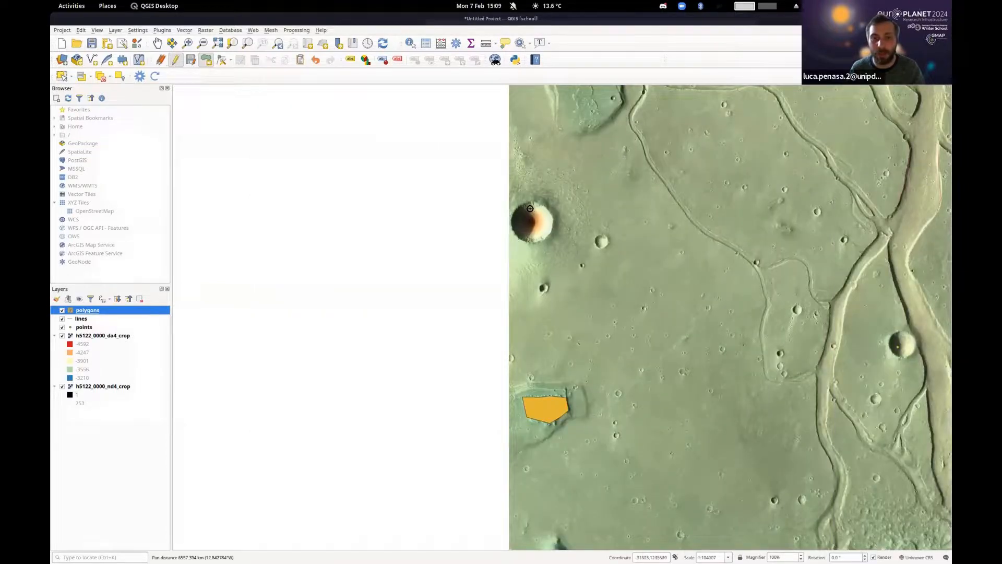
{"action": "scroll", "coordinate": [546, 213], "scroll_direction": "up", "scroll_amount": 2}
{"action": "left_click", "coordinate": [619, 235]}
{"action": "left_click", "coordinate": [606, 319]}
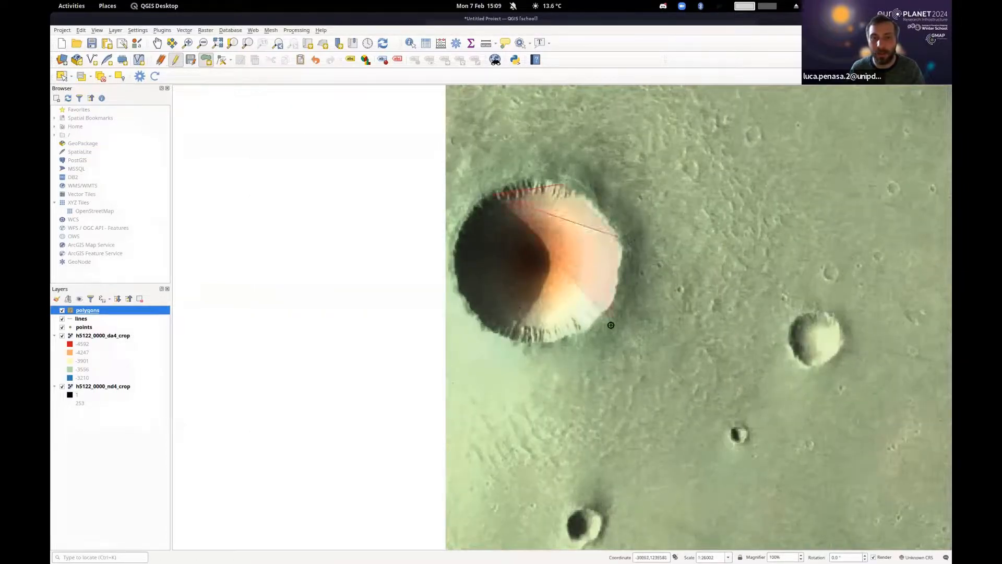
{"action": "left_click", "coordinate": [540, 339]}
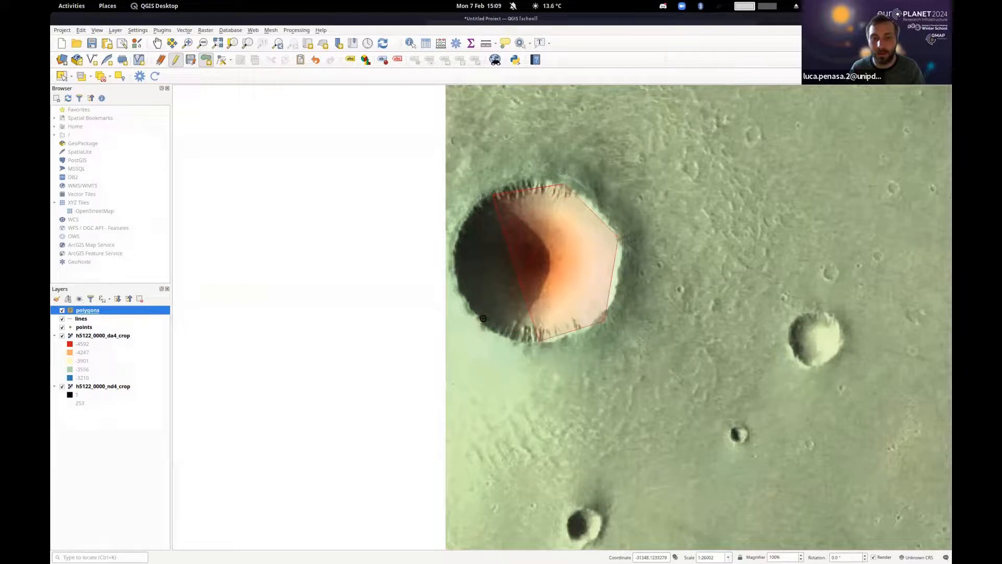
{"action": "right_click", "coordinate": [454, 263]}
- Fill in the crater polygon's area_name and type attributes and save the feature
{"action": "left_click", "coordinate": [697, 320]}
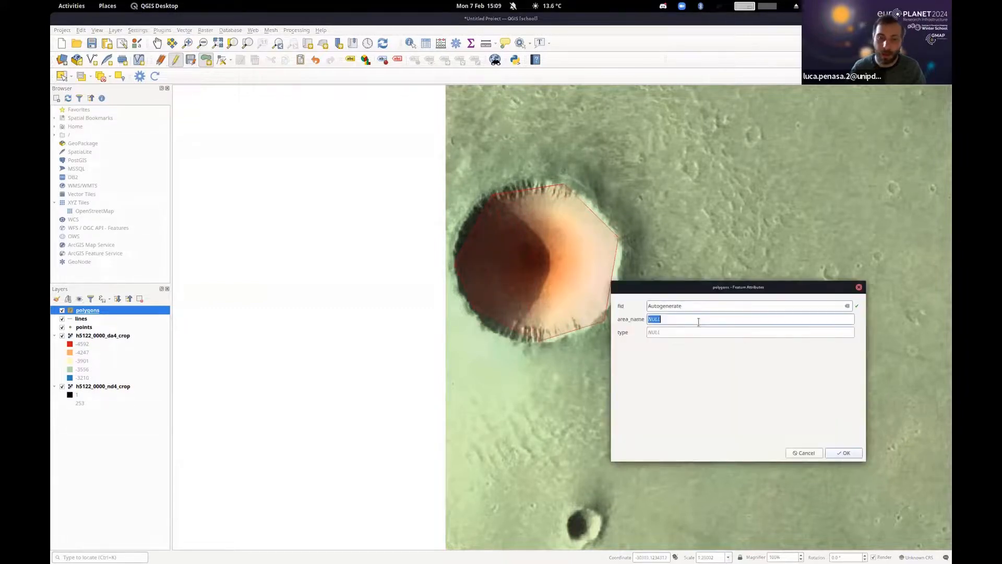
{"action": "type", "text": "cre"}
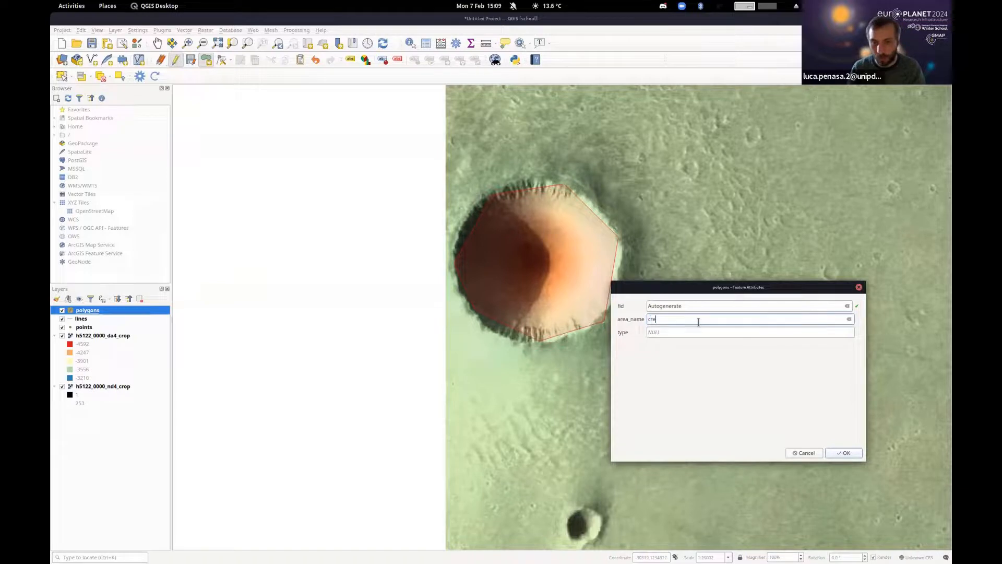
{"action": "key", "text": "Tab"}
{"action": "type", "text": "cra"}
{"action": "left_click", "coordinate": [843, 453]}
- Trace the elongated, roughly rectangular mesa north of the crater as a four-sided polygon with a cut southeastern corner
{"action": "scroll", "coordinate": [812, 328], "scroll_direction": "down", "scroll_amount": 3}
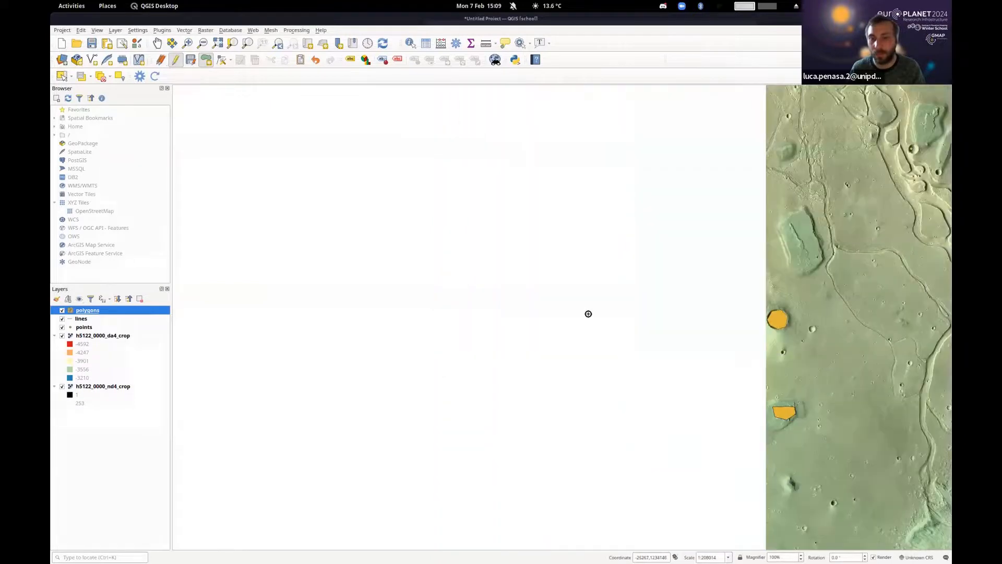
{"action": "left_click_drag", "start_coordinate": [778, 314], "coordinate": [550, 306]}
{"action": "scroll", "coordinate": [579, 213], "scroll_direction": "up", "scroll_amount": 1}
{"action": "scroll", "coordinate": [463, 235], "scroll_direction": "up", "scroll_amount": 1}
{"action": "left_click", "coordinate": [461, 236]}
{"action": "left_click", "coordinate": [558, 172]}
{"action": "left_click", "coordinate": [633, 370]}
{"action": "left_click", "coordinate": [523, 429]}
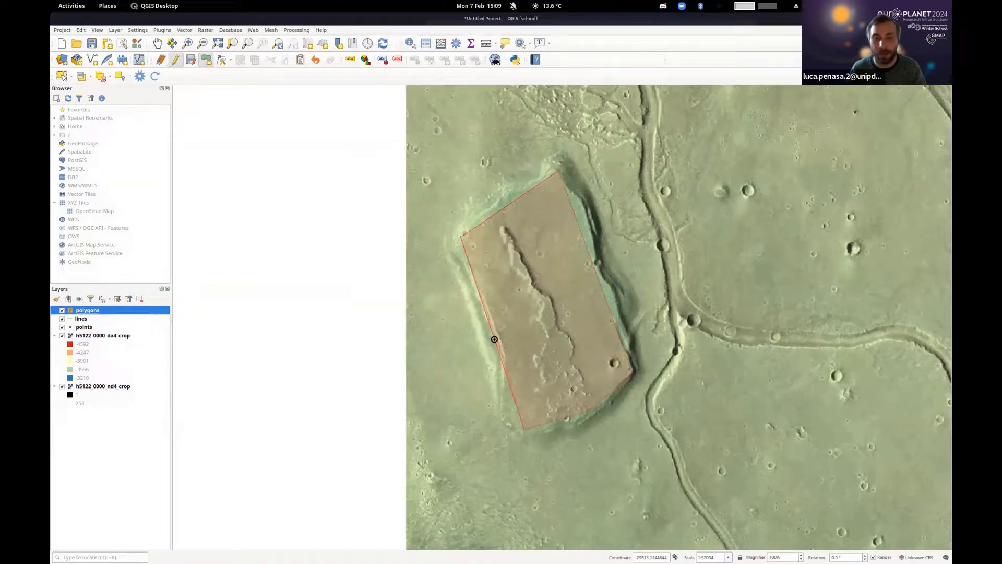
{"action": "right_click", "coordinate": [492, 339]}
- Give the elongated mesa's polygon the area_name mesa_2 and type mesa, and save the feature
{"action": "left_click", "coordinate": [698, 331]}
{"action": "type", "text": "mesa_2"}
{"action": "key", "text": "Tab"}
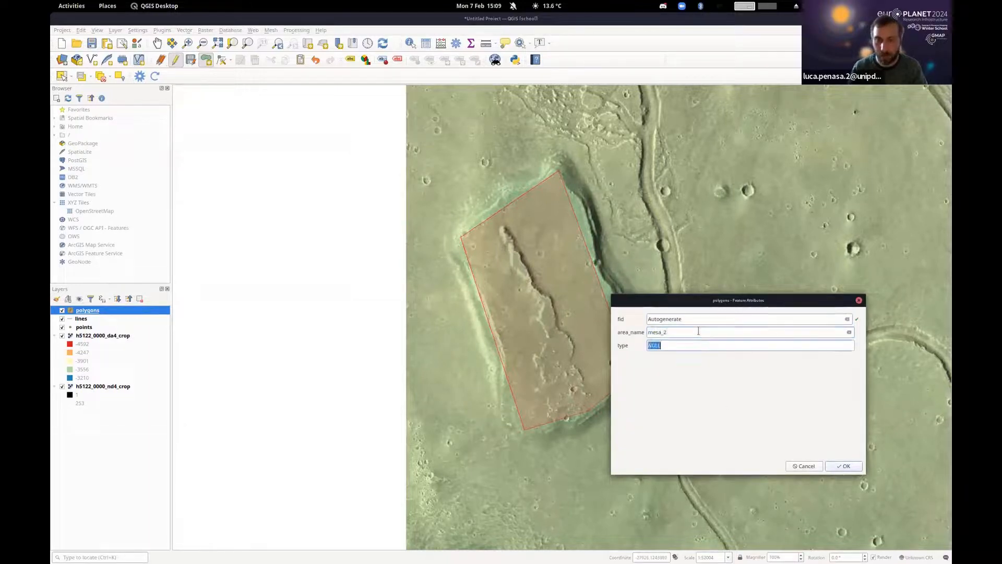
{"action": "type", "text": "mesa"}
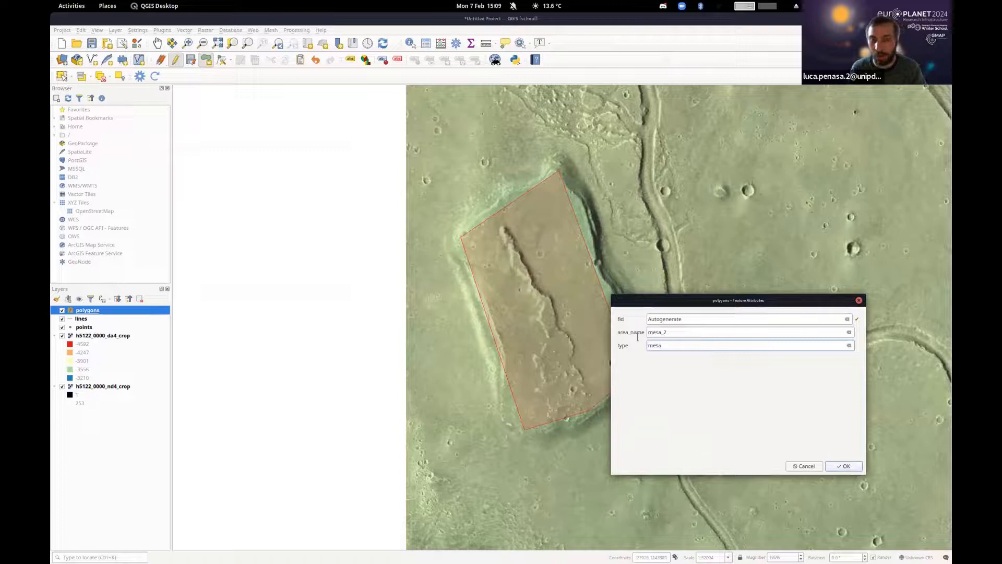
{"action": "left_click", "coordinate": [846, 466]}
- Trace a four-sided section of the wide channel northeast of the elongated mesa as a polygon, just upstream of the small branching channels
{"action": "scroll", "coordinate": [817, 167], "scroll_direction": "down", "scroll_amount": 3}
{"action": "left_click_drag", "start_coordinate": [852, 204], "coordinate": [551, 218]}
{"action": "scroll", "coordinate": [550, 217], "scroll_direction": "up", "scroll_amount": 3}
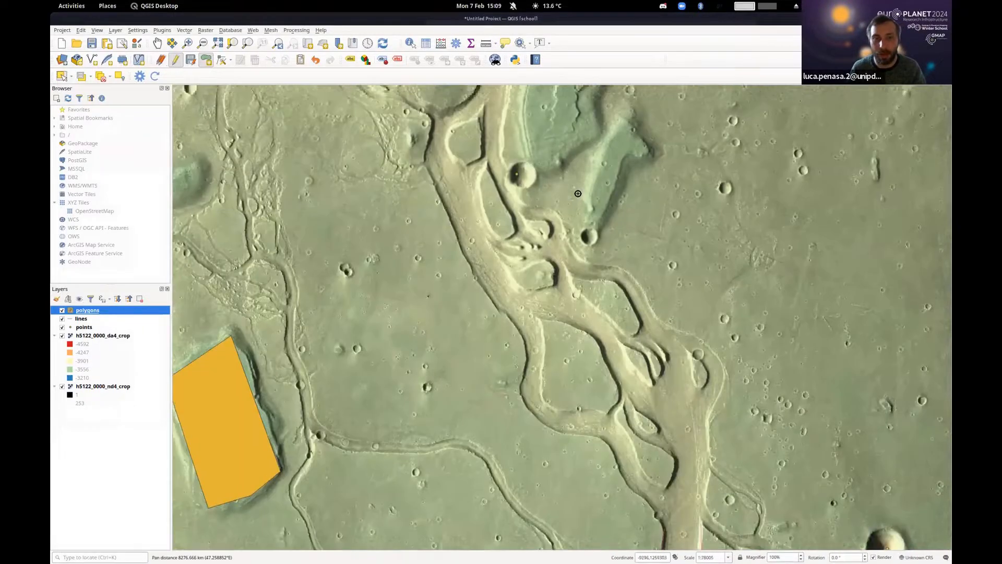
{"action": "scroll", "coordinate": [551, 264], "scroll_direction": "up", "scroll_amount": 2}
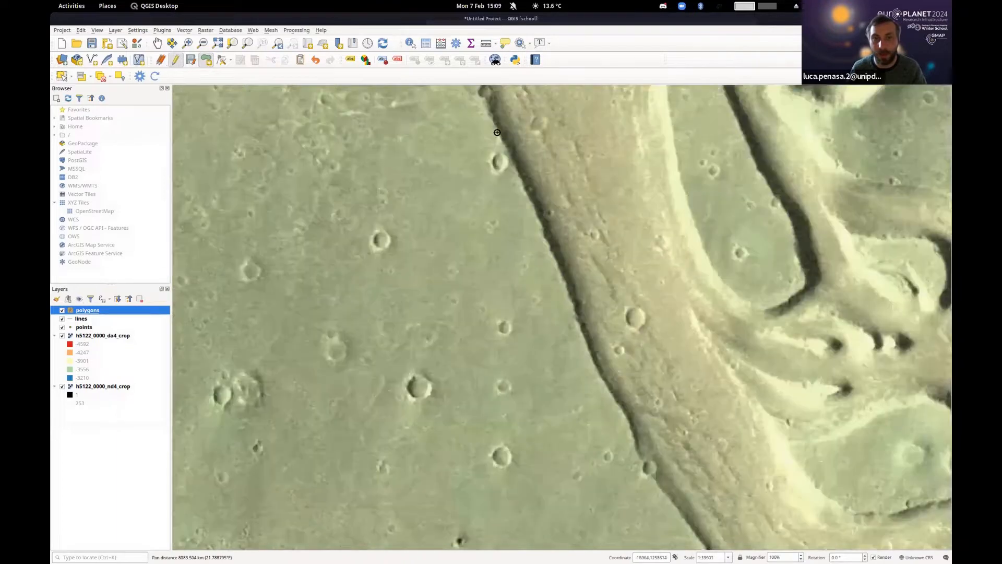
{"action": "left_click", "coordinate": [667, 116]}
{"action": "left_click", "coordinate": [741, 305]}
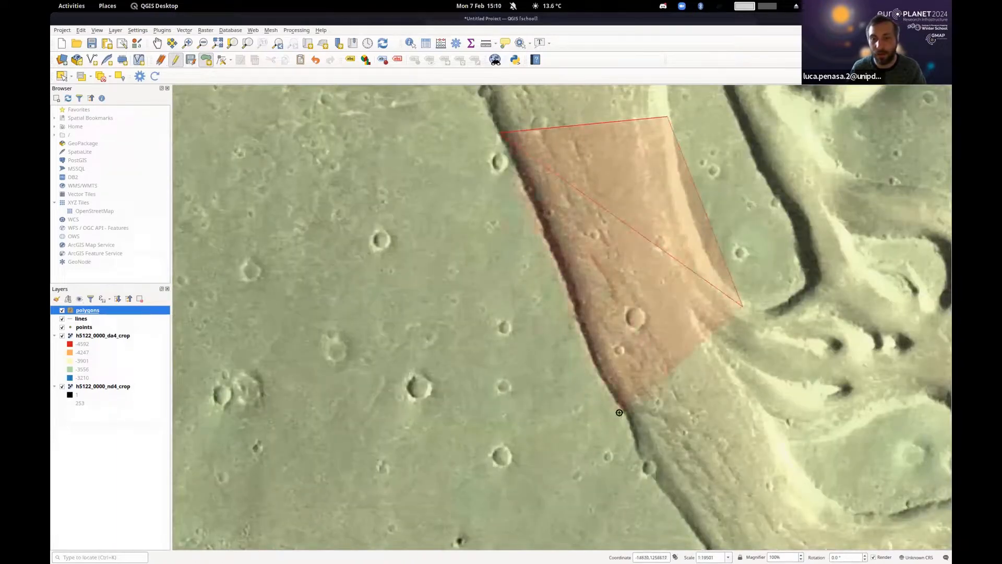
{"action": "right_click", "coordinate": [650, 458]}
- Give the channel section's polygon the area_name channel1 and type channel, and save the feature
{"action": "left_click", "coordinate": [680, 344]}
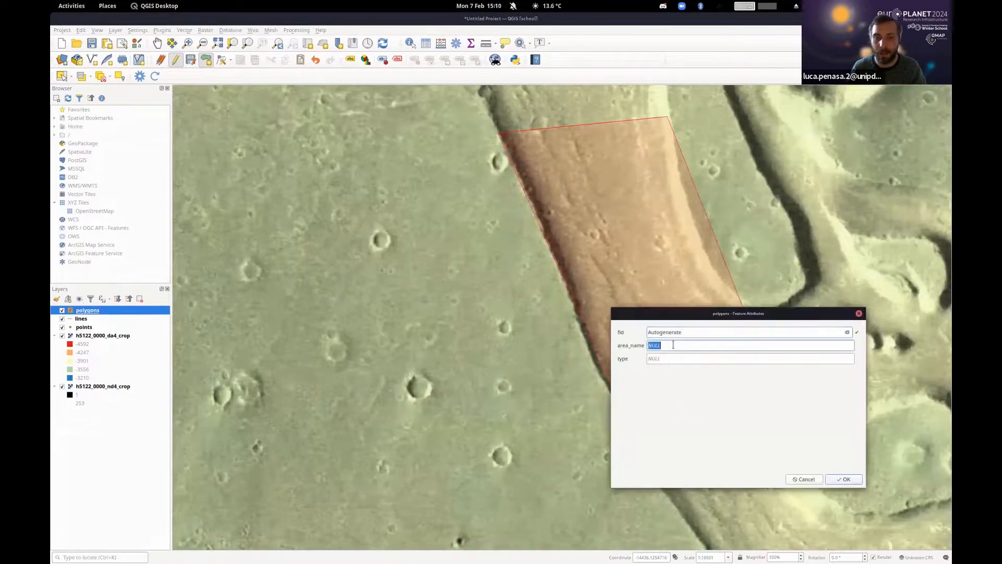
{"action": "type", "text": "channel1"}
{"action": "key", "text": "Tab"}
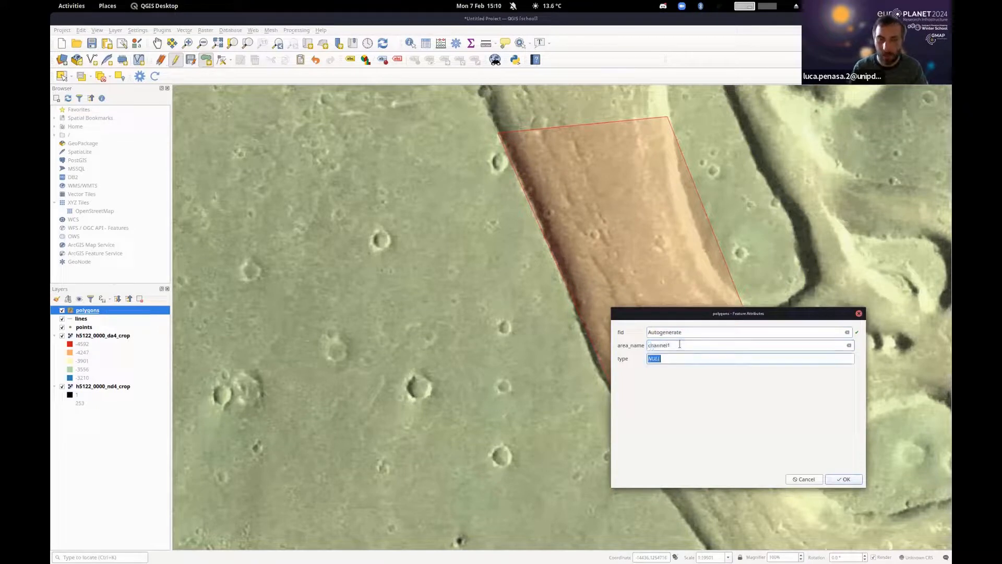
{"action": "type", "text": "channel"}
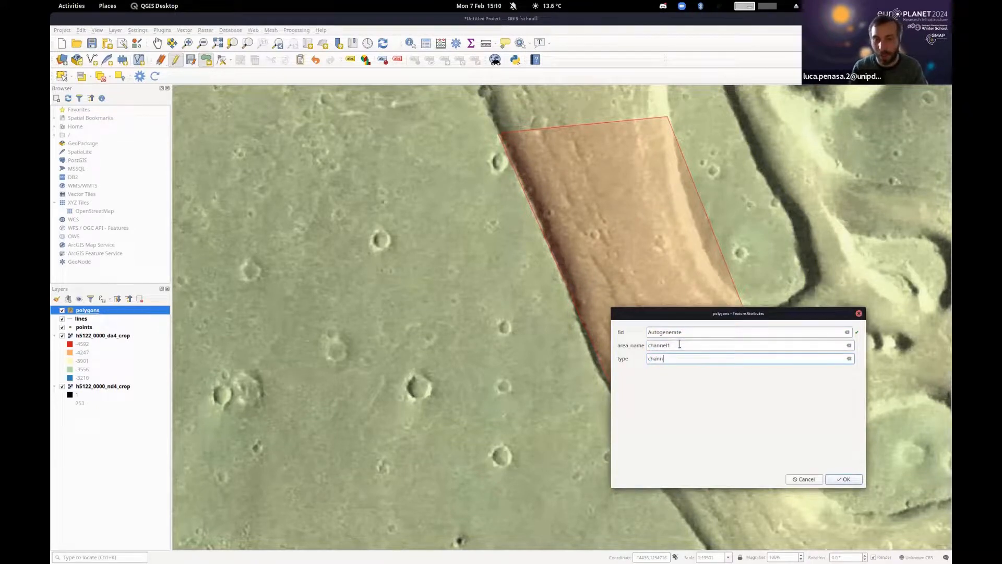
{"action": "left_click", "coordinate": [848, 479]}
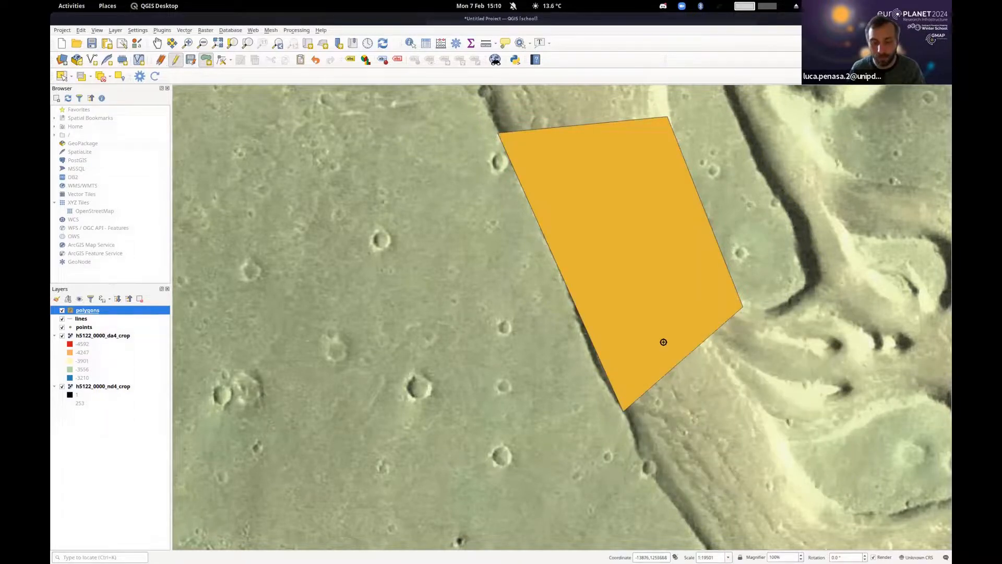
{"action": "scroll", "coordinate": [664, 342], "scroll_direction": "down", "scroll_amount": 3}
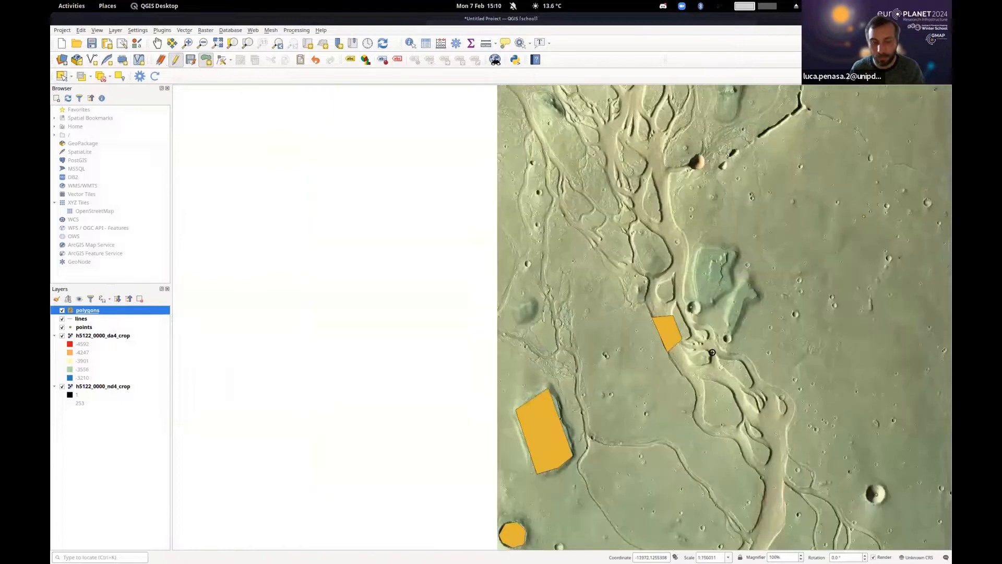
{"action": "left_click_drag", "start_coordinate": [712, 353], "coordinate": [527, 353]}
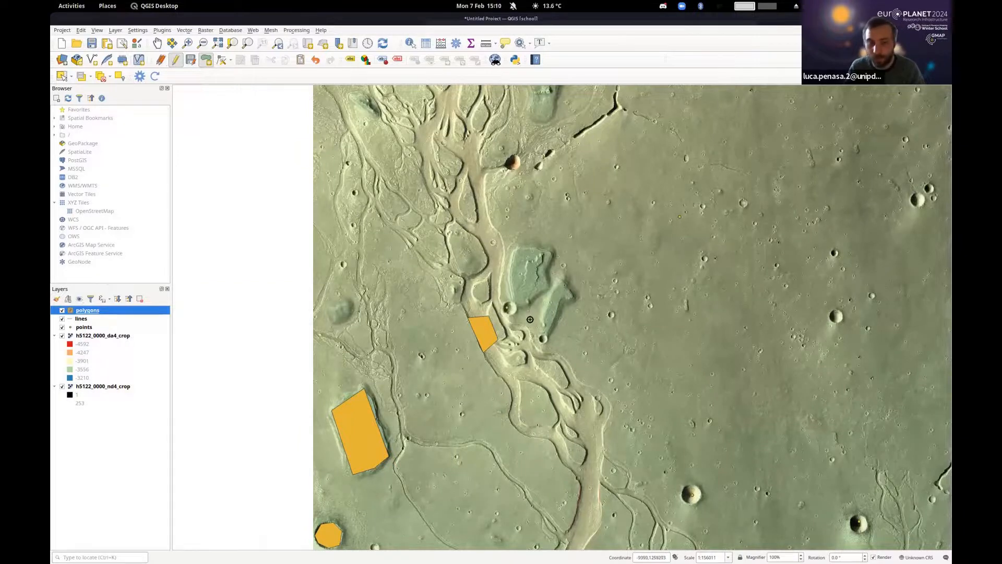
{"action": "scroll", "coordinate": [447, 318], "scroll_direction": "down", "scroll_amount": 2}
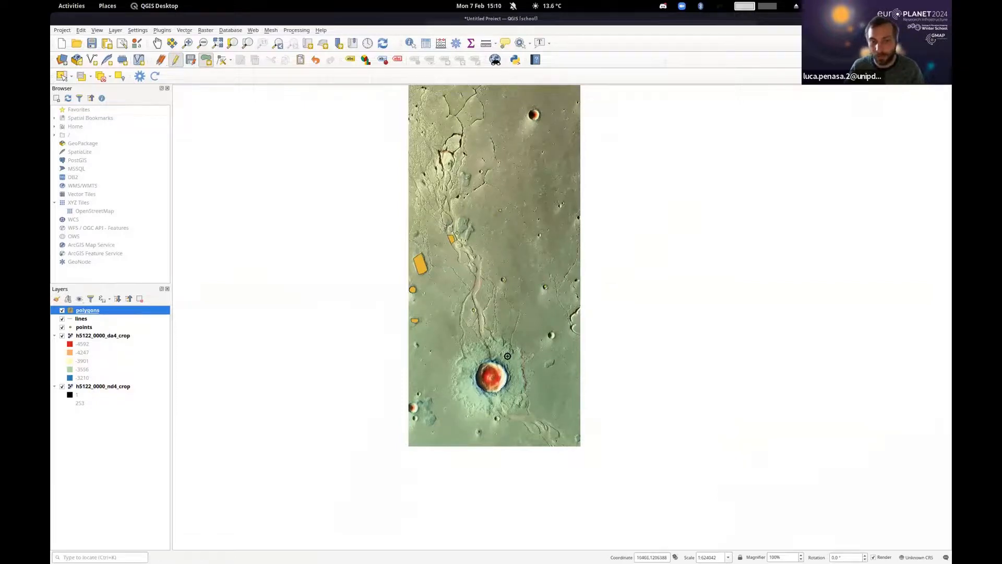
{"action": "left_click_drag", "start_coordinate": [508, 355], "coordinate": [546, 280]}
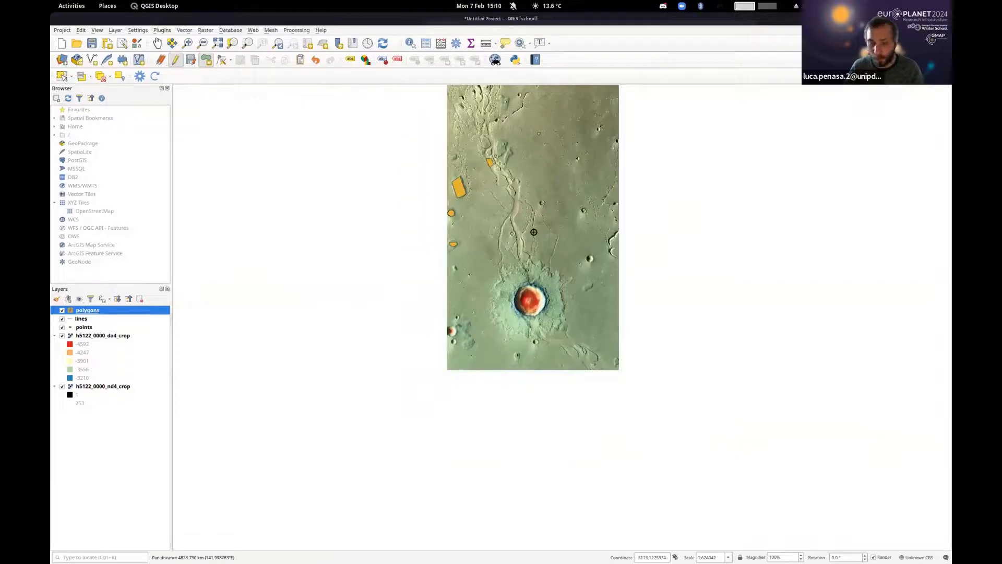
- Switch to the topics outline in Okular and review the items on creating vector layers, adding features and the Identify Features tool
{"action": "mouse_move", "coordinate": [546, 558]}
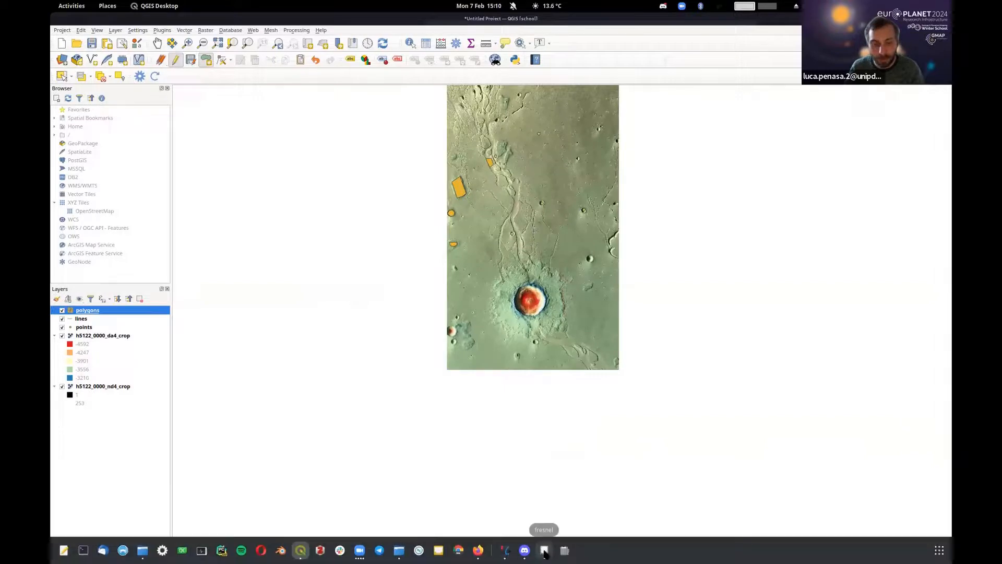
{"action": "left_click", "coordinate": [504, 550]}
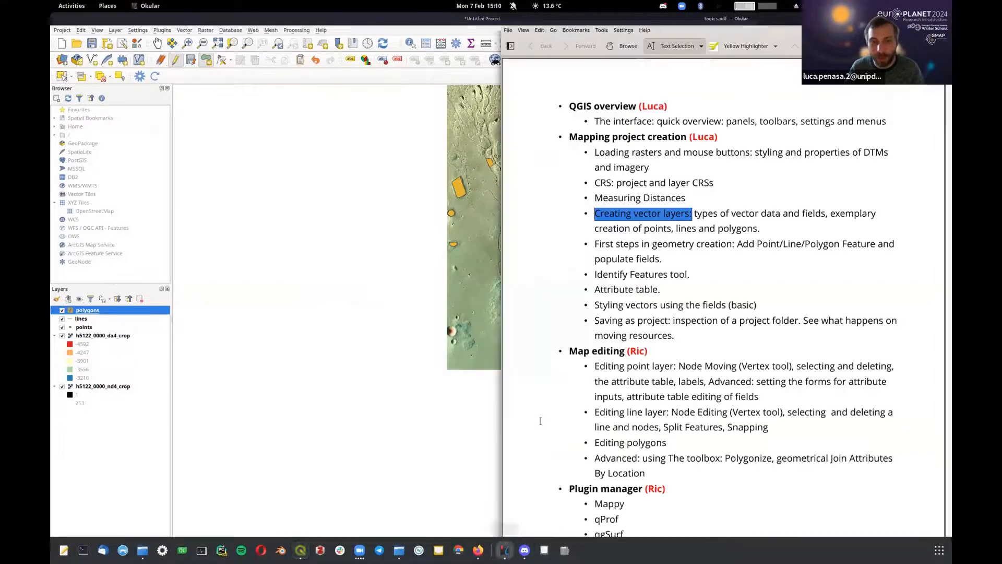
{"action": "left_click", "coordinate": [781, 211]}
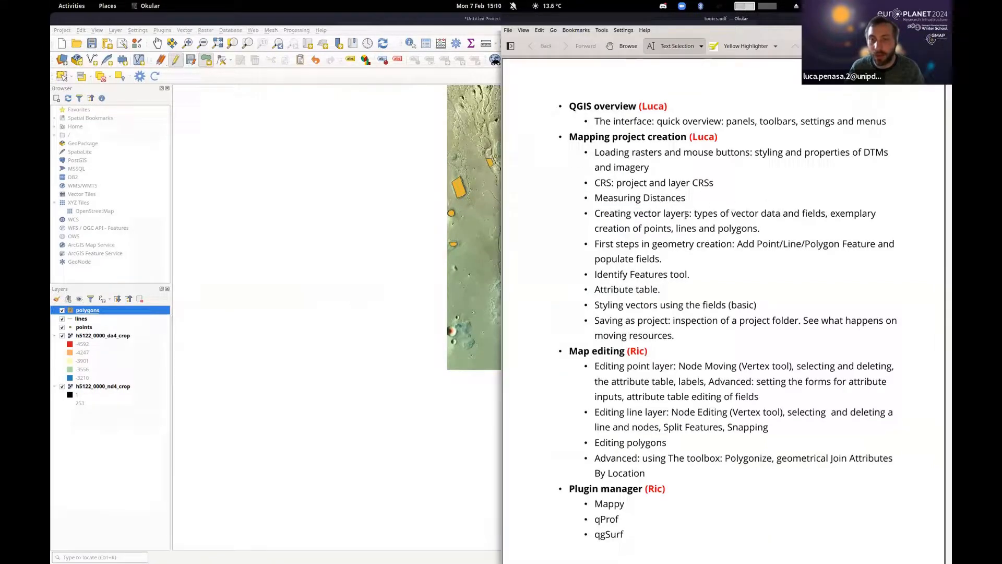
{"action": "left_click_drag", "start_coordinate": [587, 214], "coordinate": [828, 214]}
{"action": "left_click", "coordinate": [782, 211]}
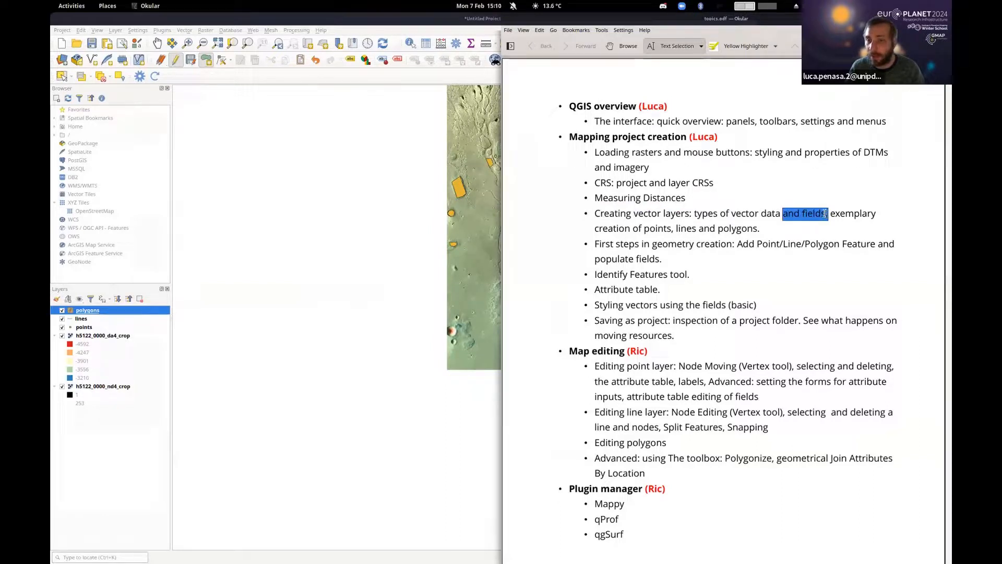
{"action": "left_click", "coordinate": [841, 208]}
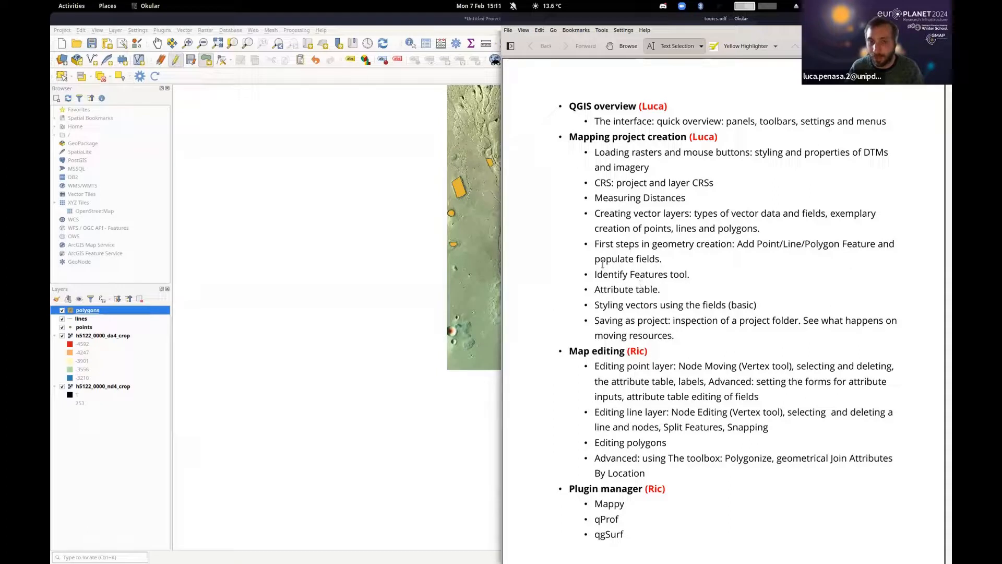
{"action": "left_click_drag", "start_coordinate": [737, 243], "coordinate": [662, 259]}
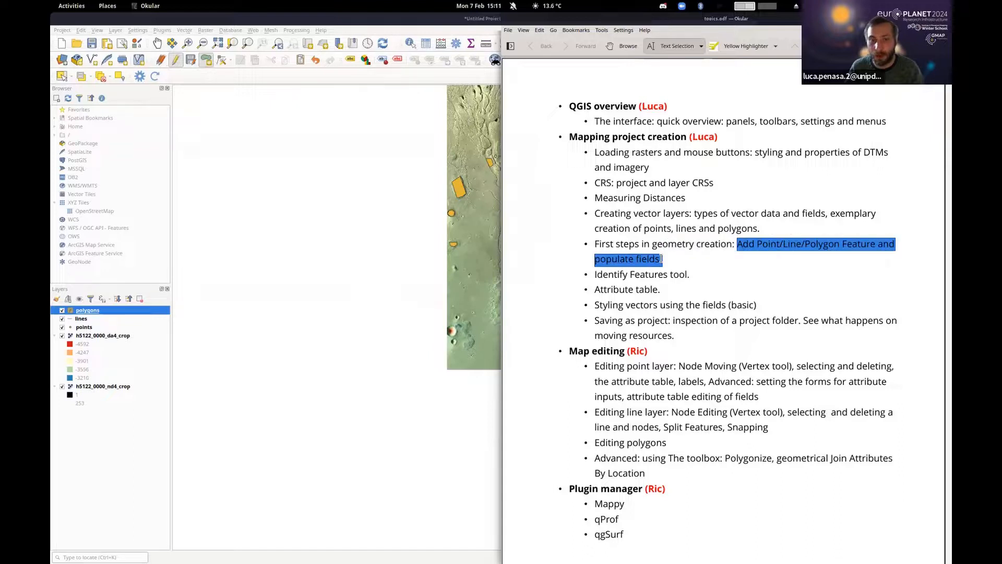
{"action": "double_click", "coordinate": [619, 275]}
{"action": "left_click", "coordinate": [630, 276]}
{"action": "double_click", "coordinate": [641, 274]}
{"action": "left_click", "coordinate": [641, 274]}
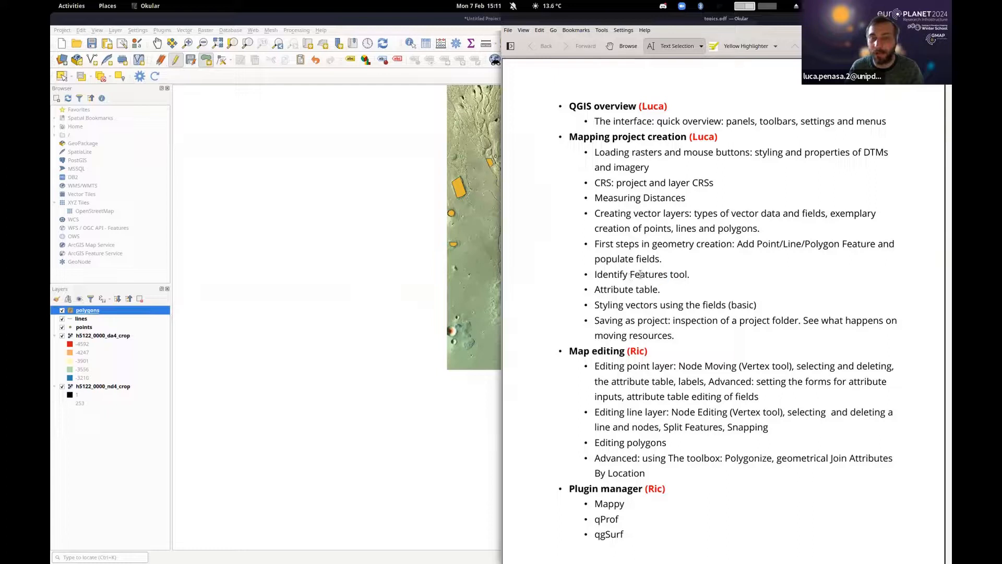
- Switch back to QGIS, activate Identify Features, and end editing of the polygons layer with its changes saved
{"action": "left_click", "coordinate": [359, 21]}
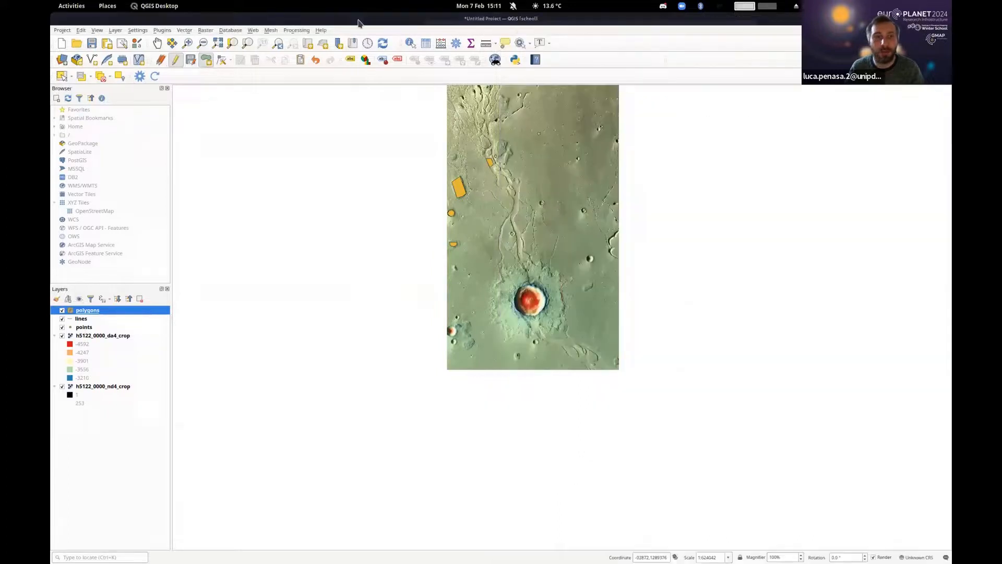
{"action": "left_click", "coordinate": [410, 45]}
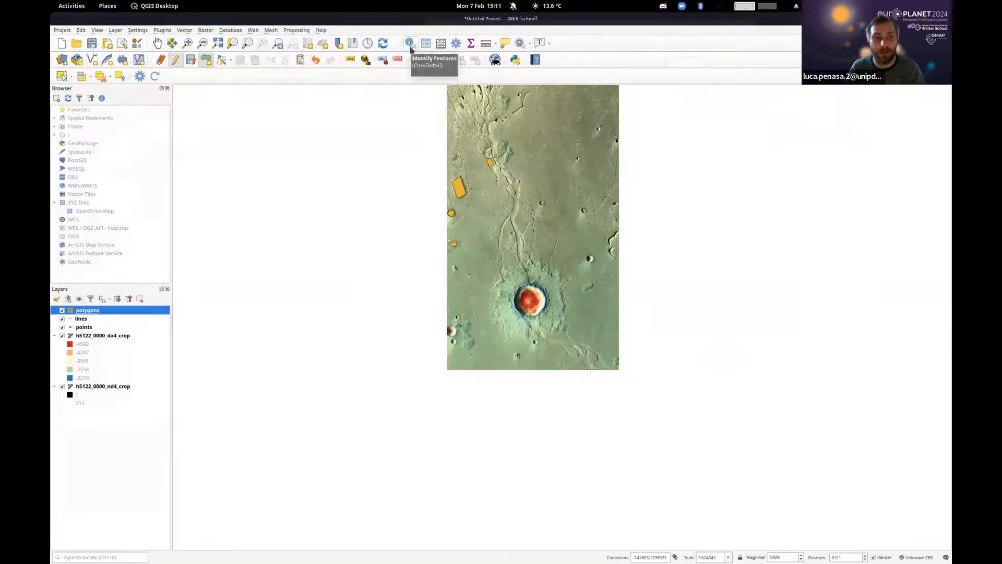
{"action": "left_click", "coordinate": [311, 97]}
{"action": "left_click_drag", "start_coordinate": [299, 241], "coordinate": [355, 319]}
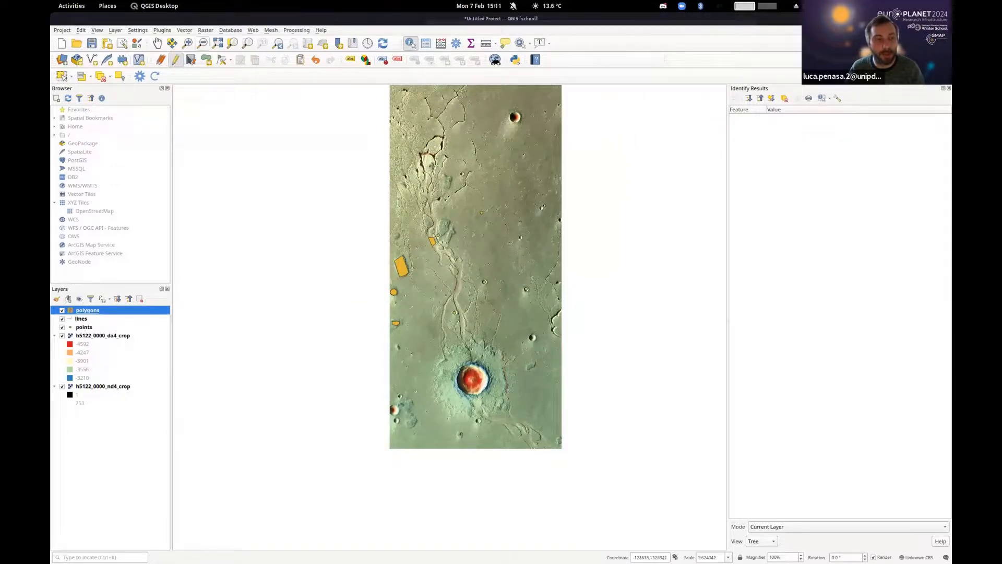
{"action": "left_click", "coordinate": [175, 59]}
{"action": "left_click", "coordinate": [552, 273]}
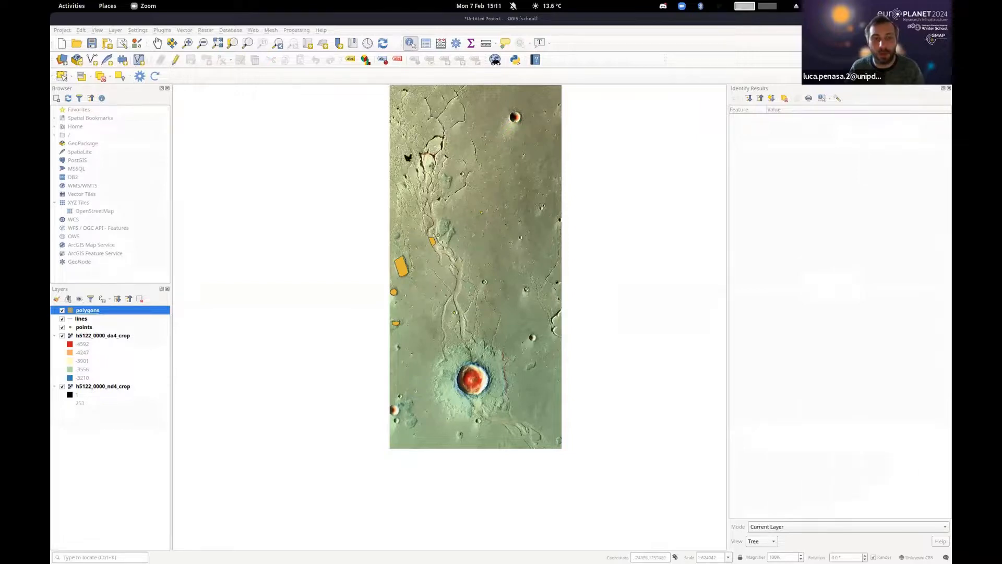
- Identify the channel section's polygon northeast of the elongated mesa, view its attribute form, and close the form
{"action": "scroll", "coordinate": [433, 225], "scroll_direction": "up", "scroll_amount": 3}
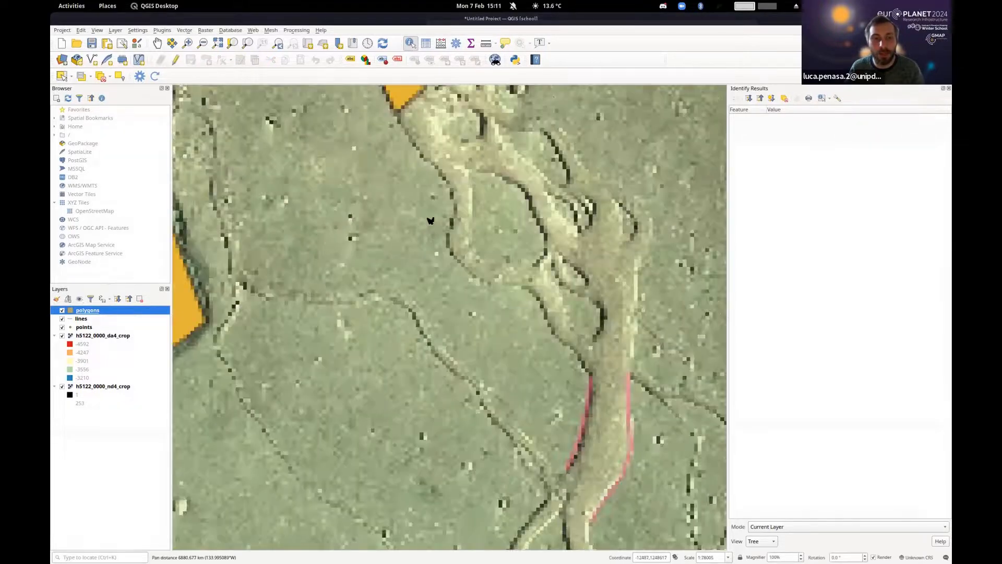
{"action": "left_click", "coordinate": [468, 230]}
{"action": "left_click_drag", "start_coordinate": [463, 322], "coordinate": [602, 235]}
{"action": "left_click_drag", "start_coordinate": [782, 327], "coordinate": [809, 170]}
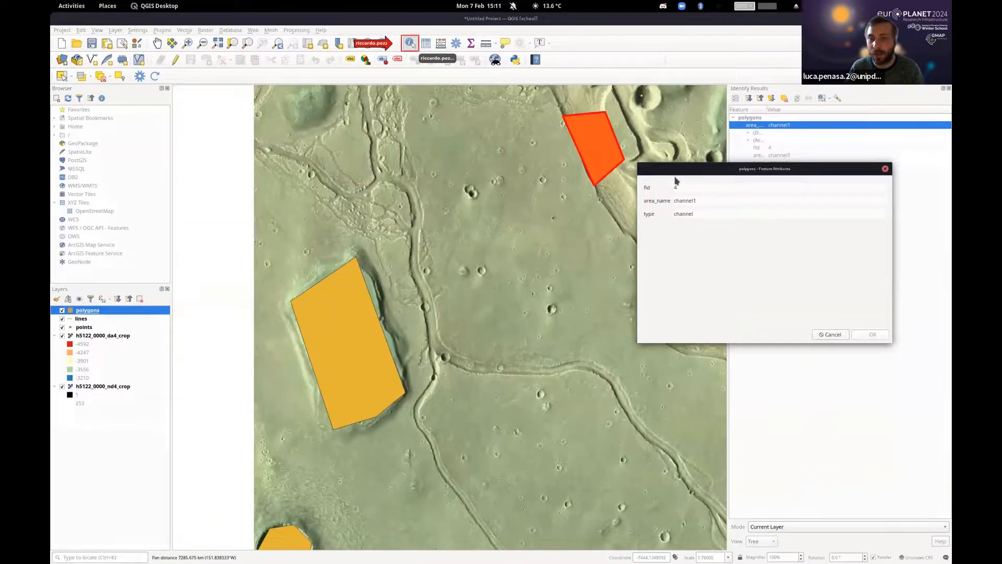
{"action": "left_click_drag", "start_coordinate": [675, 174], "coordinate": [493, 203]}
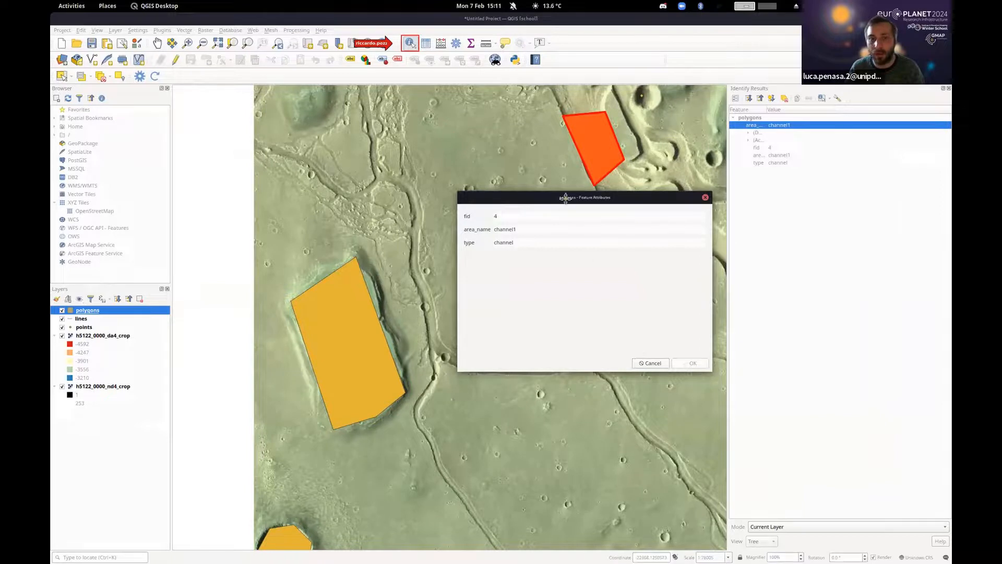
{"action": "left_click_drag", "start_coordinate": [577, 197], "coordinate": [410, 212]}
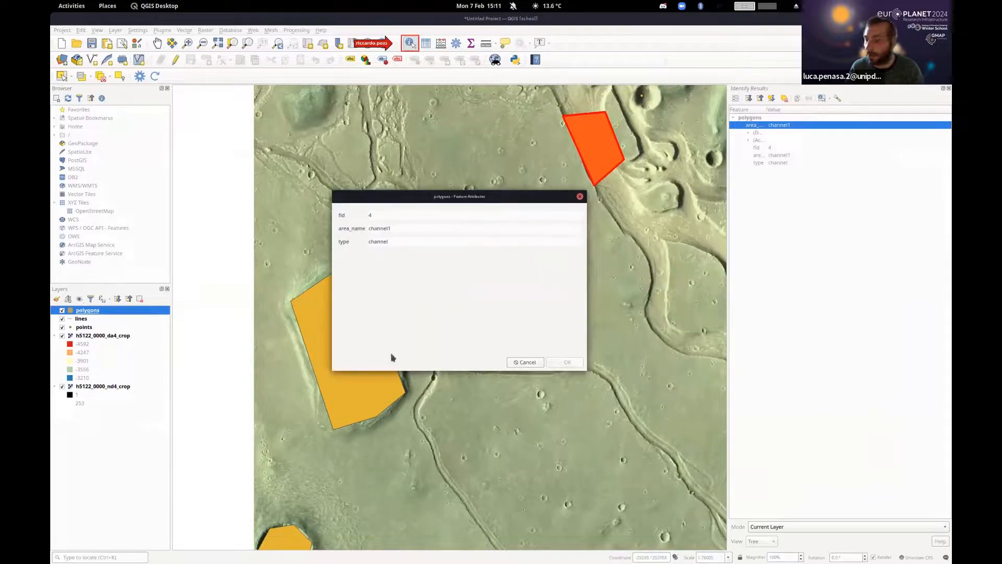
{"action": "left_click", "coordinate": [798, 99]}
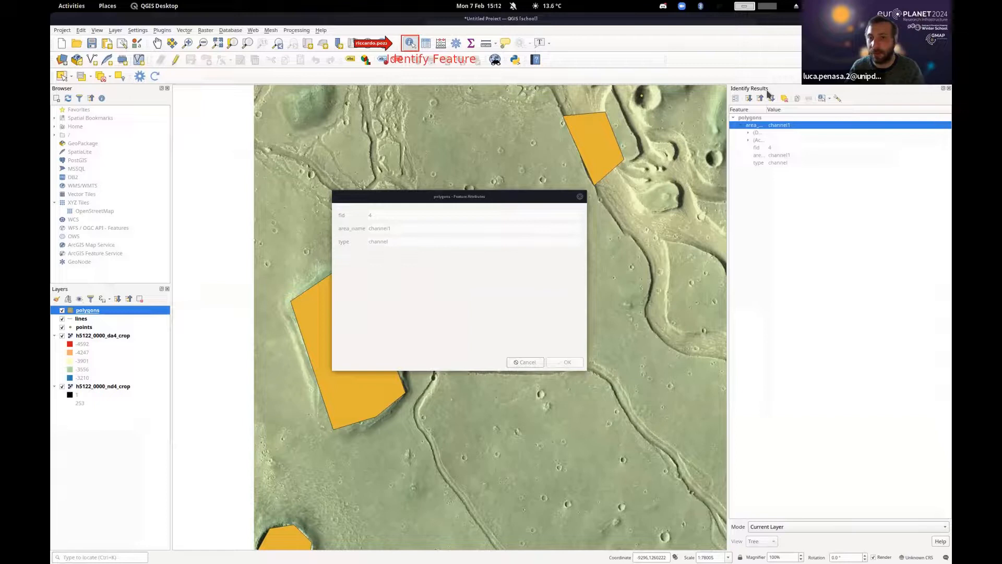
{"action": "left_click", "coordinate": [579, 196]}
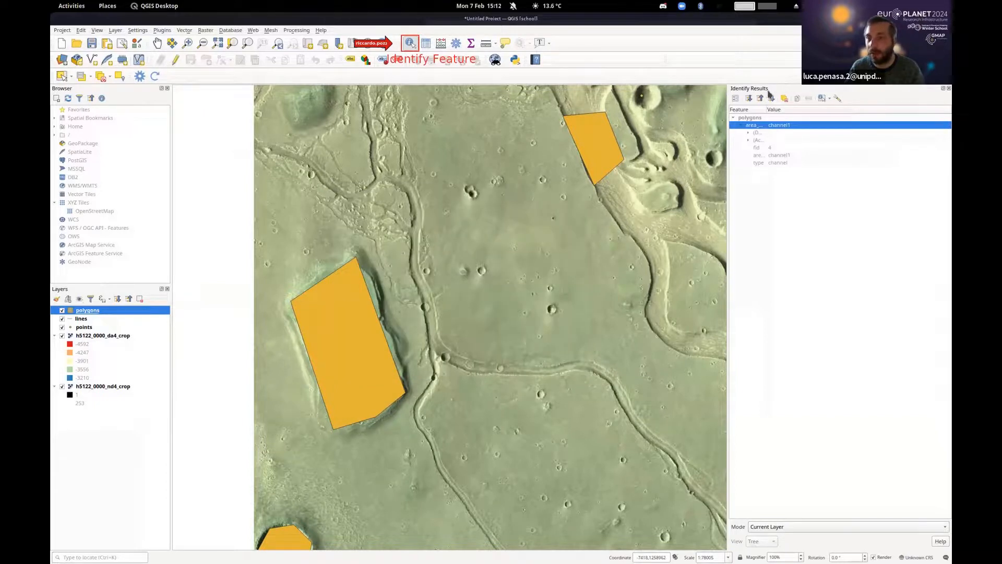
- Expand the derived values and actions of the identified channel polygon and widen the Feature column to read the names
{"action": "left_click", "coordinate": [748, 133]}
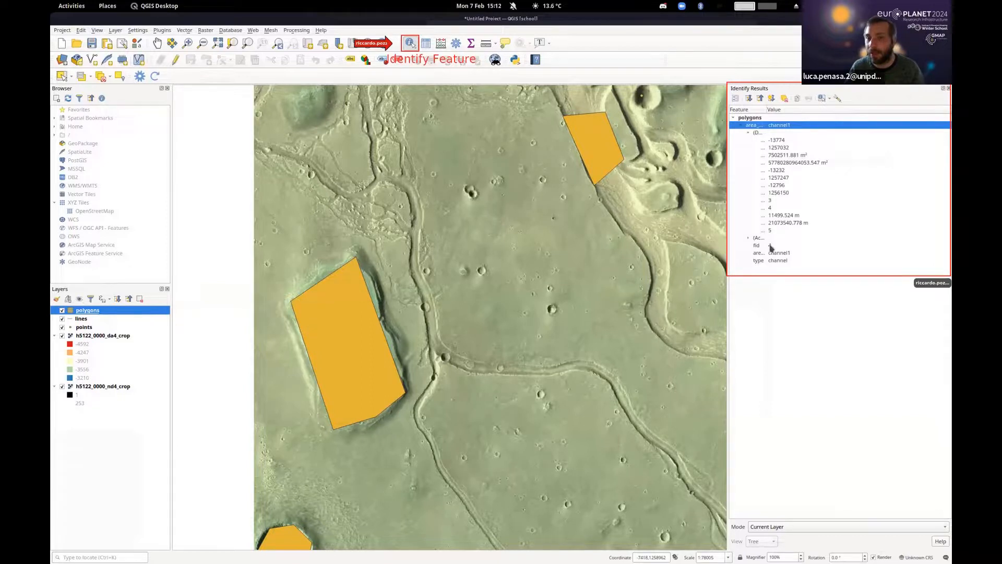
{"action": "left_click", "coordinate": [747, 238]}
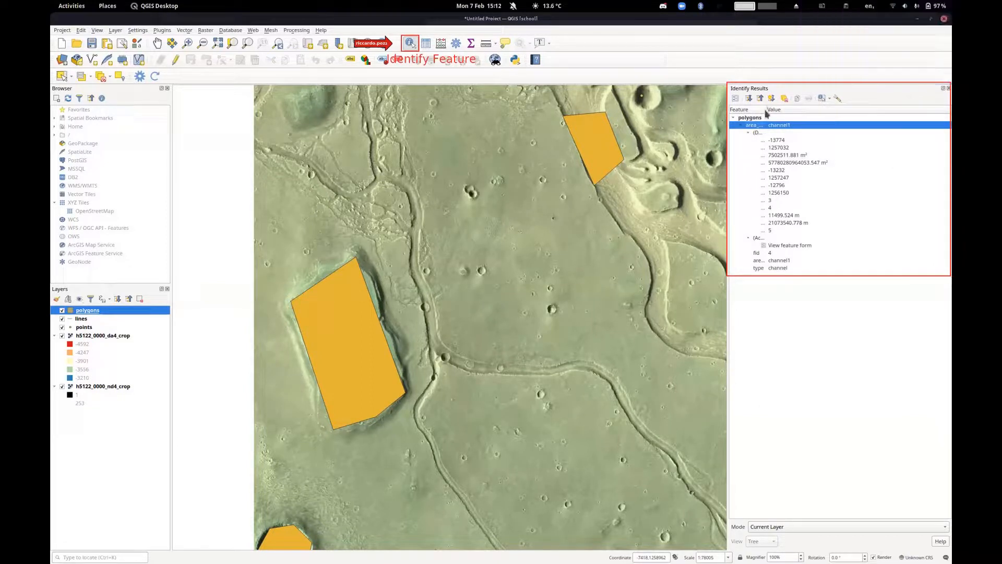
{"action": "left_click_drag", "start_coordinate": [765, 109], "coordinate": [832, 110]}
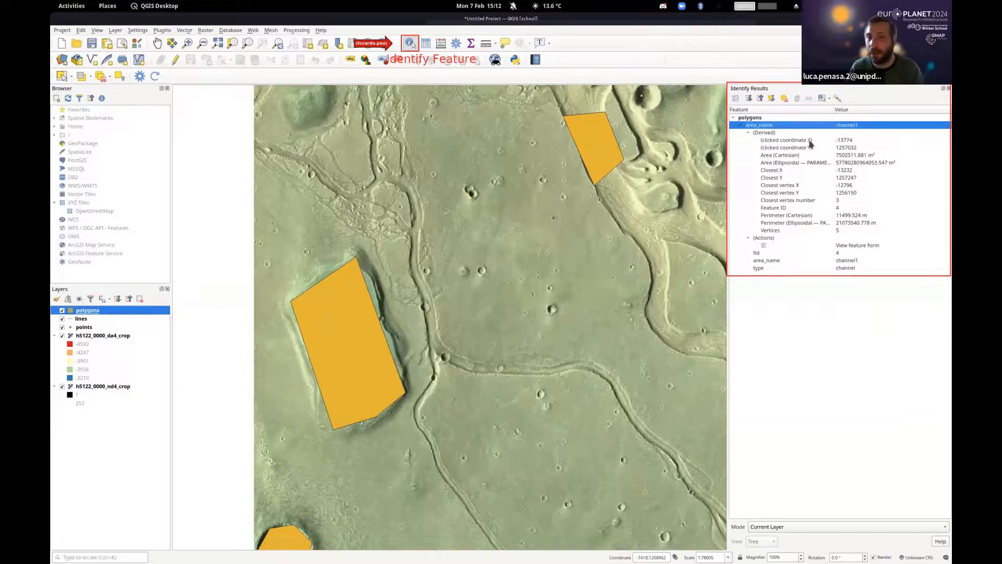
- Identify the channel polygon again, review its derived measurements and available actions, and dismiss its attribute form
{"action": "left_click", "coordinate": [600, 143]}
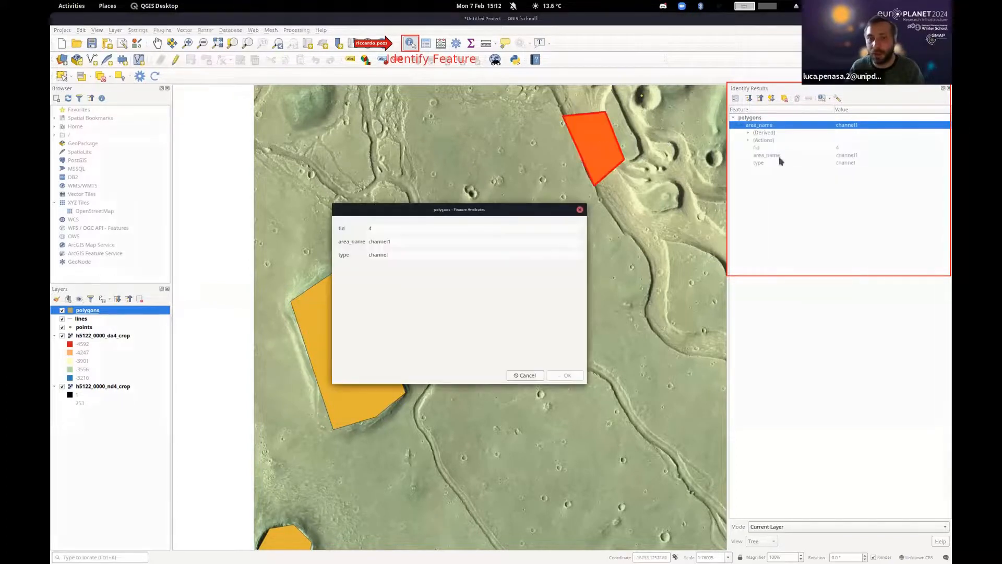
{"action": "left_click", "coordinate": [749, 133]}
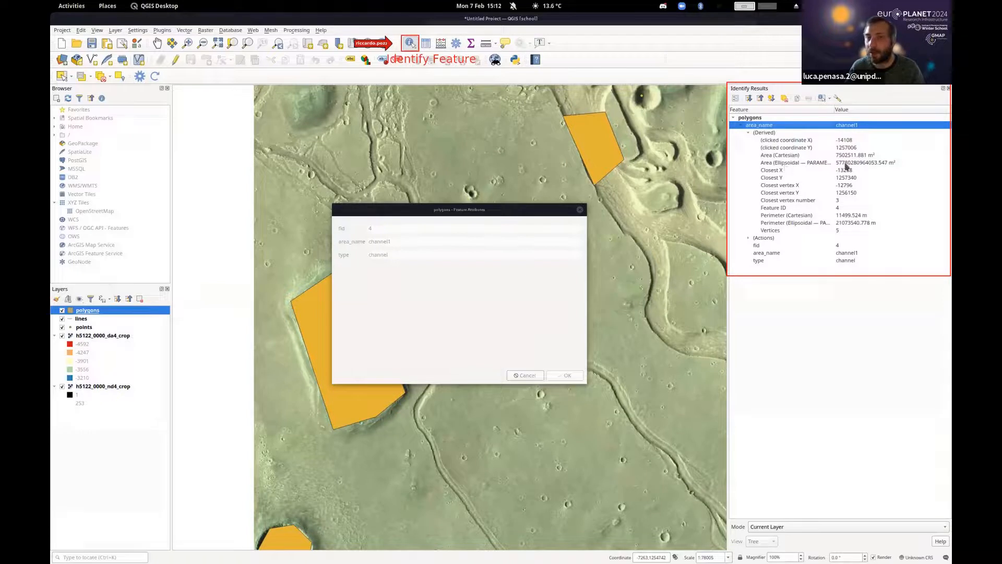
{"action": "left_click", "coordinate": [748, 239]}
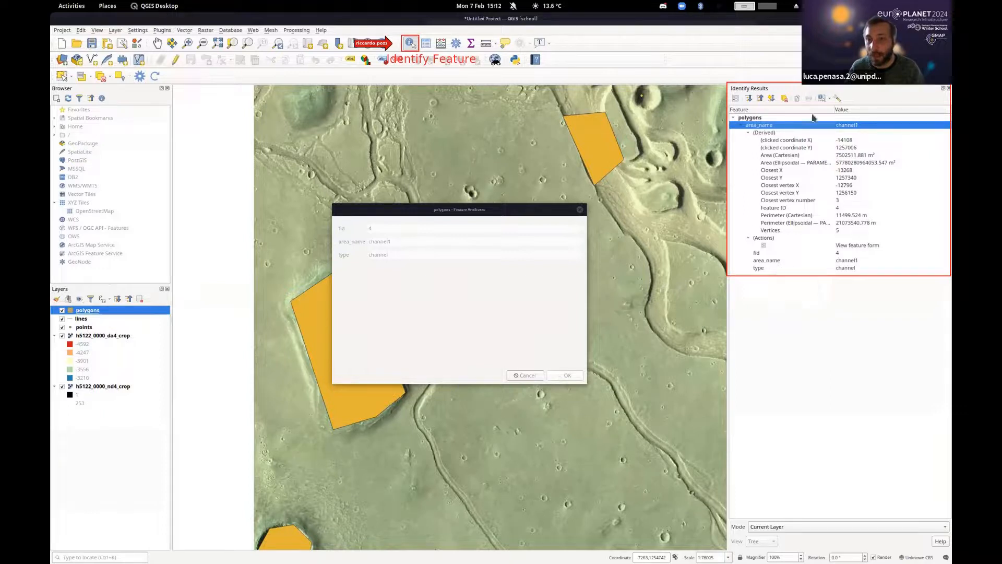
{"action": "left_click", "coordinate": [579, 207]}
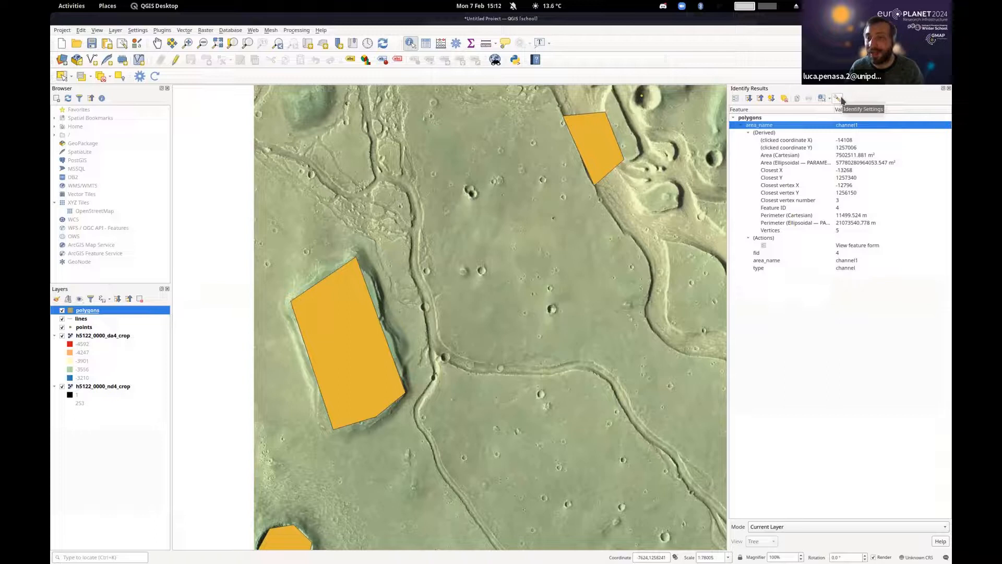
- Turn off automatic form opening for single feature results and identify the elongated mesa and channel polygons
{"action": "left_click", "coordinate": [840, 99]}
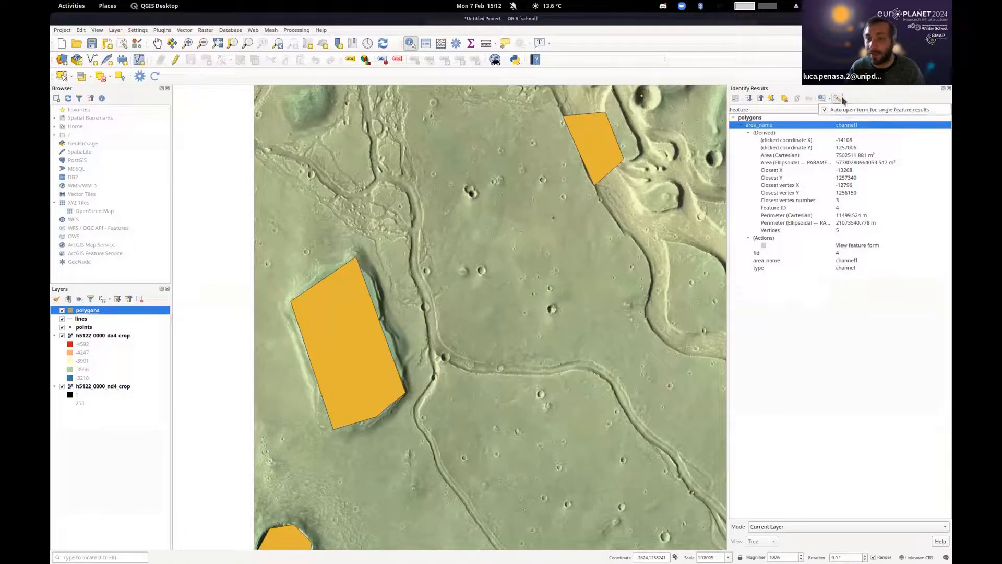
{"action": "left_click", "coordinate": [827, 110]}
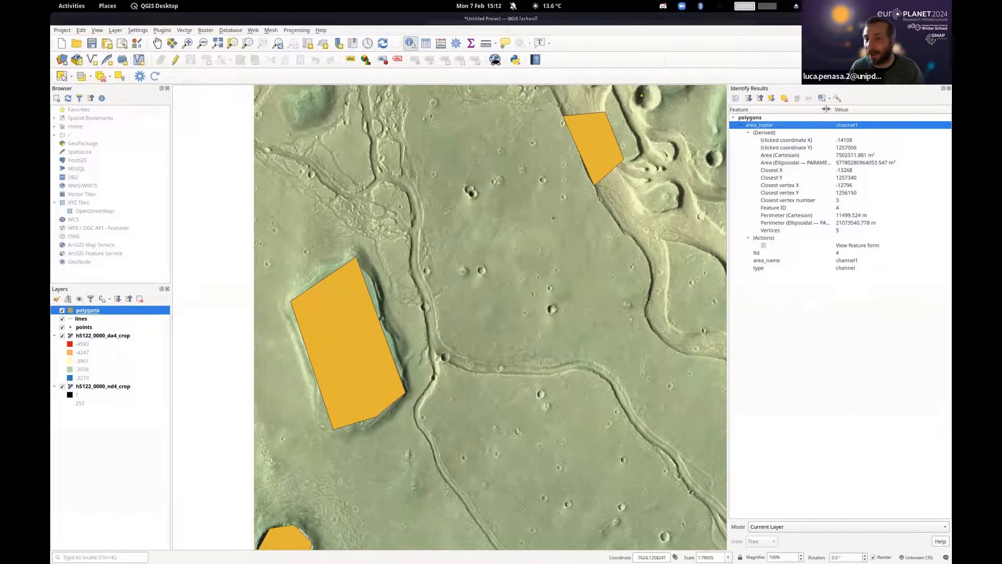
{"action": "left_click", "coordinate": [344, 342]}
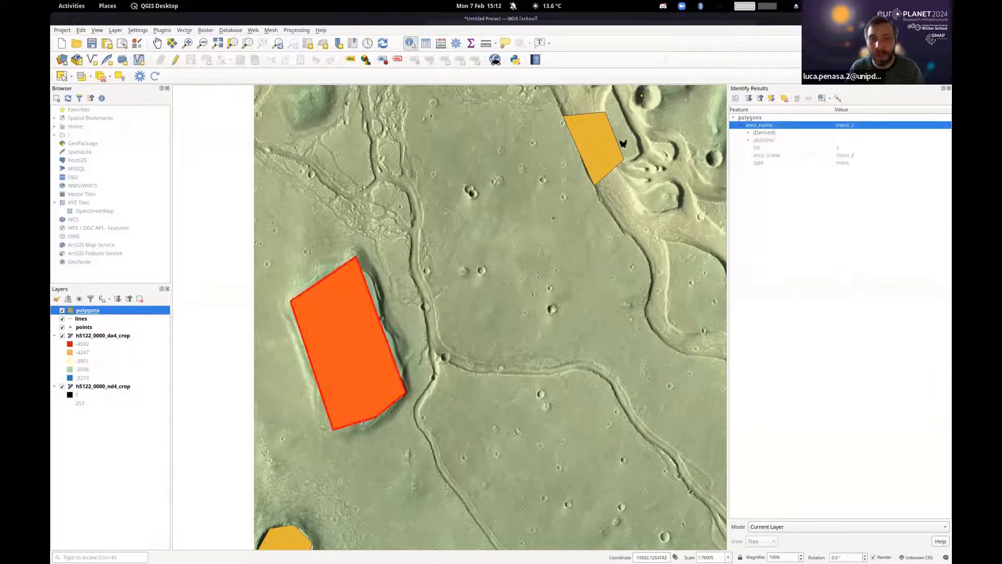
{"action": "left_click", "coordinate": [611, 144]}
{"action": "scroll", "coordinate": [505, 246], "scroll_direction": "down", "scroll_amount": 2}
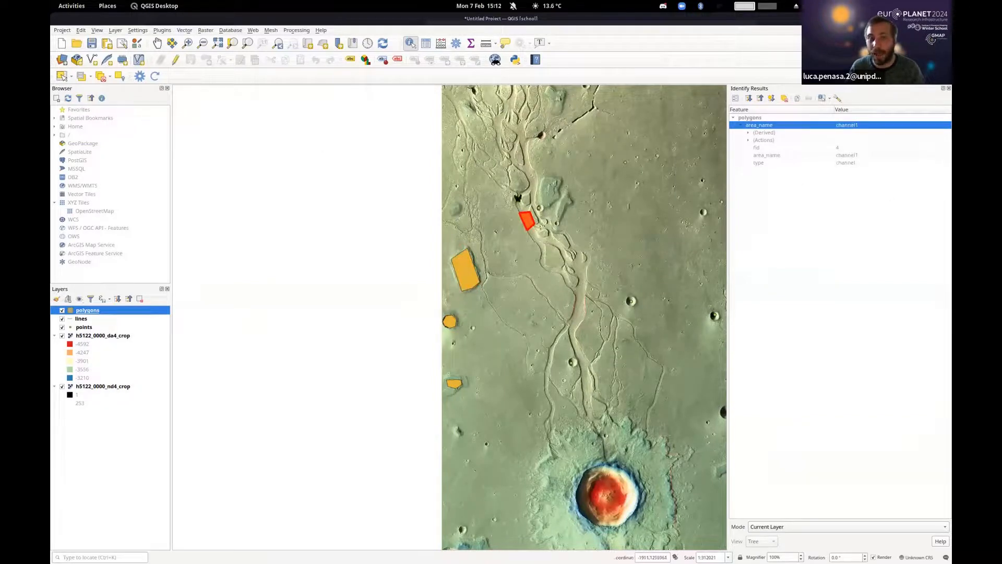
{"action": "left_click", "coordinate": [464, 271]}
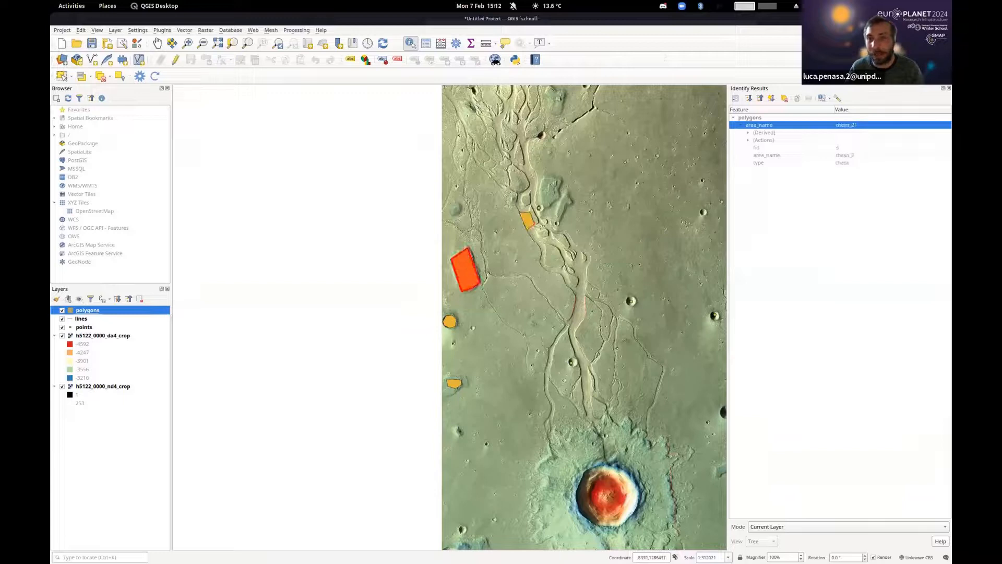
- View the elongated mesa's attribute form while identifying the channel and mesa polygons, and close the form
{"action": "left_click", "coordinate": [735, 99]}
{"action": "left_click_drag", "start_coordinate": [485, 226], "coordinate": [874, 256]}
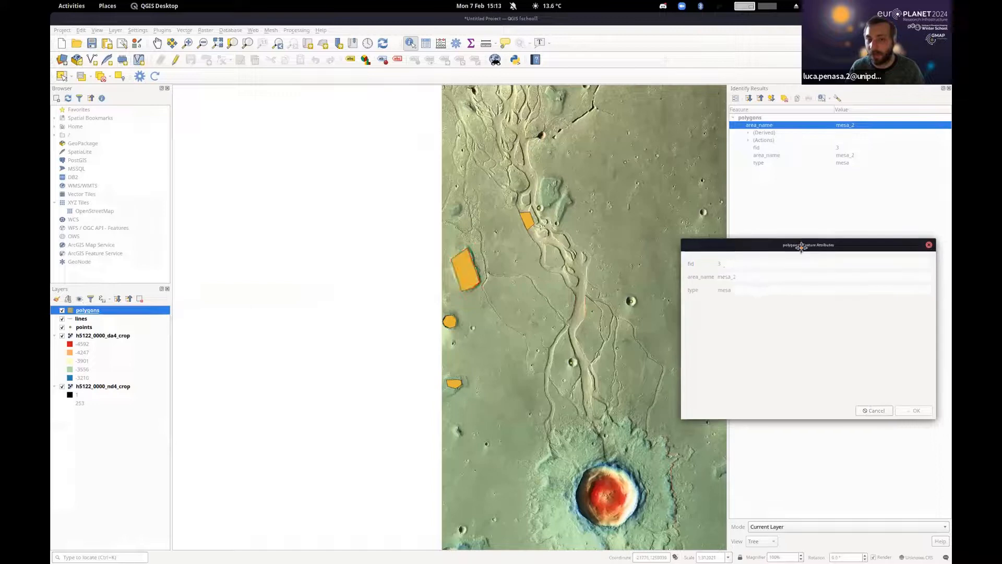
{"action": "left_click", "coordinate": [528, 221]}
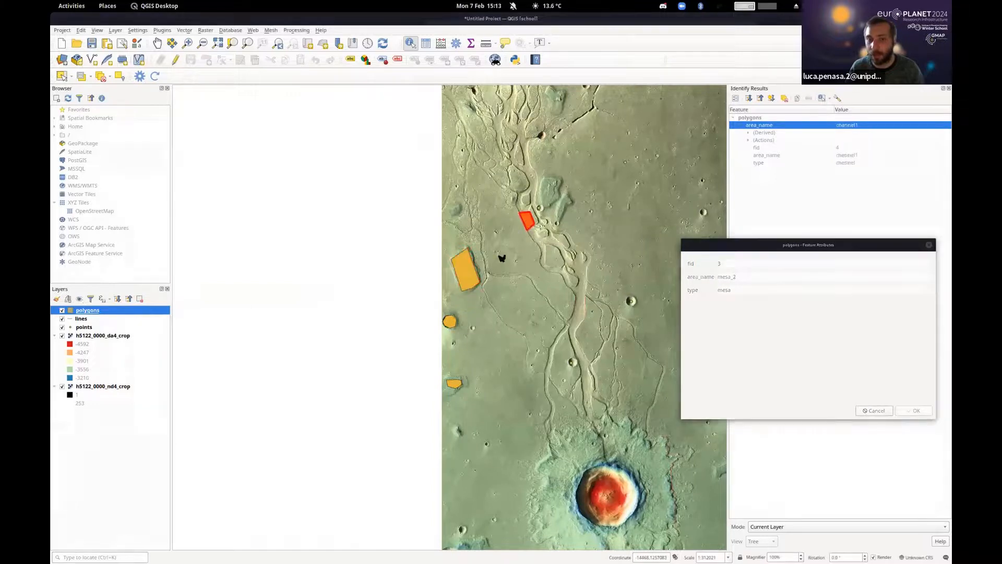
{"action": "left_click", "coordinate": [471, 271]}
{"action": "left_click", "coordinate": [929, 245]}
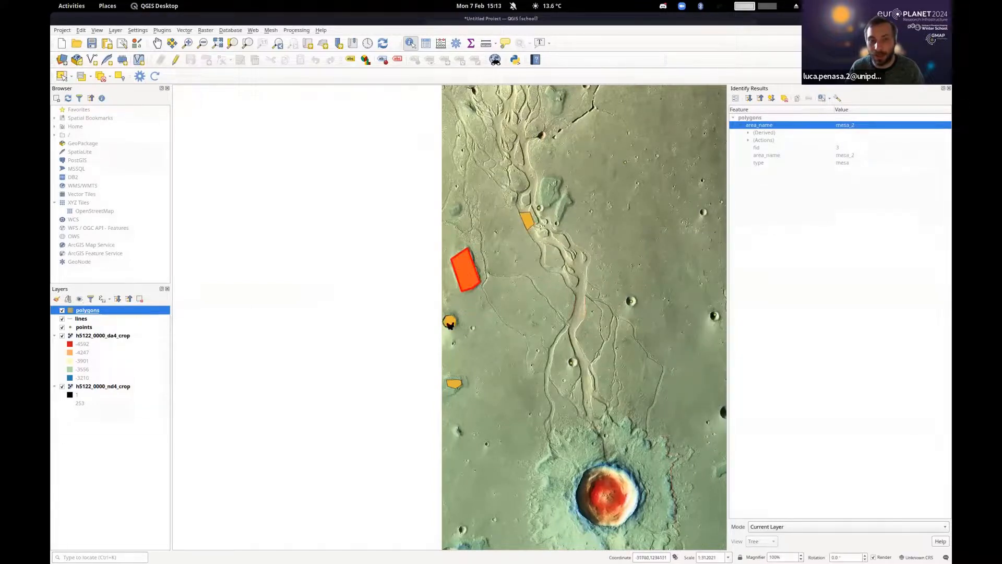
- Identify the round crater polygon south of the elongated mesa and bring up its attribute form
{"action": "left_click", "coordinate": [447, 320]}
{"action": "left_click", "coordinate": [737, 100]}
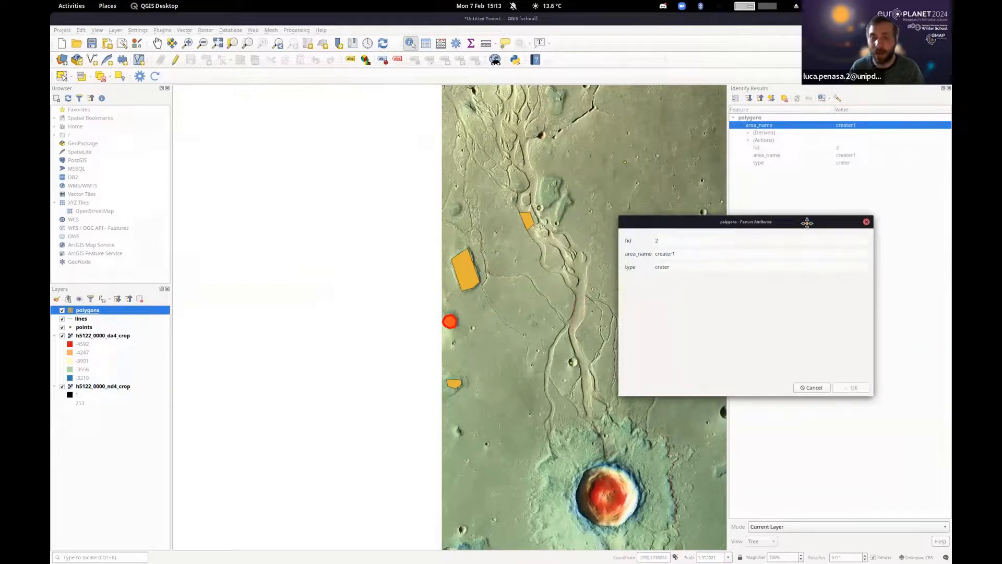
{"action": "left_click_drag", "start_coordinate": [807, 221], "coordinate": [804, 221]}
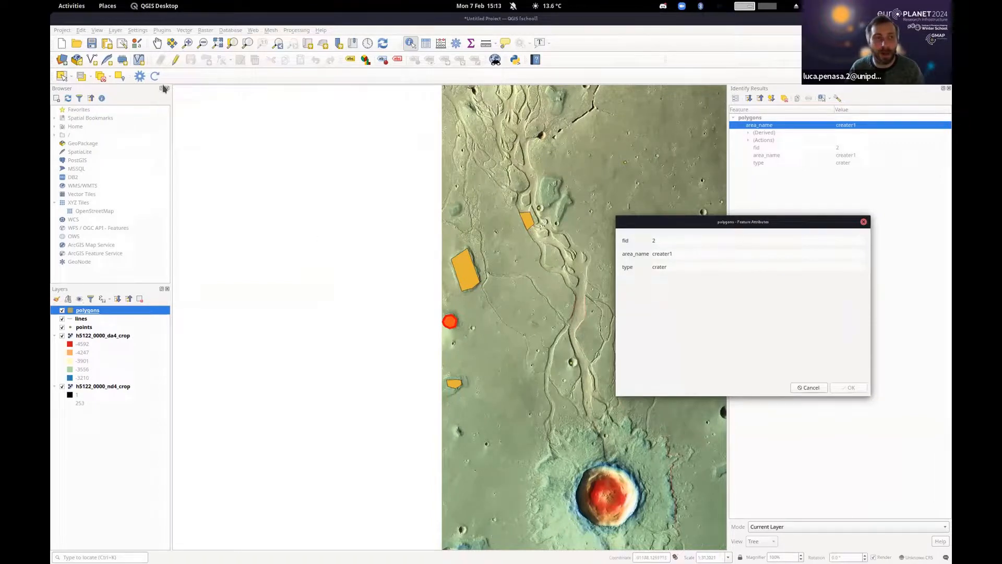
- Enable editing on the polygons layer and change the crater polygon's area_name to creater10
{"action": "left_click", "coordinate": [175, 63]}
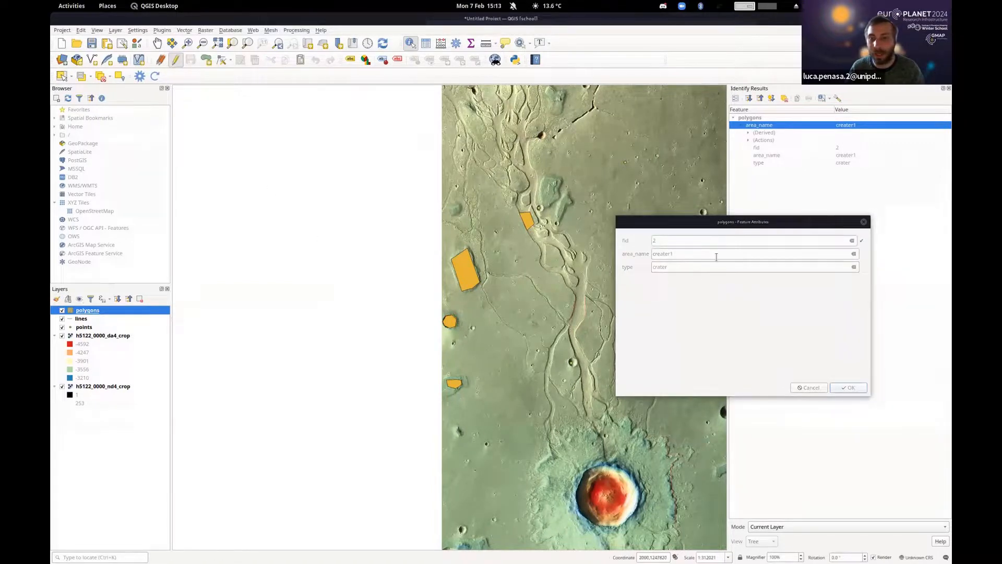
{"action": "left_click", "coordinate": [693, 252]}
{"action": "left_click", "coordinate": [702, 267]}
{"action": "left_click", "coordinate": [695, 254]}
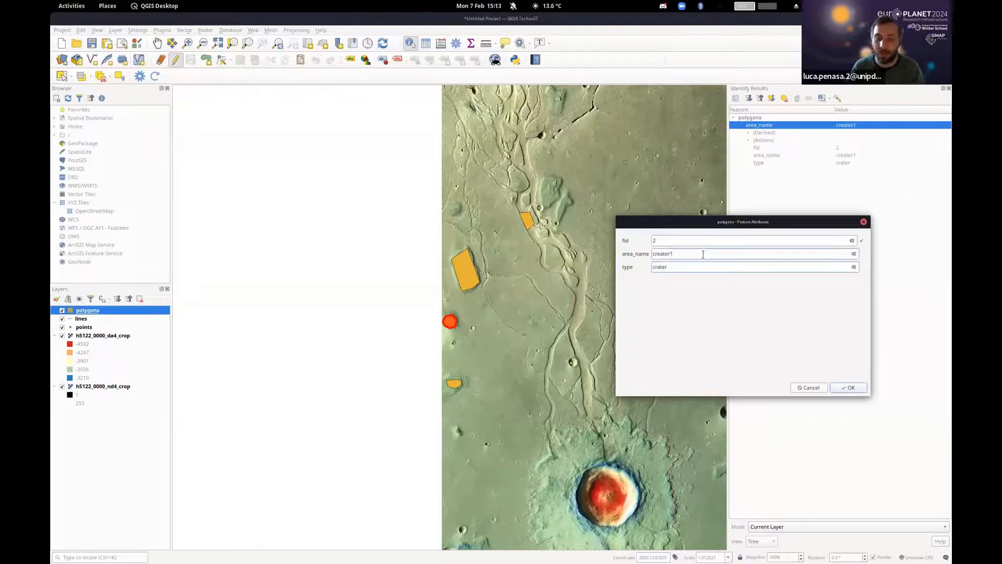
{"action": "key", "text": "BackSpace"}
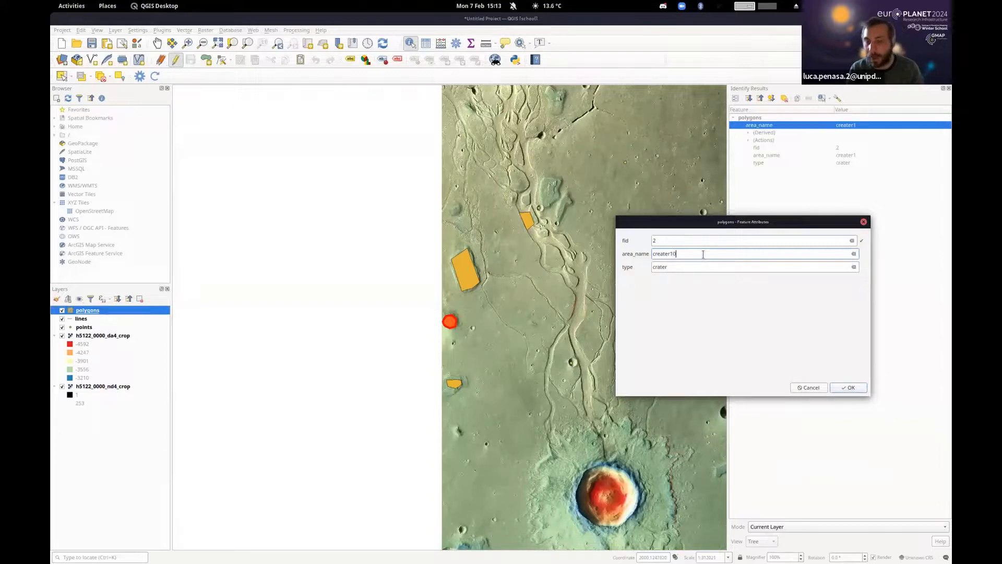
{"action": "left_click", "coordinate": [845, 388]}
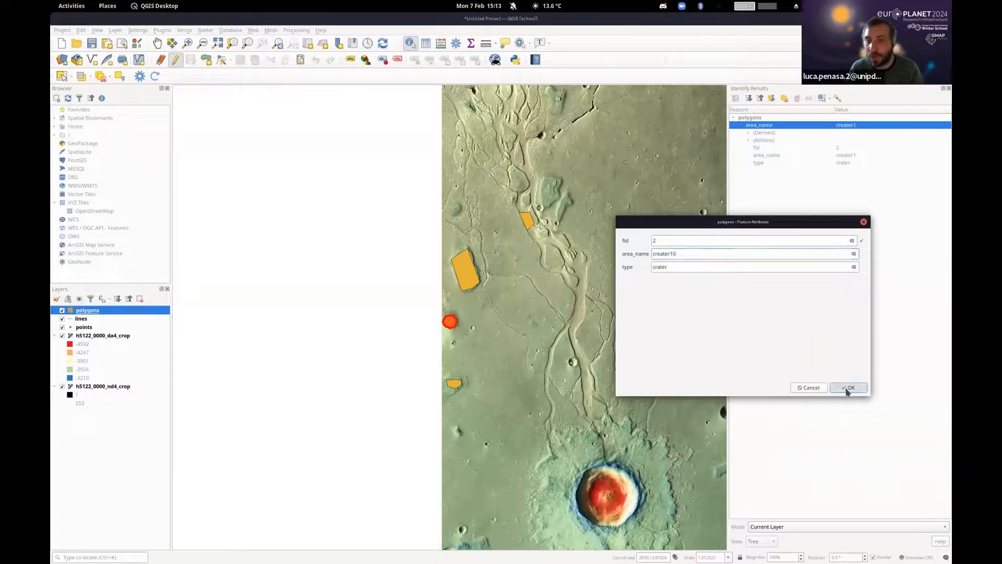
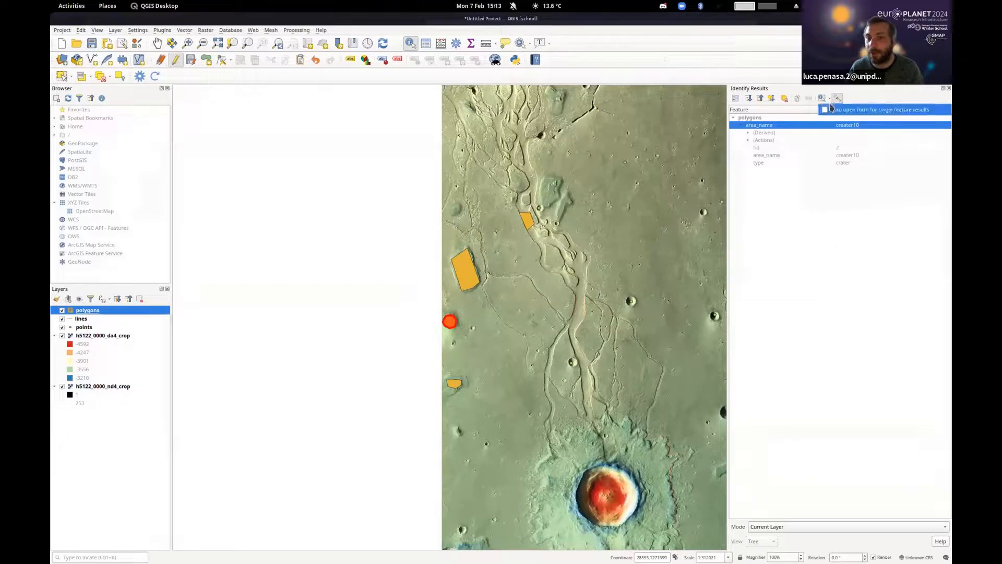
- Turn automatic form opening for single feature results back on and identify the channel and elongated mesa polygons
{"action": "left_click", "coordinate": [828, 110]}
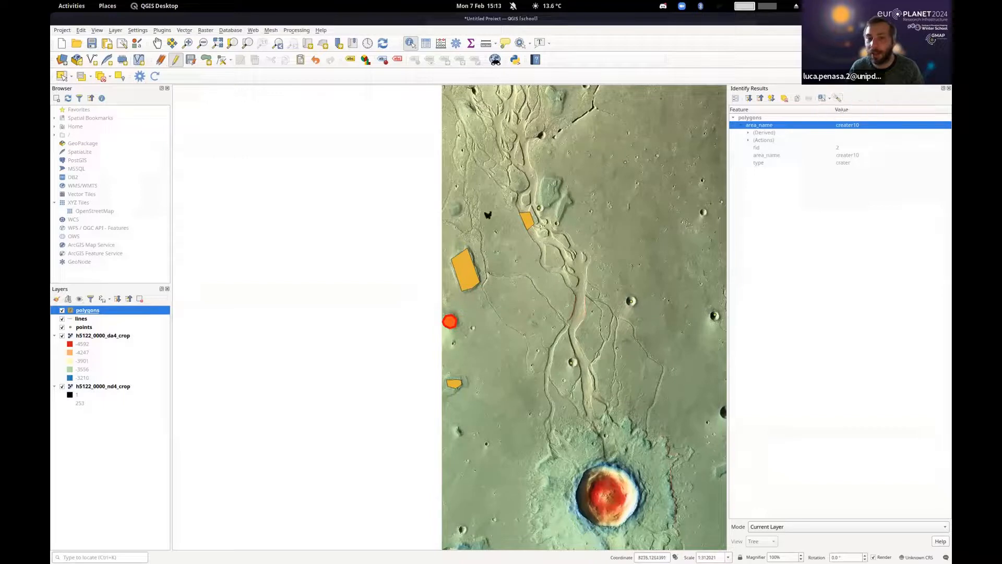
{"action": "left_click", "coordinate": [531, 219]}
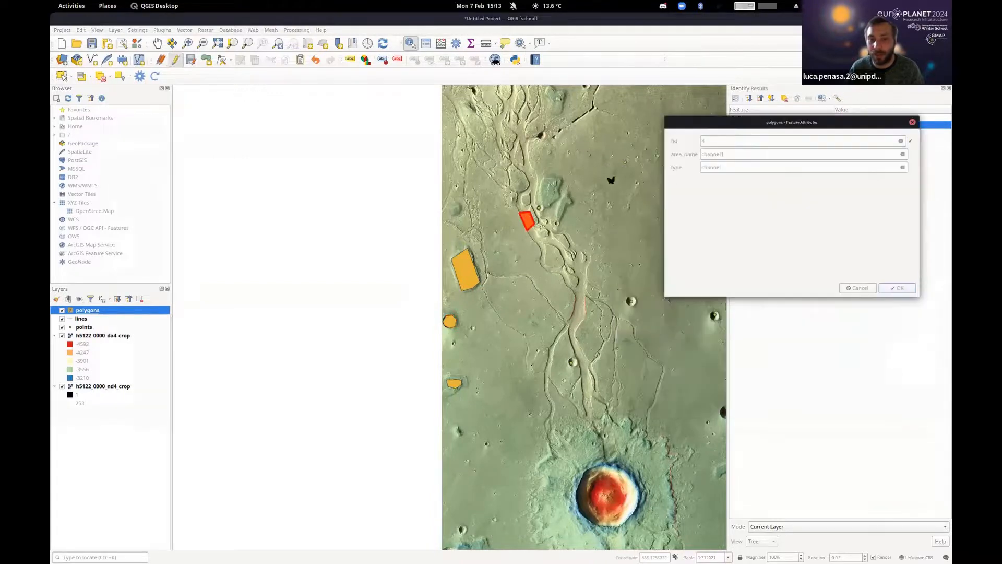
{"action": "left_click", "coordinate": [470, 269]}
{"action": "key", "text": "Escape"}
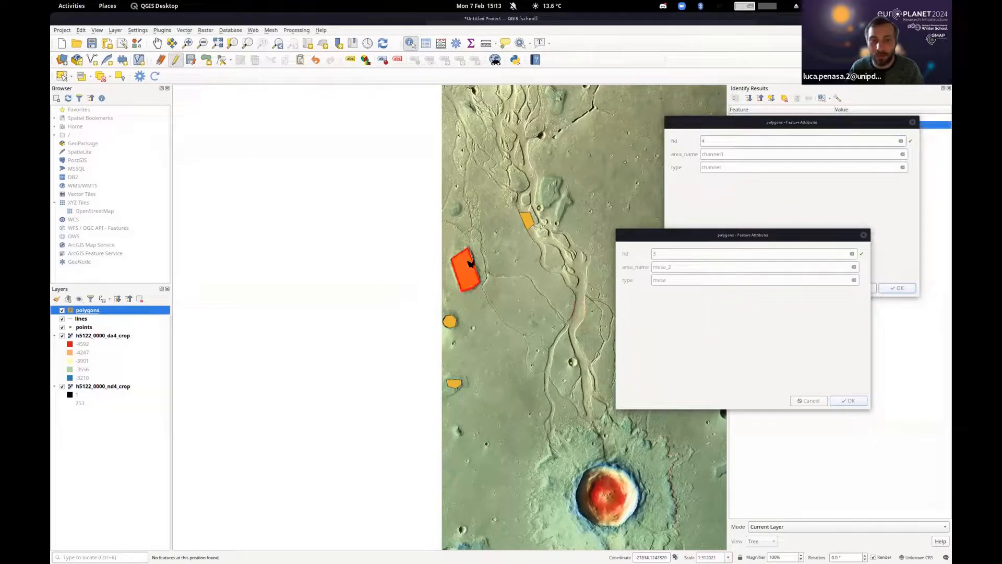
- Identify the round crater polygon, close the open attribute forms, and identify the elongated mesa, channel and crater polygons again
{"action": "left_click", "coordinate": [449, 321]}
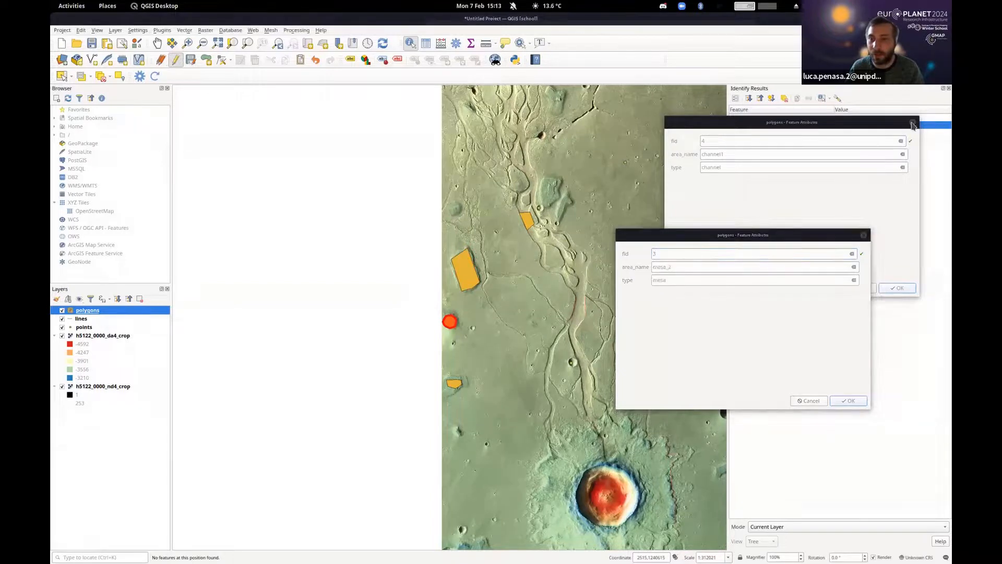
{"action": "left_click", "coordinate": [864, 235]}
{"action": "left_click", "coordinate": [863, 236]}
{"action": "left_click", "coordinate": [476, 284]}
{"action": "left_click", "coordinate": [531, 220]}
{"action": "left_click", "coordinate": [453, 323]}
- Change the area_name of the small mesa polygon south of the crater to mesa_n100 and close the leftover crater form
{"action": "left_click", "coordinate": [458, 386]}
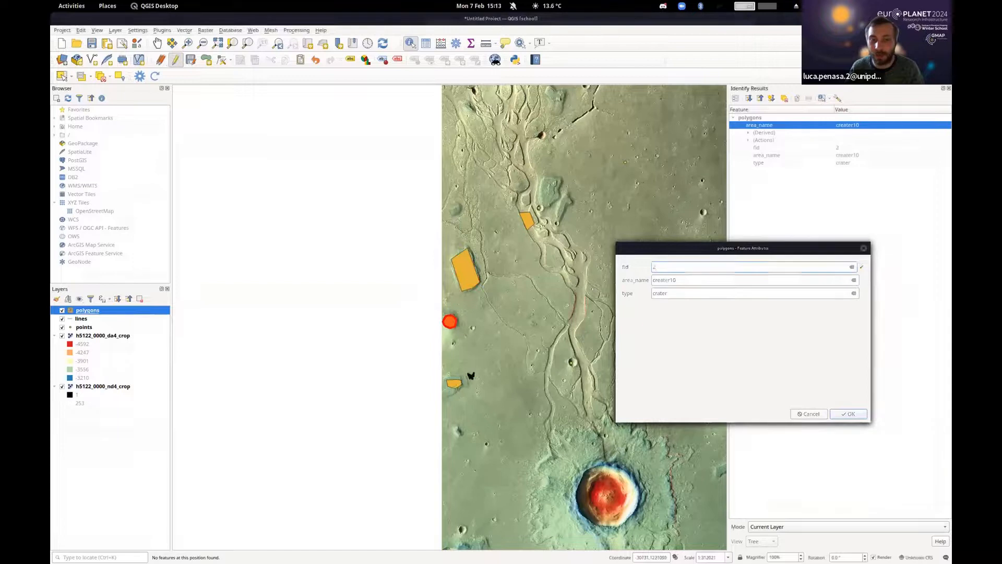
{"action": "left_click", "coordinate": [696, 281]}
{"action": "type", "text": "00"}
{"action": "key", "text": "Return"}
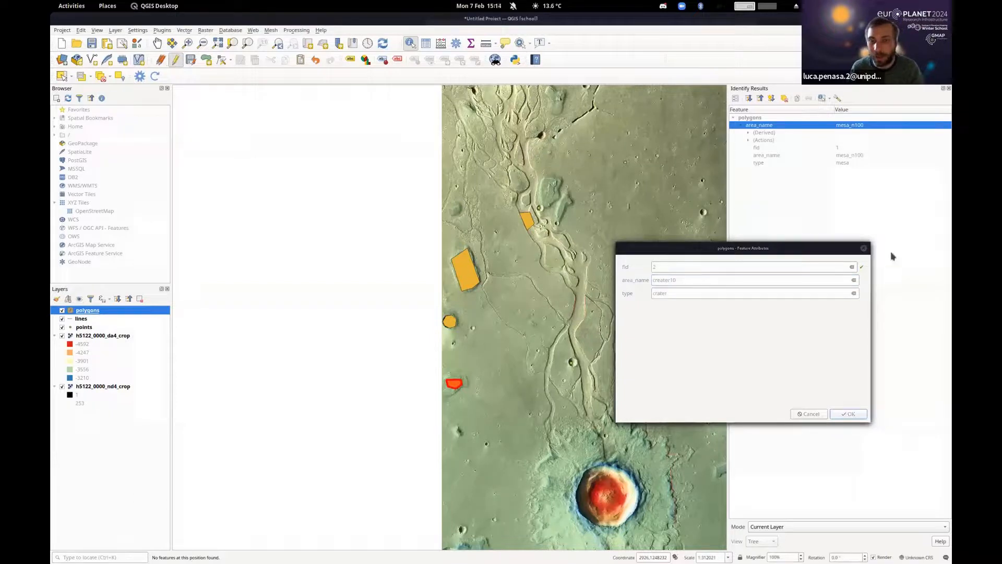
{"action": "left_click", "coordinate": [863, 249]}
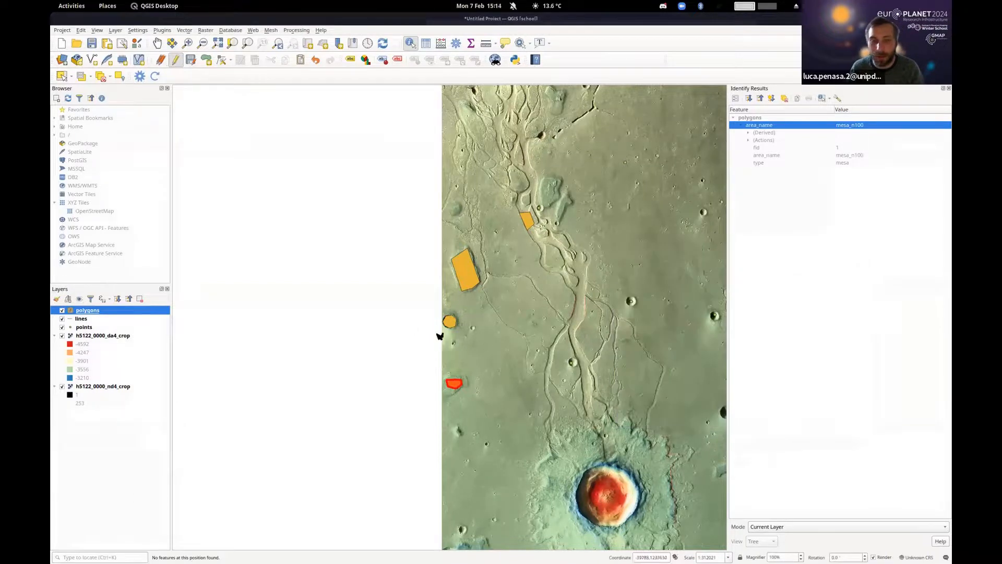
- Identify the elongated mesa polygon and change its area_name to mesa_20
{"action": "left_click", "coordinate": [467, 276]}
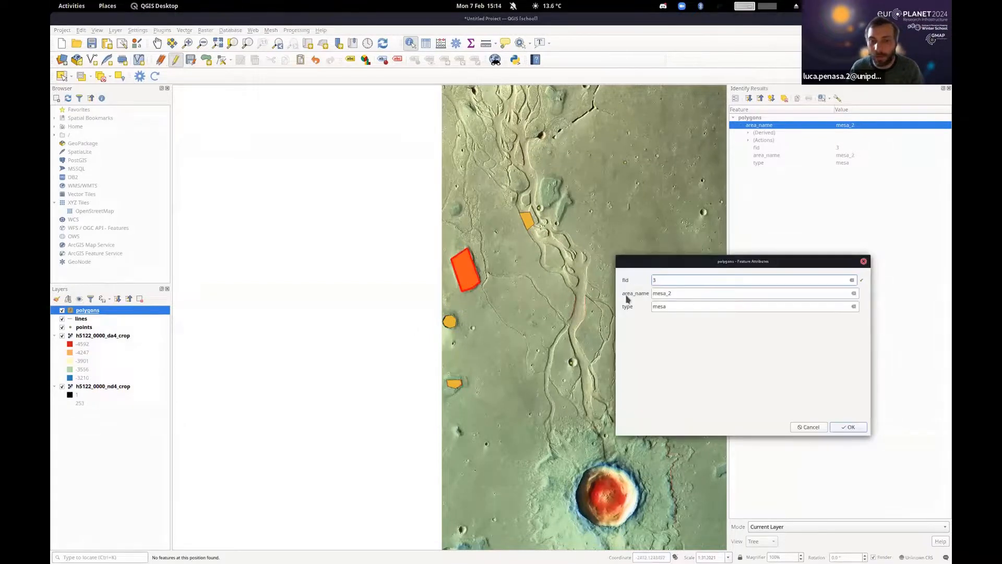
{"action": "left_click", "coordinate": [681, 293]}
{"action": "type", "text": "0"}
{"action": "key", "text": "Return"}
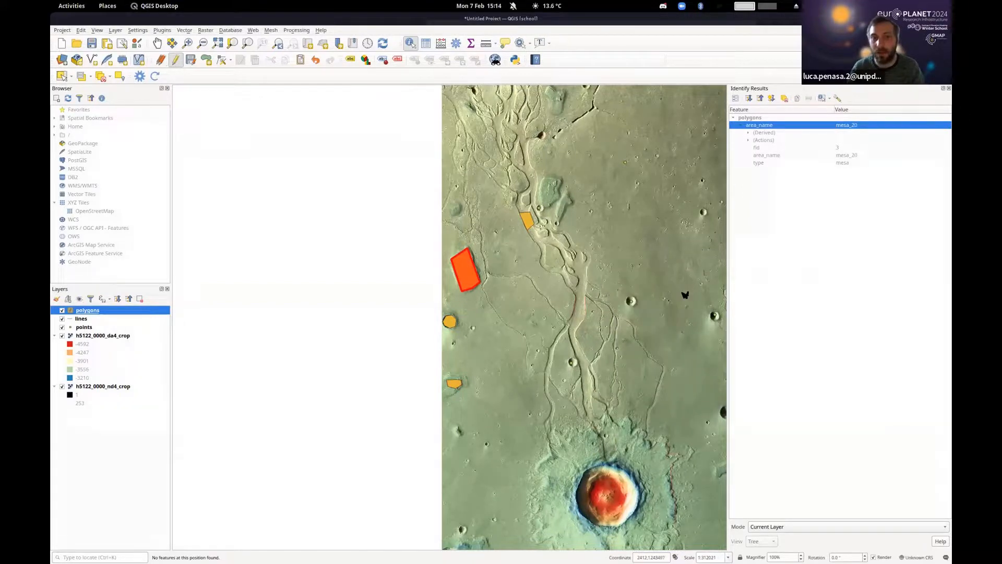
- Change the channel polygon's area_name to channel10 and accept the attribute form
{"action": "left_click", "coordinate": [699, 309]}
{"action": "type", "text": "0"}
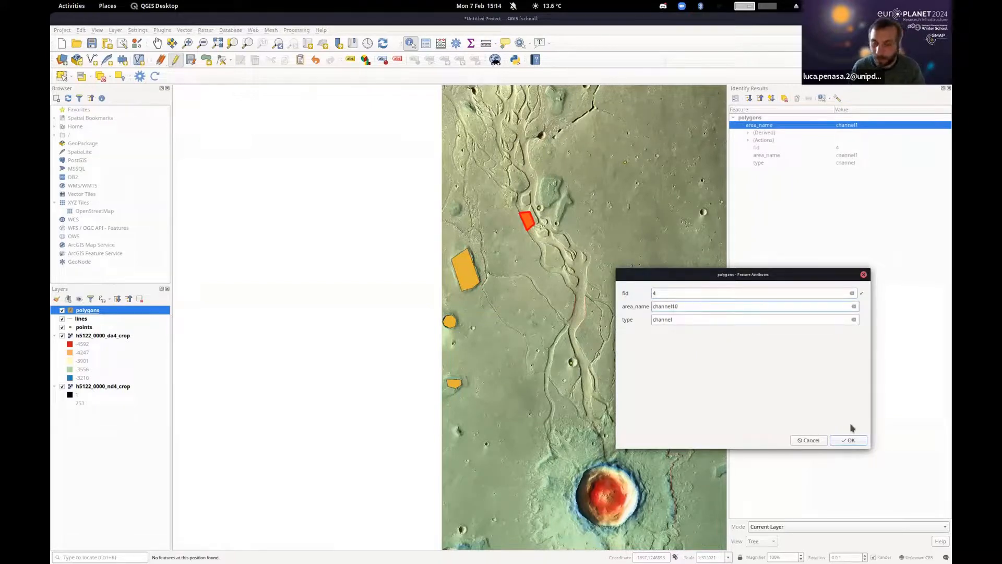
{"action": "left_click", "coordinate": [855, 441]}
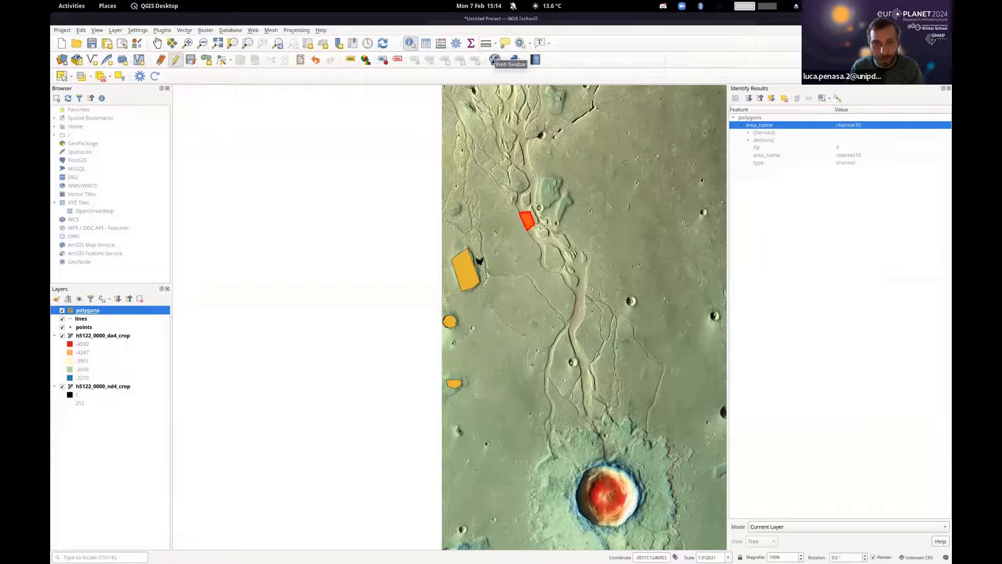
- Stop editing the polygons layer and save its attribute changes
{"action": "left_click_drag", "start_coordinate": [581, 253], "coordinate": [512, 250]}
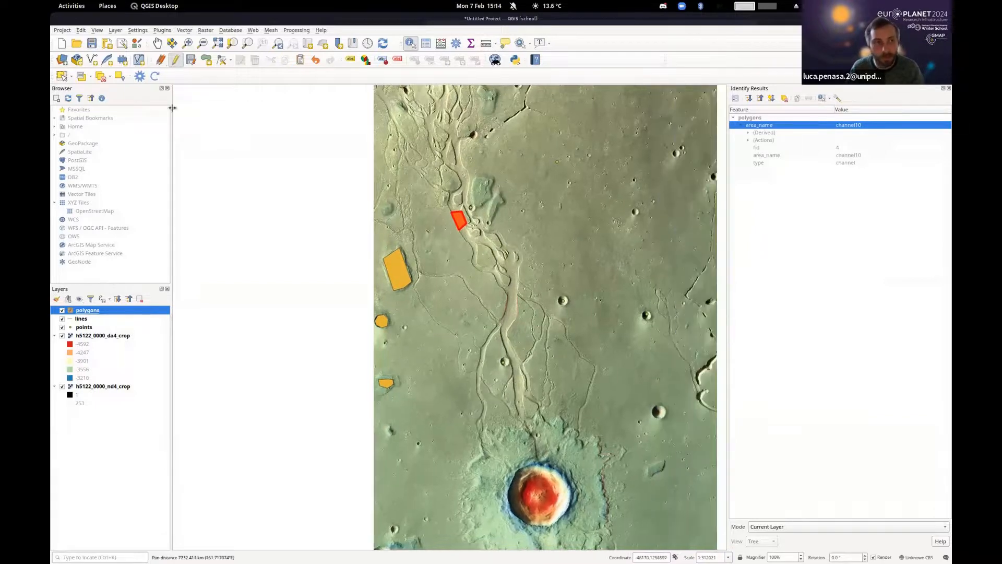
{"action": "left_click", "coordinate": [176, 60]}
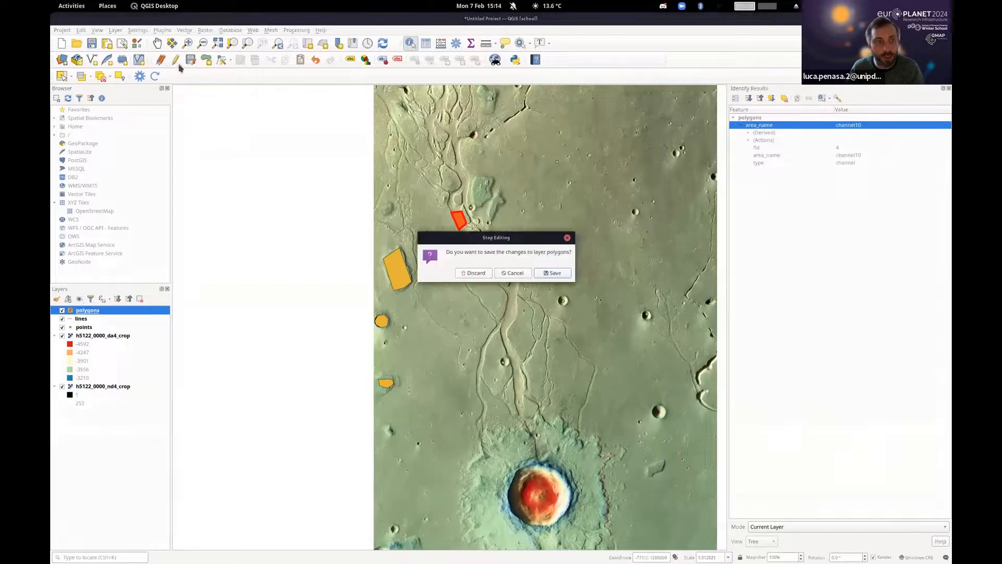
{"action": "left_click", "coordinate": [555, 274]}
{"action": "left_click_drag", "start_coordinate": [523, 266], "coordinate": [466, 265]}
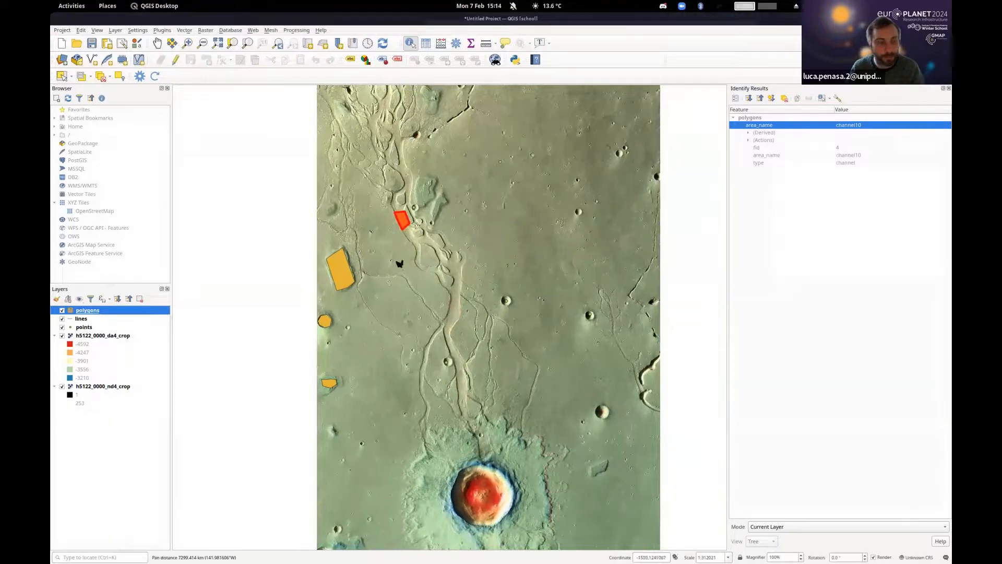
- Open the attribute table of the polygons layer, shrink its window and place it clear of the mapped polygons
{"action": "right_click", "coordinate": [94, 312]}
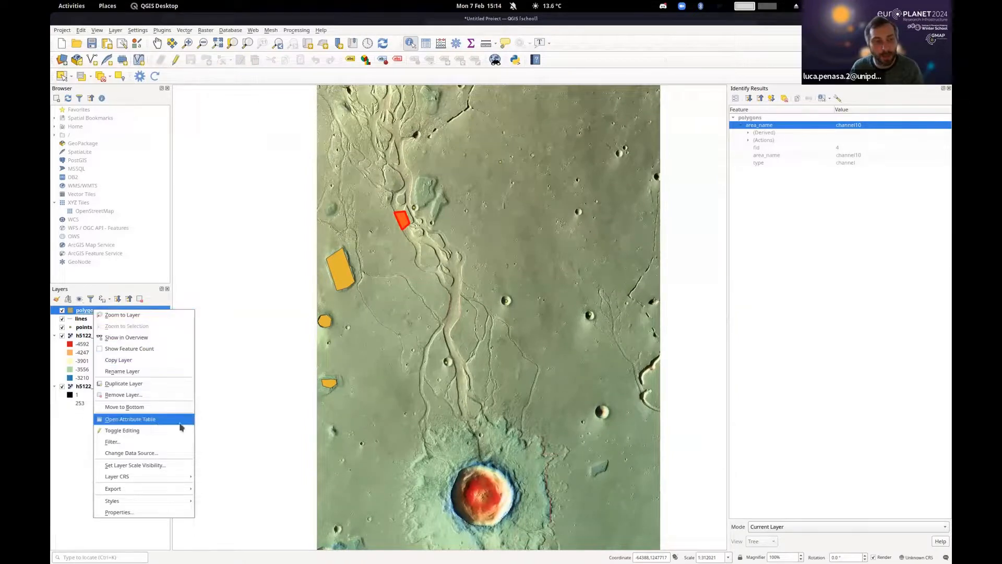
{"action": "left_click", "coordinate": [151, 424]}
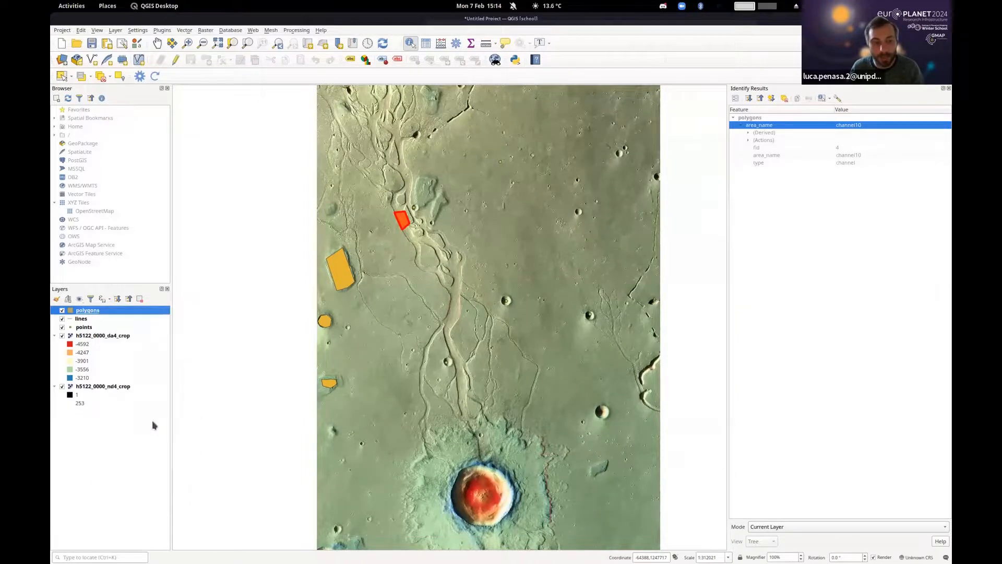
{"action": "left_click_drag", "start_coordinate": [419, 186], "coordinate": [425, 130]}
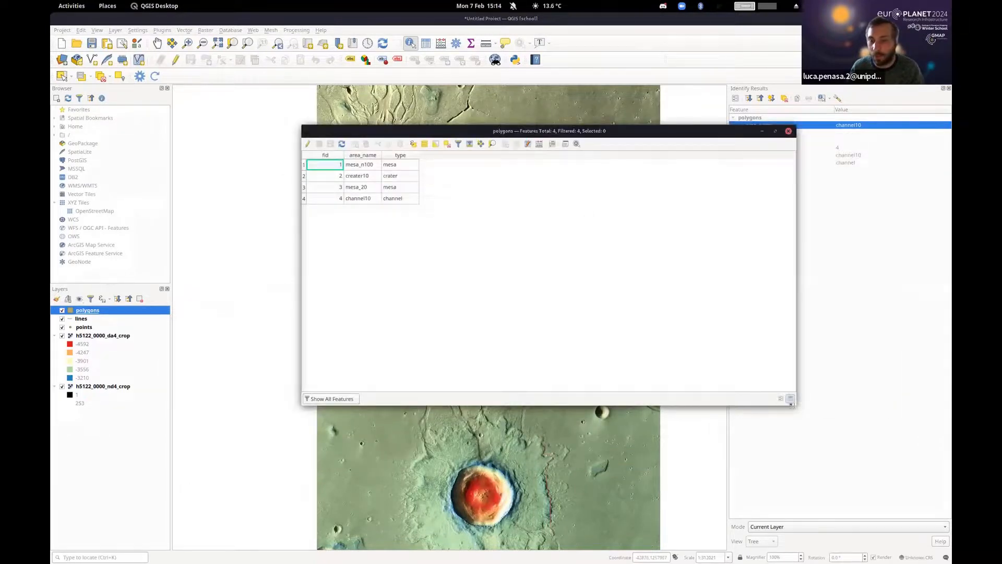
{"action": "left_click_drag", "start_coordinate": [780, 403], "coordinate": [549, 418]}
{"action": "left_click_drag", "start_coordinate": [371, 131], "coordinate": [758, 113]}
- Go through the fid, area_name and type cells of the records in the polygons attribute table
{"action": "left_click", "coordinate": [786, 147]}
{"action": "left_click", "coordinate": [740, 161]}
{"action": "left_click", "coordinate": [713, 166]}
{"action": "left_click", "coordinate": [752, 173]}
{"action": "left_click", "coordinate": [780, 171]}
{"action": "left_click", "coordinate": [774, 181]}
{"action": "left_click", "coordinate": [753, 182]}
{"action": "left_click", "coordinate": [714, 182]}
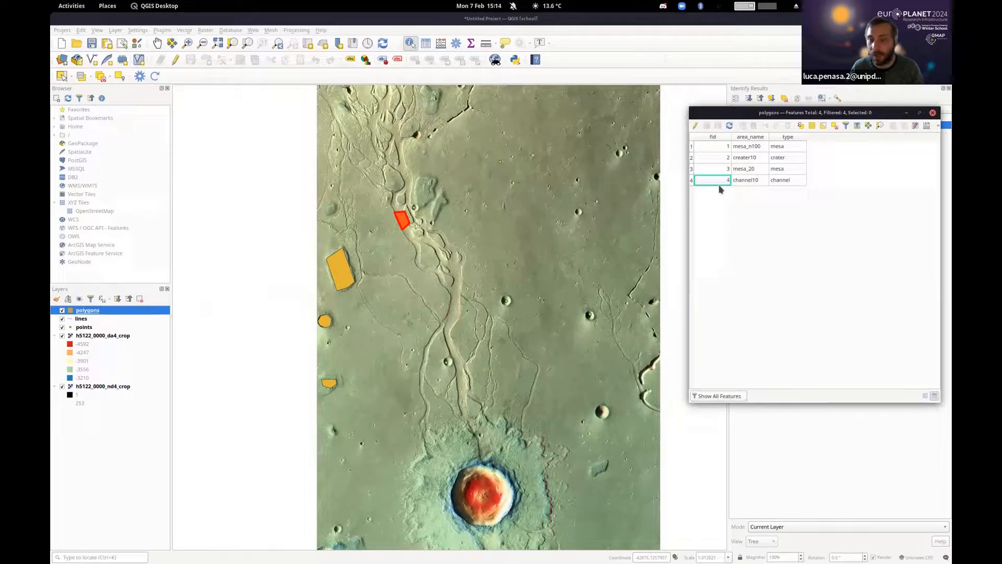
{"action": "left_click_drag", "start_coordinate": [725, 115], "coordinate": [718, 114]}
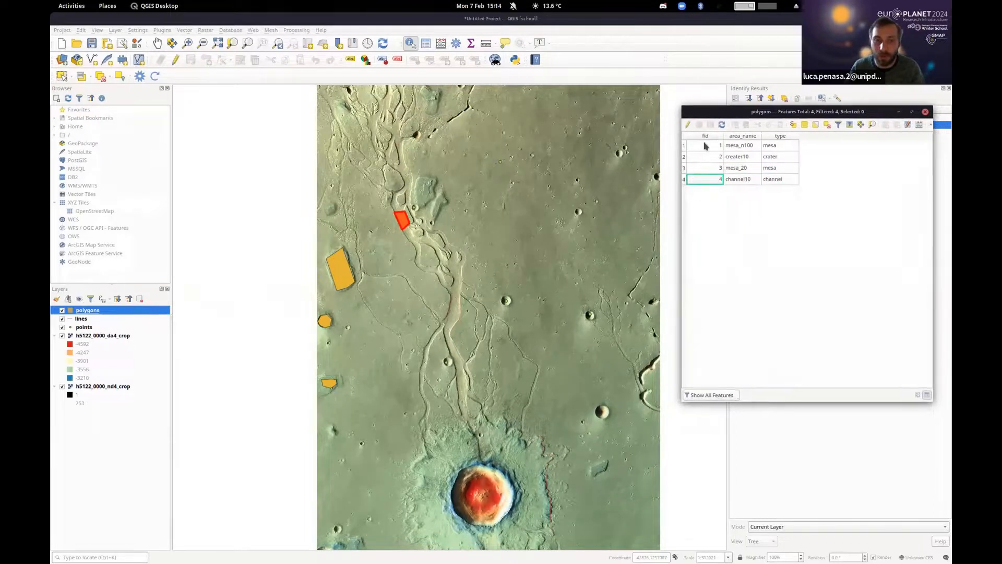
- Select each of the four records in the polygons attribute table in turn to locate its polygon on the map
{"action": "left_click", "coordinate": [432, 224]}
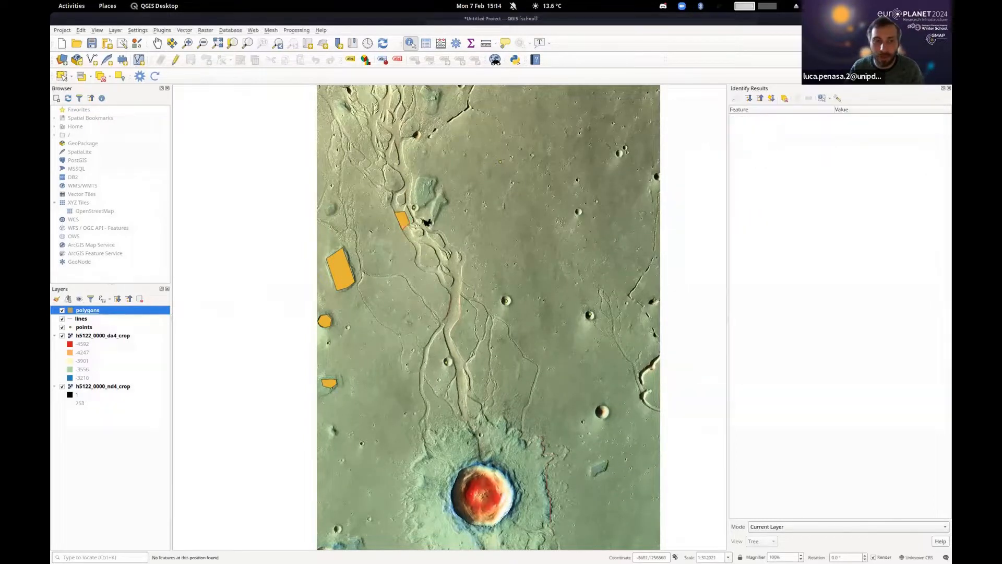
{"action": "key", "text": "alt+Tab"}
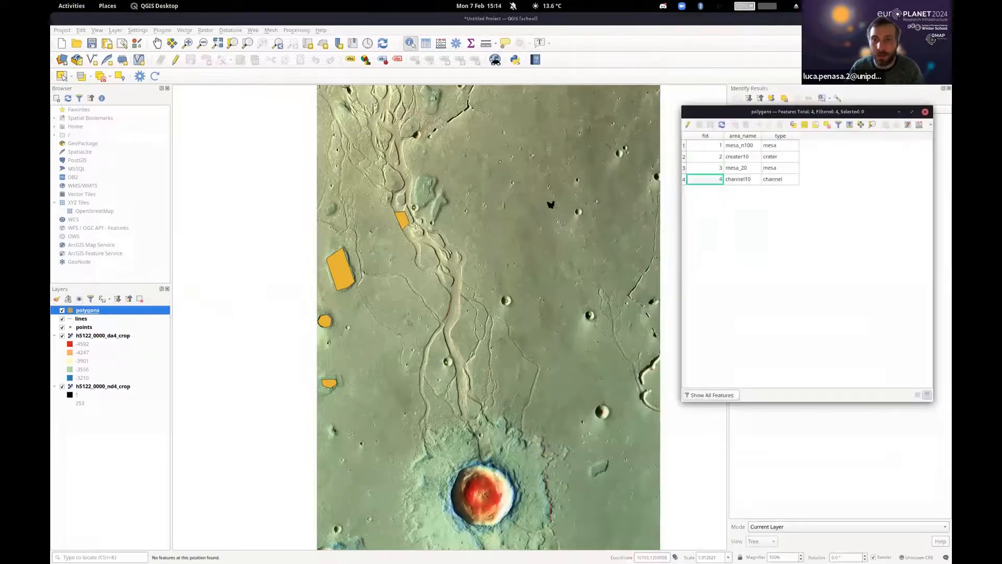
{"action": "left_click", "coordinate": [685, 146]}
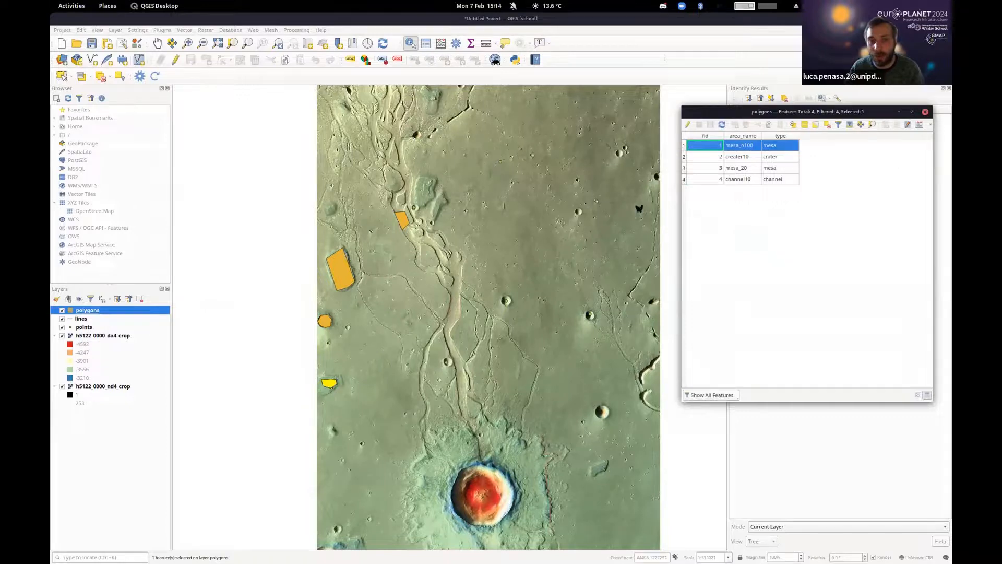
{"action": "scroll", "coordinate": [336, 389], "scroll_direction": "up", "scroll_amount": 3}
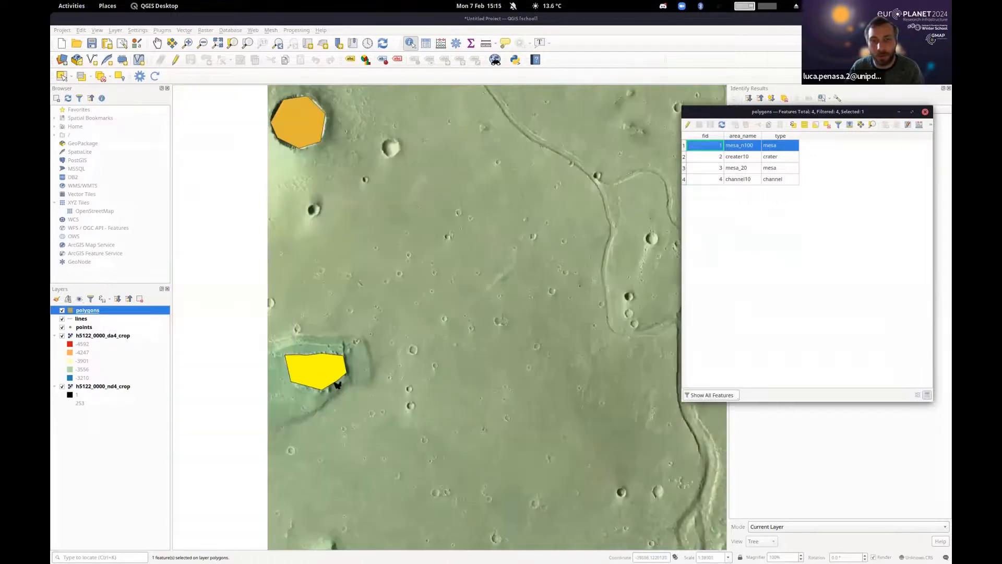
{"action": "left_click", "coordinate": [690, 158]}
{"action": "scroll", "coordinate": [484, 217], "scroll_direction": "down", "scroll_amount": 1}
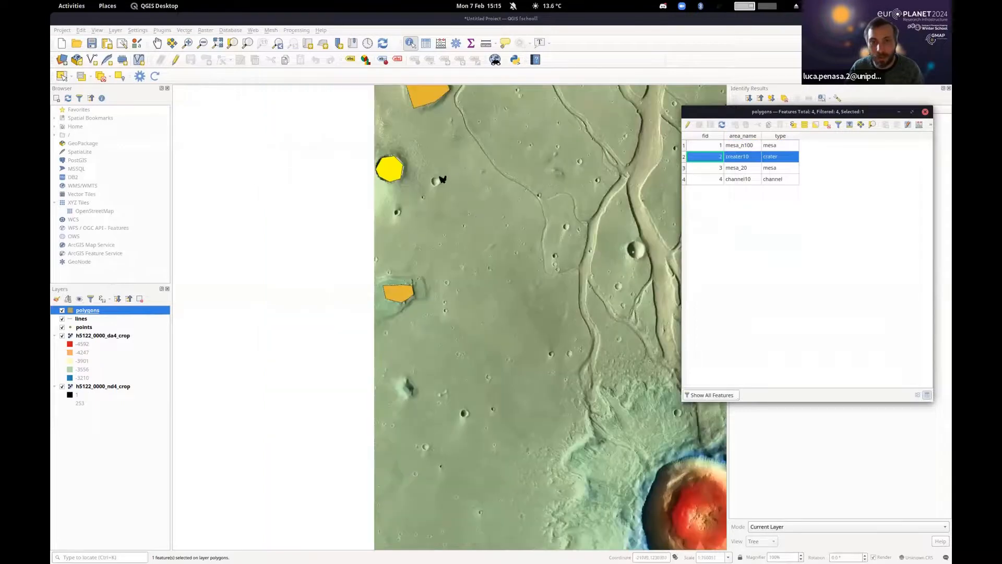
{"action": "left_click", "coordinate": [684, 168]}
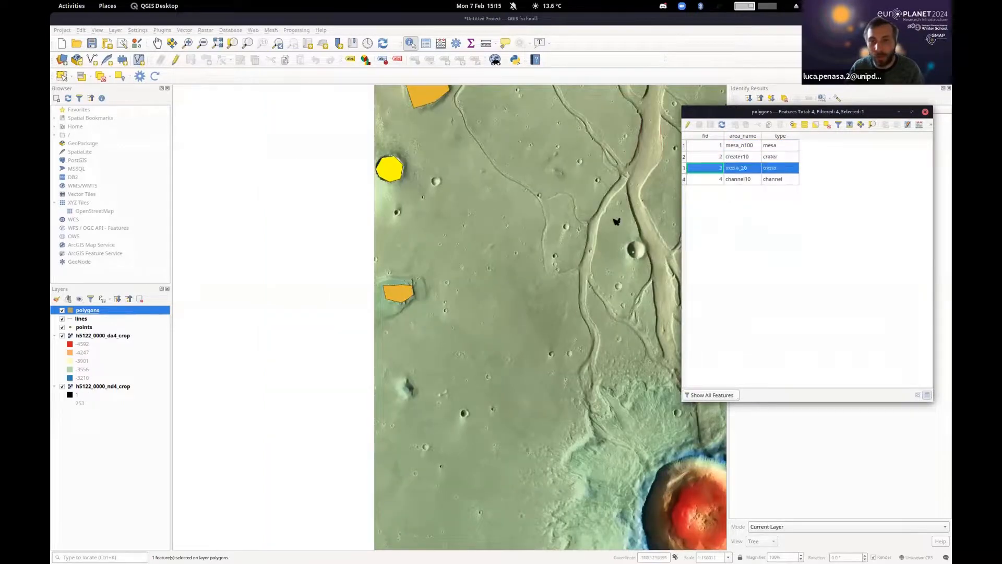
{"action": "scroll", "coordinate": [609, 219], "scroll_direction": "down", "scroll_amount": 2}
{"action": "left_click_drag", "start_coordinate": [599, 212], "coordinate": [514, 251]}
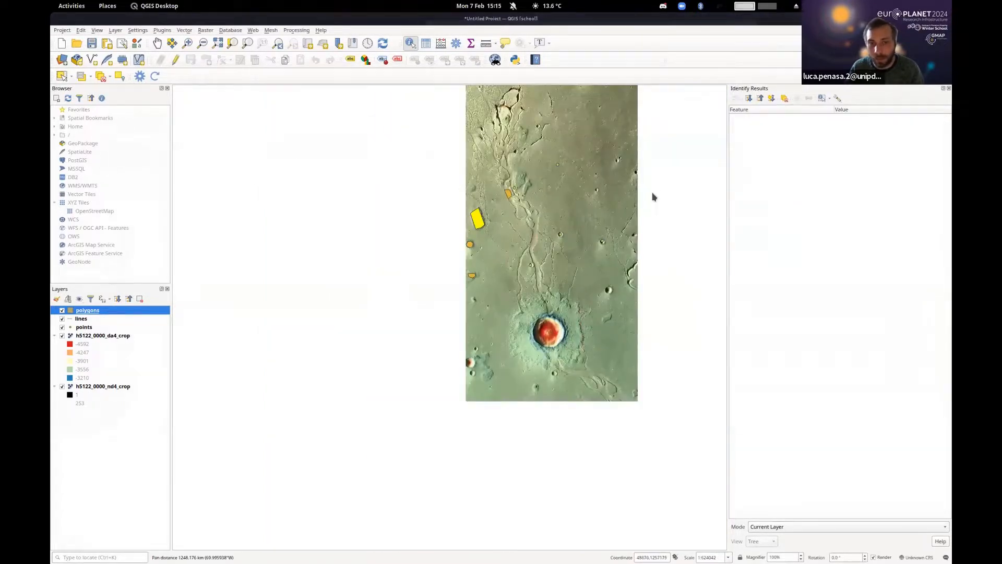
{"action": "key", "text": "alt+Tab"}
{"action": "left_click", "coordinate": [686, 182]}
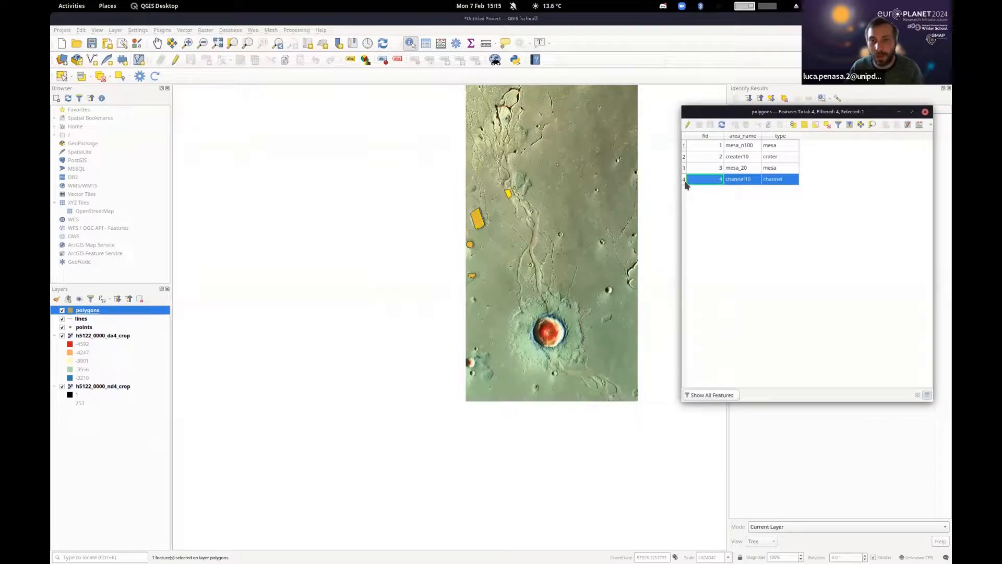
- Enable editing in the polygons attribute table and set the type of the mesa_n100 record to mesas
{"action": "left_click", "coordinate": [688, 127]}
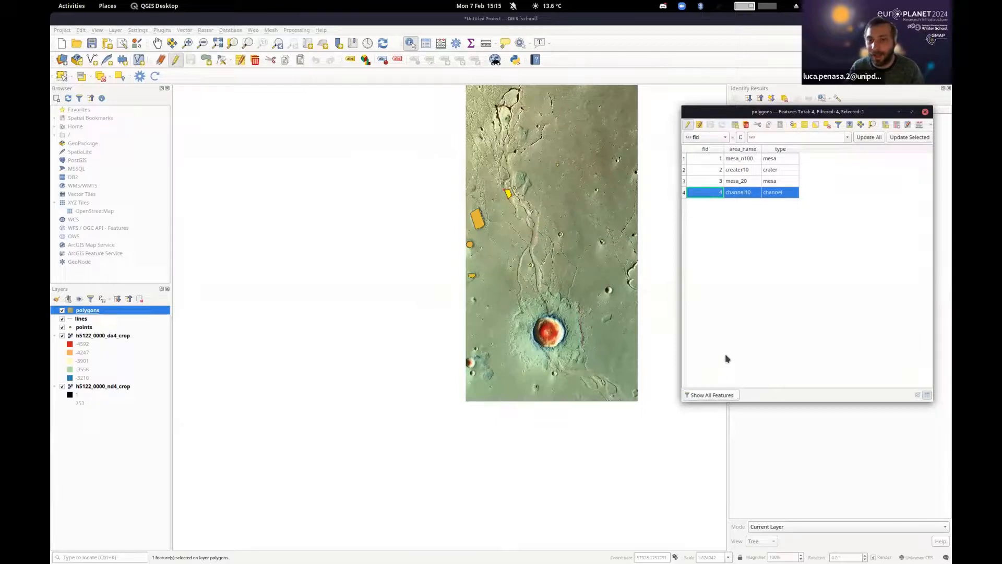
{"action": "double_click", "coordinate": [787, 158]}
{"action": "left_click", "coordinate": [781, 159]}
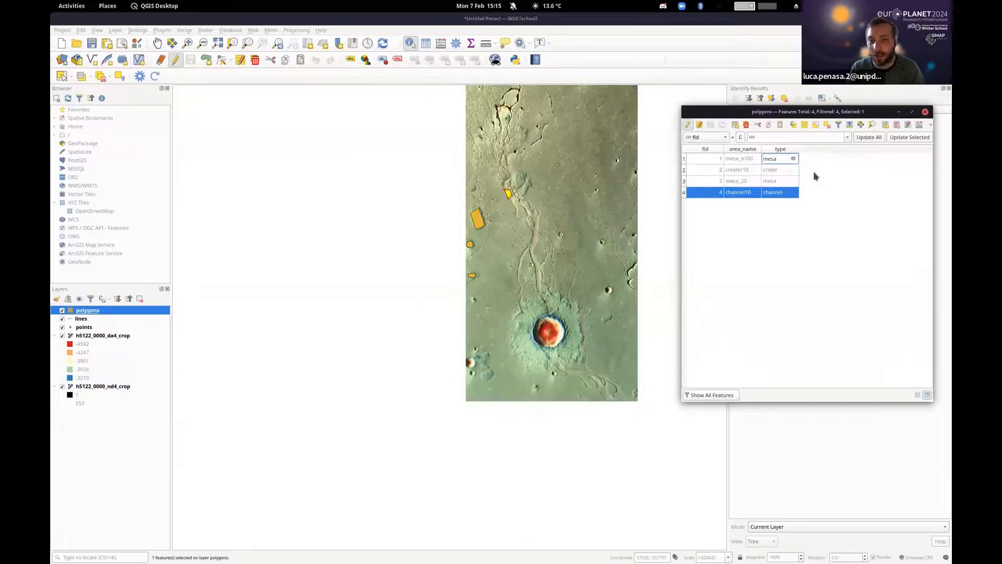
{"action": "type", "text": "s"}
{"action": "key", "text": "Return"}
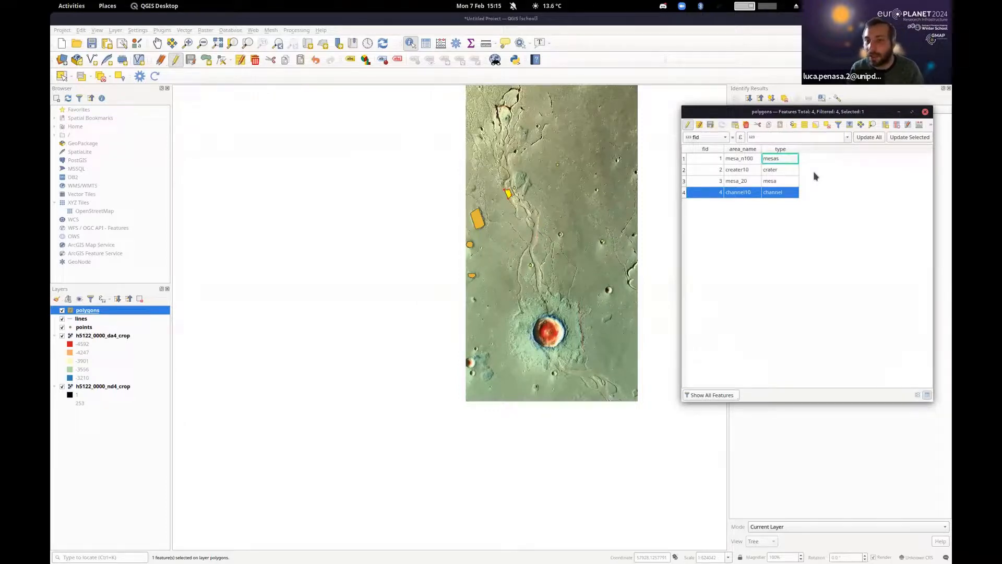
- Set the type of the mesa_20 record to mesas in the polygons attribute table
{"action": "key", "text": "Down"}
{"action": "key", "text": "Down"}
{"action": "type", "text": "mesas"}
{"action": "key", "text": "Return"}
{"action": "key", "text": "Down"}
{"action": "key", "text": "Up"}
{"action": "key", "text": "Up"}
{"action": "key", "text": "Up"}
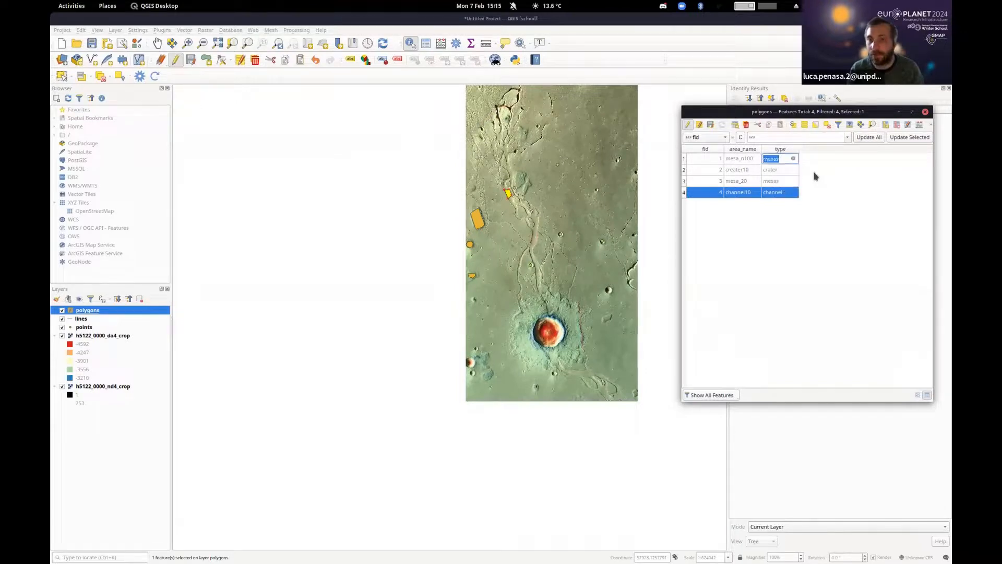
{"action": "key", "text": "Return"}
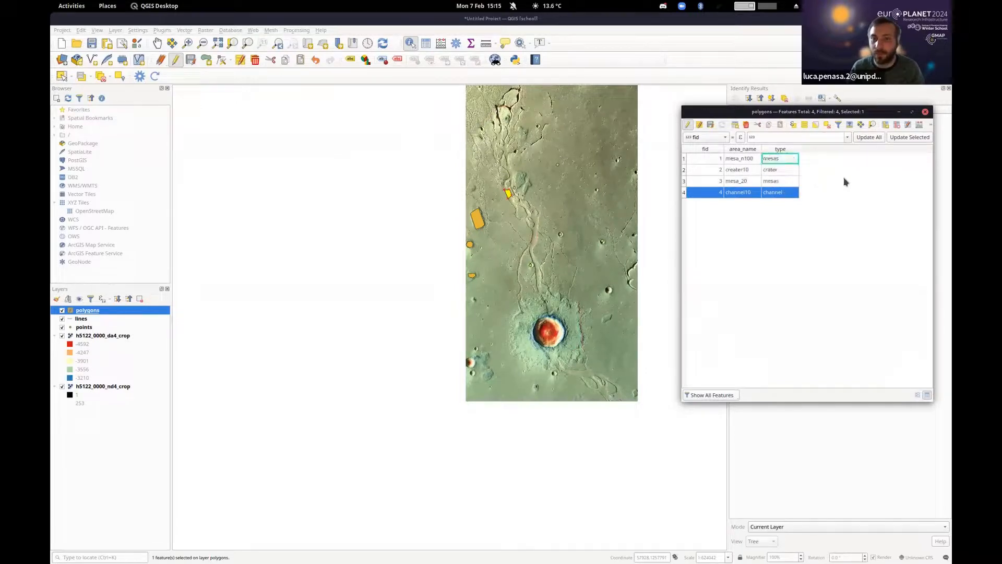
- Save the polygons layer edits, turn editing off and close the attribute table
{"action": "left_click", "coordinate": [710, 125]}
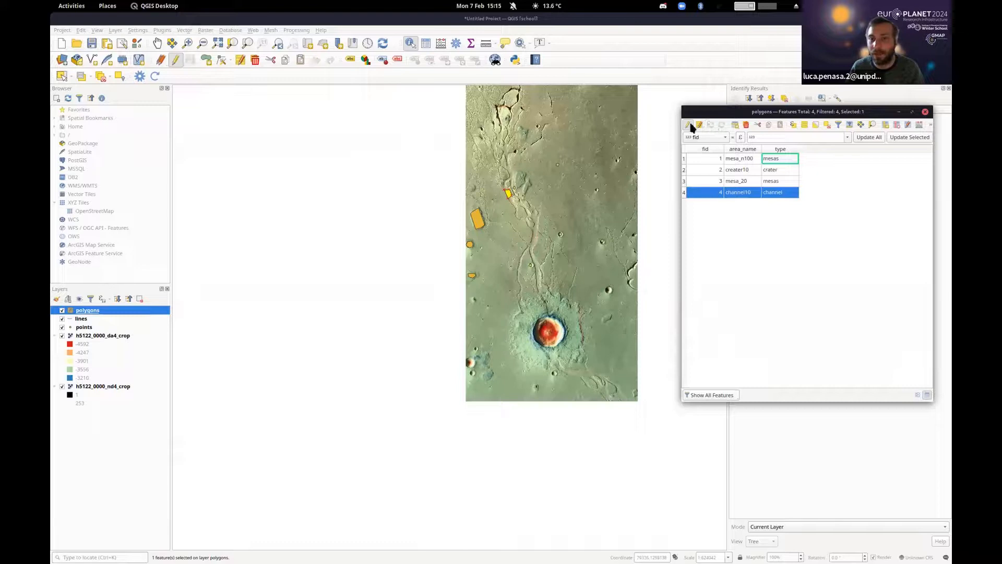
{"action": "left_click", "coordinate": [689, 124]}
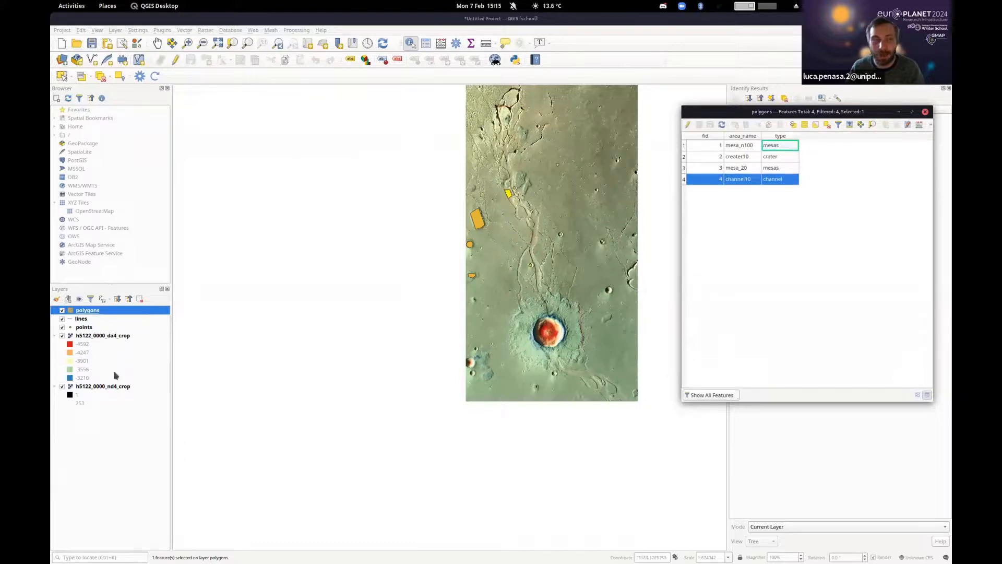
{"action": "left_click", "coordinate": [925, 112]}
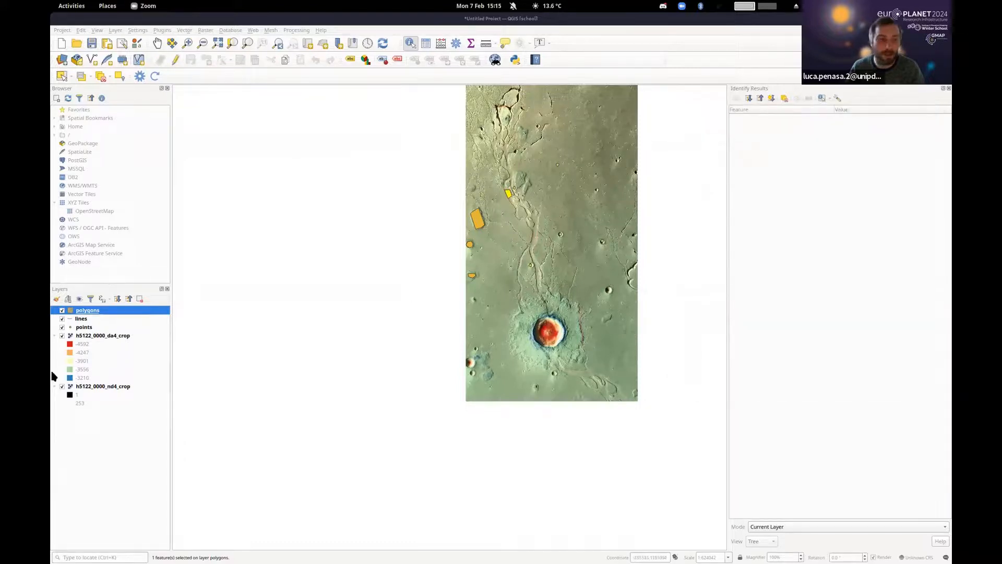
- Open the attribute table of the lines layer and select its first channel_edge record
{"action": "left_click", "coordinate": [83, 320]}
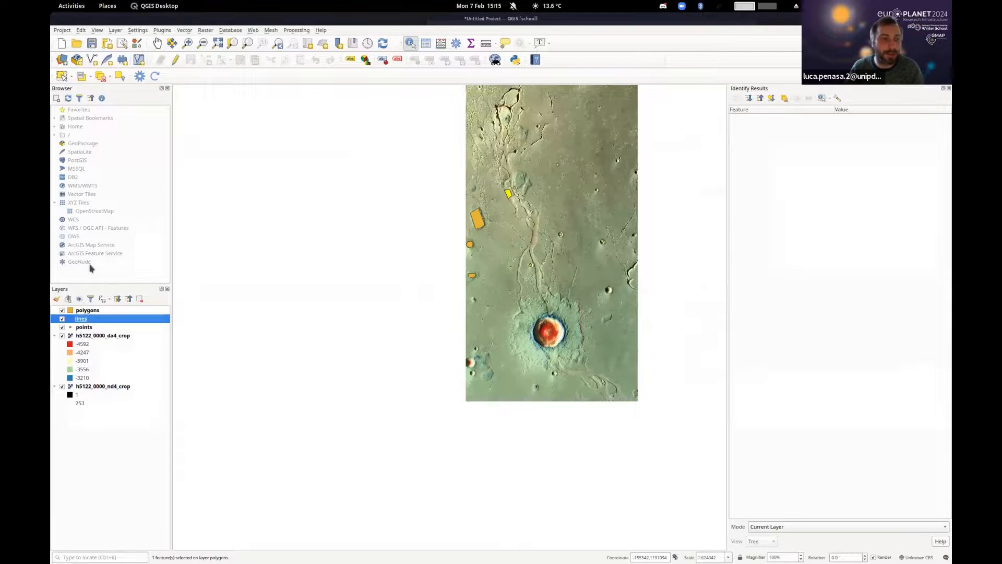
{"action": "right_click", "coordinate": [88, 322]}
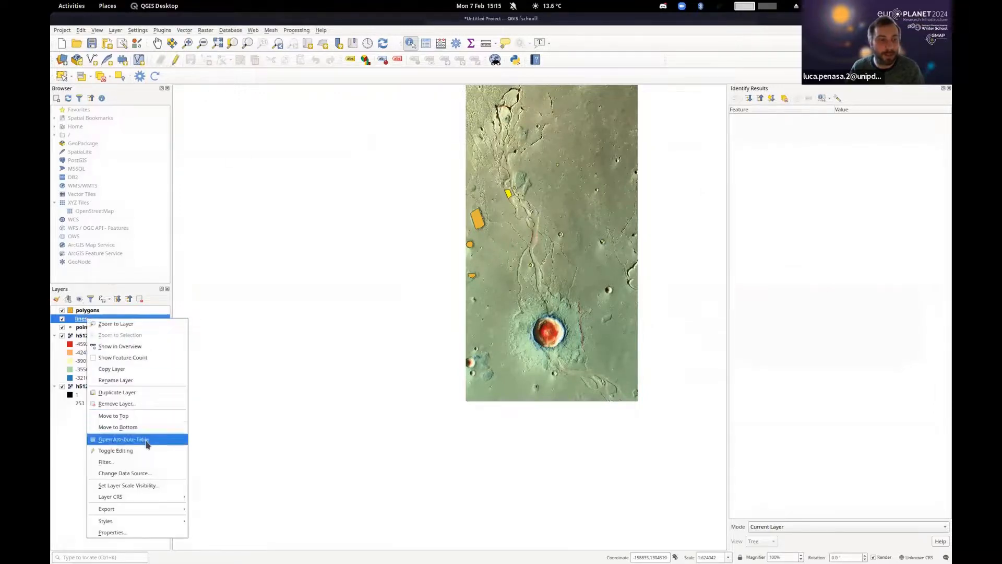
{"action": "left_click", "coordinate": [151, 438]}
{"action": "left_click", "coordinate": [684, 146]}
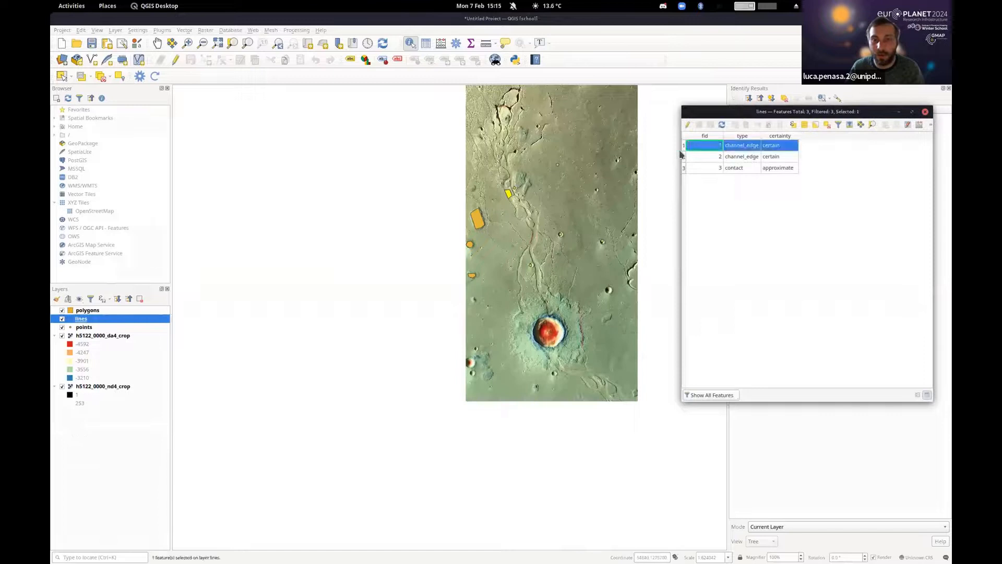
- Examine the channel area on the map and select each record of the lines attribute table in turn, ending on the first channel_edge record
{"action": "scroll", "coordinate": [514, 246], "scroll_direction": "up", "scroll_amount": 3}
{"action": "left_click_drag", "start_coordinate": [653, 121], "coordinate": [398, 143]}
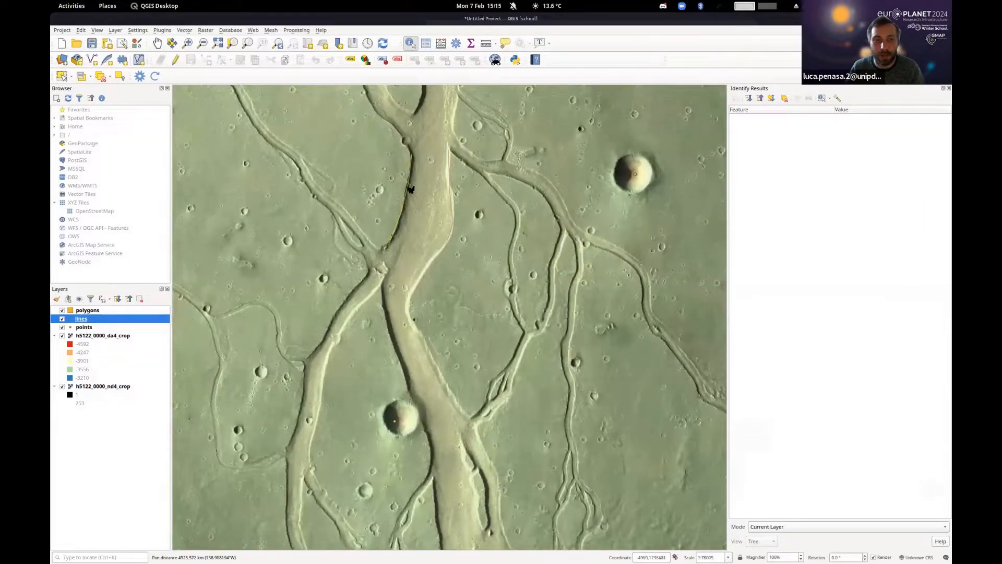
{"action": "scroll", "coordinate": [410, 190], "scroll_direction": "down", "scroll_amount": 1}
{"action": "key", "text": "alt+Tab"}
{"action": "key", "text": "alt+Tab"}
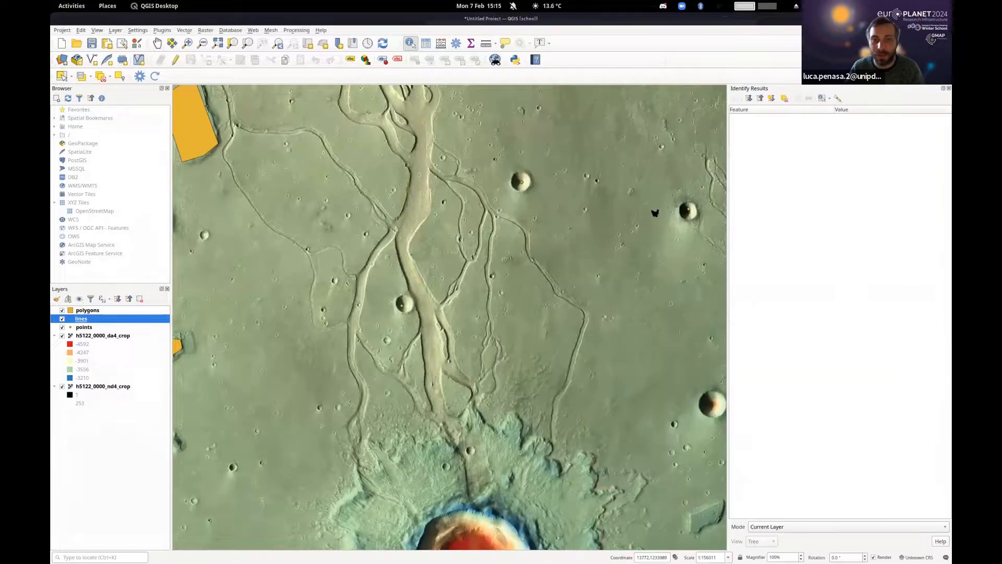
{"action": "key", "text": "alt+grave"}
{"action": "left_click", "coordinate": [684, 158]}
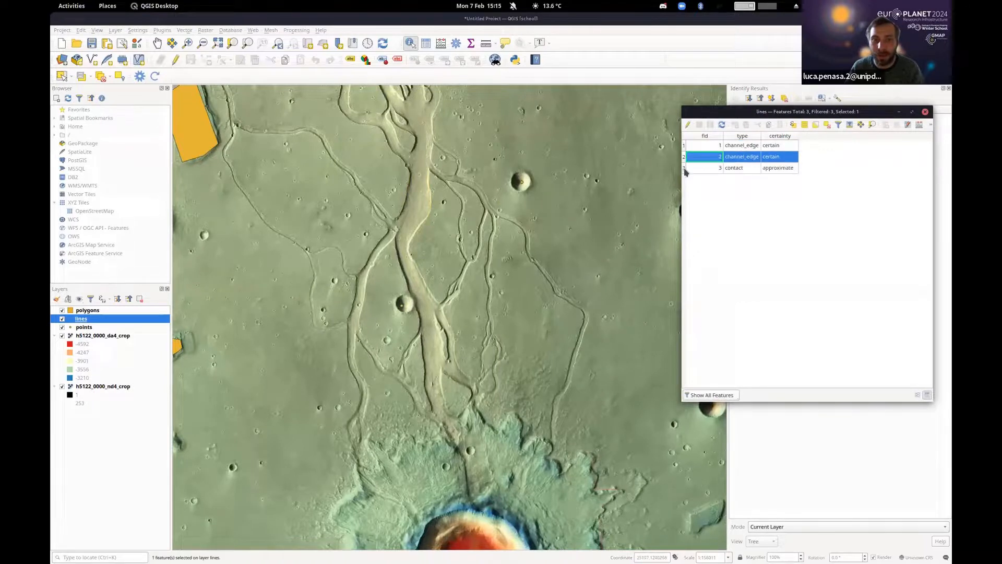
{"action": "left_click", "coordinate": [684, 168]}
{"action": "left_click", "coordinate": [684, 154]}
{"action": "left_click", "coordinate": [684, 145]}
- Enable editing in the lines attribute table and set the certainty of both channel_edge records to approximate
{"action": "left_click", "coordinate": [687, 125]}
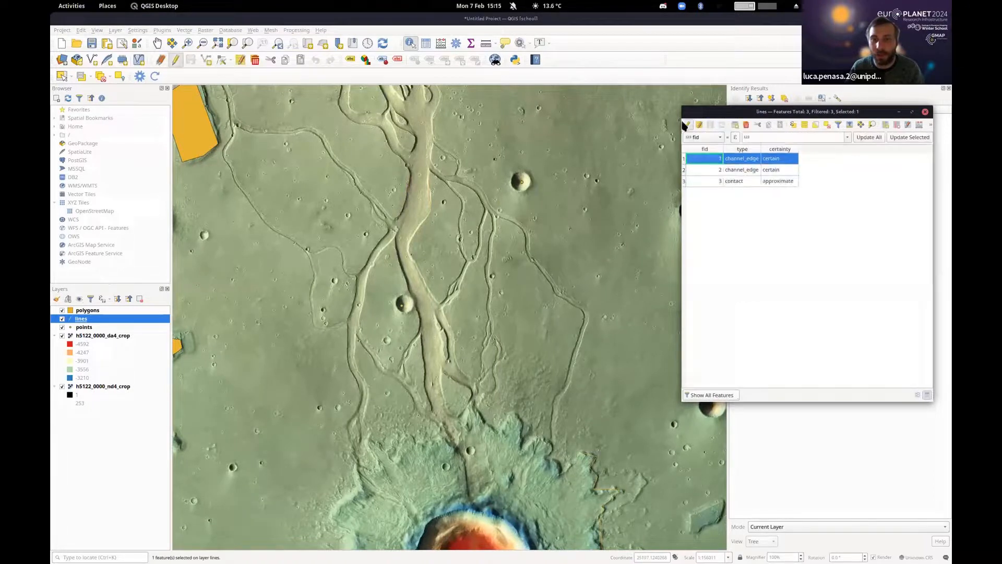
{"action": "double_click", "coordinate": [779, 159]}
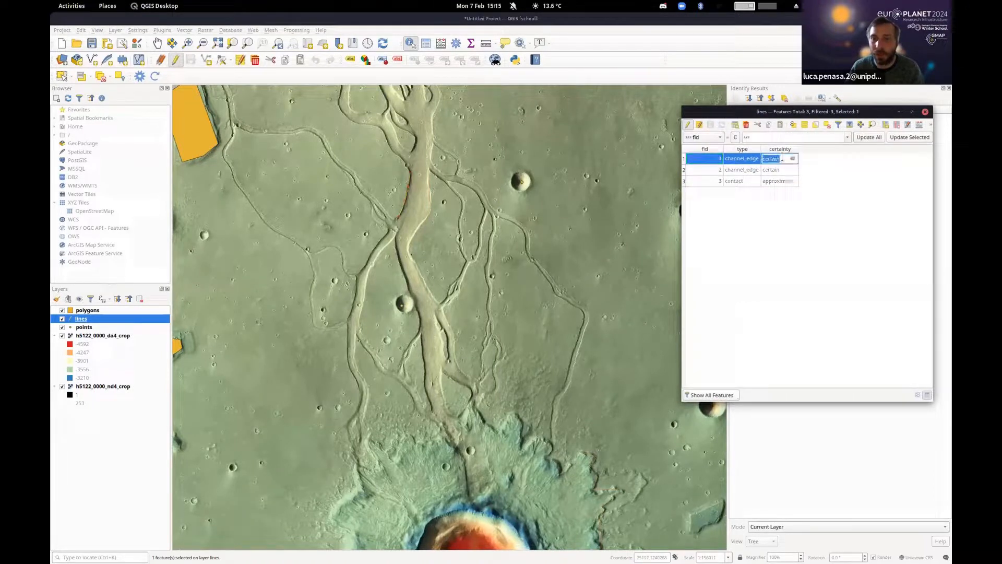
{"action": "type", "text": "approximate"}
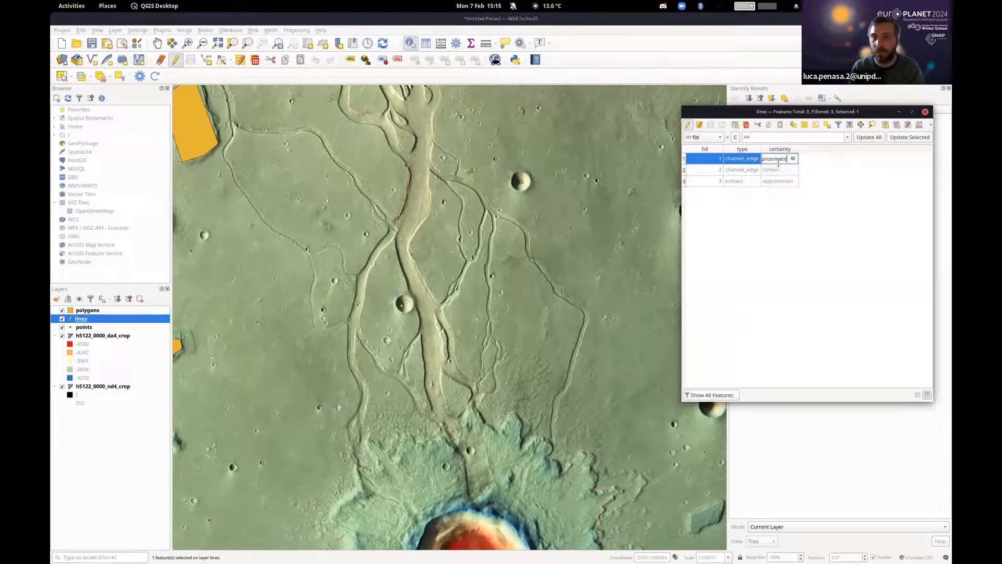
{"action": "key", "text": "Return"}
{"action": "double_click", "coordinate": [789, 169]}
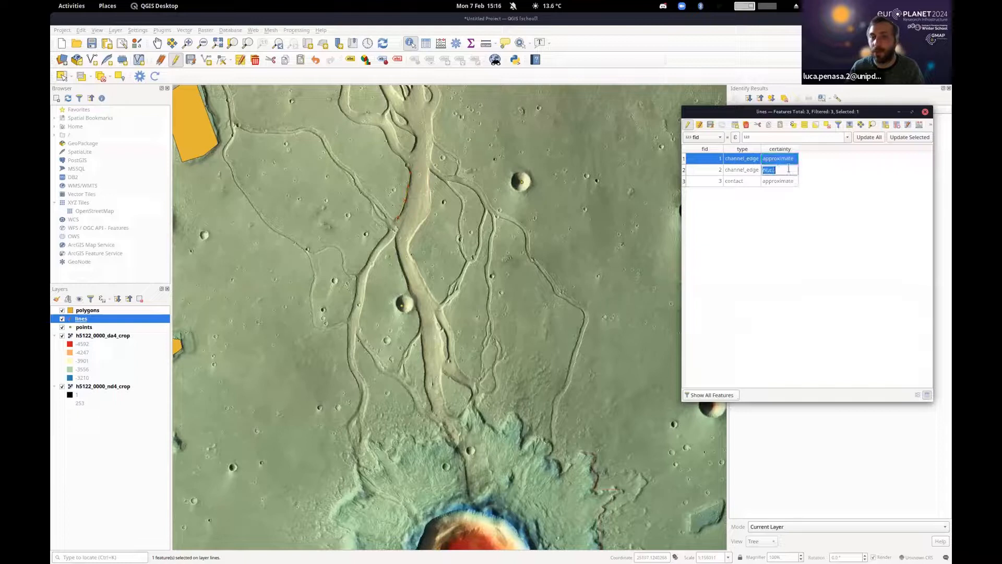
{"action": "type", "text": "approximate"}
{"action": "key", "text": "Return"}
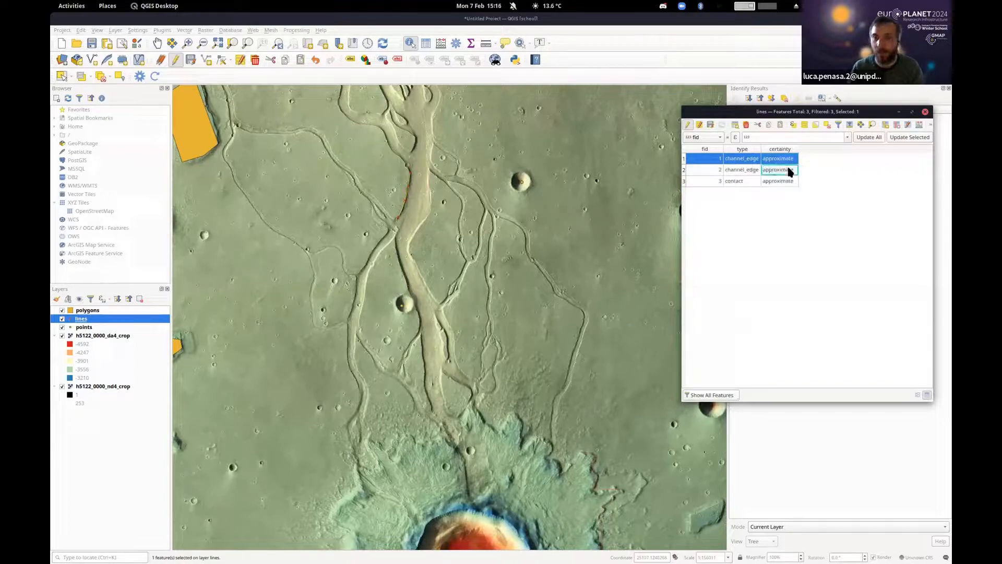
- Save the lines layer edits, turn editing off and close the attribute table
{"action": "left_click", "coordinate": [710, 125]}
{"action": "left_click", "coordinate": [688, 125]}
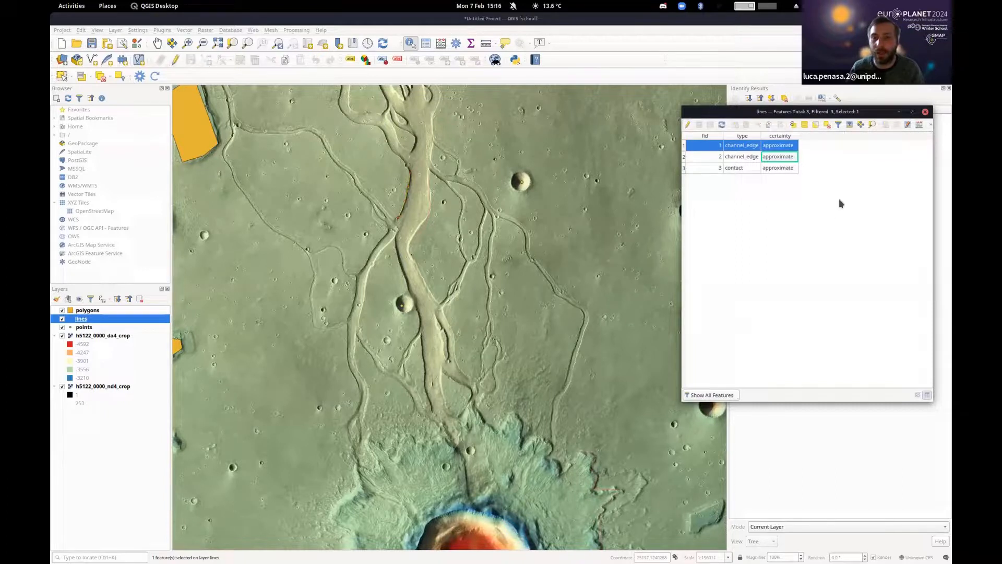
{"action": "left_click", "coordinate": [925, 112]}
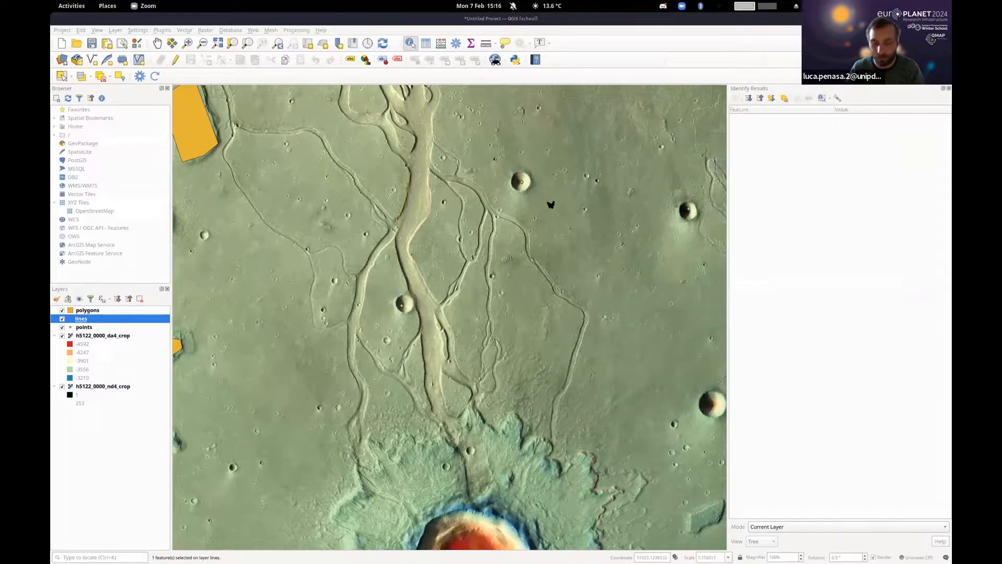
- Switch to the topics document in Okular, read through the outline and highlight the item "Styling vectors using the fields (basic)"
{"action": "scroll", "coordinate": [336, 299], "scroll_direction": "down", "scroll_amount": 2}
{"action": "left_click_drag", "start_coordinate": [344, 298], "coordinate": [397, 307]}
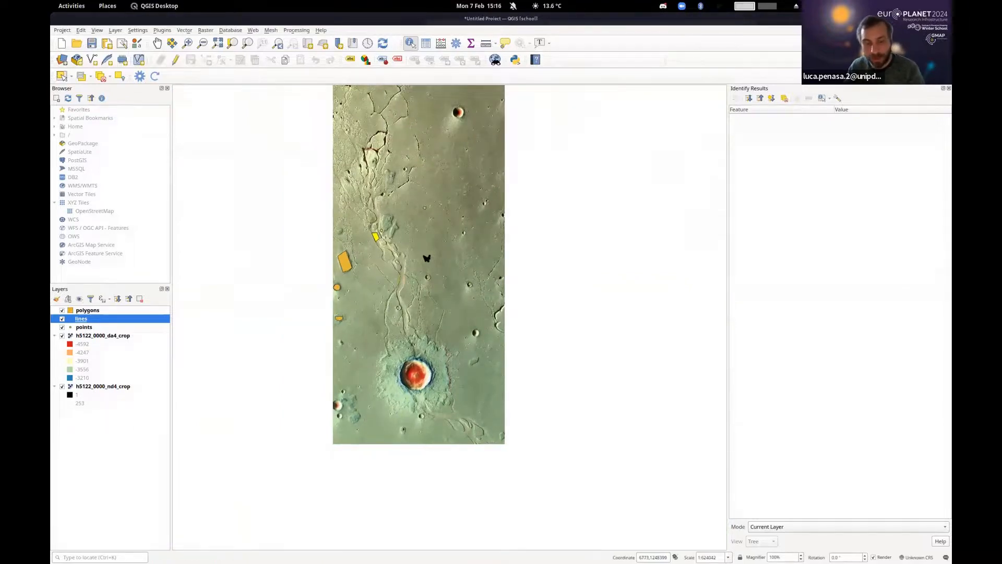
{"action": "mouse_move", "coordinate": [458, 561]}
{"action": "left_click", "coordinate": [505, 551]}
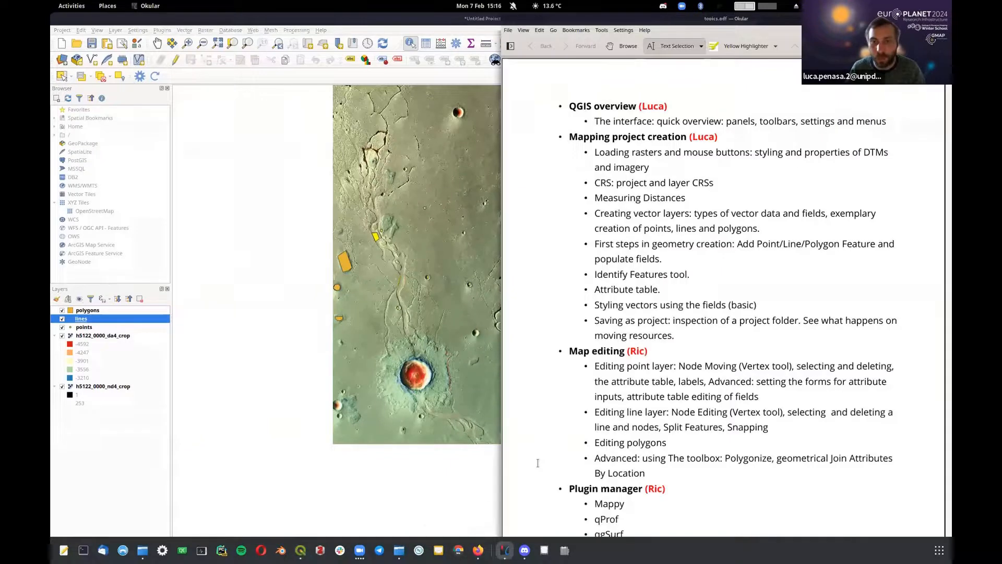
{"action": "scroll", "coordinate": [684, 220], "scroll_direction": "down", "scroll_amount": 2}
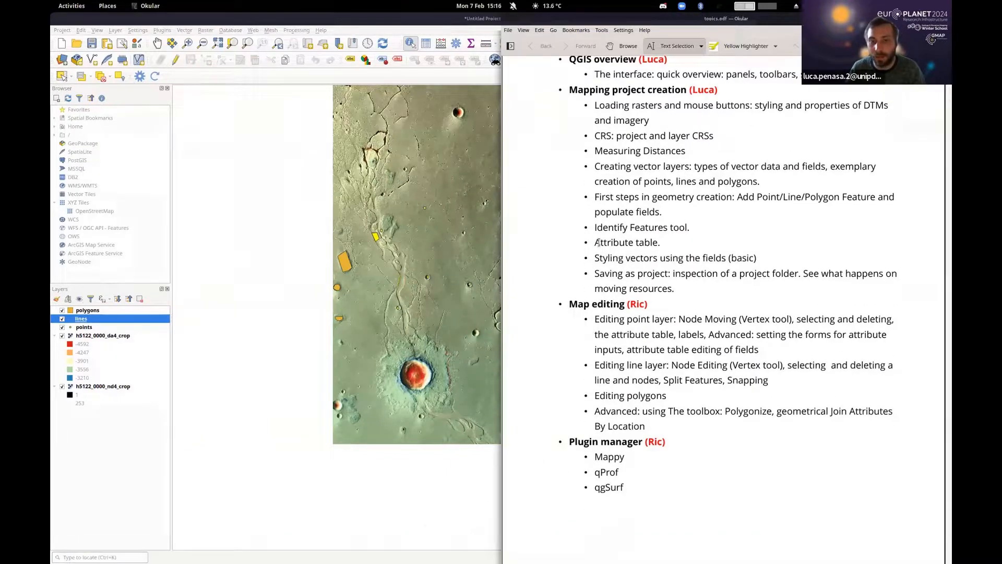
{"action": "left_click_drag", "start_coordinate": [594, 243], "coordinate": [663, 243]}
{"action": "left_click", "coordinate": [658, 262]}
{"action": "left_click_drag", "start_coordinate": [592, 259], "coordinate": [763, 246]}
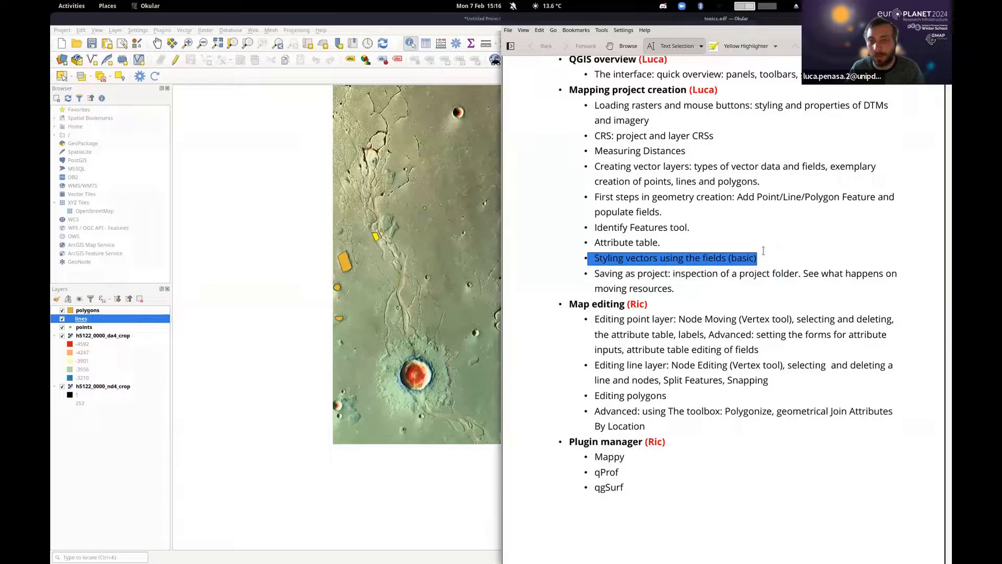
{"action": "left_click", "coordinate": [746, 252]}
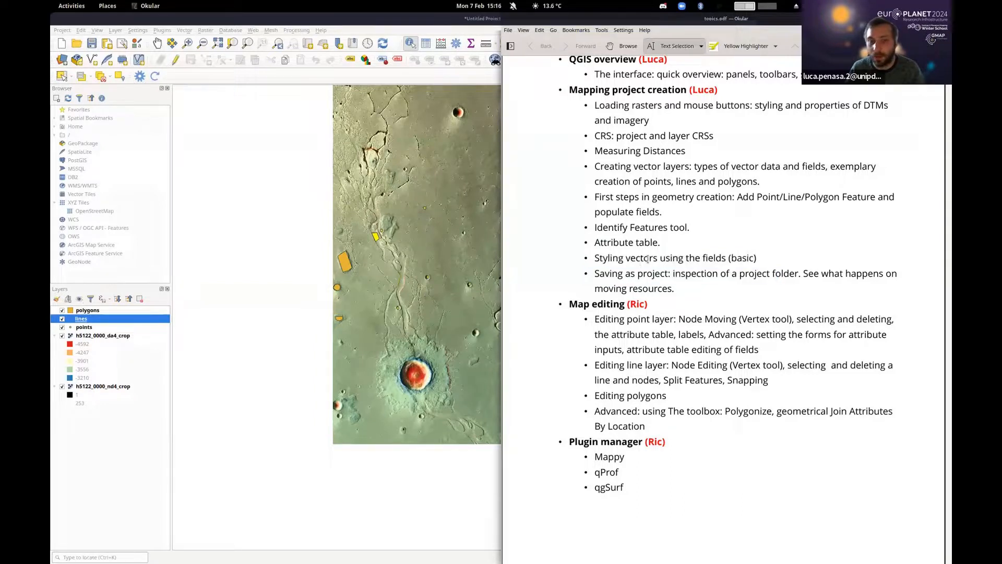
{"action": "left_click_drag", "start_coordinate": [593, 258], "coordinate": [758, 258]}
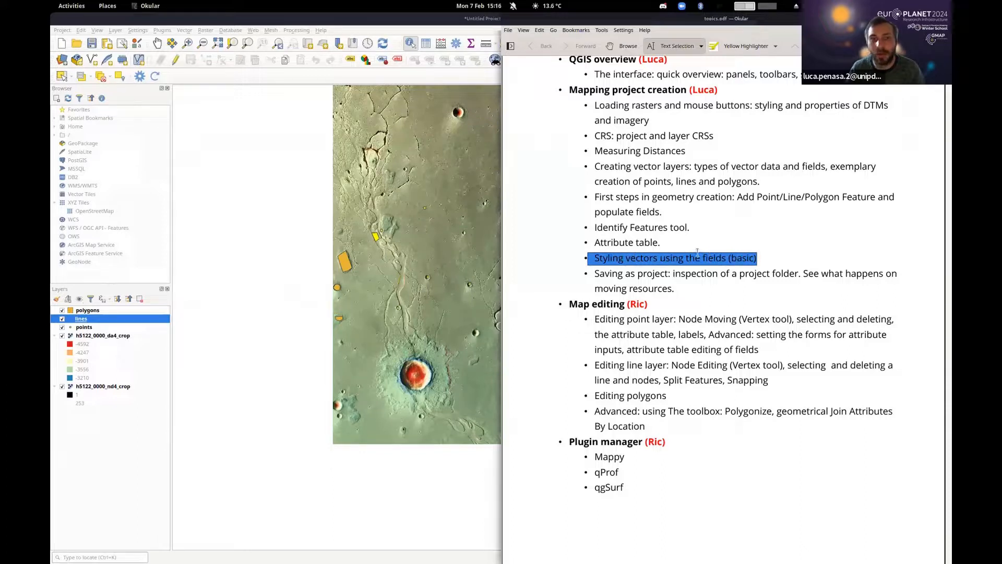
{"action": "scroll", "coordinate": [749, 250], "scroll_direction": "down", "scroll_amount": 1}
{"action": "left_click", "coordinate": [618, 236]}
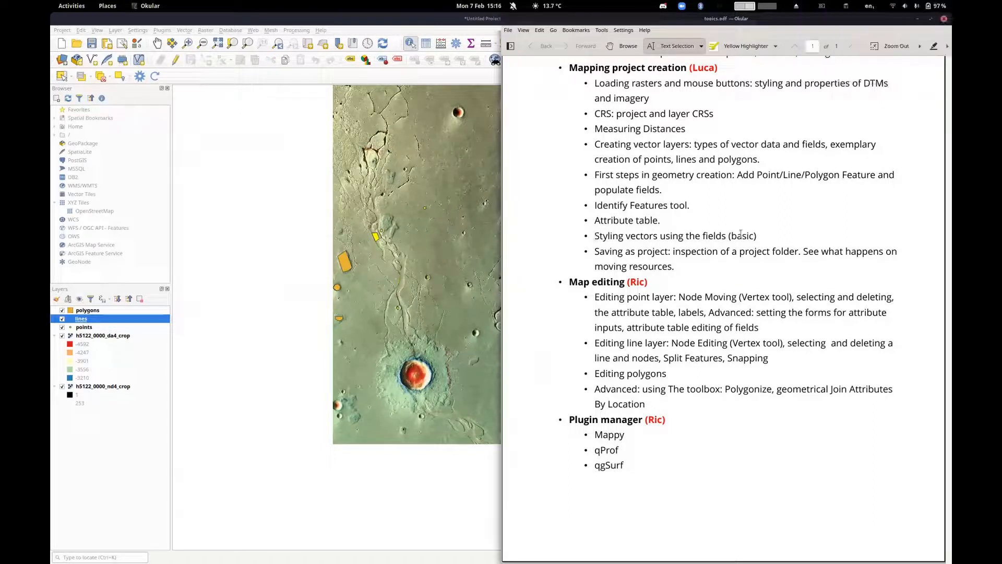
{"action": "left_click_drag", "start_coordinate": [594, 235], "coordinate": [794, 233]}
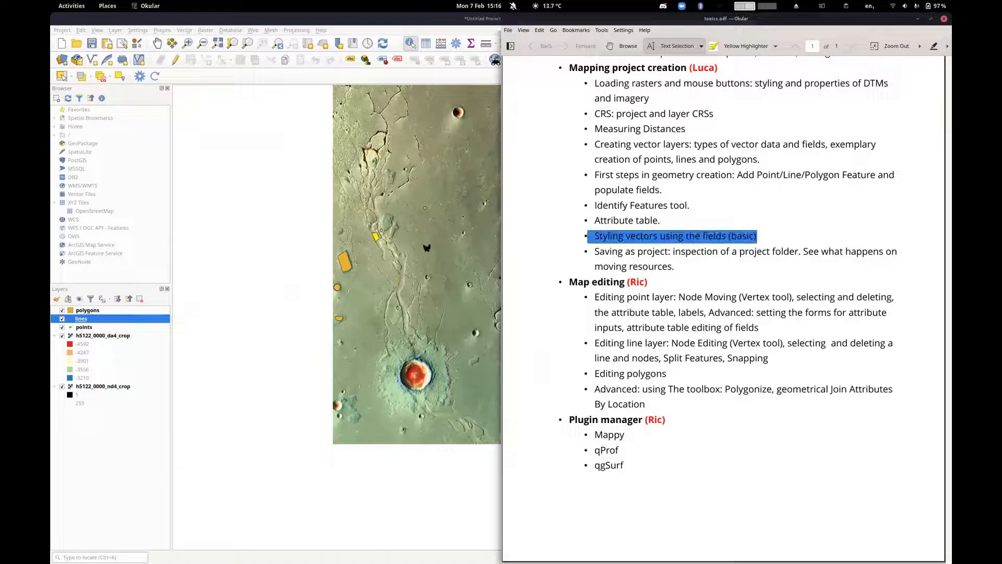
- Switch back to QGIS and hide the h5122_0000_da4_crop layer so the grayscale image shows under the vectors
{"action": "left_click", "coordinate": [426, 248]}
{"action": "scroll", "coordinate": [352, 253], "scroll_direction": "up", "scroll_amount": 1}
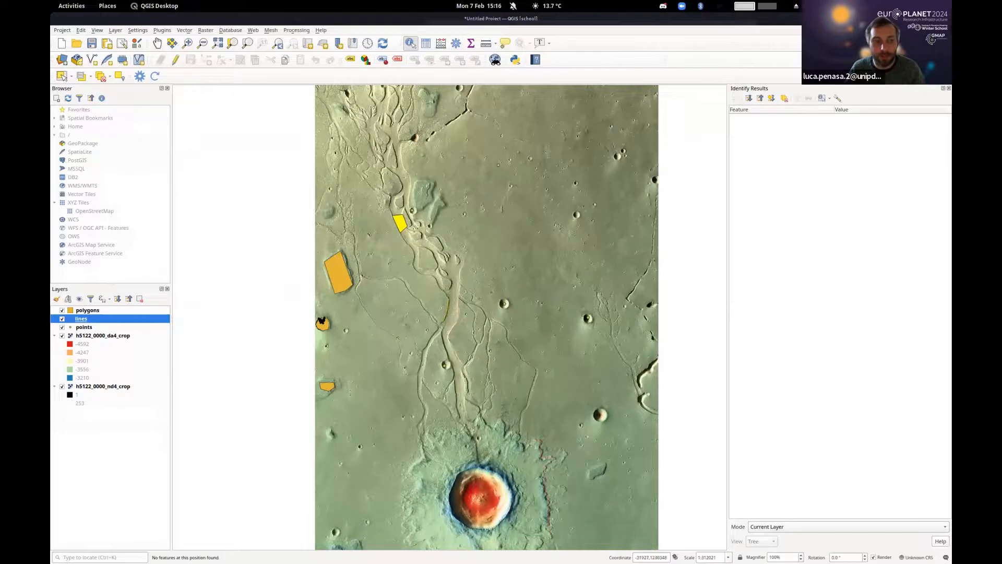
{"action": "left_click_drag", "start_coordinate": [392, 441], "coordinate": [421, 380]}
{"action": "left_click_drag", "start_coordinate": [413, 344], "coordinate": [448, 285]}
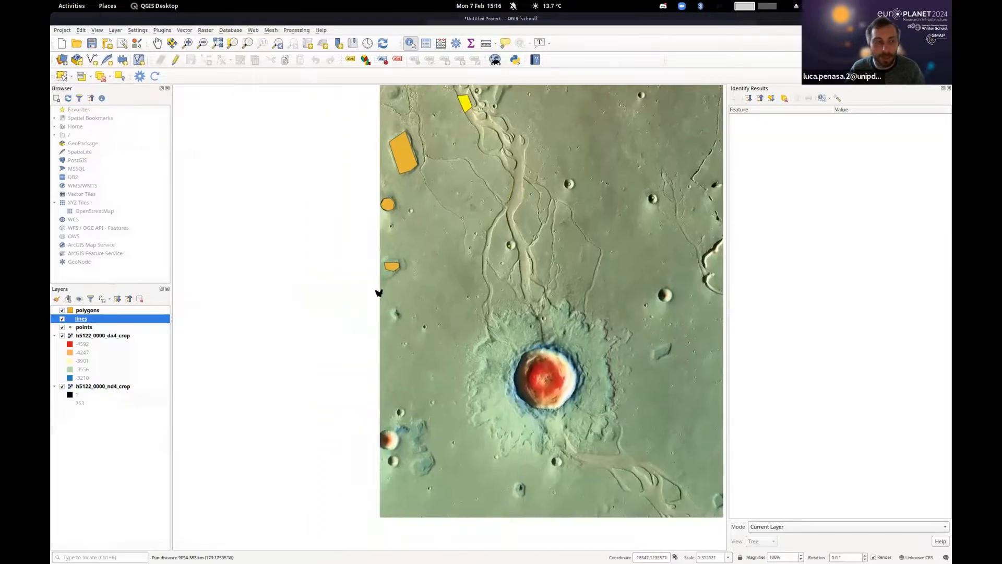
{"action": "left_click_drag", "start_coordinate": [556, 372], "coordinate": [471, 470]}
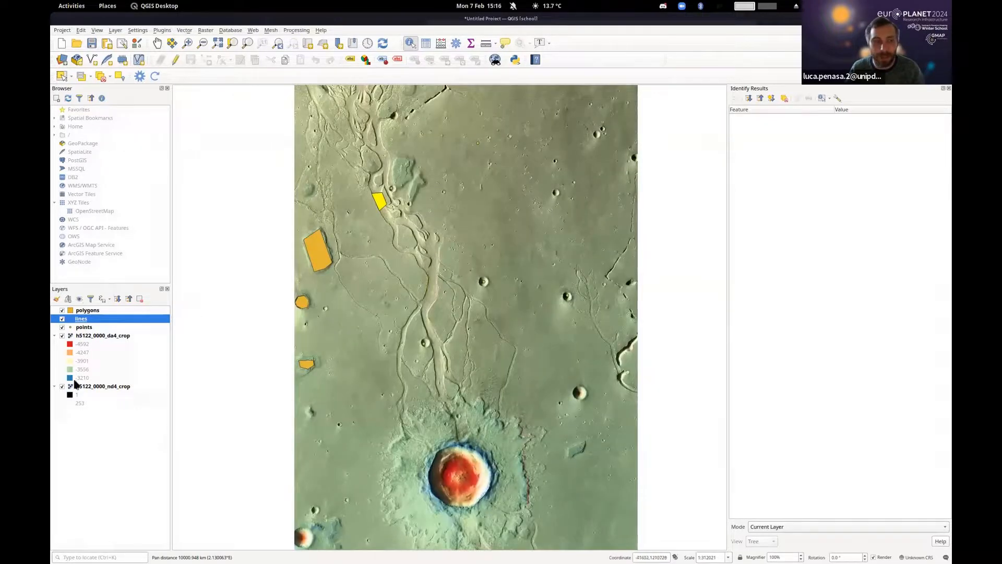
{"action": "left_click", "coordinate": [63, 337]}
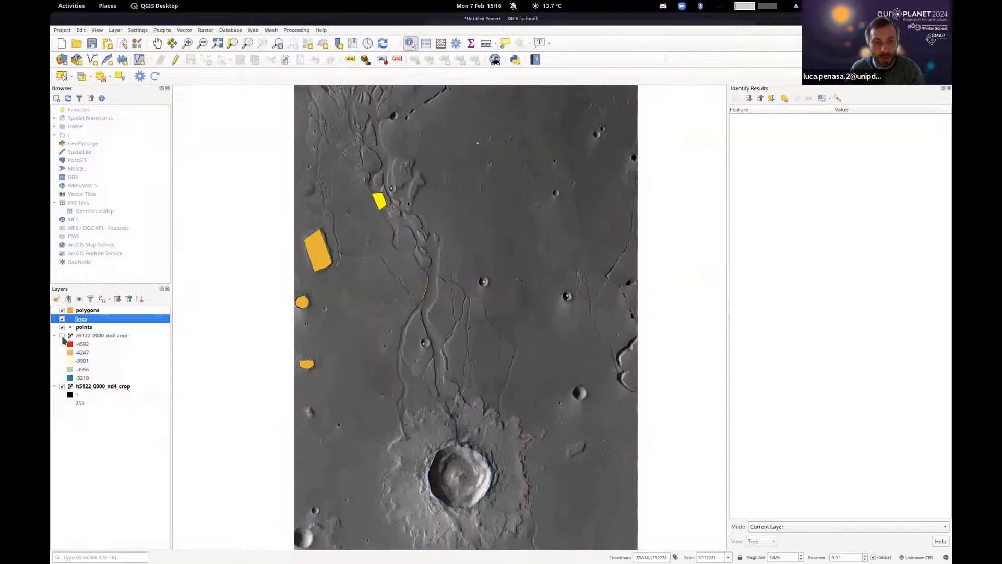
- Open the polygons layer's symbology properties and set the style to Categorized, using the type field as value
{"action": "right_click", "coordinate": [88, 311]}
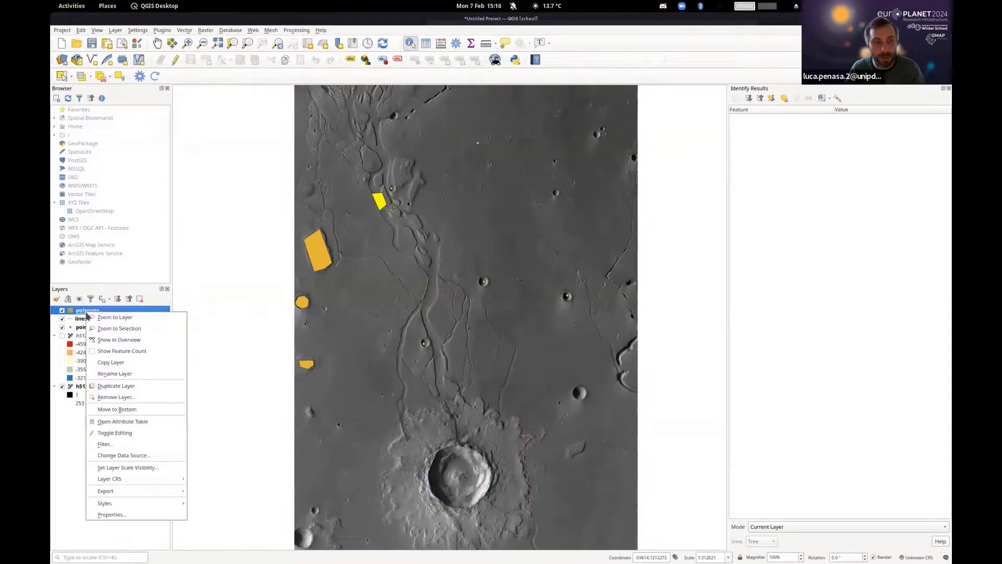
{"action": "left_click", "coordinate": [128, 516]}
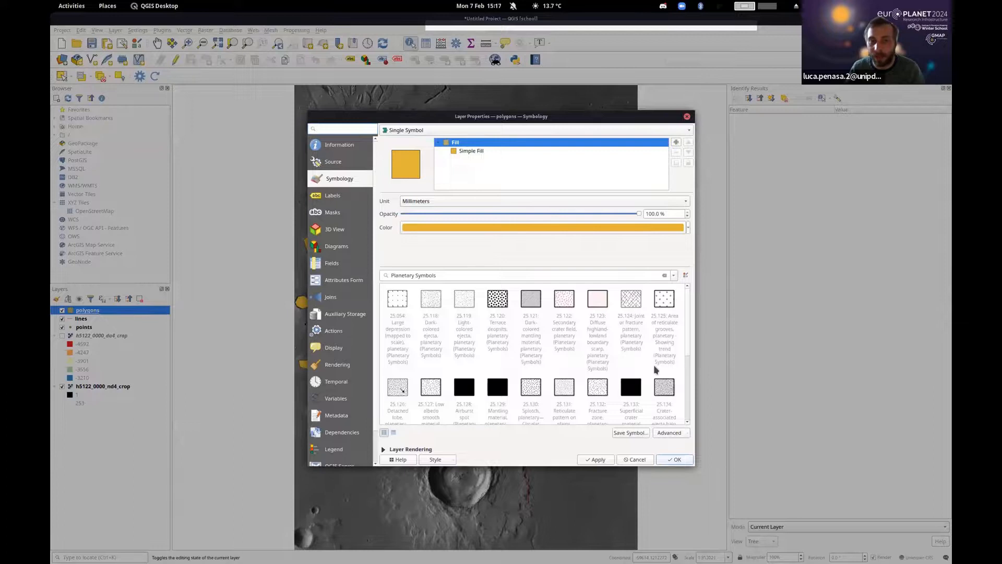
{"action": "left_click", "coordinate": [428, 130]}
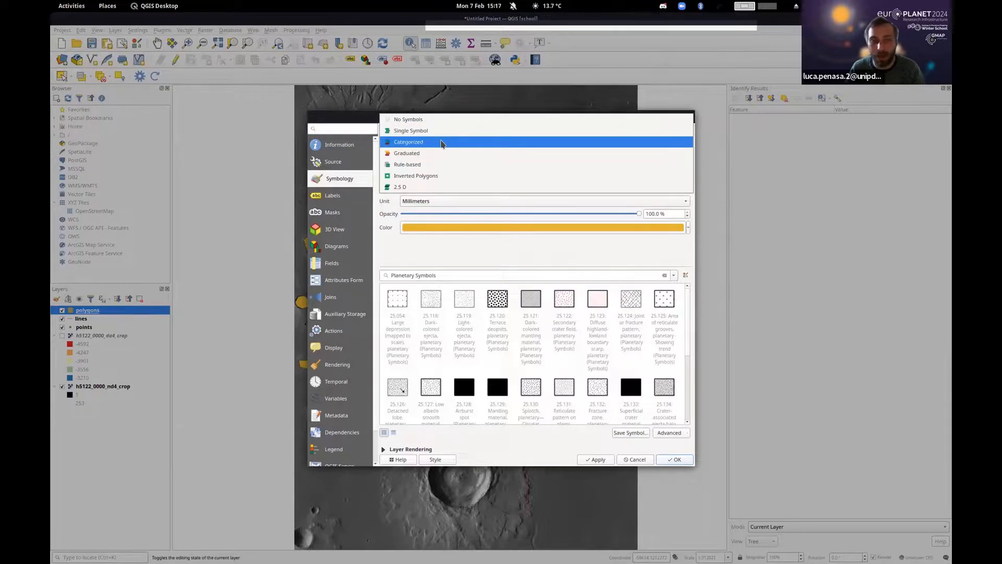
{"action": "left_click", "coordinate": [452, 142]}
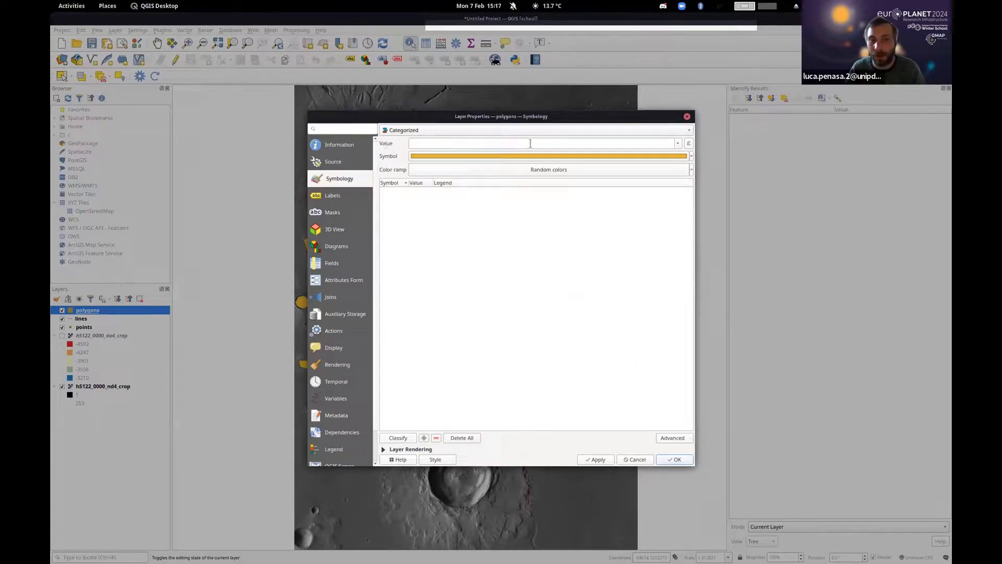
{"action": "left_click", "coordinate": [674, 142]}
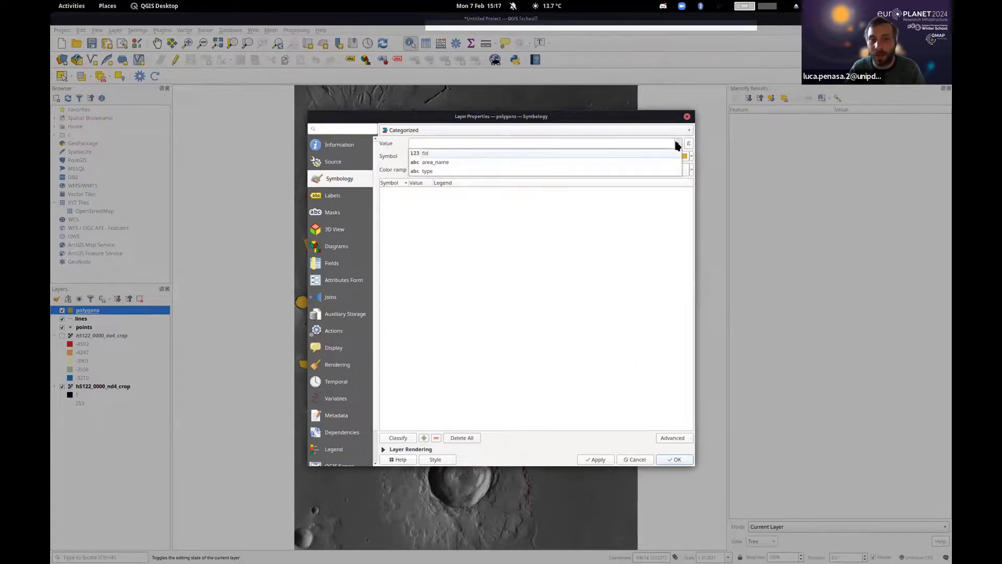
{"action": "left_click", "coordinate": [448, 172]}
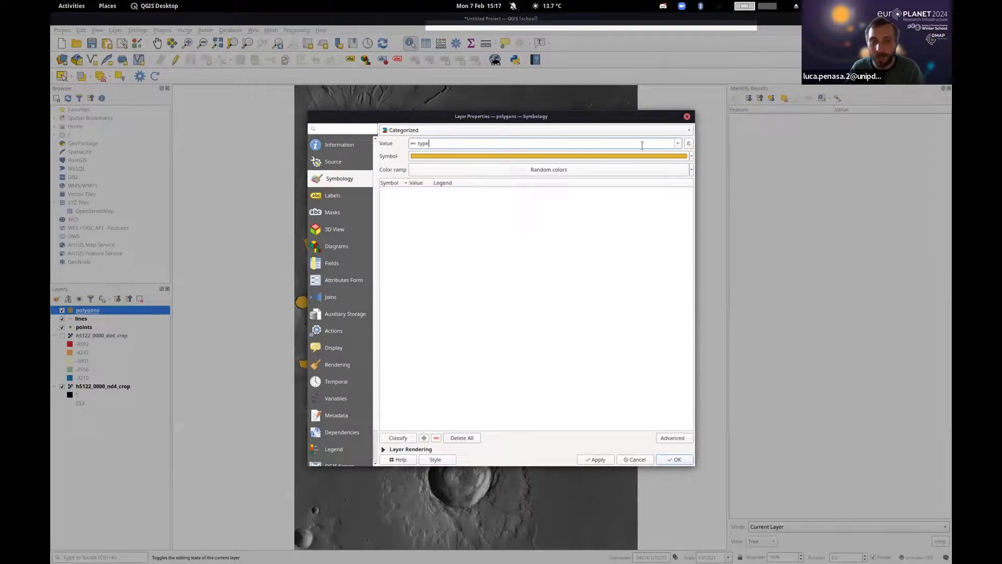
- Classify the polygons by their type values with random colors, widen the value column and accept the styling
{"action": "left_click", "coordinate": [398, 438]}
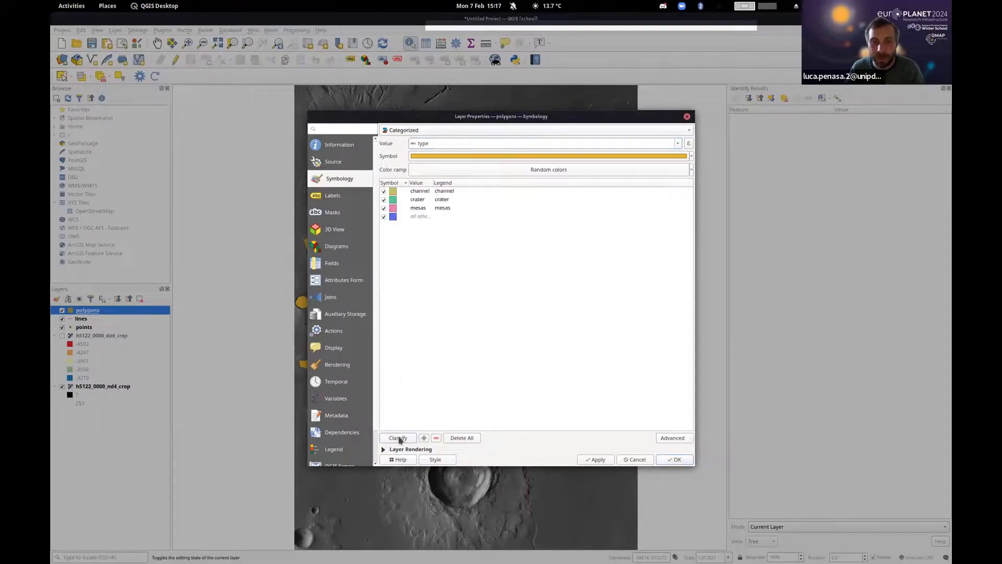
{"action": "left_click_drag", "start_coordinate": [433, 181], "coordinate": [447, 182]}
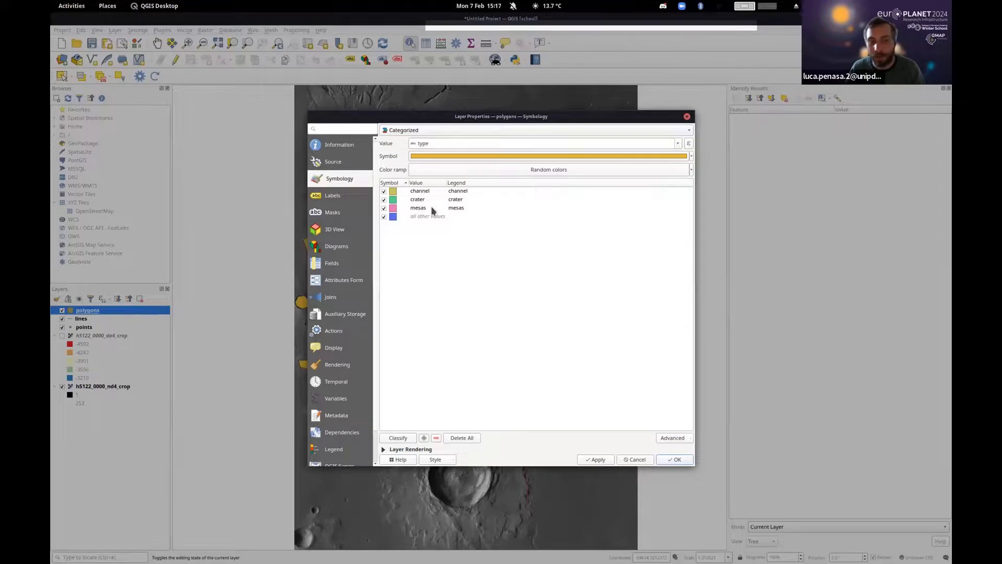
{"action": "left_click", "coordinate": [677, 459]}
- Enable editing on the polygons layer and draw a new polygon around the mesa just northeast of the selected channel polygon
{"action": "left_click_drag", "start_coordinate": [390, 299], "coordinate": [484, 285]}
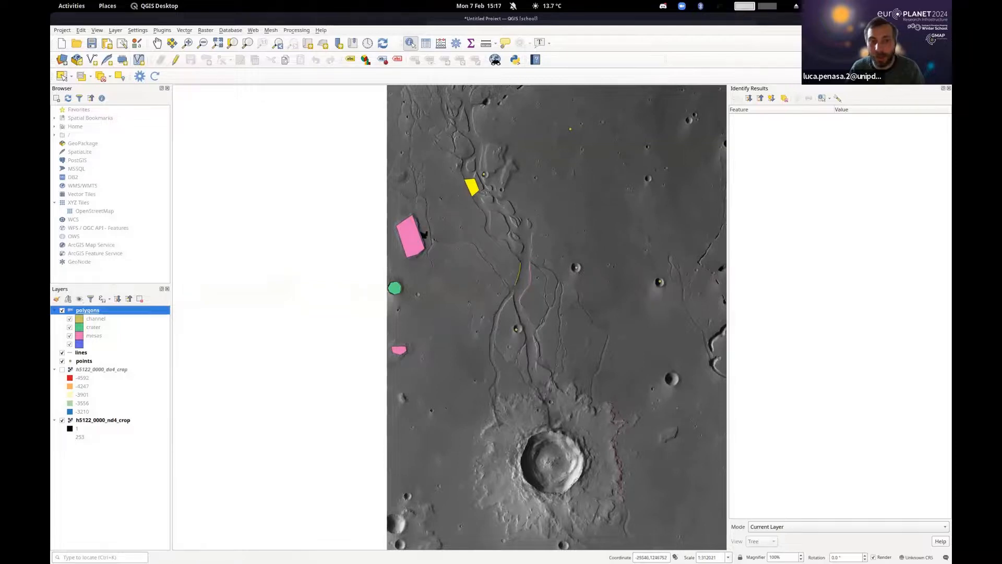
{"action": "scroll", "coordinate": [509, 108], "scroll_direction": "up", "scroll_amount": 1}
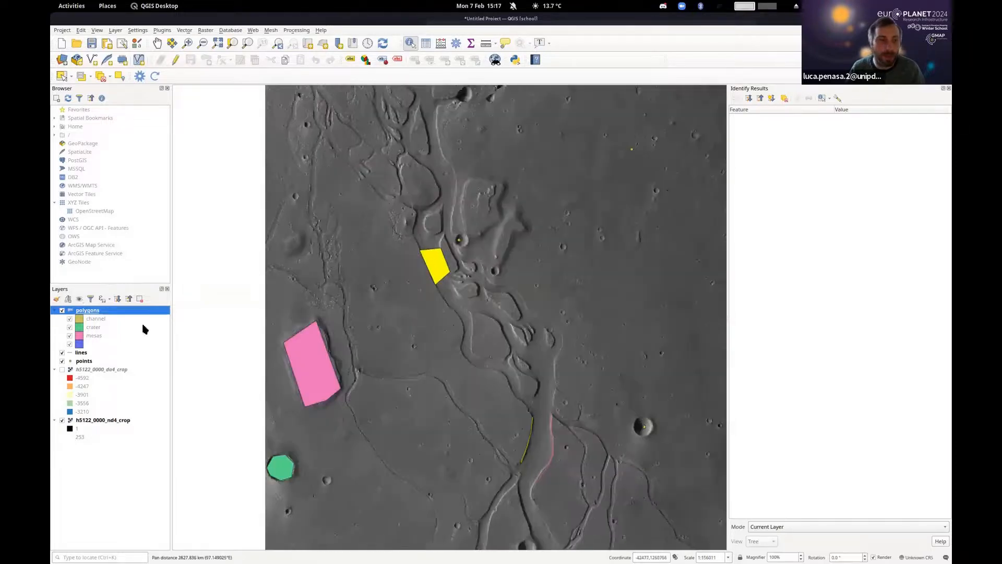
{"action": "left_click", "coordinate": [175, 59]}
{"action": "left_click", "coordinate": [206, 60]}
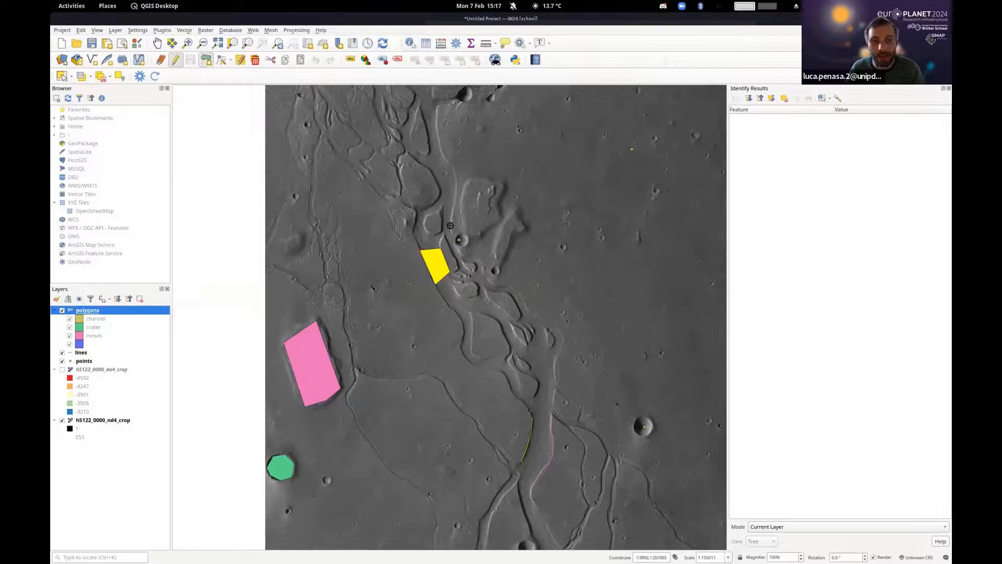
{"action": "left_click", "coordinate": [470, 174]}
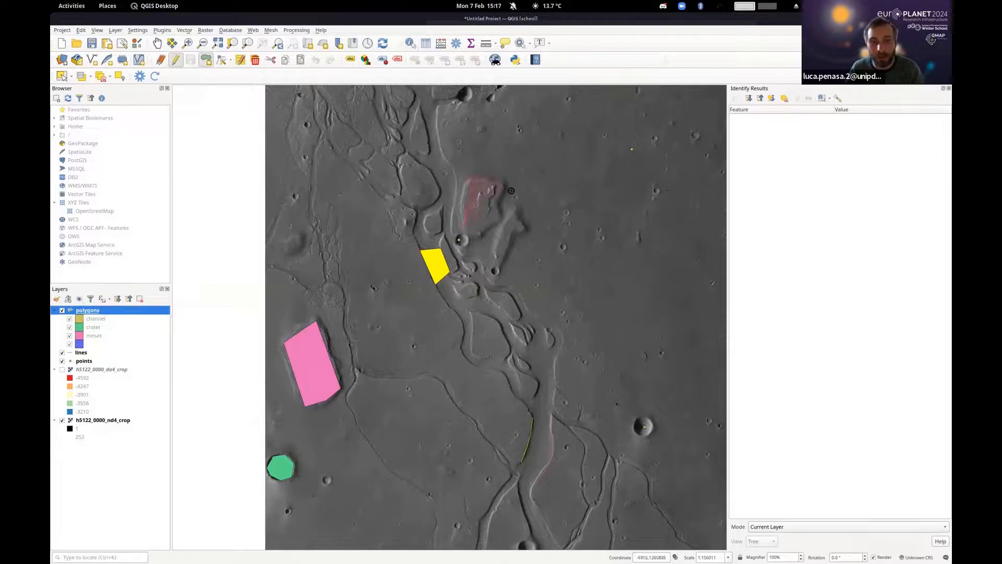
{"action": "right_click", "coordinate": [496, 226]}
- Enter mesas as the new polygon's type, leave its area_name empty and accept the feature
{"action": "left_click", "coordinate": [693, 330]}
{"action": "left_click", "coordinate": [688, 320]}
{"action": "key", "text": "Tab"}
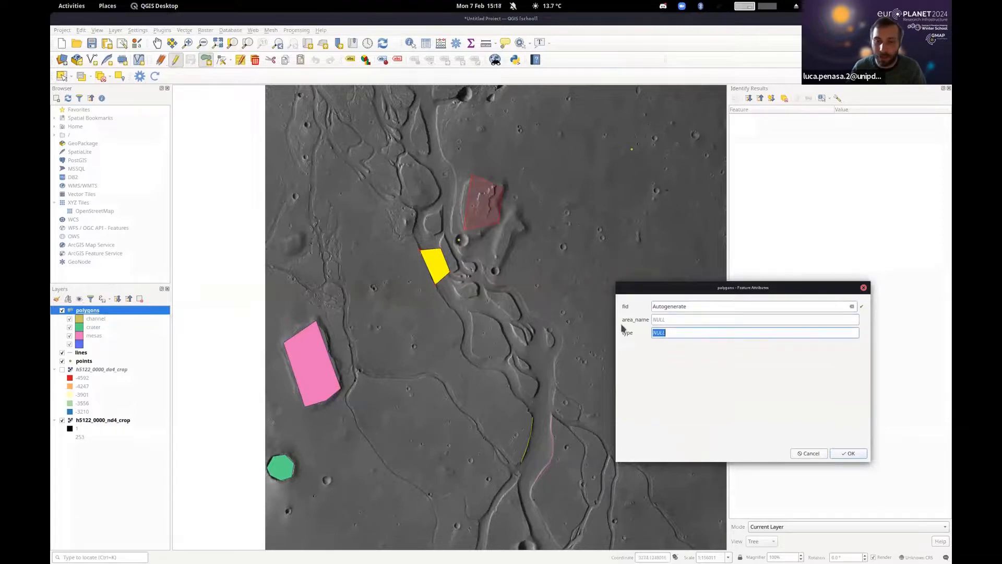
{"action": "type", "text": "mesas"}
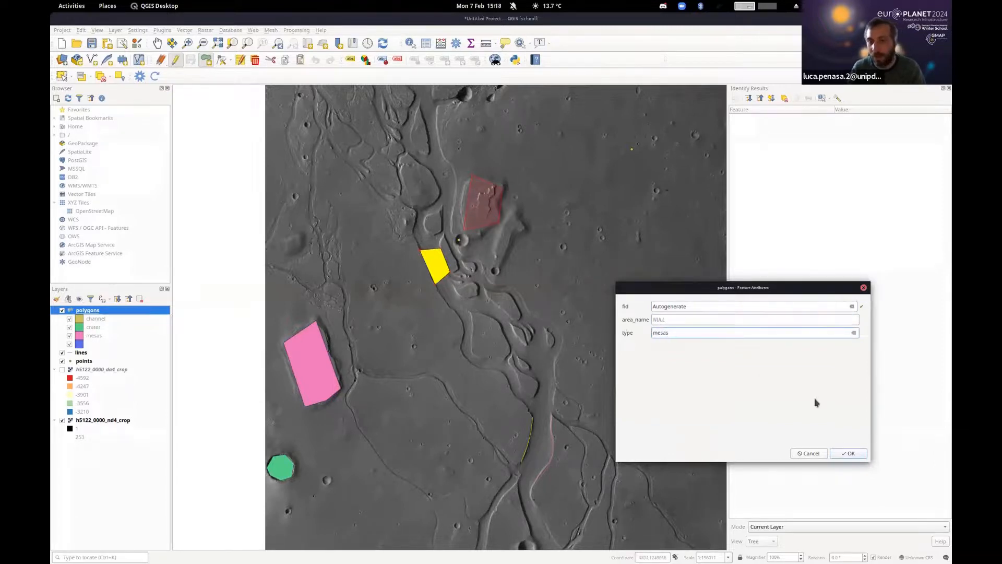
{"action": "left_click", "coordinate": [848, 453]}
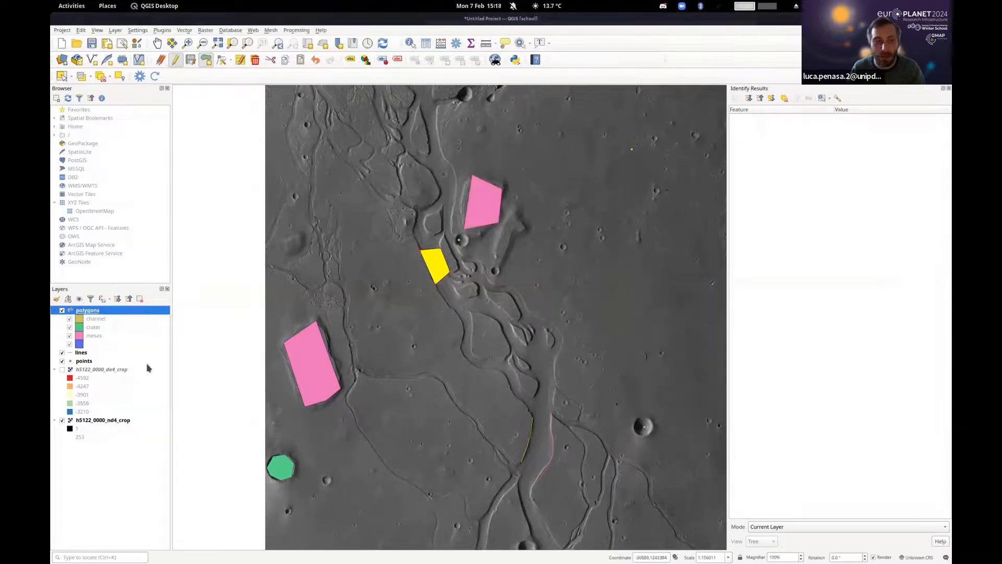
- Toggle the mesas category's visibility off and on again, and query a spot on the map with Identify Features
{"action": "left_click", "coordinate": [69, 337]}
{"action": "left_click", "coordinate": [70, 337]}
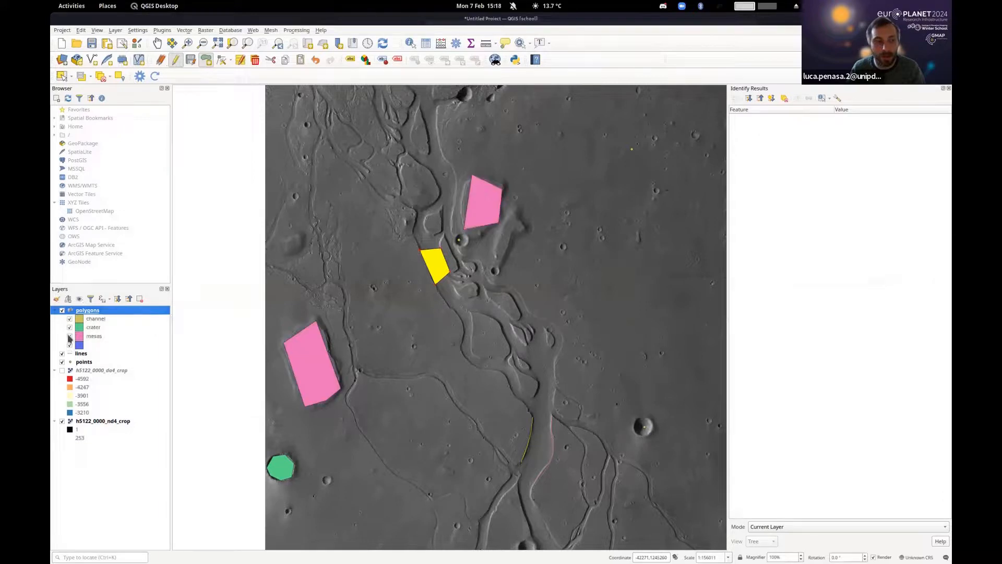
{"action": "left_click", "coordinate": [69, 337]}
{"action": "left_click", "coordinate": [70, 336]}
{"action": "left_click", "coordinate": [410, 42]}
{"action": "left_click", "coordinate": [380, 186]}
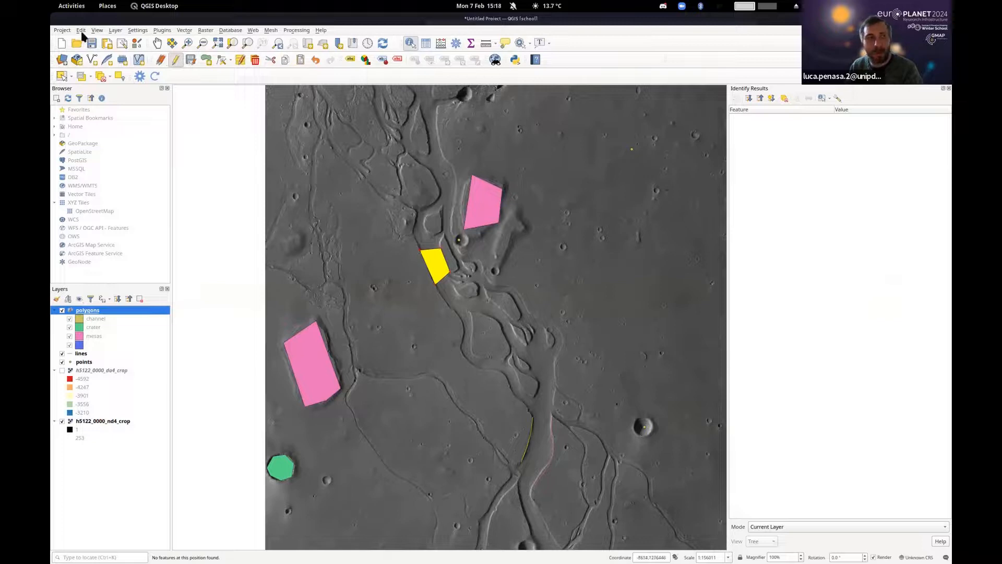
- Start saving the project under a new name and move the file dialog into full view, clear of the other windows
{"action": "left_click", "coordinate": [59, 31]}
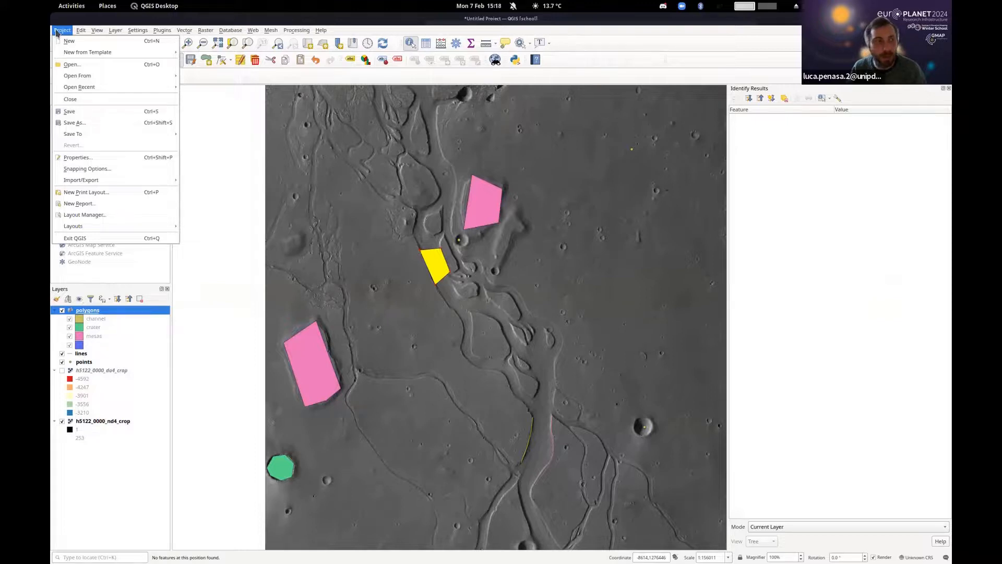
{"action": "left_click", "coordinate": [75, 123]}
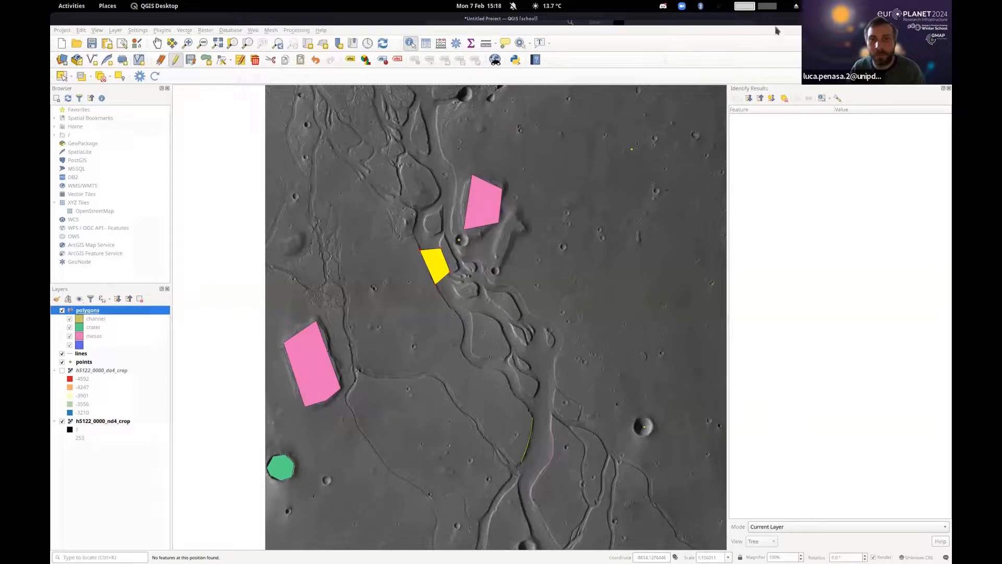
{"action": "left_click_drag", "start_coordinate": [647, 151], "coordinate": [621, 213]}
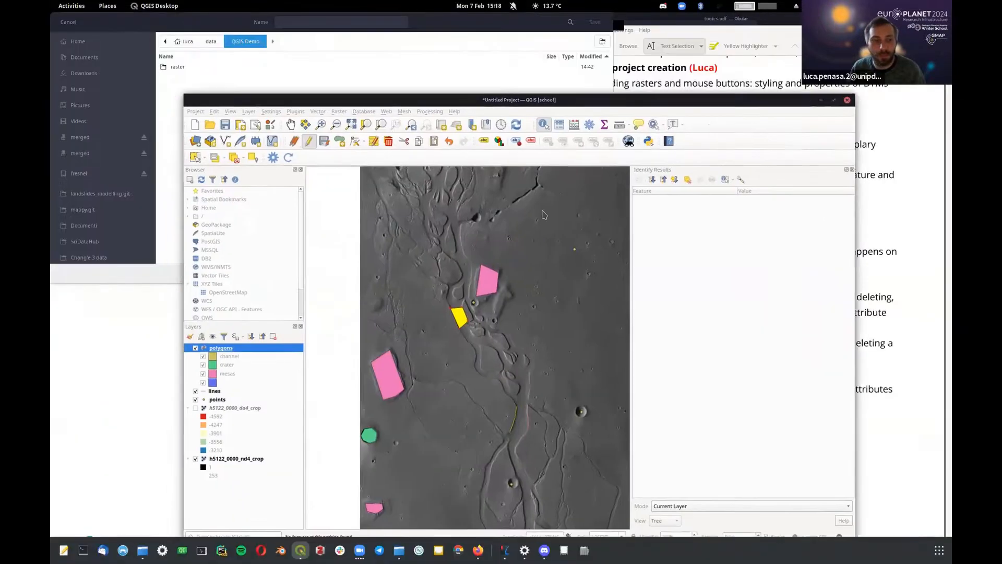
{"action": "left_click", "coordinate": [85, 311]}
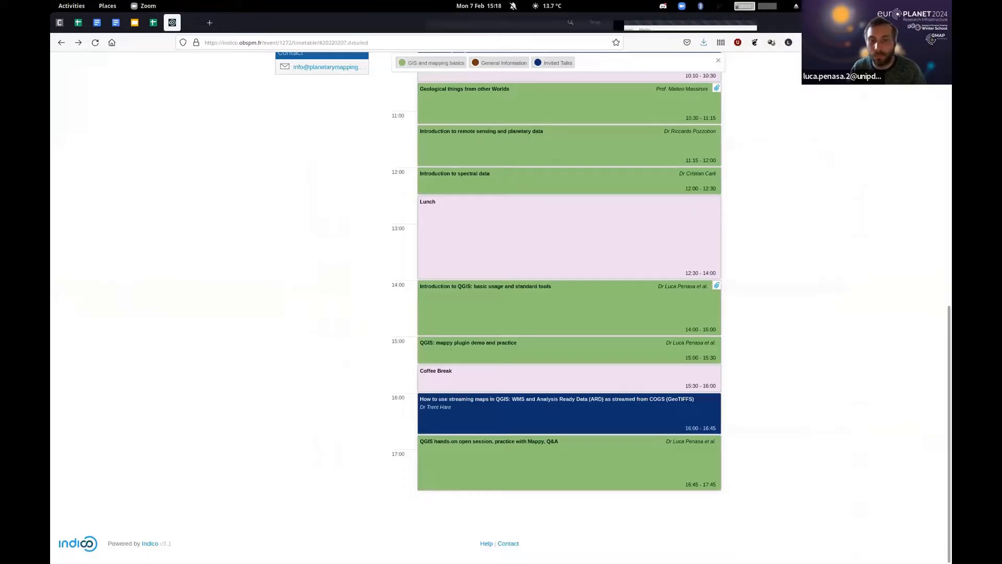
{"action": "left_click", "coordinate": [907, 22]}
{"action": "left_click", "coordinate": [524, 551]}
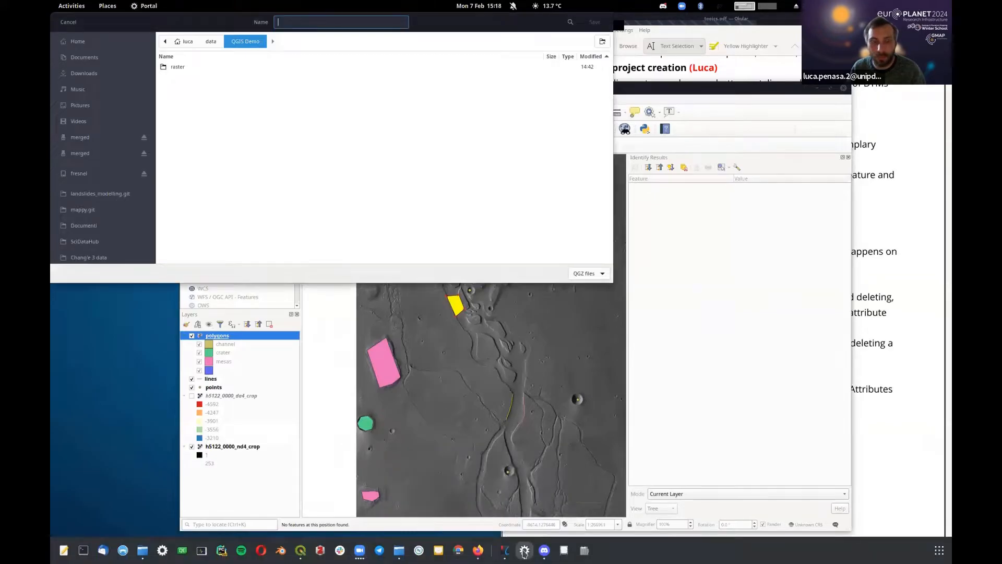
{"action": "left_click_drag", "start_coordinate": [459, 144], "coordinate": [916, 261]}
{"action": "left_click_drag", "start_coordinate": [554, 334], "coordinate": [389, 472]}
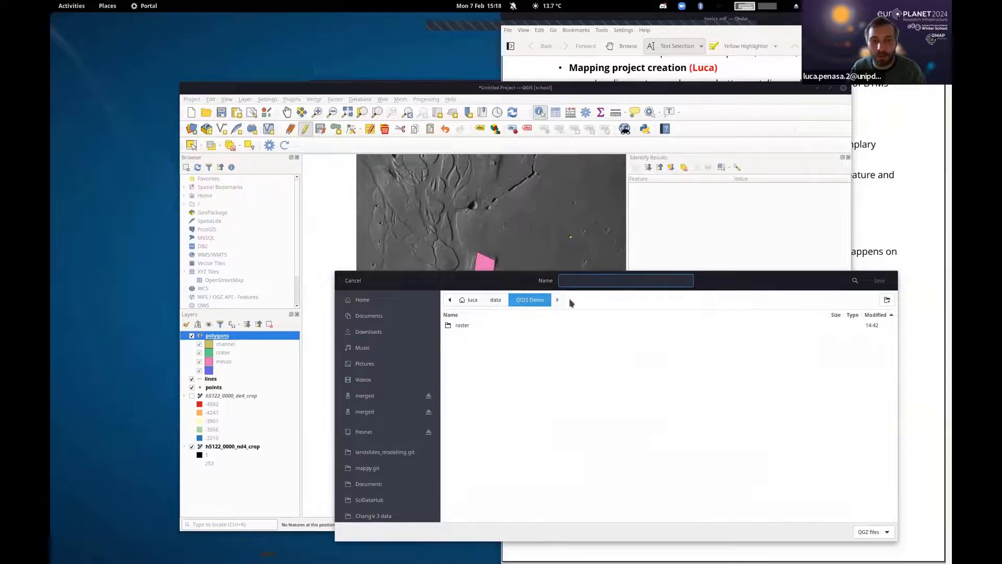
- Save the project as my_mapping_project in the QGIS Demo folder and maximize the QGIS window
{"action": "type", "text": "m"}
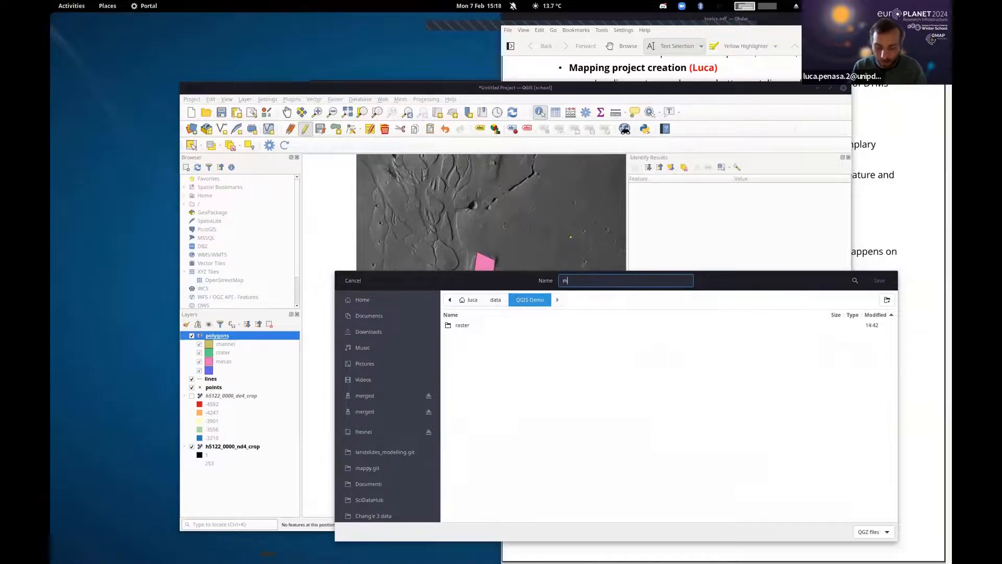
{"action": "type", "text": "y_"}
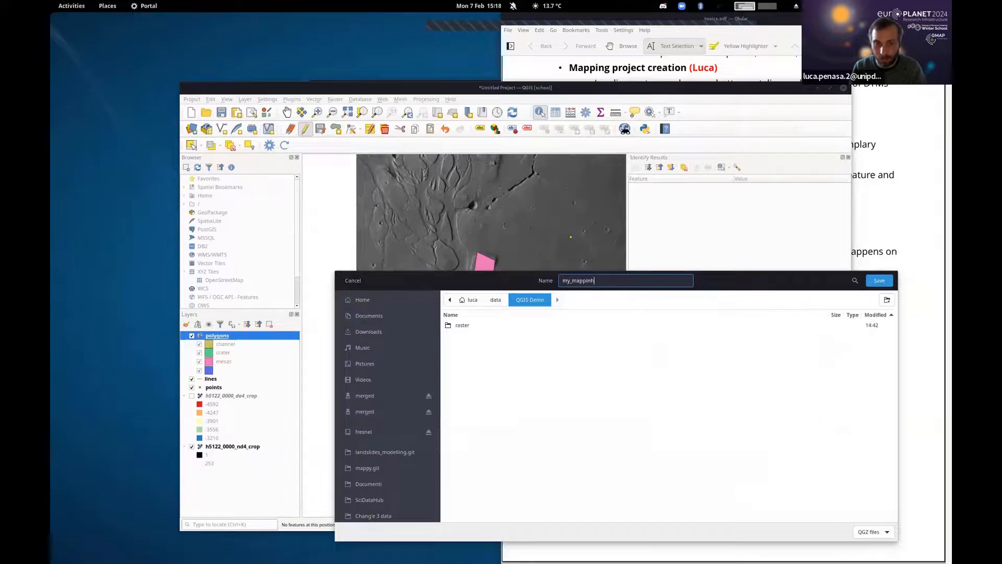
{"action": "type", "text": "mapping_project"}
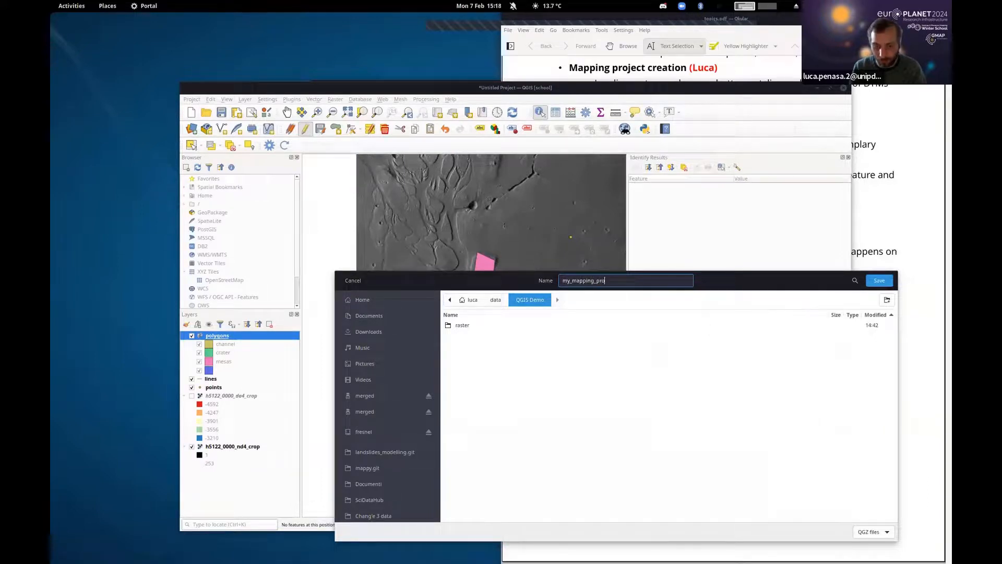
{"action": "left_click", "coordinate": [890, 281]}
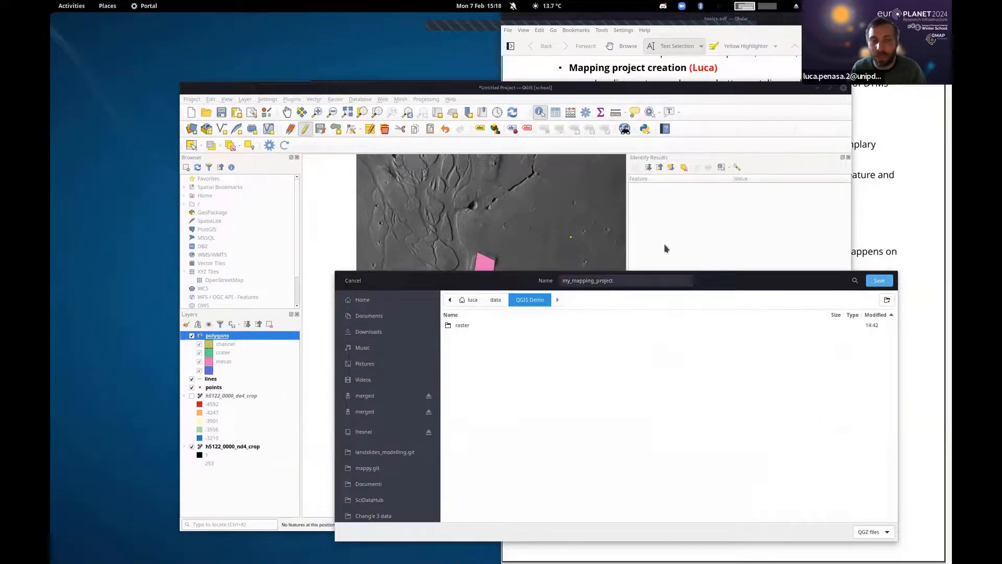
{"action": "double_click", "coordinate": [540, 89]}
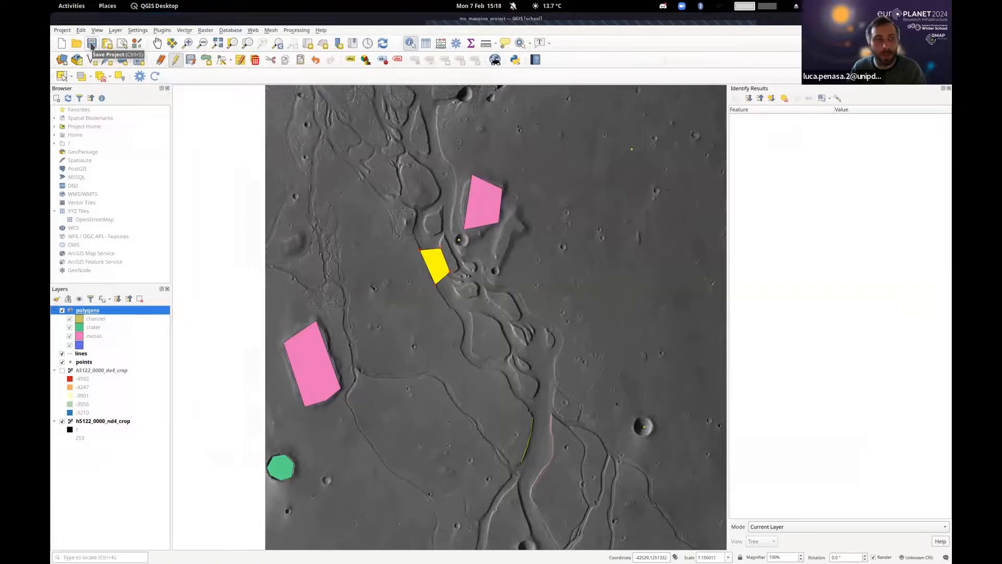
- Save the project again, then save the polygons layer's edits and turn off its editing mode
{"action": "key", "text": "ctrl+s"}
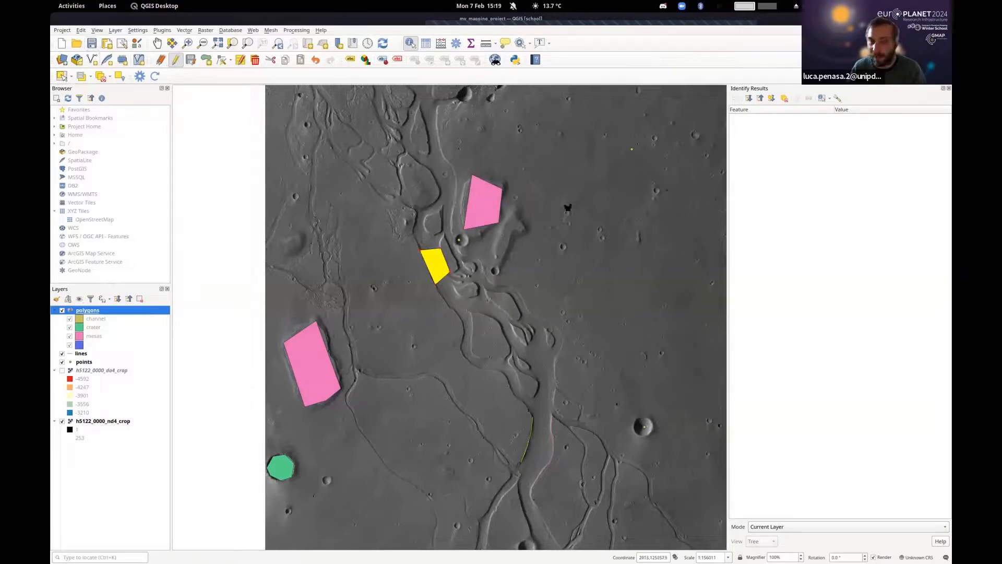
{"action": "left_click", "coordinate": [189, 63]}
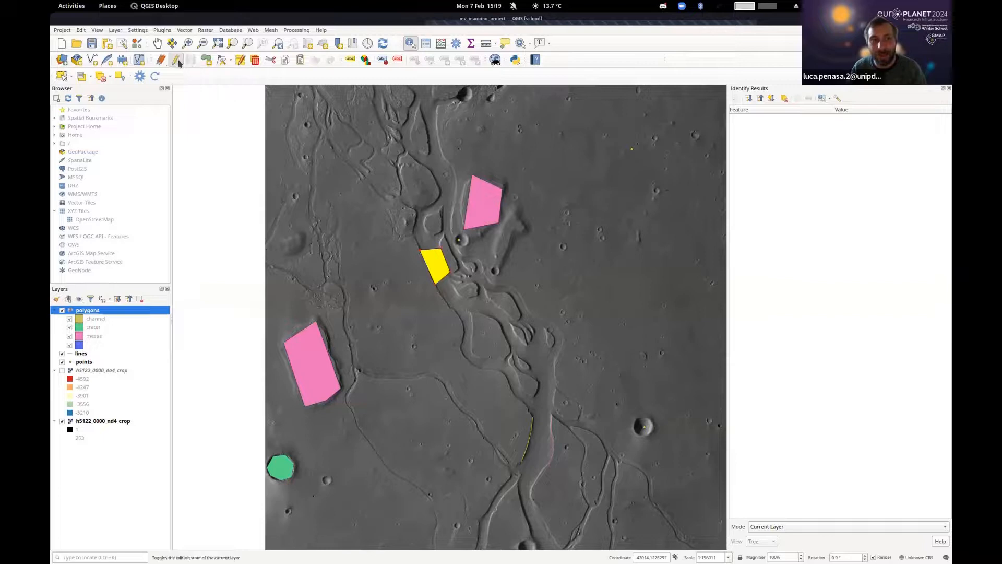
{"action": "left_click", "coordinate": [178, 61]}
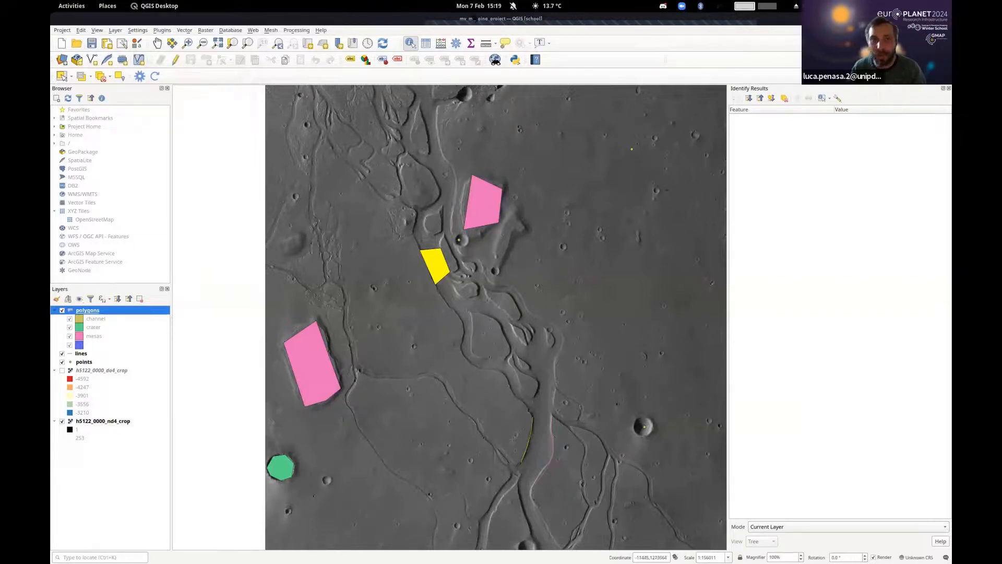
- Restore the QGIS window, switch to topics.pdf in Okular and select the bullet about saving as project and moving resources
{"action": "double_click", "coordinate": [480, 18]}
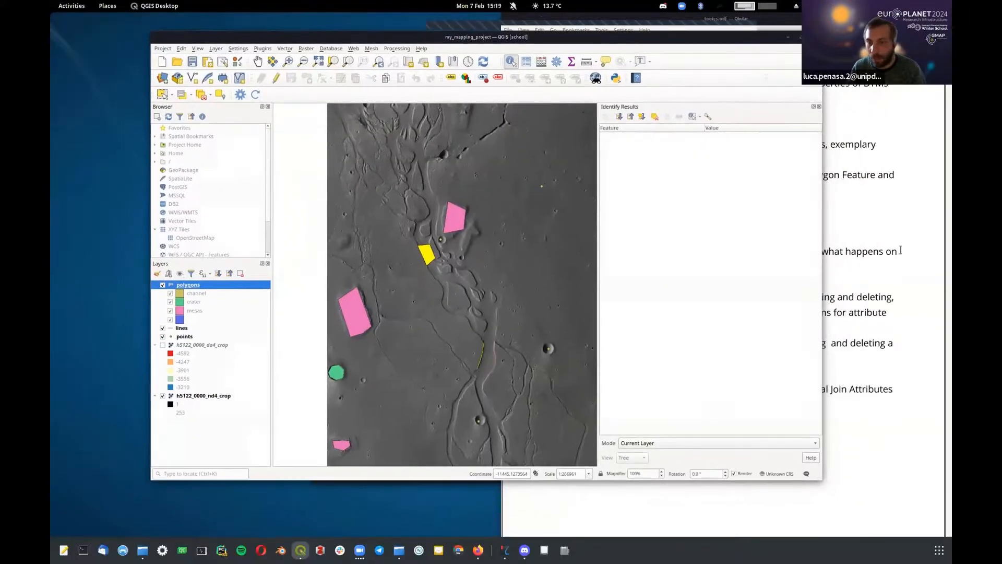
{"action": "left_click", "coordinate": [900, 251]}
{"action": "left_click_drag", "start_coordinate": [592, 251], "coordinate": [692, 276]}
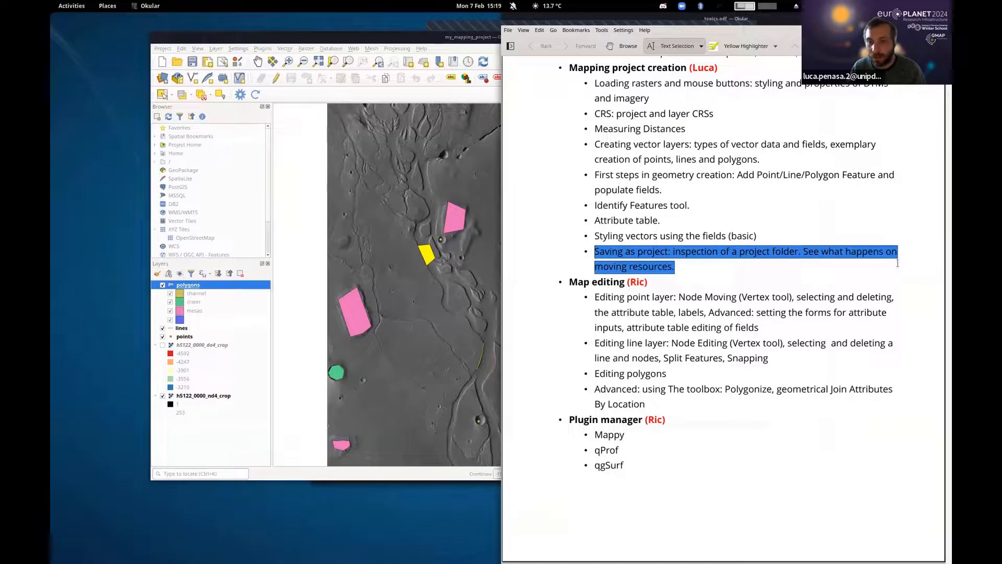
- Switch to the Dolphin file manager, select my_mapping_project.qgz in the QGIS Demo folder and reposition the window
{"action": "mouse_move", "coordinate": [282, 561]}
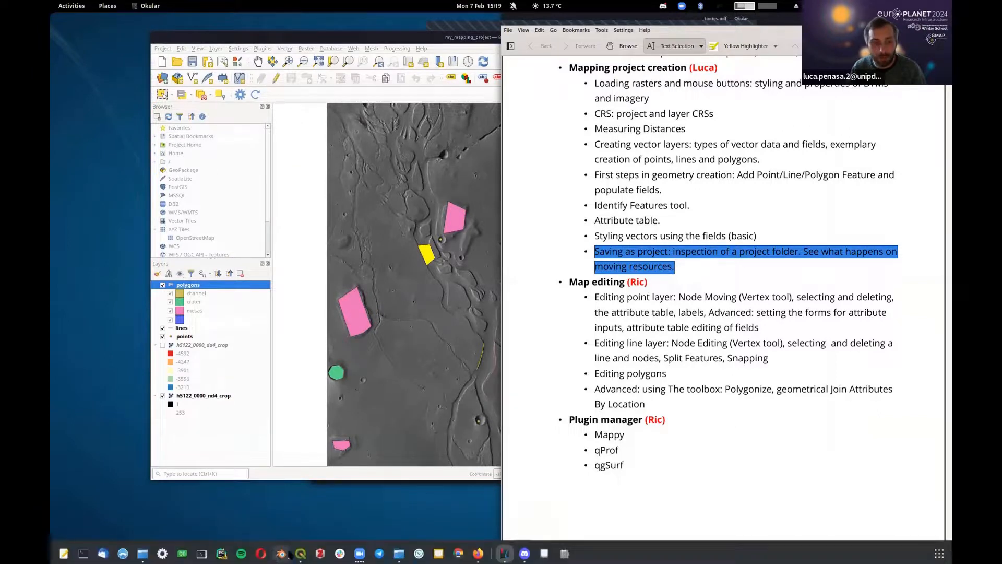
{"action": "left_click", "coordinate": [148, 555]}
{"action": "scroll", "coordinate": [720, 217], "scroll_direction": "up", "scroll_amount": 1}
{"action": "left_click", "coordinate": [641, 280]}
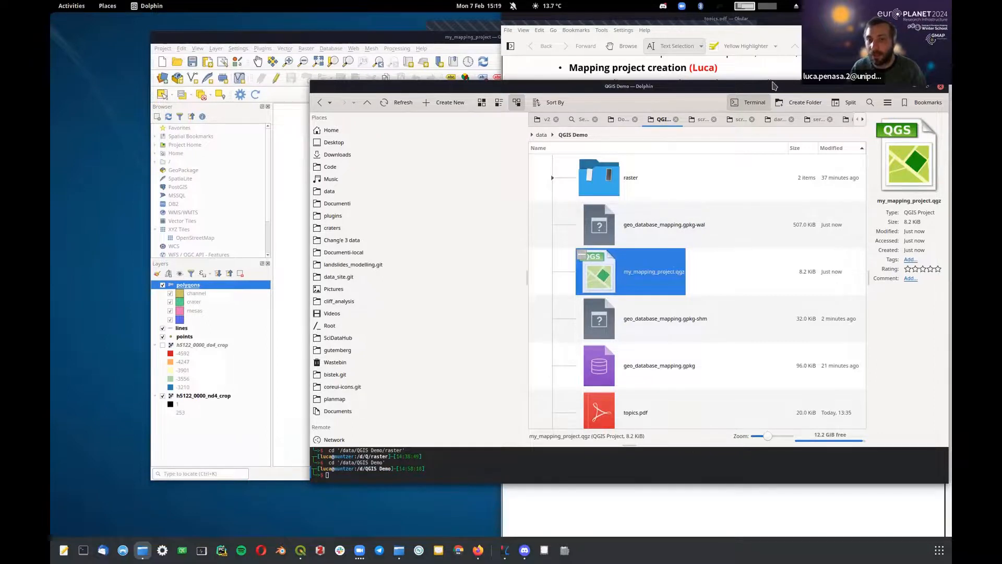
{"action": "left_click_drag", "start_coordinate": [780, 87], "coordinate": [630, 88]}
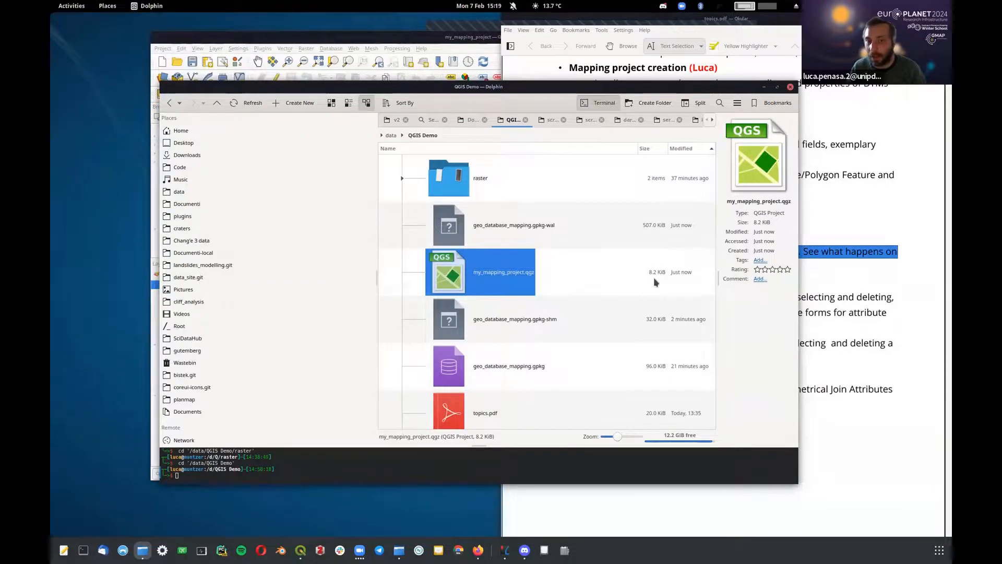
- Inspect the project folder's raster subfolder, the geo_database_mapping.gpkg file and the my_mapping_project.qgz file
{"action": "left_click", "coordinate": [402, 178]}
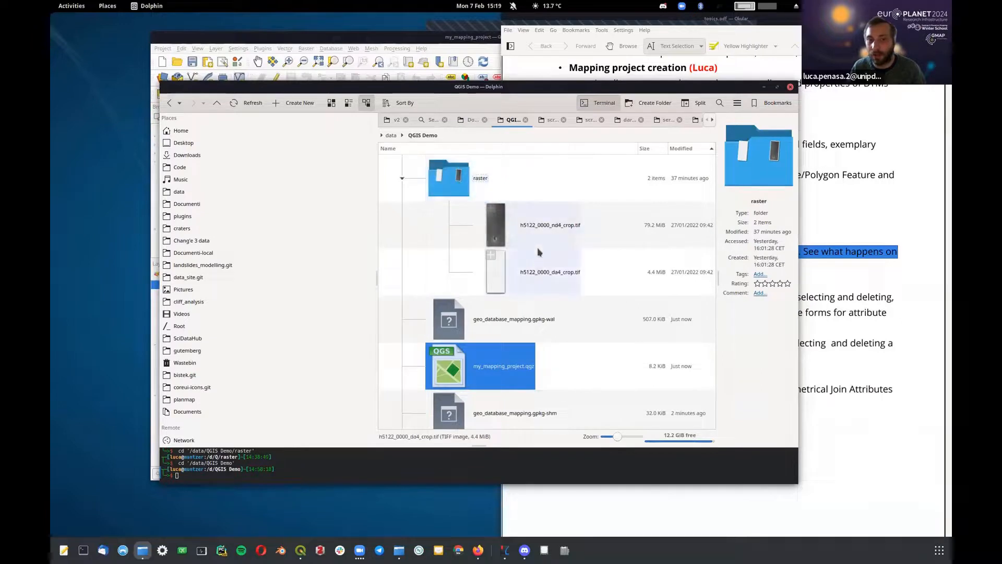
{"action": "scroll", "coordinate": [536, 268], "scroll_direction": "down", "scroll_amount": 3}
{"action": "scroll", "coordinate": [536, 268], "scroll_direction": "down", "scroll_amount": 1}
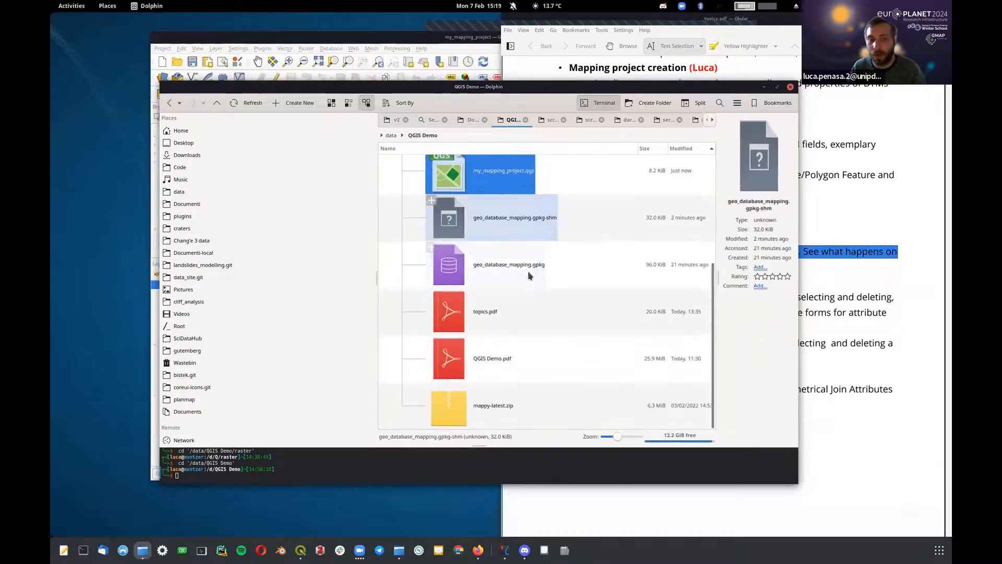
{"action": "left_click", "coordinate": [497, 272]}
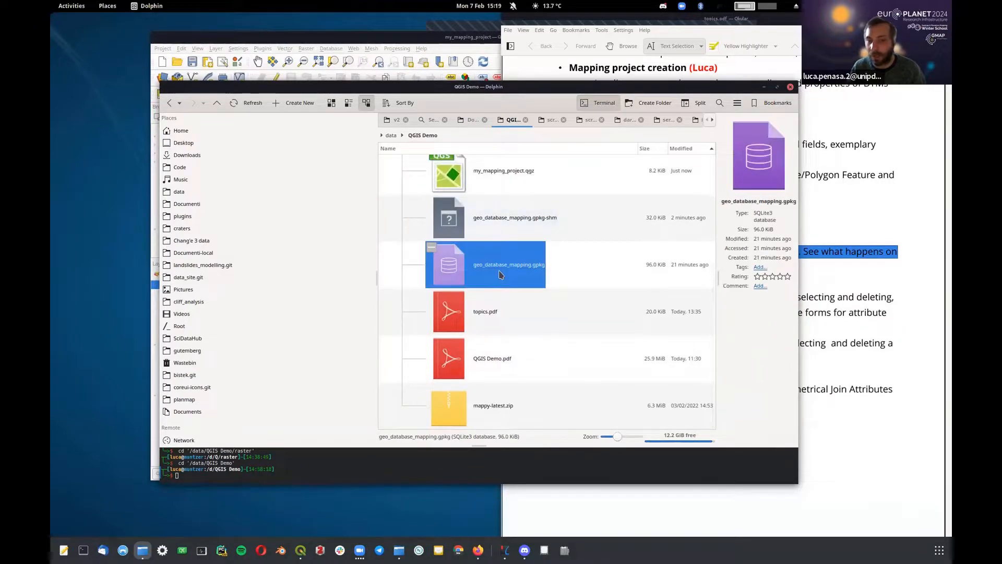
{"action": "scroll", "coordinate": [500, 276], "scroll_direction": "up", "scroll_amount": 4}
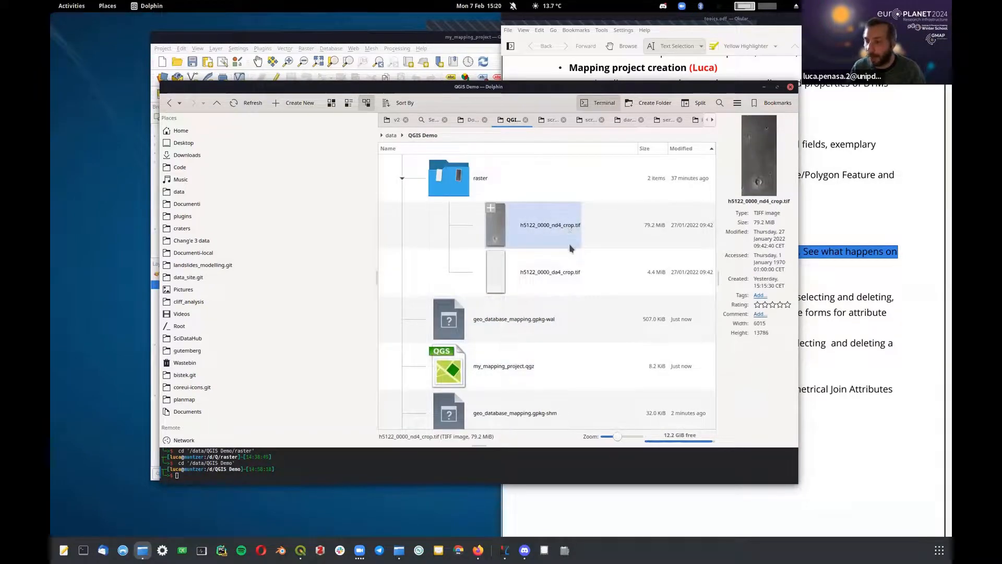
{"action": "left_click", "coordinate": [402, 178]}
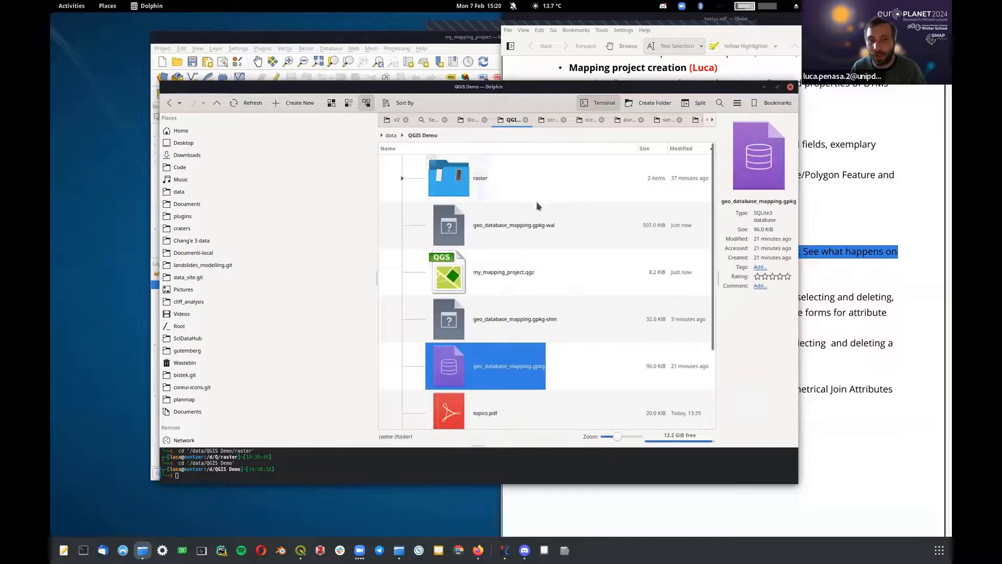
{"action": "left_click", "coordinate": [523, 278]}
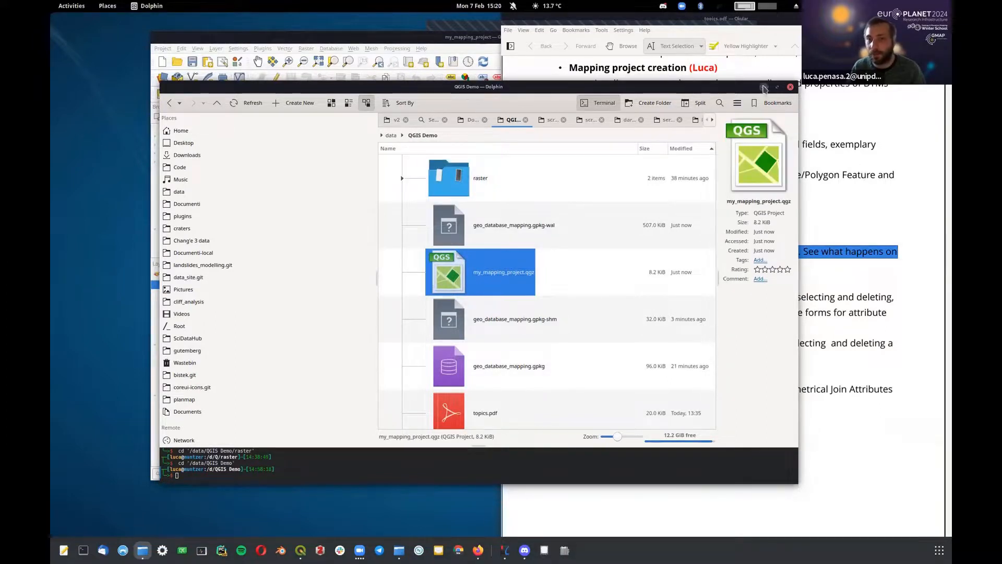
- Put away the file manager and QGIS windows, switch to topics.pdf in Okular and review its Map editing and Plugin manager topics
{"action": "key", "text": "ctrl+q"}
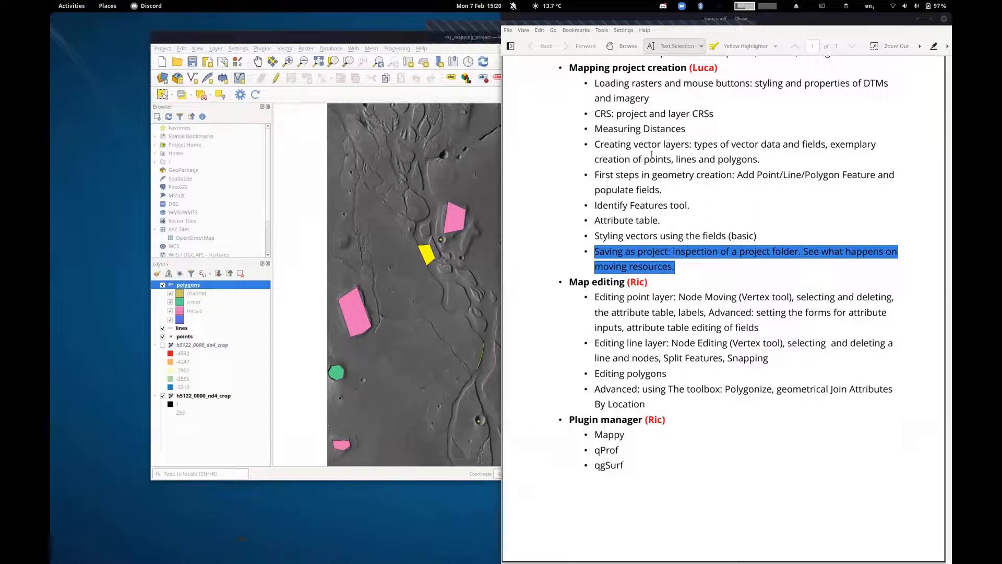
{"action": "left_click", "coordinate": [477, 39]}
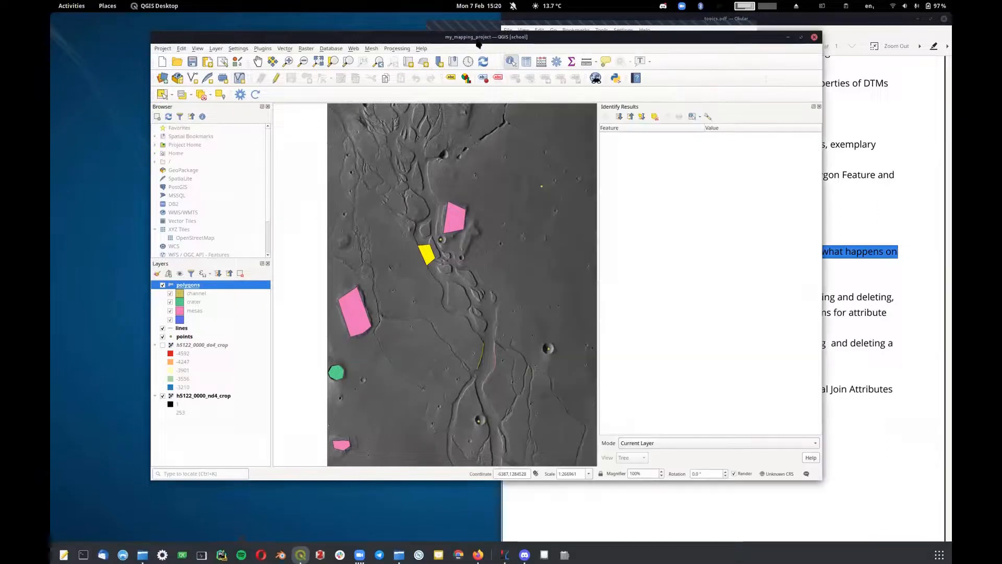
{"action": "left_click", "coordinate": [360, 550]}
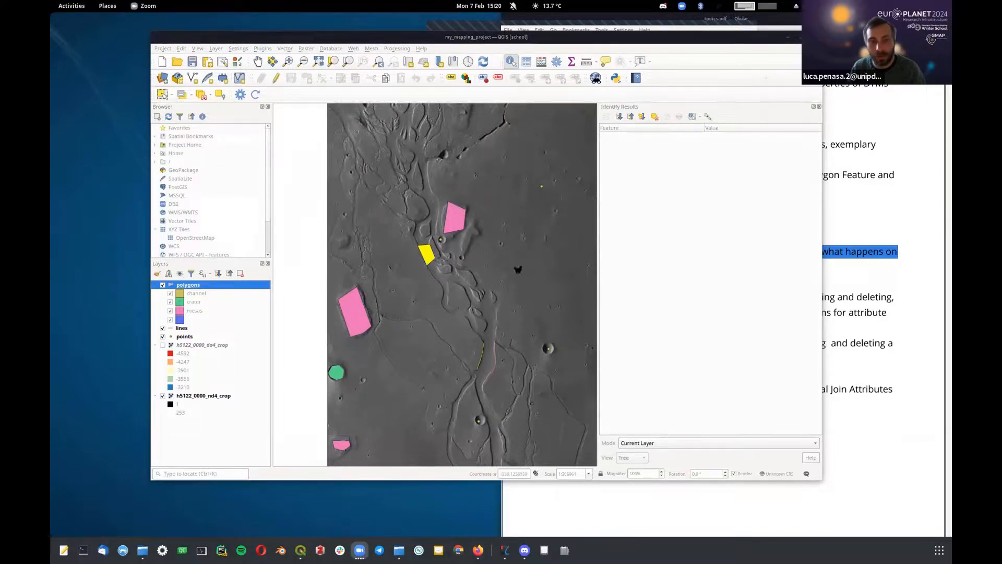
{"action": "left_click", "coordinate": [789, 37]}
{"action": "left_click_drag", "start_coordinate": [731, 19], "coordinate": [604, 94]}
{"action": "scroll", "coordinate": [477, 268], "scroll_direction": "down", "scroll_amount": 2}
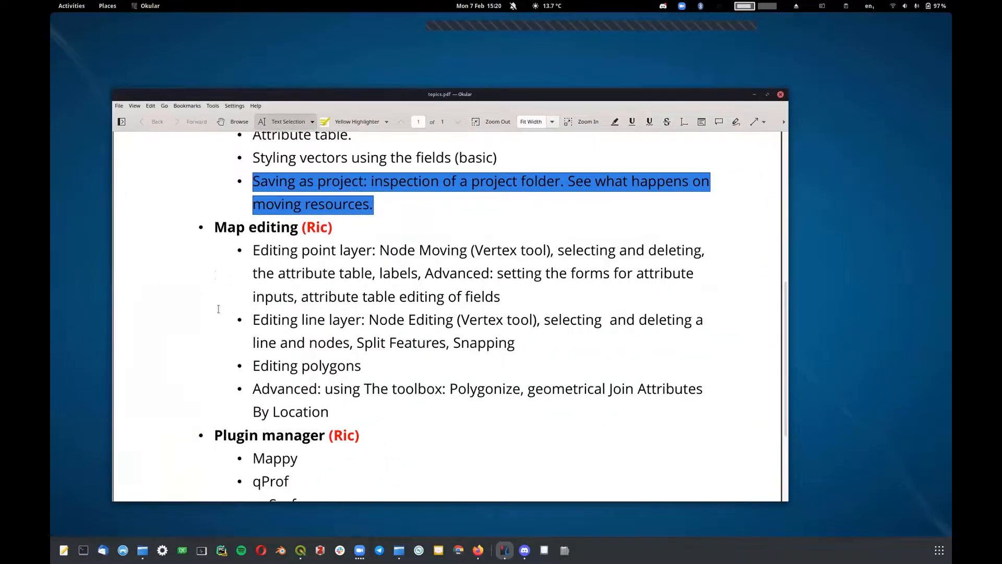
{"action": "scroll", "coordinate": [218, 308], "scroll_direction": "down", "scroll_amount": 2}
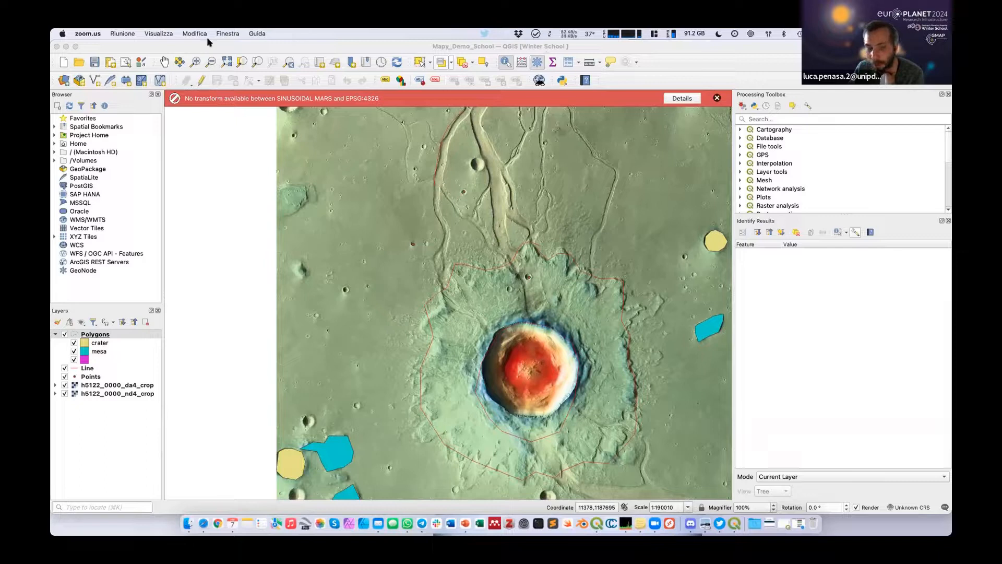
- Switch back to the QGIS map, dismiss the coordinate transform error and look over the area around the large crater
{"action": "left_click", "coordinate": [585, 378]}
{"action": "left_click_drag", "start_coordinate": [586, 377], "coordinate": [518, 317]}
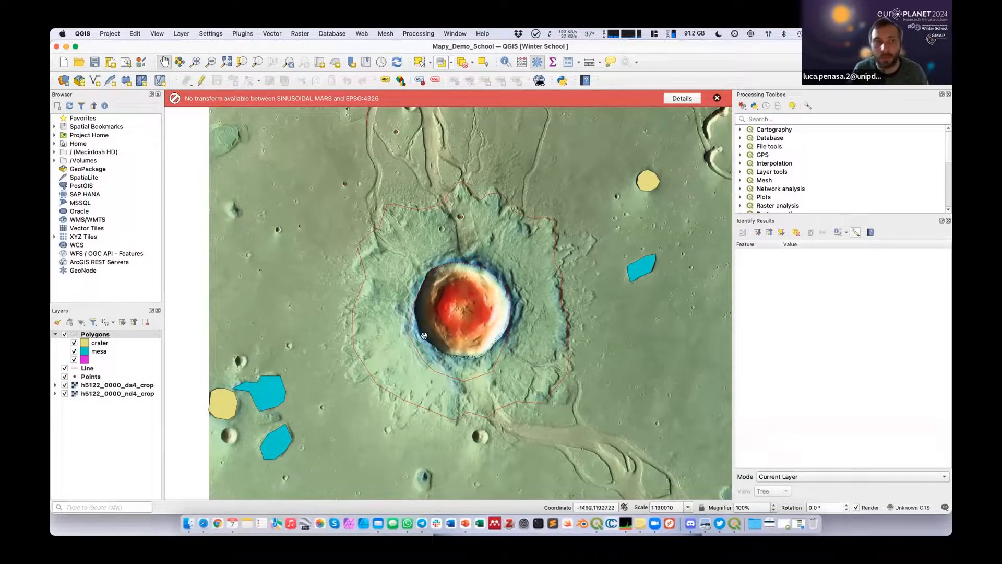
{"action": "left_click_drag", "start_coordinate": [383, 289], "coordinate": [361, 293]}
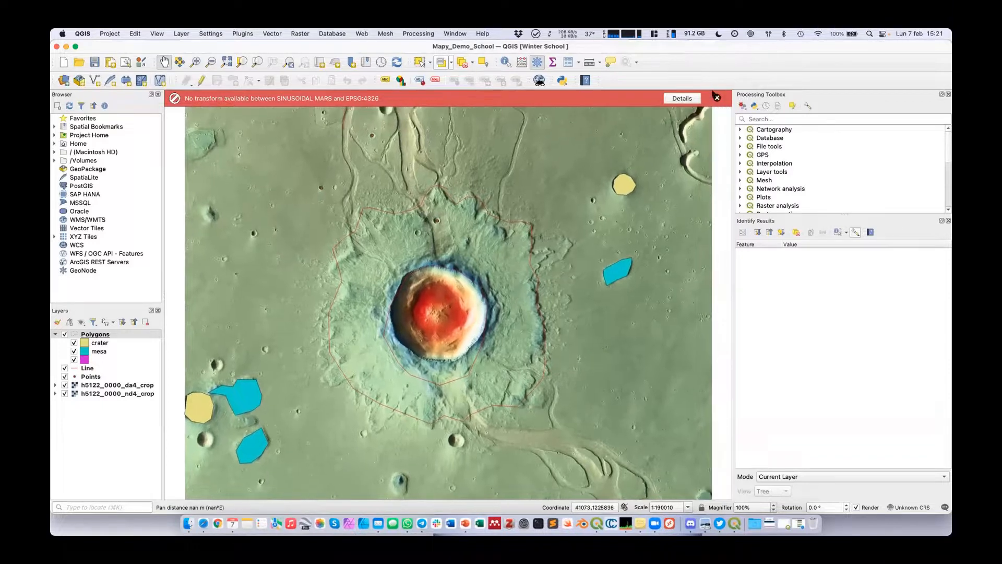
{"action": "left_click", "coordinate": [717, 98]}
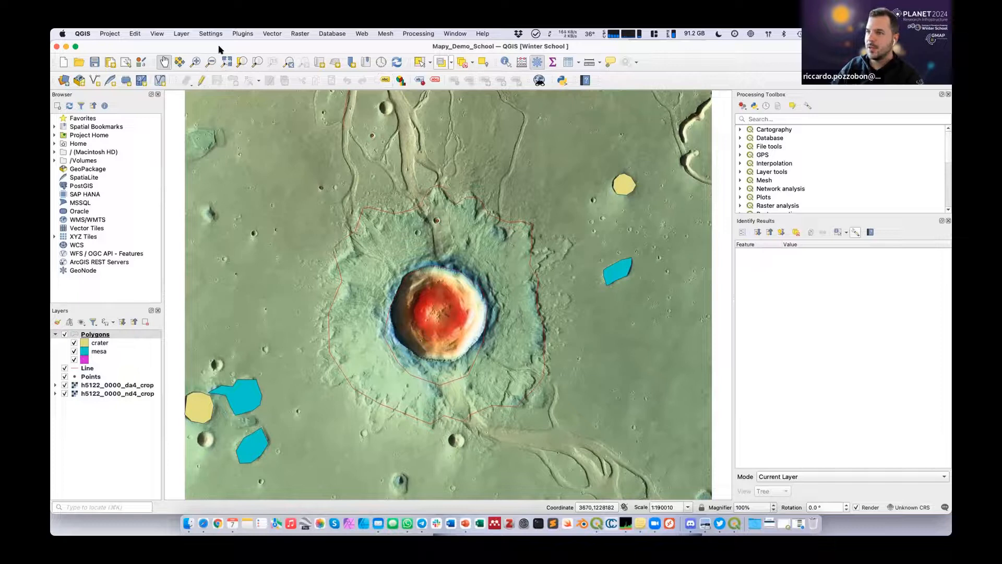
{"action": "left_click_drag", "start_coordinate": [487, 314], "coordinate": [470, 345]}
{"action": "left_click_drag", "start_coordinate": [306, 378], "coordinate": [329, 312]}
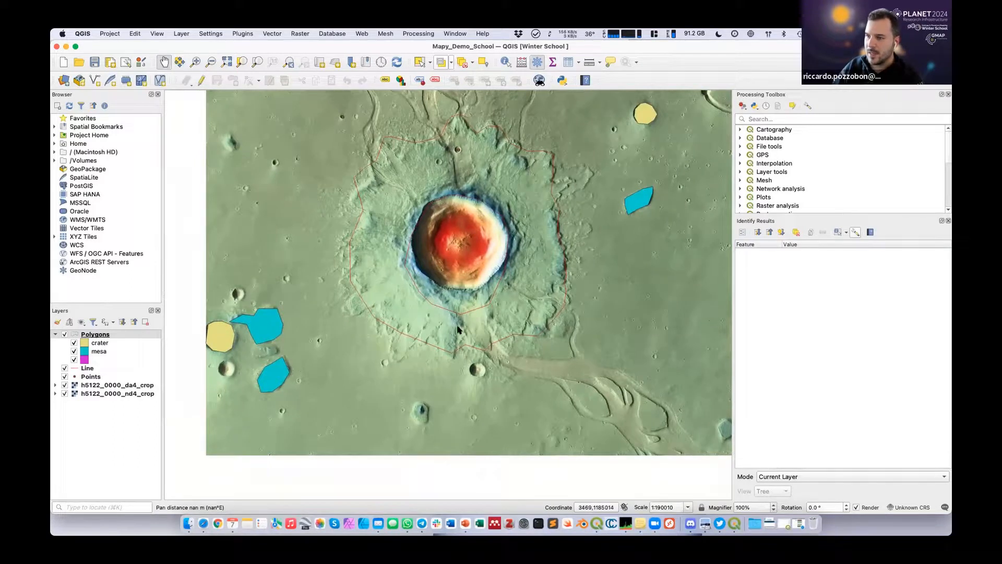
{"action": "left_click_drag", "start_coordinate": [298, 342], "coordinate": [292, 352]}
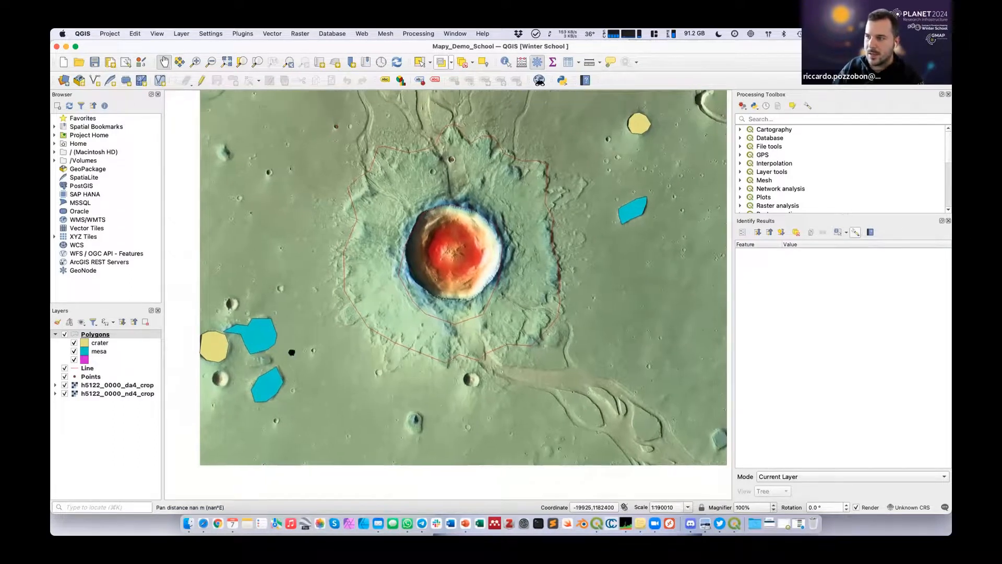
{"action": "left_click_drag", "start_coordinate": [382, 225], "coordinate": [360, 359]}
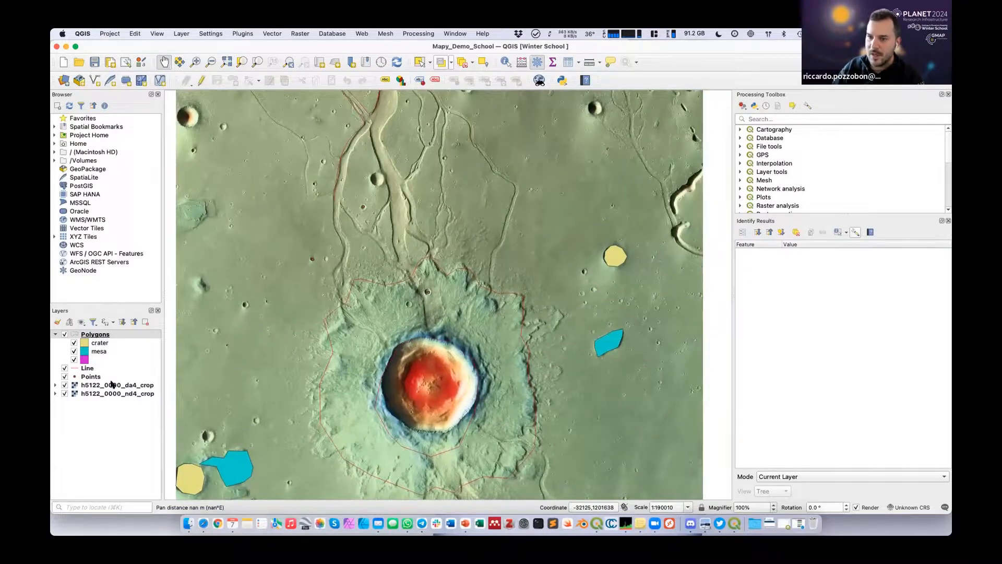
- Style the Points layer with Categorized symbology on the crater_type field, classifying its values and applying the result
{"action": "left_click", "coordinate": [95, 377]}
{"action": "double_click", "coordinate": [94, 378]}
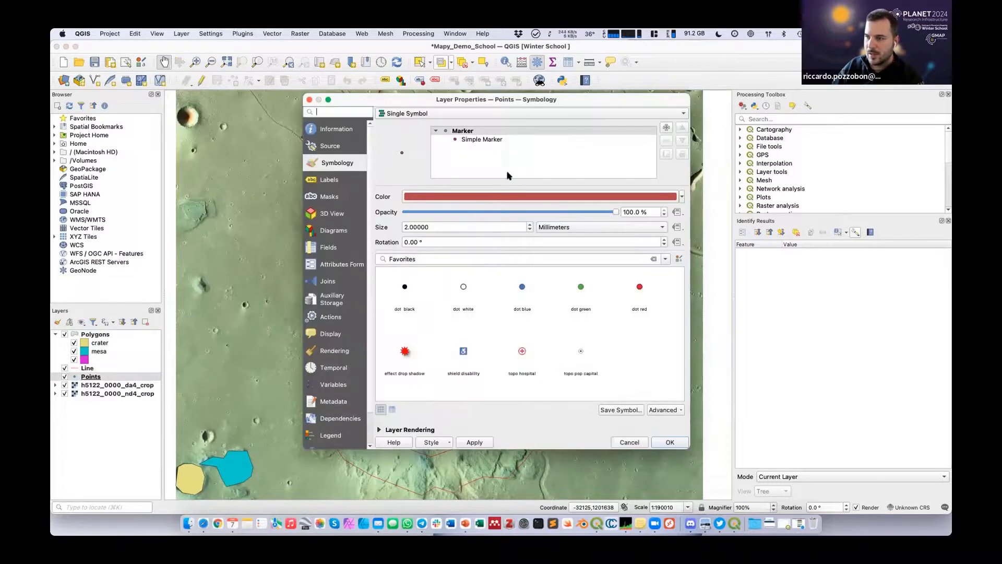
{"action": "left_click", "coordinate": [434, 113]}
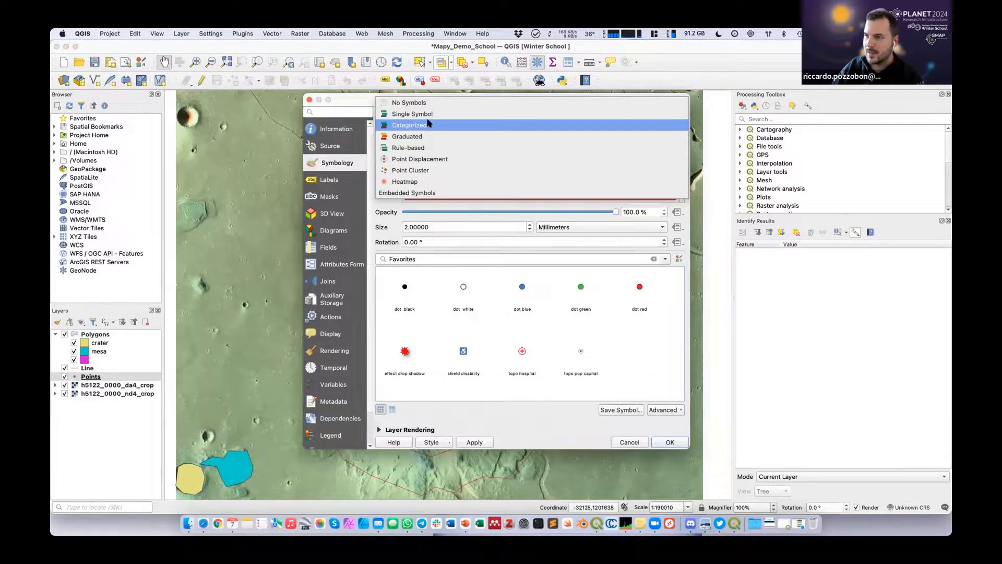
{"action": "left_click", "coordinate": [439, 128]}
{"action": "left_click", "coordinate": [670, 128]}
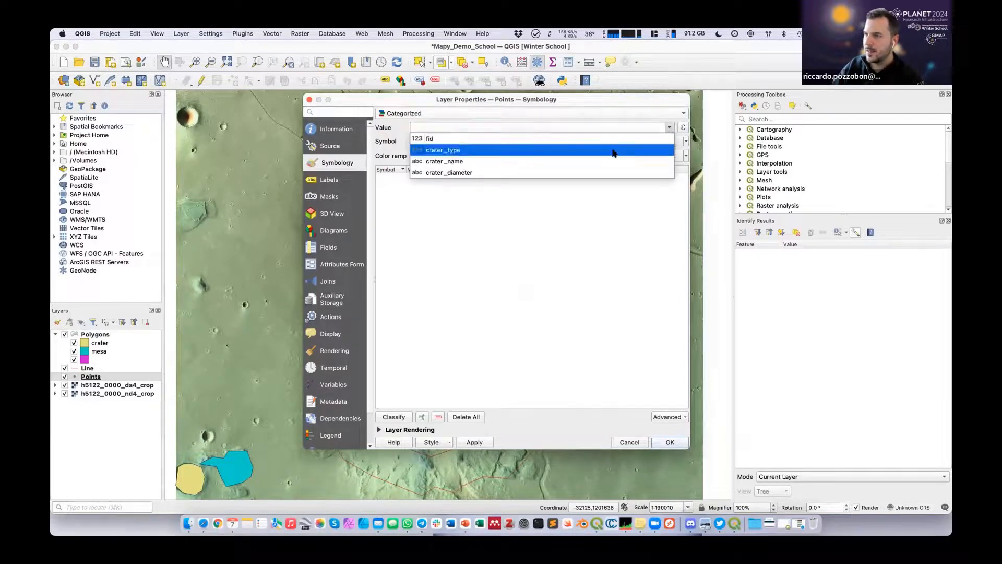
{"action": "left_click", "coordinate": [614, 150]}
{"action": "left_click", "coordinate": [394, 416]}
{"action": "left_click", "coordinate": [475, 443]}
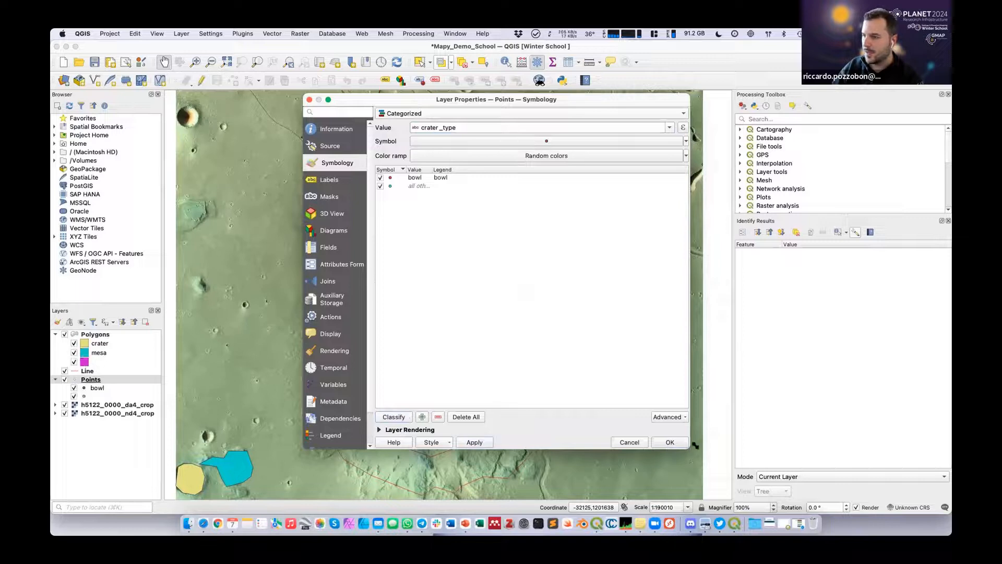
{"action": "left_click", "coordinate": [670, 442]}
- Turn on editing for the Points layer and add a point northwest of the large crater with crater_type bowl and crater_name crater4
{"action": "left_click_drag", "start_coordinate": [487, 343], "coordinate": [489, 300]}
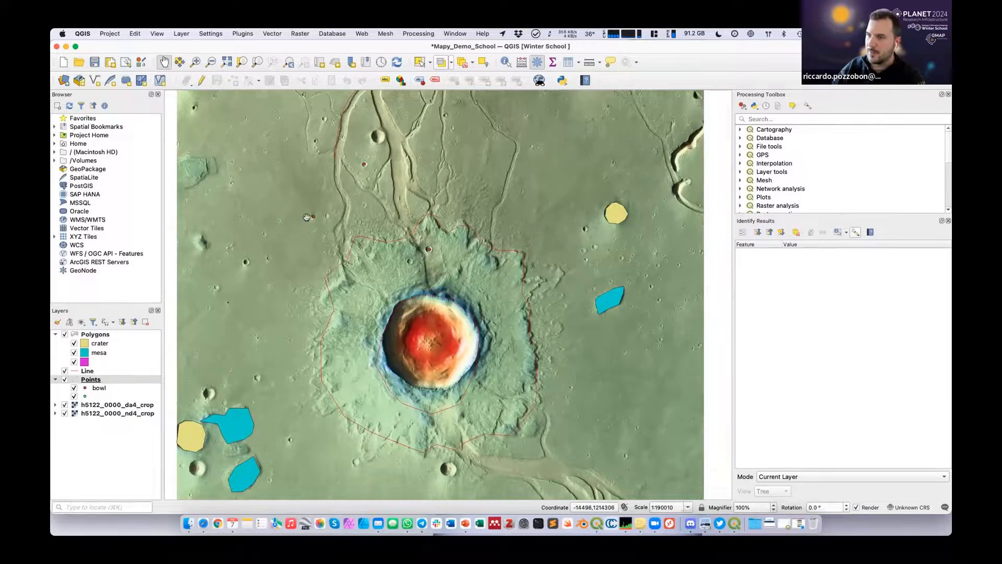
{"action": "scroll", "coordinate": [306, 218], "scroll_direction": "up", "scroll_amount": 1}
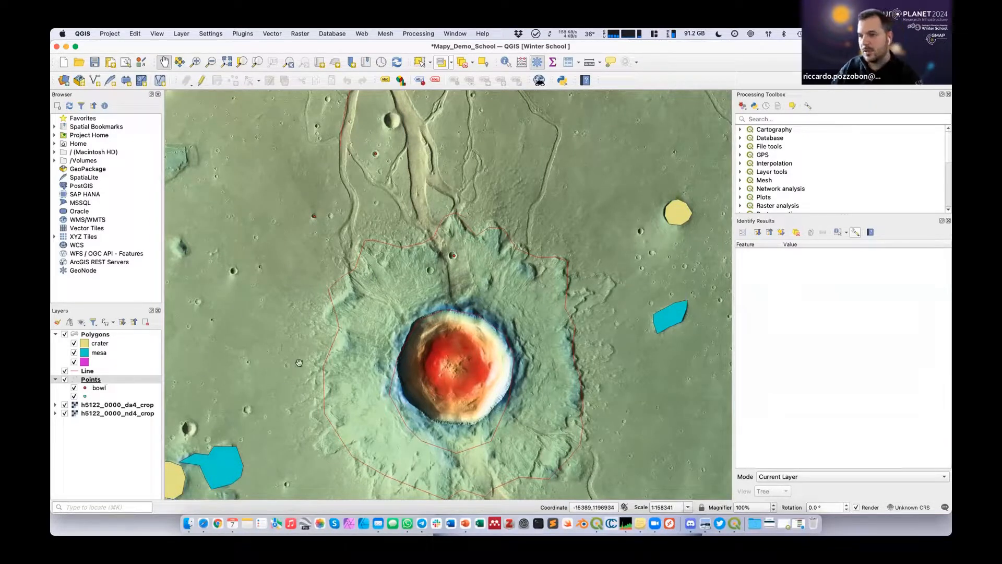
{"action": "left_click", "coordinate": [92, 379]}
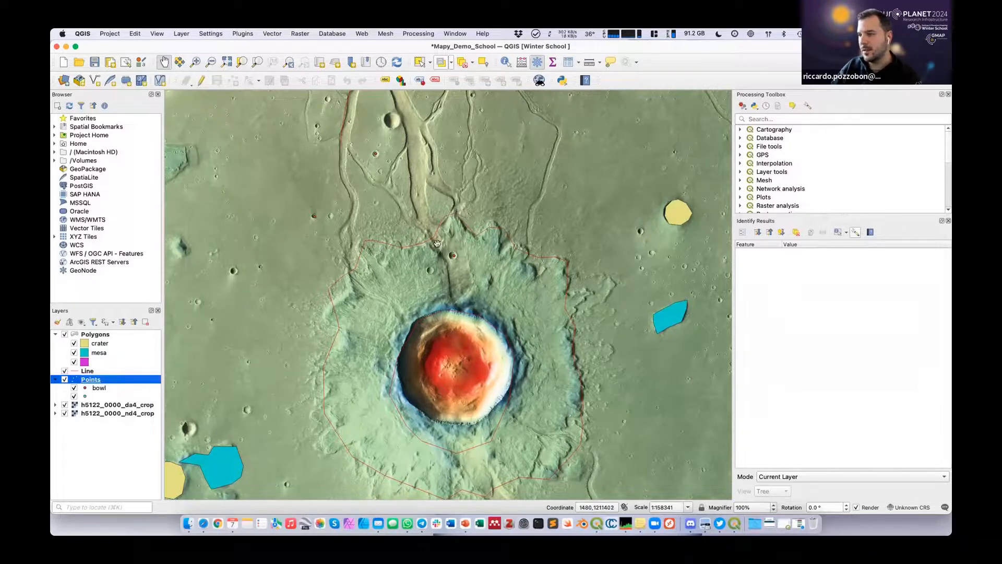
{"action": "left_click", "coordinate": [203, 81]}
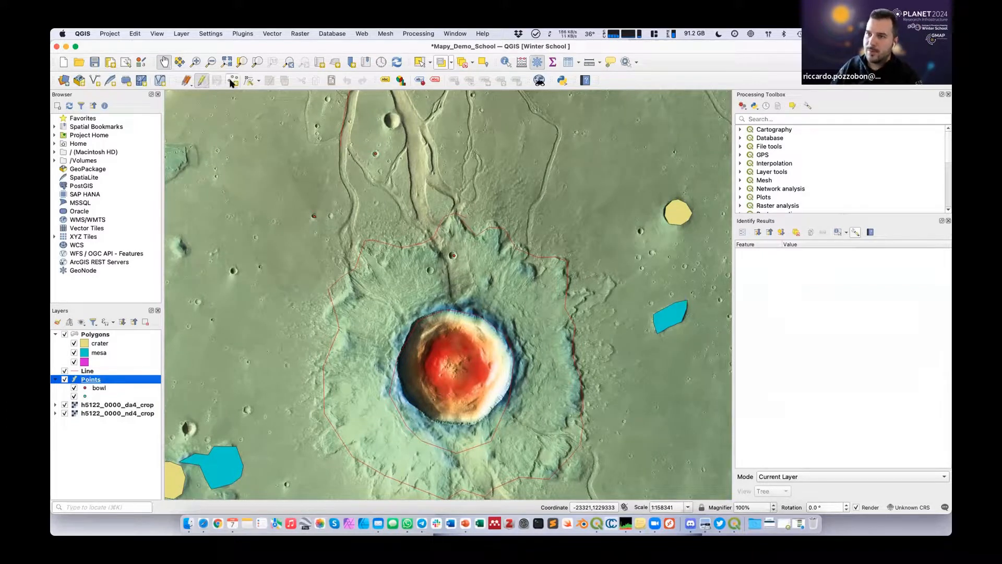
{"action": "left_click", "coordinate": [233, 81]}
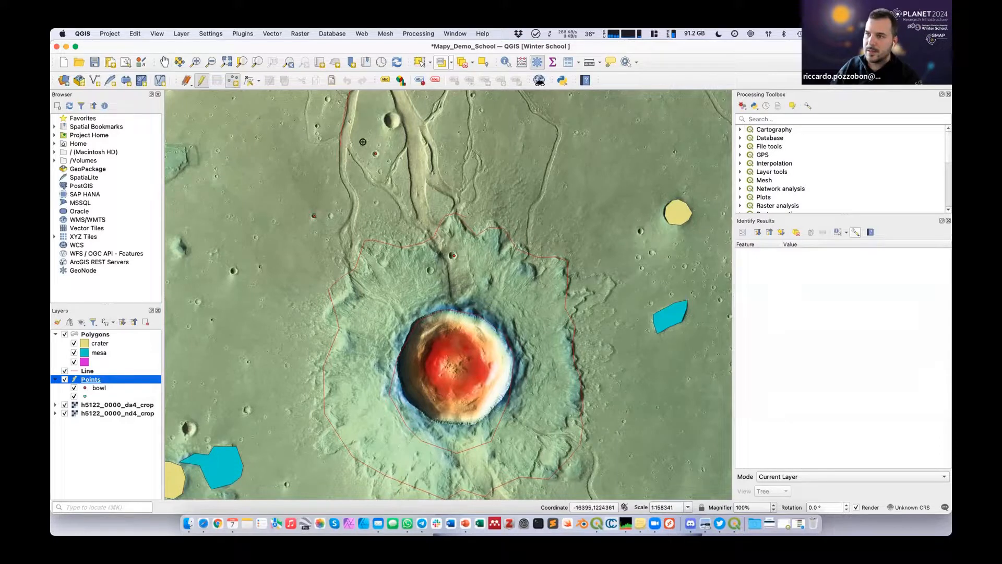
{"action": "left_click", "coordinate": [314, 127]}
{"action": "left_click", "coordinate": [469, 249]}
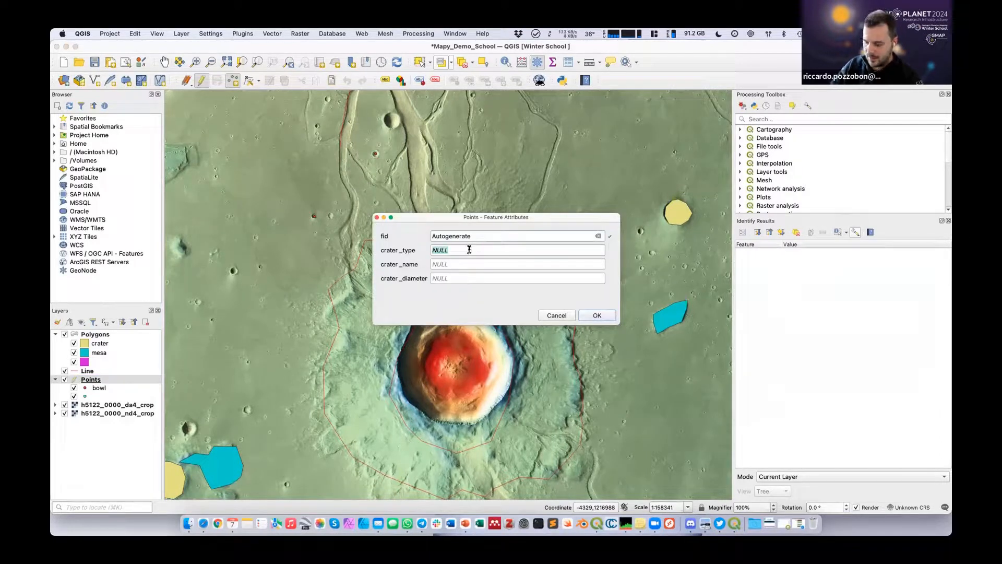
{"action": "type", "text": "bowl"}
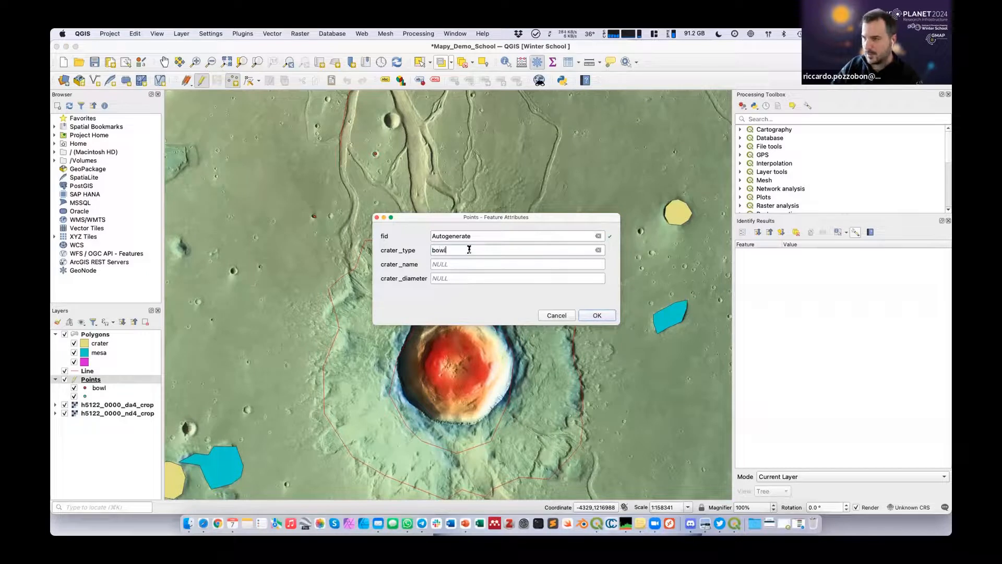
{"action": "left_click", "coordinate": [460, 264]}
{"action": "type", "text": "crater4"}
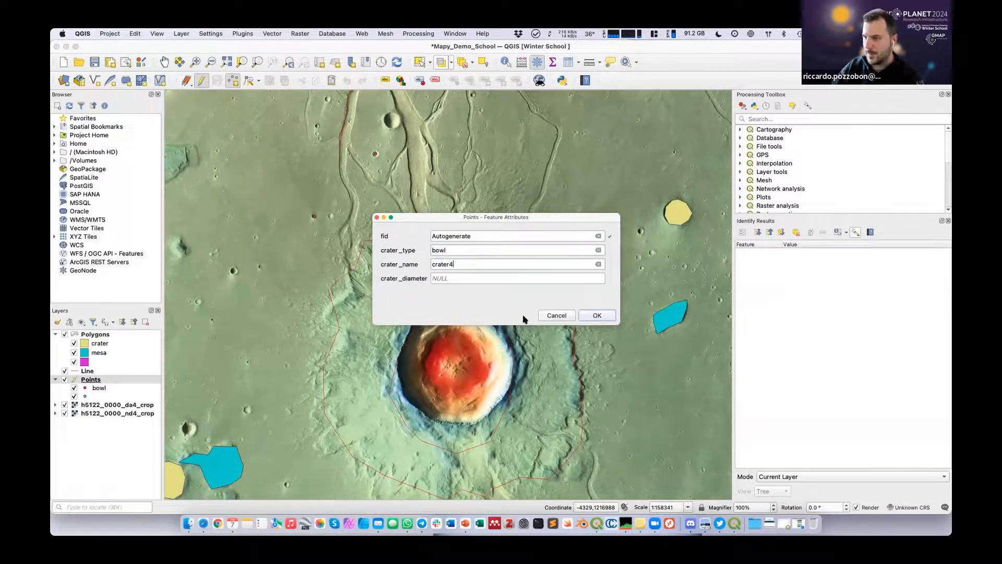
{"action": "left_click", "coordinate": [597, 316]}
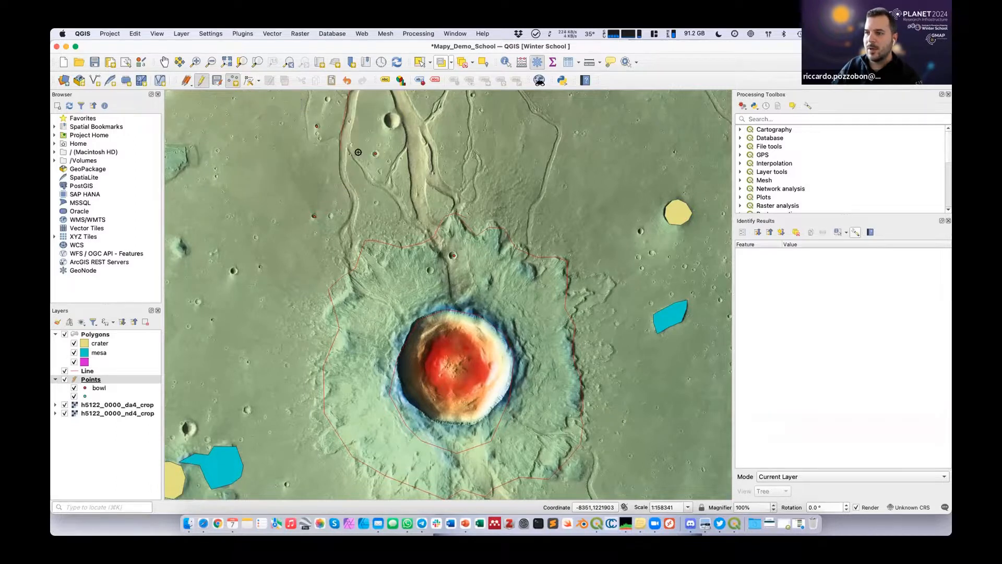
- Use the Vertex tool to shift the point in the small crater between the channels southward, and put a point back on that crater
{"action": "scroll", "coordinate": [357, 152], "scroll_direction": "up", "scroll_amount": 2}
{"action": "scroll", "coordinate": [357, 152], "scroll_direction": "up", "scroll_amount": 1}
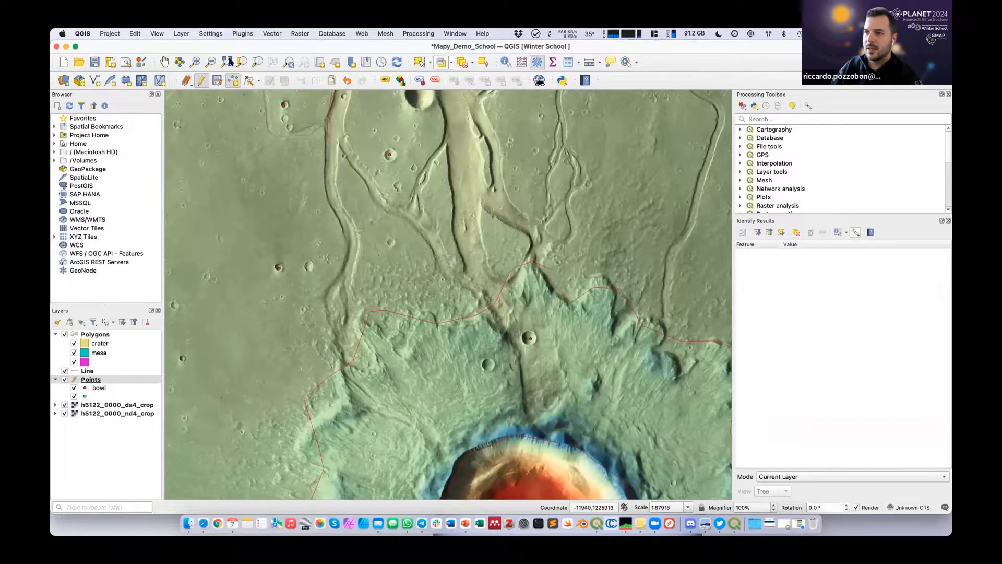
{"action": "left_click", "coordinate": [247, 82]}
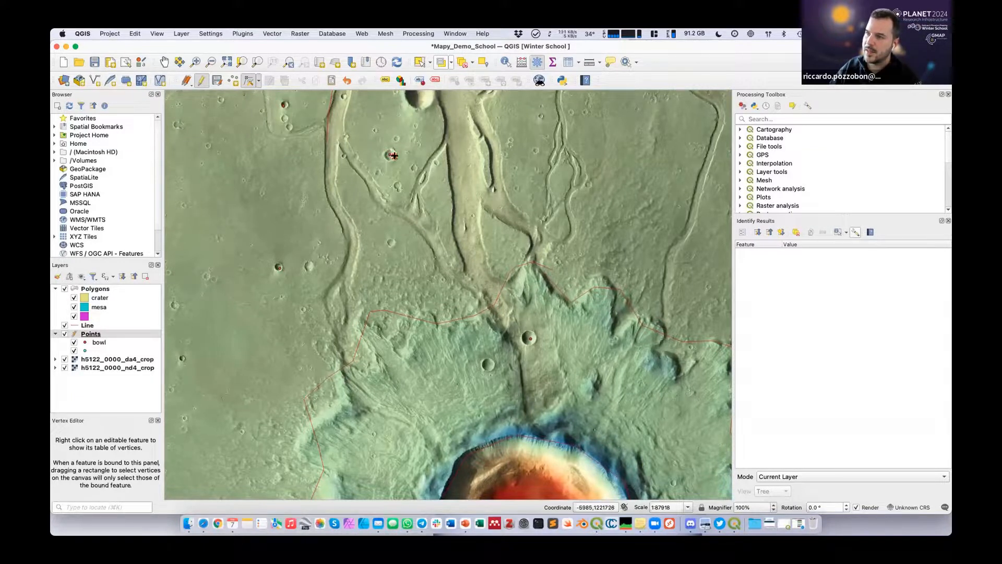
{"action": "left_click", "coordinate": [398, 156]}
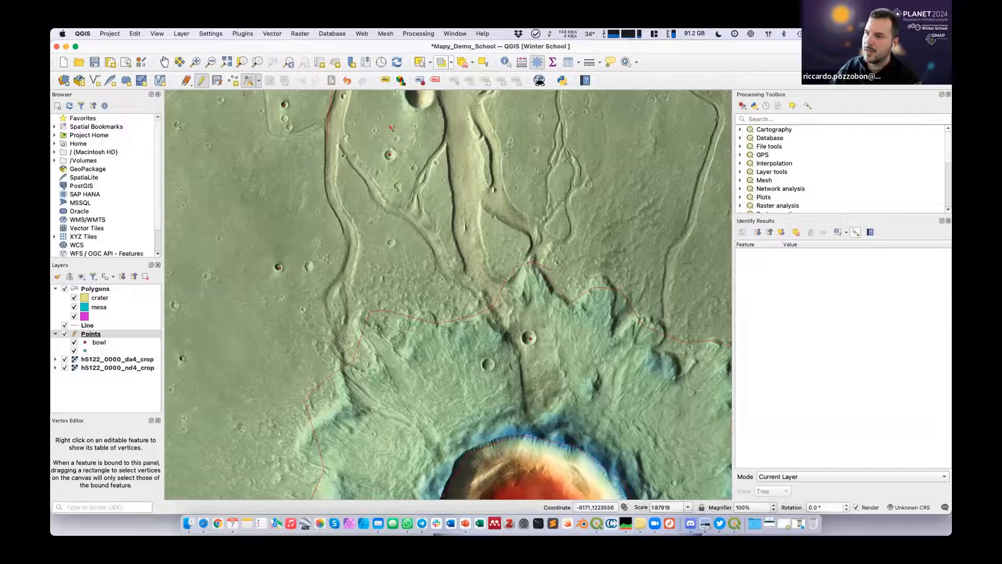
{"action": "left_click", "coordinate": [397, 186]}
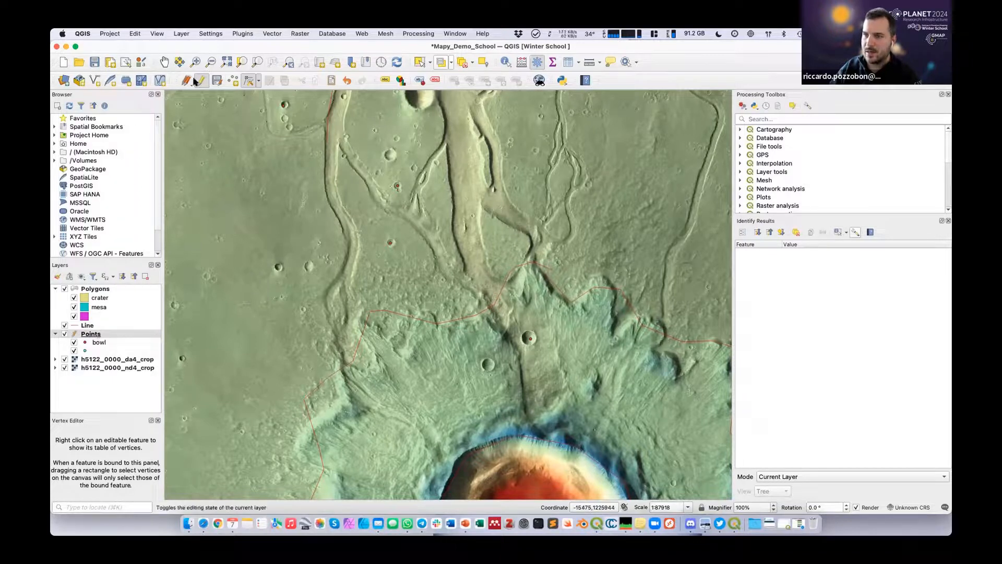
{"action": "left_click", "coordinate": [282, 105]}
{"action": "left_click", "coordinate": [390, 155]}
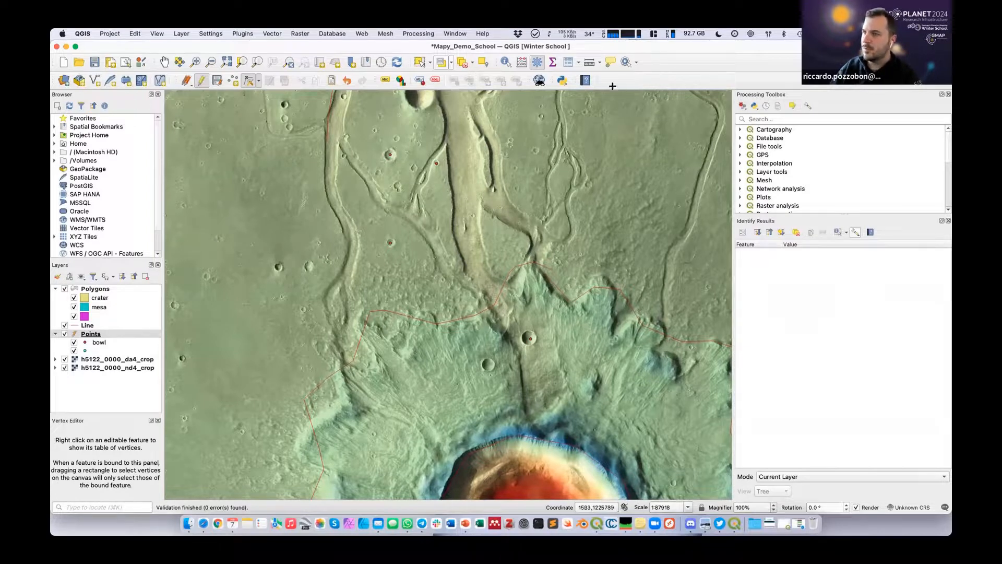
- Display the Advanced Digitizing Toolbar
{"action": "left_click", "coordinate": [258, 83]}
{"action": "left_click", "coordinate": [261, 82]}
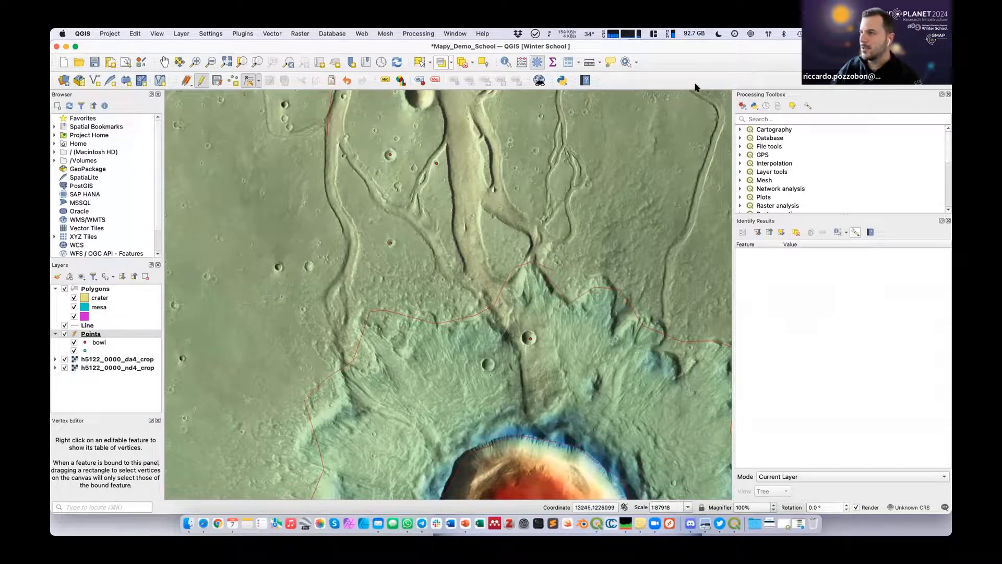
{"action": "right_click", "coordinate": [656, 80]}
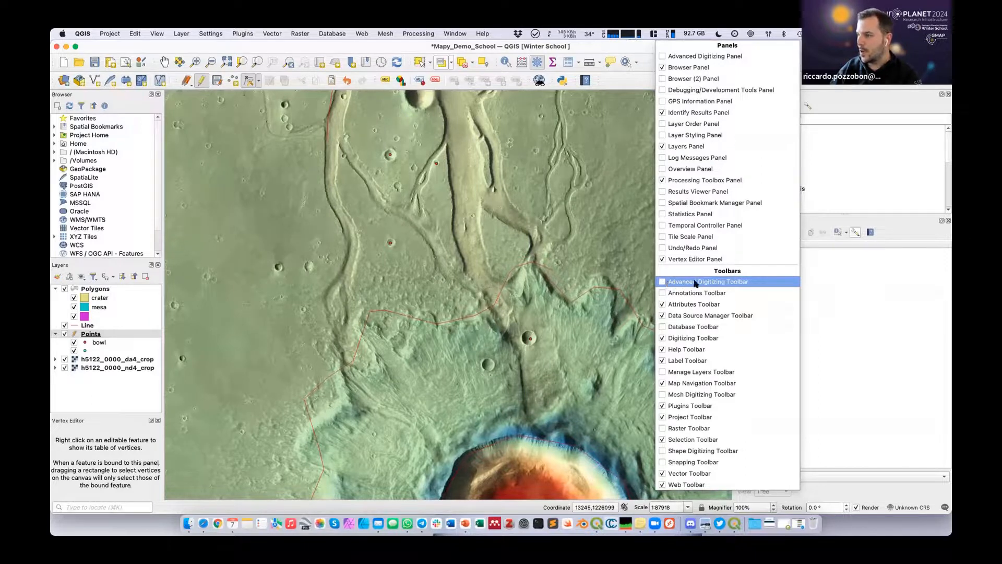
{"action": "left_click", "coordinate": [661, 283]}
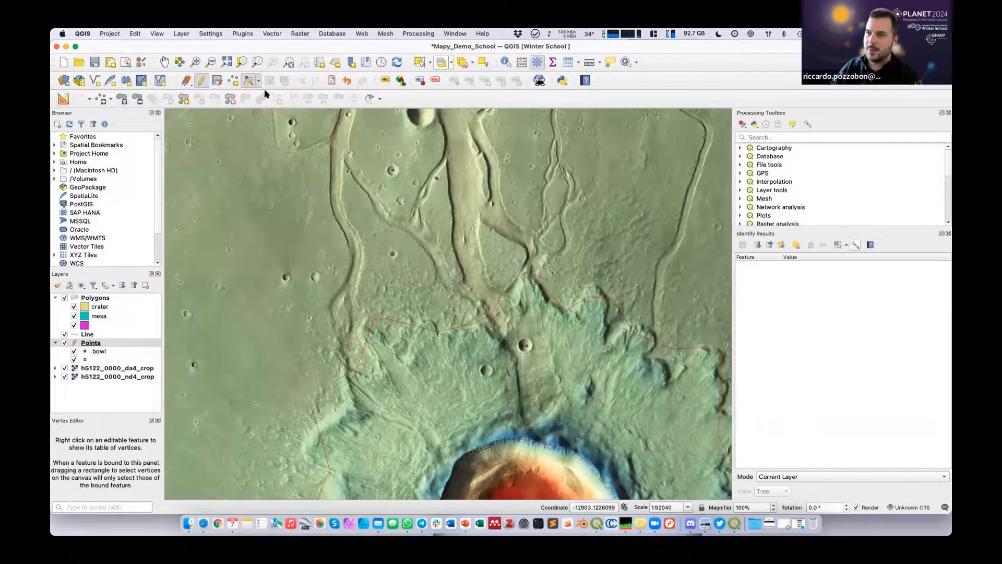
- Use Move Feature(s) to relocate the point in the small crater between the channels a short distance northeast
{"action": "left_click", "coordinate": [202, 81]}
{"action": "left_click", "coordinate": [233, 81]}
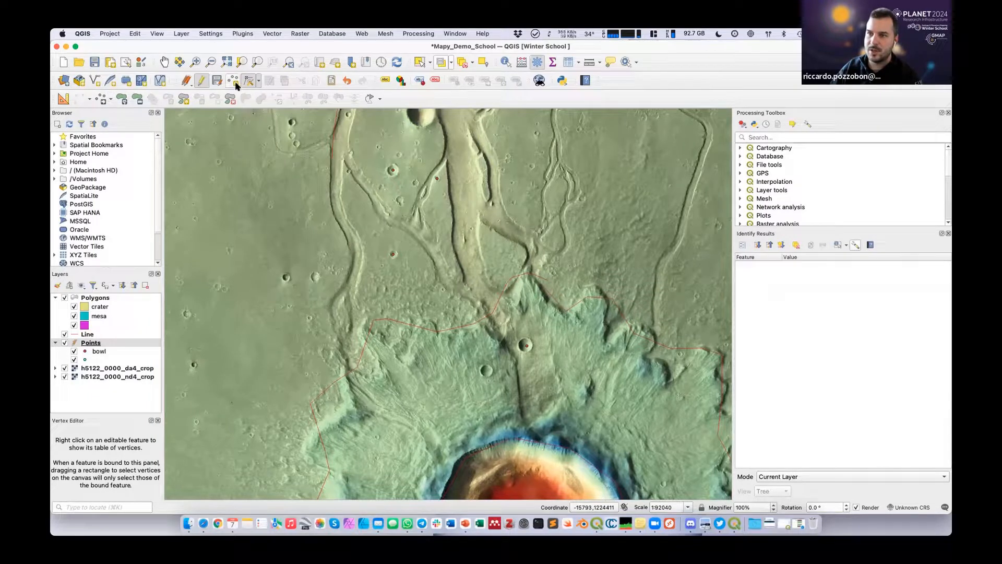
{"action": "left_click", "coordinate": [110, 100]}
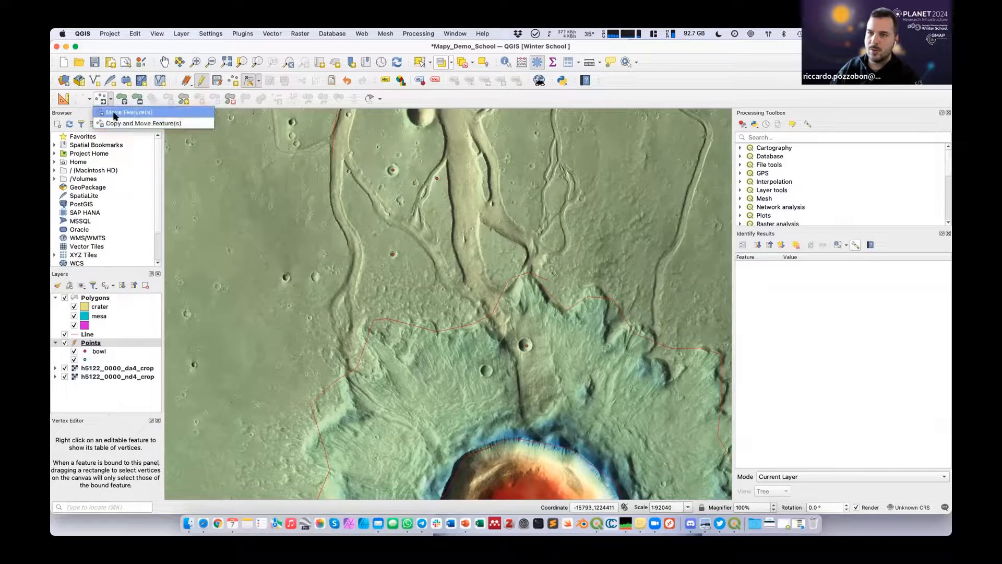
{"action": "left_click", "coordinate": [142, 112]}
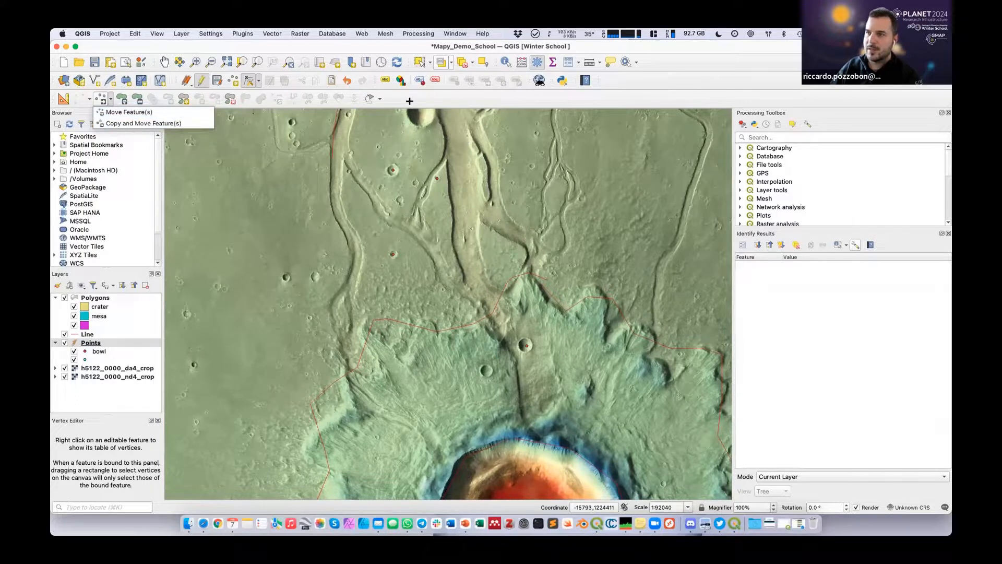
{"action": "left_click", "coordinate": [392, 170]}
{"action": "left_click", "coordinate": [417, 142]}
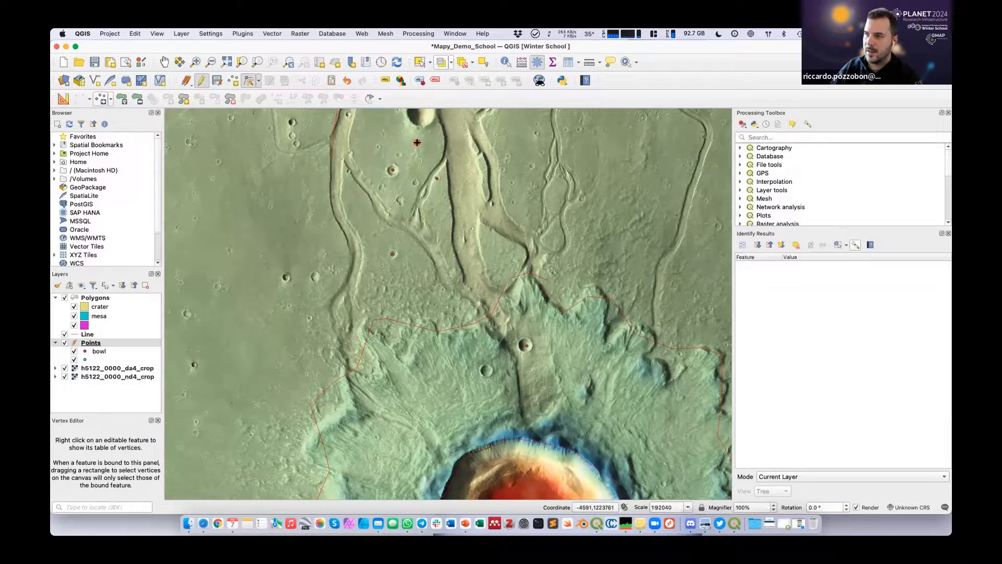
- Activate Copy and Move Feature(s) for the Points layer and reposition the QGIS window
{"action": "left_click", "coordinate": [111, 99]}
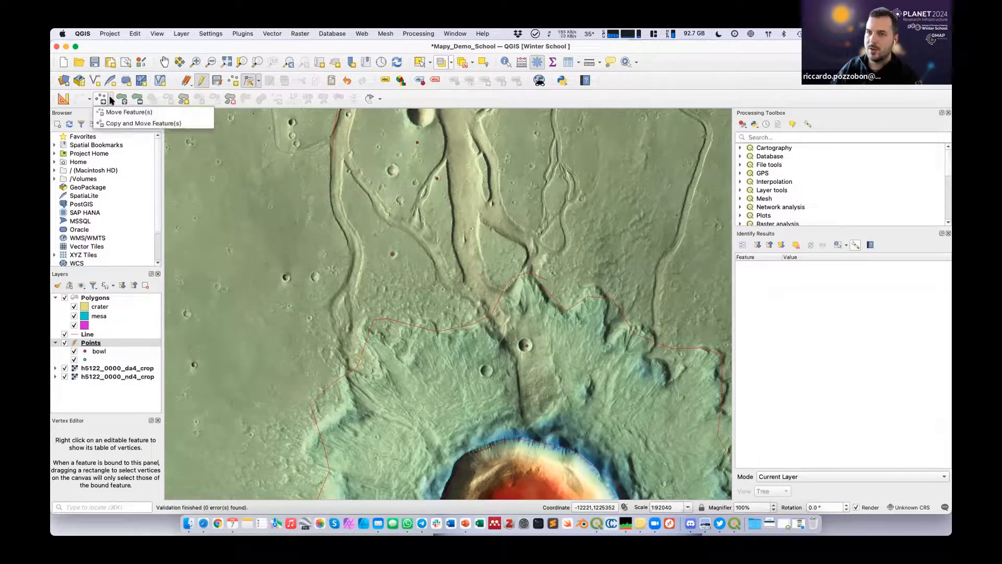
{"action": "left_click", "coordinate": [127, 124]}
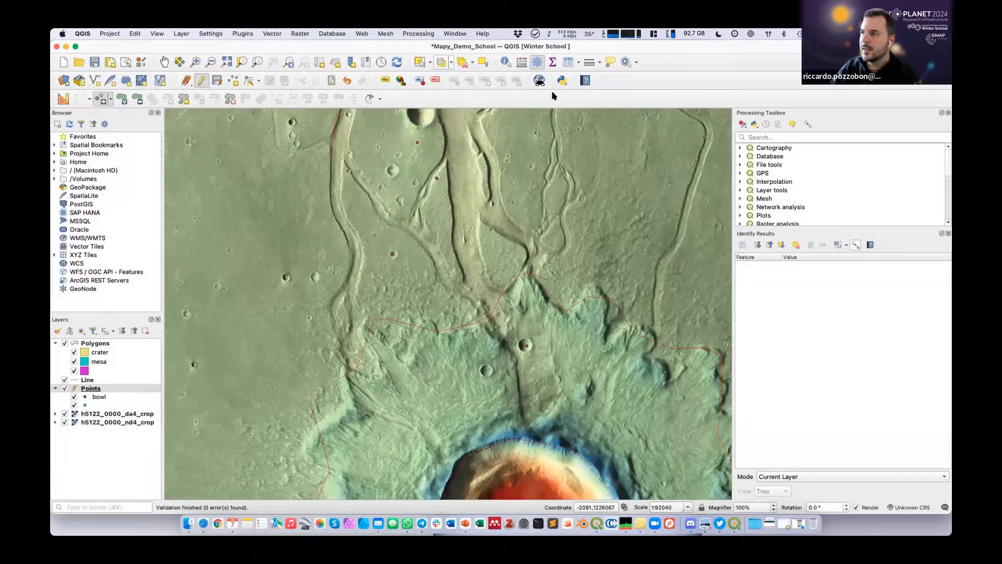
{"action": "left_click_drag", "start_coordinate": [755, 53], "coordinate": [757, 69]}
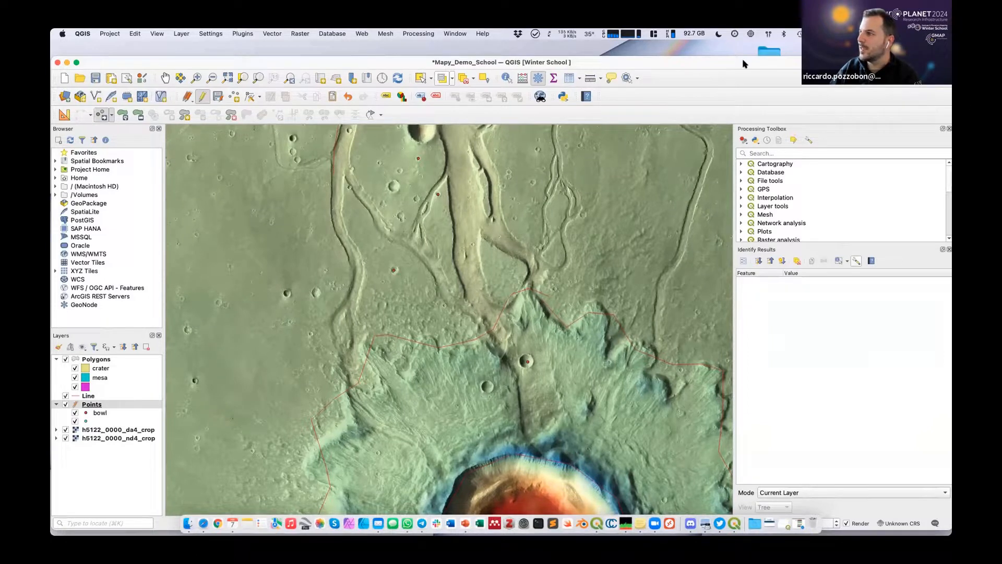
{"action": "left_click_drag", "start_coordinate": [725, 57], "coordinate": [723, 44]}
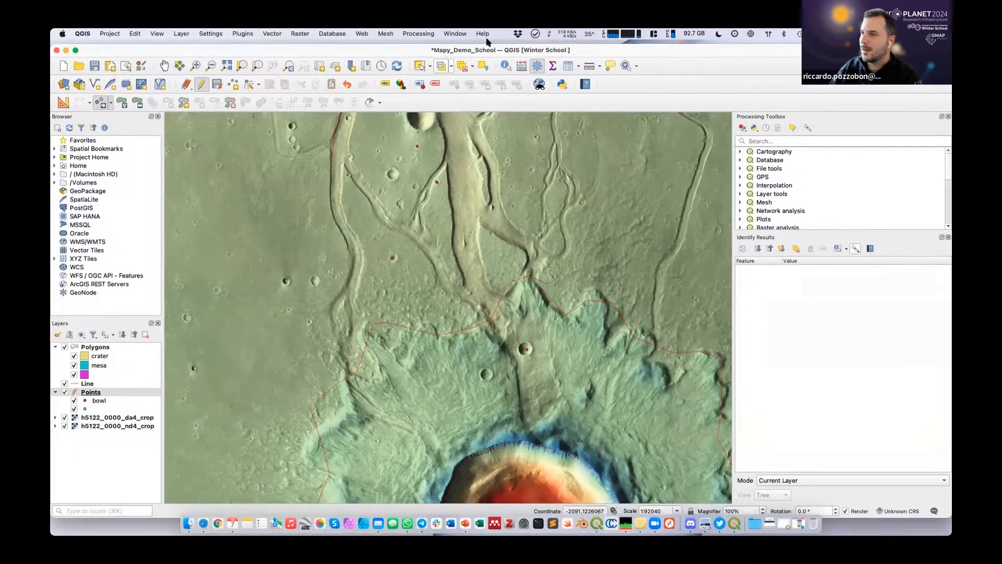
- Select the three points beside the main channel with a rectangle, and reselect them using Select Features by Polygon
{"action": "left_click", "coordinate": [419, 63]}
{"action": "left_click_drag", "start_coordinate": [361, 135], "coordinate": [462, 282]}
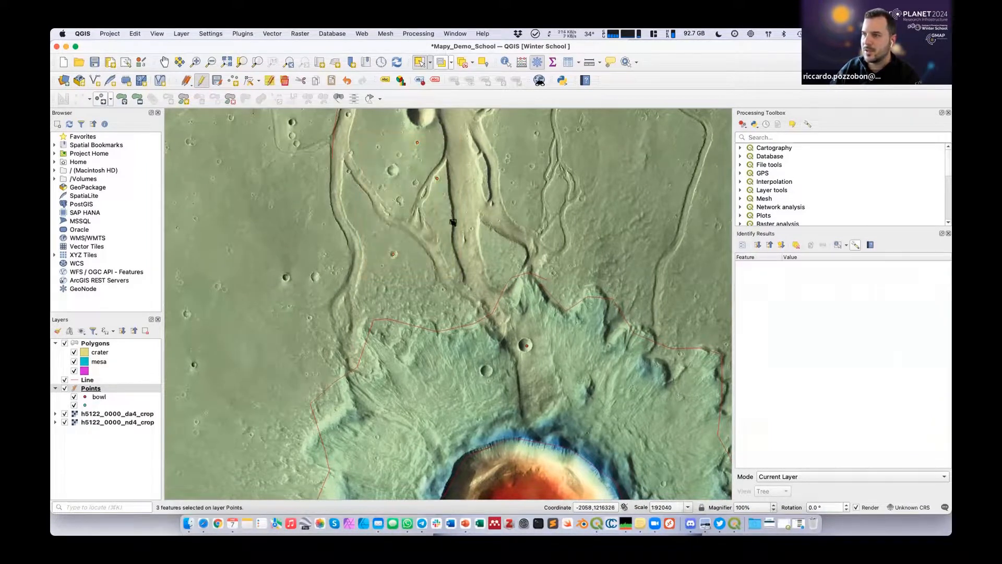
{"action": "left_click", "coordinate": [430, 63]}
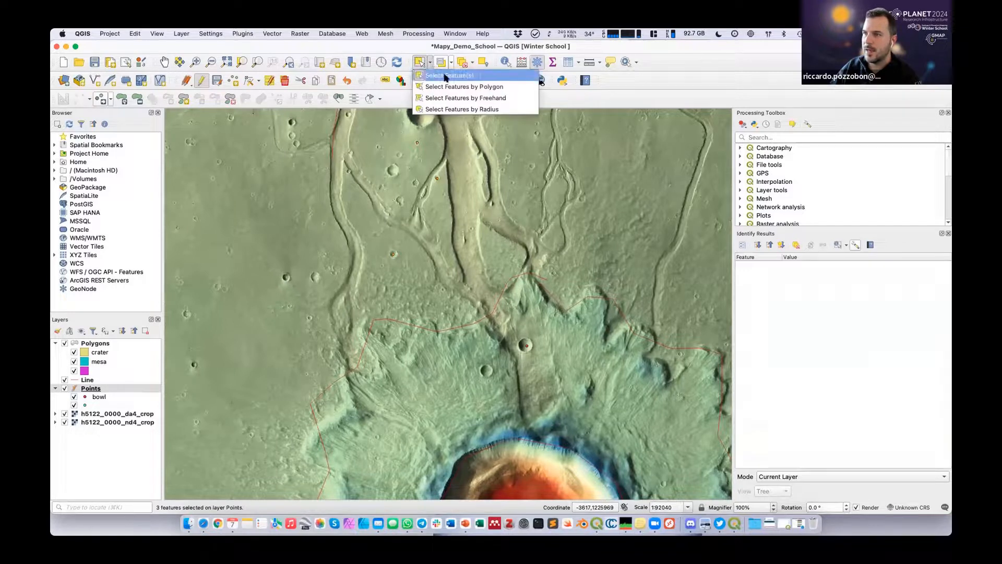
{"action": "left_click", "coordinate": [420, 86]}
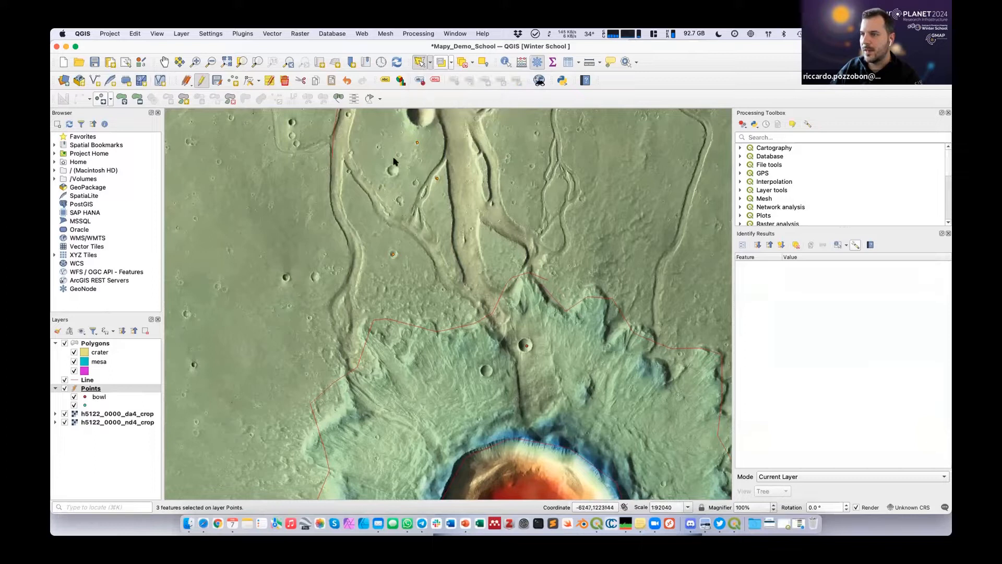
{"action": "left_click", "coordinate": [400, 189]}
{"action": "left_click", "coordinate": [470, 232]}
{"action": "left_click", "coordinate": [463, 140]}
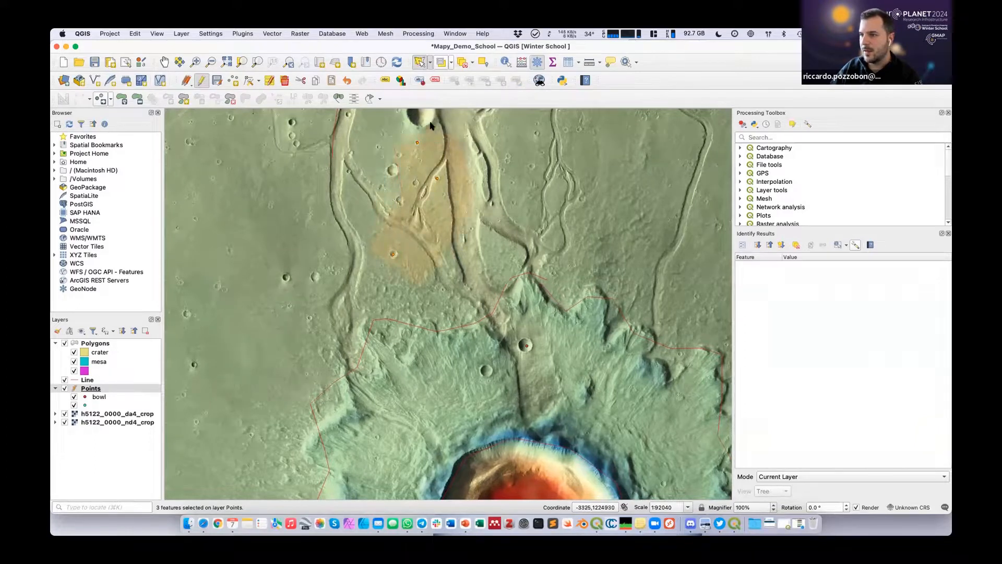
{"action": "right_click", "coordinate": [399, 127]}
- Switch to Select Features by Freehand and outline the three points beside the main channel to select them
{"action": "left_click", "coordinate": [430, 62]}
{"action": "left_click", "coordinate": [432, 98]}
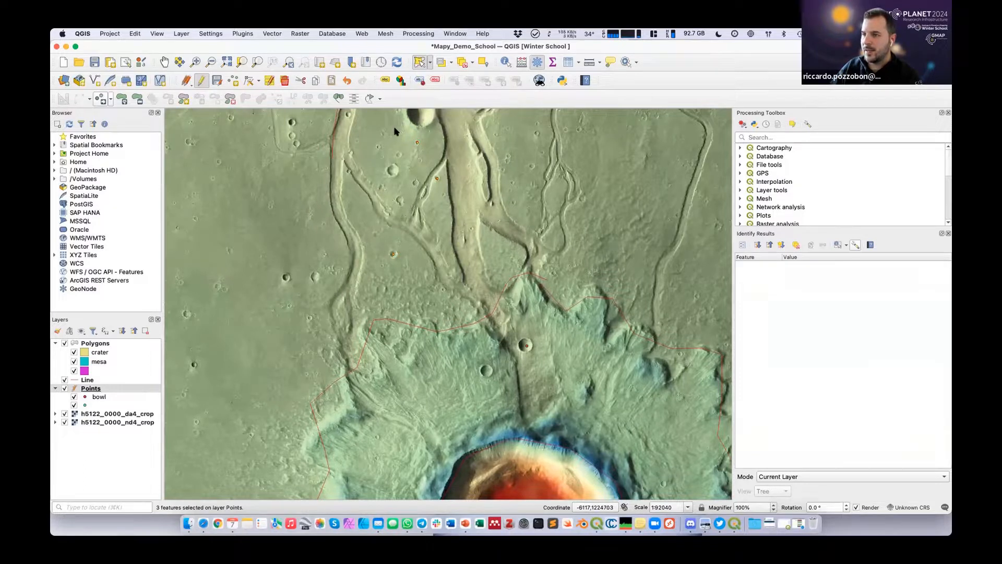
{"action": "left_click", "coordinate": [382, 137]}
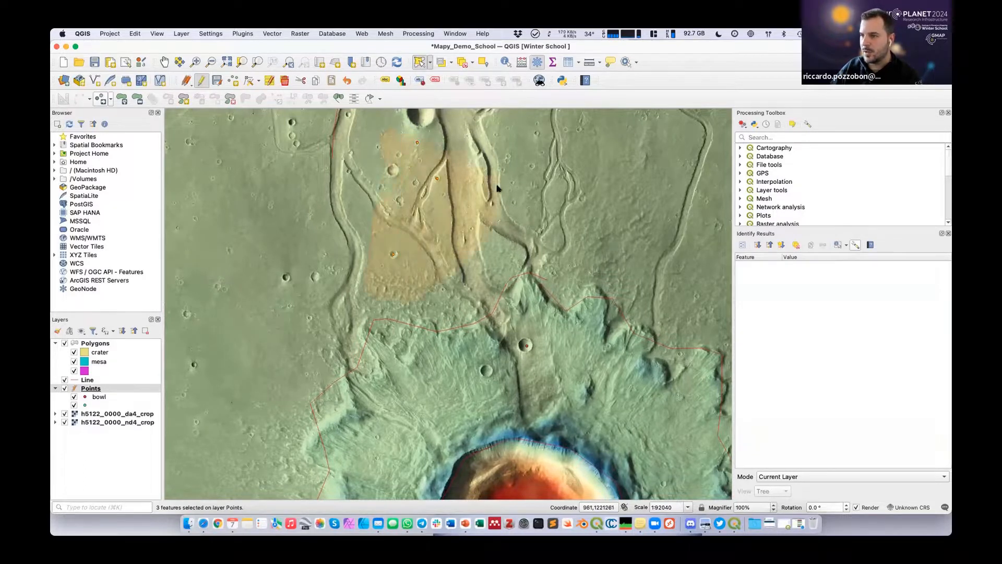
{"action": "right_click", "coordinate": [425, 126]}
{"action": "left_click", "coordinate": [417, 126]}
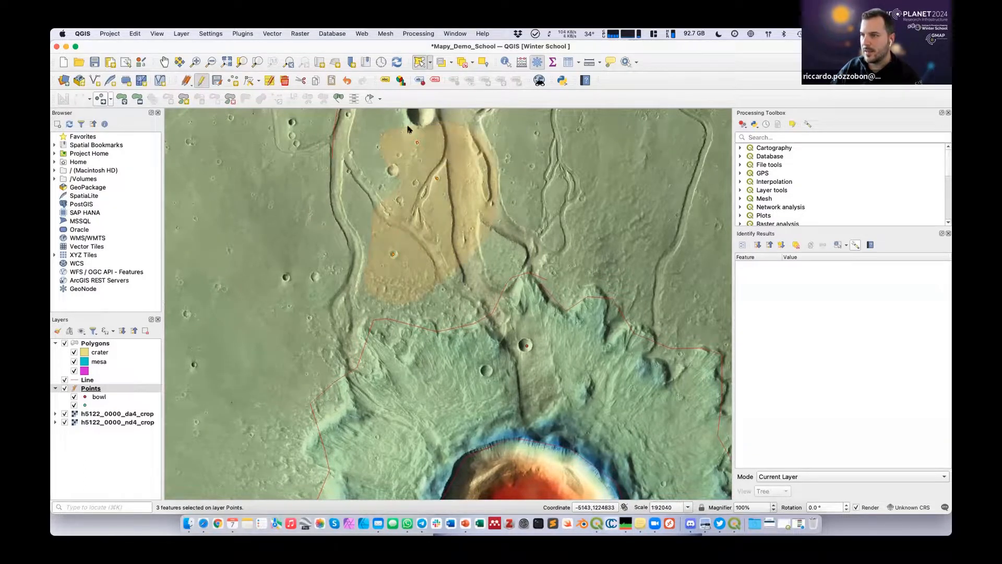
{"action": "left_click", "coordinate": [352, 150]}
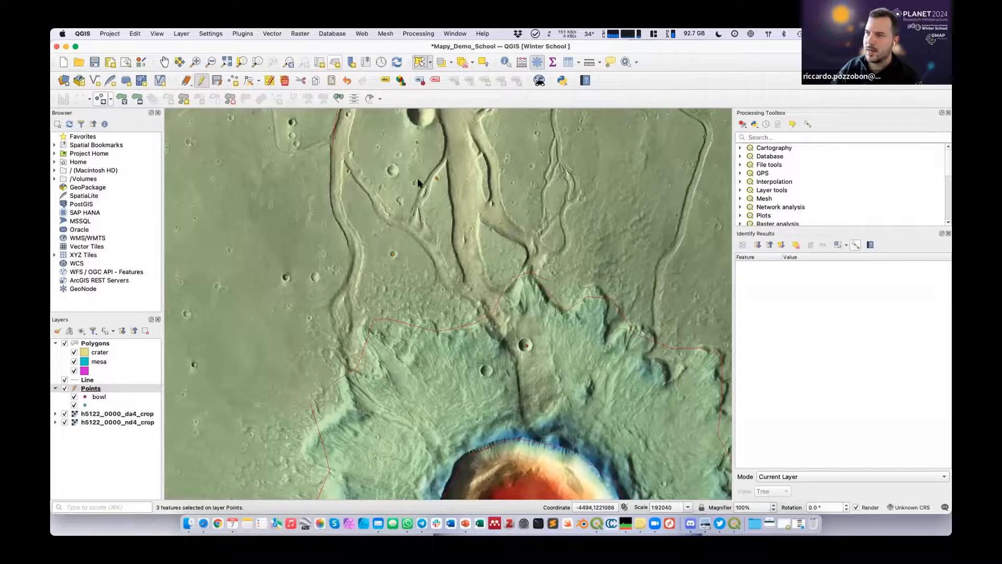
- Reselect the three points with a freehand outline and place several copies of them farther west using Copy and Move Feature(s)
{"action": "left_click", "coordinate": [109, 99]}
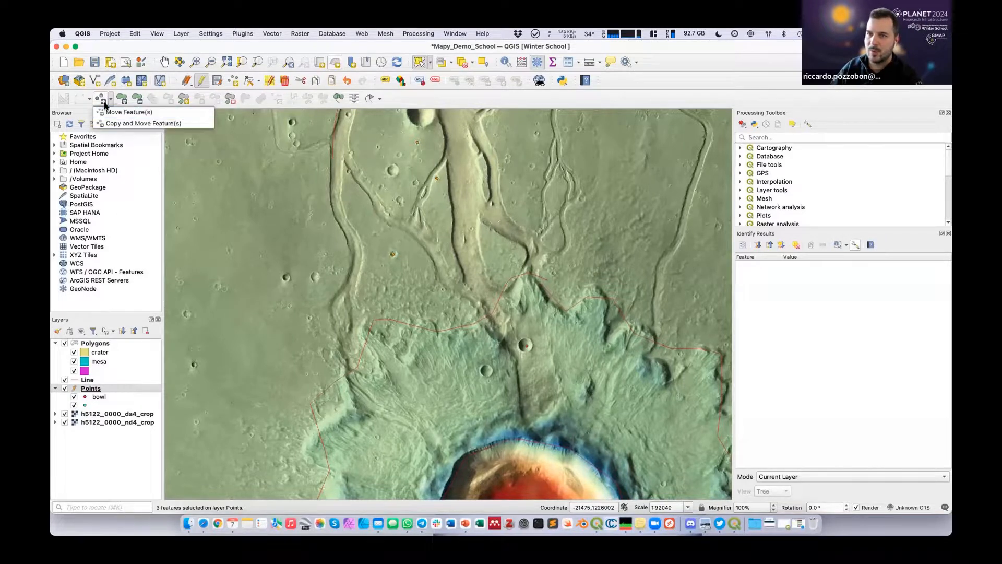
{"action": "left_click", "coordinate": [113, 124]}
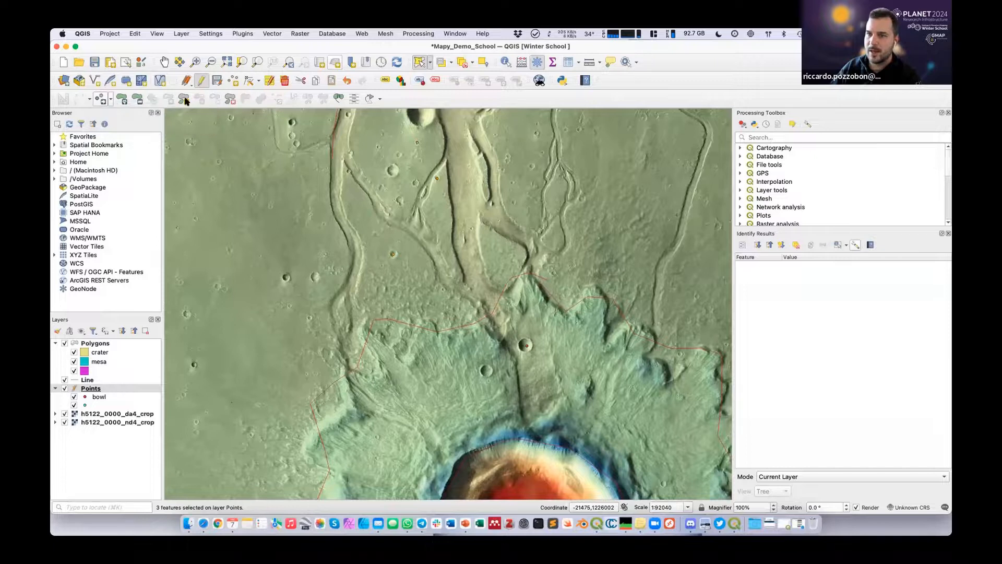
{"action": "left_click", "coordinate": [427, 156]}
{"action": "left_click", "coordinate": [411, 132]}
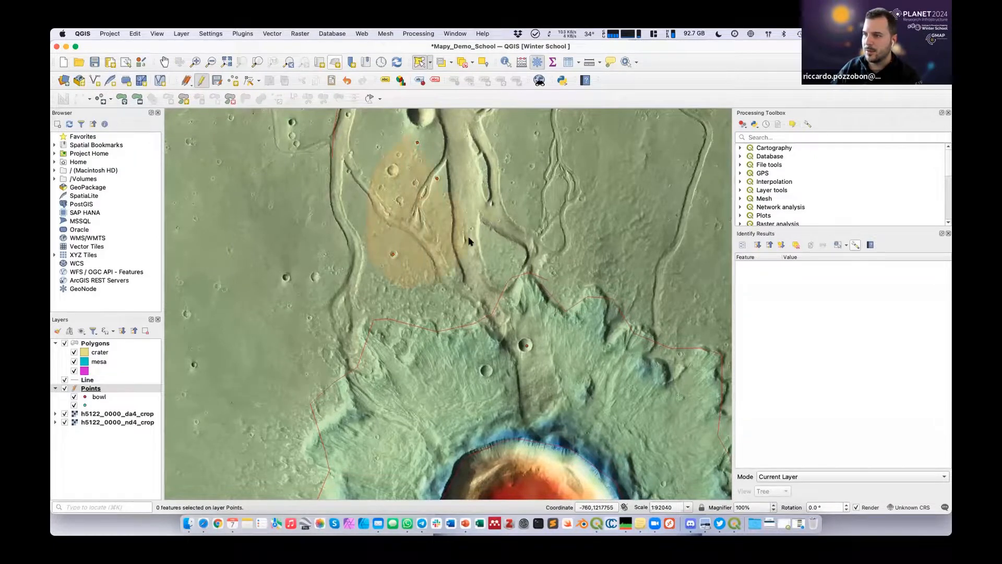
{"action": "right_click", "coordinate": [470, 160]}
{"action": "left_click", "coordinate": [476, 143]}
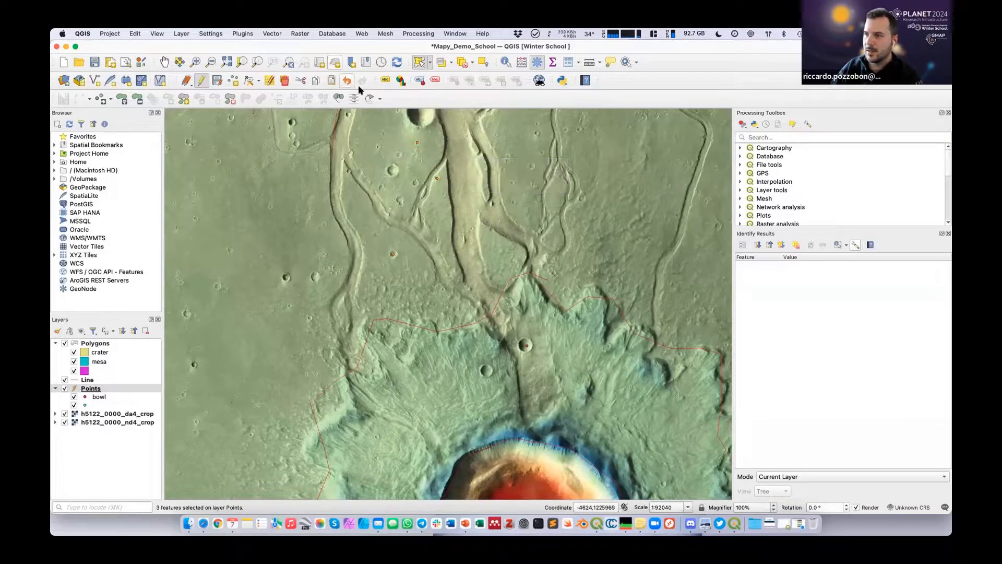
{"action": "left_click", "coordinate": [102, 99]}
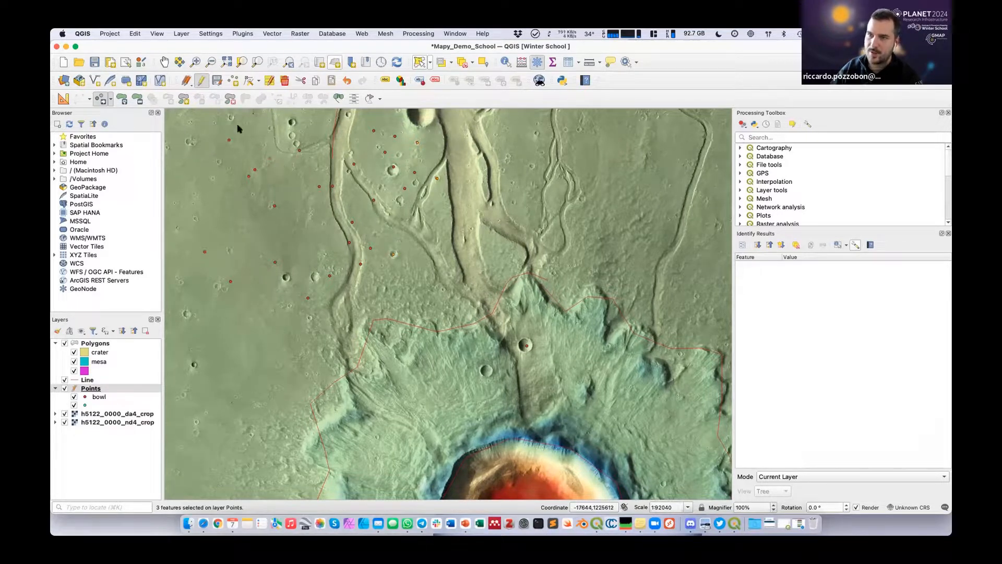
- Use Move Feature(s) to shift the three selected points slightly northwest, and save the edits to the Points layer
{"action": "left_click", "coordinate": [110, 99]}
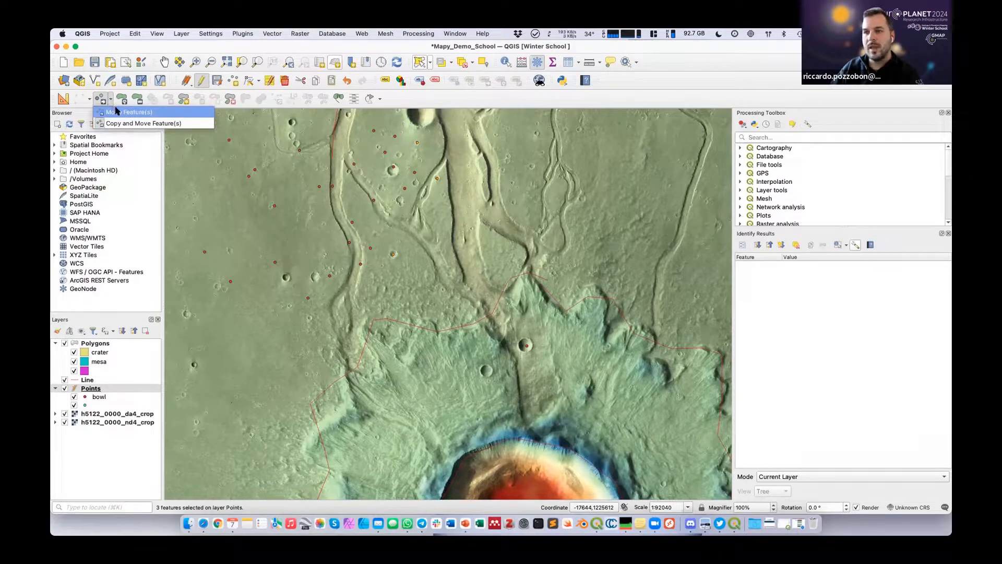
{"action": "left_click", "coordinate": [118, 116]}
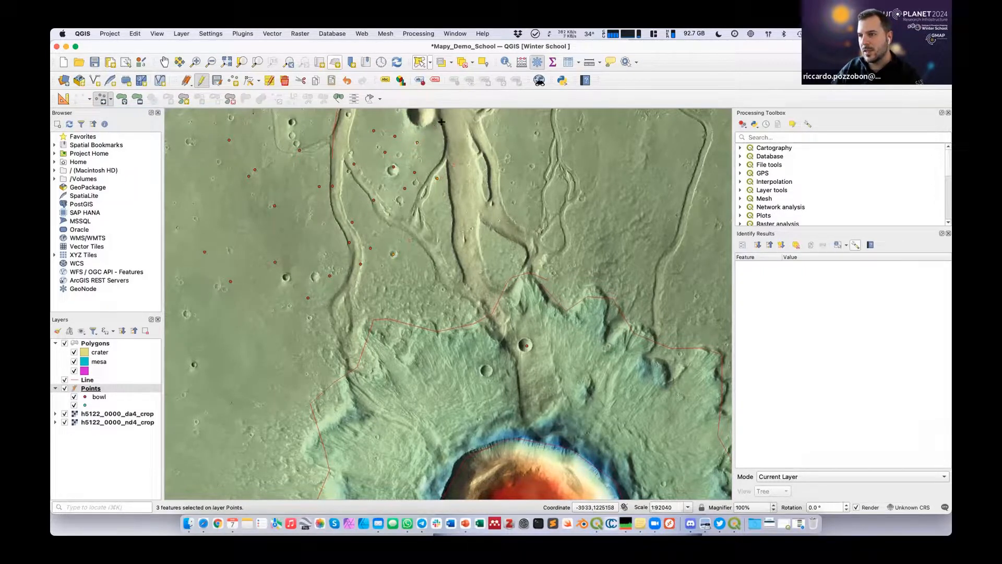
{"action": "left_click", "coordinate": [423, 147]}
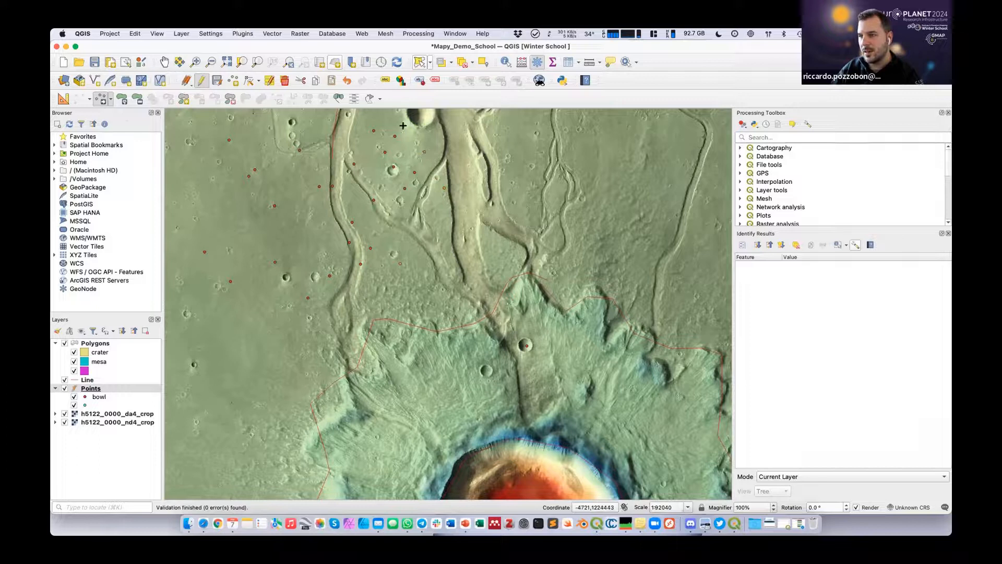
{"action": "left_click", "coordinate": [429, 170]}
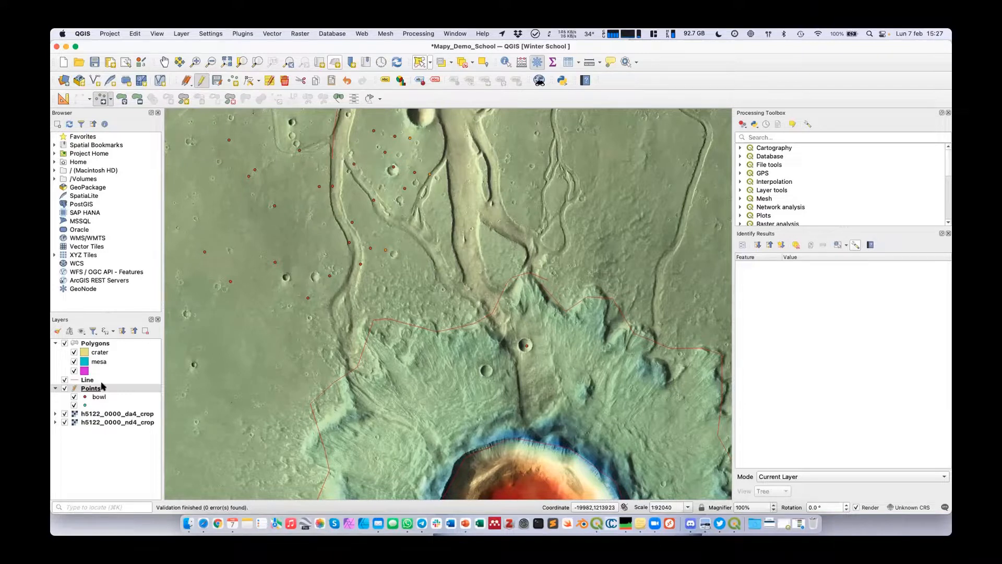
{"action": "left_click", "coordinate": [201, 81]}
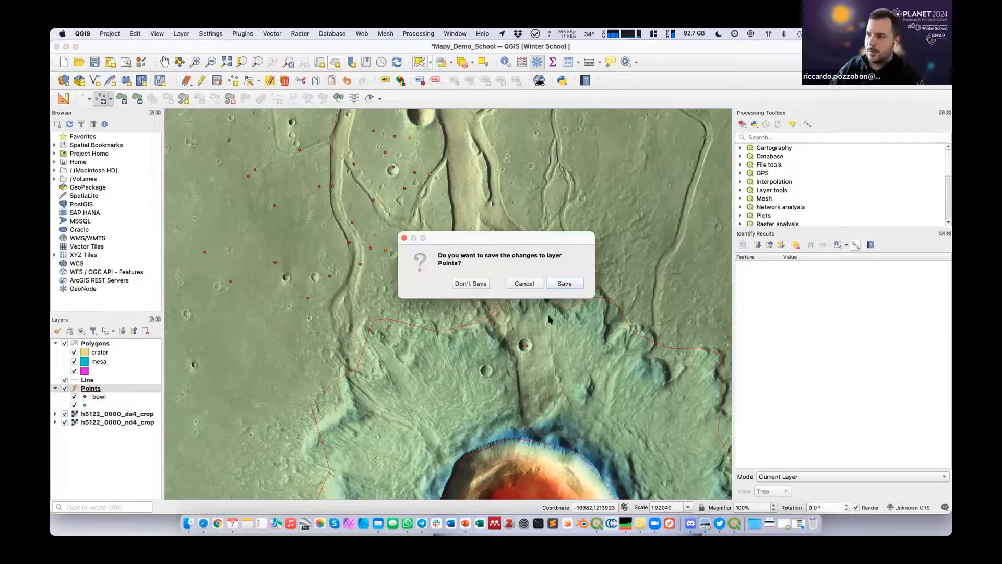
{"action": "left_click", "coordinate": [581, 283]}
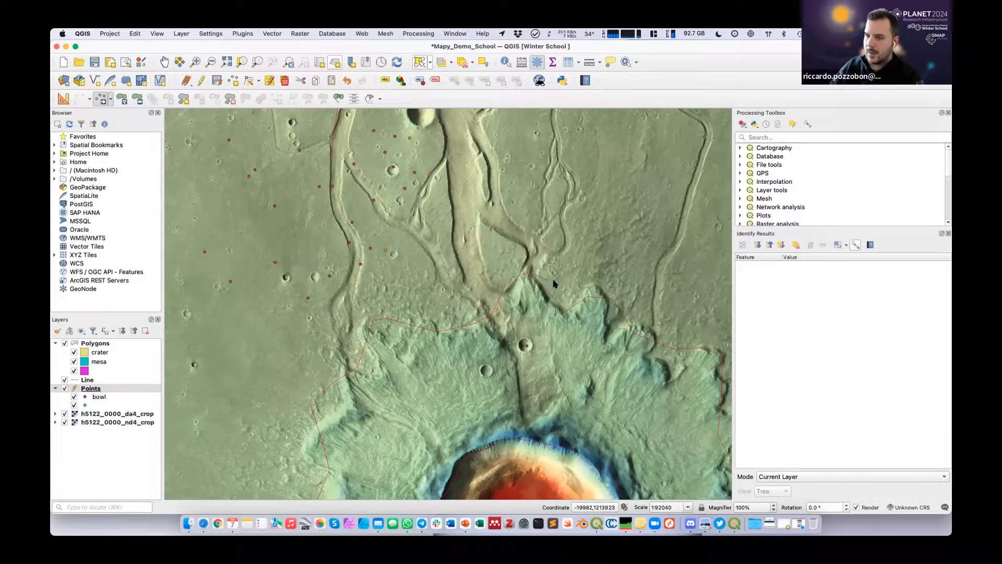
- Change the Line layer's symbology to Categorized on the certainty field, classify the values and apply the style
{"action": "left_click", "coordinate": [84, 380]}
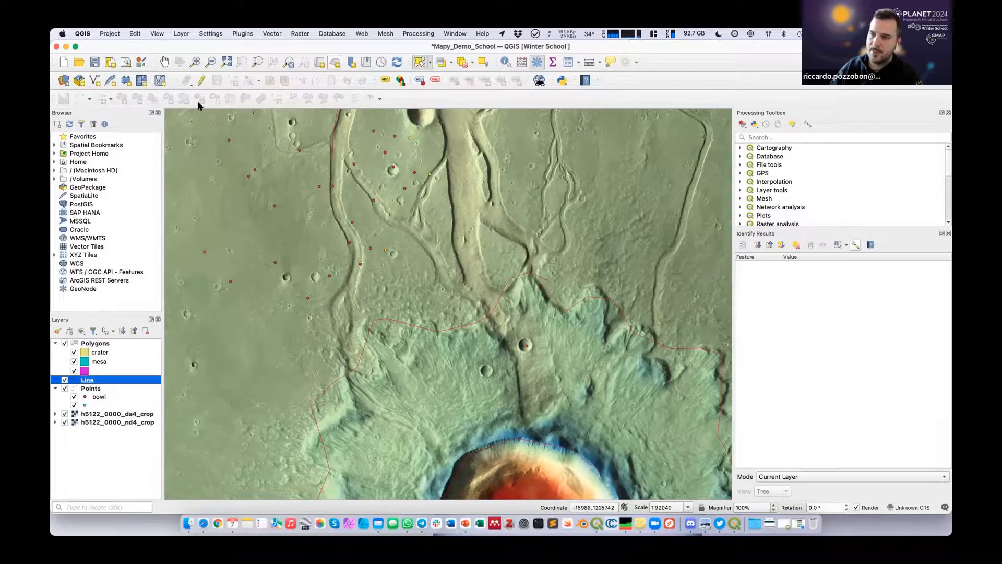
{"action": "right_click", "coordinate": [87, 381]}
{"action": "key", "text": "Return"}
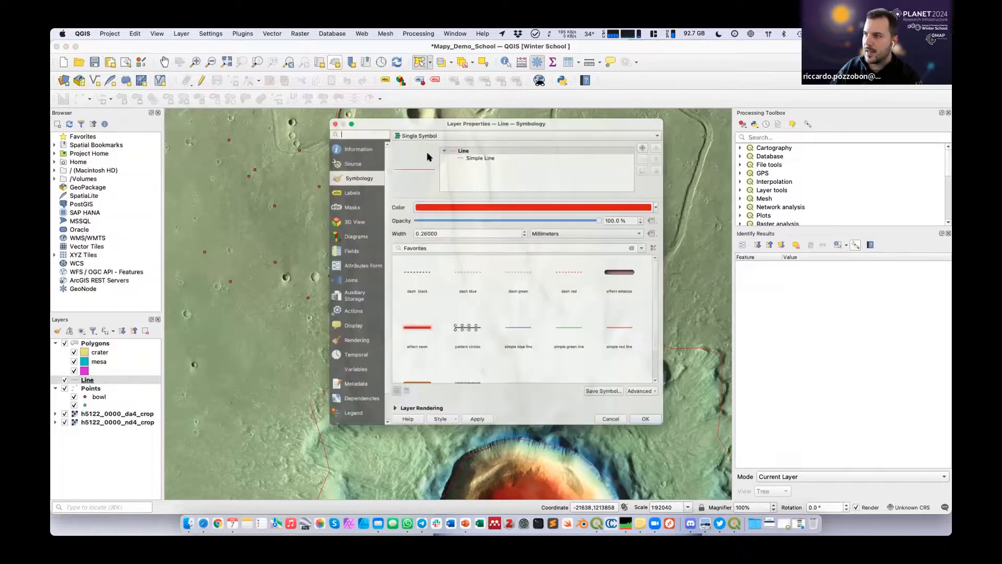
{"action": "left_click", "coordinate": [454, 115]}
{"action": "left_click", "coordinate": [456, 126]}
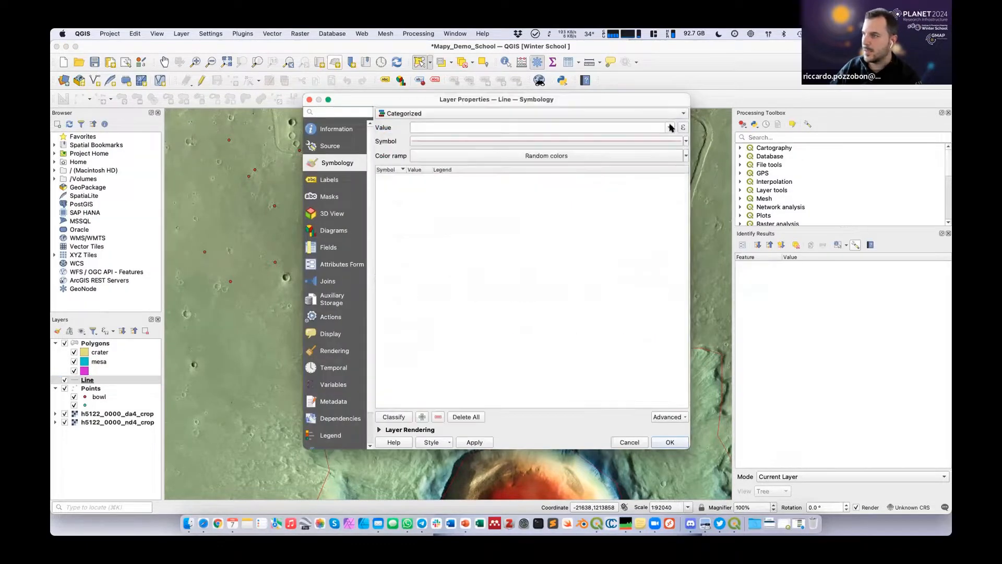
{"action": "left_click", "coordinate": [669, 127]}
{"action": "left_click", "coordinate": [584, 161]}
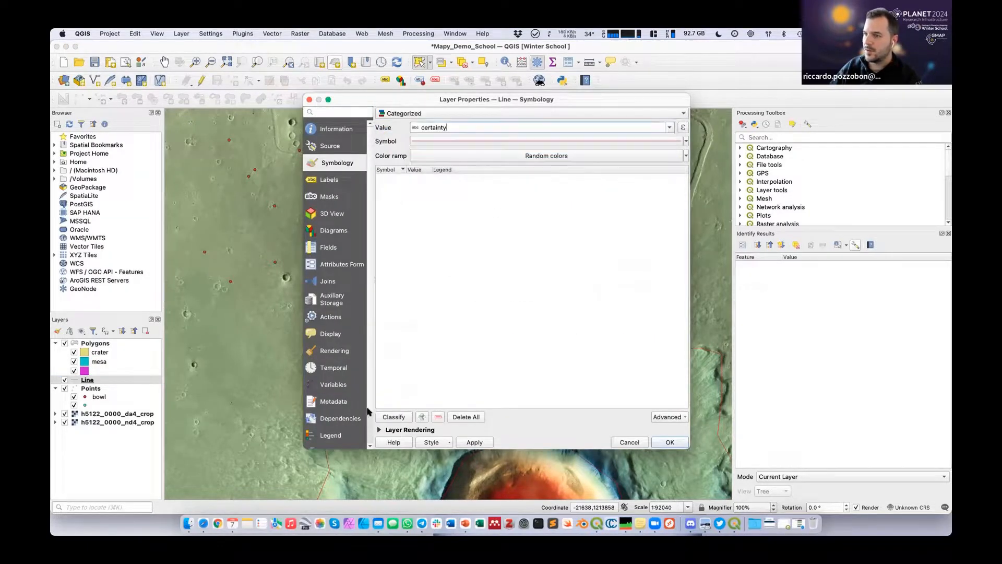
{"action": "left_click", "coordinate": [392, 417]}
{"action": "left_click", "coordinate": [479, 443]}
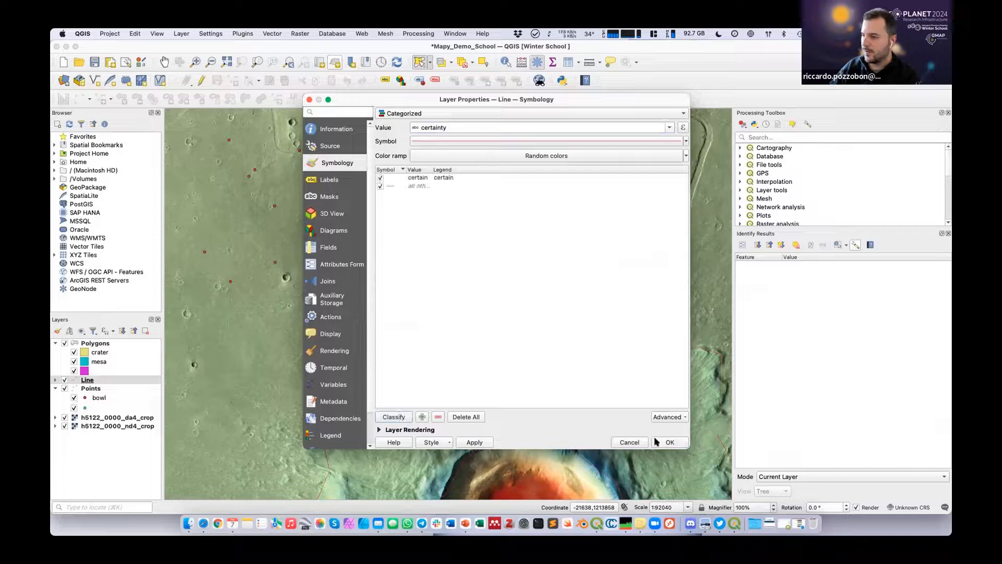
{"action": "left_click", "coordinate": [668, 443]}
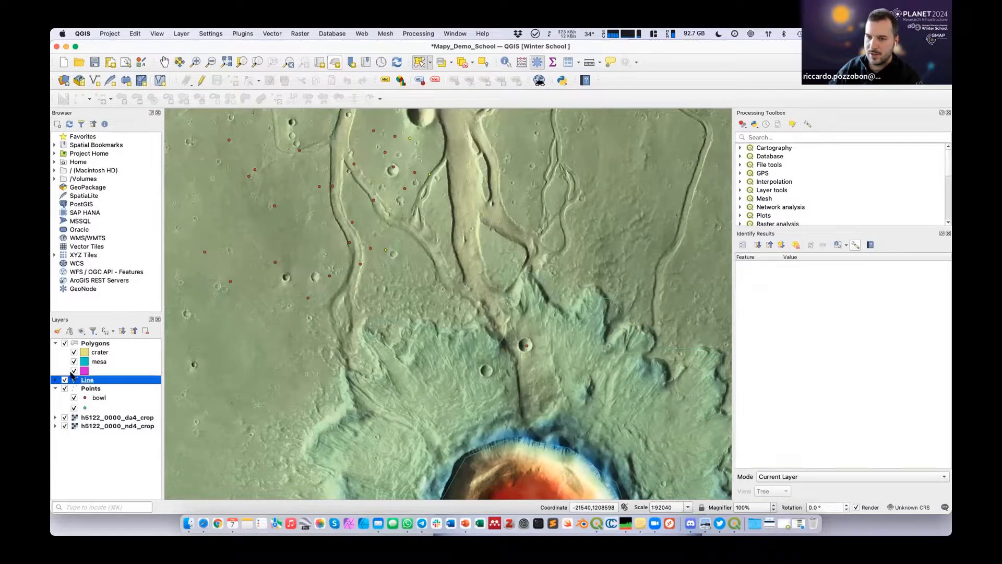
- Set the Line layer's "certain" symbol to red #da0004 and increase its line width
{"action": "left_click", "coordinate": [56, 380]}
{"action": "double_click", "coordinate": [98, 388]}
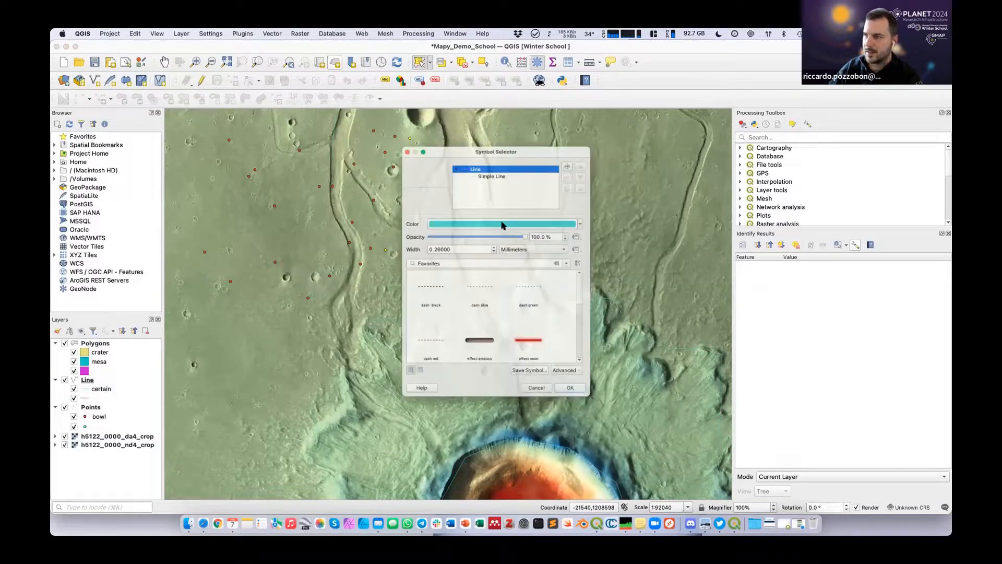
{"action": "left_click", "coordinate": [500, 215]}
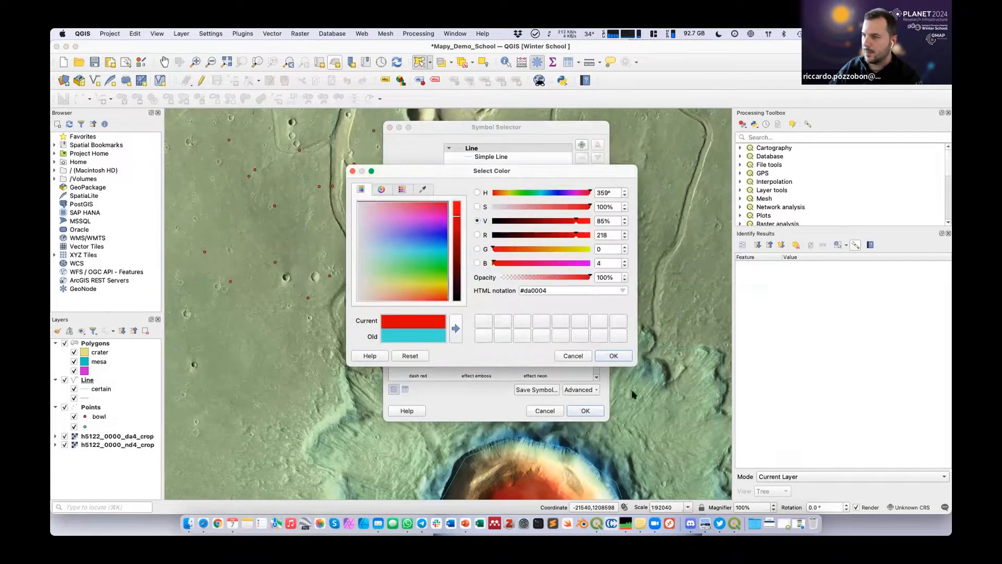
{"action": "left_click", "coordinate": [613, 356]}
{"action": "left_click_drag", "start_coordinate": [423, 243], "coordinate": [459, 243]}
{"action": "type", "text": "5"}
{"action": "left_click", "coordinate": [586, 412]}
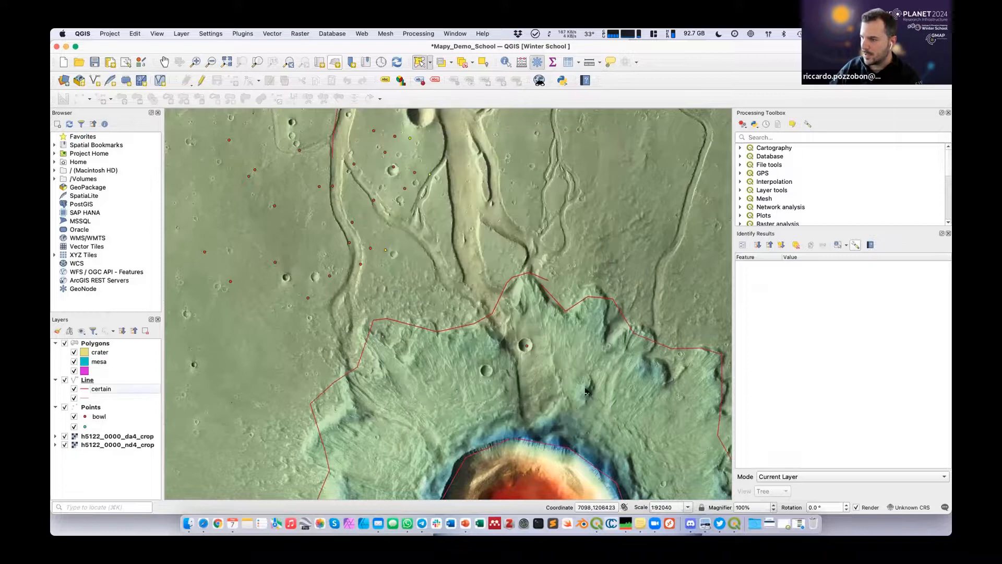
- Enable editing on the Line layer and use the Vertex tool to move the inner line's southernmost vertex onto the large crater's southern rim
{"action": "left_click", "coordinate": [165, 62]}
{"action": "left_click_drag", "start_coordinate": [459, 448], "coordinate": [376, 252]}
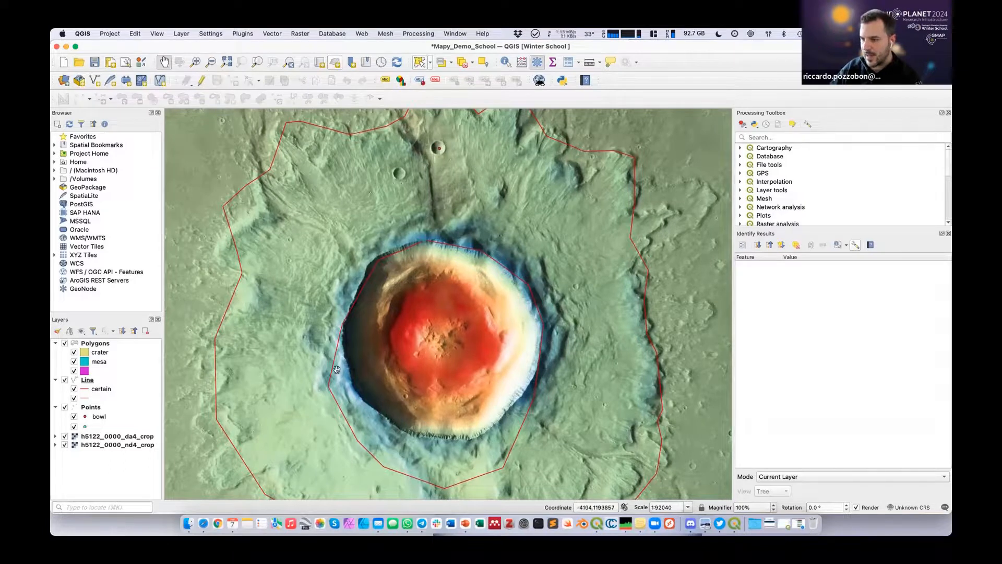
{"action": "left_click_drag", "start_coordinate": [344, 316], "coordinate": [336, 251]}
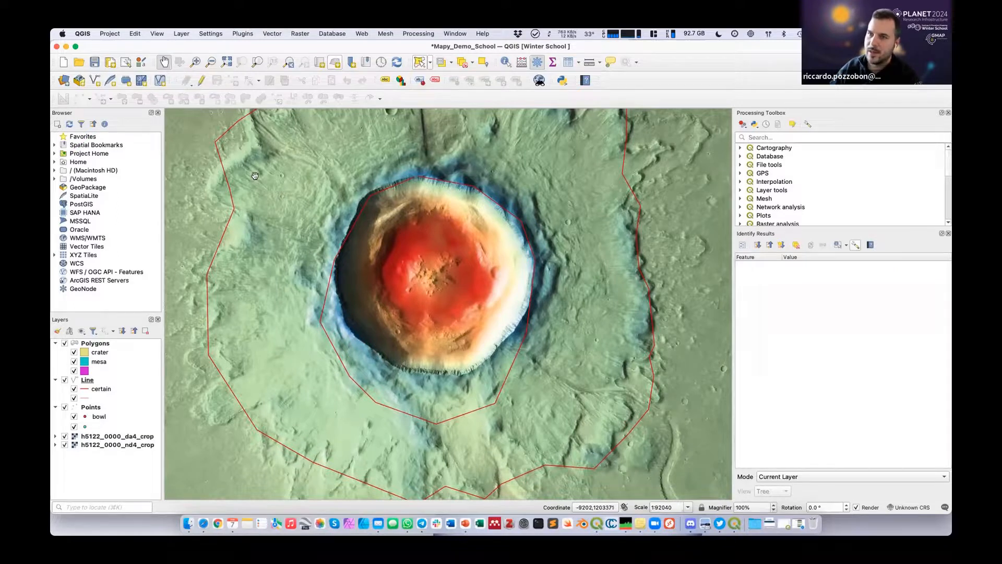
{"action": "left_click", "coordinate": [87, 380]}
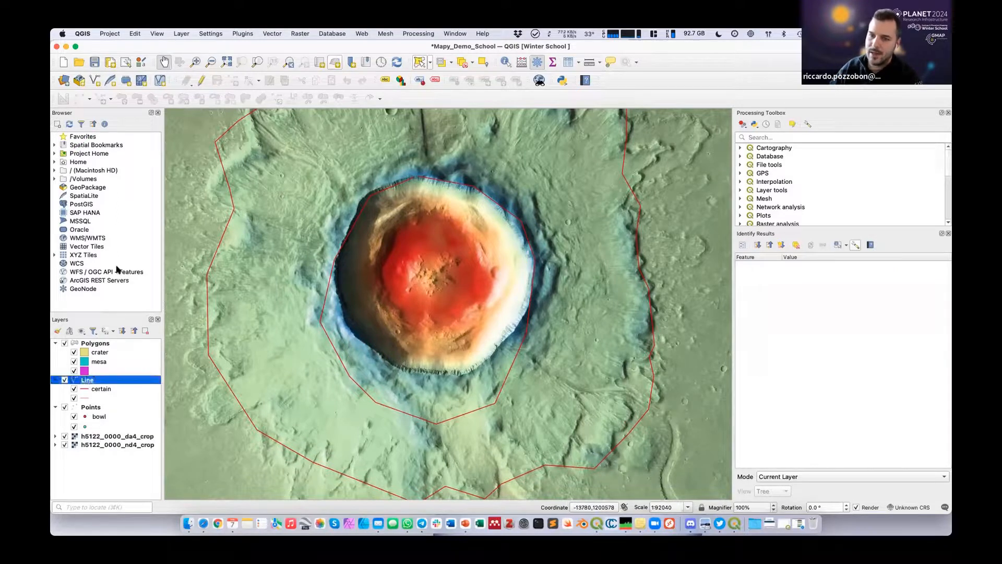
{"action": "left_click", "coordinate": [202, 80]}
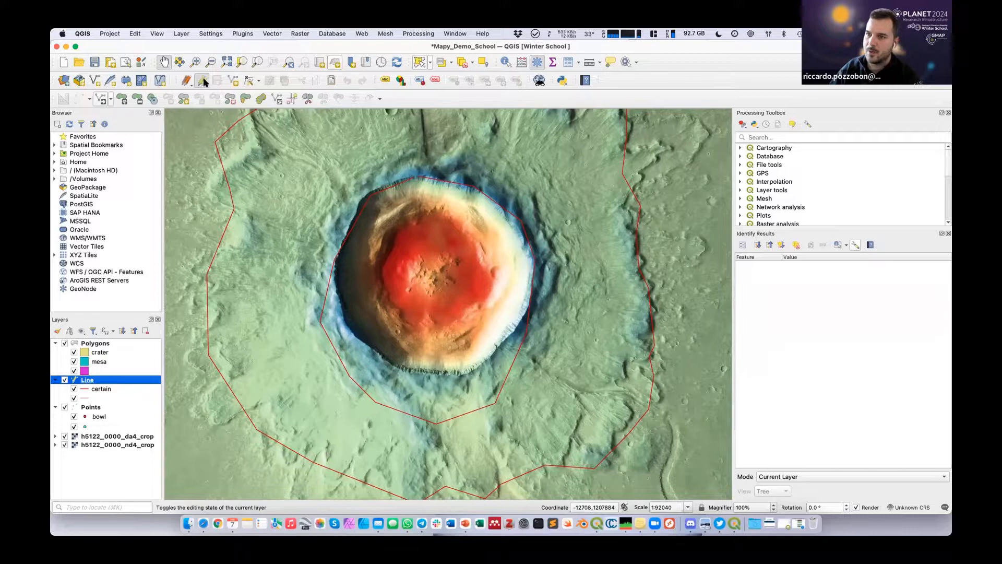
{"action": "left_click", "coordinate": [249, 81]}
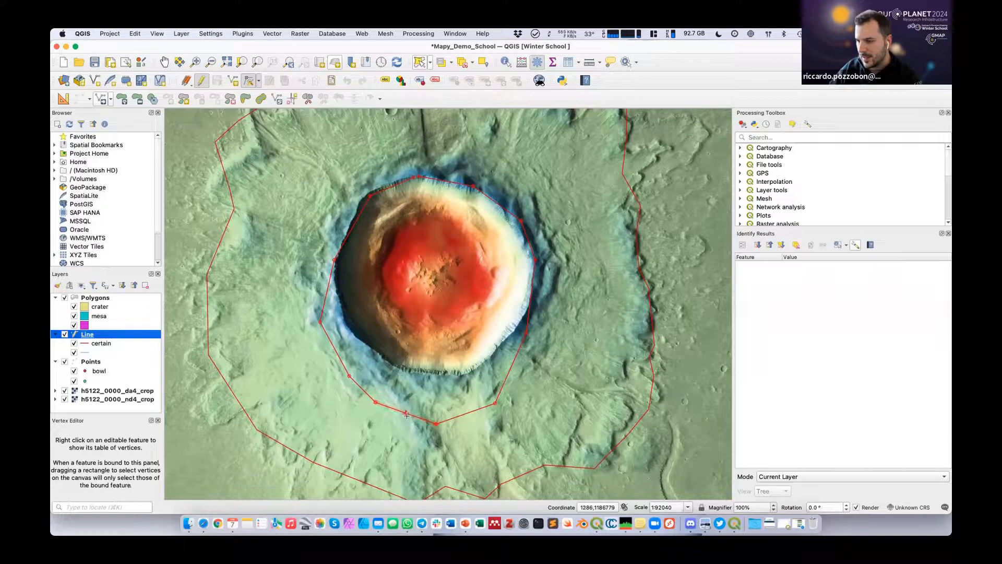
{"action": "left_click", "coordinate": [436, 424]}
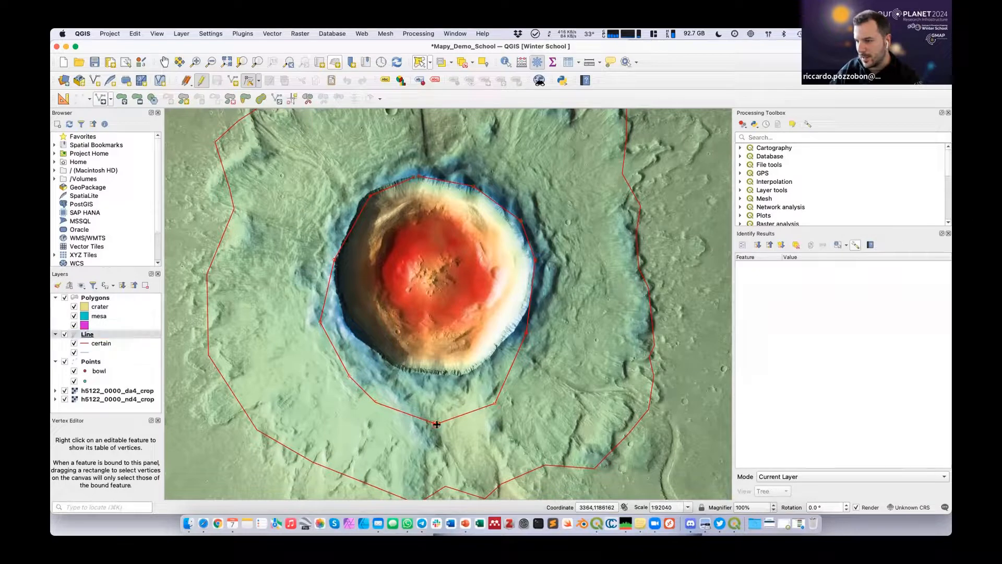
{"action": "left_click", "coordinate": [437, 375]}
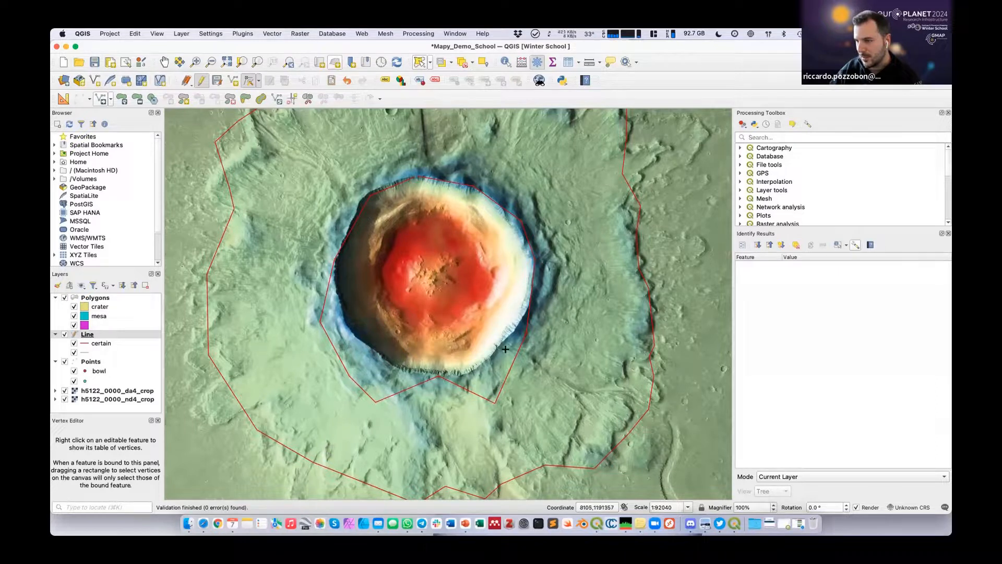
- Move the inner line's southeastern vertex onto the crater rim and pull its southwestern stretch outward by adding and shifting vertices
{"action": "left_click", "coordinate": [485, 367]}
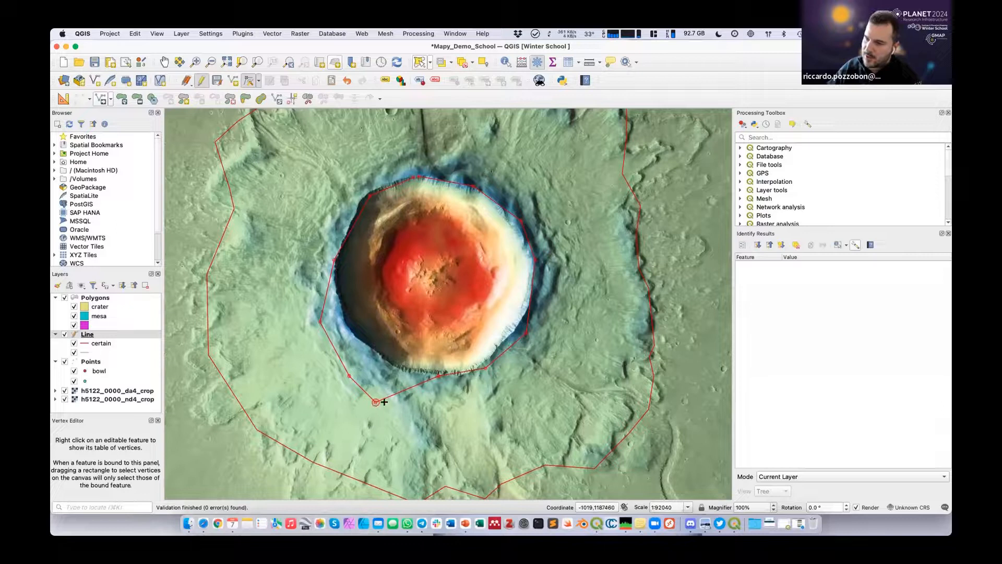
{"action": "scroll", "coordinate": [403, 395], "scroll_direction": "up", "scroll_amount": 4}
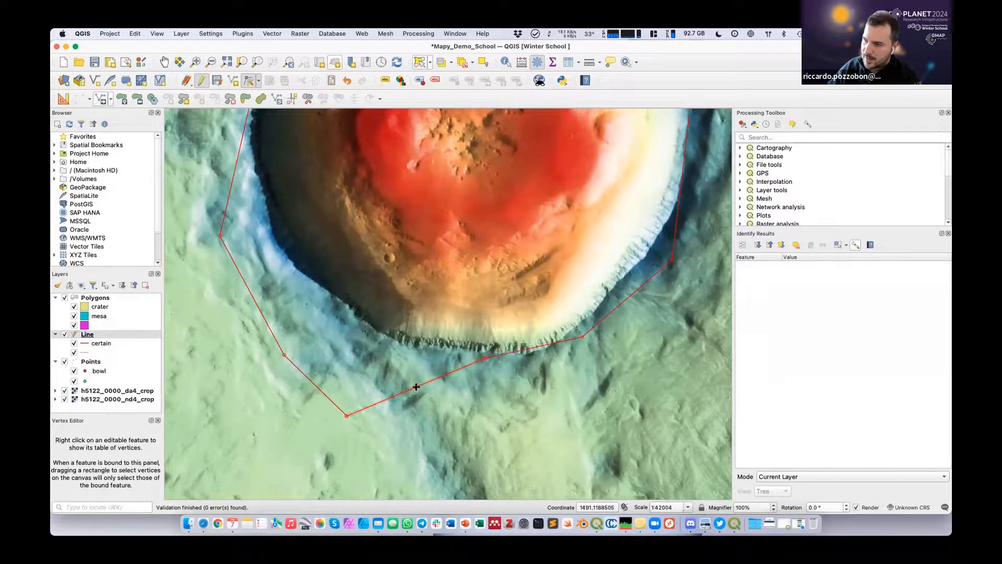
{"action": "left_click", "coordinate": [406, 437]}
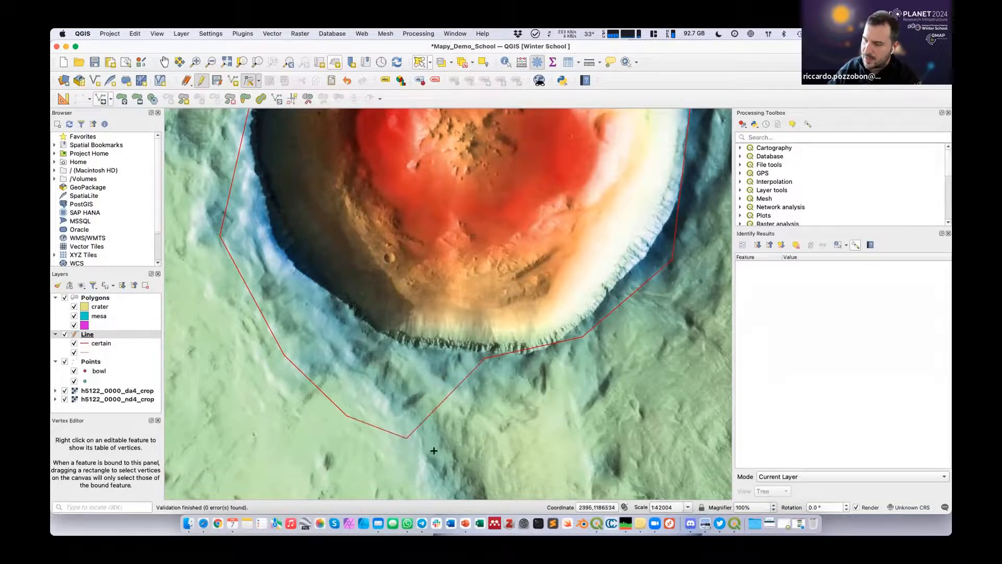
{"action": "left_click", "coordinate": [347, 416]}
{"action": "left_click", "coordinate": [304, 423]}
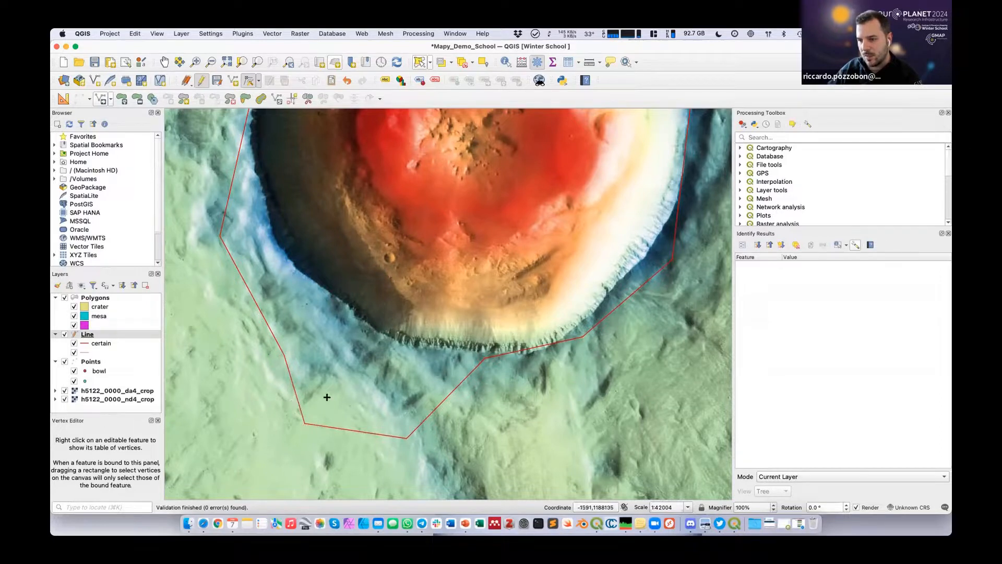
- Add and reposition vertices on the inner line southwest of the large crater to form a small notch
{"action": "left_click", "coordinate": [278, 404]}
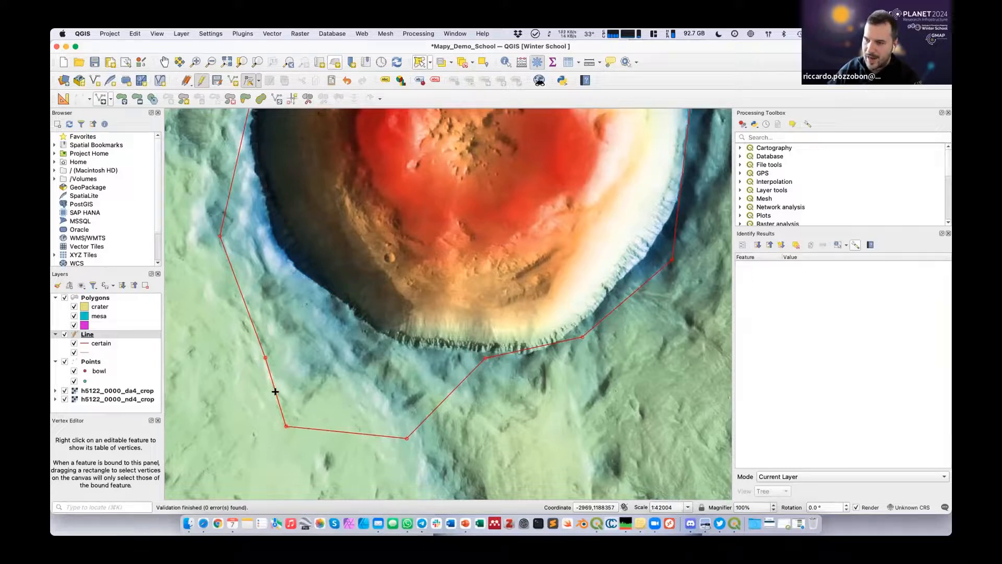
{"action": "double_click", "coordinate": [289, 403]}
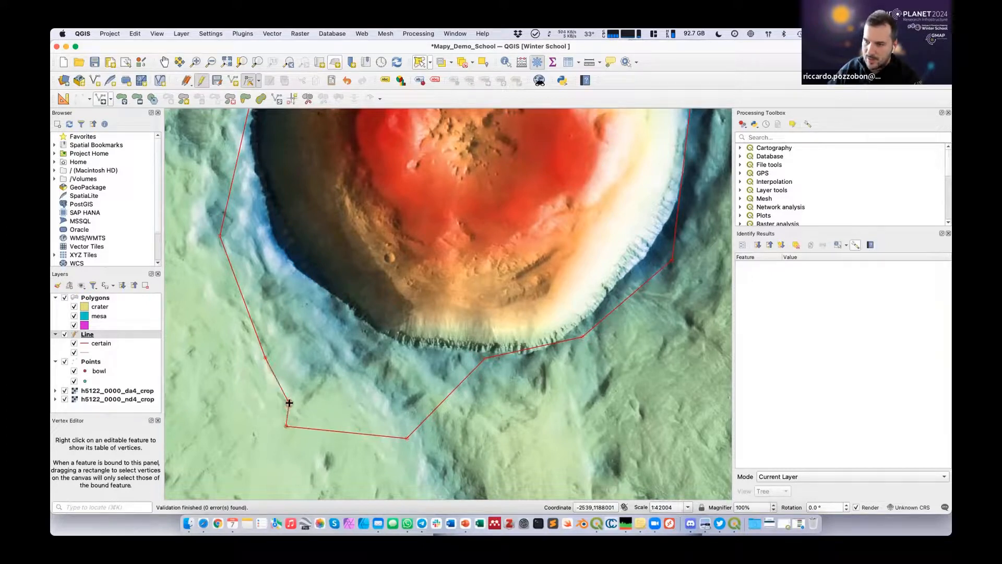
{"action": "left_click", "coordinate": [292, 374]}
{"action": "left_click", "coordinate": [280, 366]}
{"action": "left_click", "coordinate": [284, 343]}
{"action": "left_click", "coordinate": [288, 360]}
{"action": "left_click", "coordinate": [306, 354]}
{"action": "scroll", "coordinate": [420, 355], "scroll_direction": "down", "scroll_amount": 1}
{"action": "scroll", "coordinate": [412, 334], "scroll_direction": "down", "scroll_amount": 1}
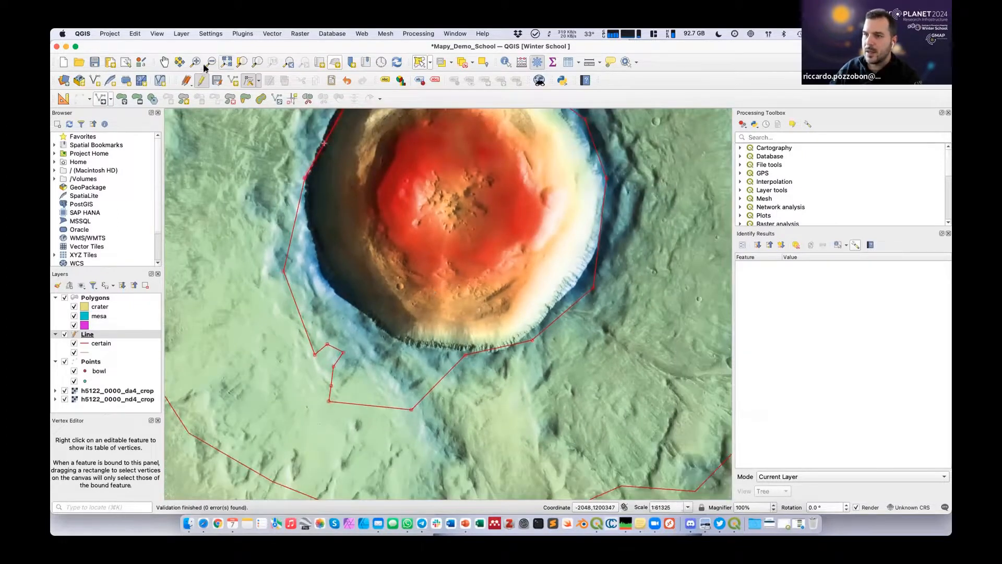
{"action": "left_click", "coordinate": [110, 99]}
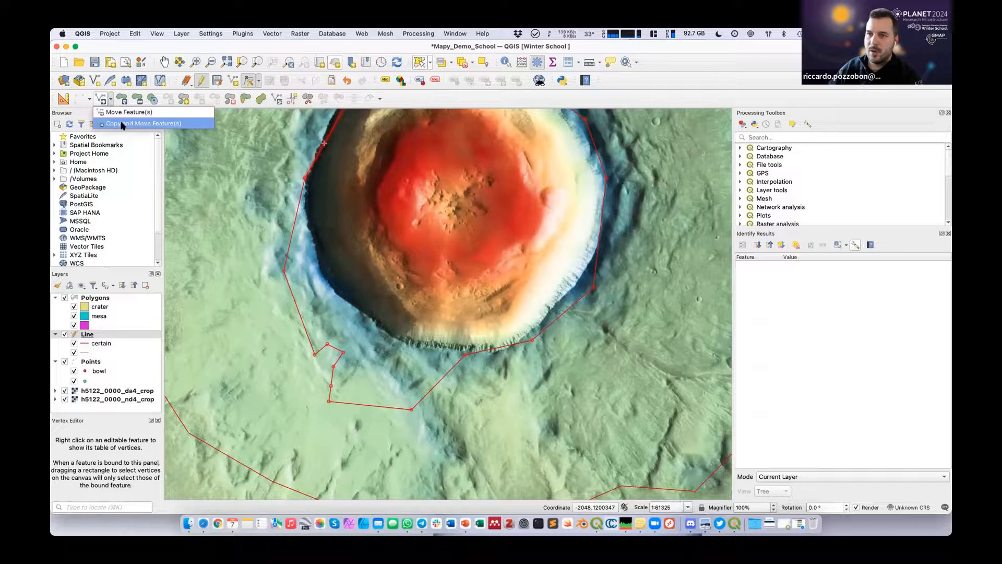
{"action": "left_click", "coordinate": [432, 97]}
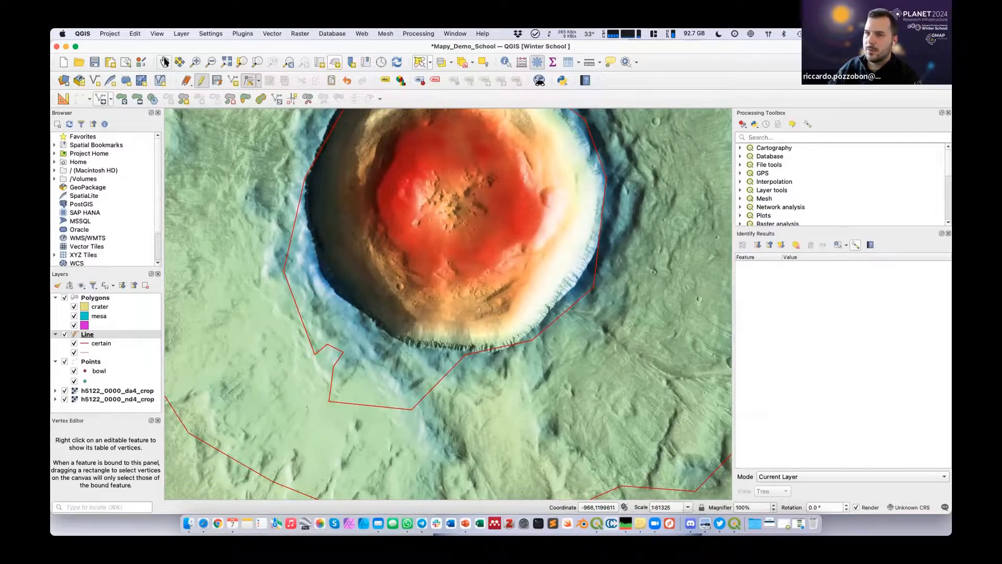
- Show the Snapping Toolbar, enable snapping and choose Area as the snapping type
{"action": "left_click", "coordinate": [164, 61]}
{"action": "left_click_drag", "start_coordinate": [388, 187], "coordinate": [472, 293]}
{"action": "scroll", "coordinate": [459, 229], "scroll_direction": "up", "scroll_amount": 3}
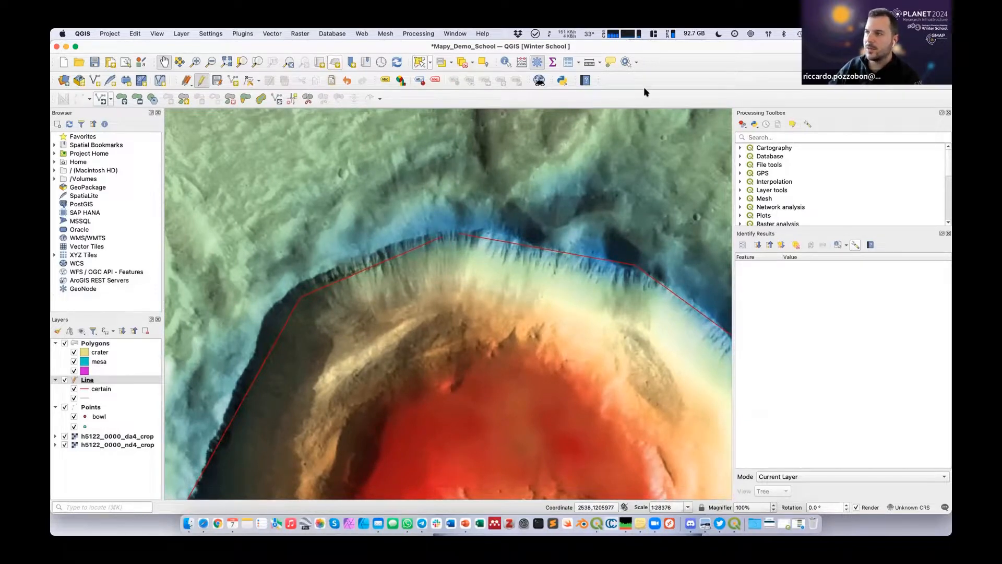
{"action": "right_click", "coordinate": [671, 94]}
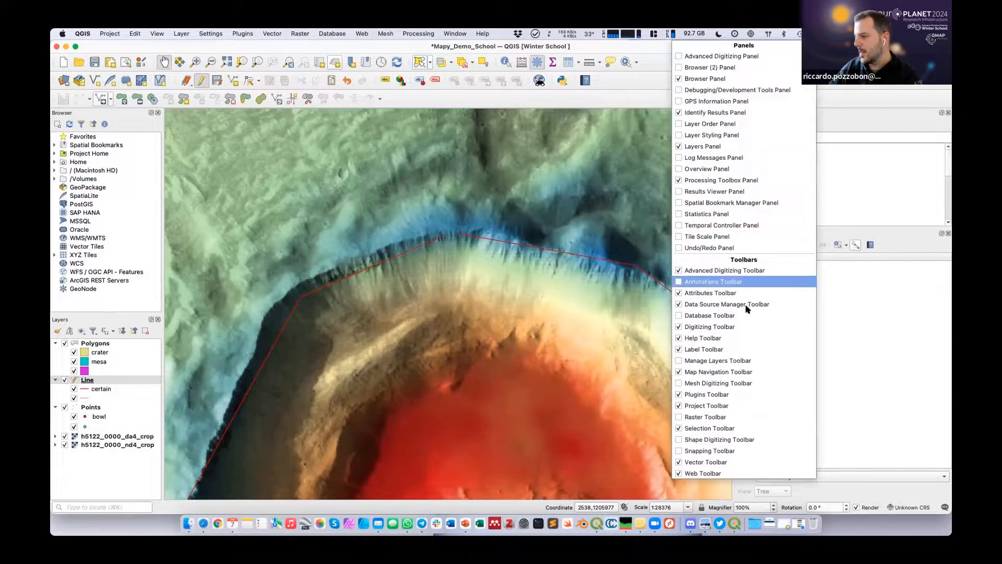
{"action": "left_click", "coordinate": [681, 452]}
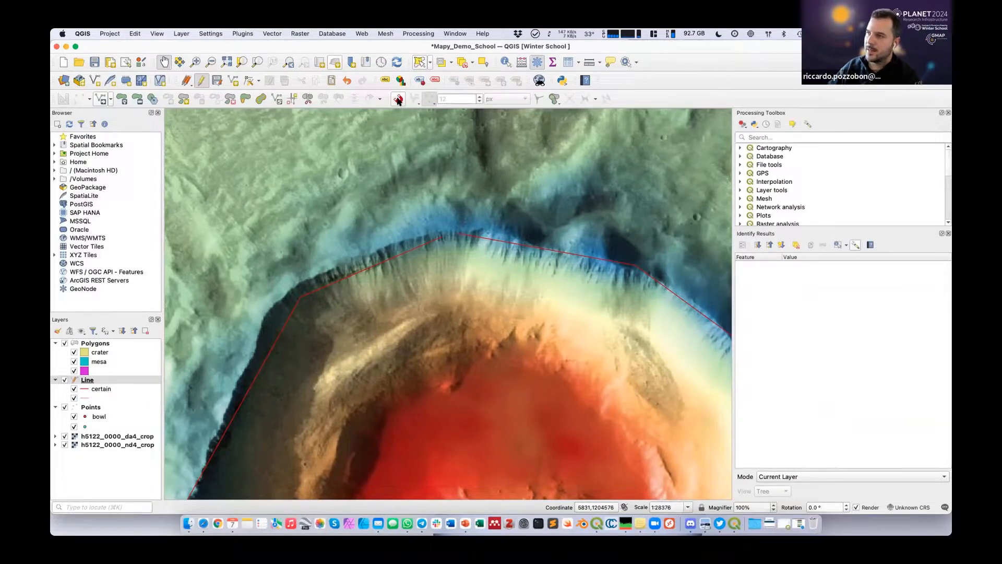
{"action": "left_click", "coordinate": [399, 99]}
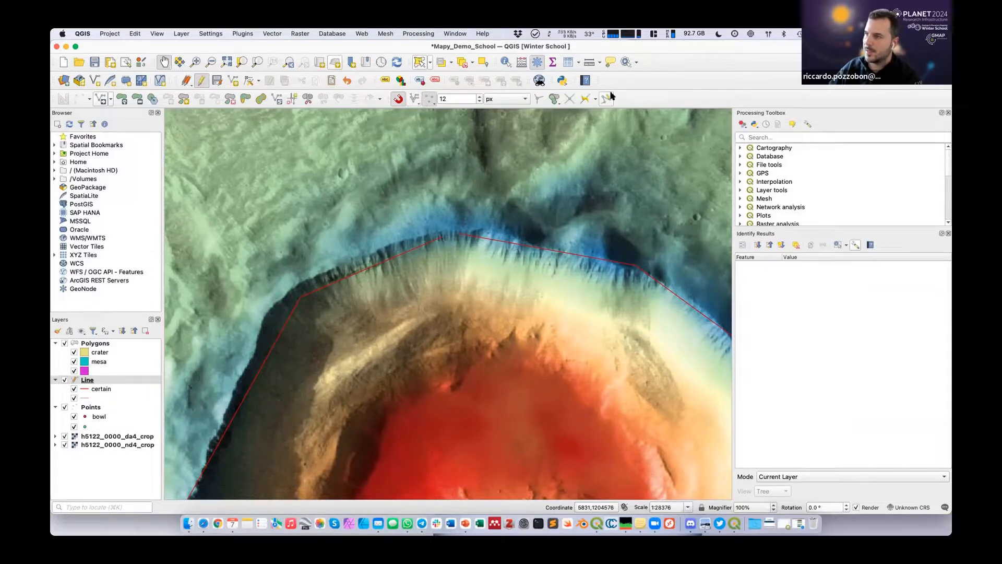
{"action": "left_click", "coordinate": [430, 99]}
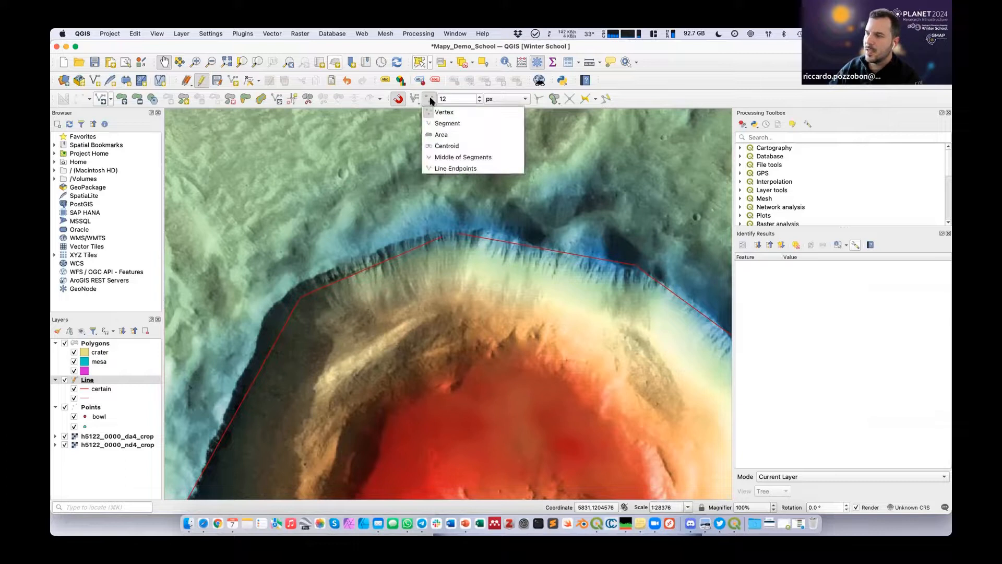
{"action": "left_click", "coordinate": [438, 124]}
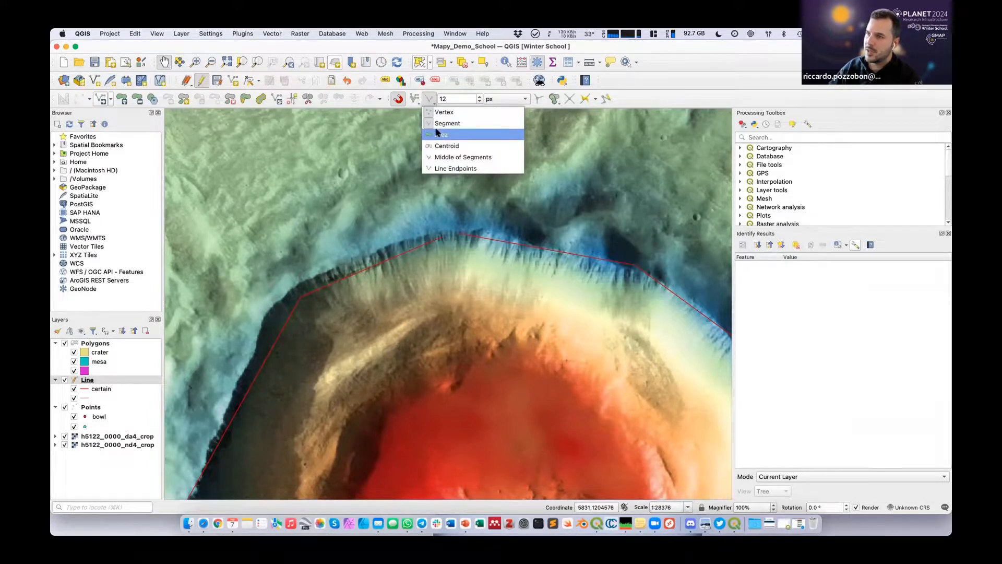
{"action": "left_click", "coordinate": [437, 134]}
{"action": "left_click", "coordinate": [727, 99]}
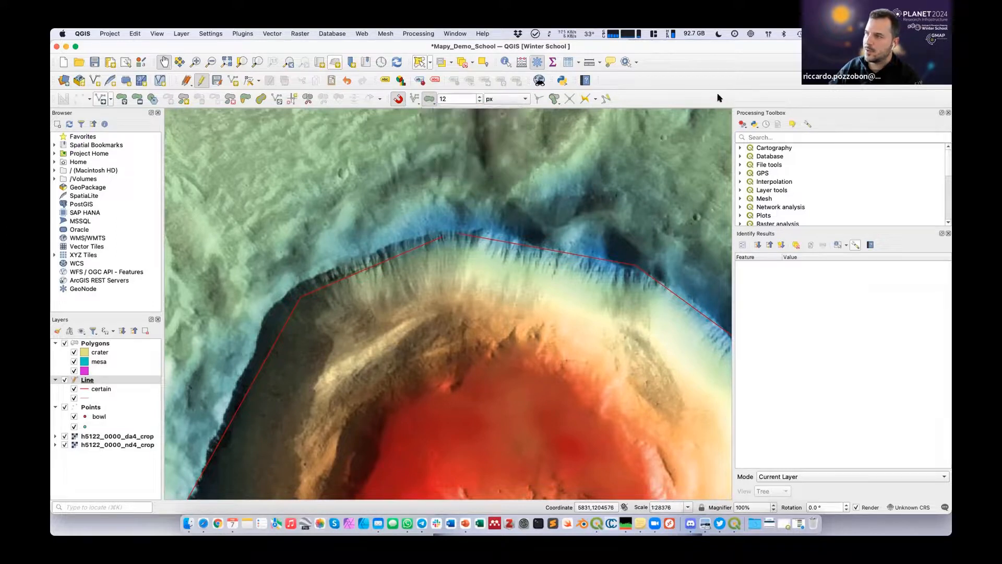
- Use the Vertex tool to shift the inner line's northernmost vertex slightly west along the rim, and turn on self-snapping
{"action": "left_click", "coordinate": [235, 82]}
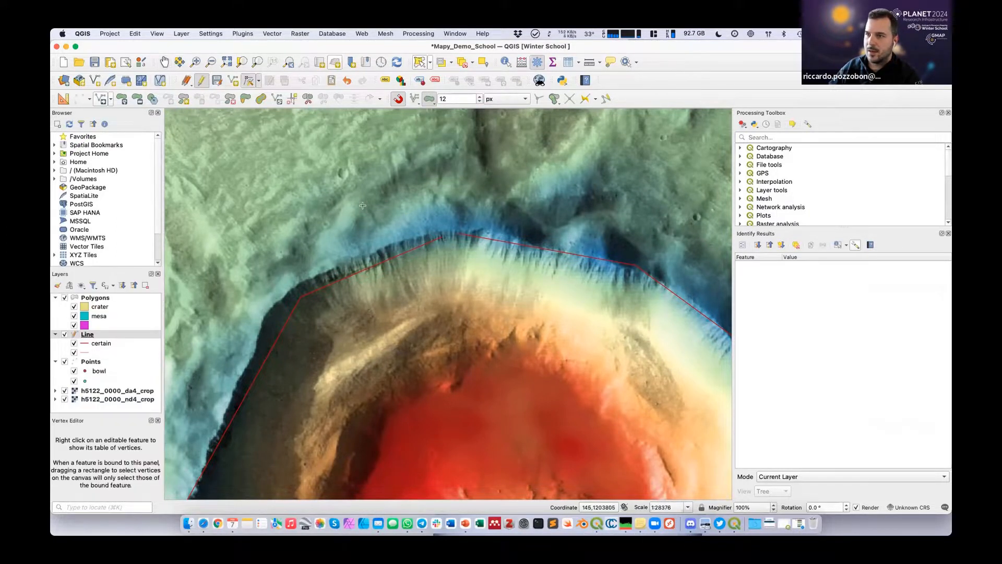
{"action": "left_click", "coordinate": [460, 236]}
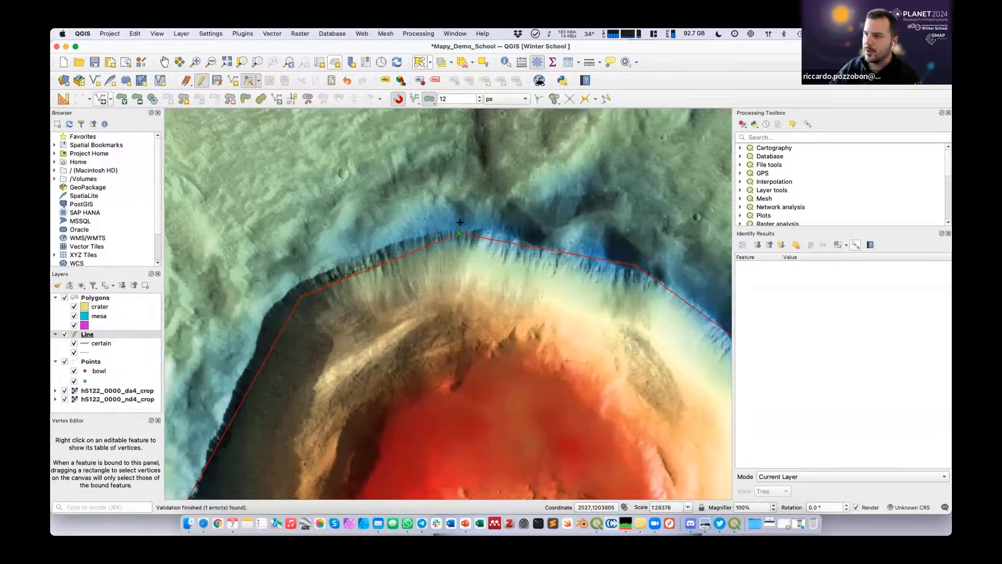
{"action": "left_click", "coordinate": [606, 99]}
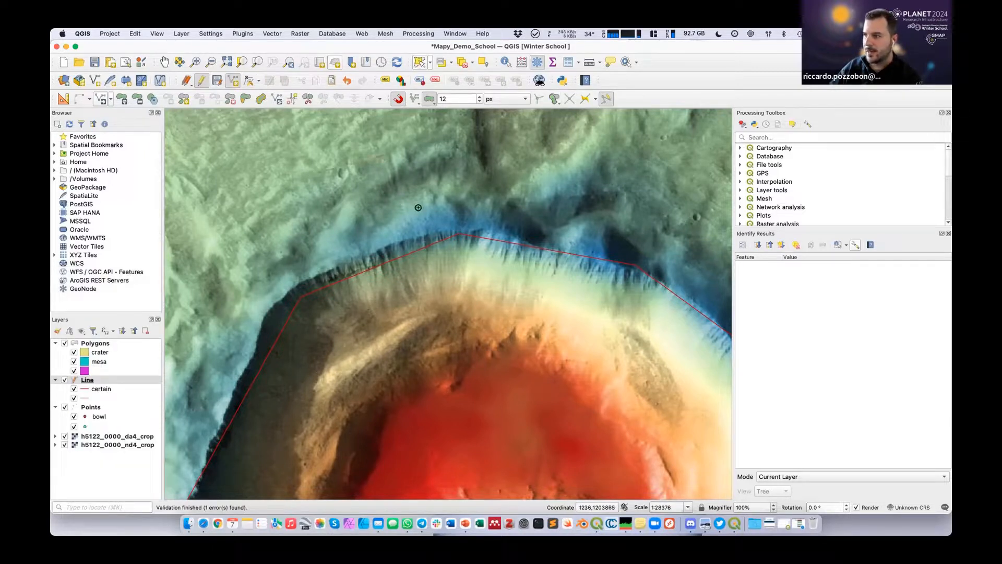
- Draw a new bent line just north of the crater rim in the Line layer, accepting its default attributes
{"action": "left_click", "coordinate": [435, 199]}
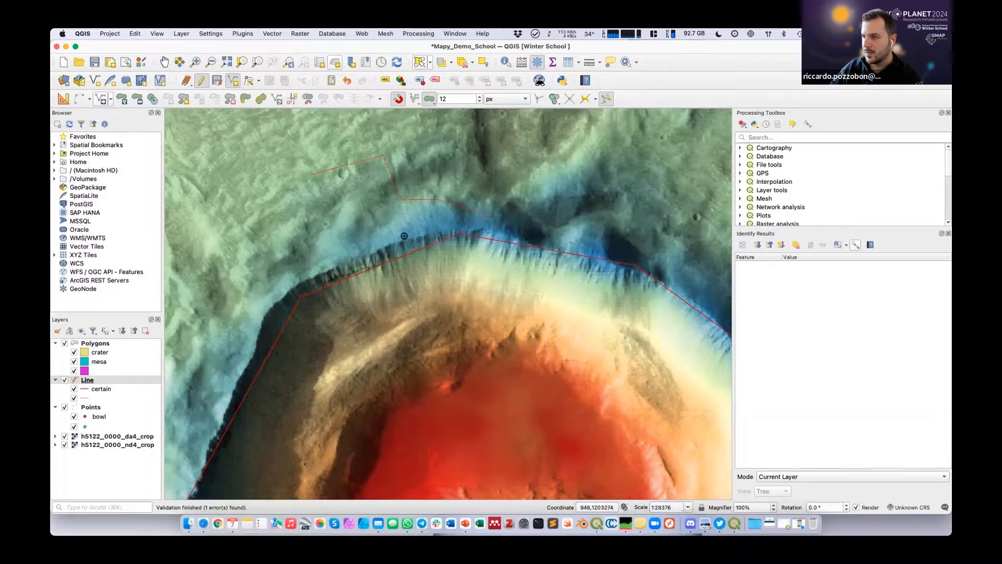
{"action": "right_click", "coordinate": [311, 175]}
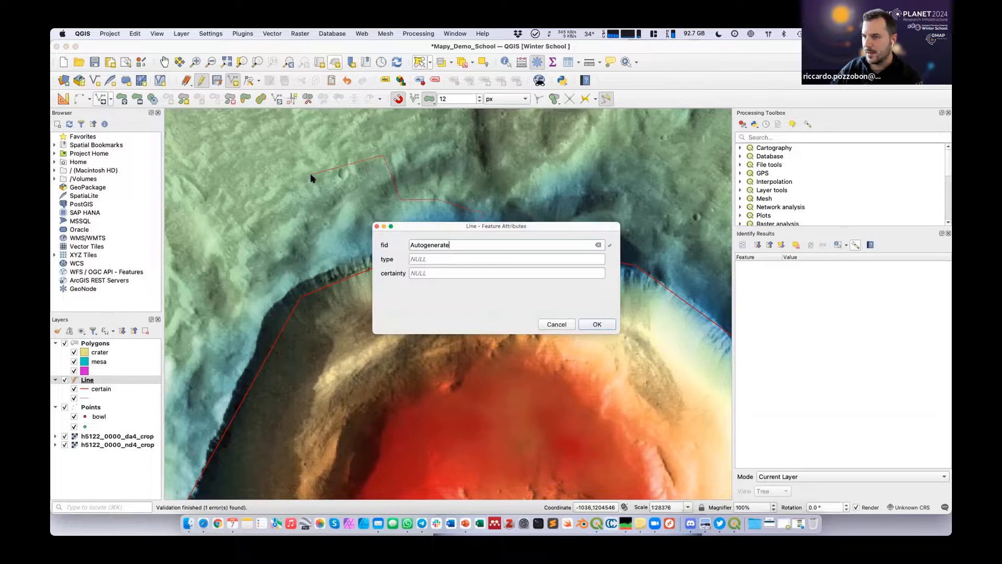
{"action": "left_click", "coordinate": [595, 324]}
- Use Split Features to cut the inner line at both ends of a short section on the crater's northern rim
{"action": "scroll", "coordinate": [461, 174], "scroll_direction": "down", "scroll_amount": 2}
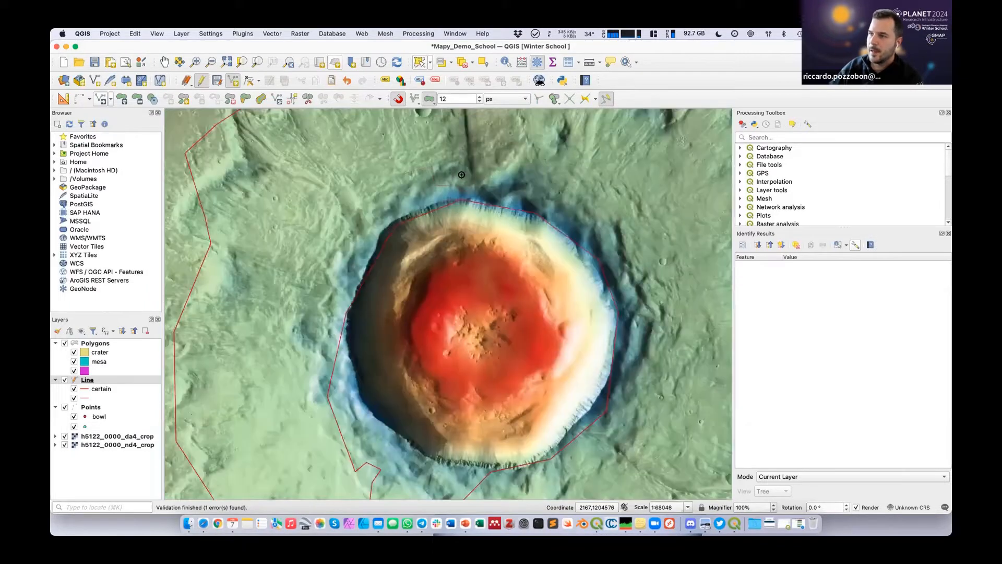
{"action": "left_click", "coordinate": [308, 99]}
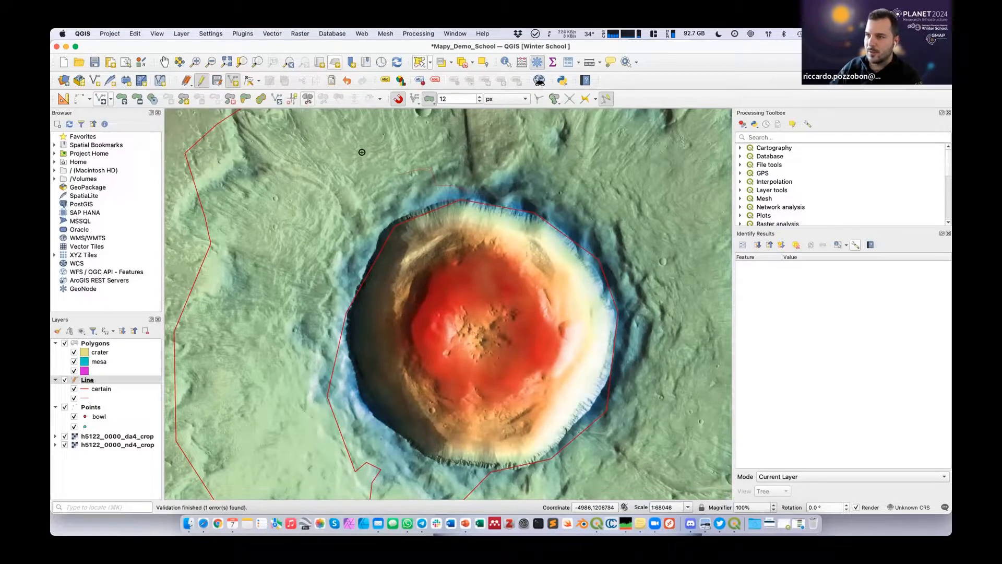
{"action": "scroll", "coordinate": [362, 151], "scroll_direction": "up", "scroll_amount": 1}
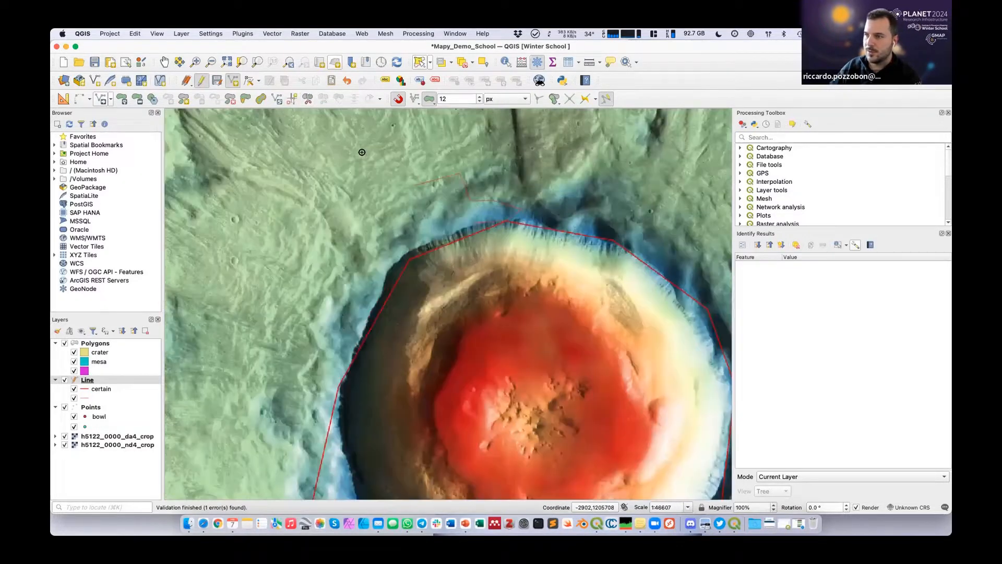
{"action": "left_click", "coordinate": [308, 100]}
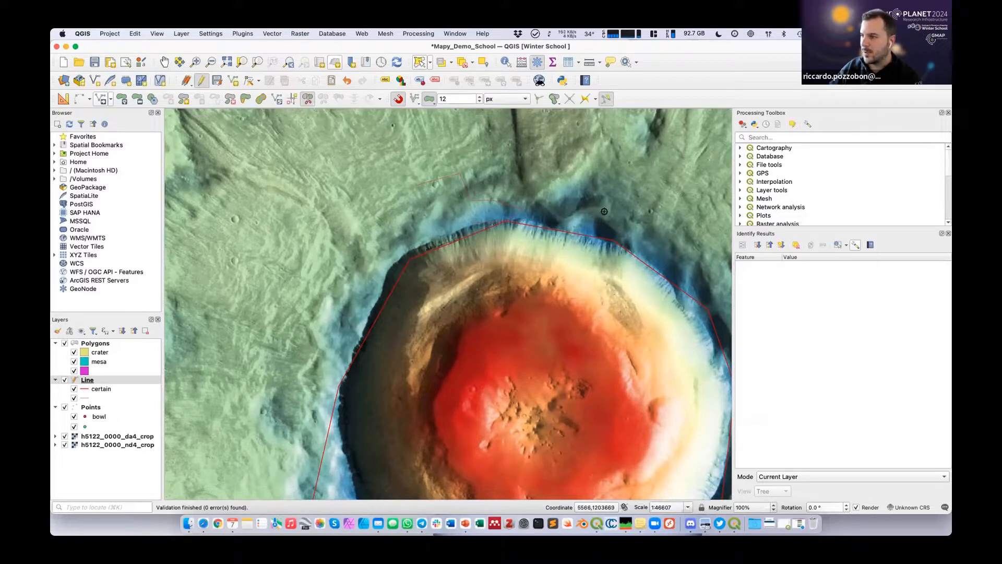
- Select the split-off section of the inner line on the crater's northern rim and delete it
{"action": "left_click", "coordinate": [429, 64]}
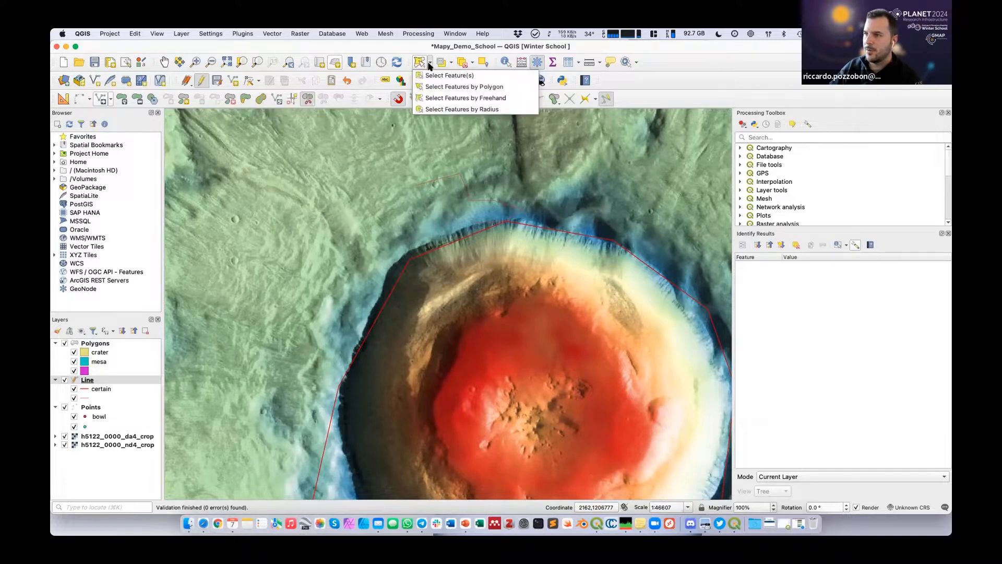
{"action": "left_click", "coordinate": [444, 74]}
{"action": "left_click_drag", "start_coordinate": [431, 212], "coordinate": [457, 252]}
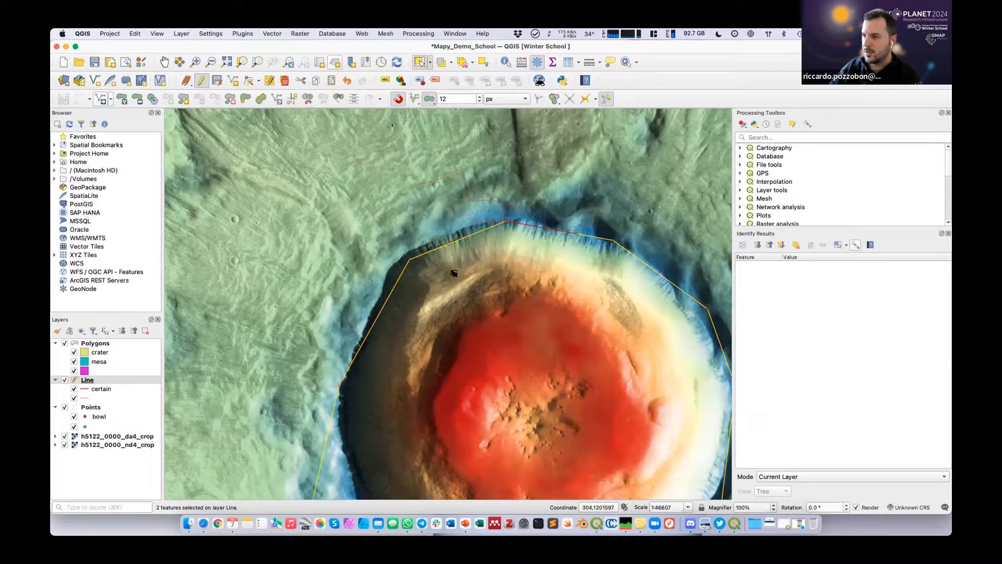
{"action": "left_click_drag", "start_coordinate": [560, 221], "coordinate": [556, 254]}
{"action": "left_click_drag", "start_coordinate": [430, 224], "coordinate": [487, 258]}
{"action": "left_click_drag", "start_coordinate": [568, 224], "coordinate": [571, 270]}
{"action": "left_click", "coordinate": [616, 275]}
{"action": "left_click_drag", "start_coordinate": [582, 212], "coordinate": [542, 253]}
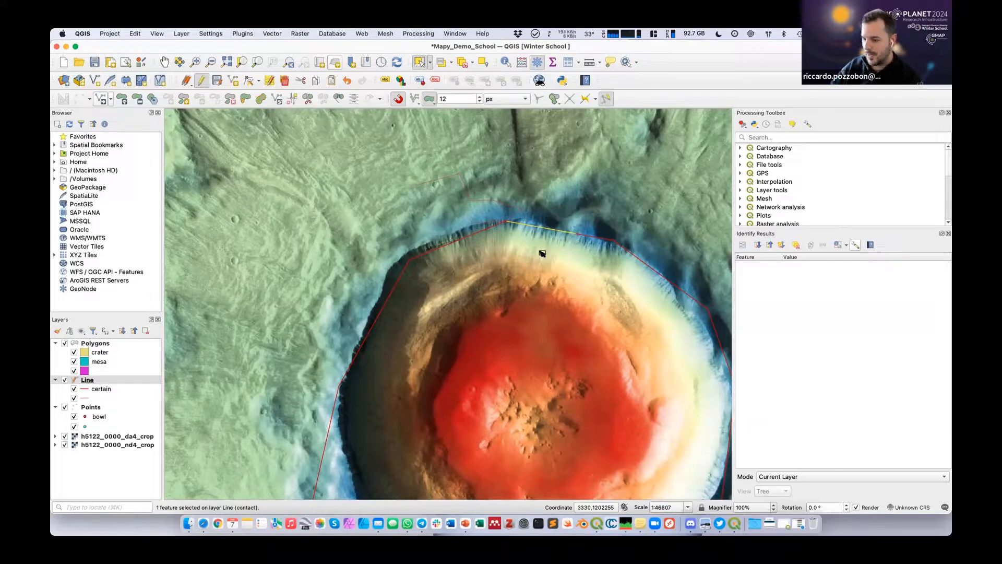
{"action": "key", "text": "Delete"}
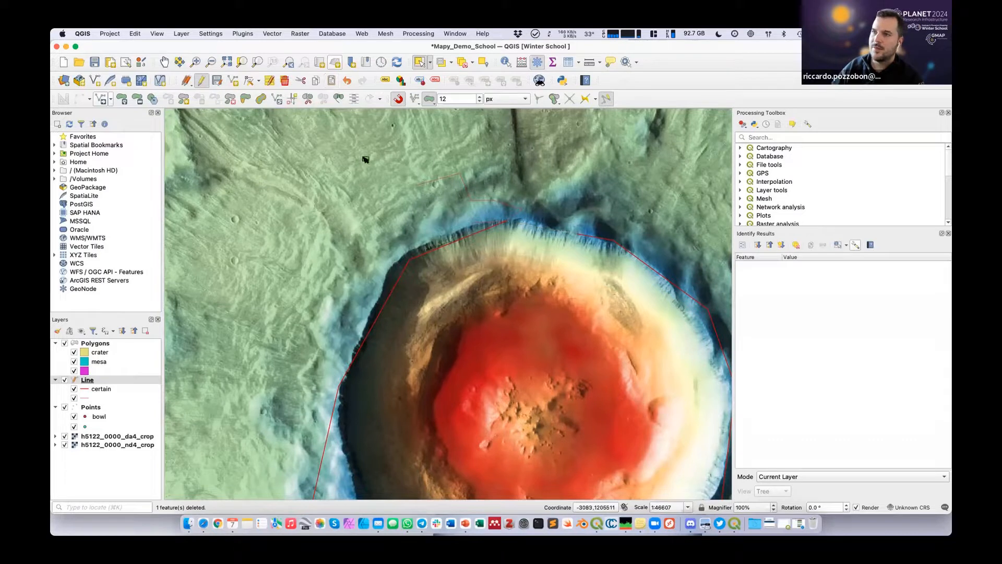
- Undo and redo the deletion of the northern rim section several times, finishing with a redo
{"action": "left_click", "coordinate": [347, 80]}
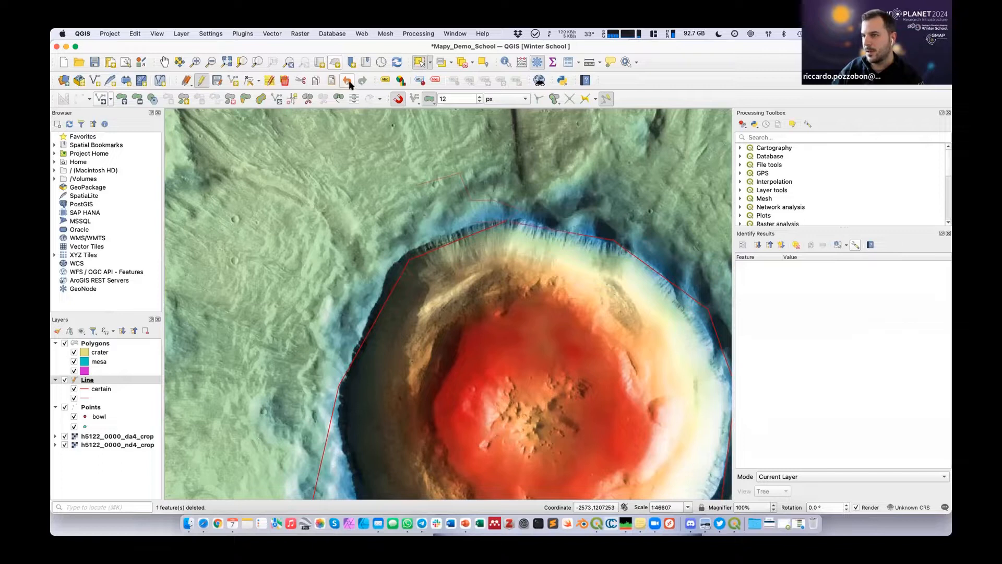
{"action": "left_click", "coordinate": [362, 83]}
{"action": "left_click", "coordinate": [348, 82]}
{"action": "left_click", "coordinate": [359, 83]}
{"action": "left_click", "coordinate": [349, 82]}
{"action": "left_click", "coordinate": [360, 82]}
{"action": "left_click", "coordinate": [349, 82]}
{"action": "left_click", "coordinate": [360, 82]}
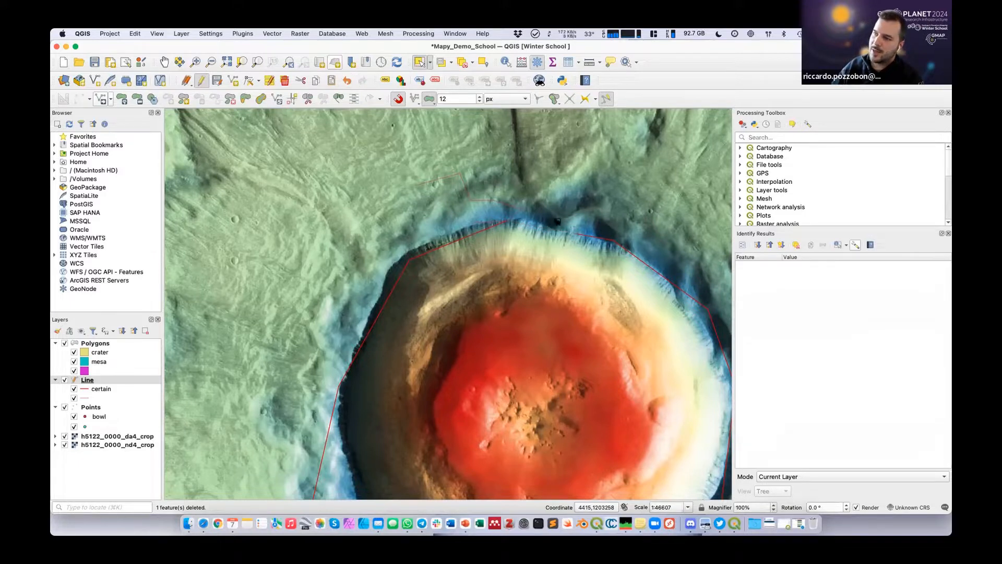
- Save the edits to the Line layer and leave its edit mode
{"action": "left_click", "coordinate": [202, 81]}
{"action": "left_click", "coordinate": [561, 283]}
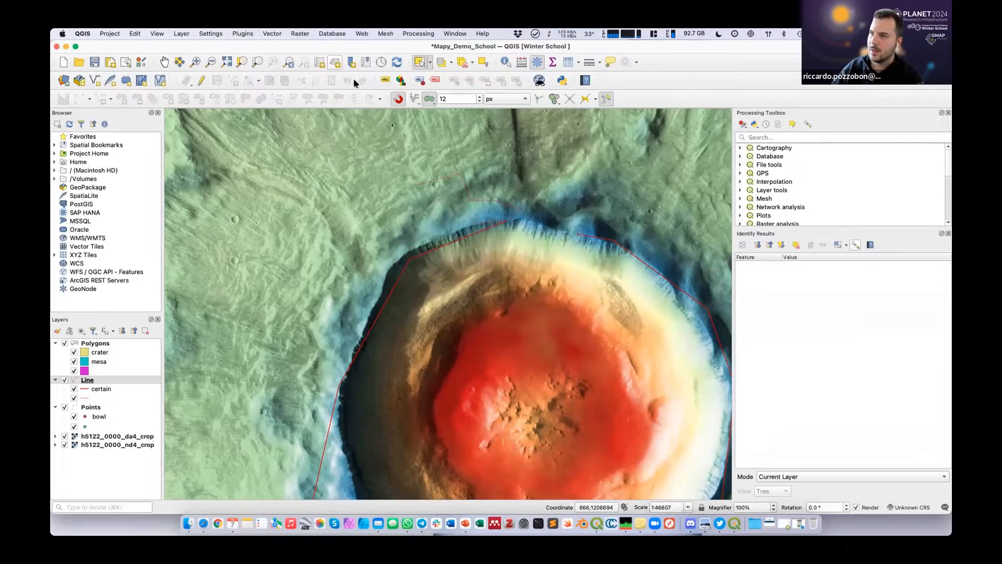
{"action": "left_click", "coordinate": [201, 81]}
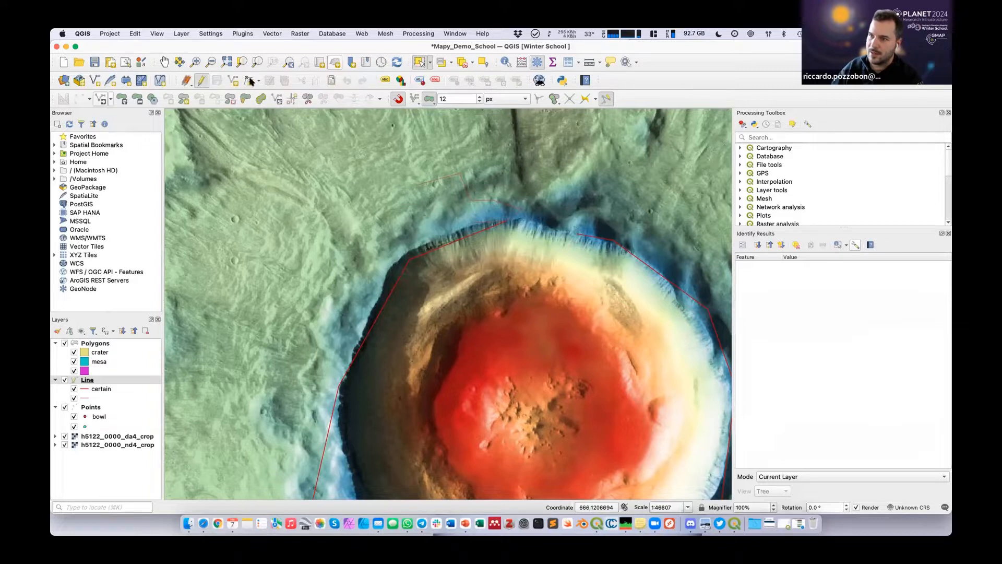
{"action": "left_click", "coordinate": [201, 81]}
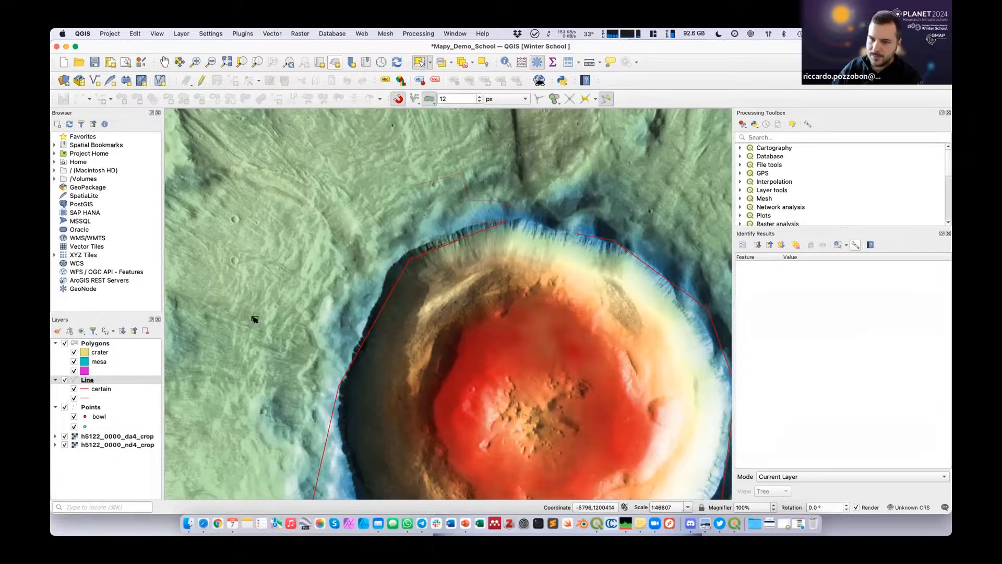
- Put the Polygons layer into edit mode to work on the mesa polygons in the image's southwestern corner
{"action": "left_click", "coordinate": [91, 343]}
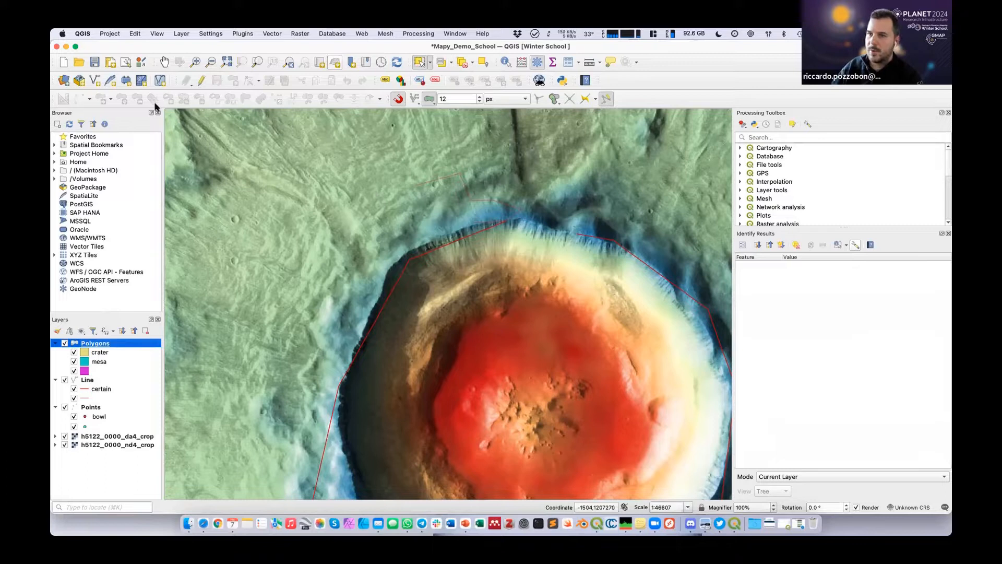
{"action": "left_click", "coordinate": [201, 80]}
{"action": "scroll", "coordinate": [413, 174], "scroll_direction": "down", "scroll_amount": 3}
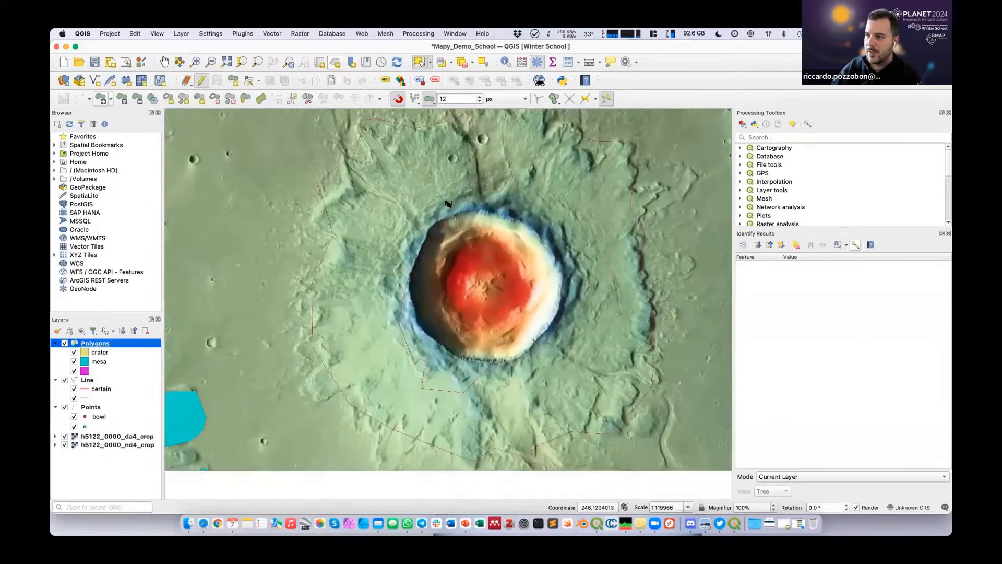
{"action": "left_click", "coordinate": [164, 62]}
{"action": "left_click_drag", "start_coordinate": [368, 347], "coordinate": [523, 231]}
{"action": "scroll", "coordinate": [398, 282], "scroll_direction": "up", "scroll_amount": 2}
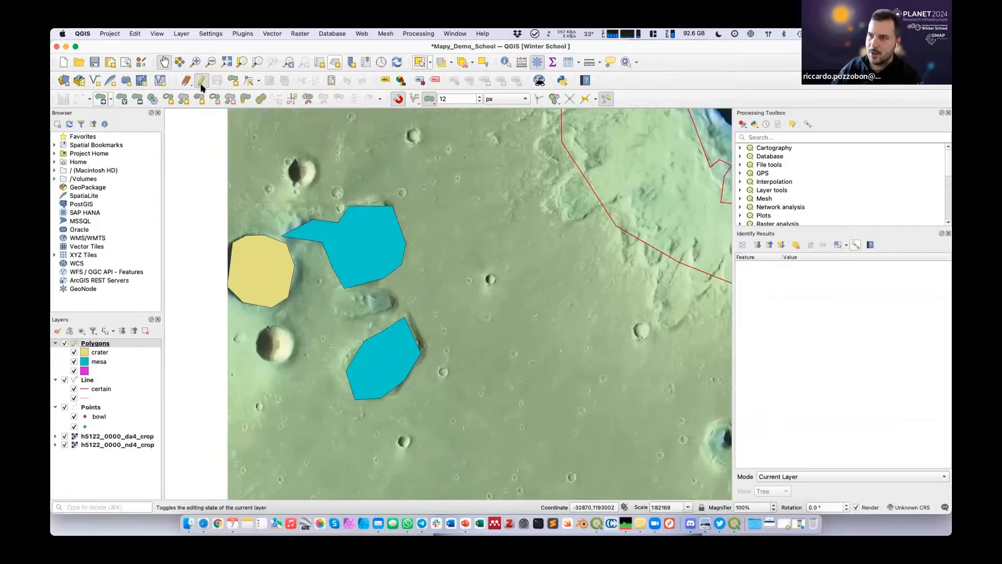
- With the Vertex Tool, stretch the northern mesa polygon's eastern side outward and add an inward-pulled vertex in the middle of its eastern edge
{"action": "left_click", "coordinate": [248, 80]}
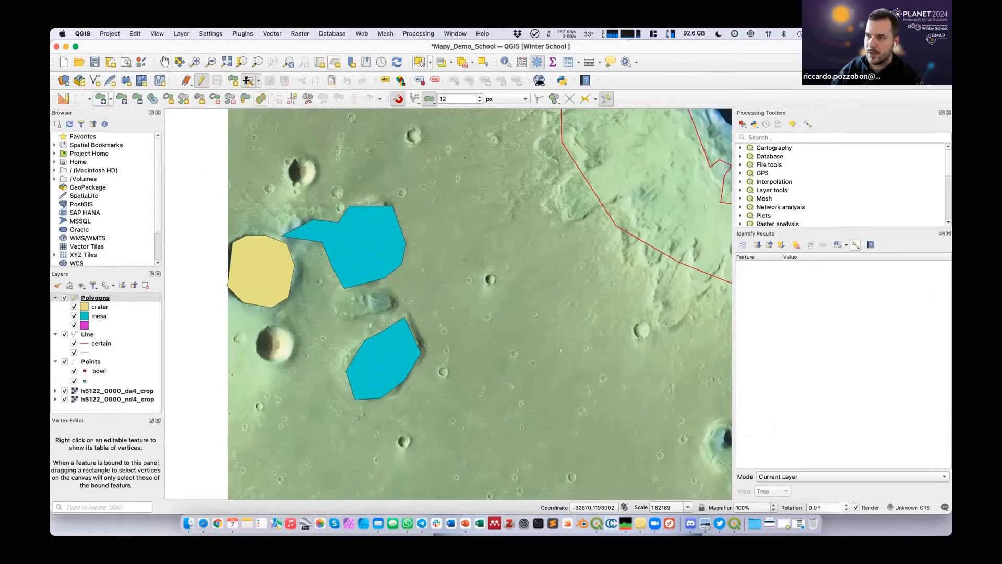
{"action": "left_click", "coordinate": [392, 206]}
{"action": "left_click", "coordinate": [400, 161]}
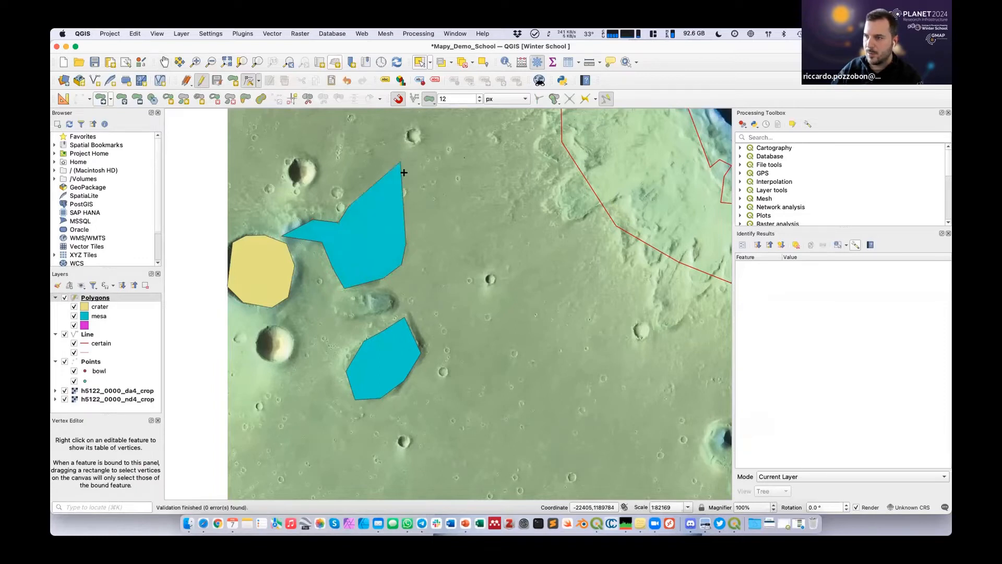
{"action": "left_click", "coordinate": [403, 203]}
{"action": "left_click", "coordinate": [433, 226]}
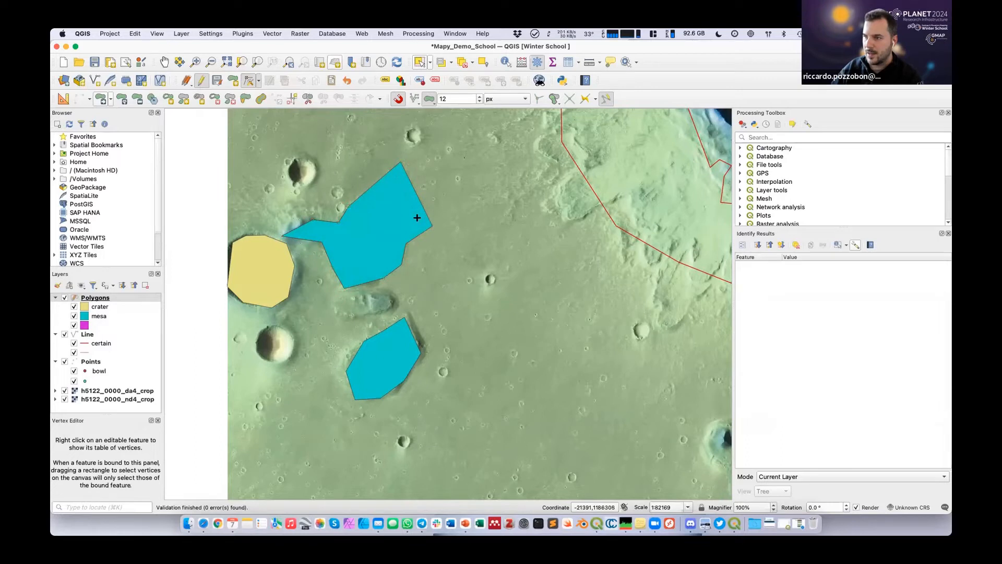
{"action": "left_click", "coordinate": [454, 202]}
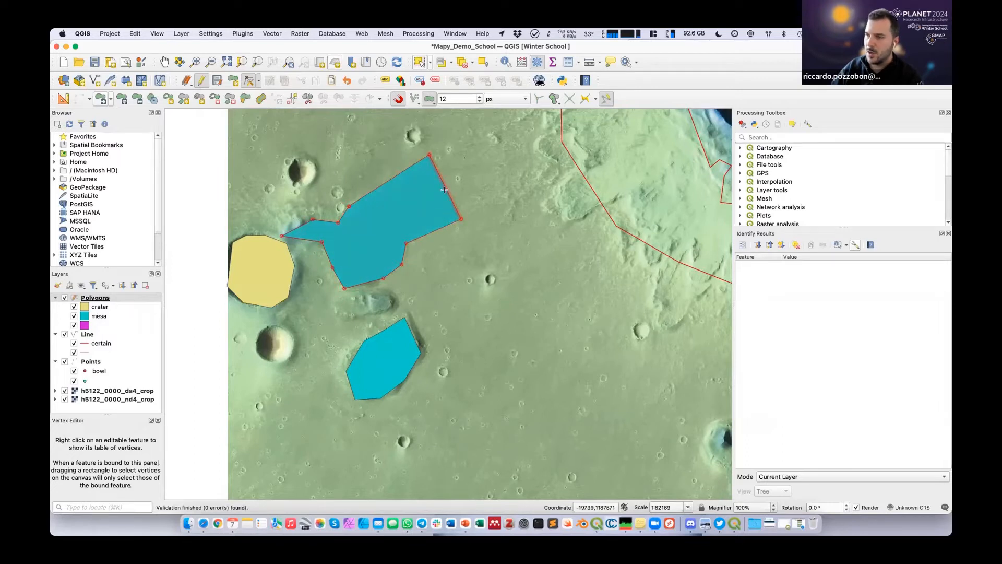
{"action": "left_click", "coordinate": [444, 187]}
{"action": "left_click", "coordinate": [422, 204]}
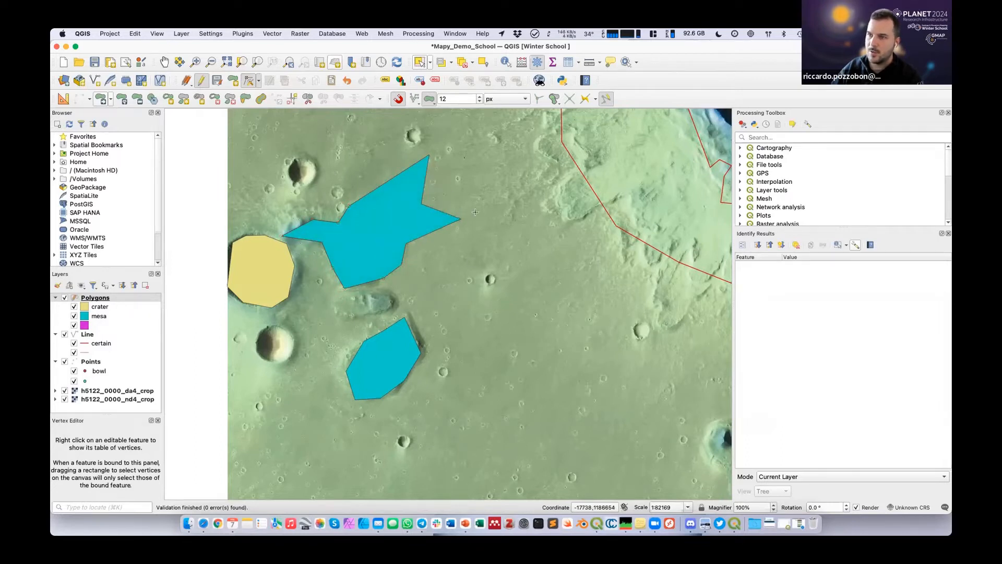
- Use Reshape Features to add two rounded lobes to the eastern side of the northern mesa polygon
{"action": "left_click", "coordinate": [245, 99]}
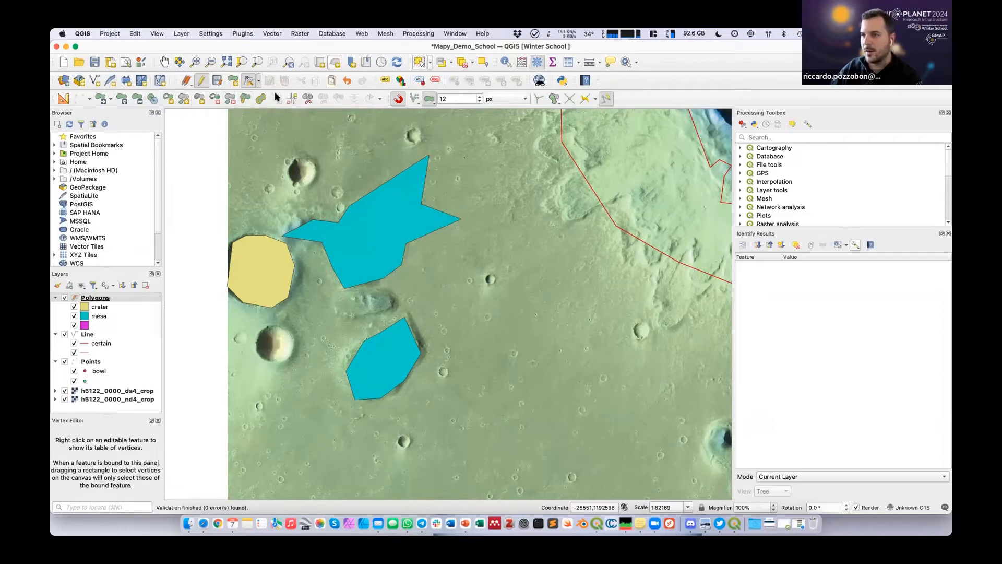
{"action": "left_click", "coordinate": [245, 99]}
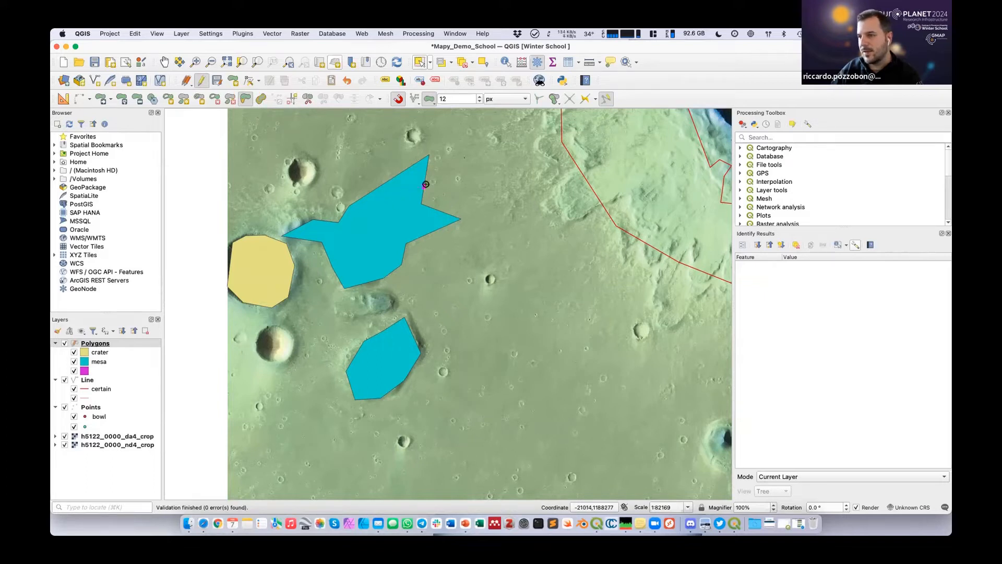
{"action": "left_click", "coordinate": [439, 178]}
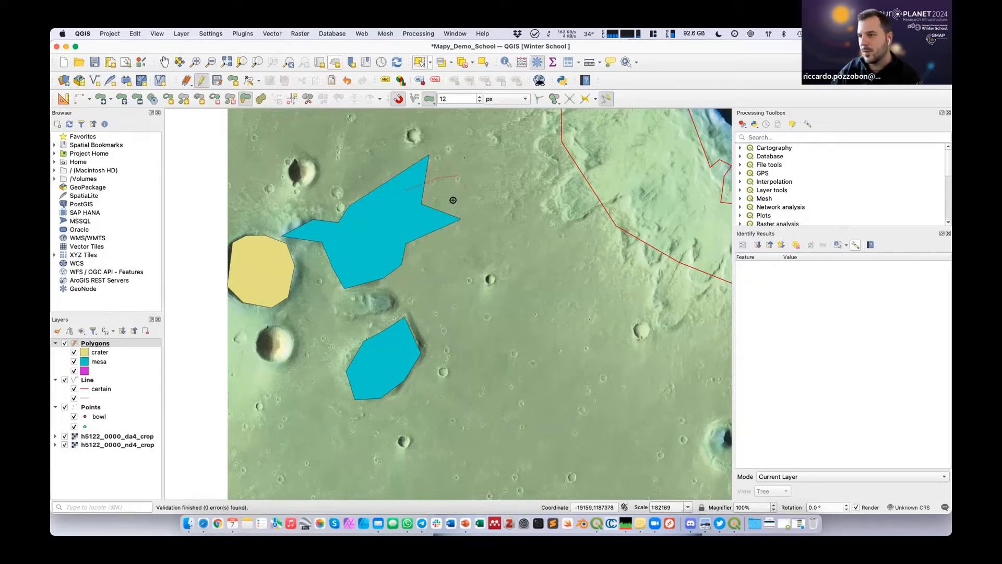
{"action": "left_click", "coordinate": [438, 212]}
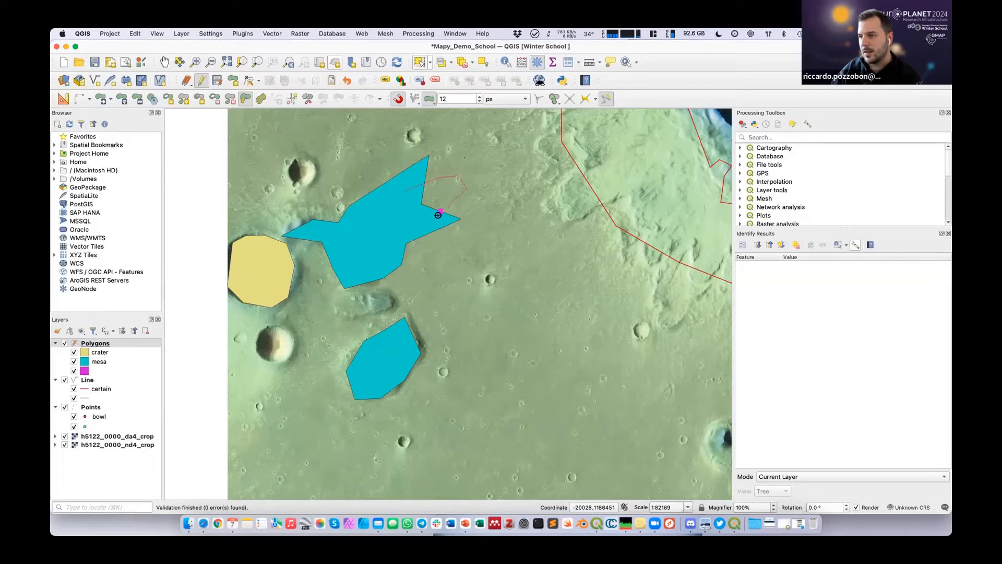
{"action": "right_click", "coordinate": [403, 225]}
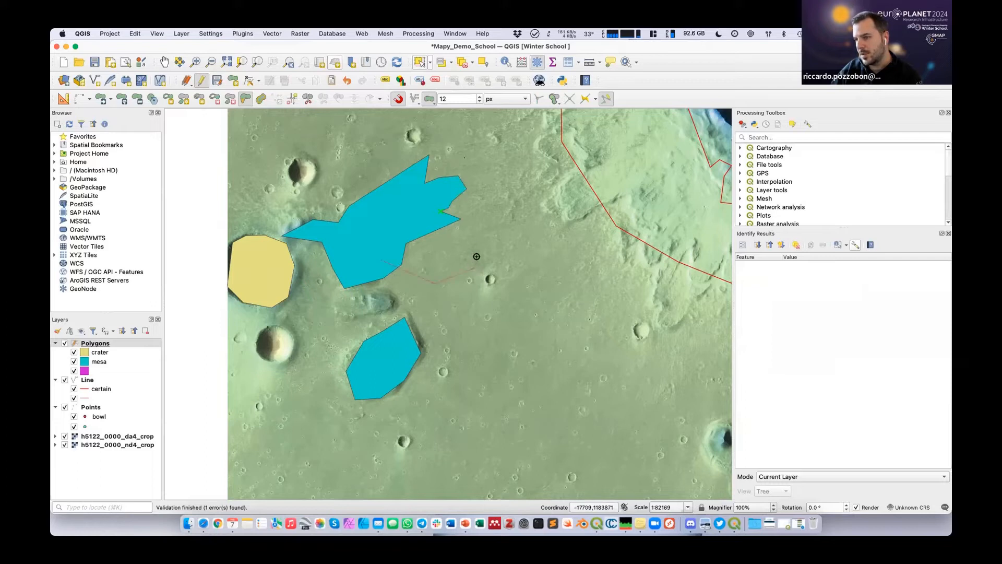
{"action": "right_click", "coordinate": [415, 217]}
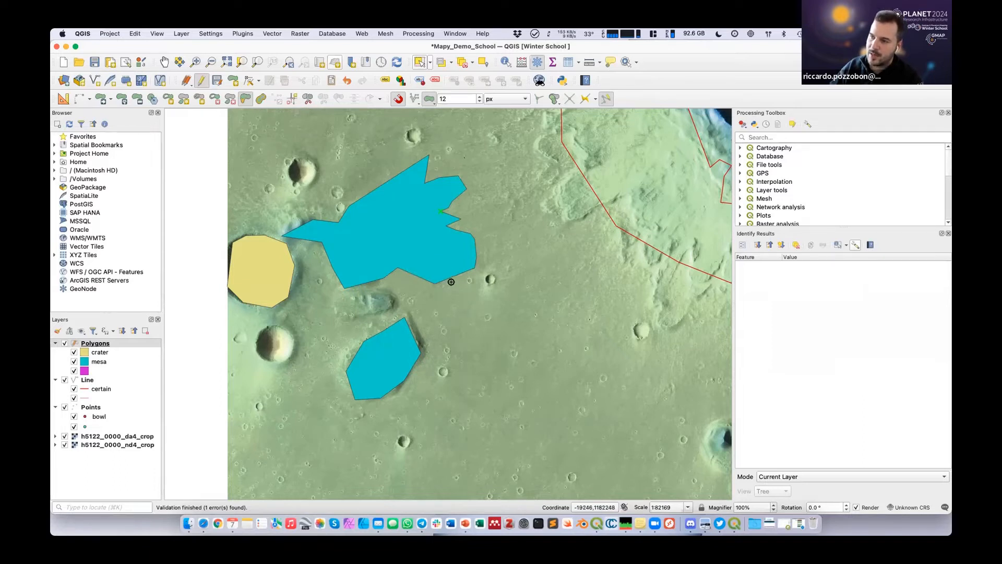
- Reshape the mesa polygon's southeastern lobe by cutting a deep notch into it from the outside
{"action": "left_click", "coordinate": [429, 255]}
{"action": "left_click", "coordinate": [439, 239]}
{"action": "left_click", "coordinate": [463, 259]}
{"action": "left_click", "coordinate": [476, 256]}
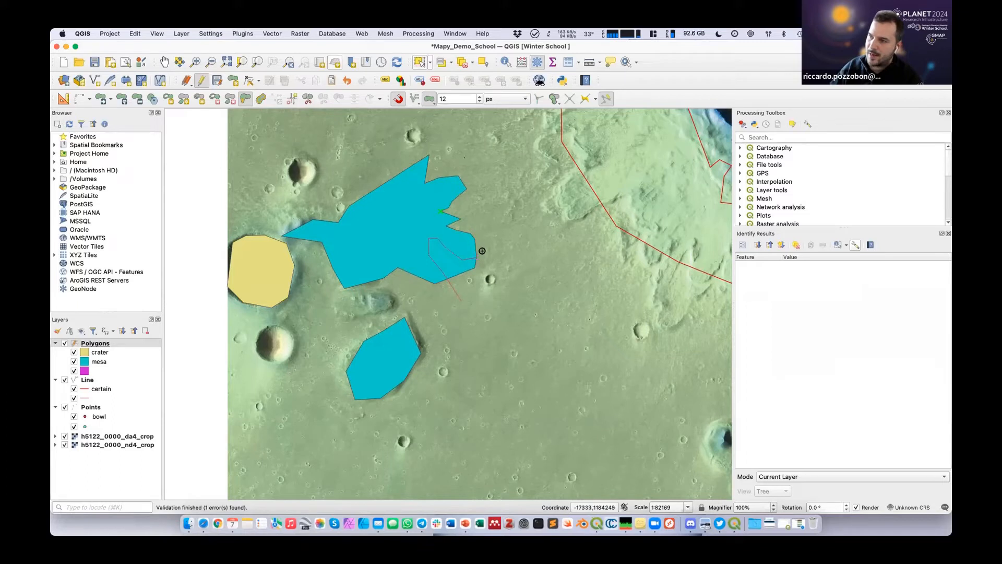
{"action": "right_click", "coordinate": [524, 257]}
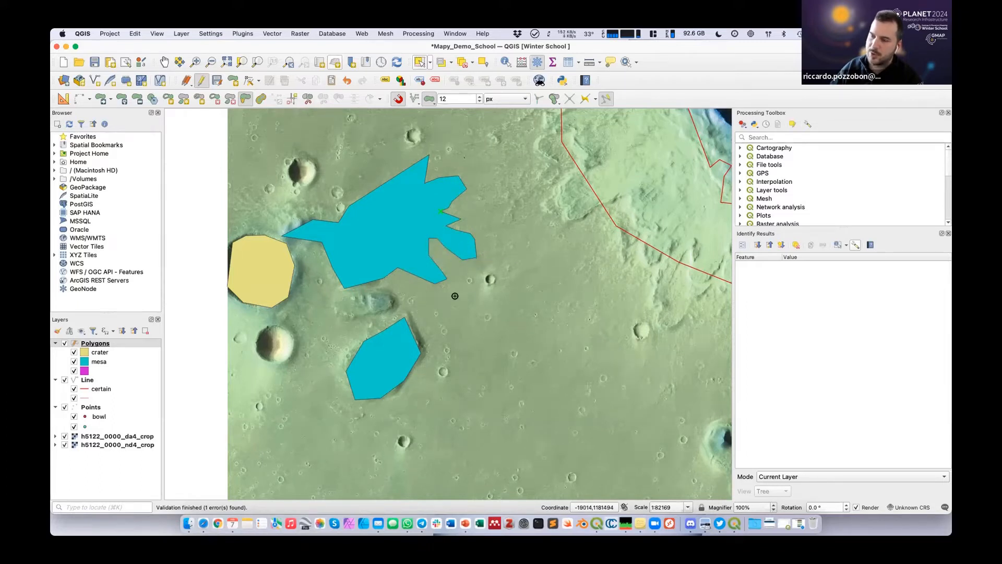
- Use Split Features to divide the reshaped mesa polygon into four pieces with two crossing cuts
{"action": "left_click", "coordinate": [308, 98]}
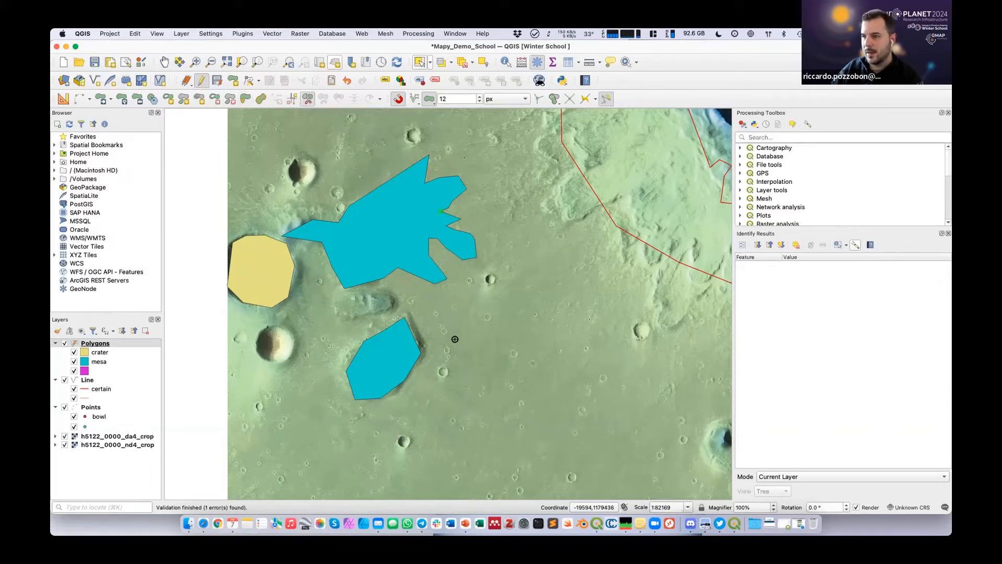
{"action": "left_click", "coordinate": [452, 321]}
{"action": "right_click", "coordinate": [474, 323]}
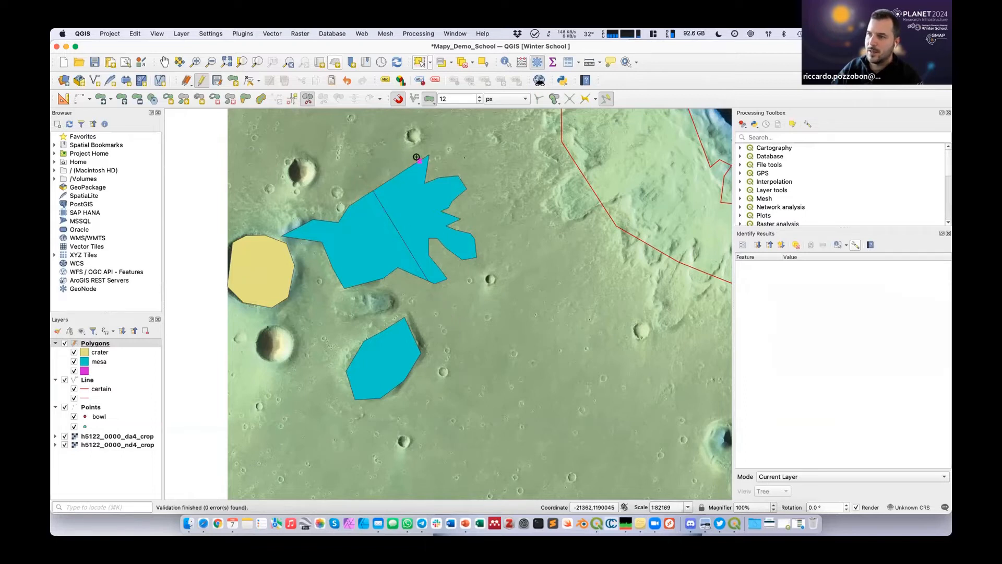
{"action": "left_click", "coordinate": [314, 325]}
{"action": "right_click", "coordinate": [314, 325]}
- Select and delete the northern and southern pieces of the split mesa polygon
{"action": "left_click", "coordinate": [420, 63]}
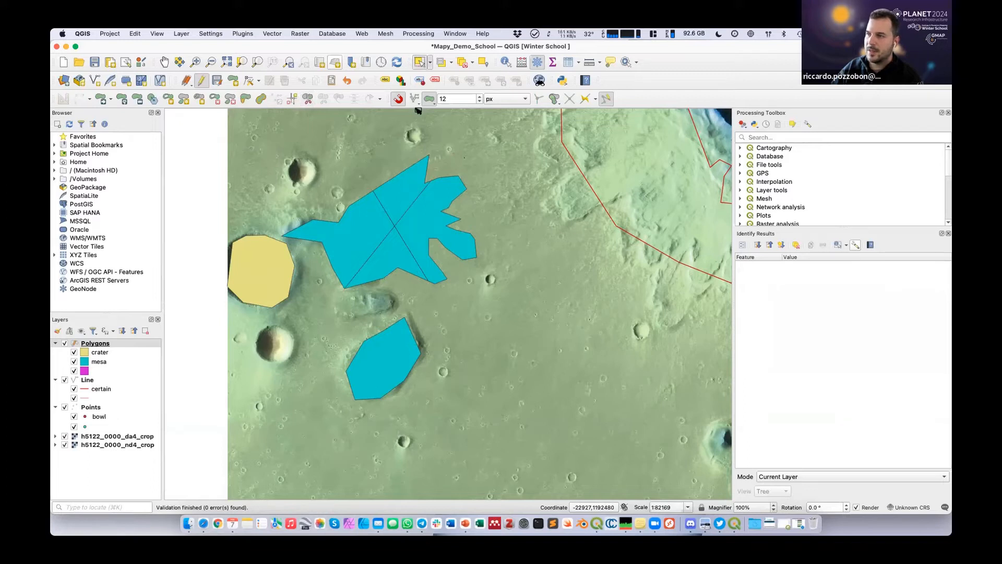
{"action": "left_click", "coordinate": [408, 187]}
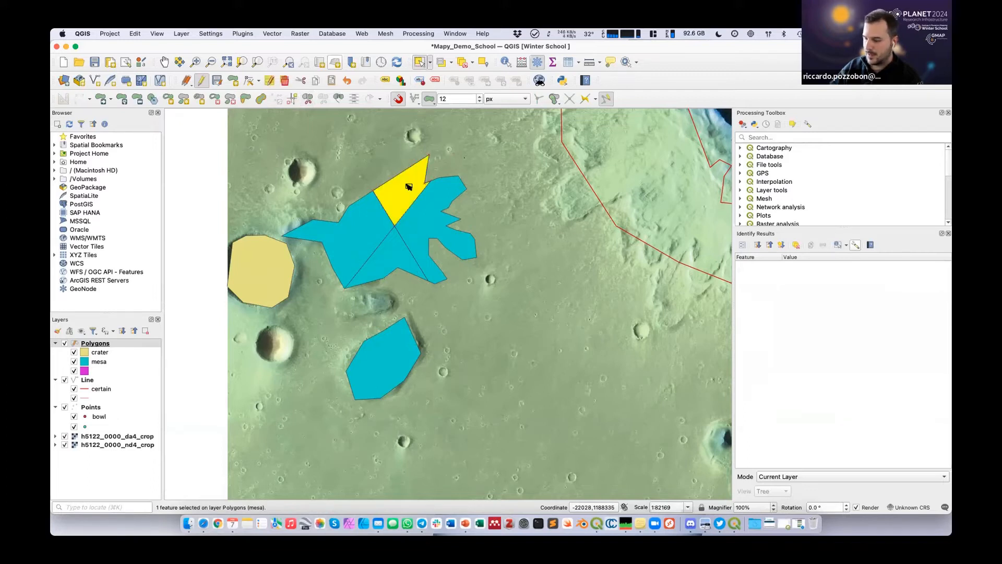
{"action": "key", "text": "Delete"}
{"action": "left_click", "coordinate": [396, 258]}
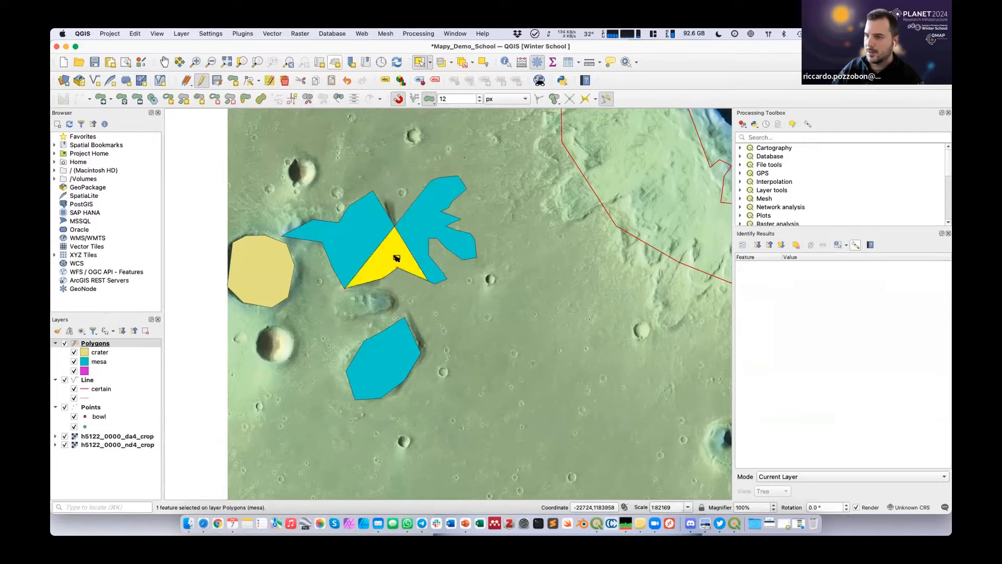
{"action": "key", "text": "Delete"}
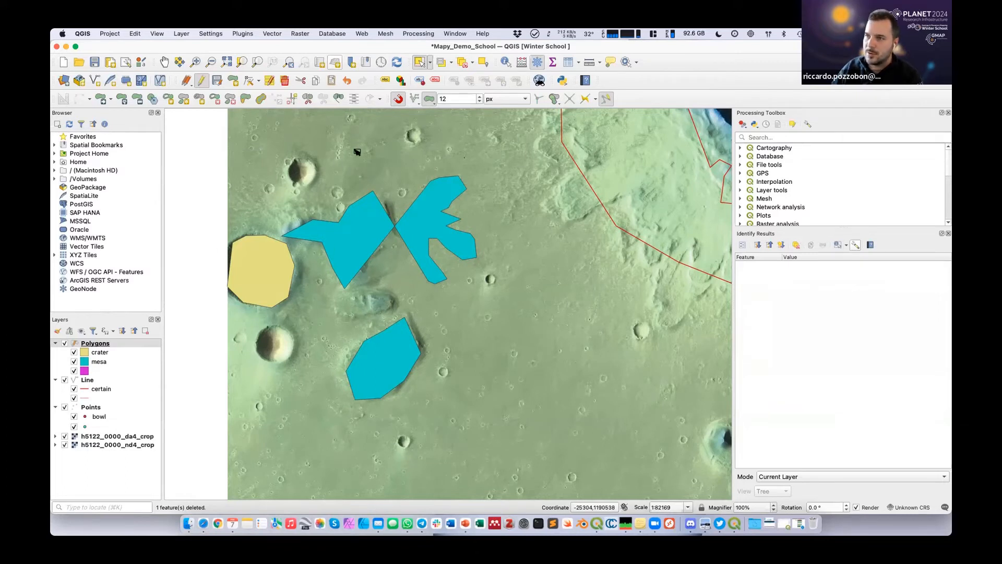
- Turn off snapping and end the Polygons layer's editing session, saving its edits
{"action": "left_click", "coordinate": [396, 100]}
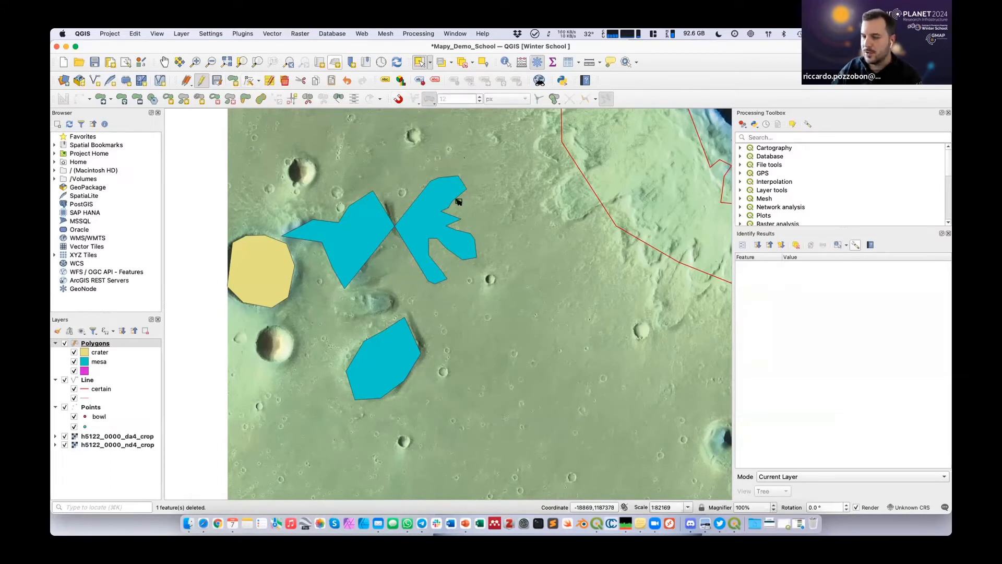
{"action": "left_click", "coordinate": [201, 81]}
{"action": "left_click", "coordinate": [567, 284]}
{"action": "scroll", "coordinate": [421, 269], "scroll_direction": "down", "scroll_amount": 1}
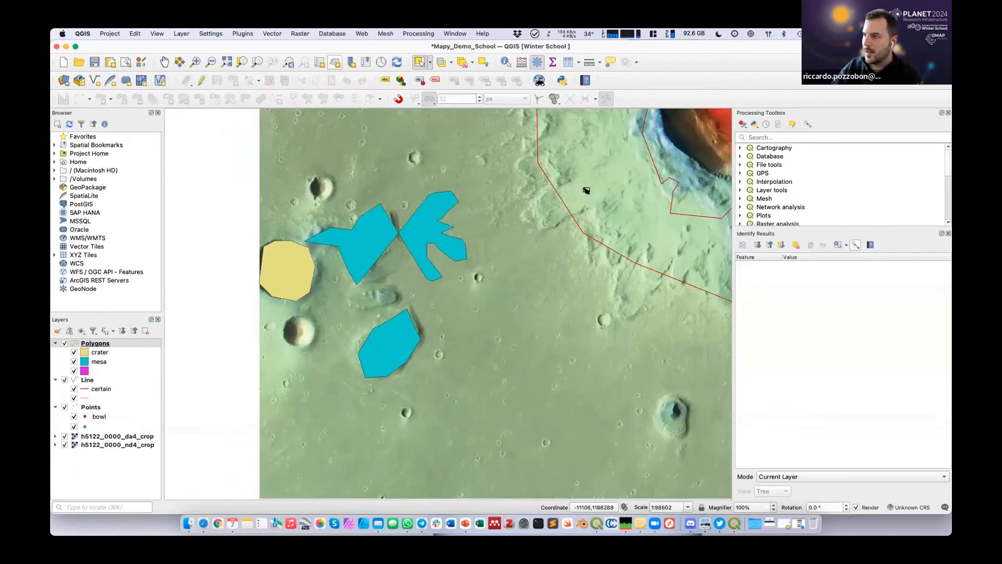
{"action": "left_click", "coordinate": [164, 62]}
{"action": "scroll", "coordinate": [620, 299], "scroll_direction": "down", "scroll_amount": 2}
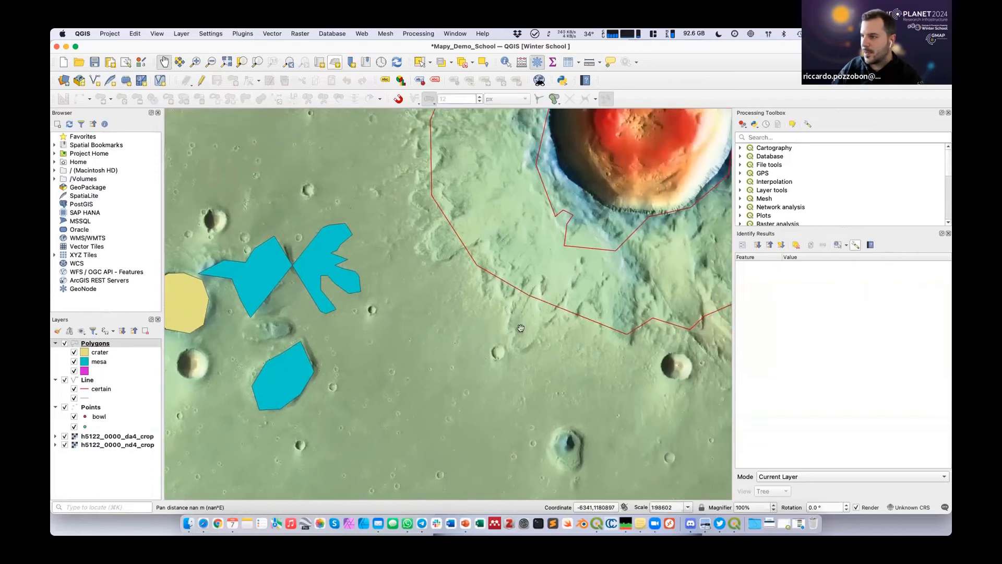
{"action": "scroll", "coordinate": [519, 308], "scroll_direction": "down", "scroll_amount": 3}
{"action": "left_click_drag", "start_coordinate": [519, 308], "coordinate": [412, 384]}
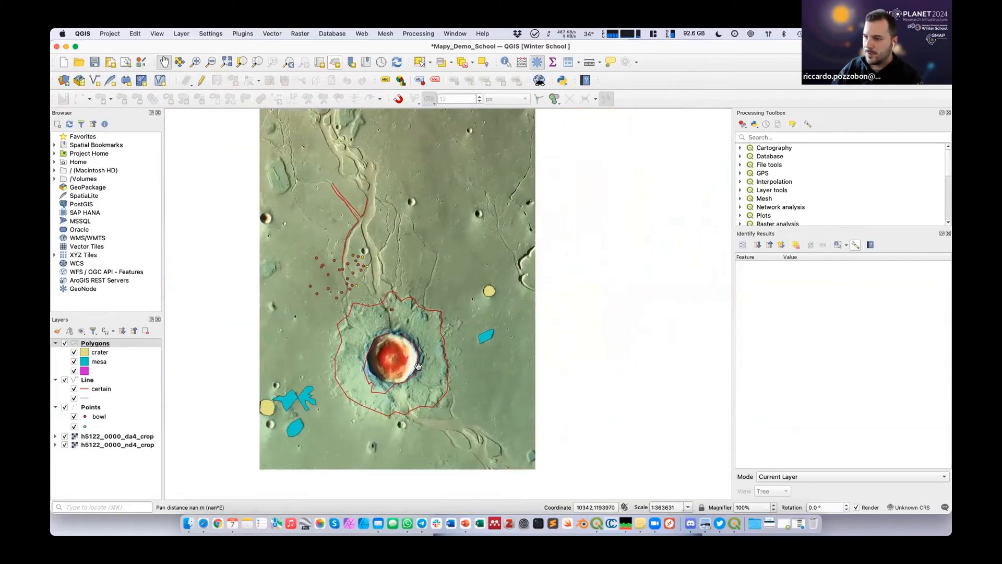
{"action": "scroll", "coordinate": [495, 329], "scroll_direction": "up", "scroll_amount": 3}
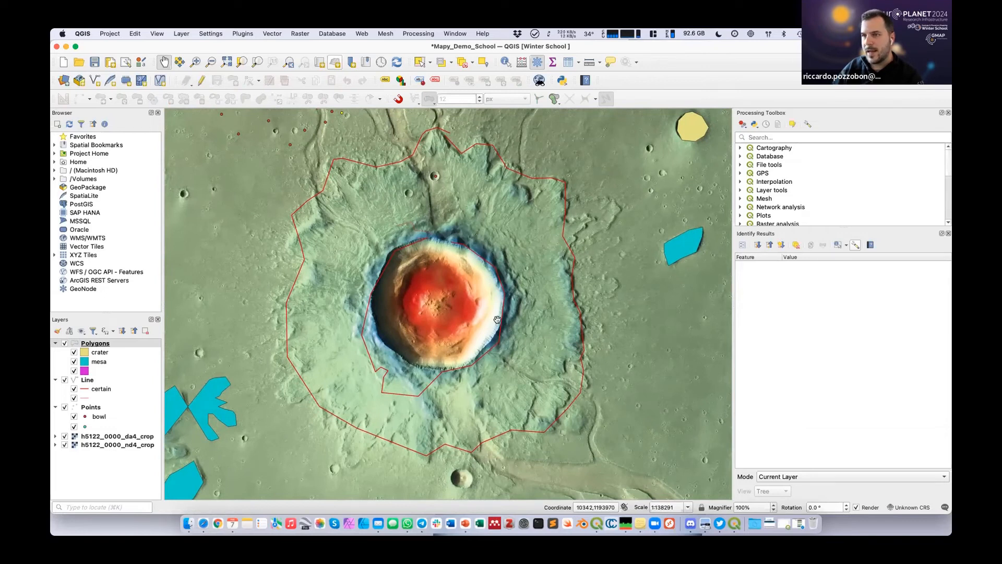
{"action": "left_click", "coordinate": [255, 34]}
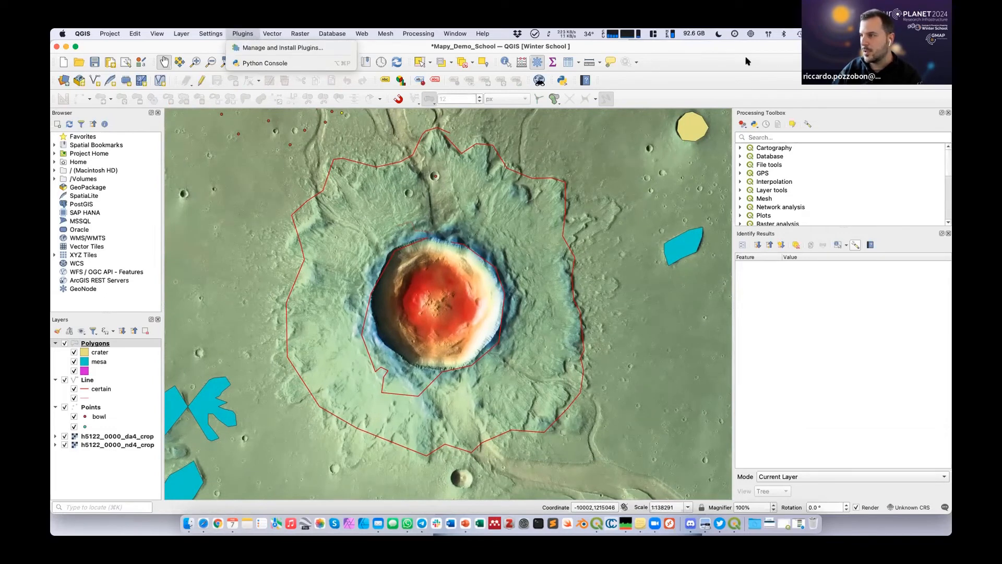
{"action": "key", "text": "Escape"}
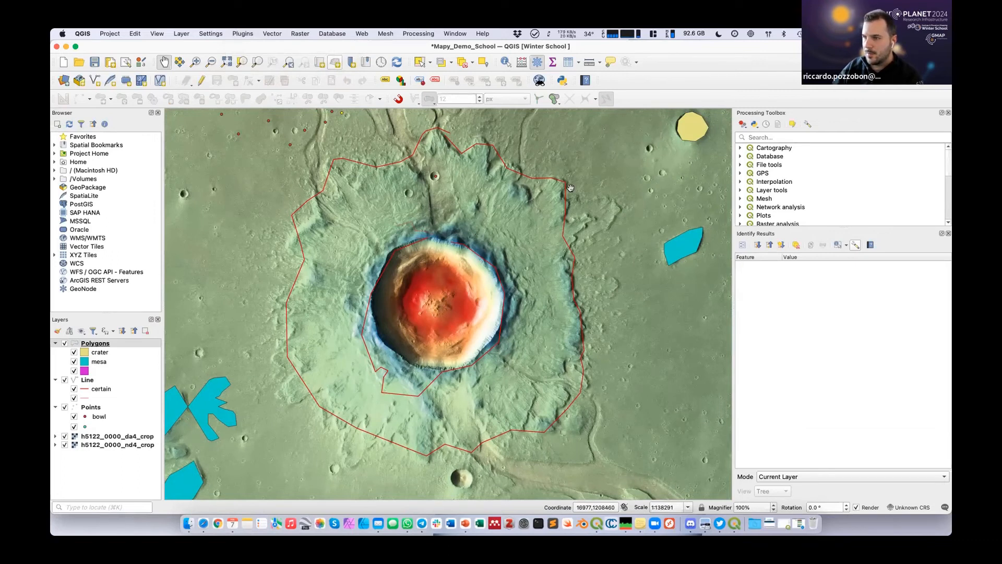
{"action": "scroll", "coordinate": [569, 192], "scroll_direction": "down", "scroll_amount": 2}
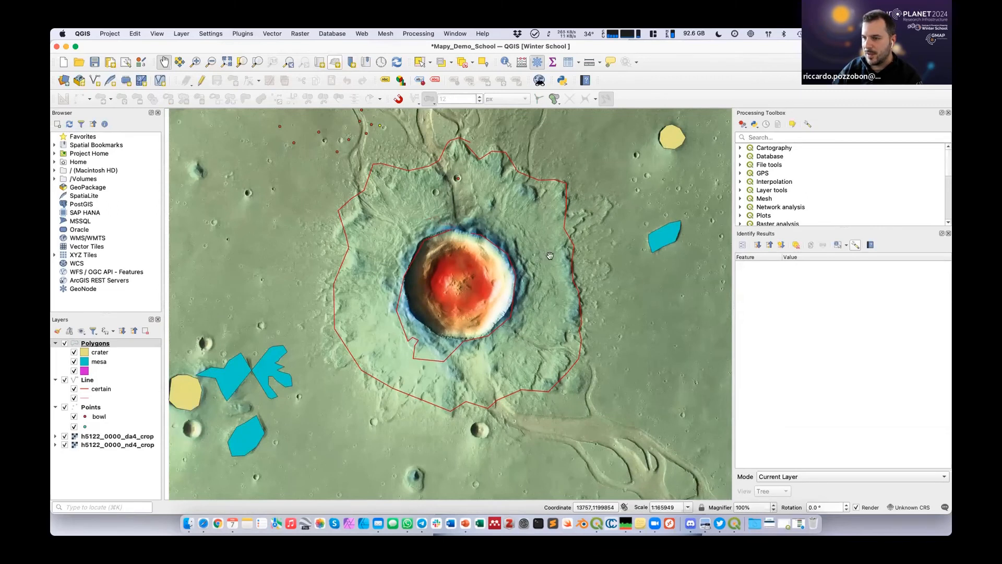